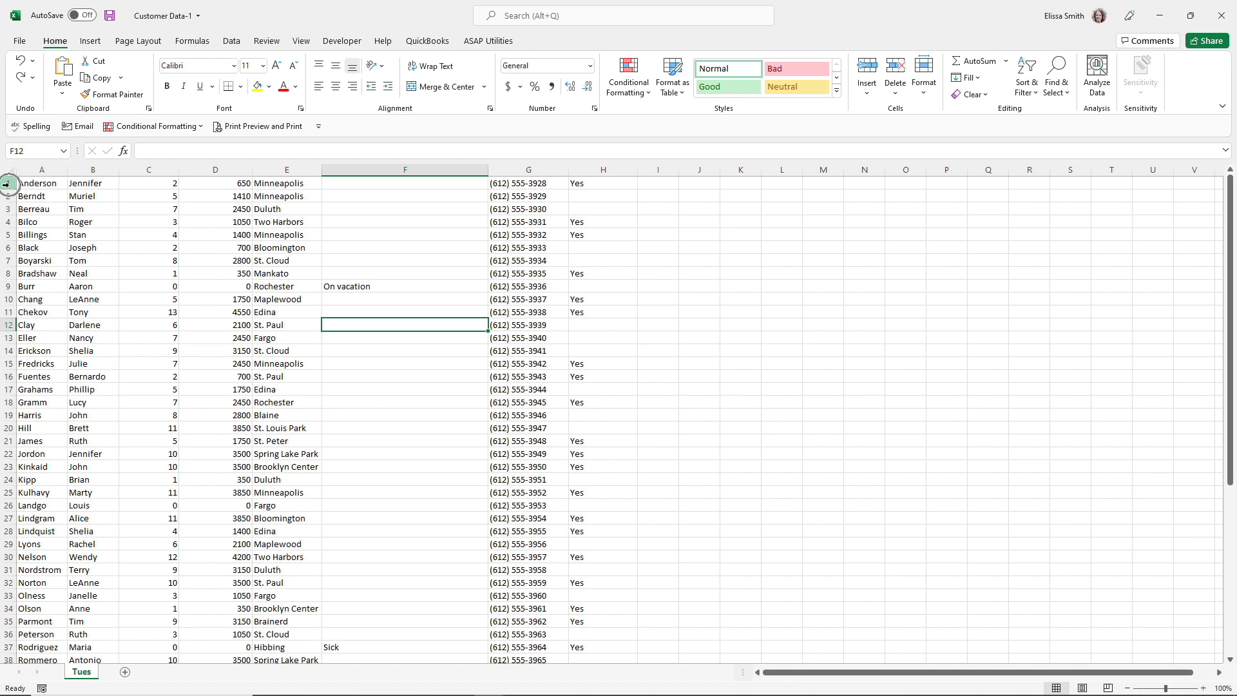
Step: Insert a blank row above the first customer record
{"action": "left_click", "coordinate": [6, 184]}
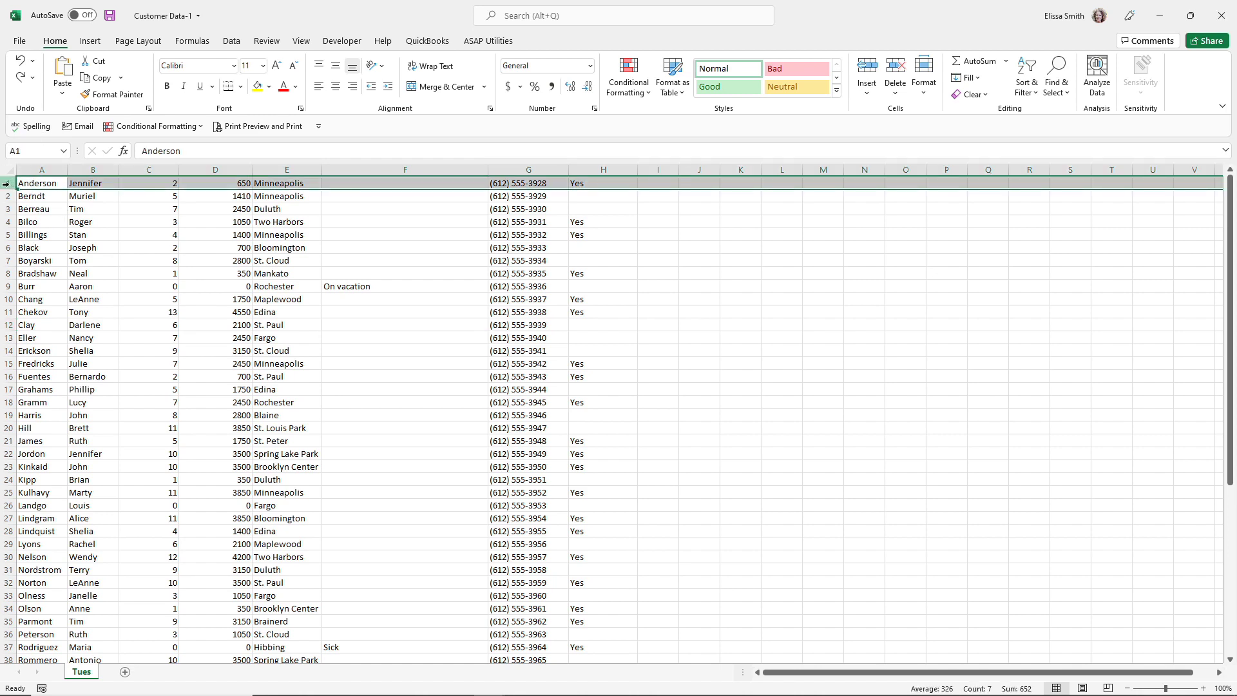
{"action": "right_click", "coordinate": [9, 185]}
{"action": "left_click", "coordinate": [44, 292]}
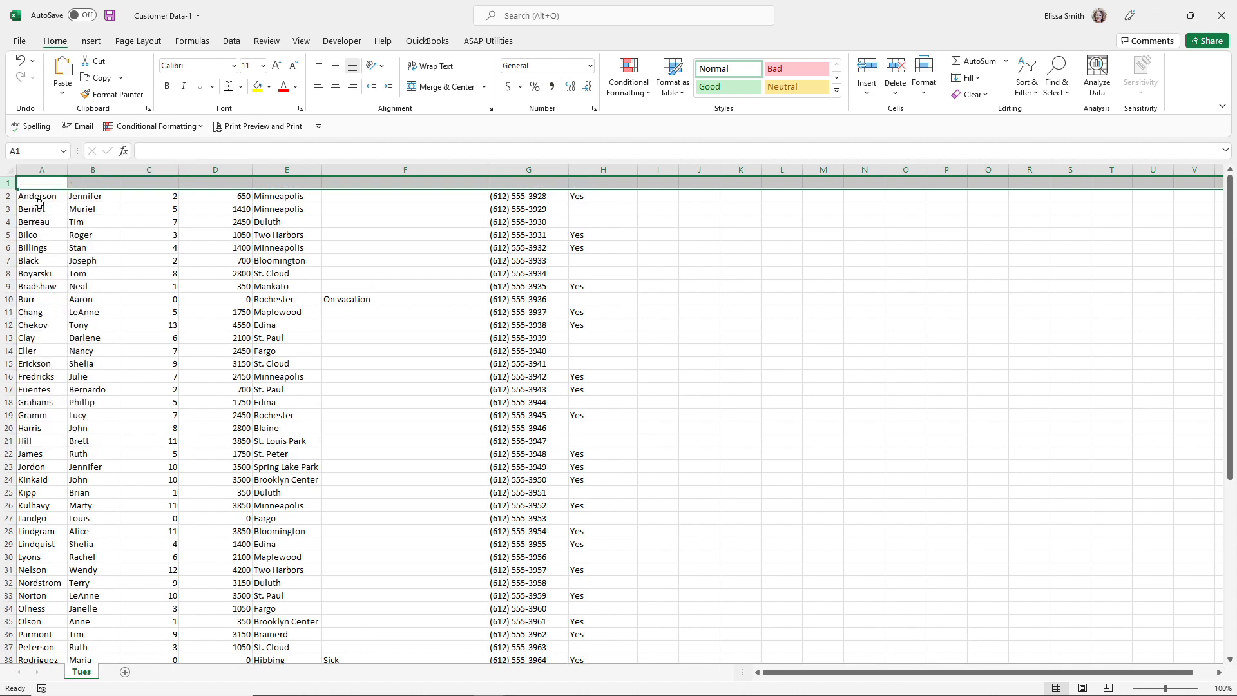
Step: Enter the headings Last, Name and Bookings in cells A1 to C1
{"action": "left_click", "coordinate": [51, 180]}
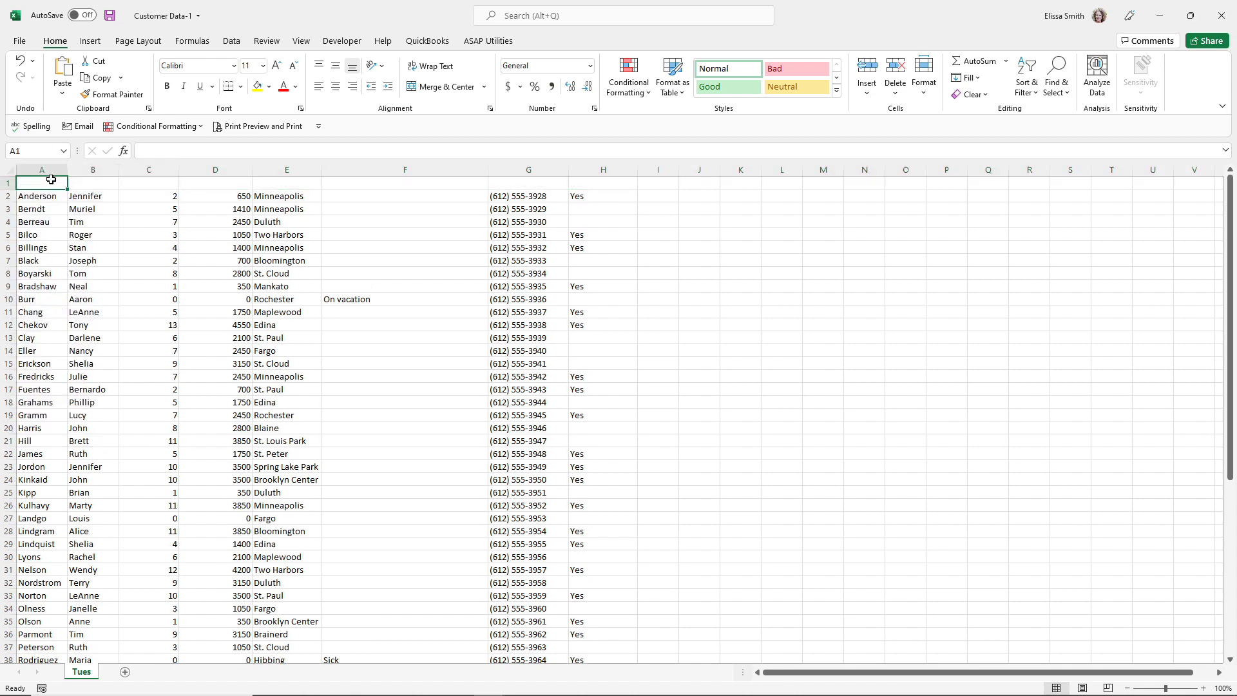
{"action": "type", "text": "Last"}
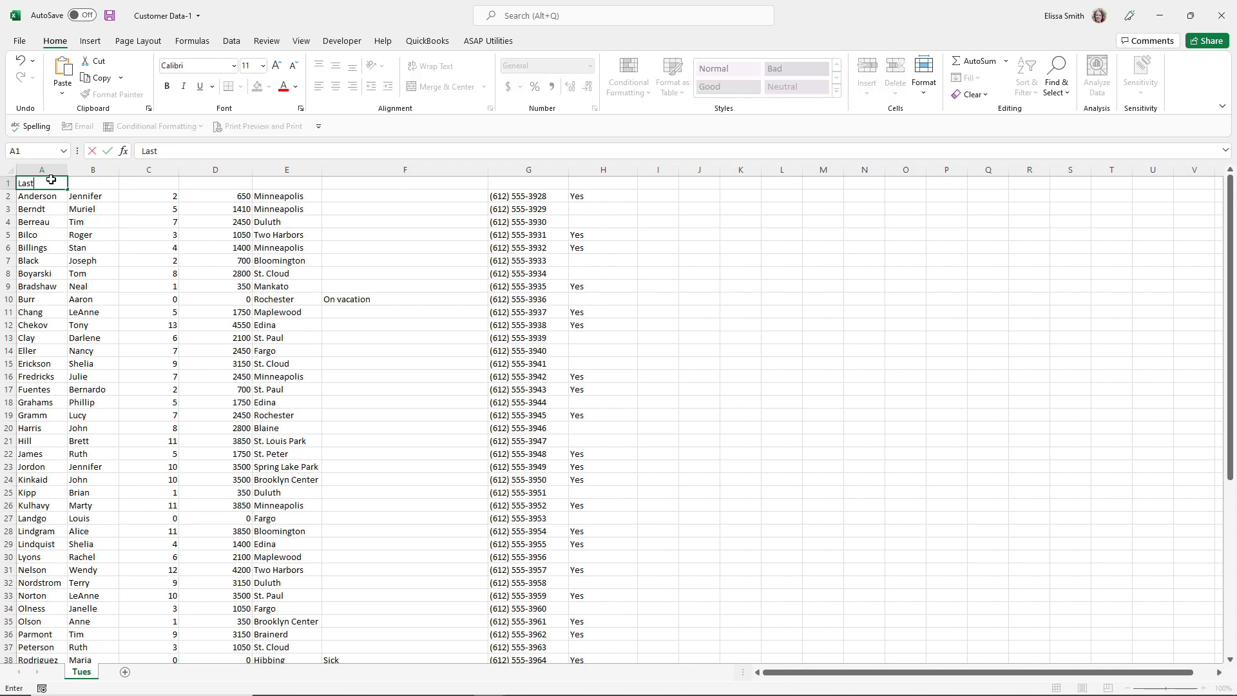
{"action": "key", "text": "Tab"}
{"action": "type", "text": "Name"}
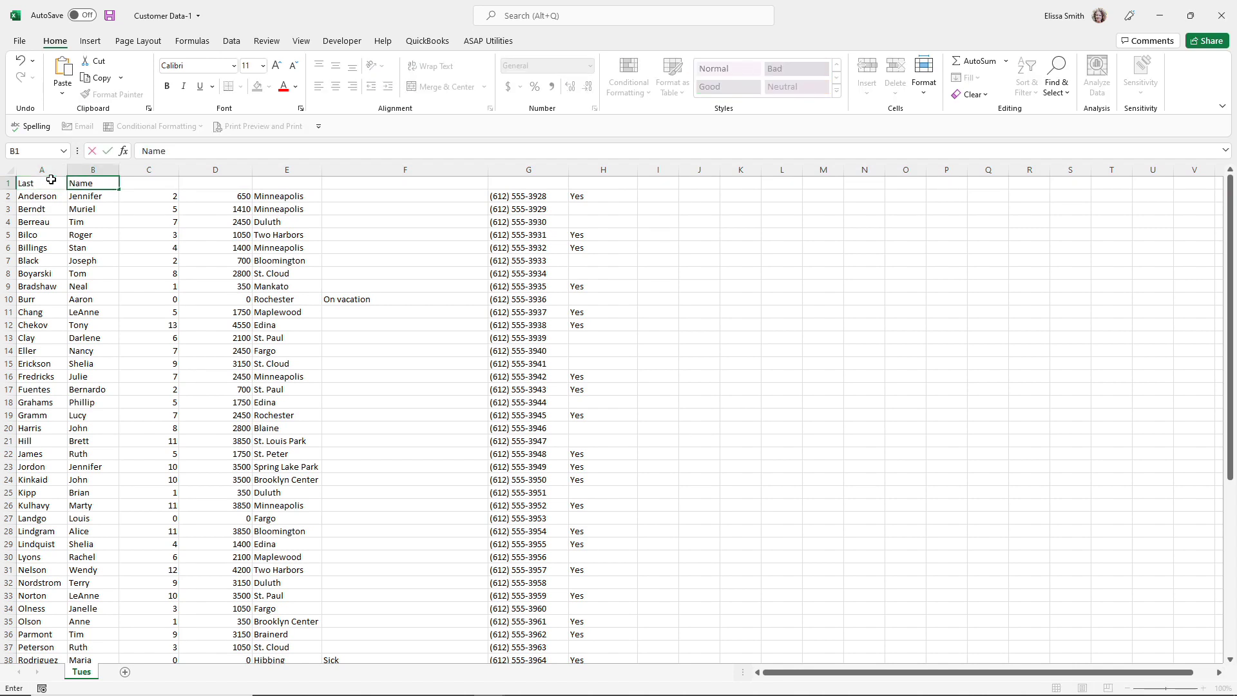
{"action": "key", "text": "Tab"}
{"action": "type", "text": "Bookuing"}
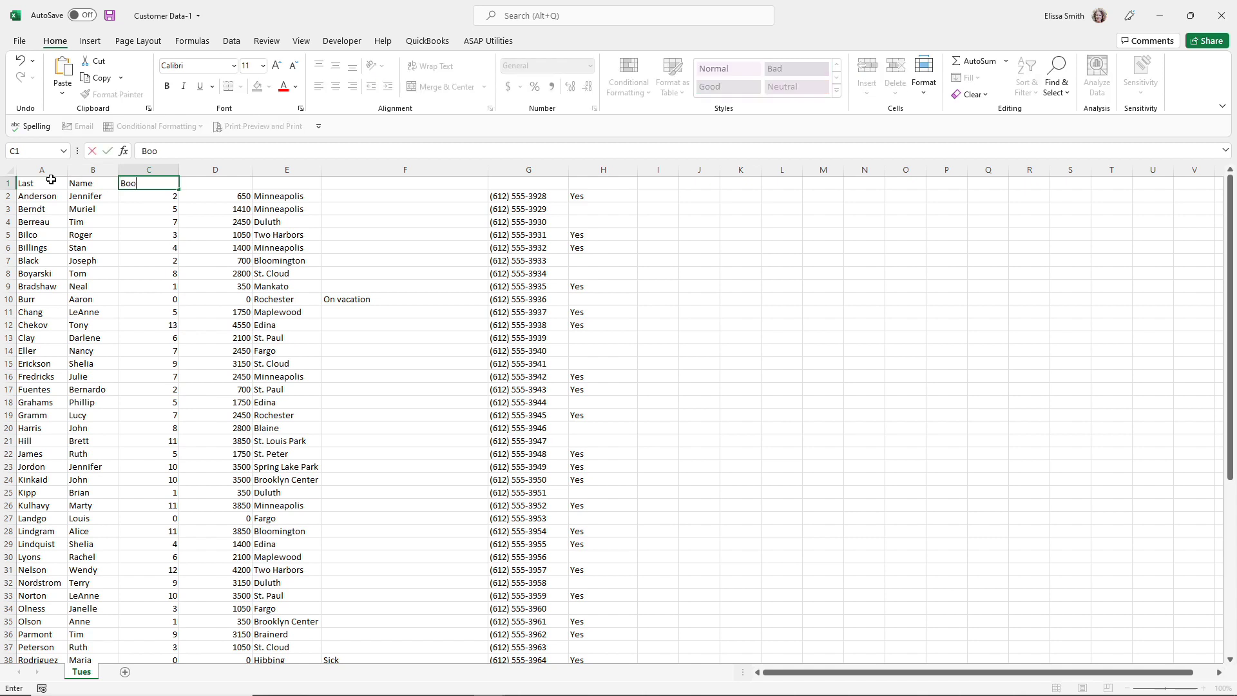
{"action": "key", "text": "BackSpace"}
{"action": "key", "text": "BackSpace"}
{"action": "key", "text": "BackSpace"}
{"action": "key", "text": "BackSpace"}
{"action": "type", "text": "ings"}
{"action": "key", "text": "Tab"}
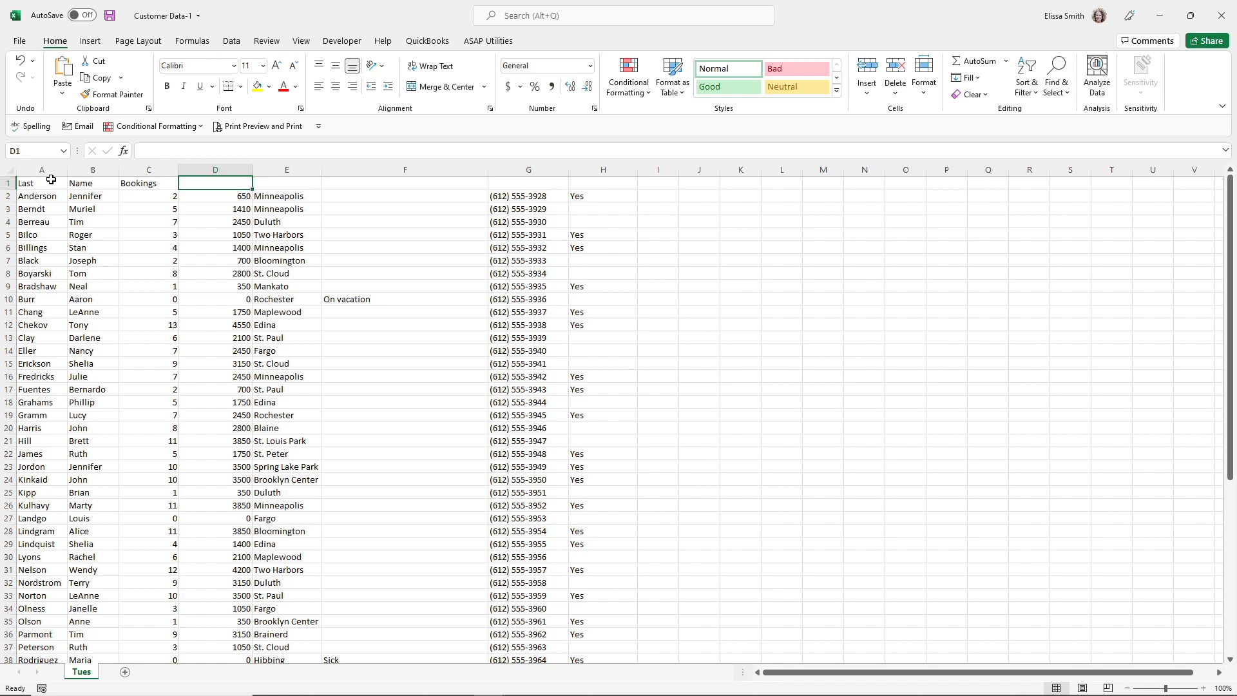
Step: Add the headings Amount of Sales in D1 and Destinations in E1
{"action": "type", "text": "Amount o"}
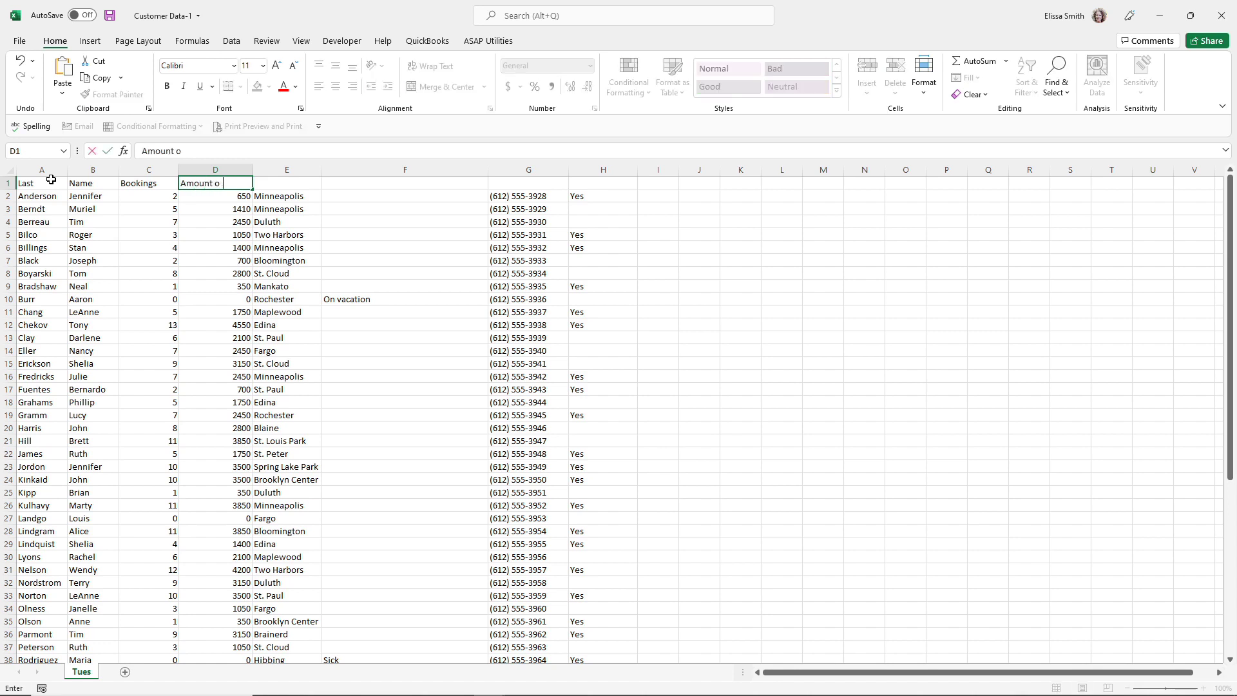
{"action": "type", "text": "f Sales"}
{"action": "key", "text": "Tab"}
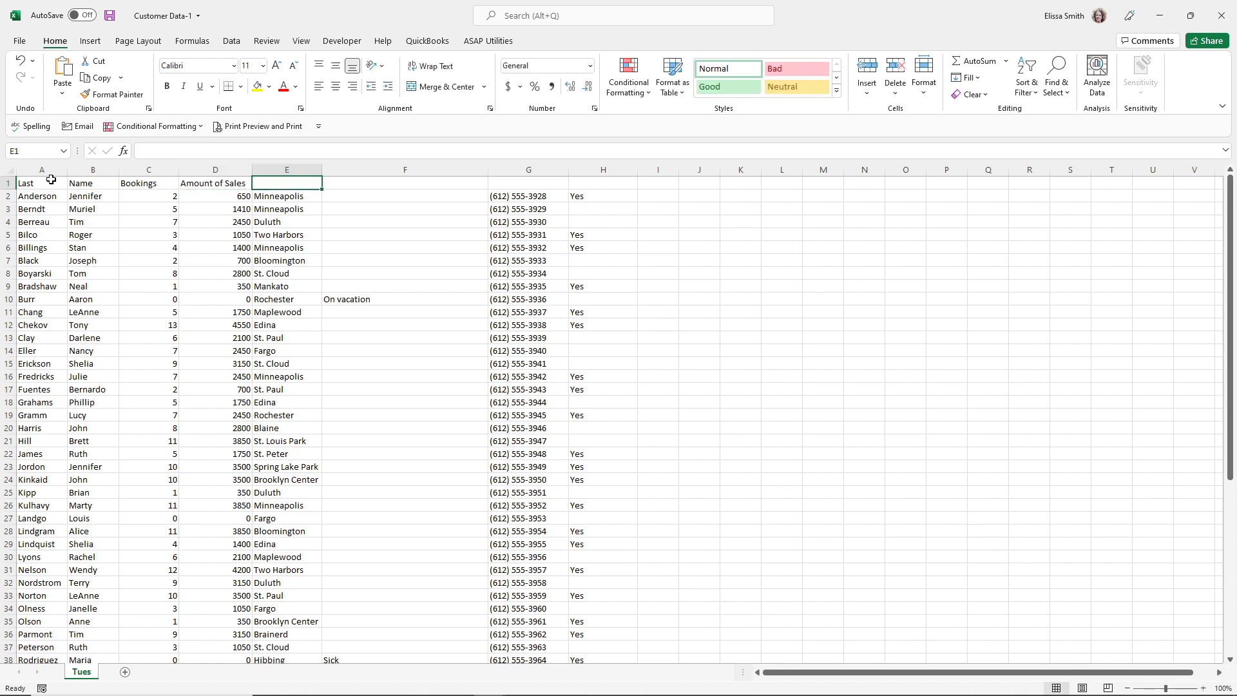
{"action": "type", "text": "Des"}
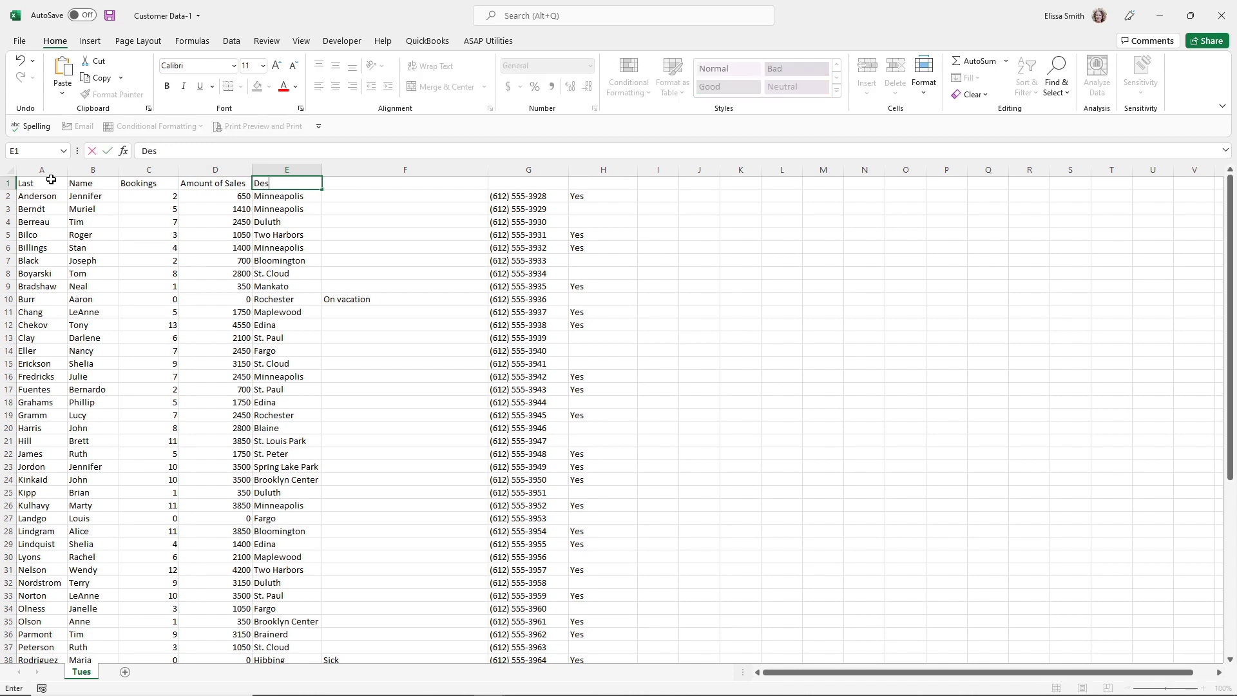
{"action": "type", "text": "tinations"}
{"action": "key", "text": "Tab"}
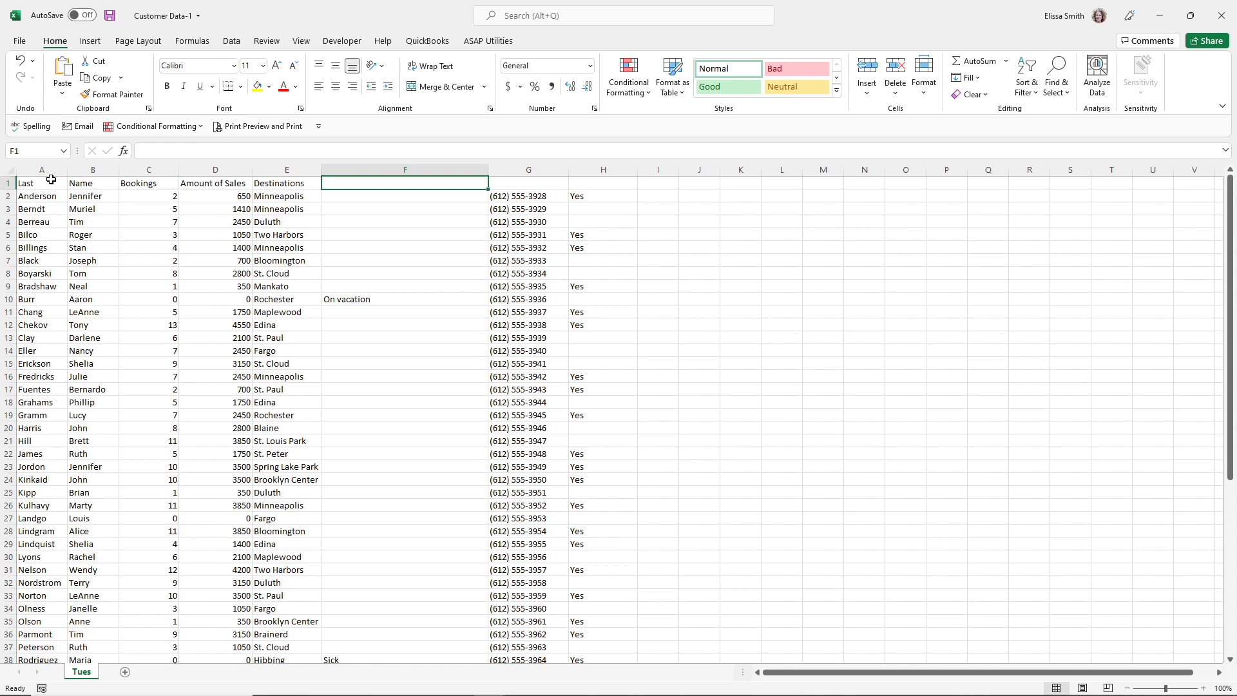
Step: Complete the heading row with Customer Comments in F1, Phone in G1 and Commision Paid in H1
{"action": "type", "text": "Cu"}
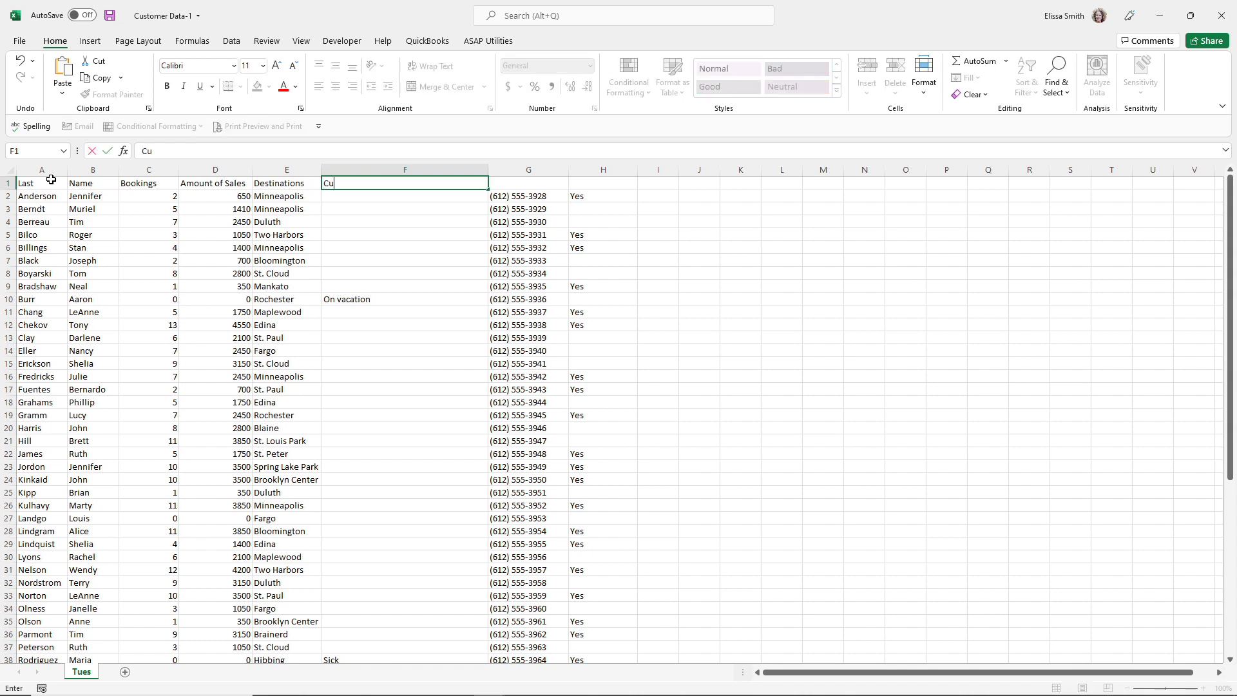
{"action": "type", "text": "stomer Comments"}
{"action": "key", "text": "Tab"}
{"action": "type", "text": "Phone"}
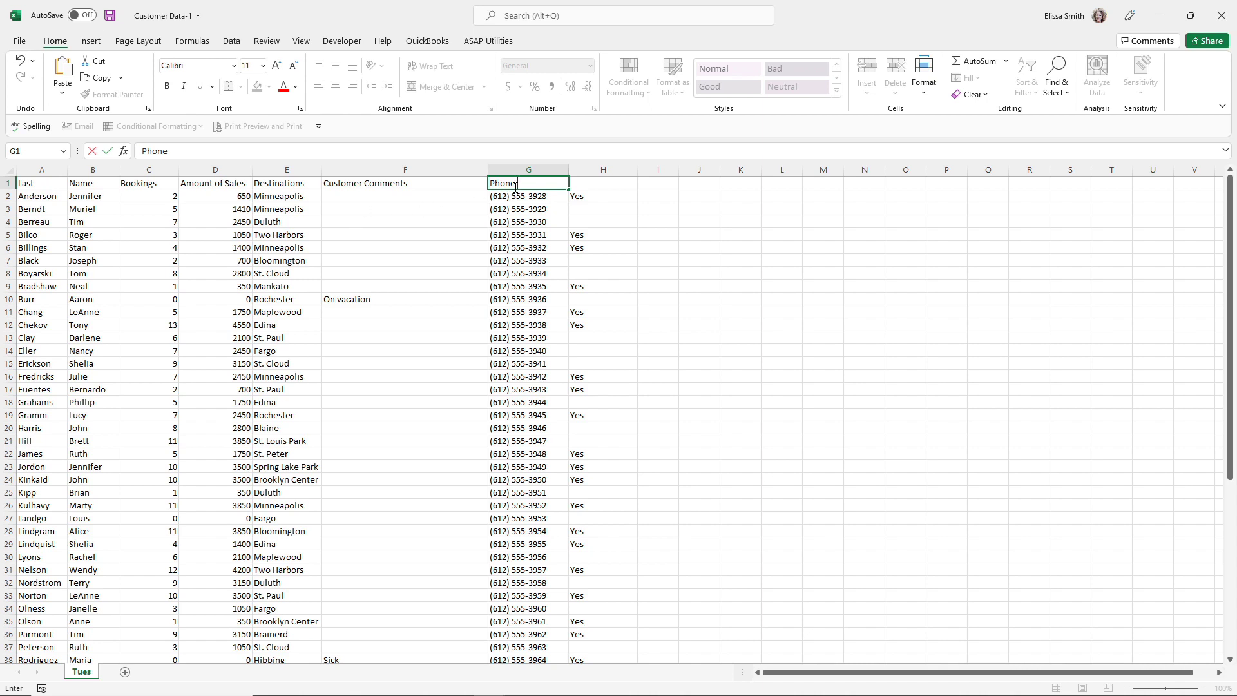
{"action": "key", "text": "ctrl"}
{"action": "key", "text": "ctrl"}
{"action": "key", "text": "ctrl"}
{"action": "key", "text": "ctrl"}
{"action": "left_click", "coordinate": [596, 180]}
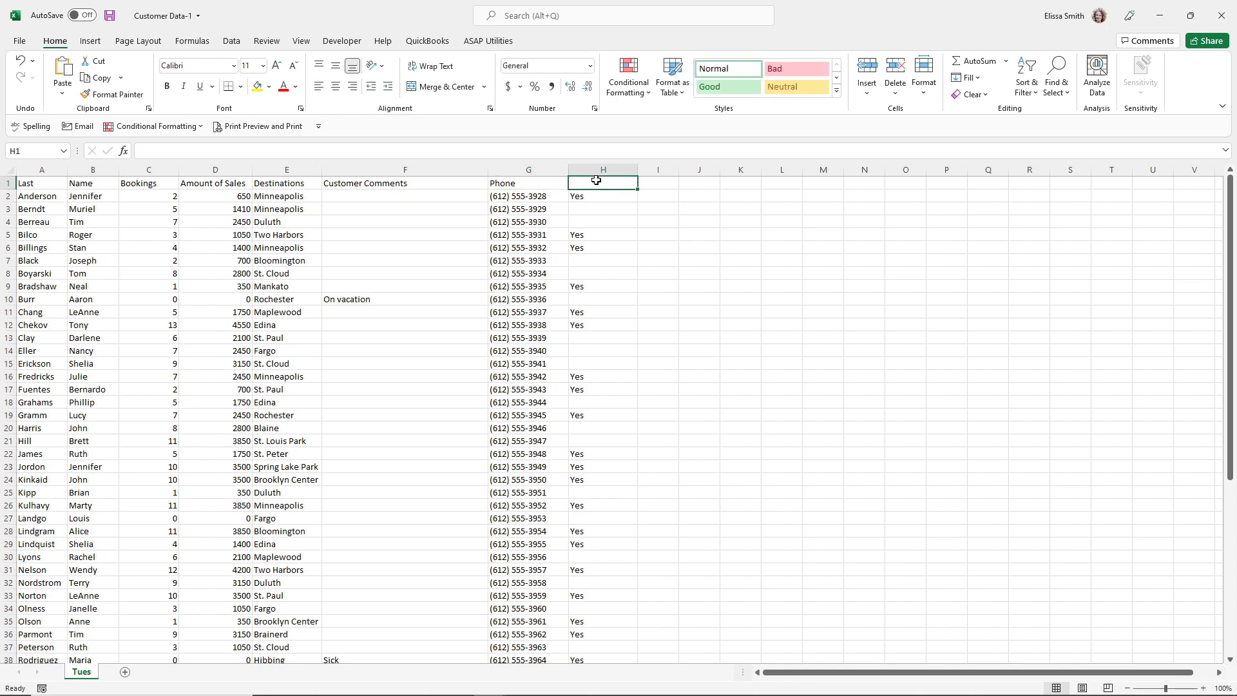
{"action": "type", "text": "Commisio"}
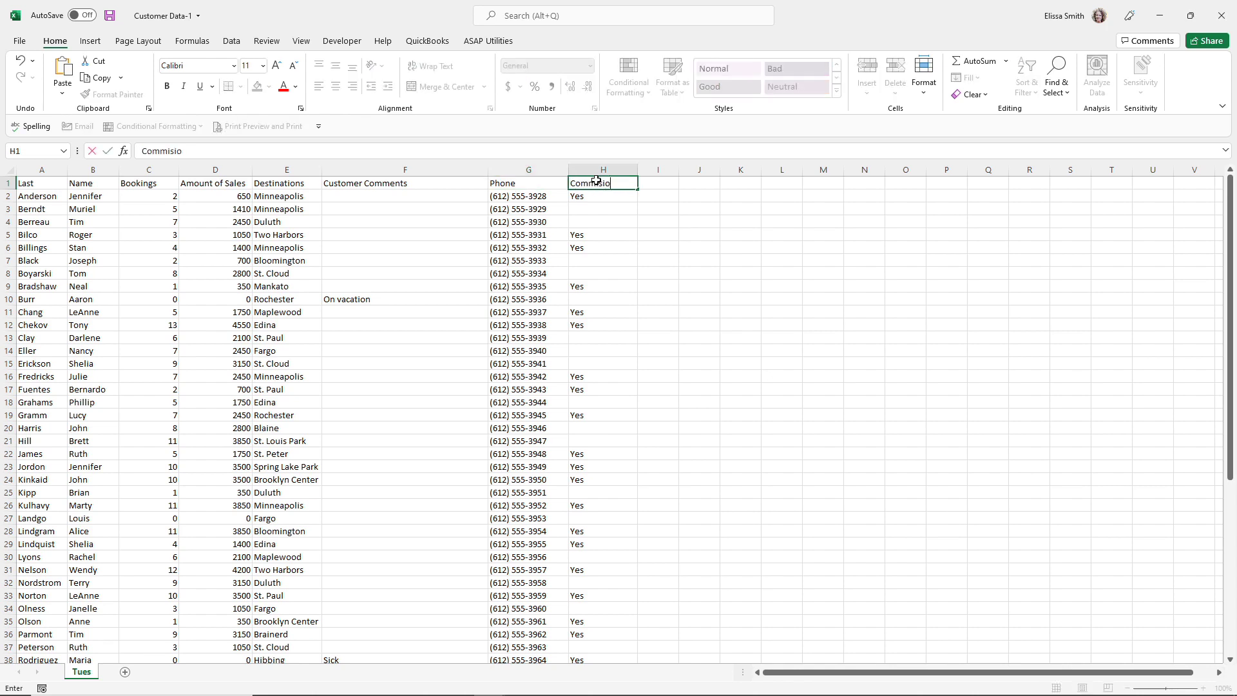
{"action": "type", "text": "n Paid"}
{"action": "key", "text": "Return"}
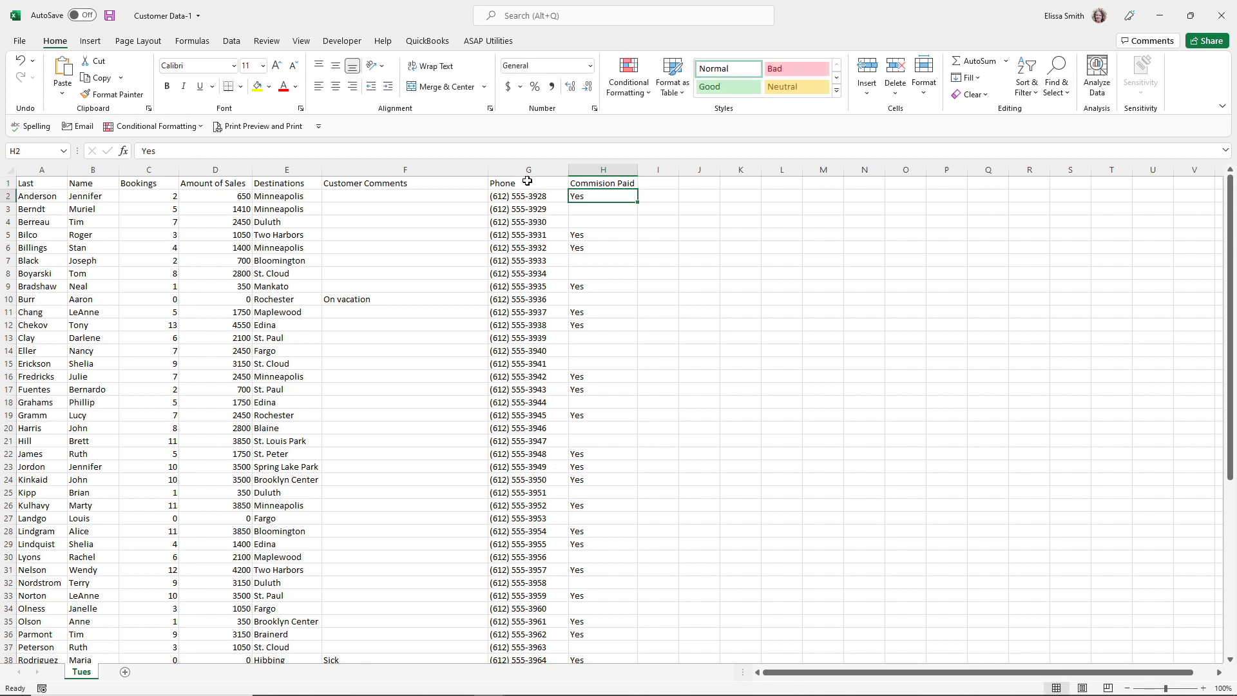
Step: Make the whole heading row bold
{"action": "left_click", "coordinate": [5, 183]}
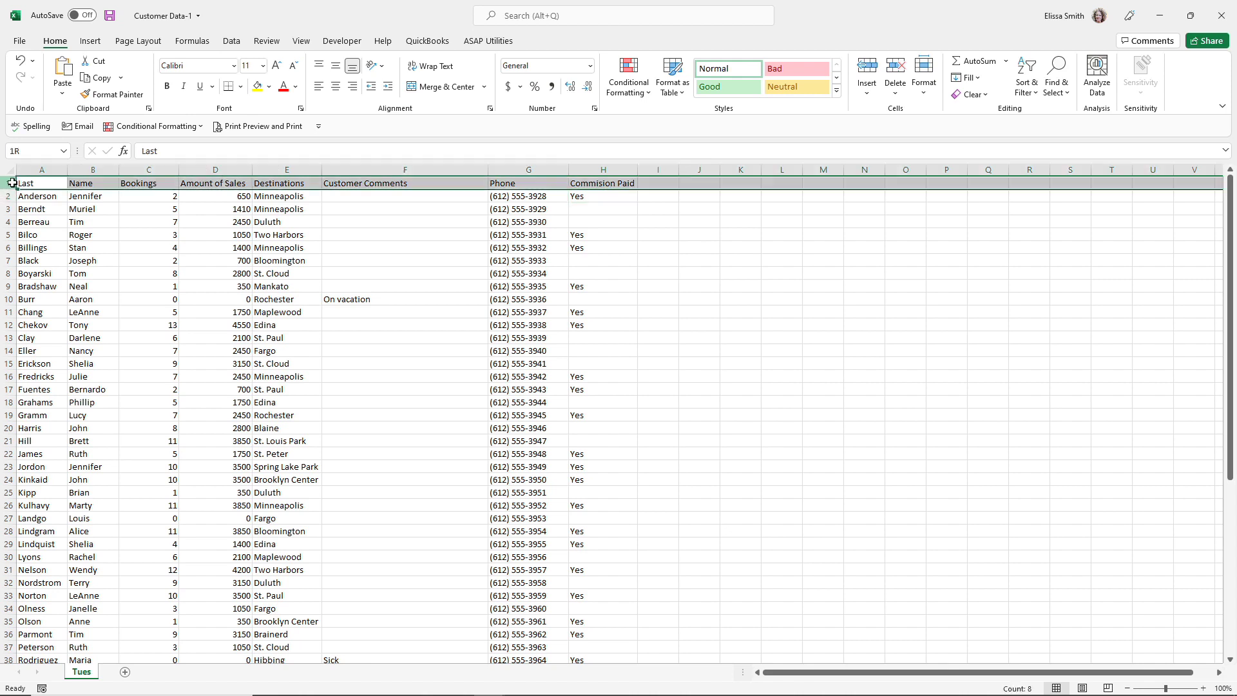
{"action": "key", "text": "ctrl+b"}
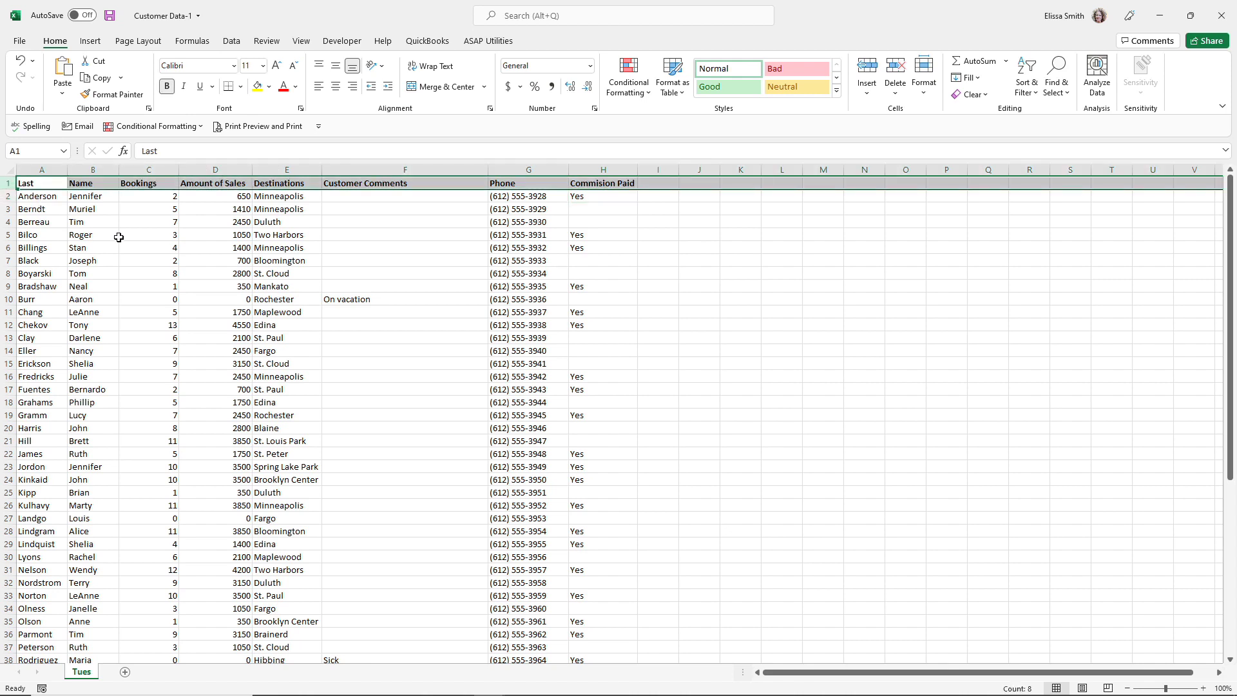
{"action": "left_click", "coordinate": [119, 237]}
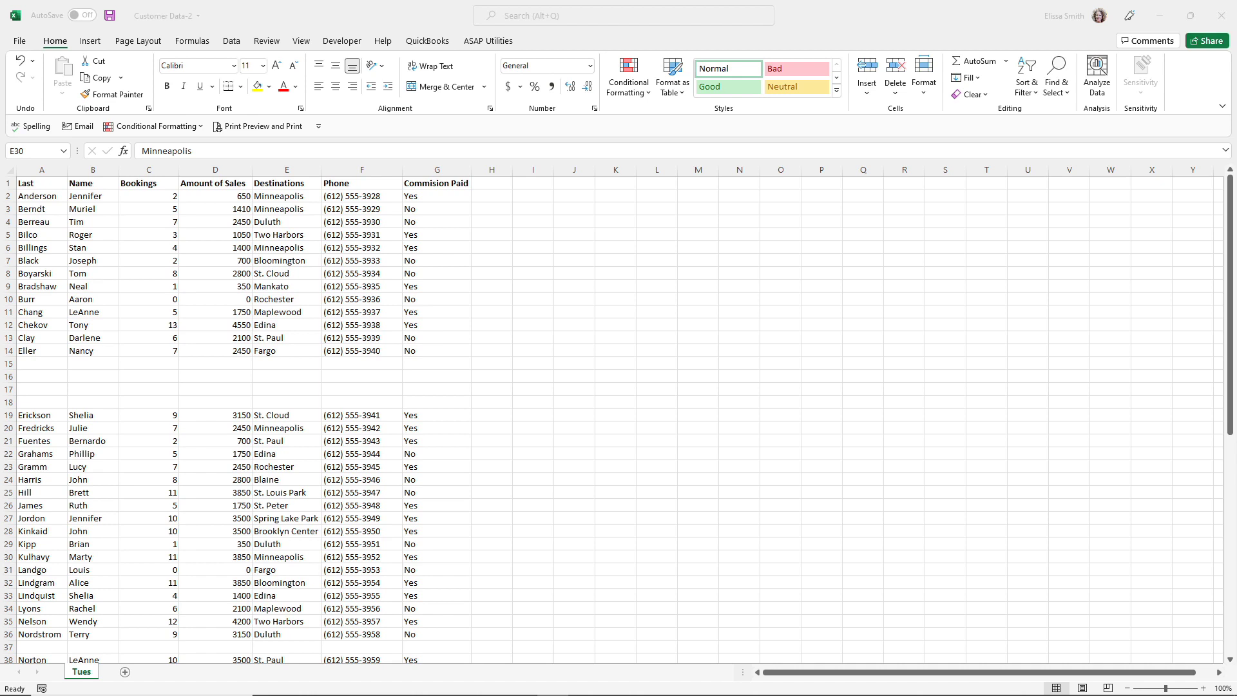
Step: Examine the blank rows that interrupt the customer records in the Customer Data-2 workbook
{"action": "left_click", "coordinate": [53, 360]}
{"action": "scroll", "coordinate": [53, 359], "scroll_direction": "down", "scroll_amount": 9}
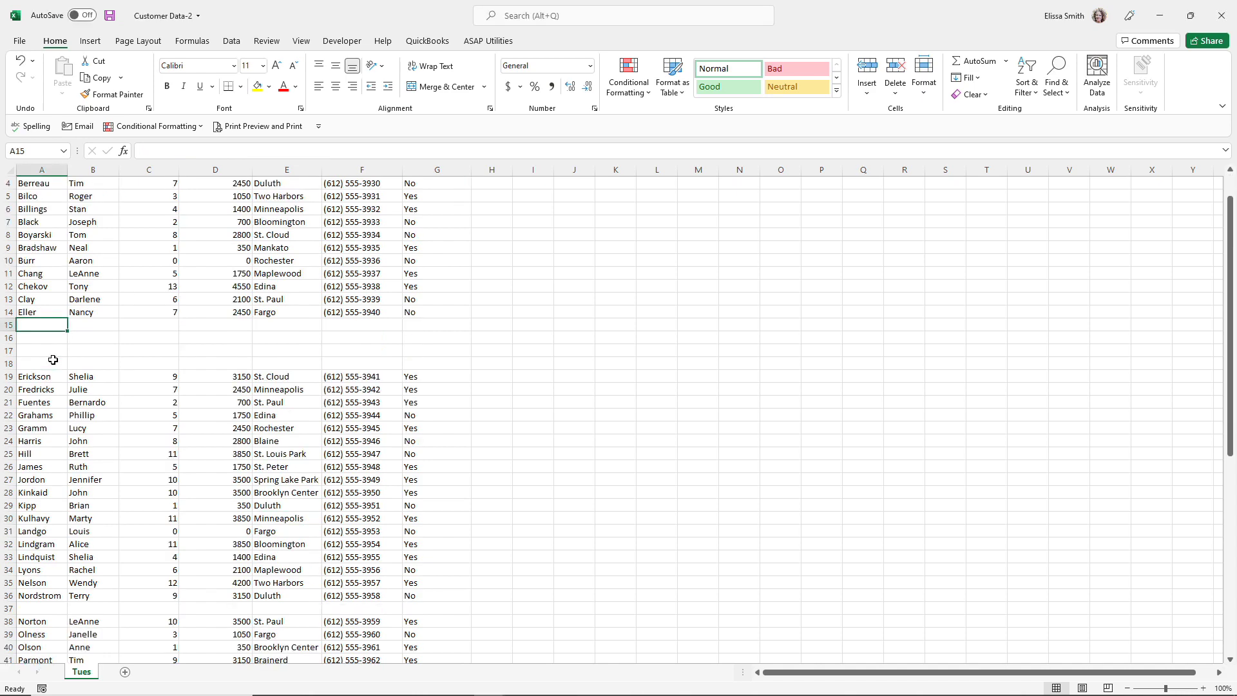
{"action": "scroll", "coordinate": [53, 360], "scroll_direction": "up", "scroll_amount": 9}
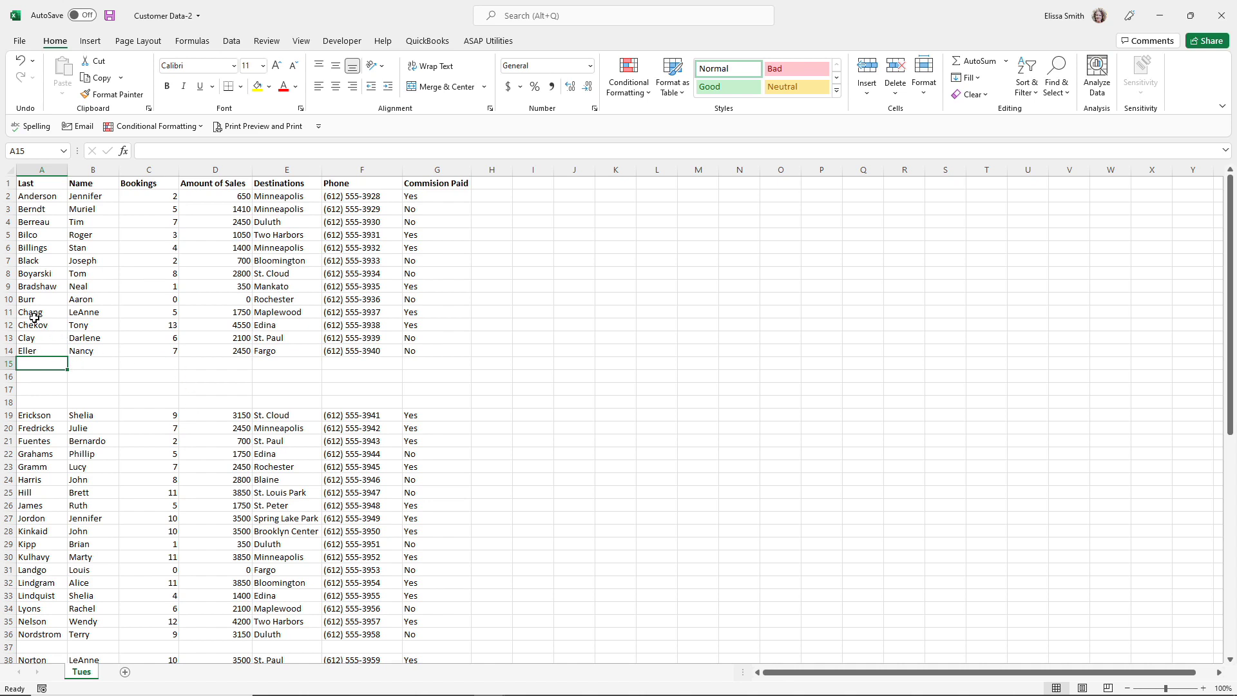
{"action": "left_click_drag", "start_coordinate": [35, 316], "coordinate": [69, 310]}
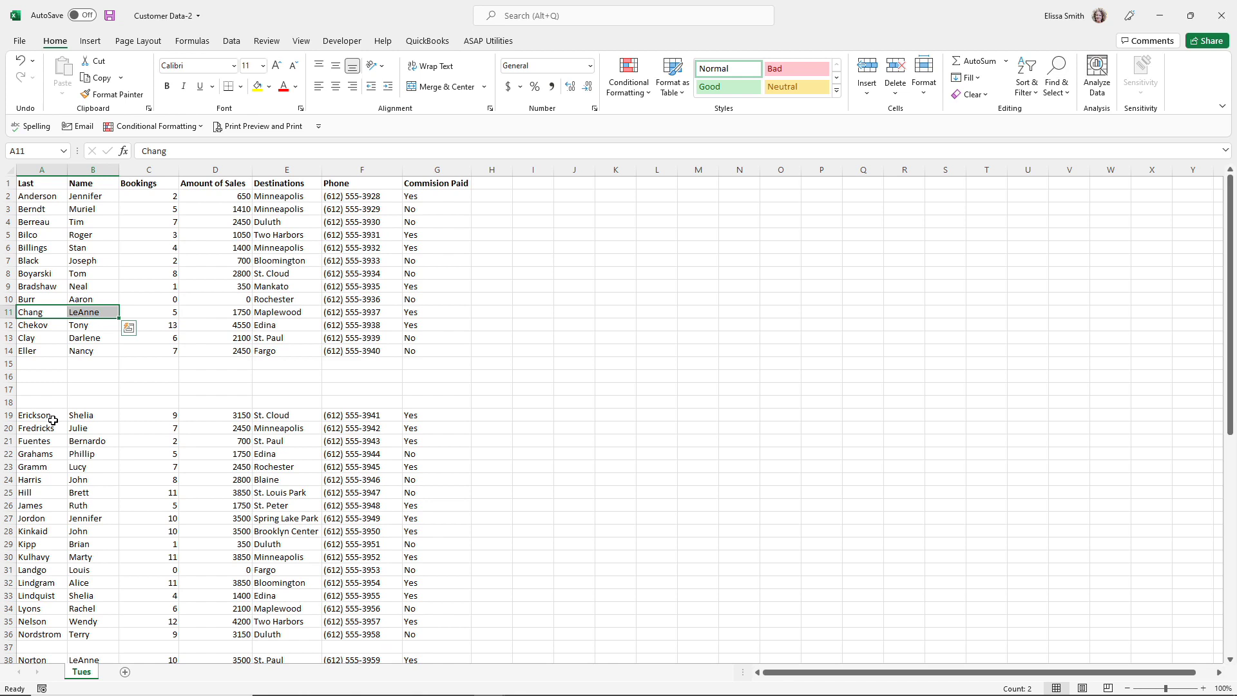
{"action": "left_click", "coordinate": [147, 361]}
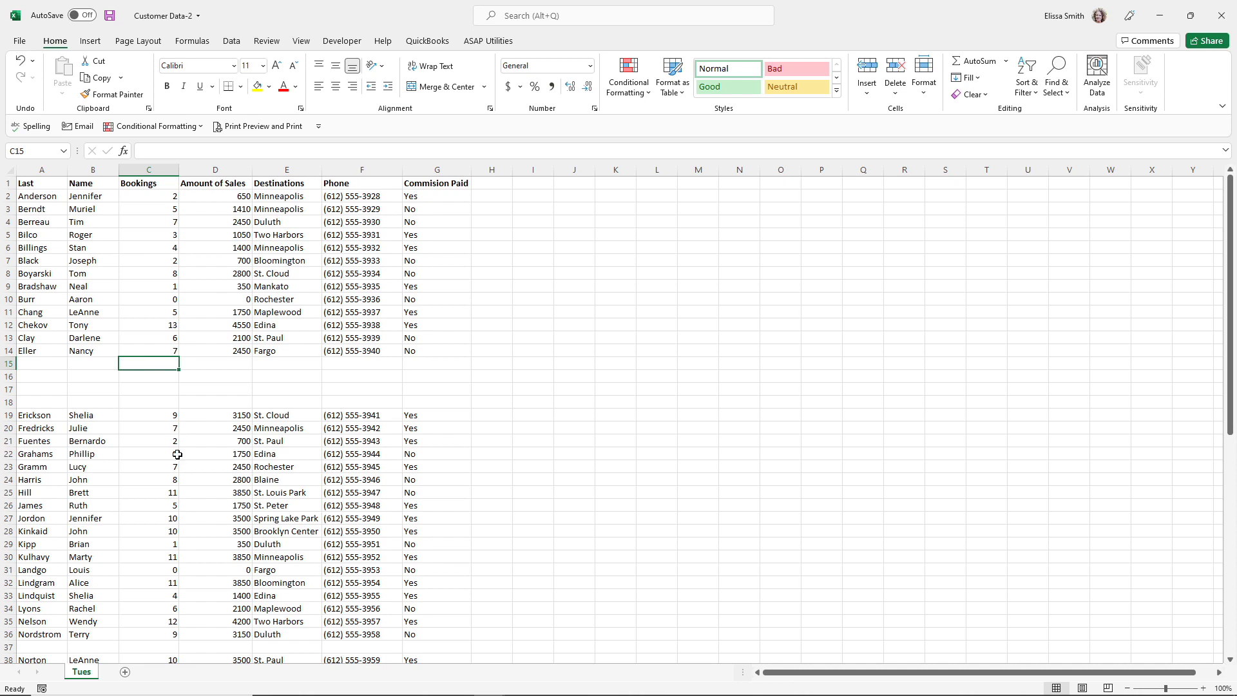
{"action": "left_click_drag", "start_coordinate": [9, 364], "coordinate": [9, 400]}
{"action": "left_click", "coordinate": [53, 390]}
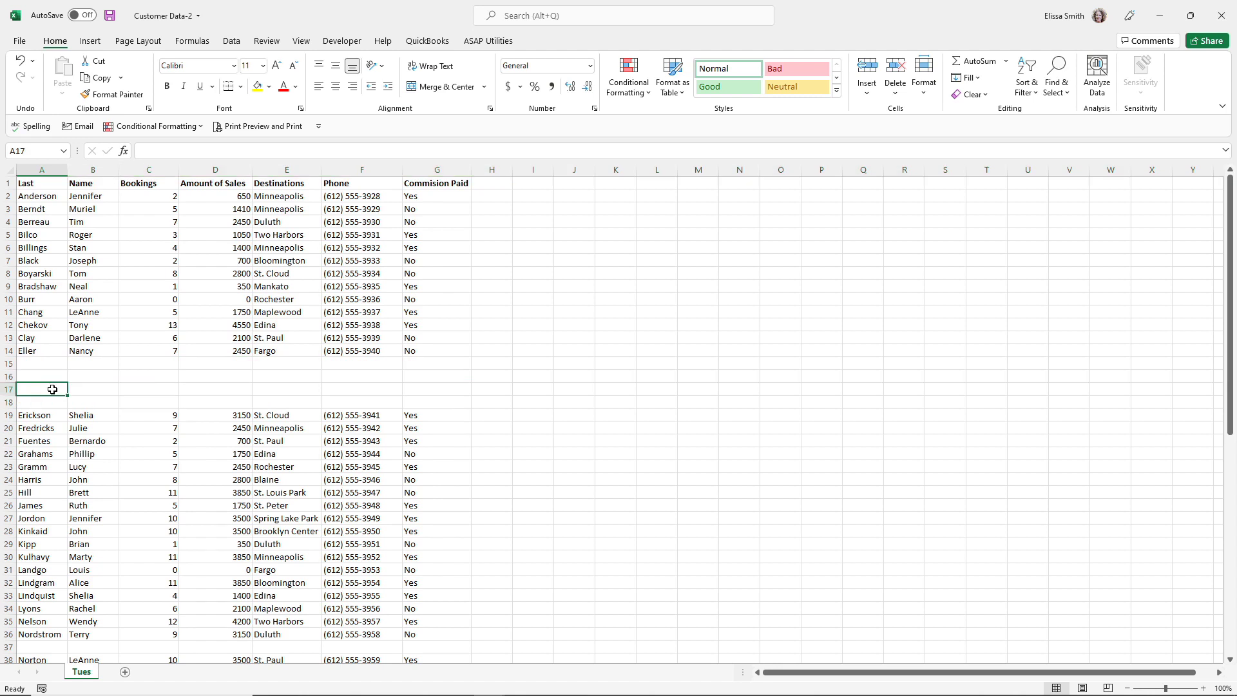
Step: Select all blank cells within the customer data using Go To Special with the Blanks option
{"action": "left_click", "coordinate": [101, 328]}
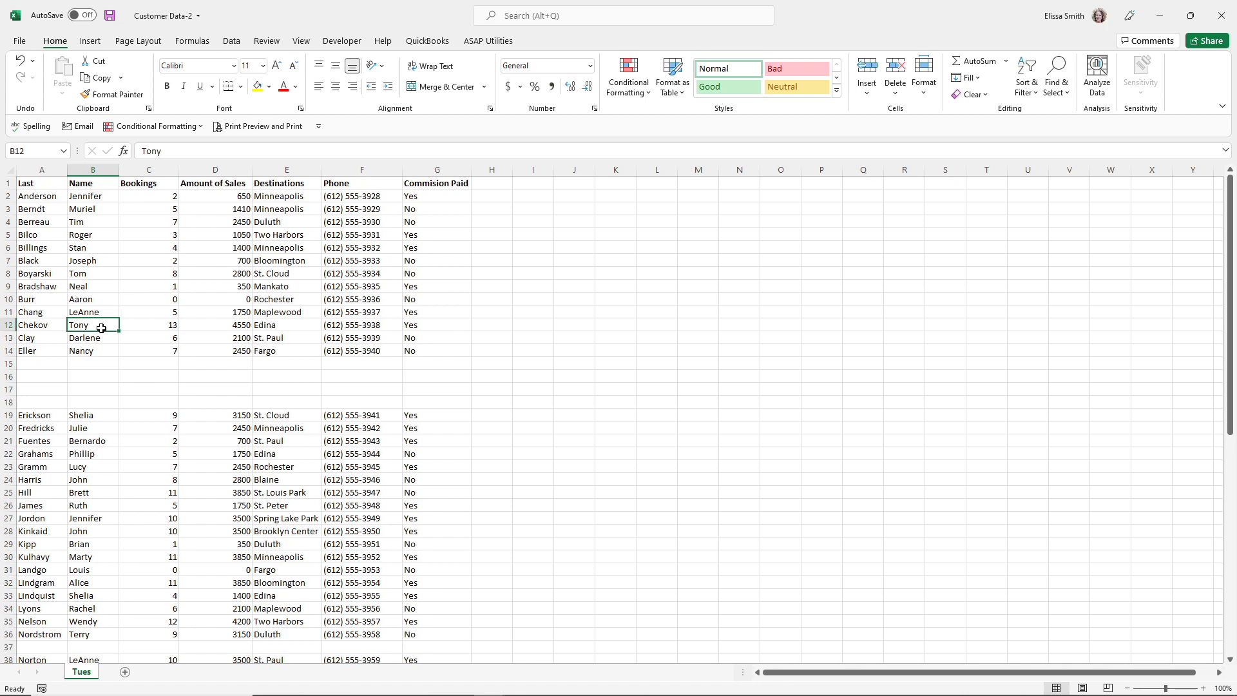
{"action": "key", "text": "ctrl+g"}
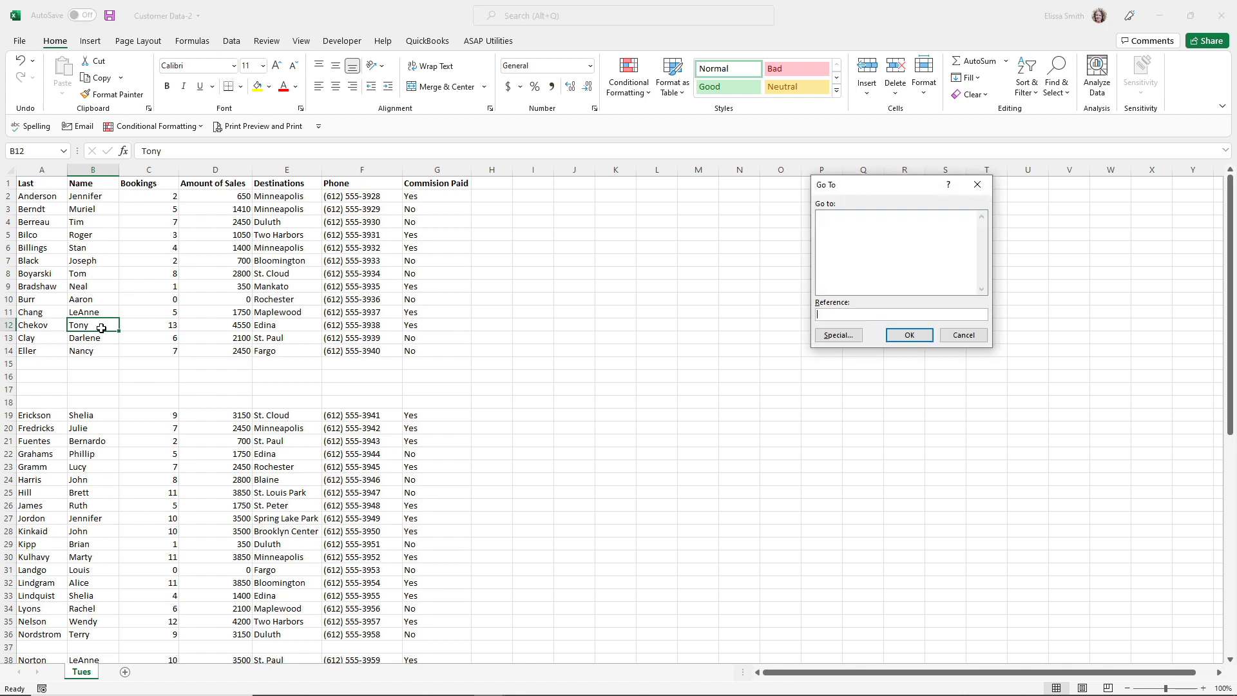
{"action": "left_click_drag", "start_coordinate": [857, 190], "coordinate": [602, 174]}
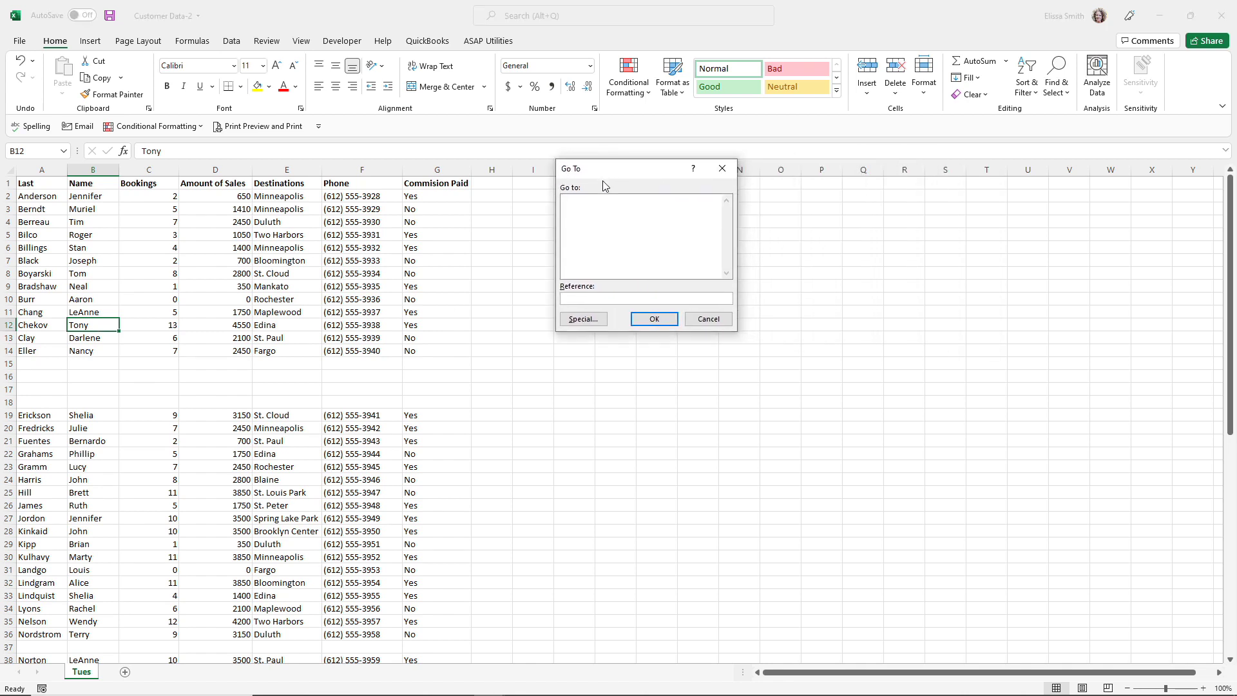
{"action": "left_click", "coordinate": [582, 321]}
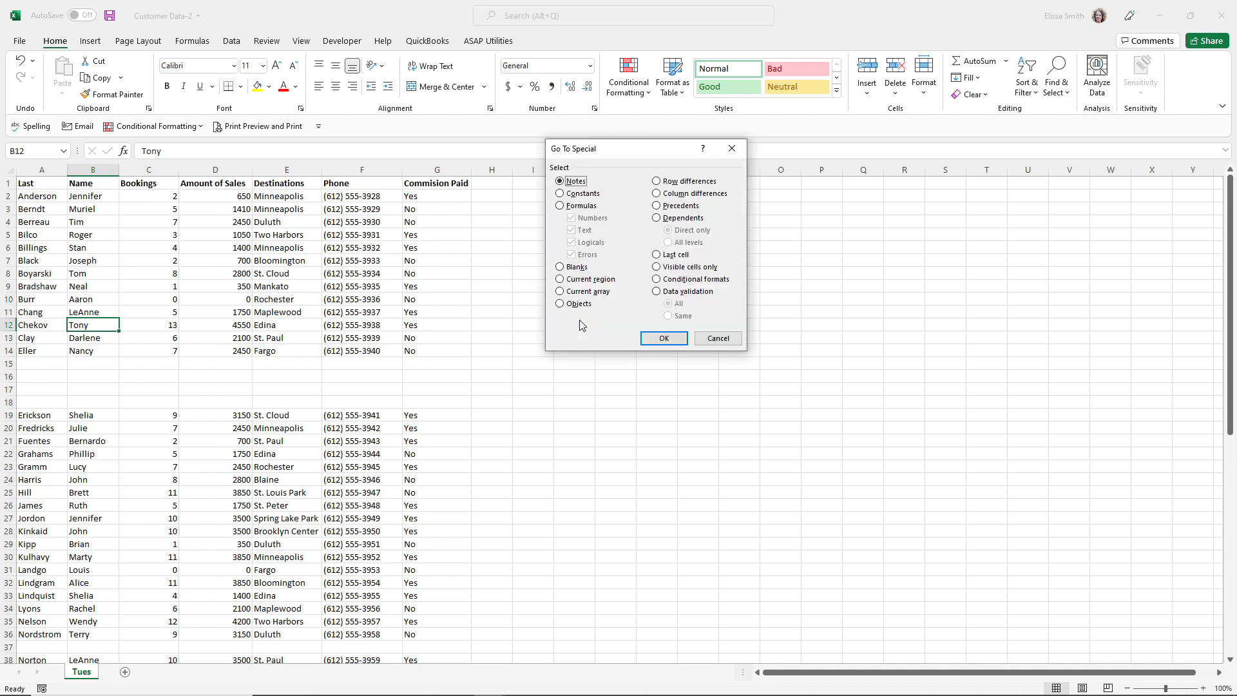
{"action": "left_click", "coordinate": [560, 267]}
{"action": "left_click", "coordinate": [663, 338]}
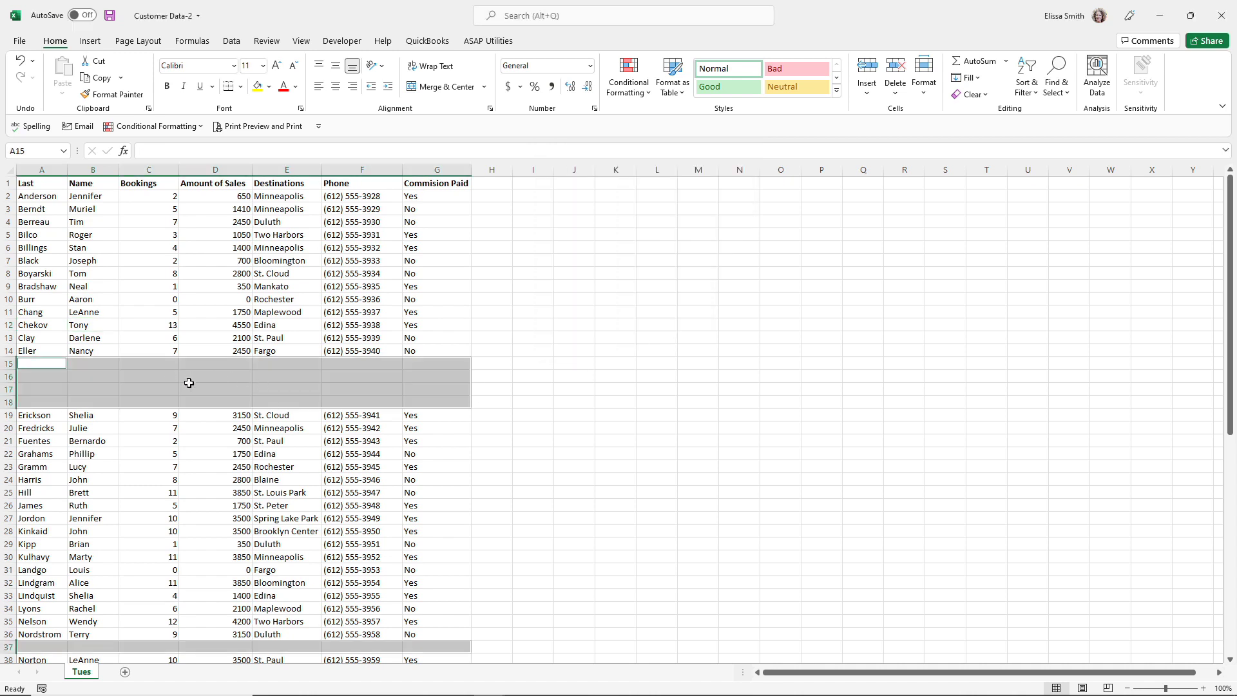
Step: Delete all the selected blank cells in the customer list, shifting the remaining cells up, and check the list down to its last record
{"action": "scroll", "coordinate": [185, 387], "scroll_direction": "down", "scroll_amount": 3}
{"action": "scroll", "coordinate": [181, 400], "scroll_direction": "down", "scroll_amount": 4}
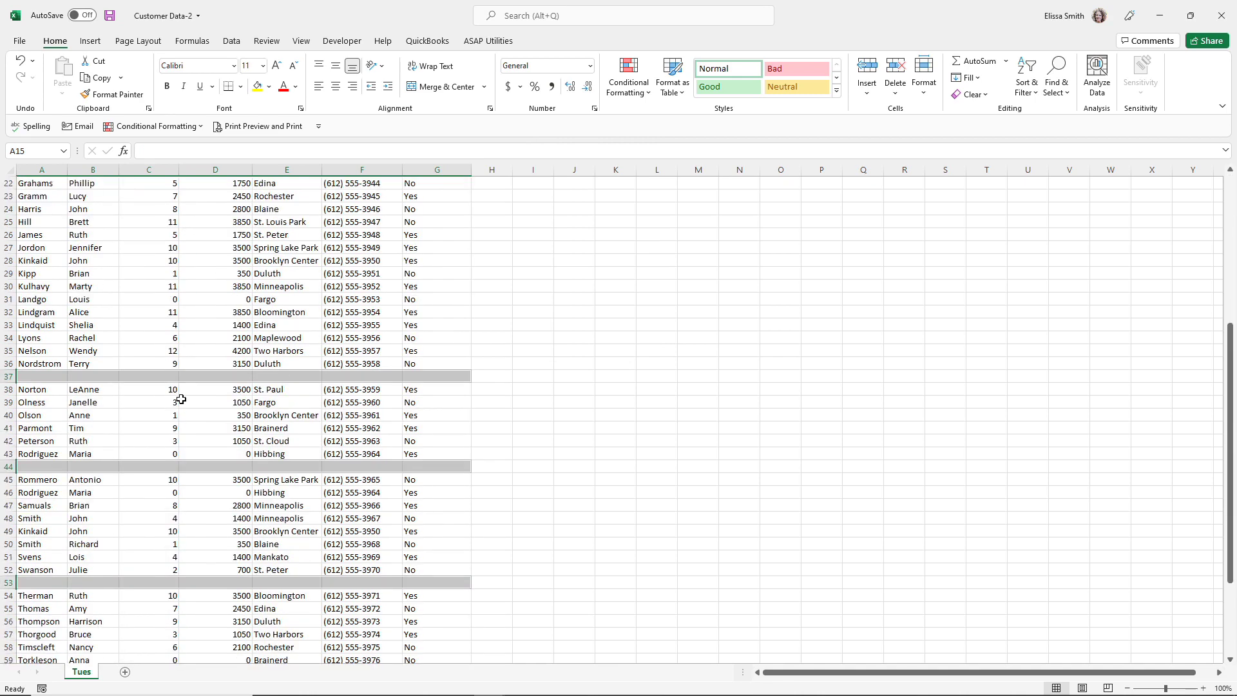
{"action": "scroll", "coordinate": [181, 400], "scroll_direction": "down", "scroll_amount": 4}
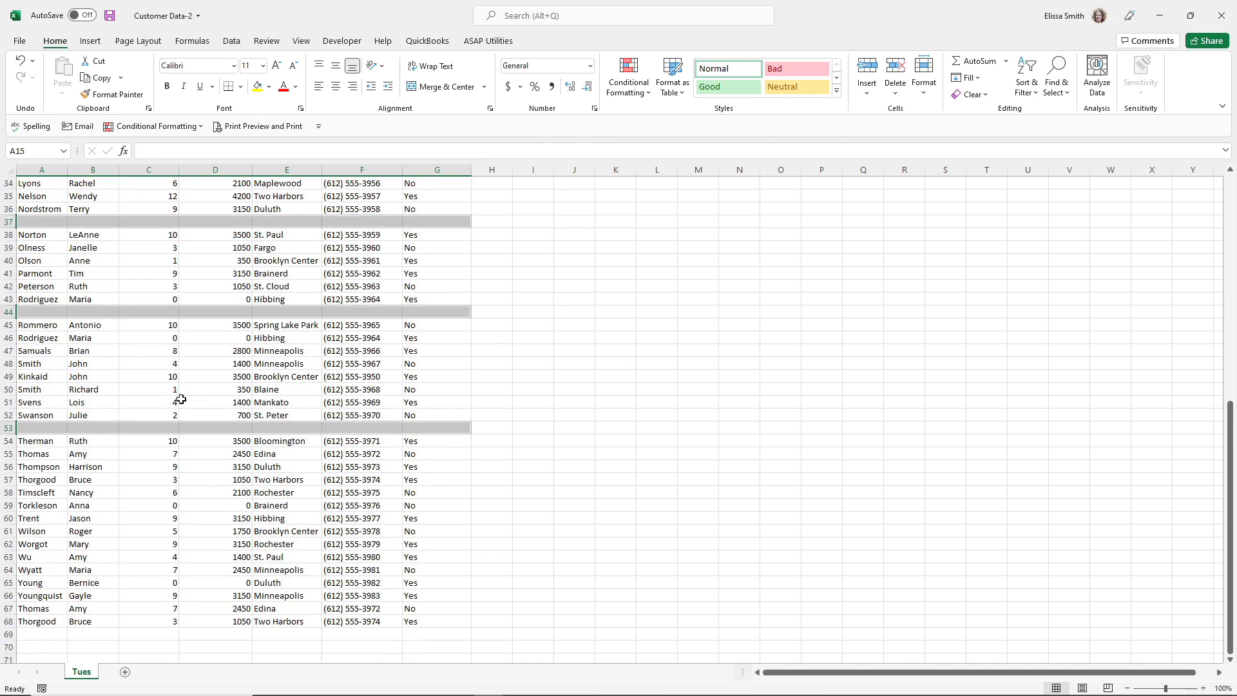
{"action": "scroll", "coordinate": [181, 400], "scroll_direction": "up", "scroll_amount": 11}
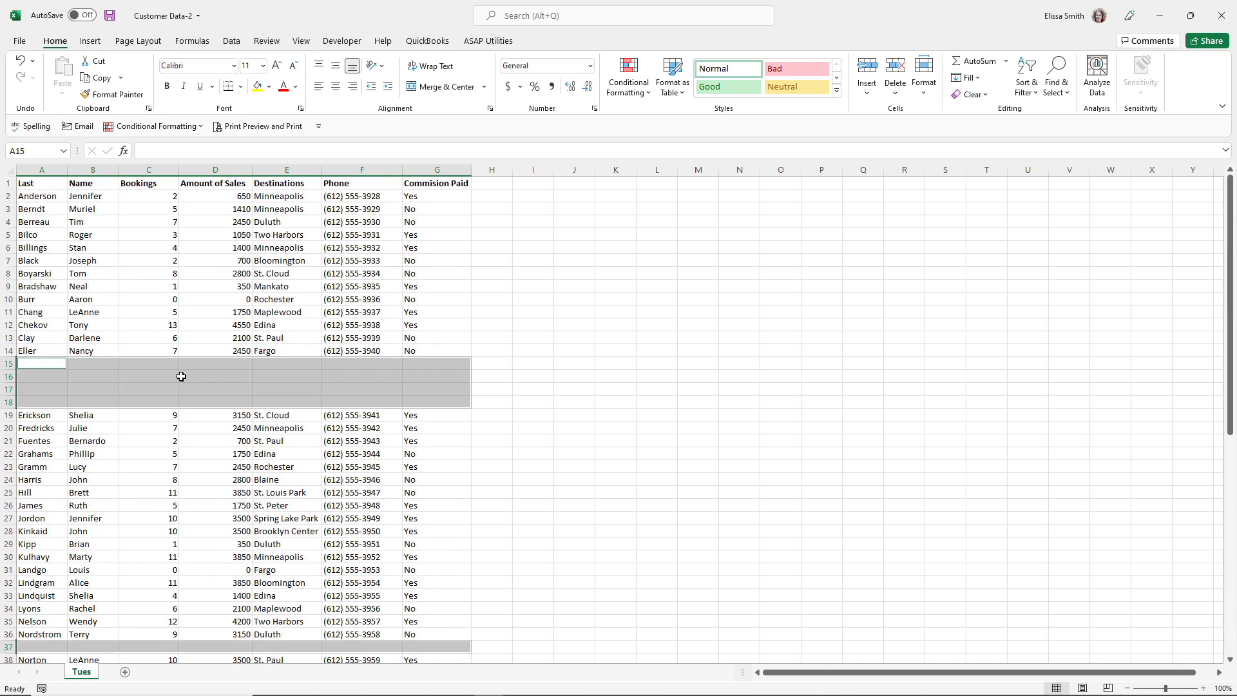
{"action": "key", "text": "ctrl"}
{"action": "key", "text": "ctrl"}
{"action": "right_click", "coordinate": [181, 376]}
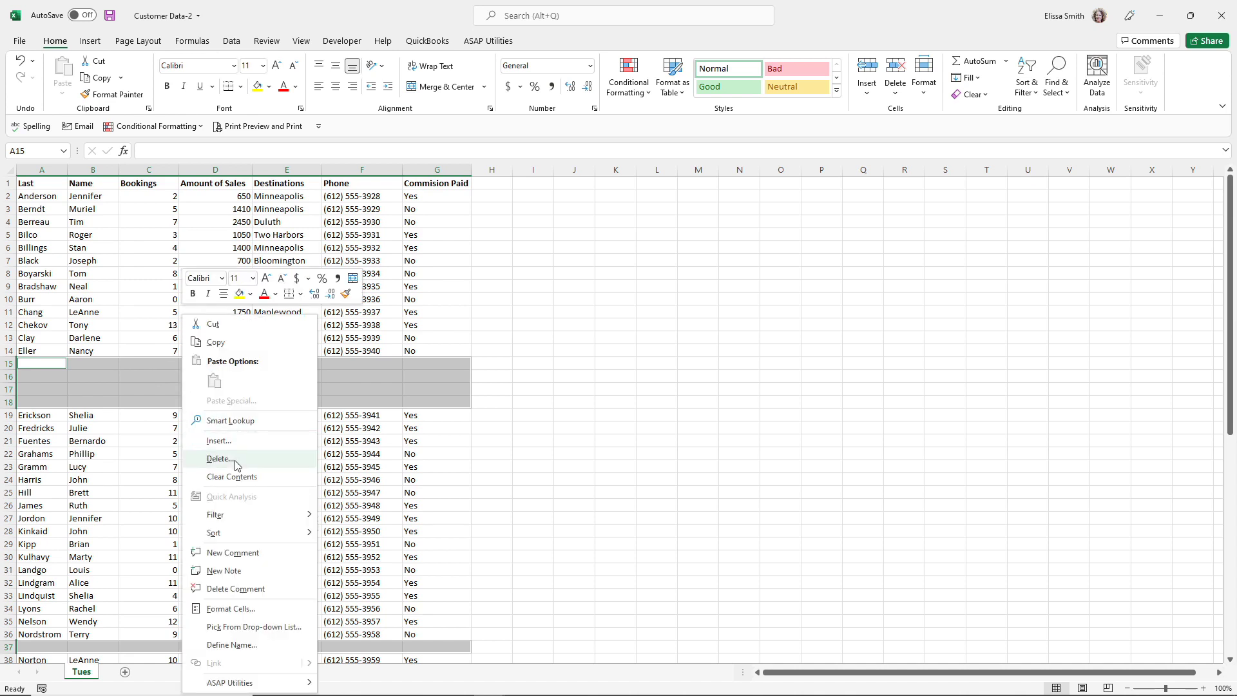
{"action": "key", "text": "ctrl"}
{"action": "key", "text": "ctrl"}
{"action": "left_click", "coordinate": [220, 459]}
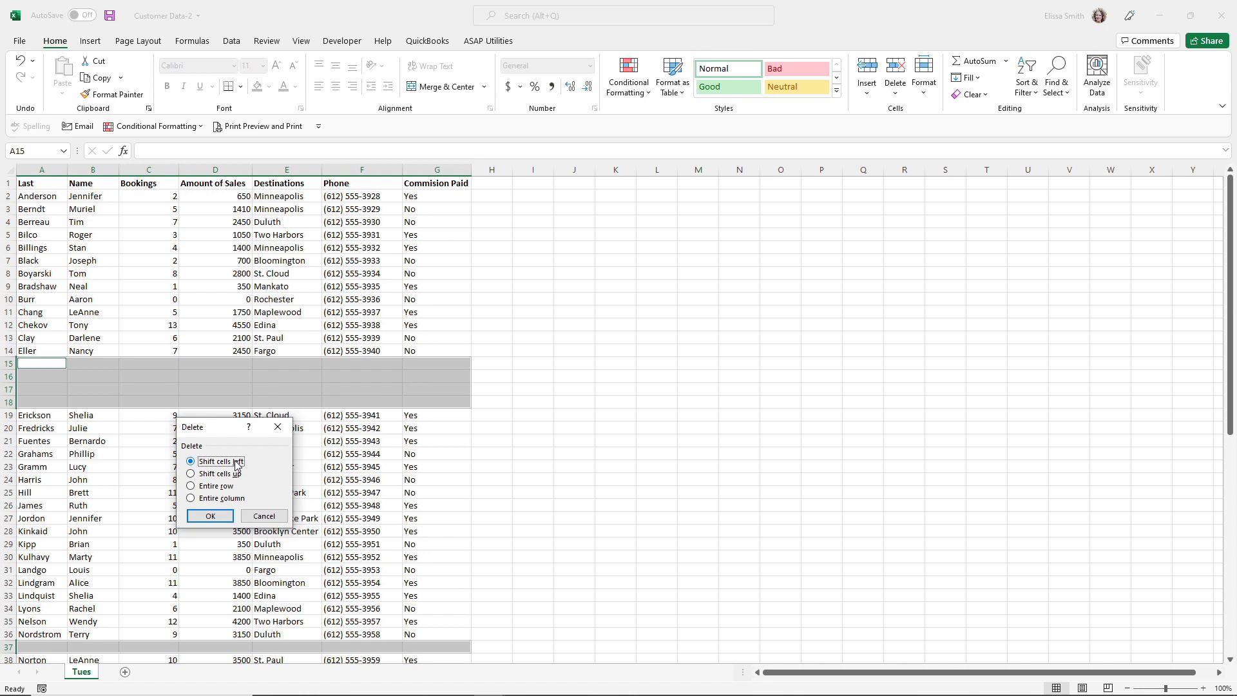
{"action": "left_click", "coordinate": [191, 475]}
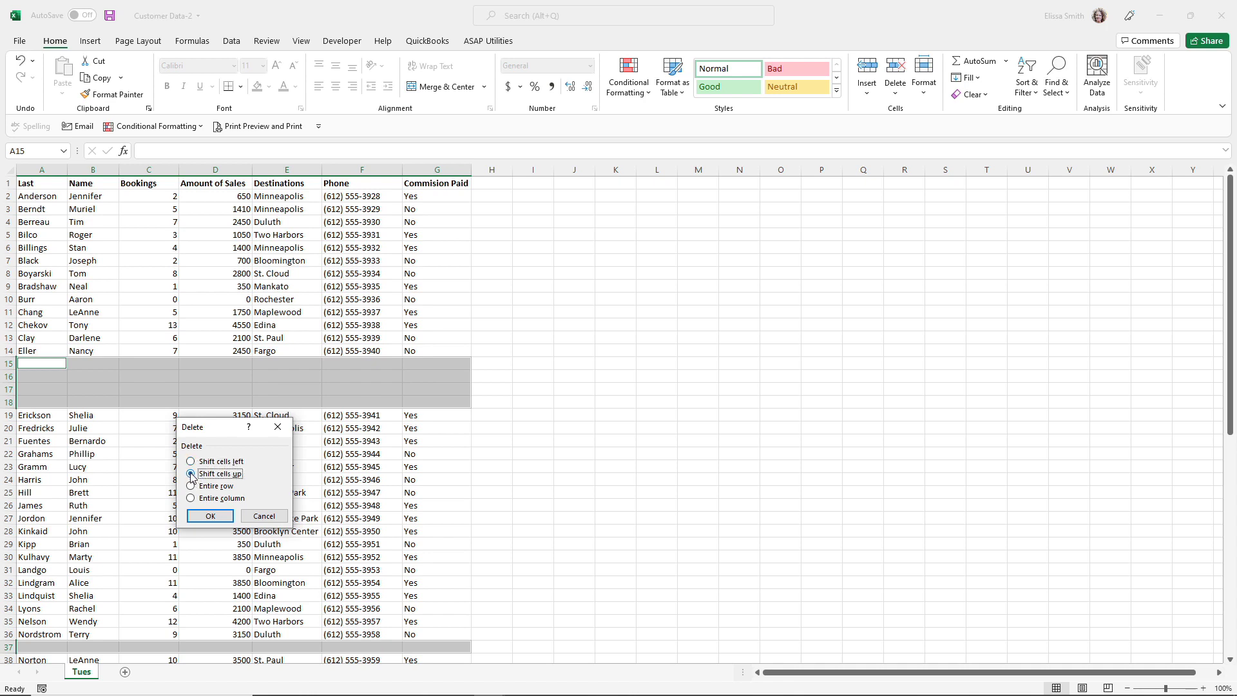
{"action": "left_click", "coordinate": [210, 516]}
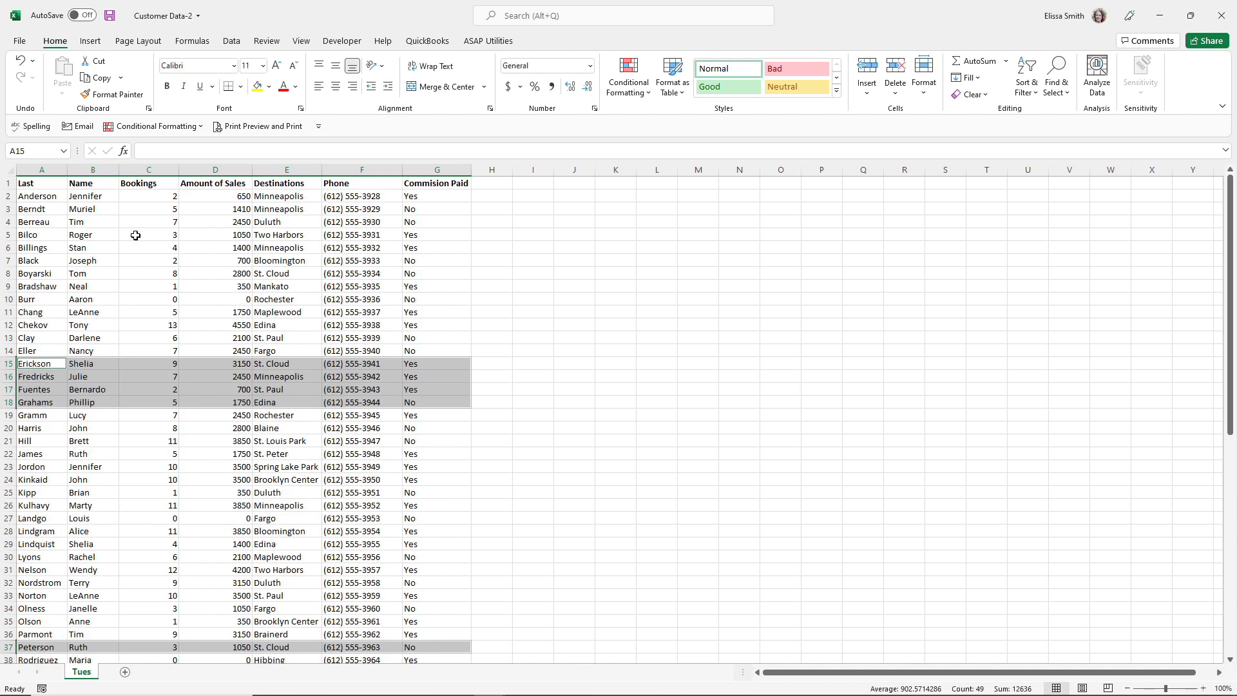
{"action": "left_click", "coordinate": [142, 453]}
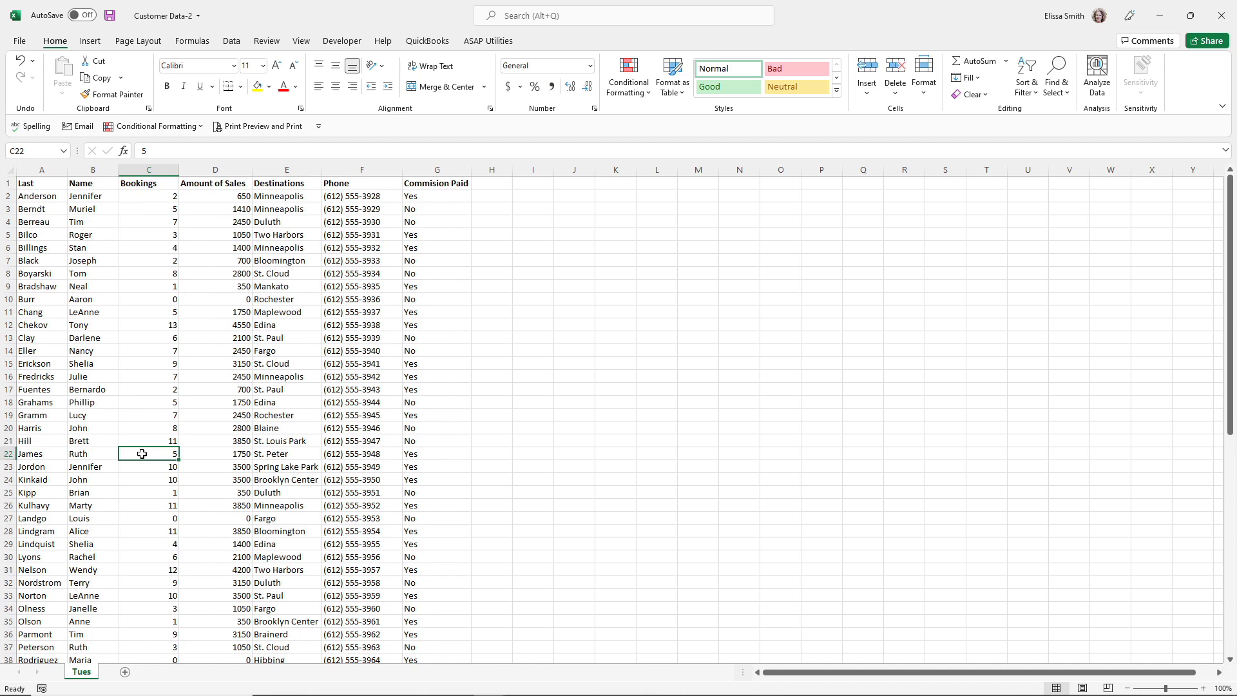
{"action": "scroll", "coordinate": [142, 454], "scroll_direction": "down", "scroll_amount": 9}
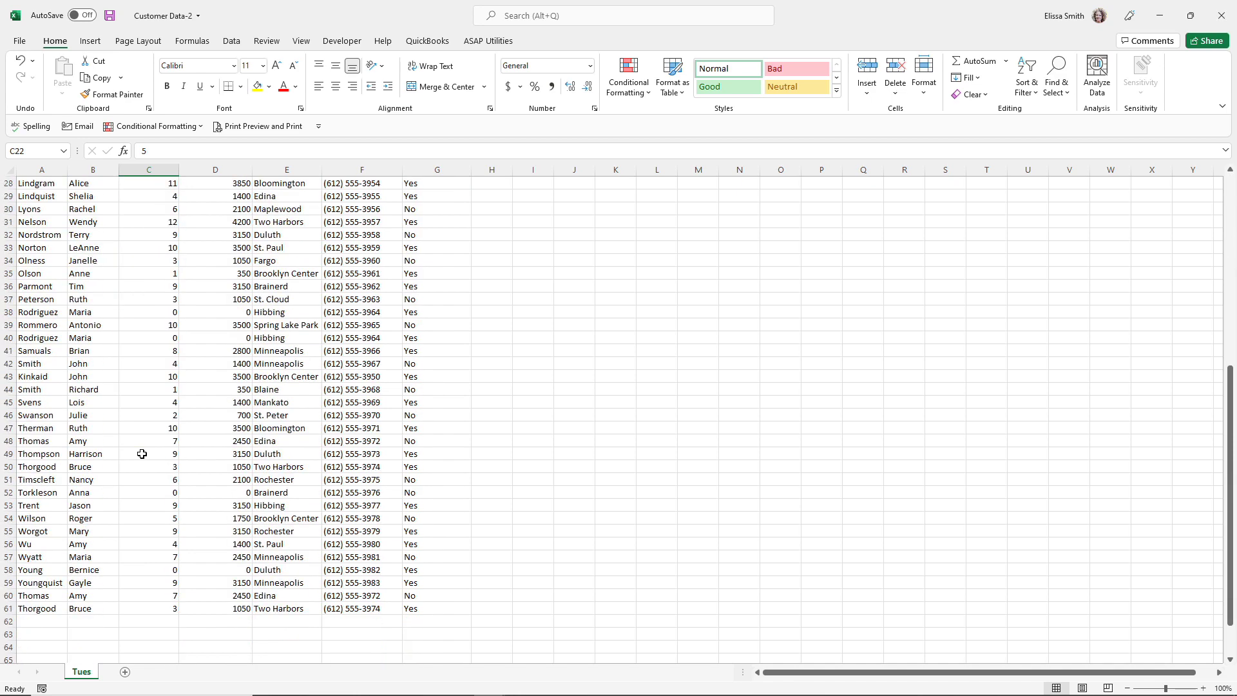
{"action": "scroll", "coordinate": [142, 454], "scroll_direction": "up", "scroll_amount": 9}
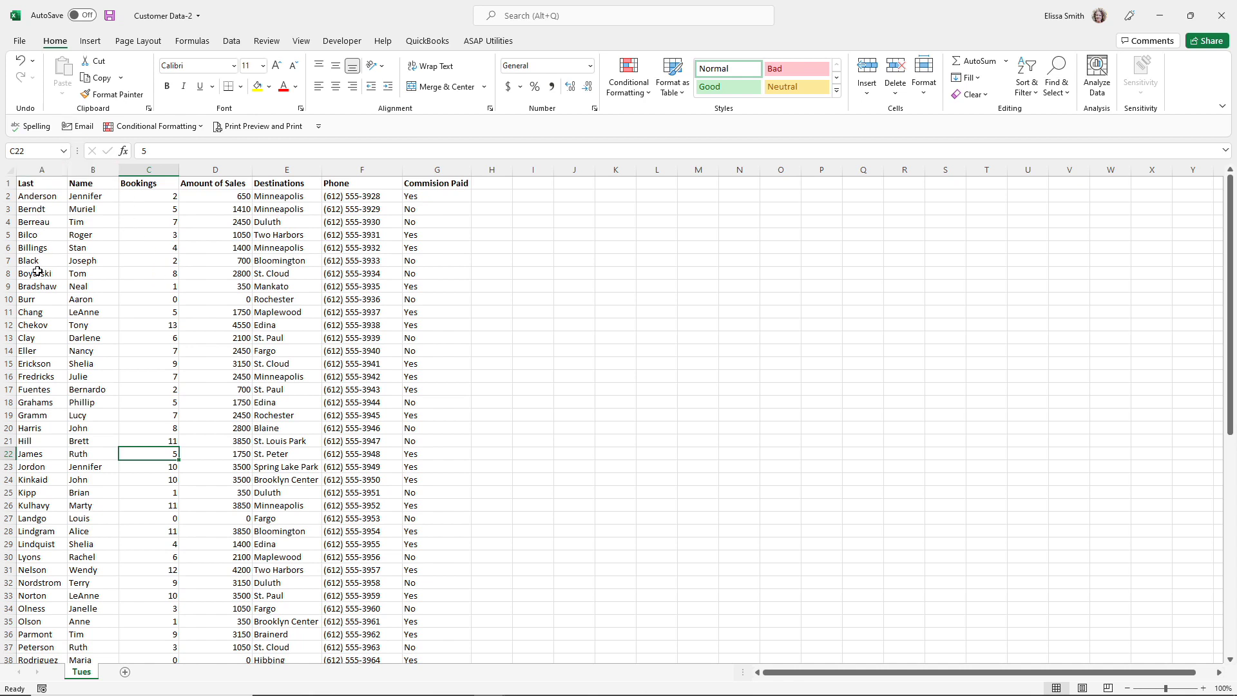
Step: Remove duplicate records from the customer list, comparing all columns from Last to Commision Paid and treating the first row as headers
{"action": "left_click", "coordinate": [204, 274]}
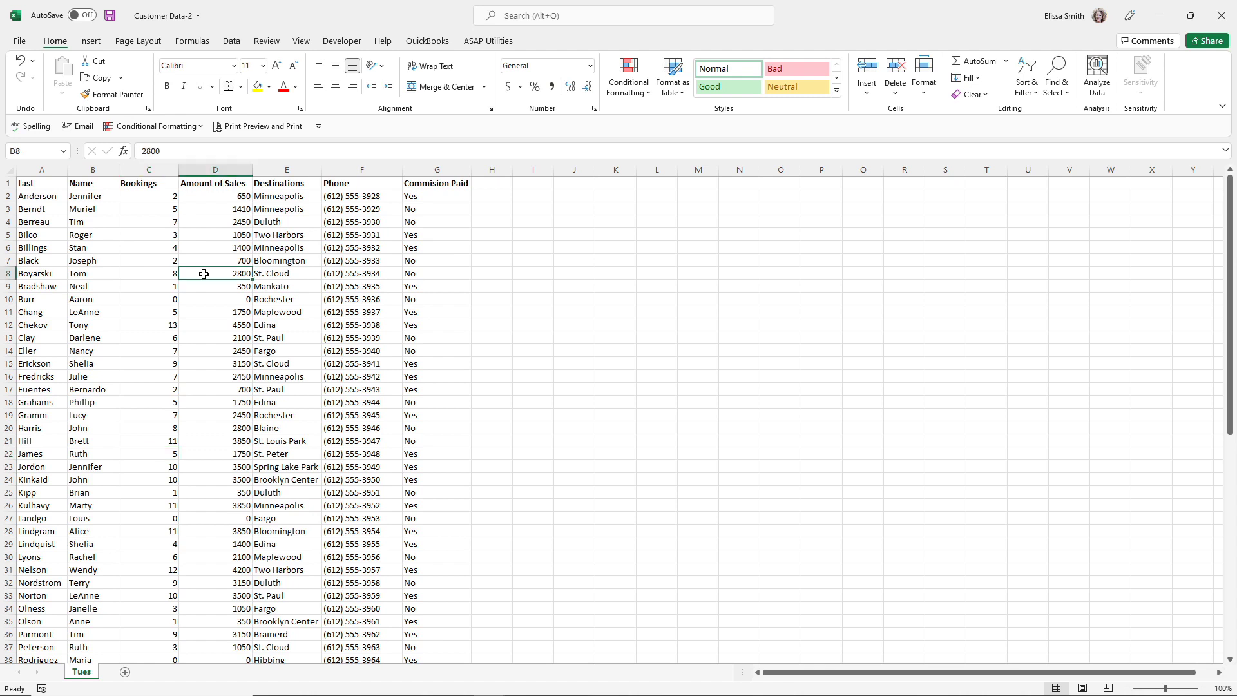
{"action": "left_click", "coordinate": [629, 247]}
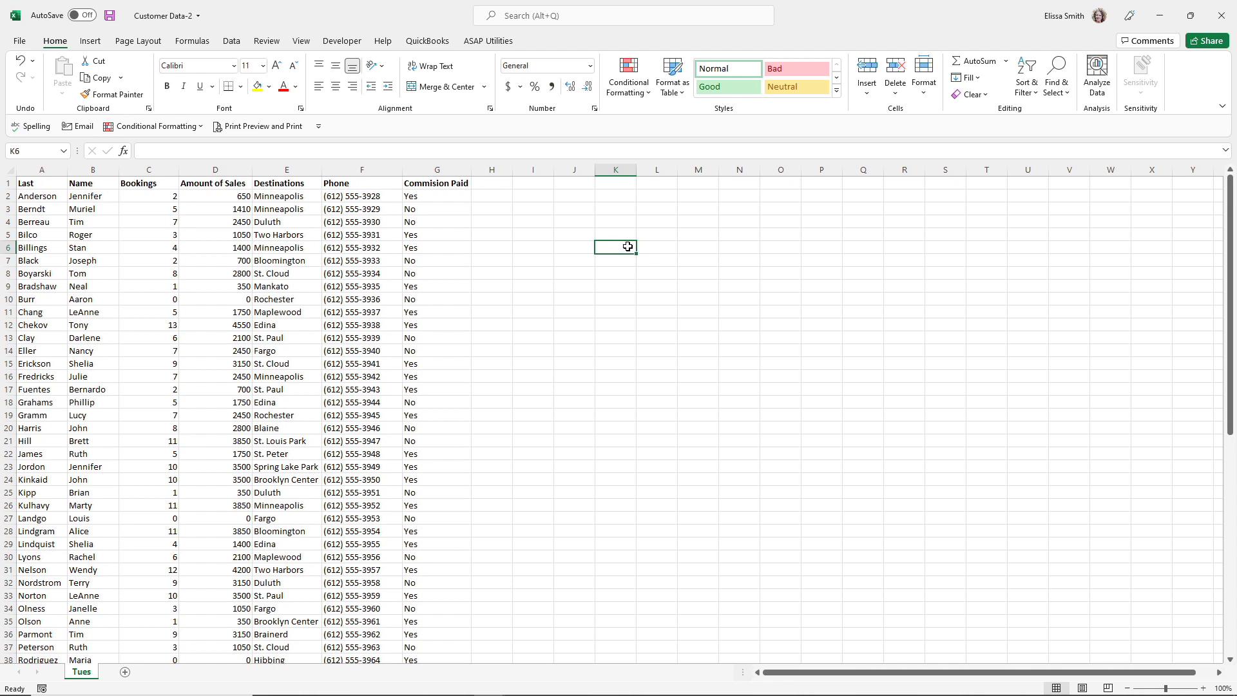
{"action": "left_click", "coordinate": [188, 287]}
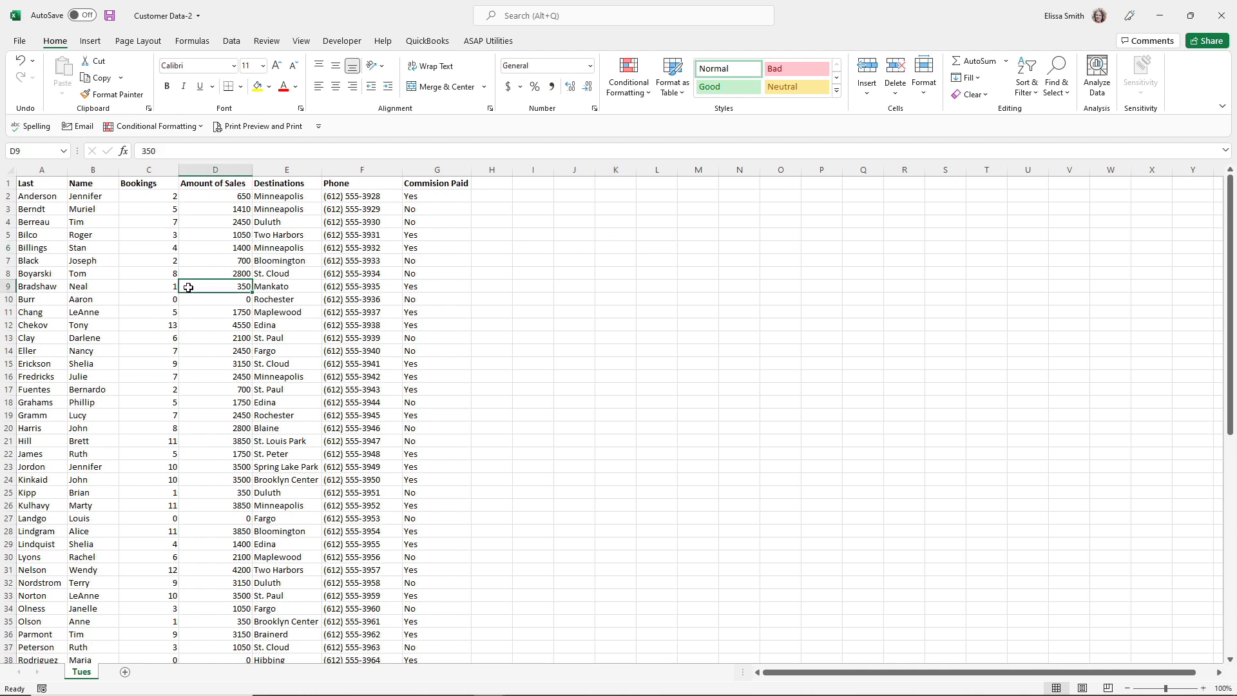
{"action": "left_click", "coordinate": [230, 41]}
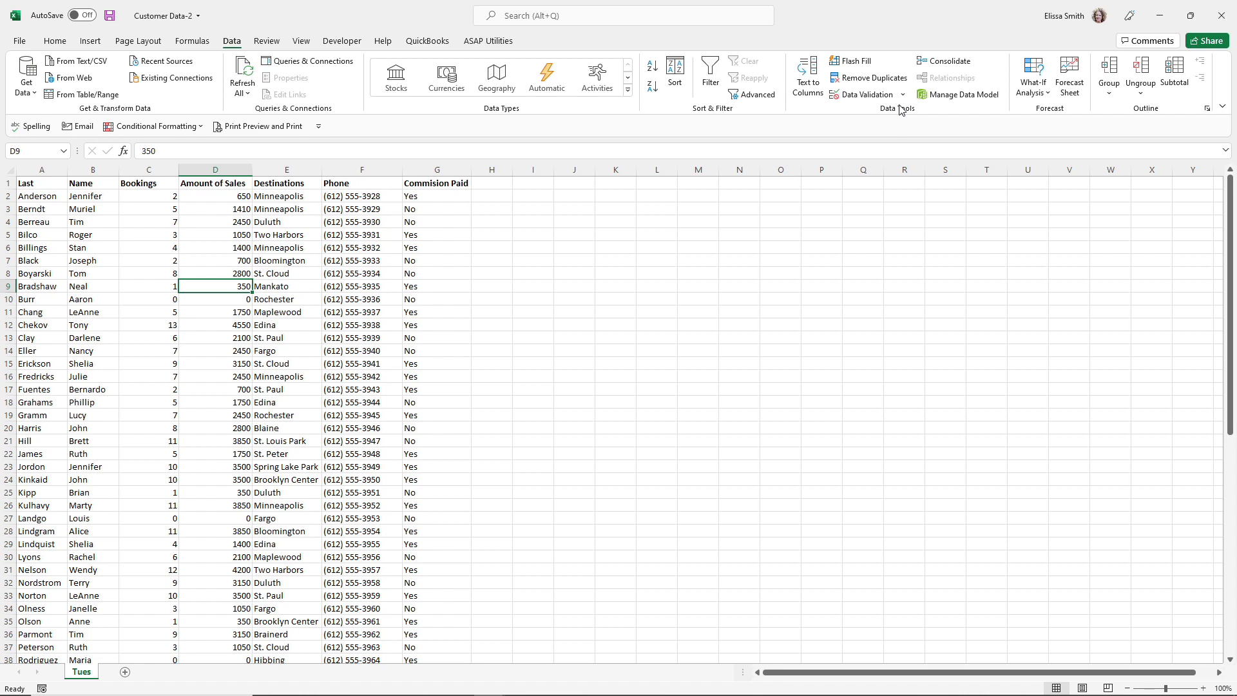
{"action": "left_click", "coordinate": [867, 78]}
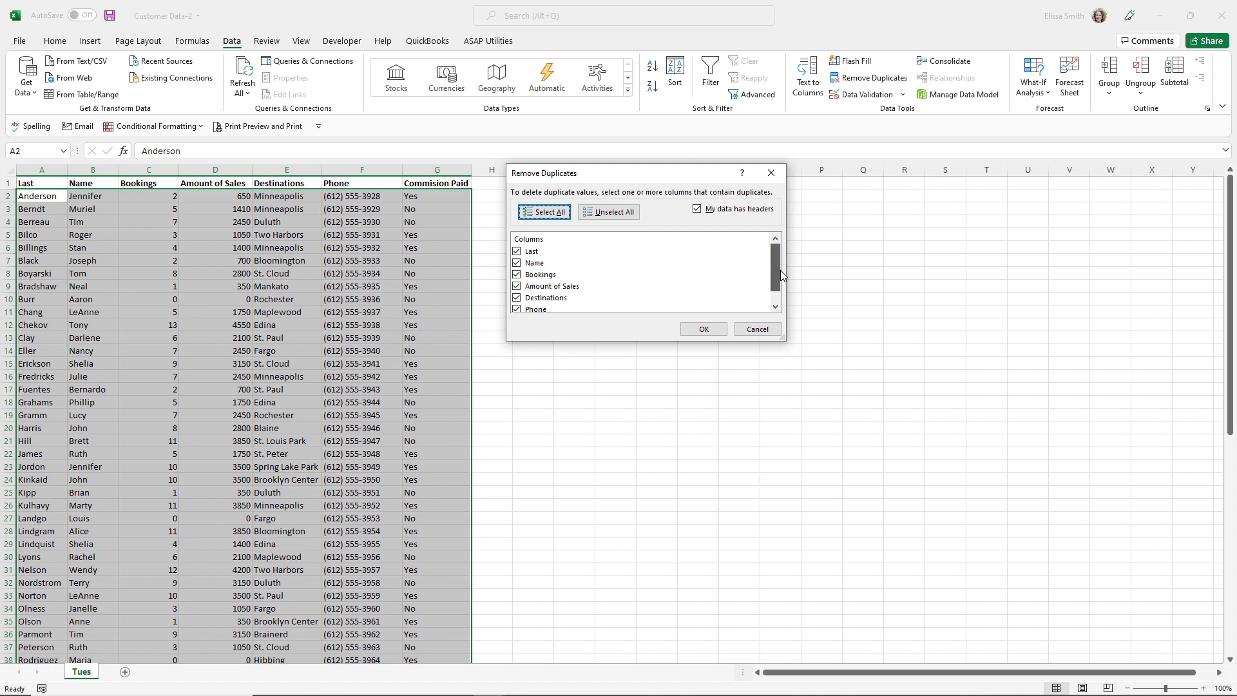
{"action": "left_click_drag", "start_coordinate": [780, 269], "coordinate": [778, 304]}
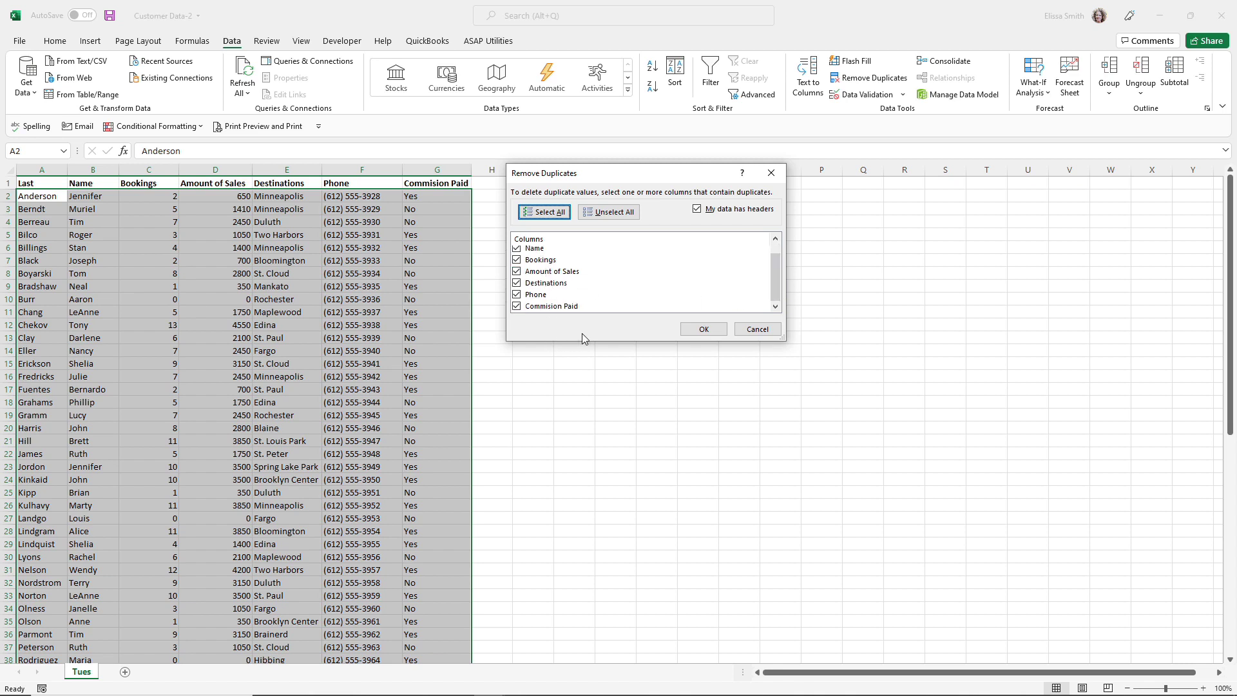
{"action": "left_click", "coordinate": [703, 330]}
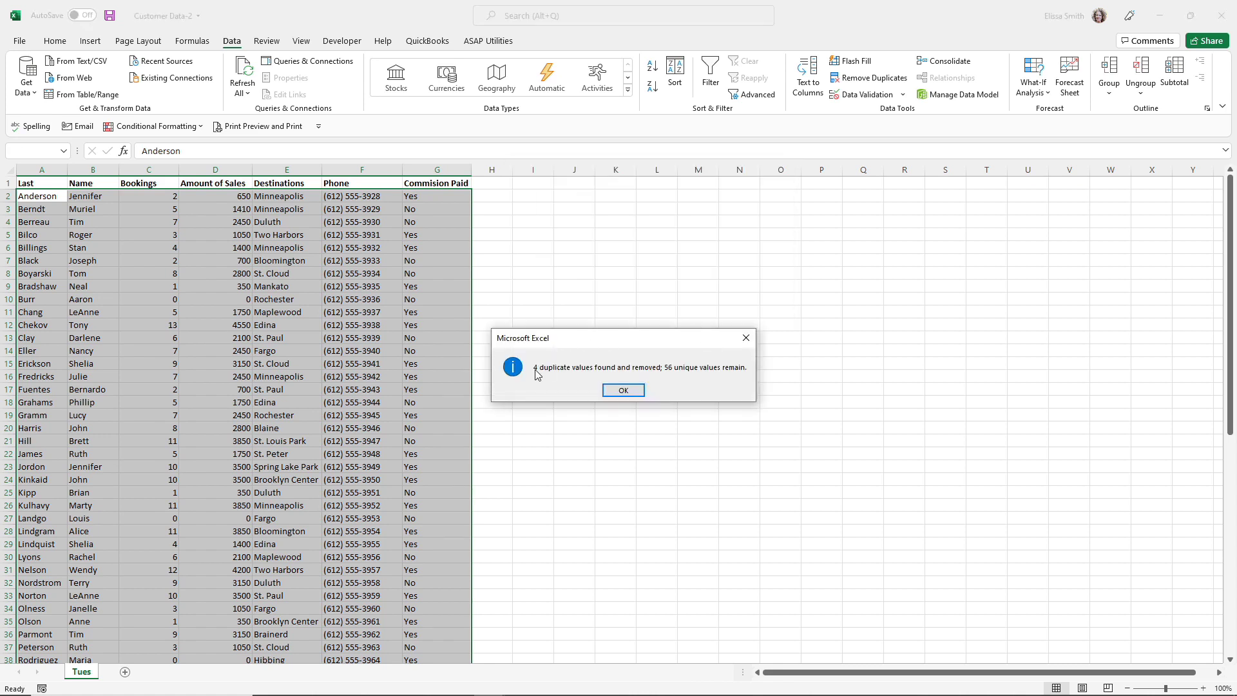
{"action": "key", "text": "ctrl"}
{"action": "key", "text": "ctrl"}
{"action": "left_click", "coordinate": [624, 391]}
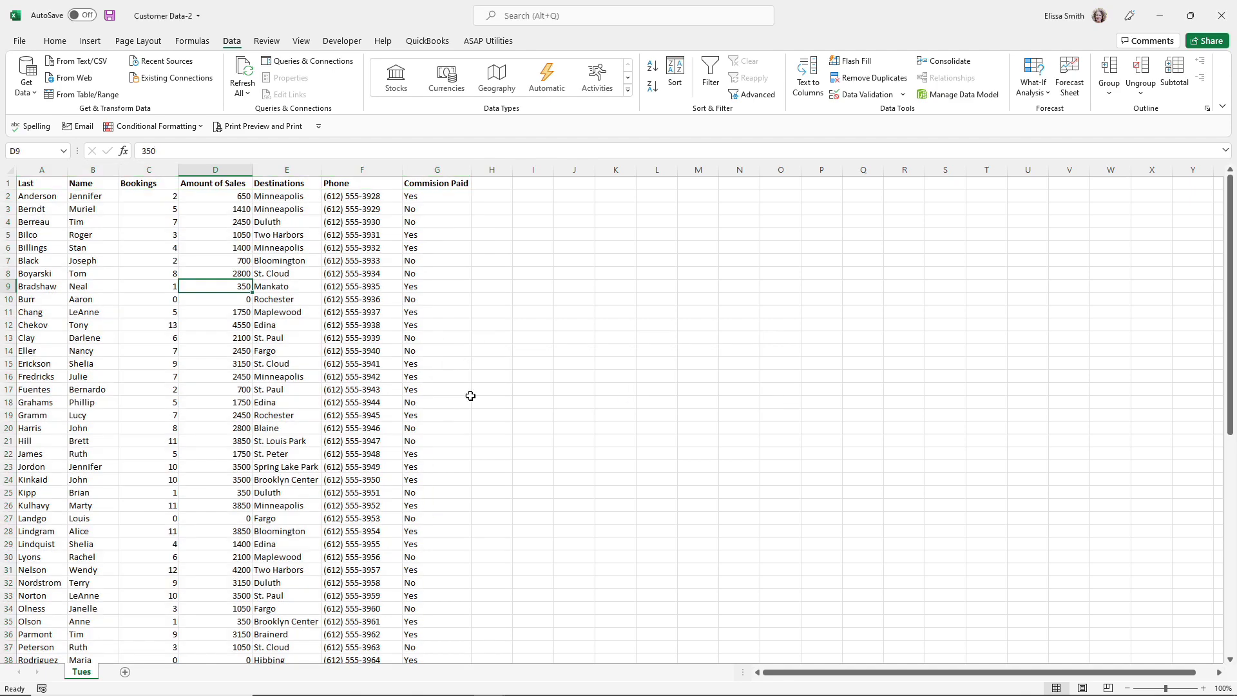
{"action": "scroll", "coordinate": [293, 399], "scroll_direction": "down", "scroll_amount": 5}
{"action": "scroll", "coordinate": [279, 458], "scroll_direction": "down", "scroll_amount": 5}
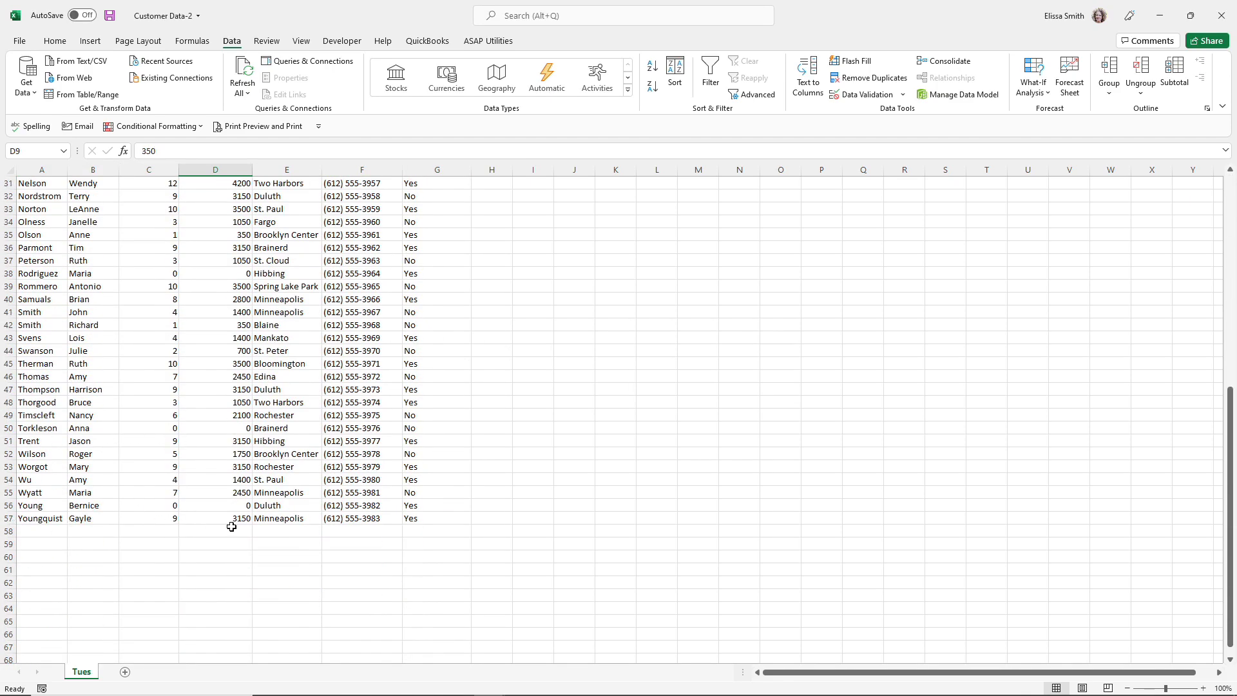
{"action": "scroll", "coordinate": [231, 527], "scroll_direction": "up", "scroll_amount": 10}
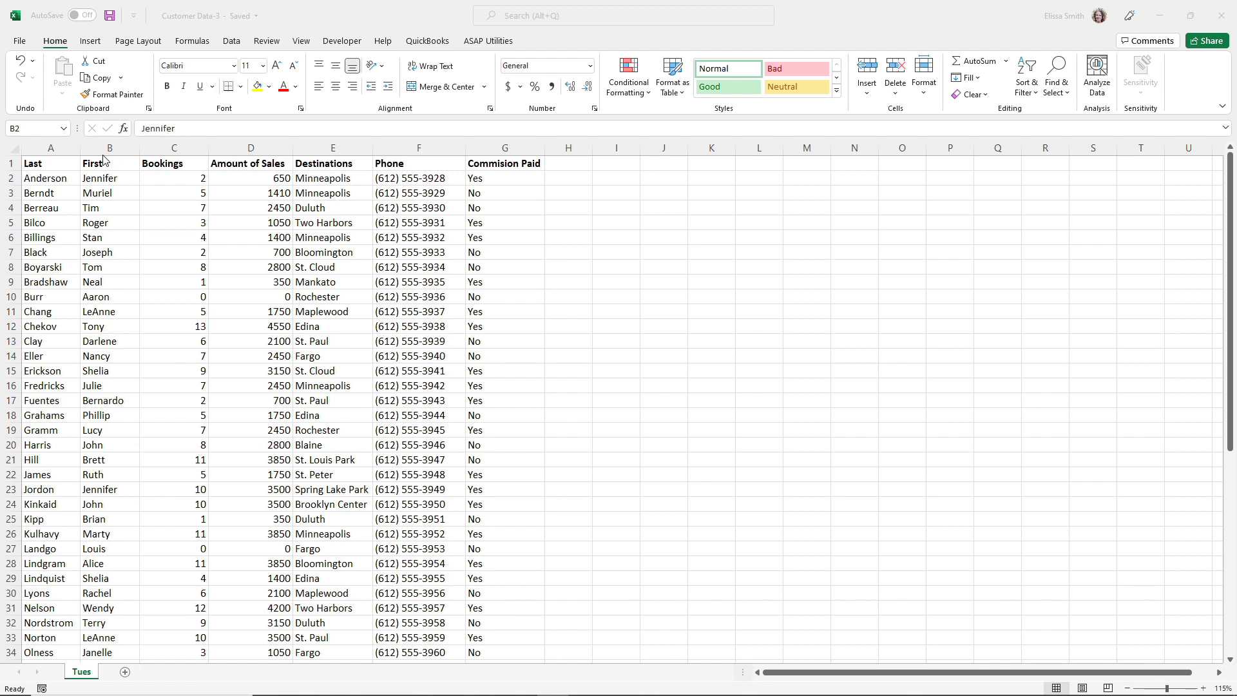
Step: Insert a blank column between First and Bookings in the Customer Data-3 workbook and widen it to fit full names
{"action": "left_click", "coordinate": [153, 150]}
{"action": "right_click", "coordinate": [155, 150]}
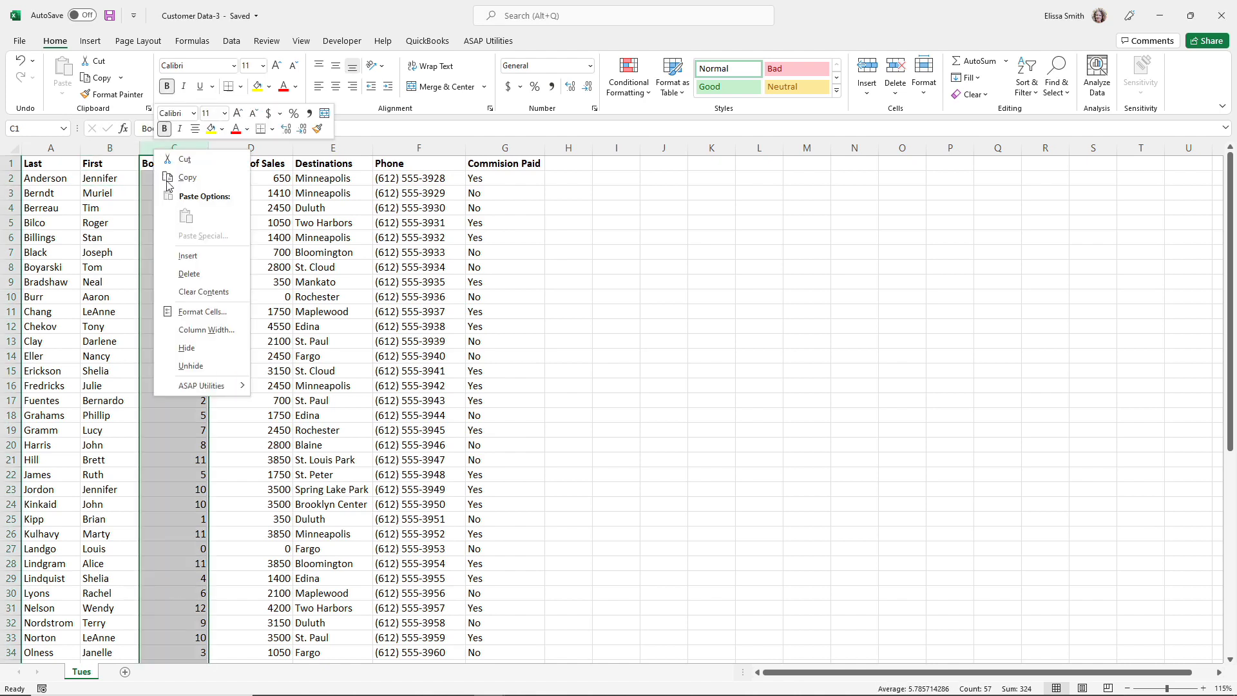
{"action": "left_click", "coordinate": [198, 260]}
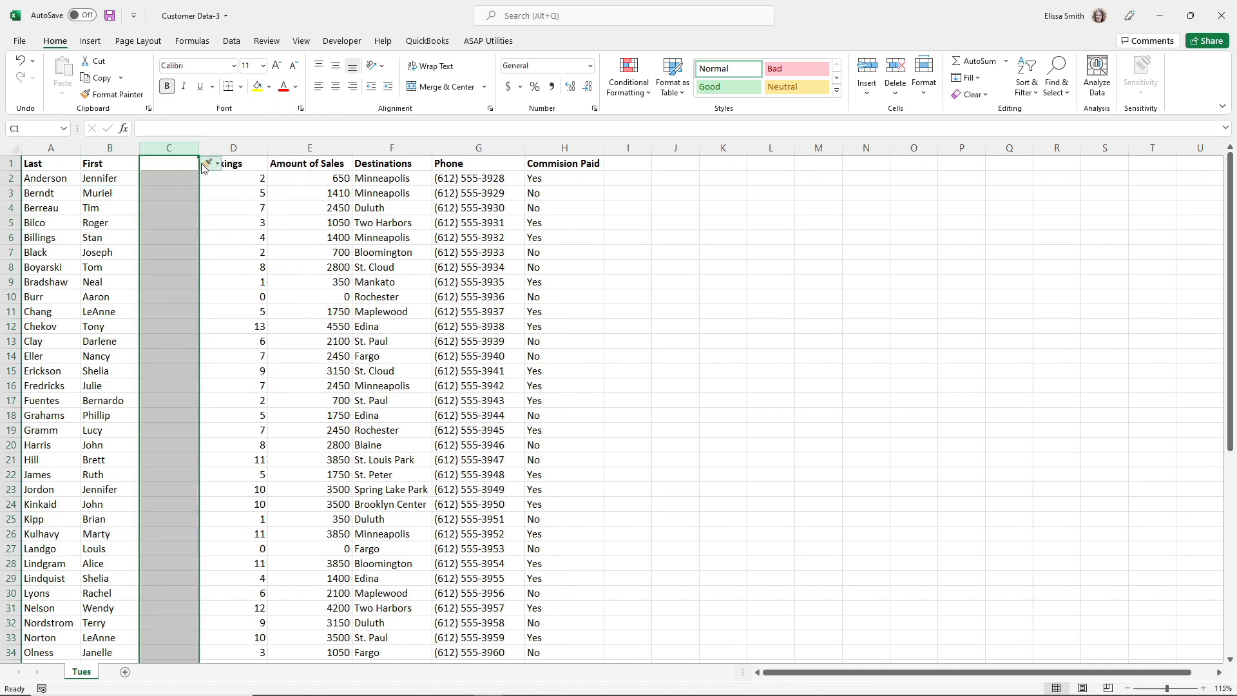
{"action": "left_click_drag", "start_coordinate": [198, 149], "coordinate": [226, 149]}
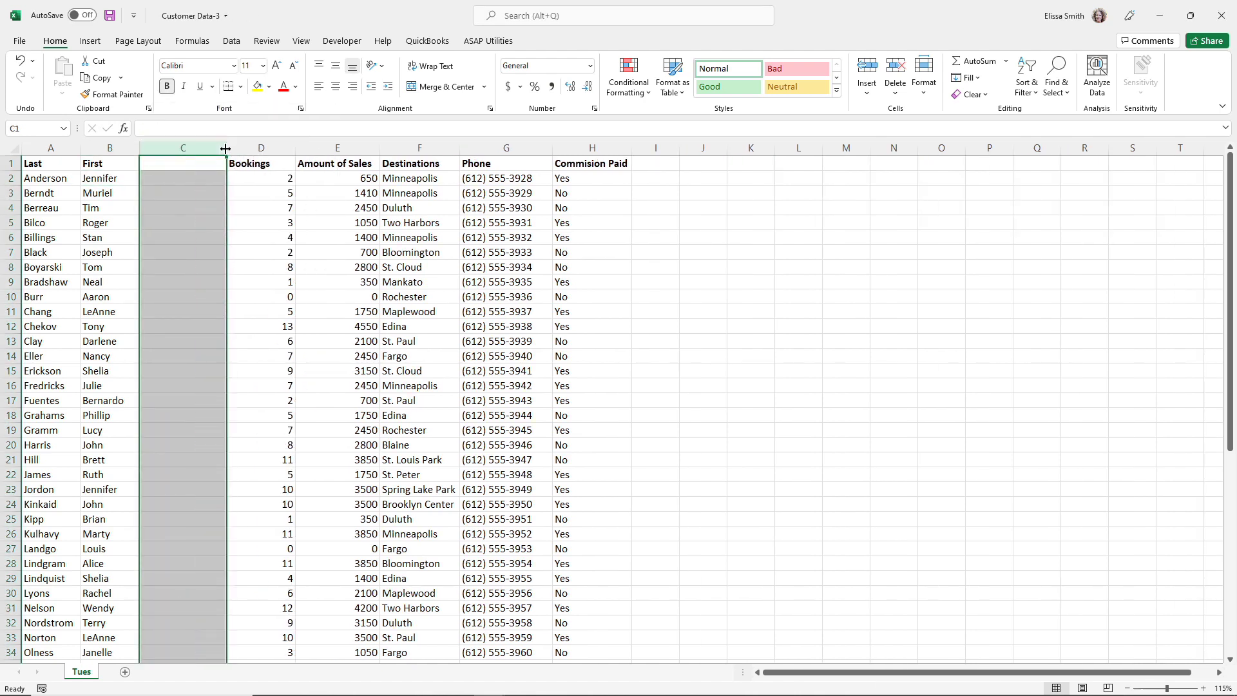
Step: Enter the heading Name in C1
{"action": "left_click", "coordinate": [189, 166]}
{"action": "type", "text": "Name"}
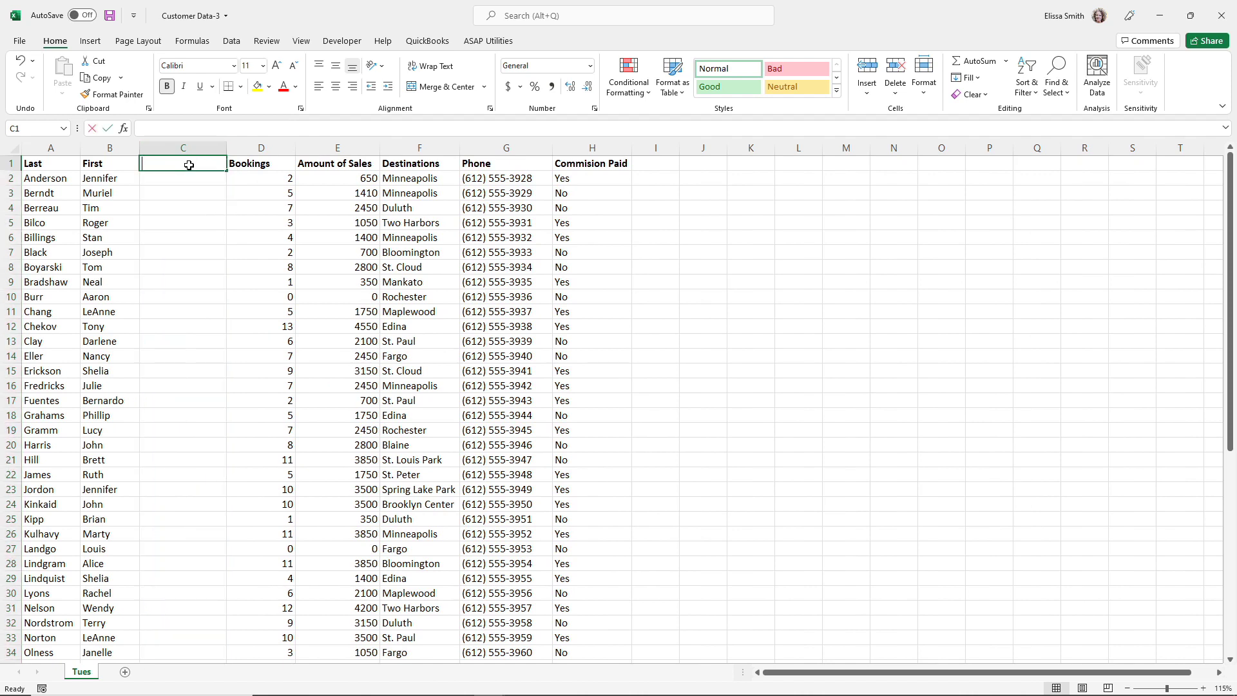
{"action": "key", "text": "Return"}
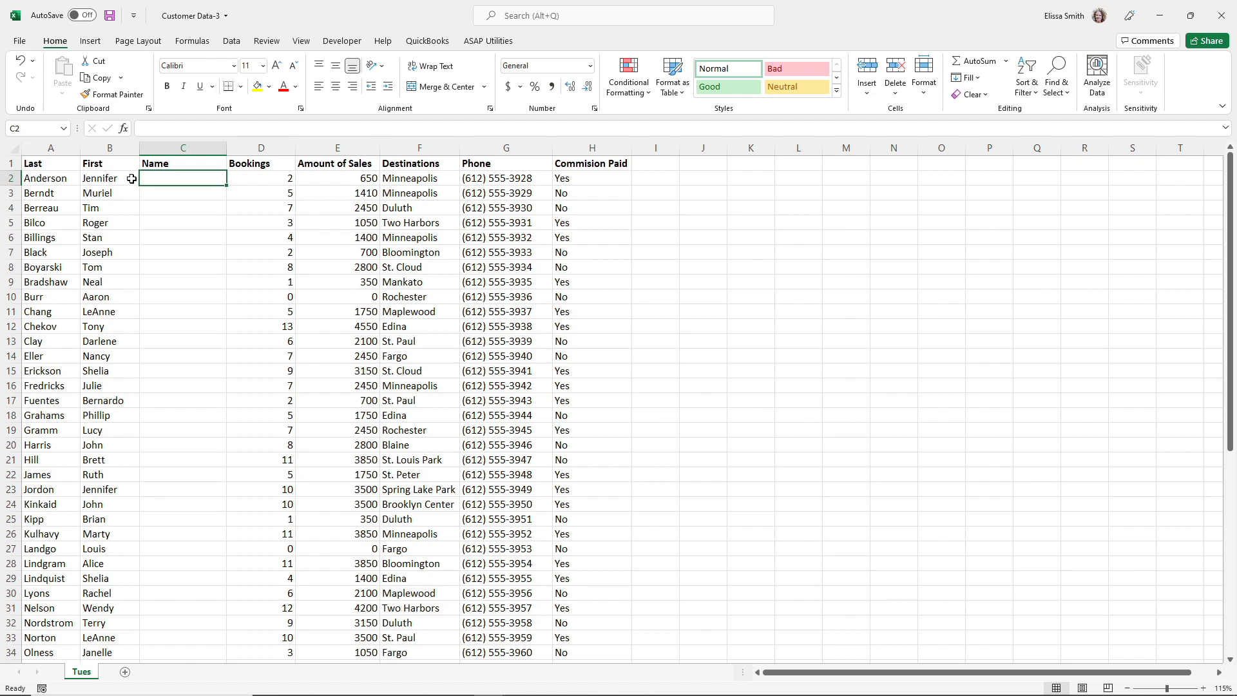
Step: Enter the first two customers' full names, first name before last name, in C2 and C3, accepting the suggested fill for the column
{"action": "type", "text": "Jennifer "}
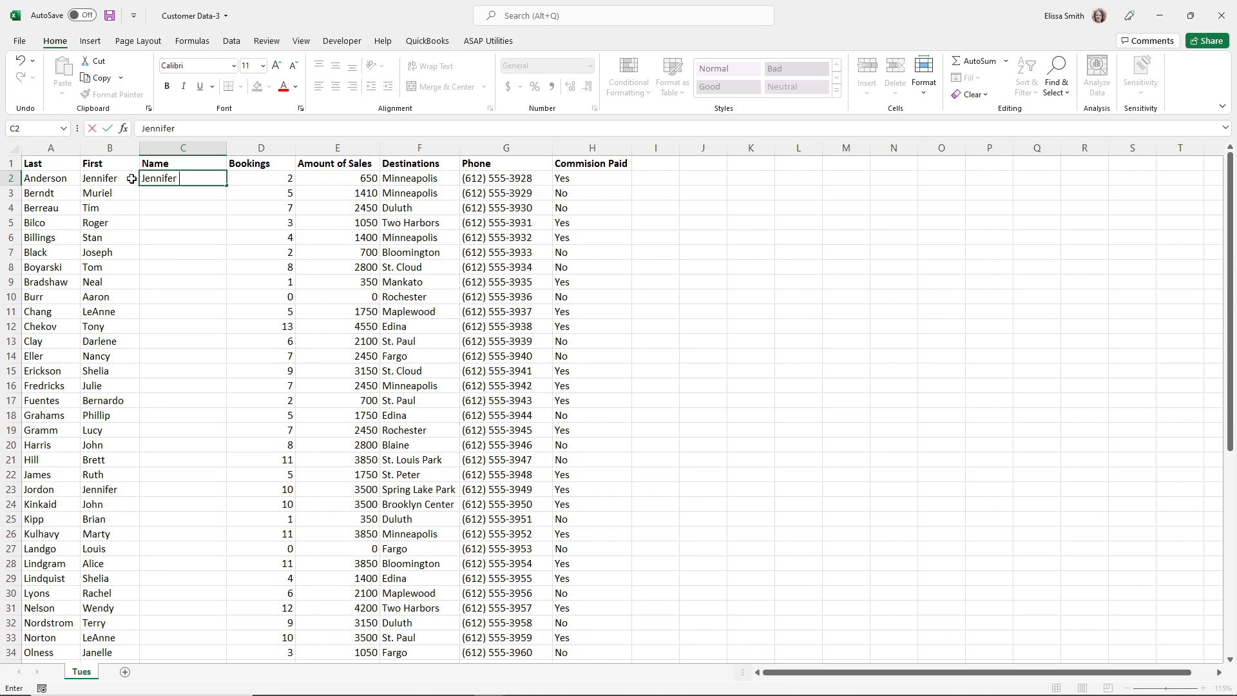
{"action": "type", "text": "Anderson"}
{"action": "key", "text": "Return"}
{"action": "type", "text": "Muriel Berndt"}
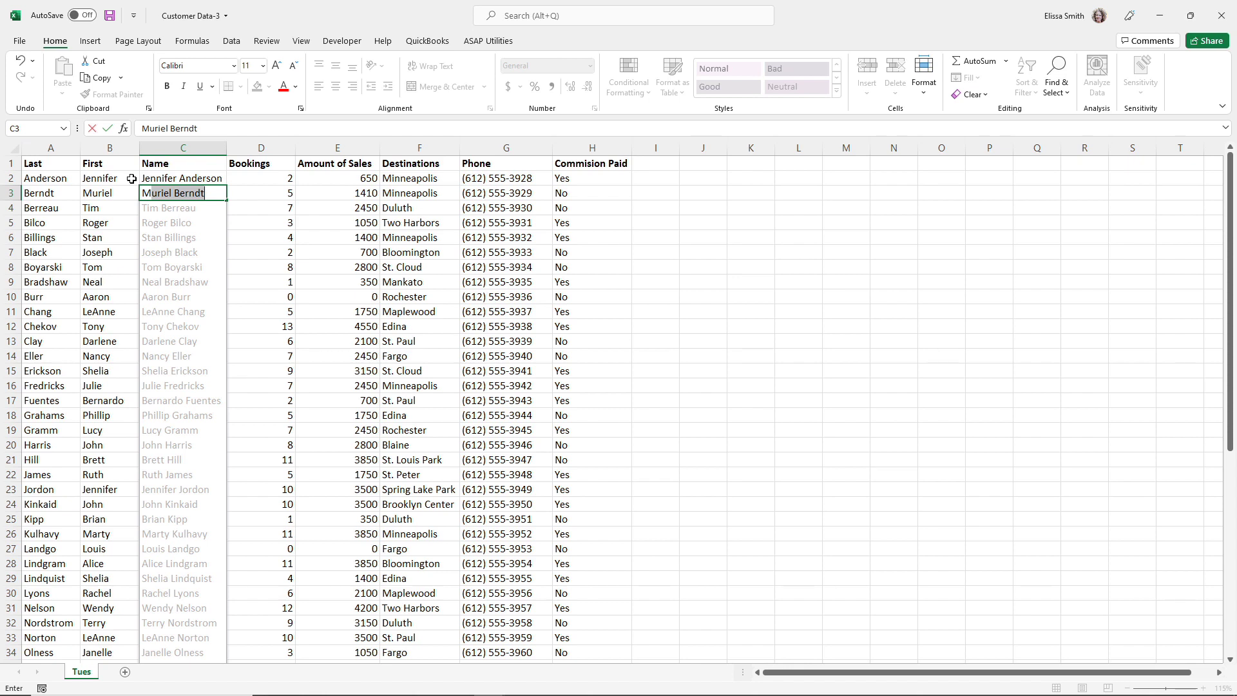
{"action": "key", "text": "Return"}
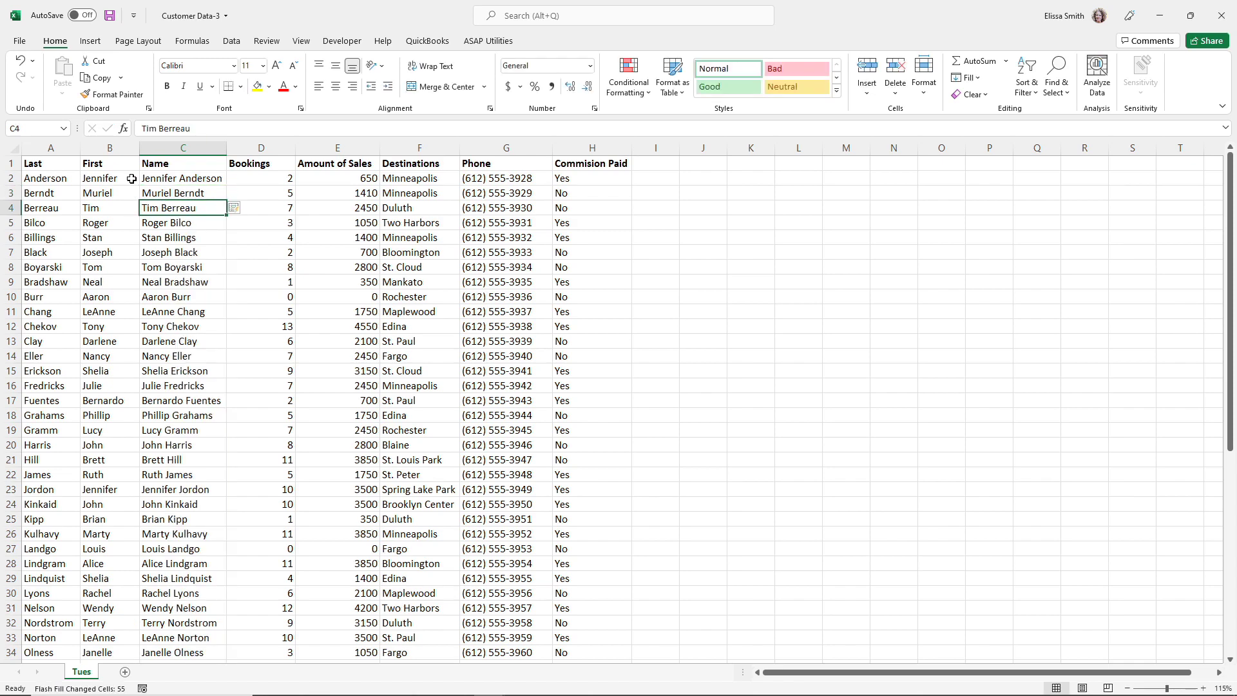
Step: Undo the suggested fill and complete the Name column from C4 with the Flash Fill command, undoing and repeating it once
{"action": "key", "text": "ctrl+z"}
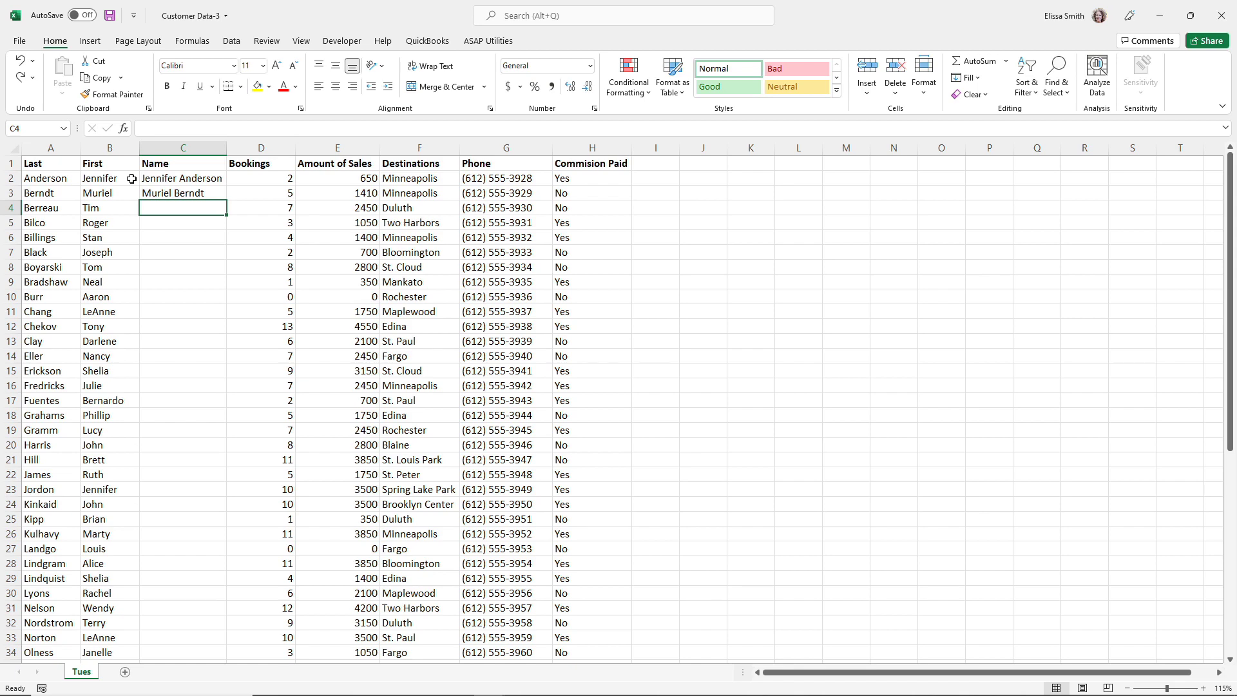
{"action": "left_click", "coordinate": [230, 43]}
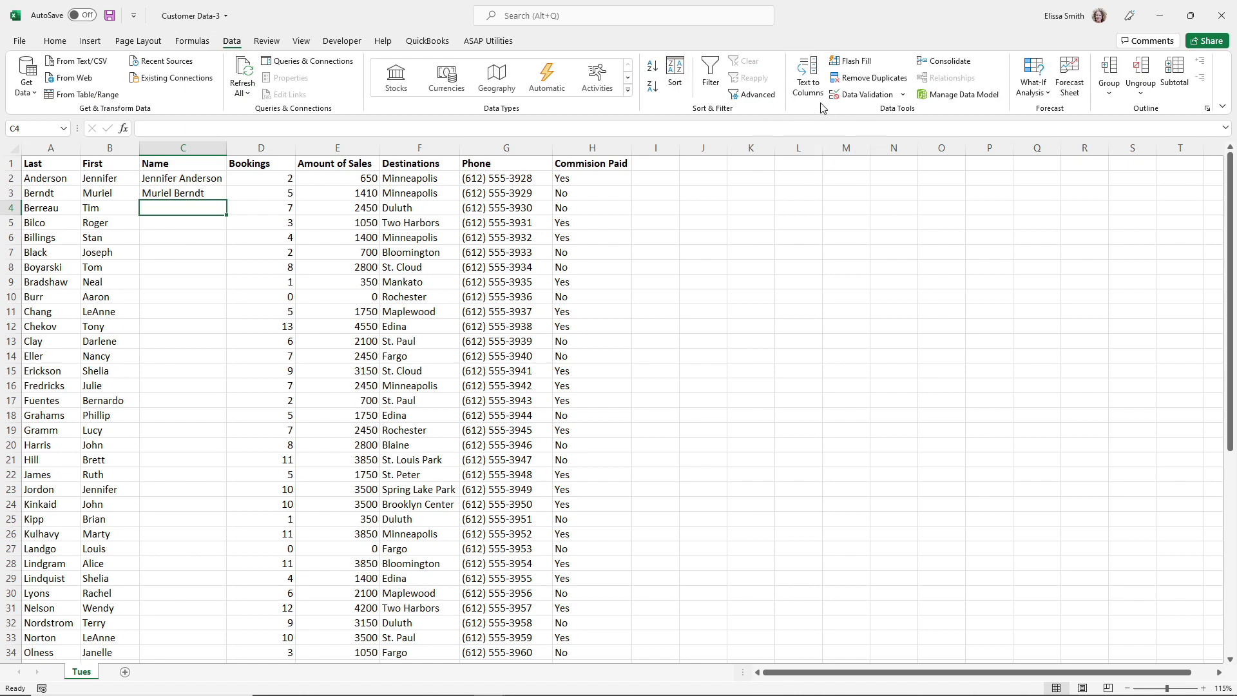
{"action": "left_click", "coordinate": [844, 61]}
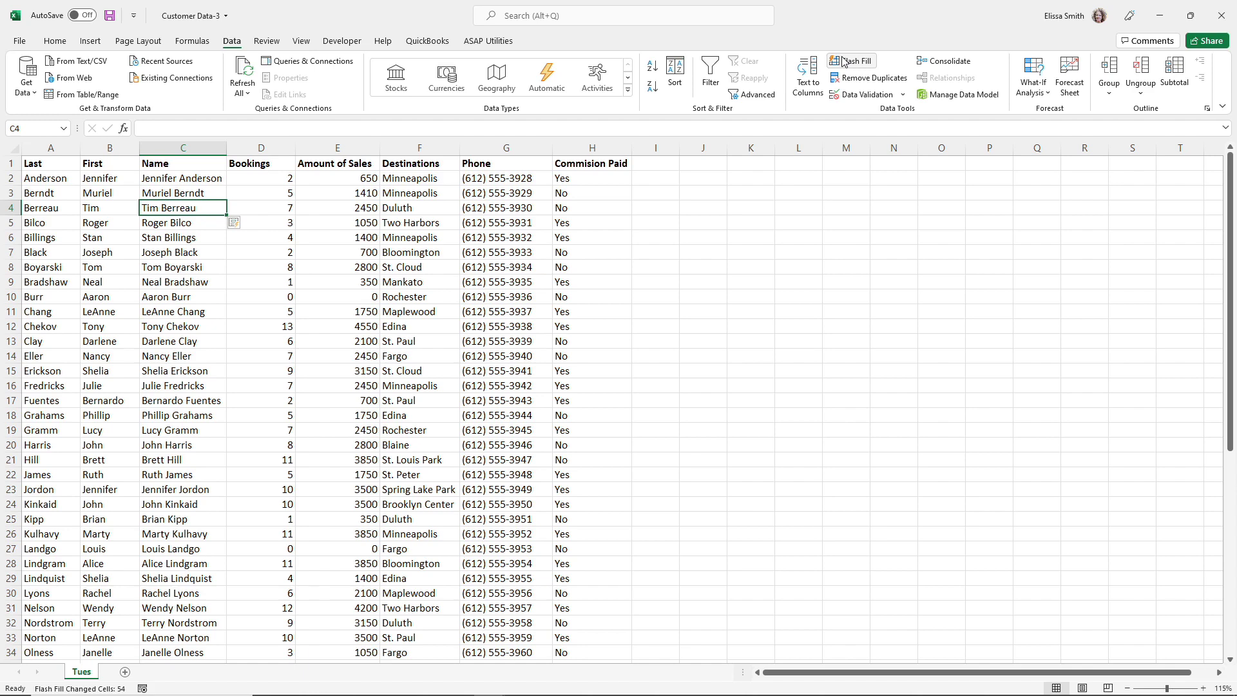
{"action": "key", "text": "ctrl+z"}
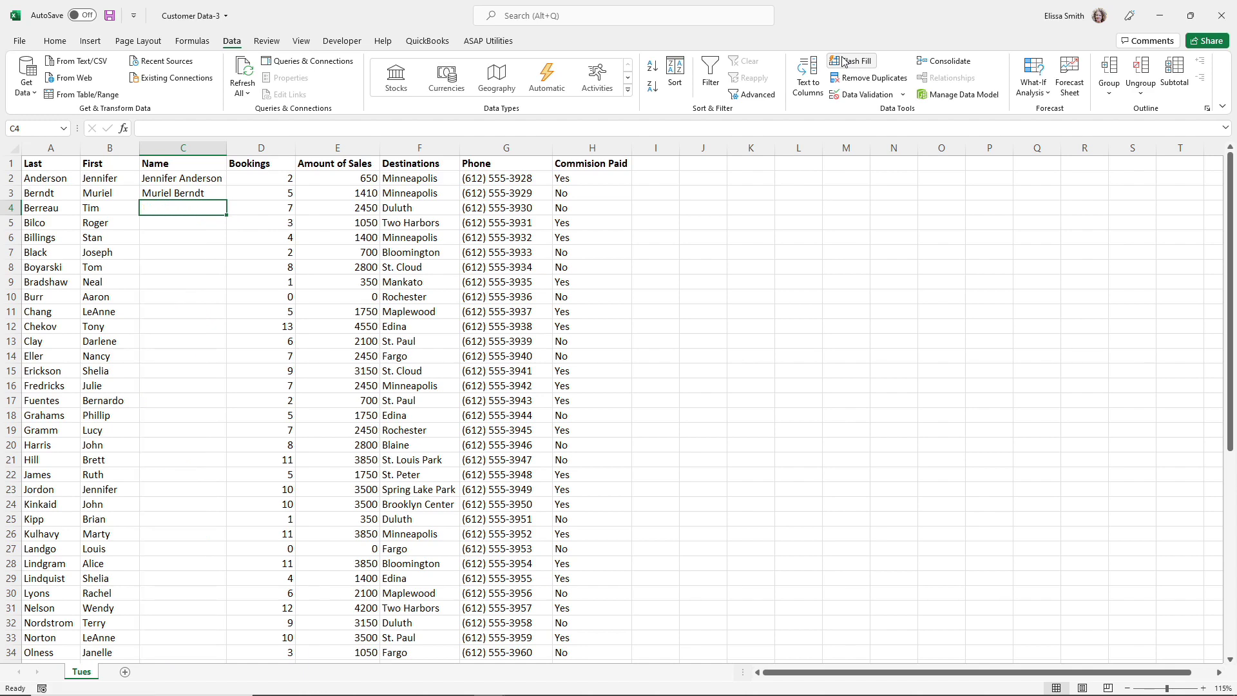
{"action": "left_click", "coordinate": [844, 61]}
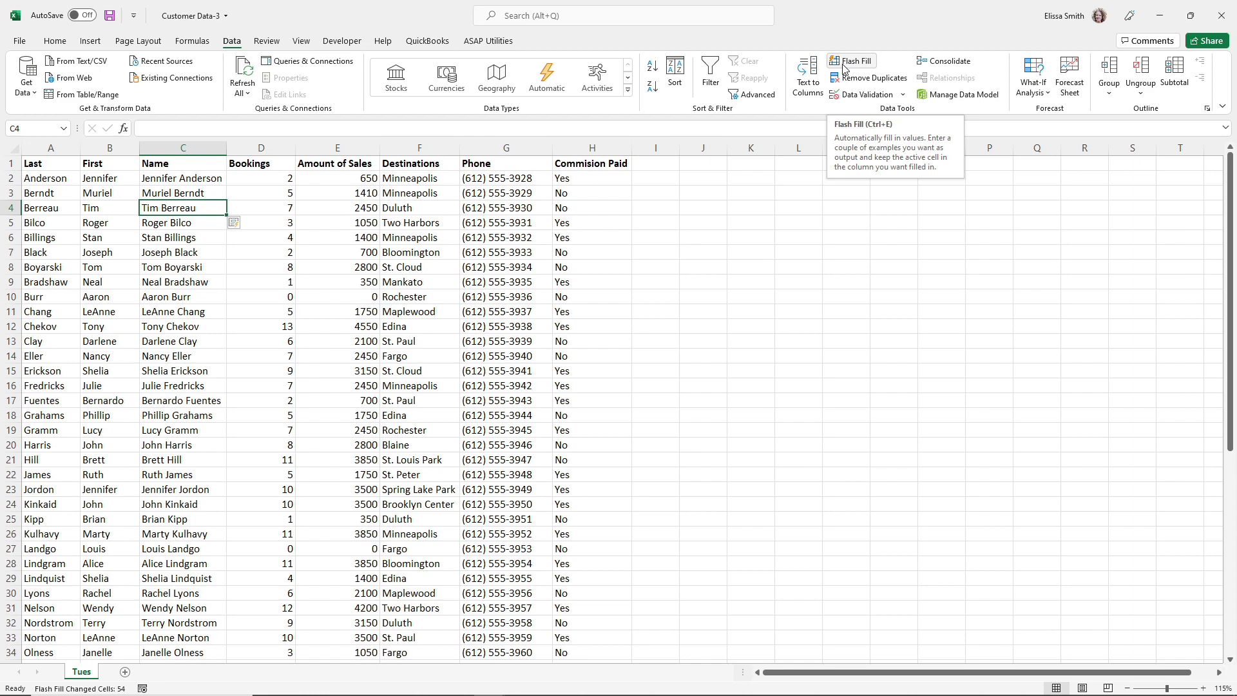
{"action": "left_click", "coordinate": [189, 256]}
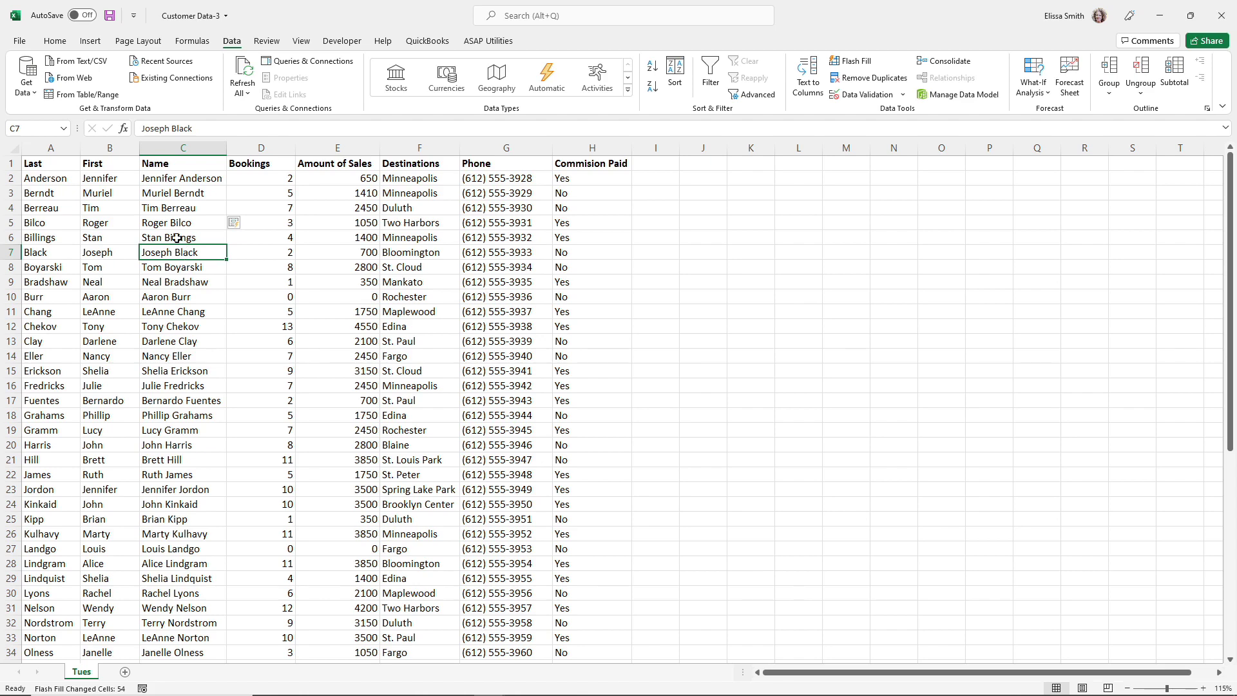
Step: Delete the Last and First columns, keeping the combined Name column as the first column
{"action": "left_click", "coordinate": [50, 150]}
{"action": "left_click_drag", "start_coordinate": [51, 151], "coordinate": [97, 151]}
{"action": "right_click", "coordinate": [99, 154]}
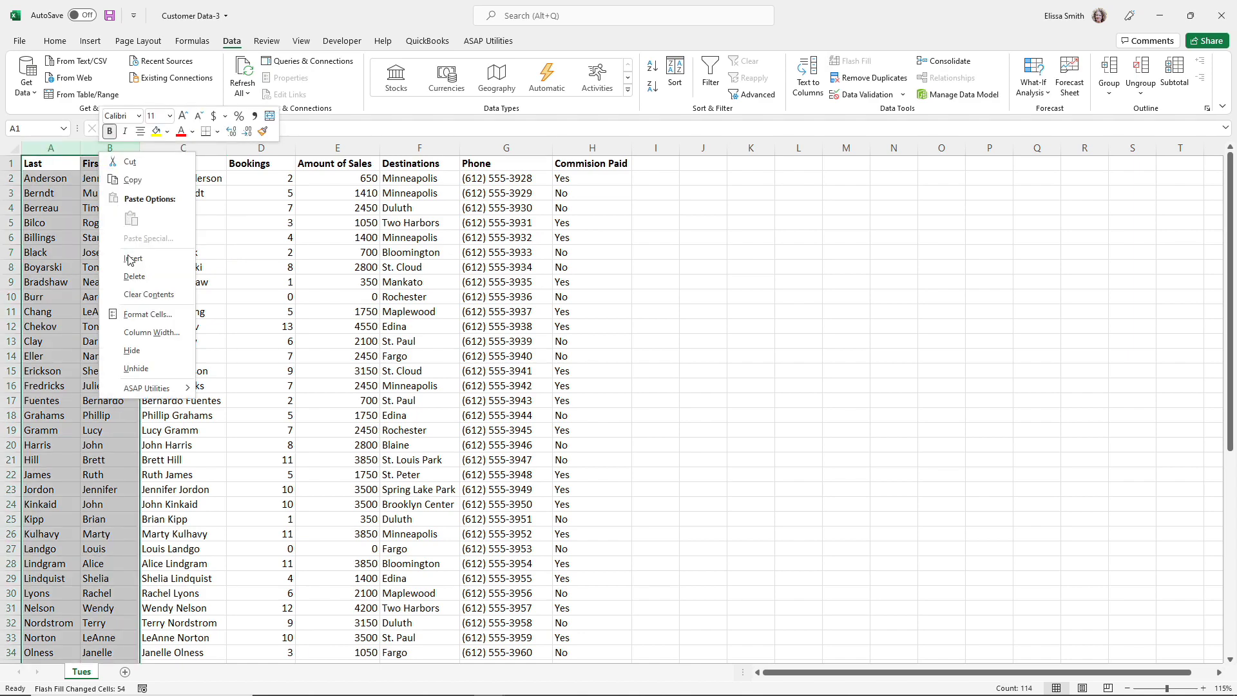
{"action": "left_click", "coordinate": [129, 277]}
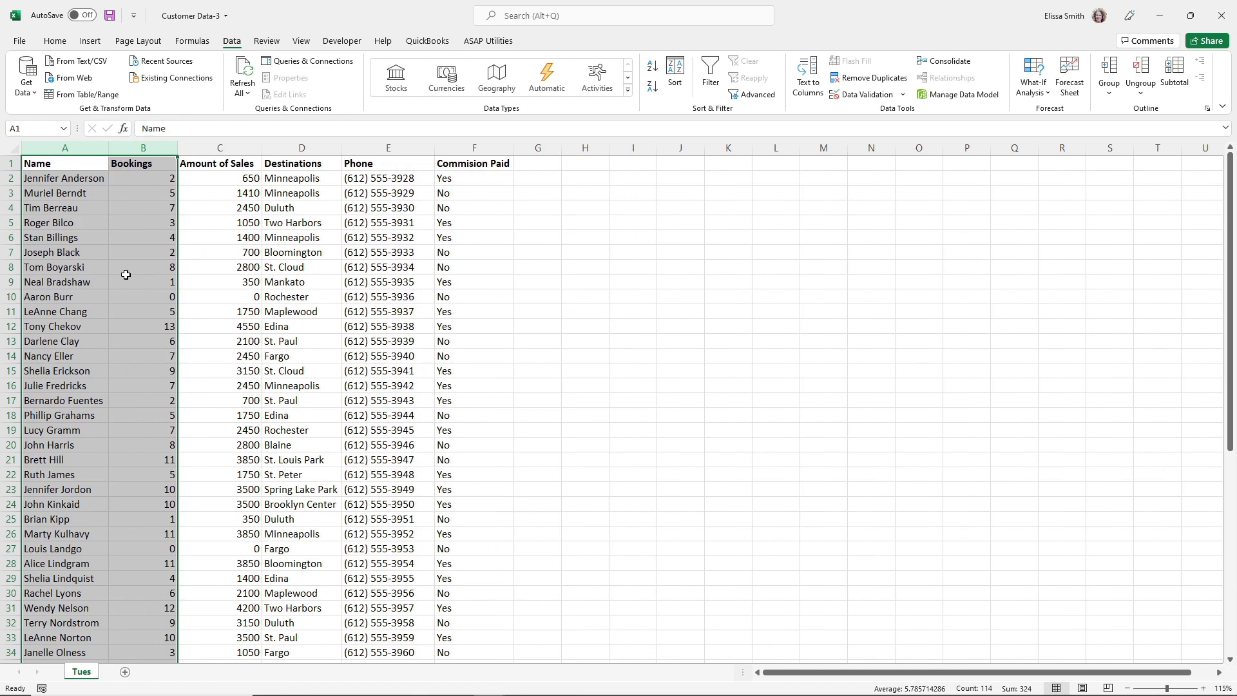
{"action": "left_click", "coordinate": [126, 275]}
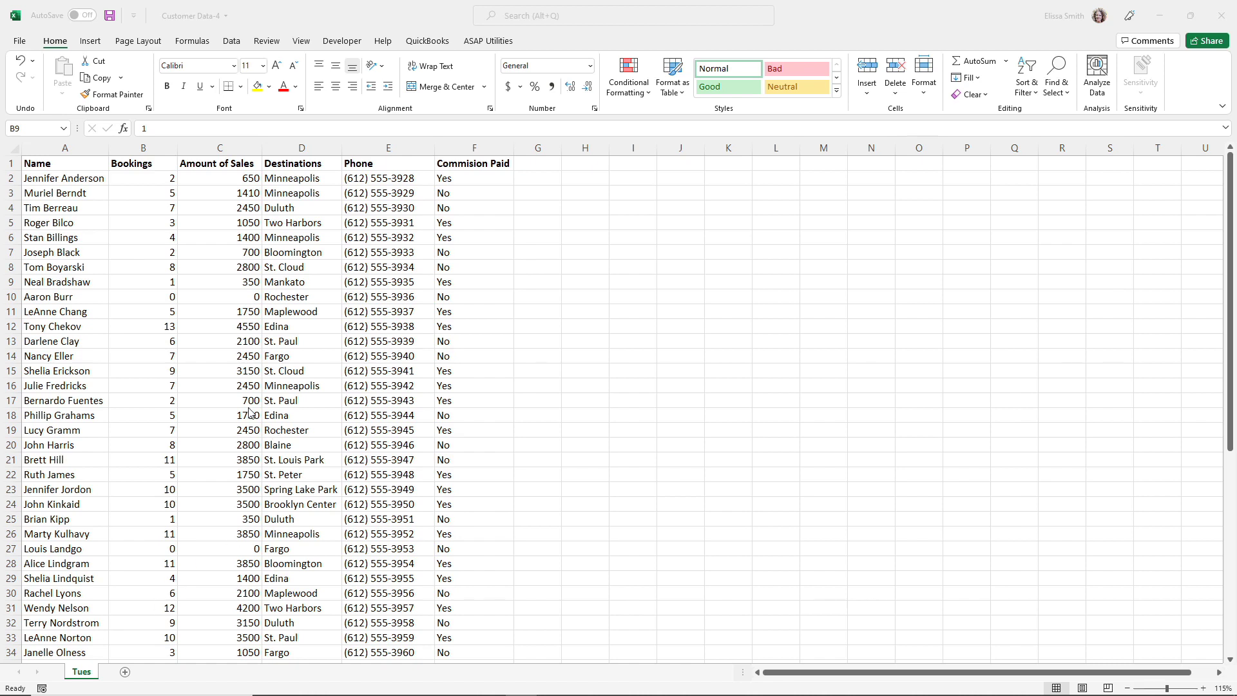
Step: Format the data range A1:F57 in Customer Data-4 as a table with headers, using the Blue, Table Style Medium 2 style
{"action": "left_click", "coordinate": [159, 285]}
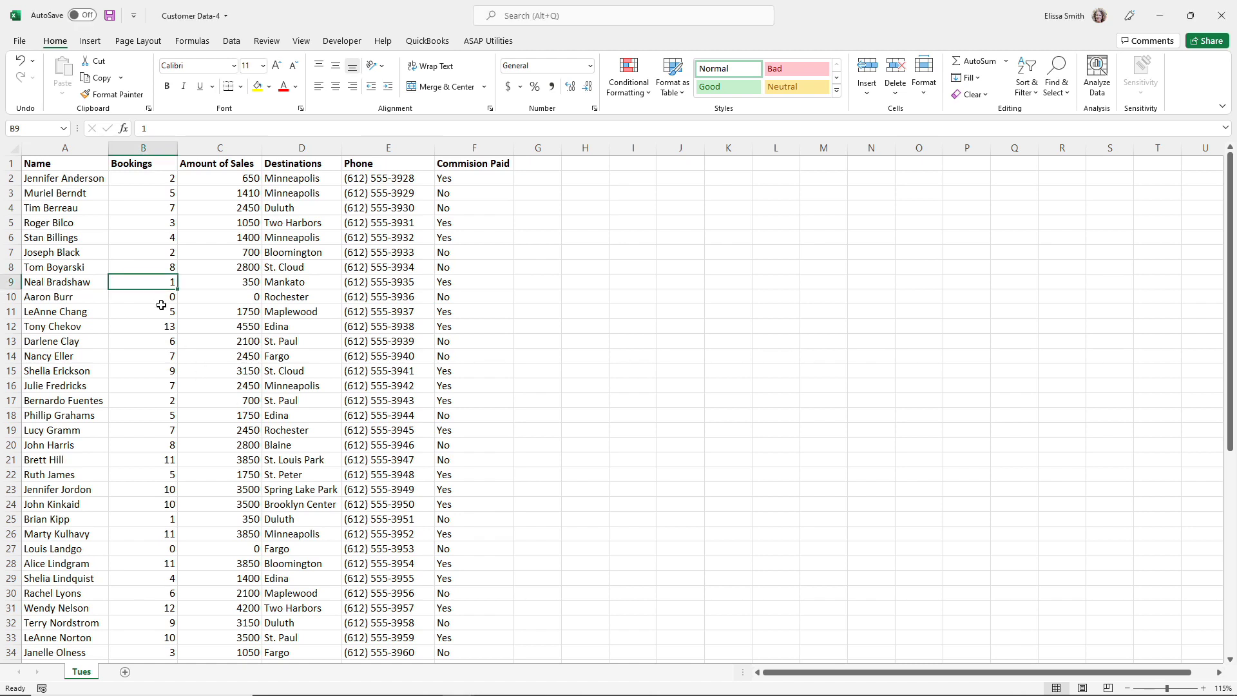
{"action": "left_click", "coordinate": [814, 230]}
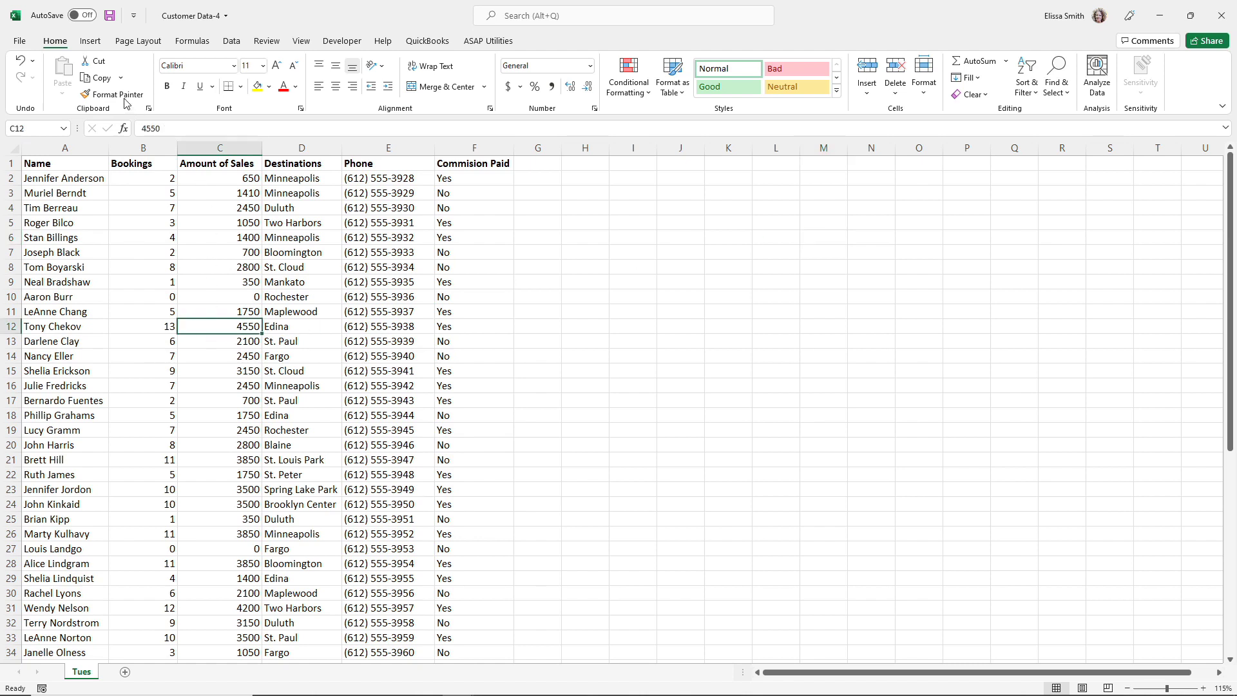
{"action": "left_click", "coordinate": [57, 45]}
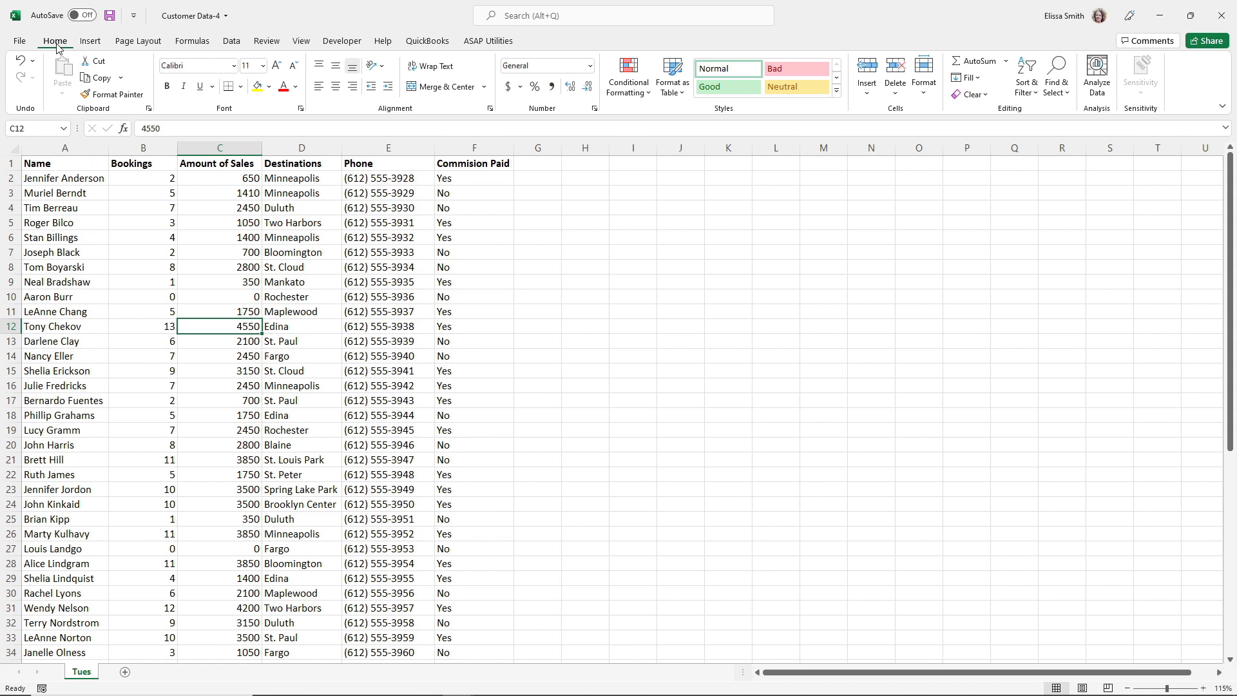
{"action": "left_click", "coordinate": [668, 92]}
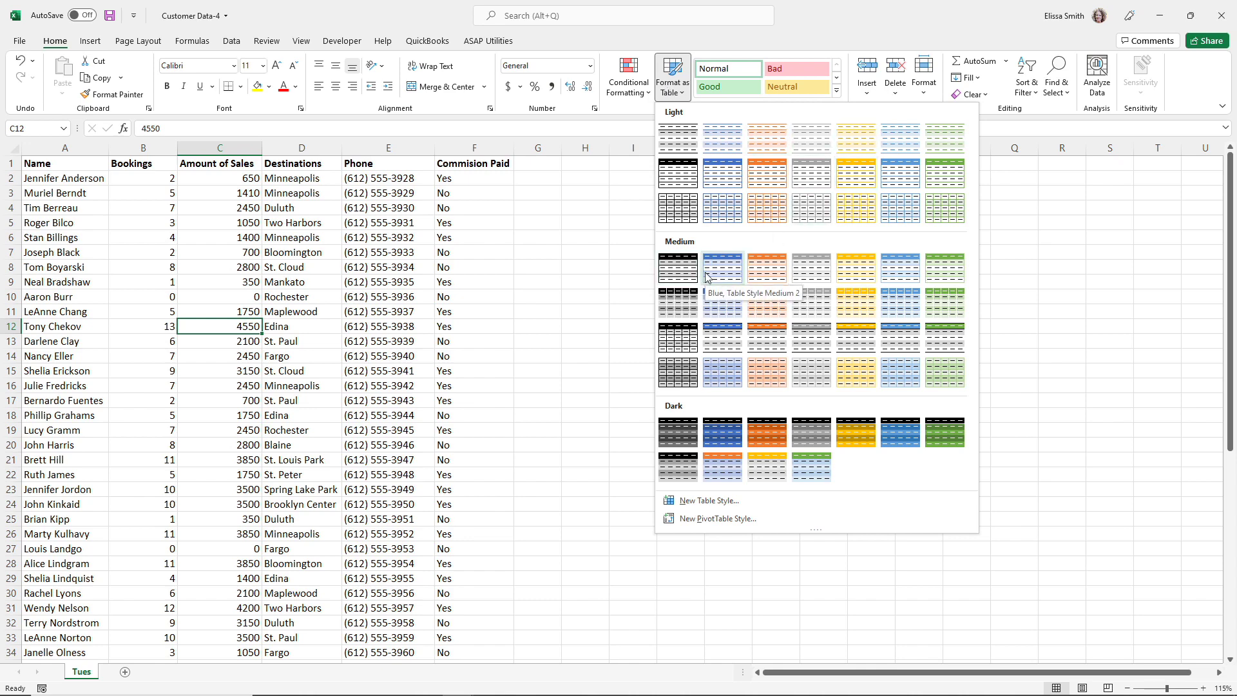
{"action": "key", "text": "ctrl"}
{"action": "key", "text": "ctrl"}
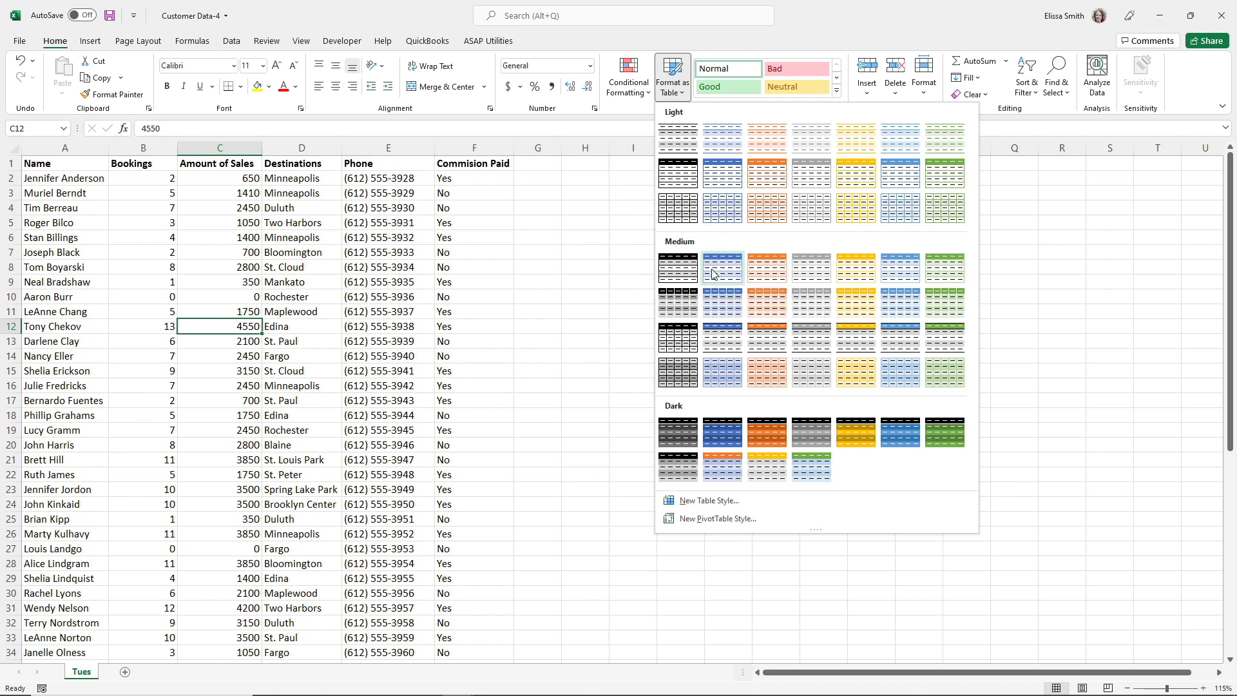
{"action": "left_click", "coordinate": [713, 268]}
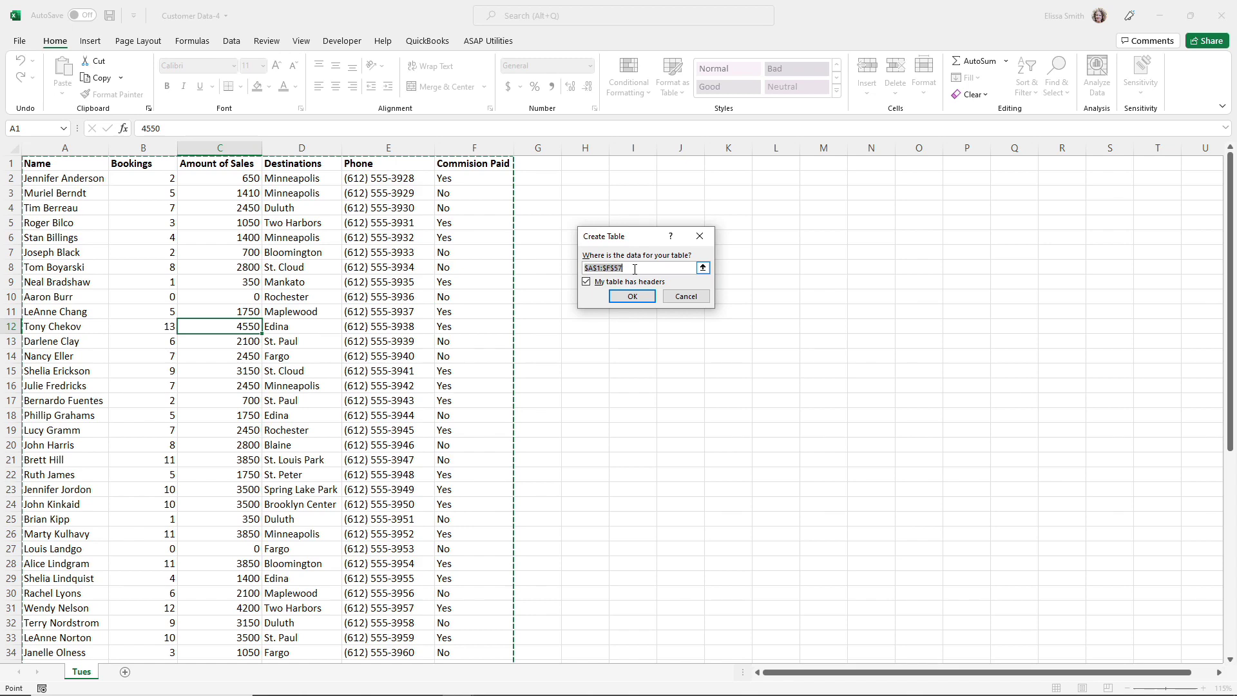
{"action": "left_click_drag", "start_coordinate": [38, 167], "coordinate": [435, 609]}
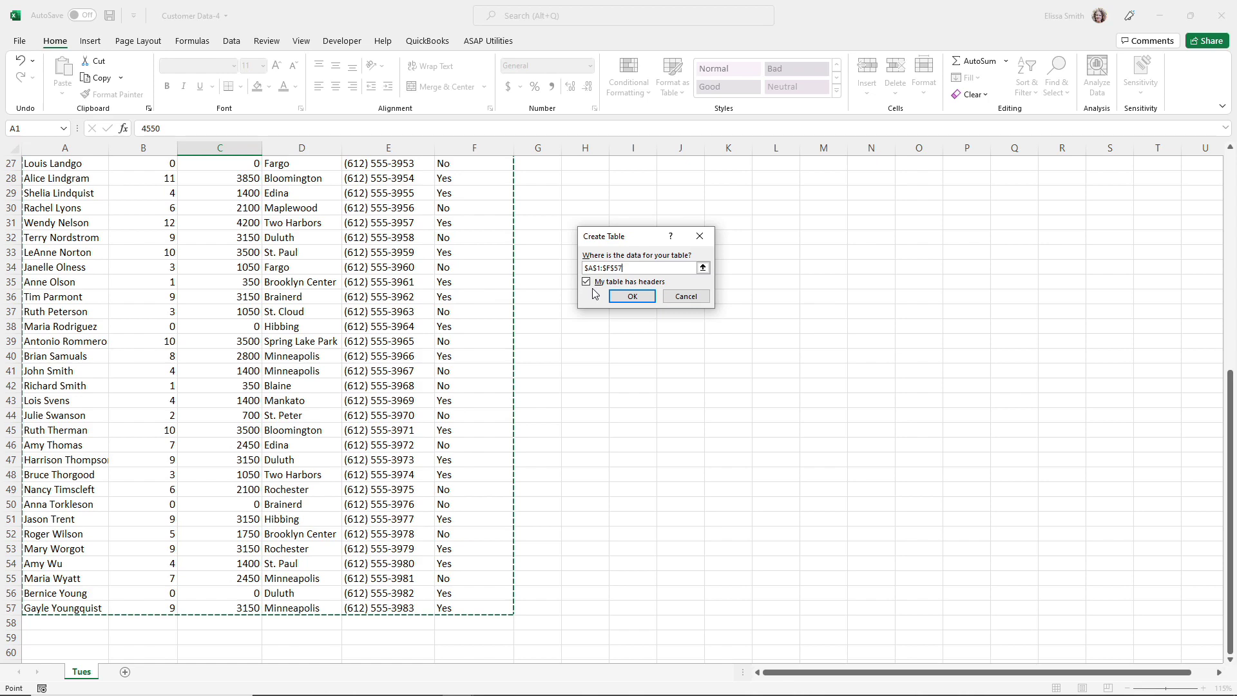
{"action": "scroll", "coordinate": [387, 269], "scroll_direction": "up", "scroll_amount": 9}
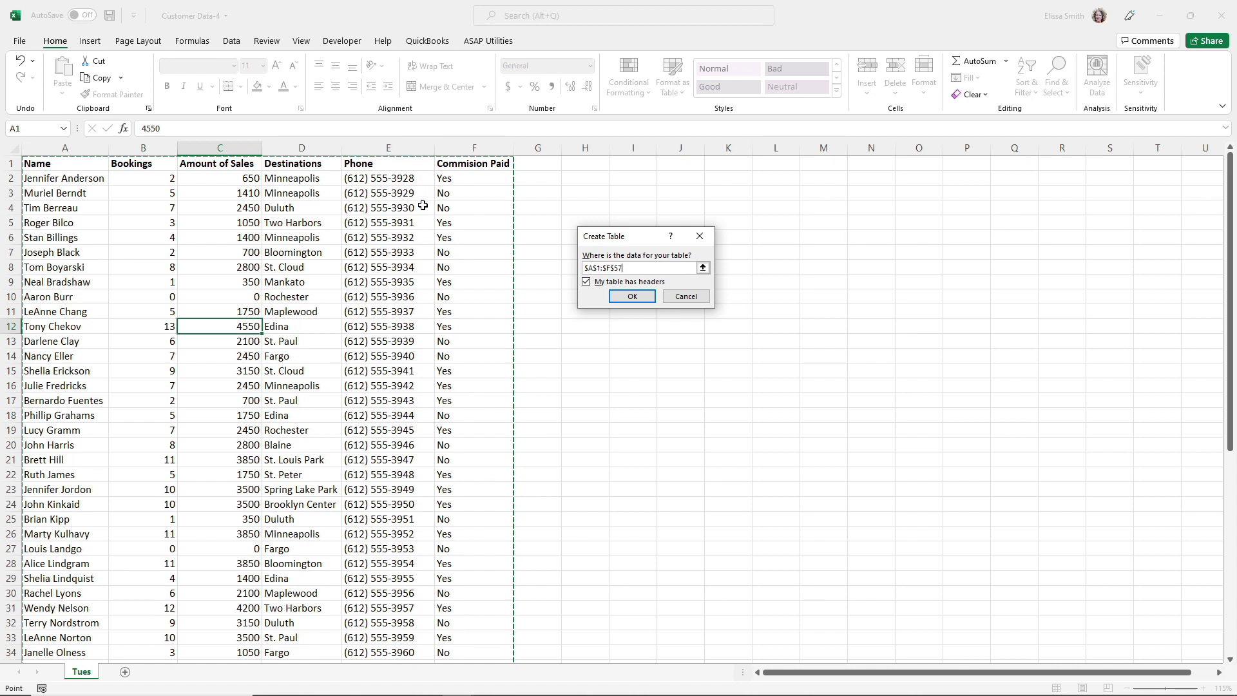
{"action": "left_click", "coordinate": [632, 297]}
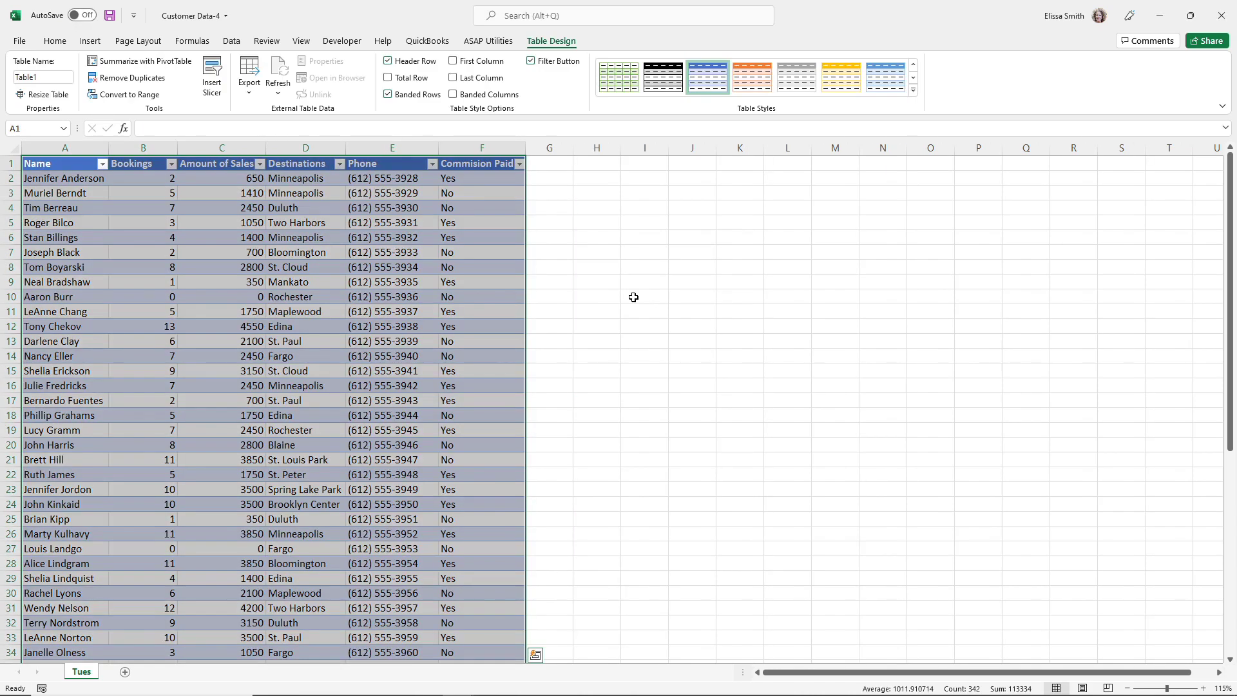
{"action": "left_click", "coordinate": [327, 345]}
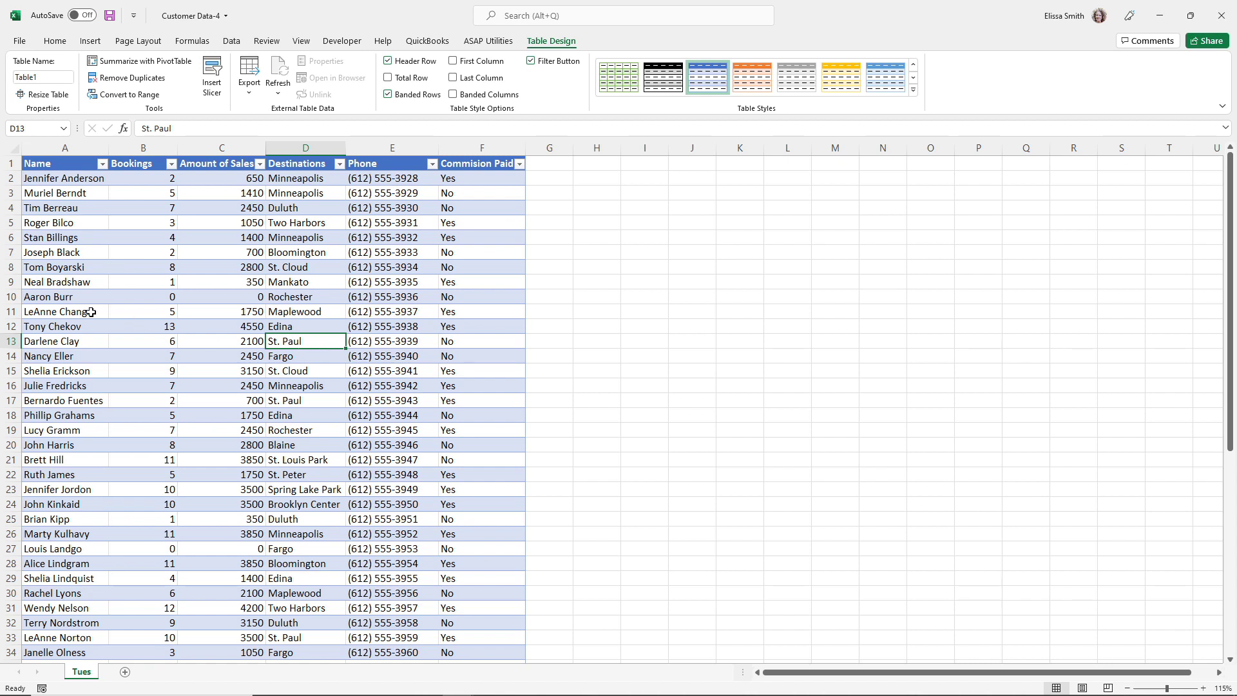
Step: View the sort and filter options of the table's Name column and close them without applying any
{"action": "left_click", "coordinate": [39, 281]}
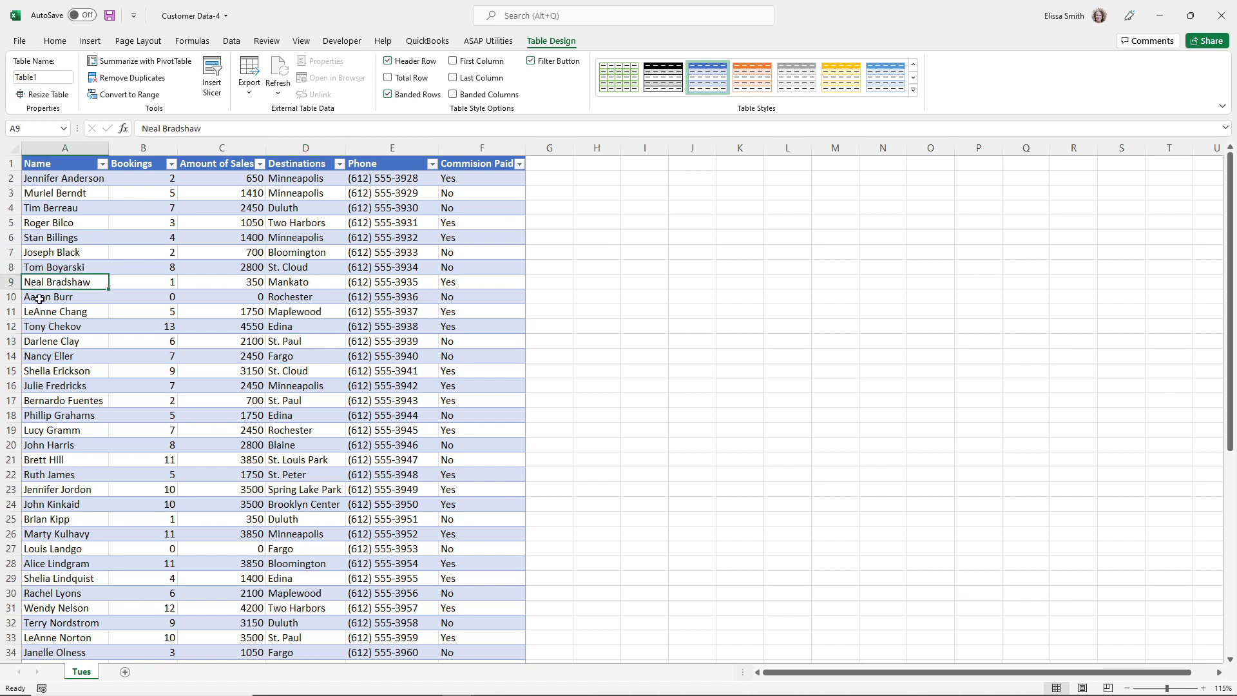
{"action": "left_click", "coordinate": [39, 298]}
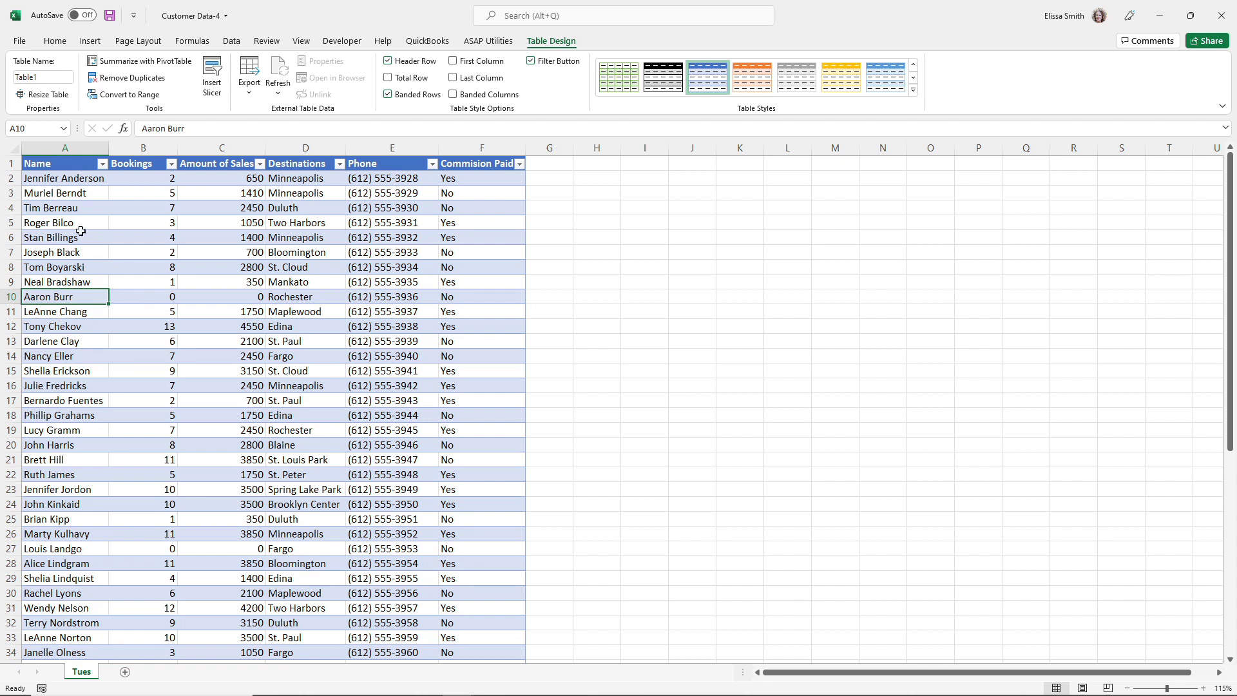
{"action": "left_click", "coordinate": [102, 165]}
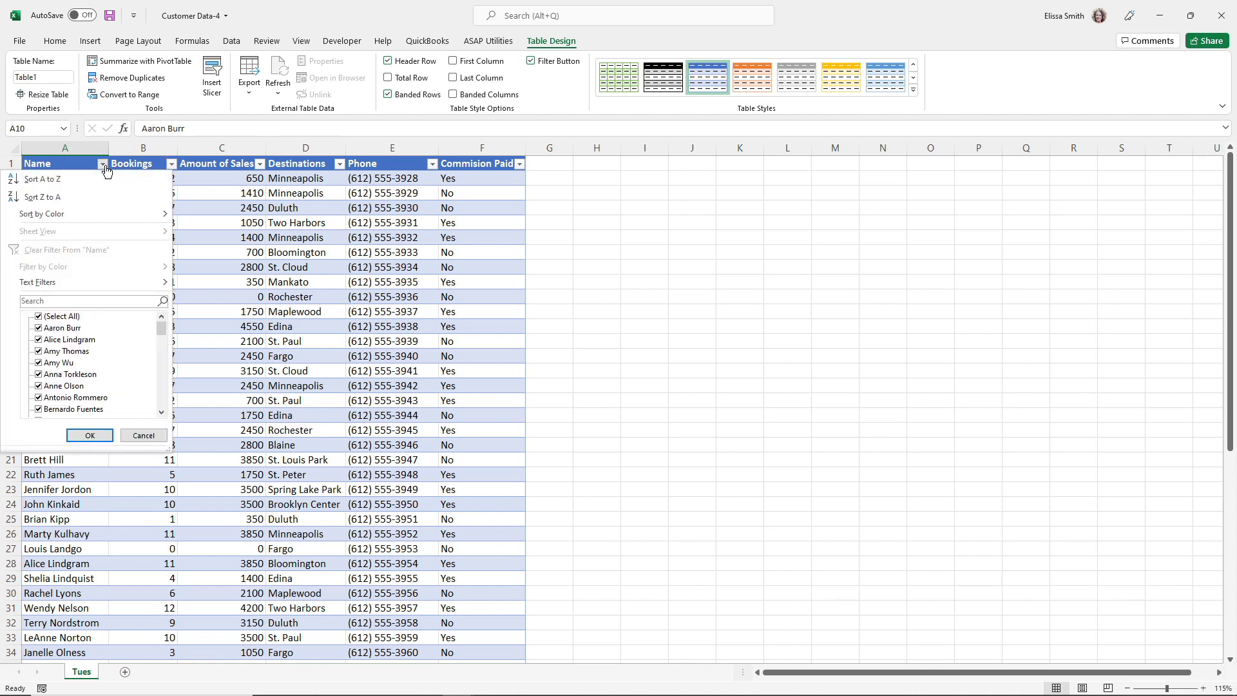
{"action": "left_click", "coordinate": [105, 167]}
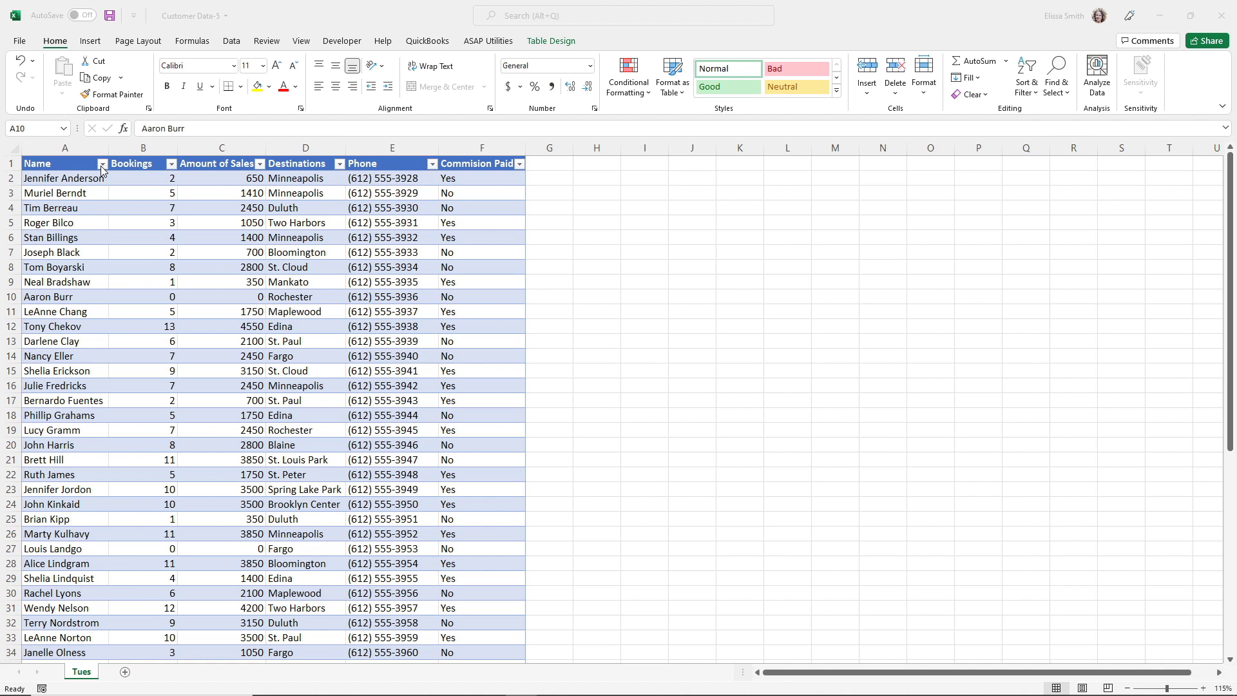
Step: Sort the table in Customer Data-5 by Bookings from largest to smallest
{"action": "left_click", "coordinate": [172, 166]}
{"action": "left_click", "coordinate": [172, 166]}
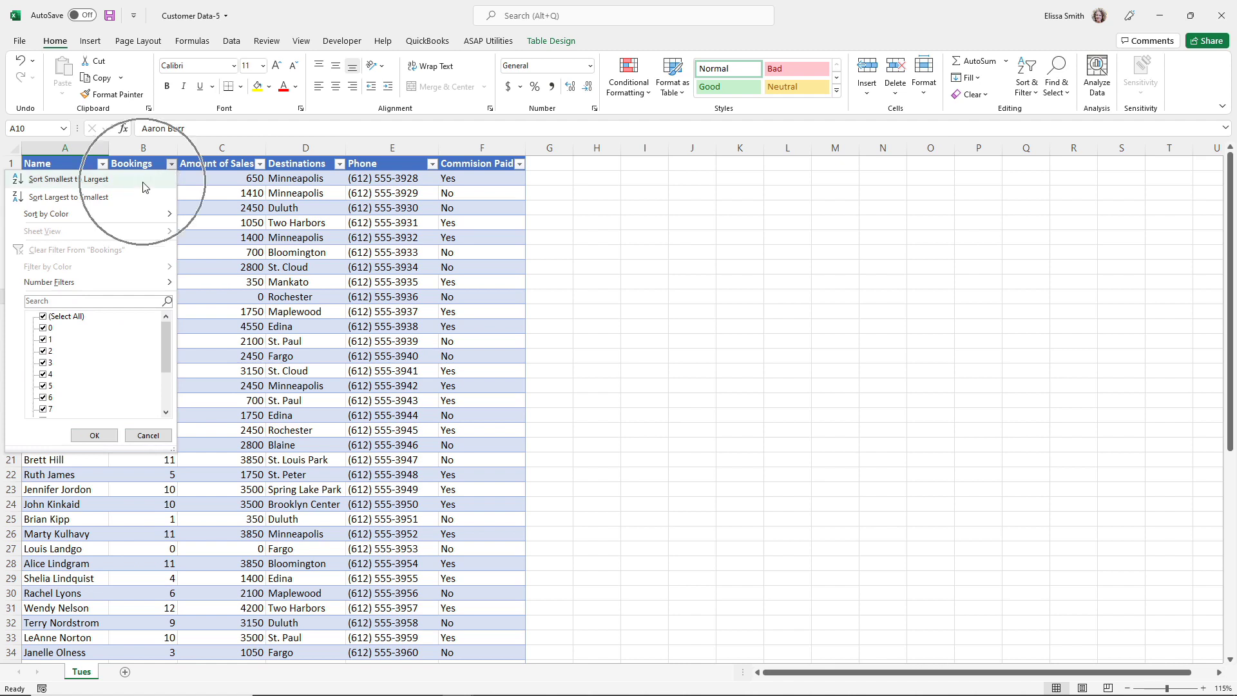
{"action": "left_click", "coordinate": [115, 203]}
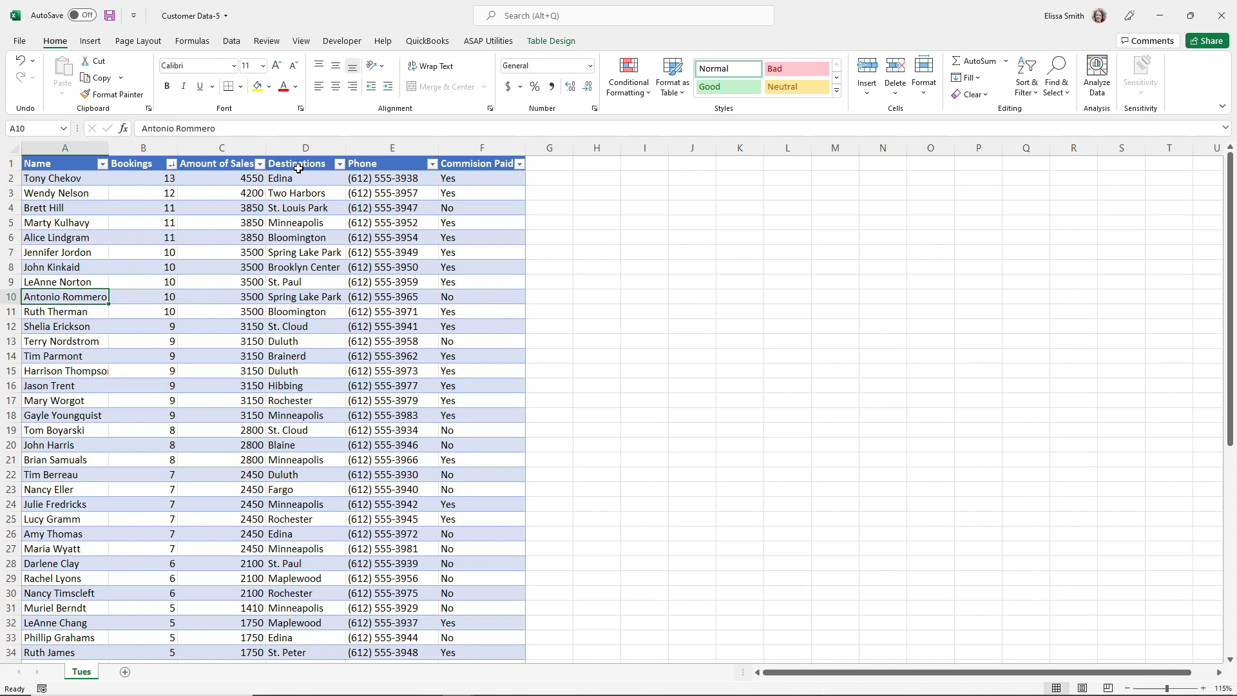
Step: Sort the table by Destinations from A to Z
{"action": "left_click", "coordinate": [339, 165]}
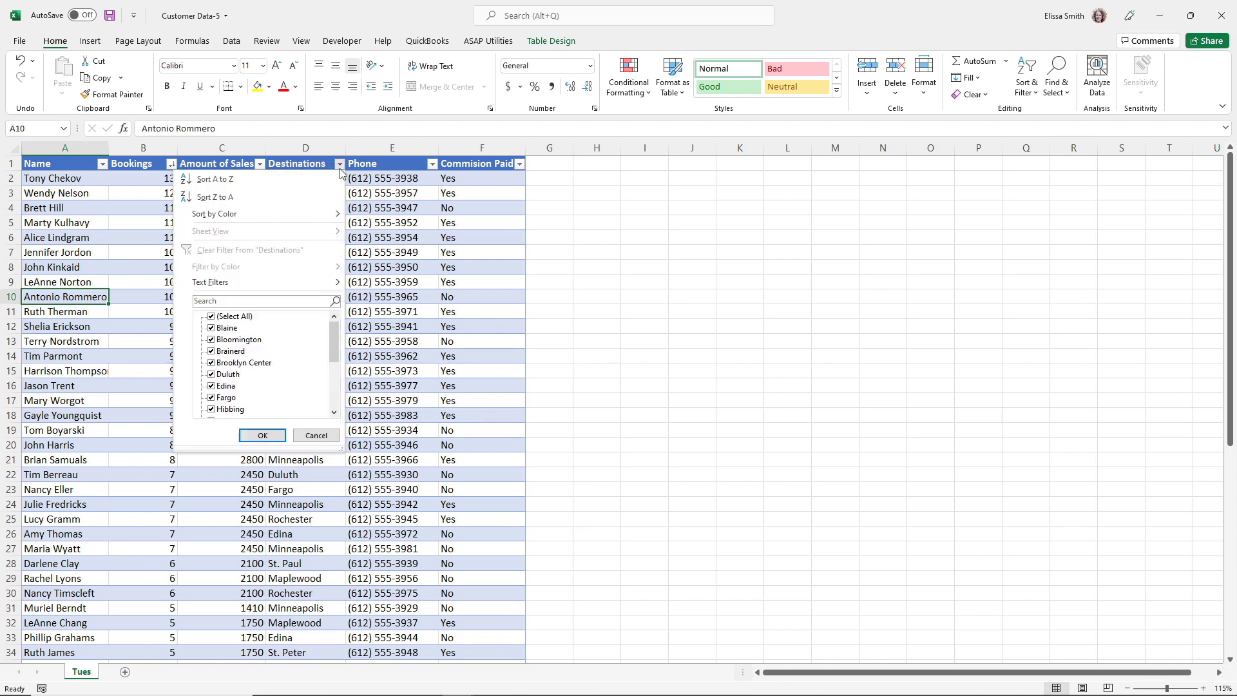
{"action": "left_click", "coordinate": [214, 180]}
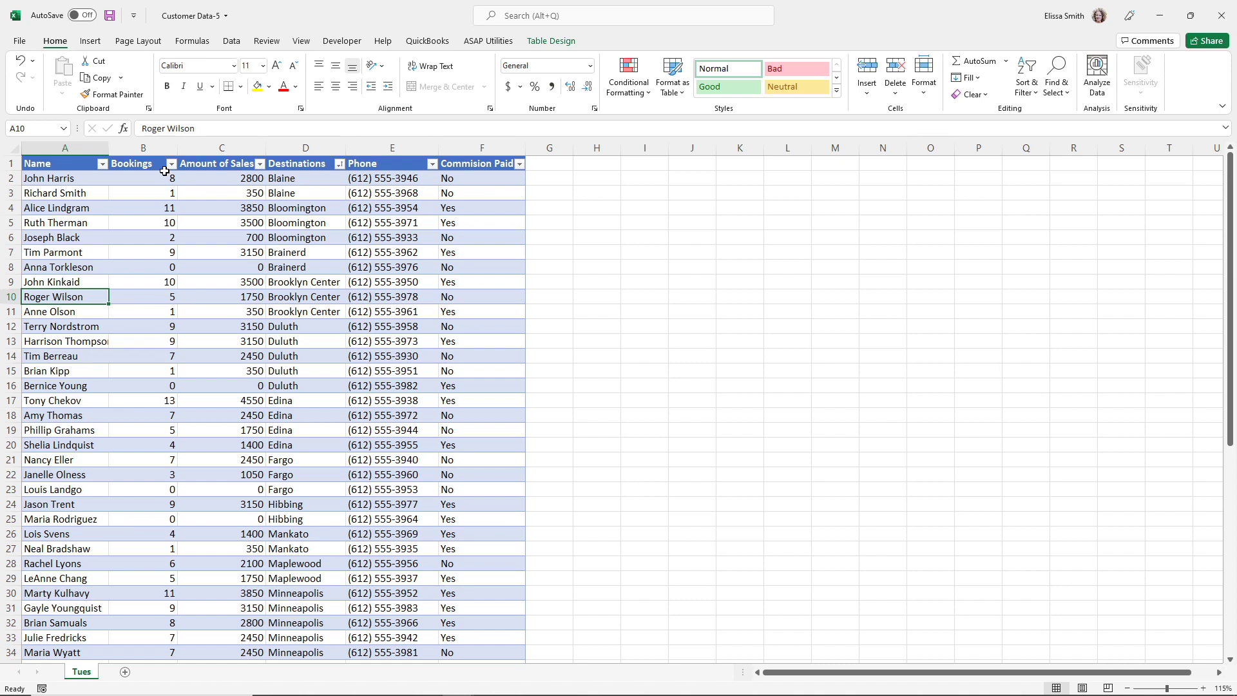
{"action": "left_click", "coordinate": [221, 194]}
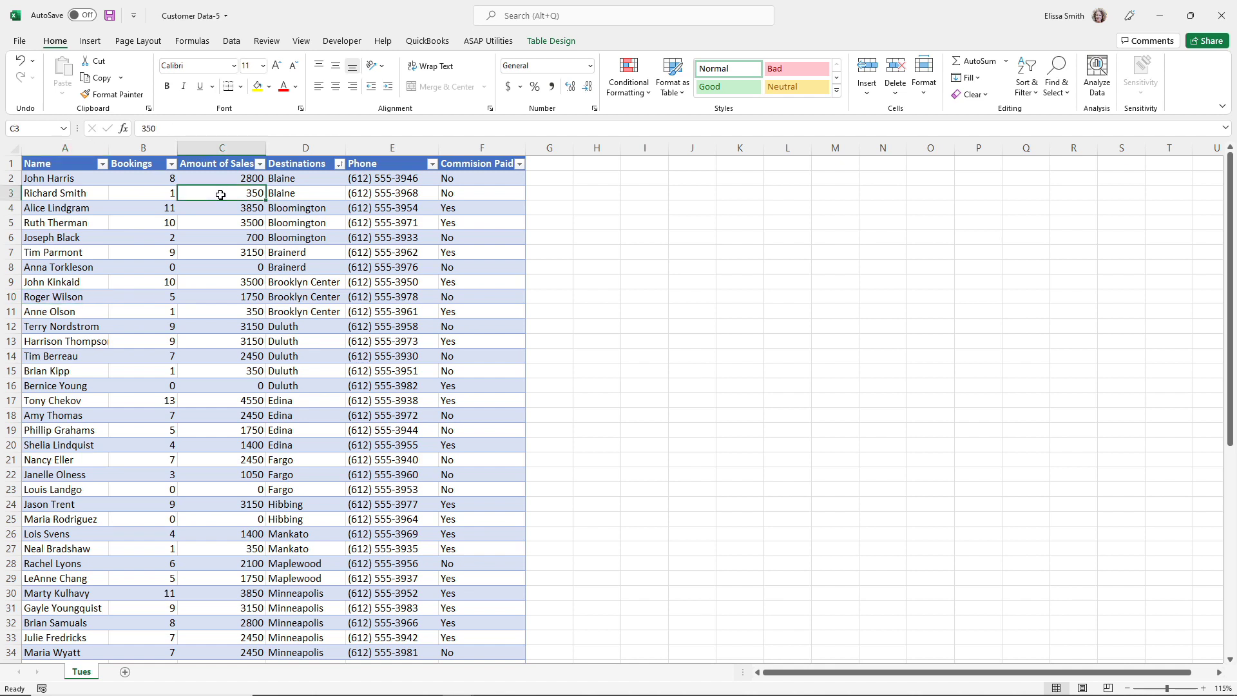
Step: Add a second custom sort level below Destinations that orders Bookings from smallest to largest, and apply it
{"action": "left_click", "coordinate": [230, 43]}
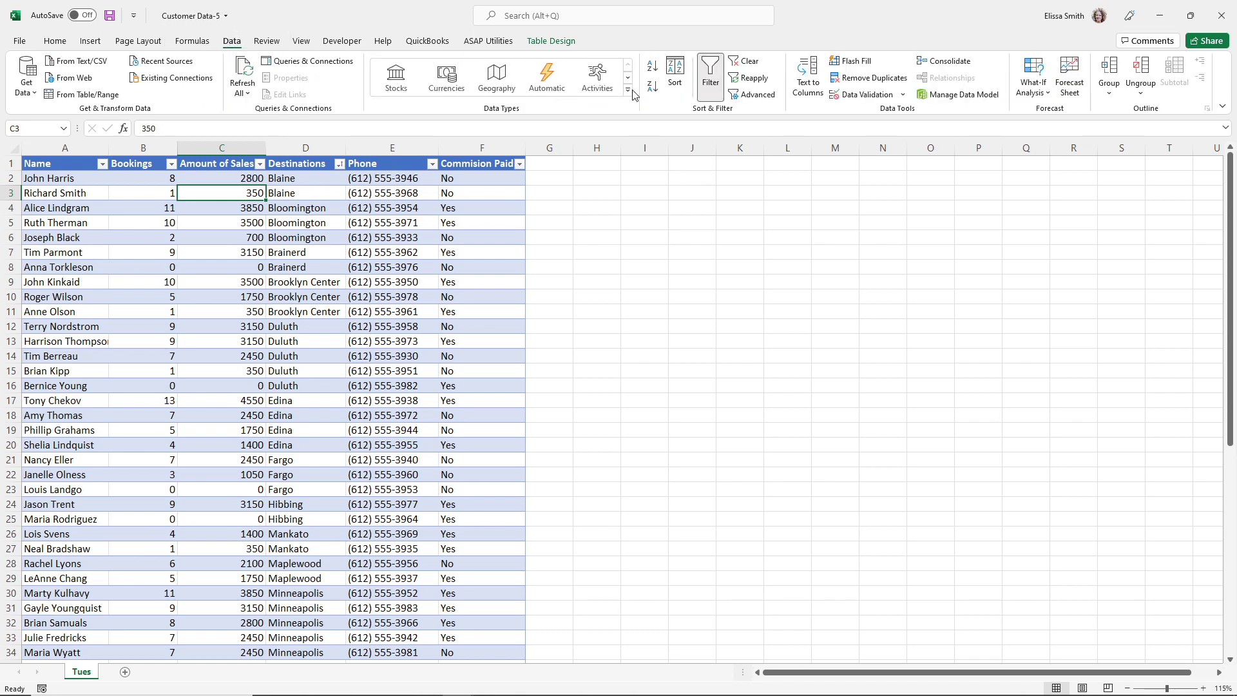
{"action": "left_click", "coordinate": [674, 82]}
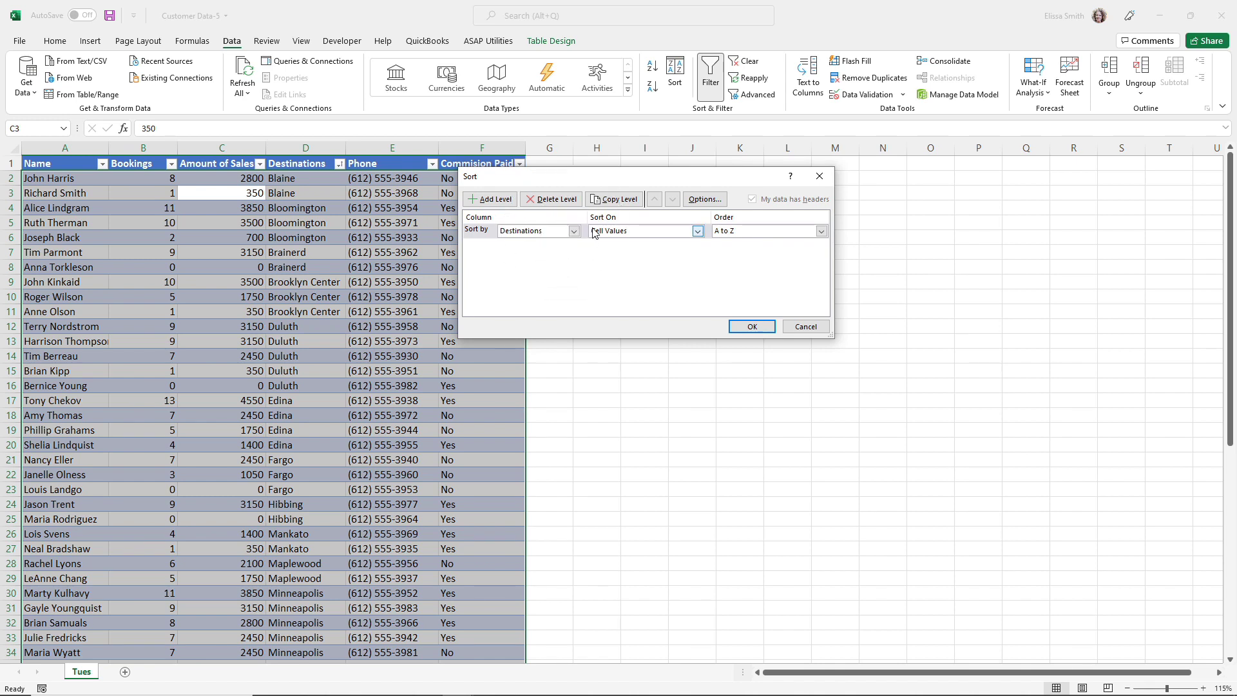
{"action": "left_click", "coordinate": [493, 200]}
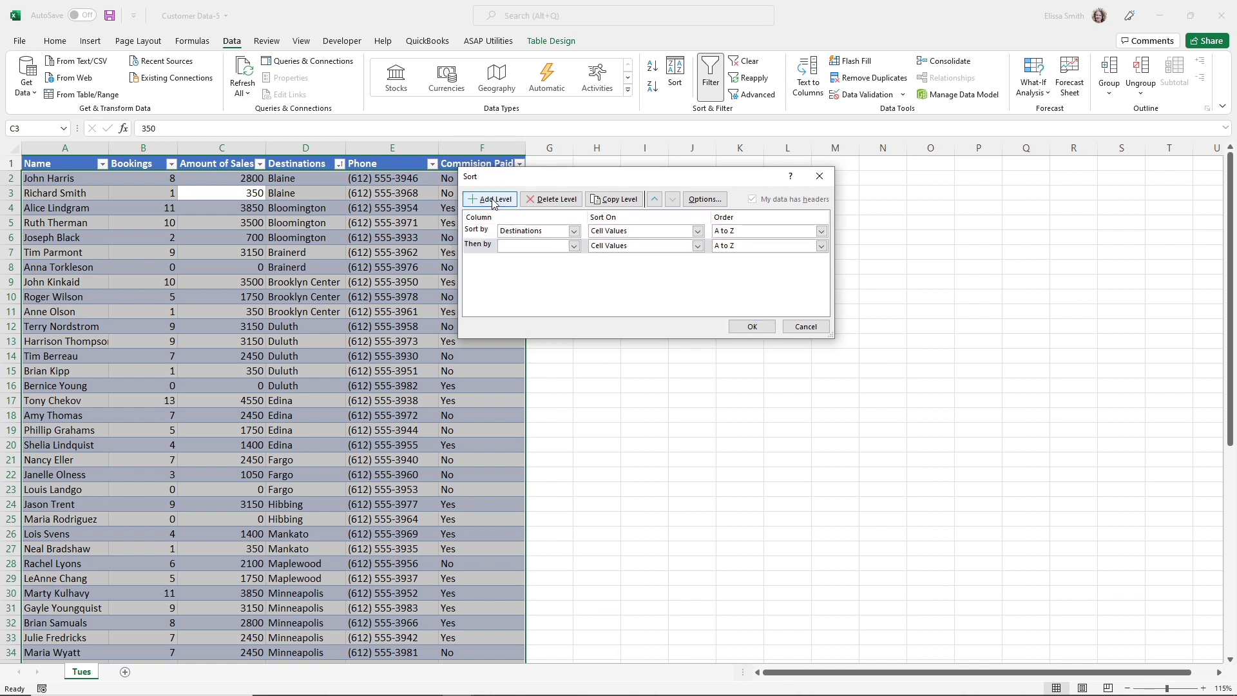
{"action": "left_click", "coordinate": [575, 246]}
{"action": "left_click", "coordinate": [532, 267]}
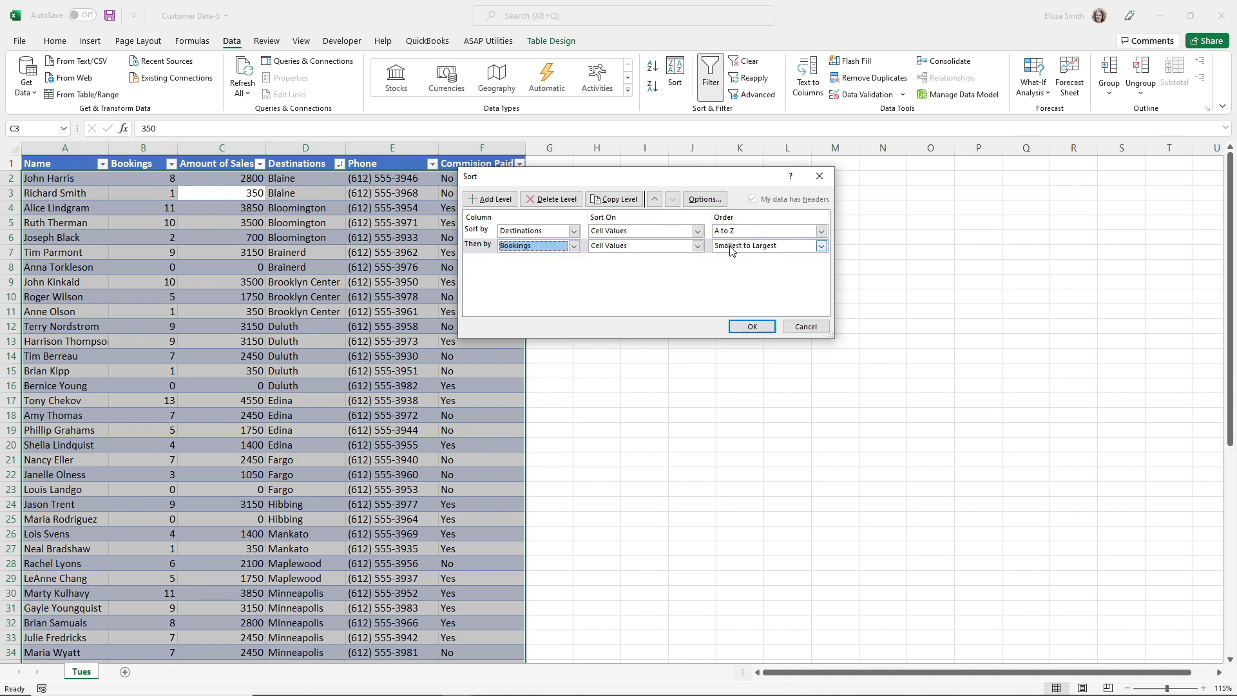
{"action": "left_click", "coordinate": [822, 246]}
{"action": "left_click", "coordinate": [822, 246]}
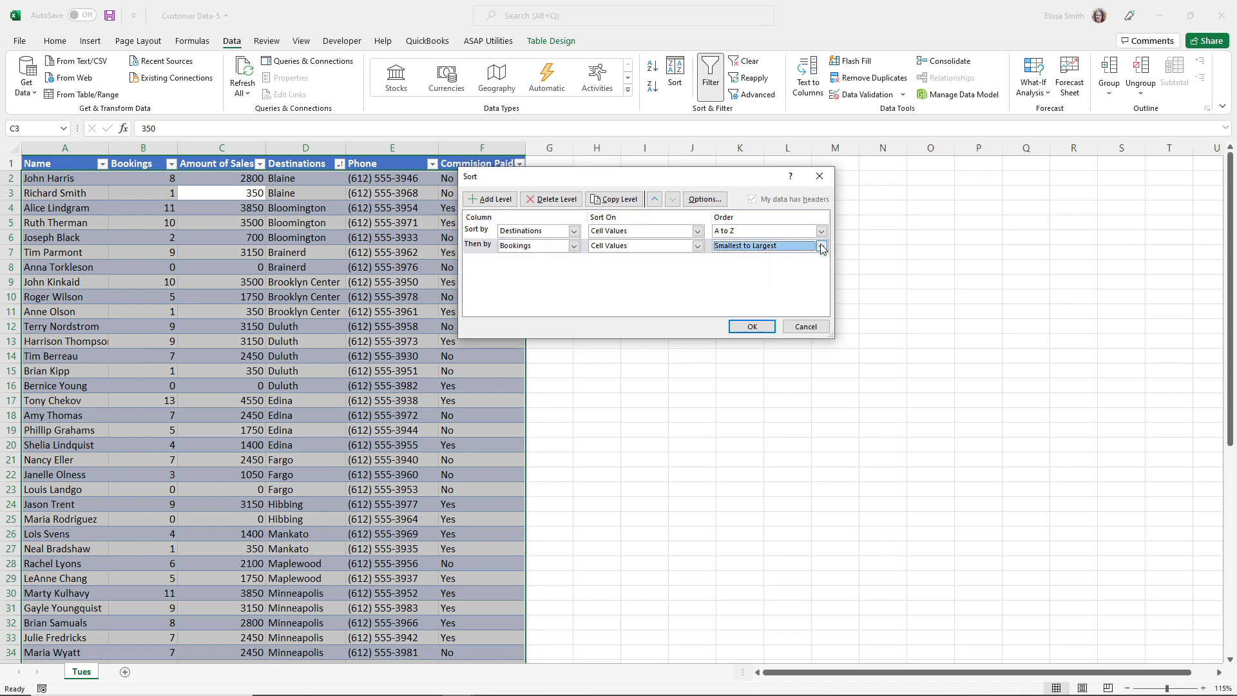
{"action": "left_click", "coordinate": [752, 327]}
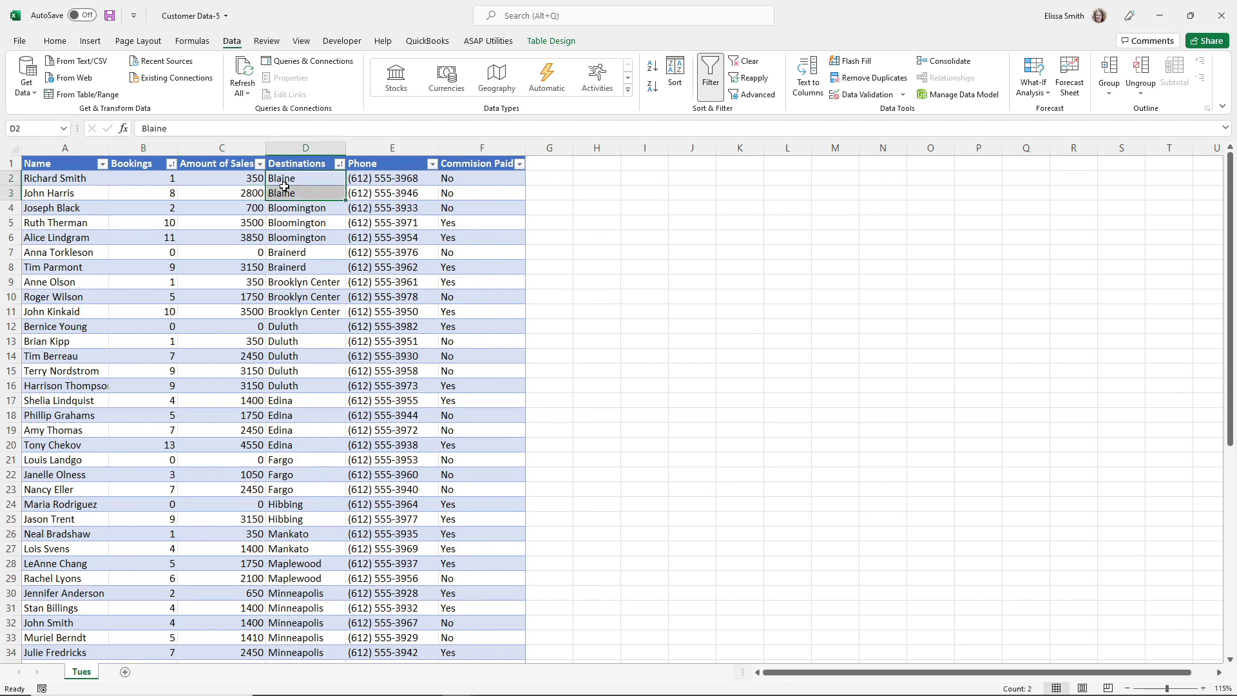
Step: Examine the sorted Blaine and Duluth groups by selecting their destination cells and the Blaine bookings
{"action": "left_click_drag", "start_coordinate": [281, 180], "coordinate": [287, 190]}
{"action": "key", "text": "ctrl+q"}
{"action": "left_click_drag", "start_coordinate": [149, 177], "coordinate": [149, 191]}
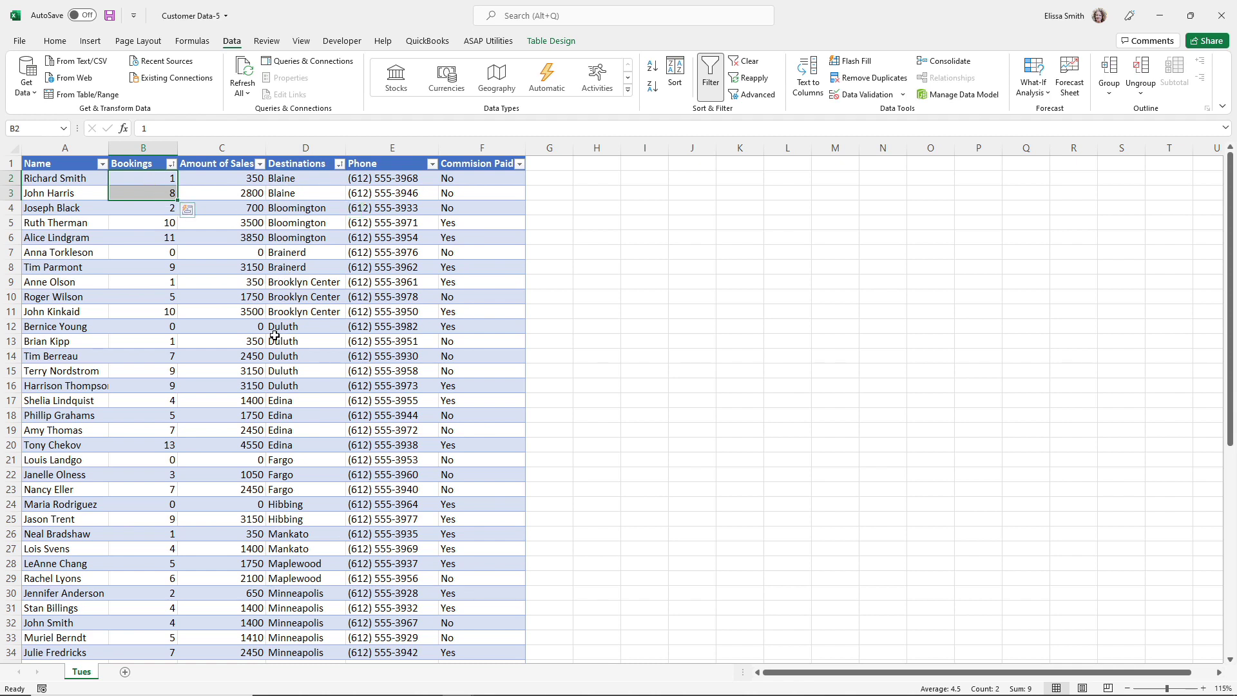
{"action": "left_click_drag", "start_coordinate": [278, 327], "coordinate": [283, 368]}
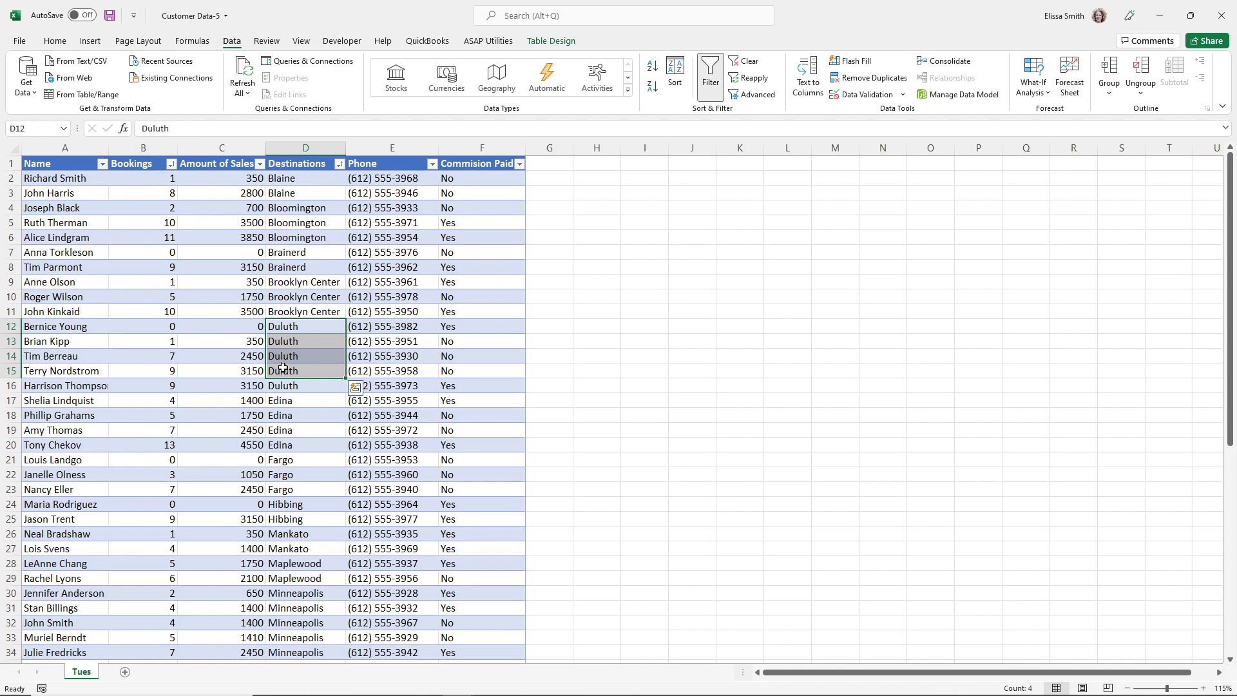
{"action": "left_click_drag", "start_coordinate": [284, 327], "coordinate": [283, 385]}
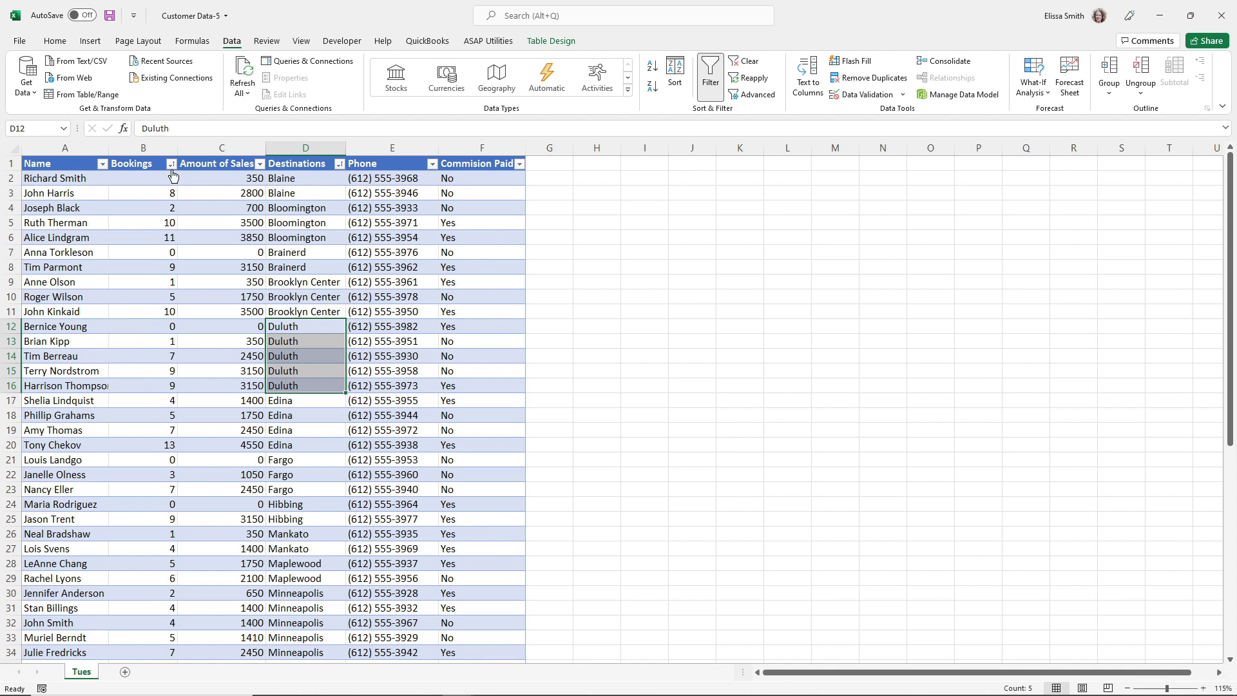
{"action": "key", "text": "ctrl+q"}
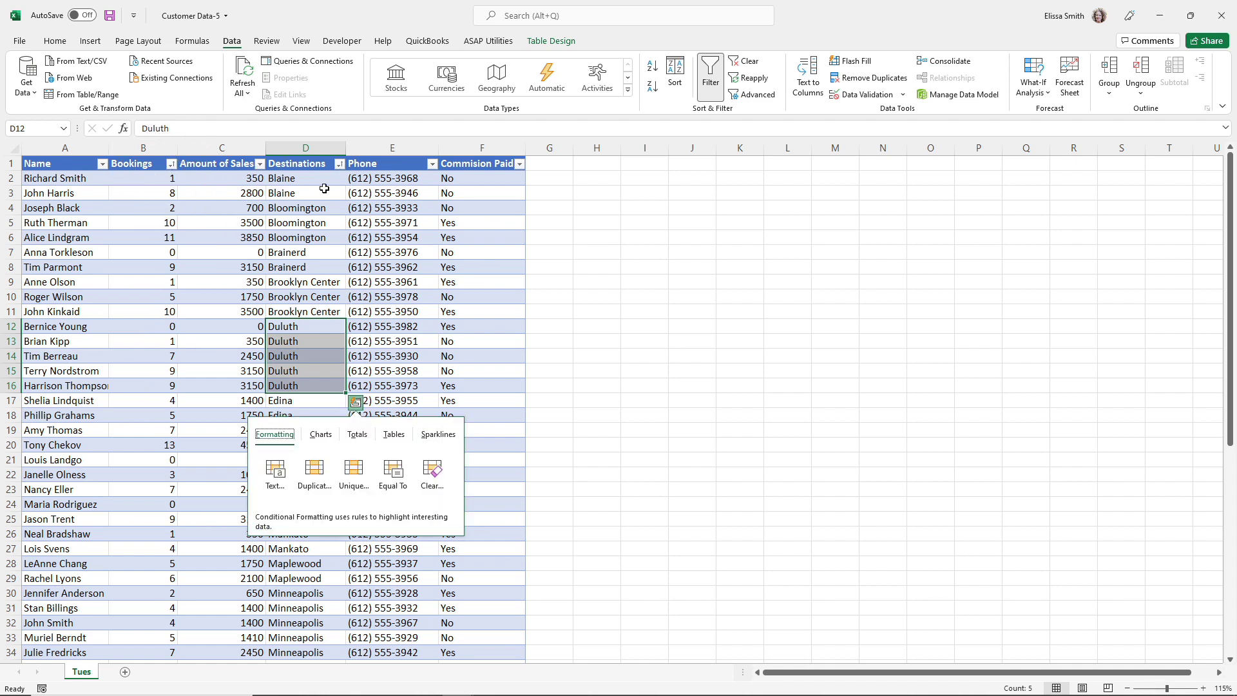
{"action": "left_click", "coordinate": [197, 269]}
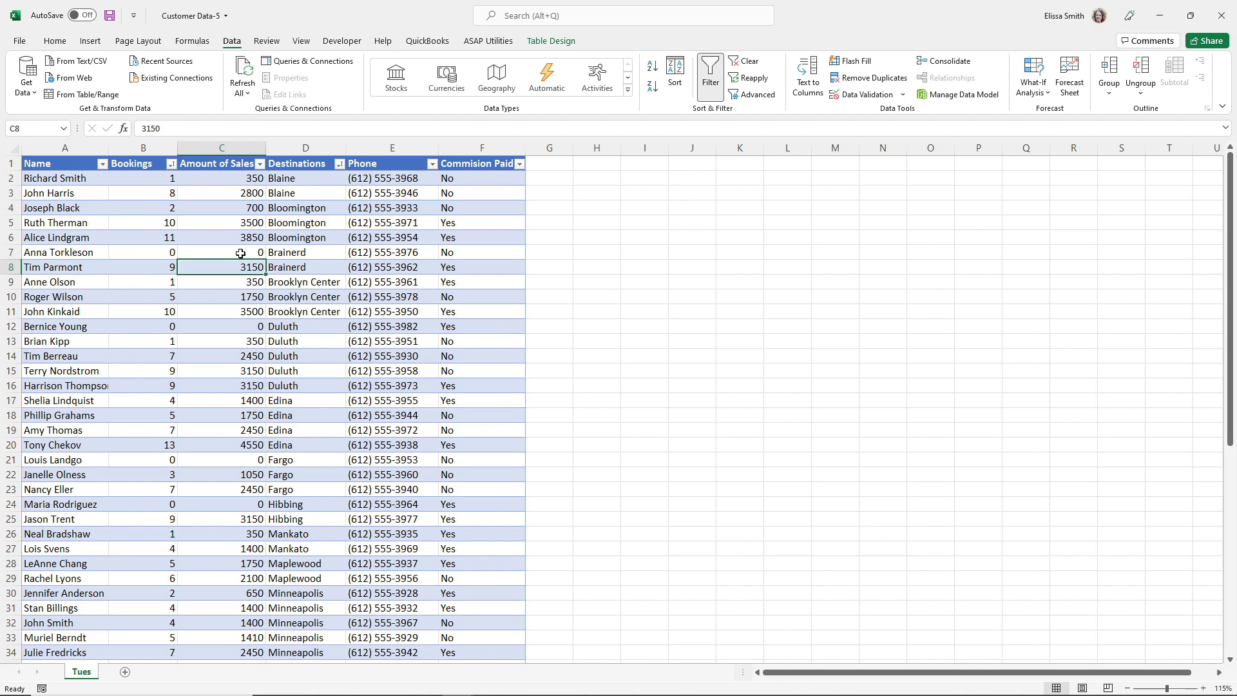
Step: Filter the Destinations column to show only Blaine, Bloomington, Brainerd and Brooklyn Center
{"action": "left_click", "coordinate": [339, 164]}
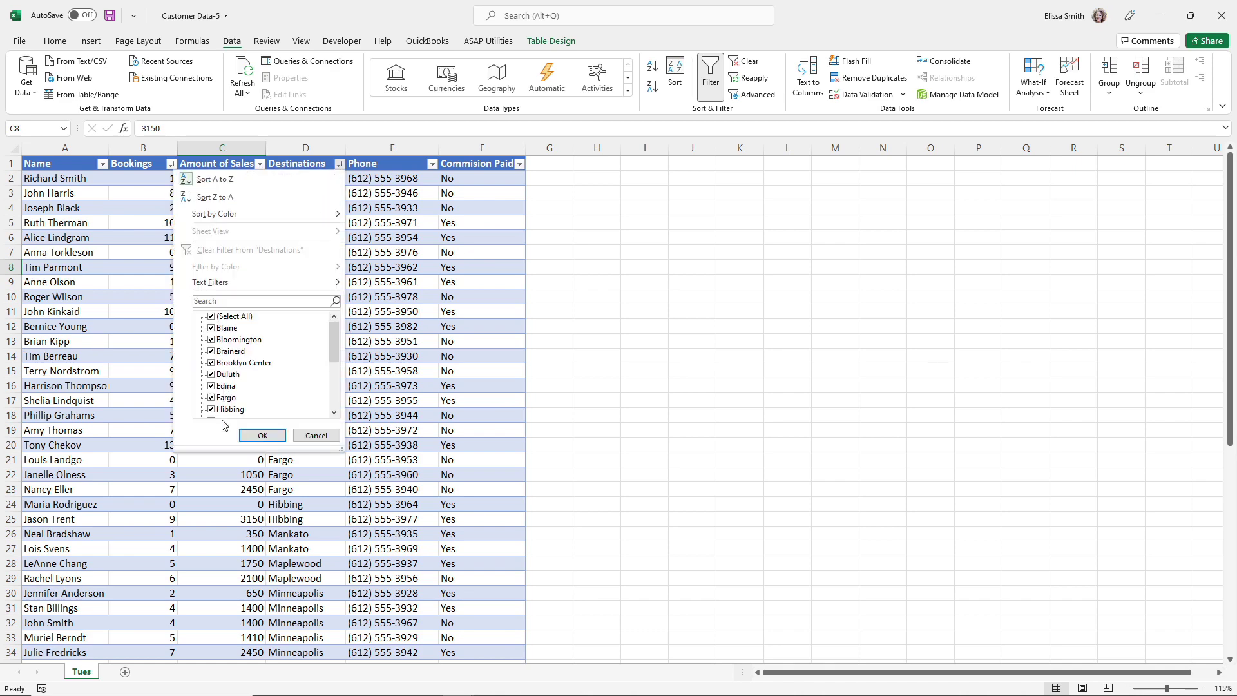
{"action": "left_click", "coordinate": [212, 317]}
{"action": "left_click", "coordinate": [211, 329]}
{"action": "left_click", "coordinate": [212, 340]}
{"action": "left_click", "coordinate": [211, 351]}
{"action": "left_click", "coordinate": [211, 363]}
{"action": "left_click", "coordinate": [248, 433]}
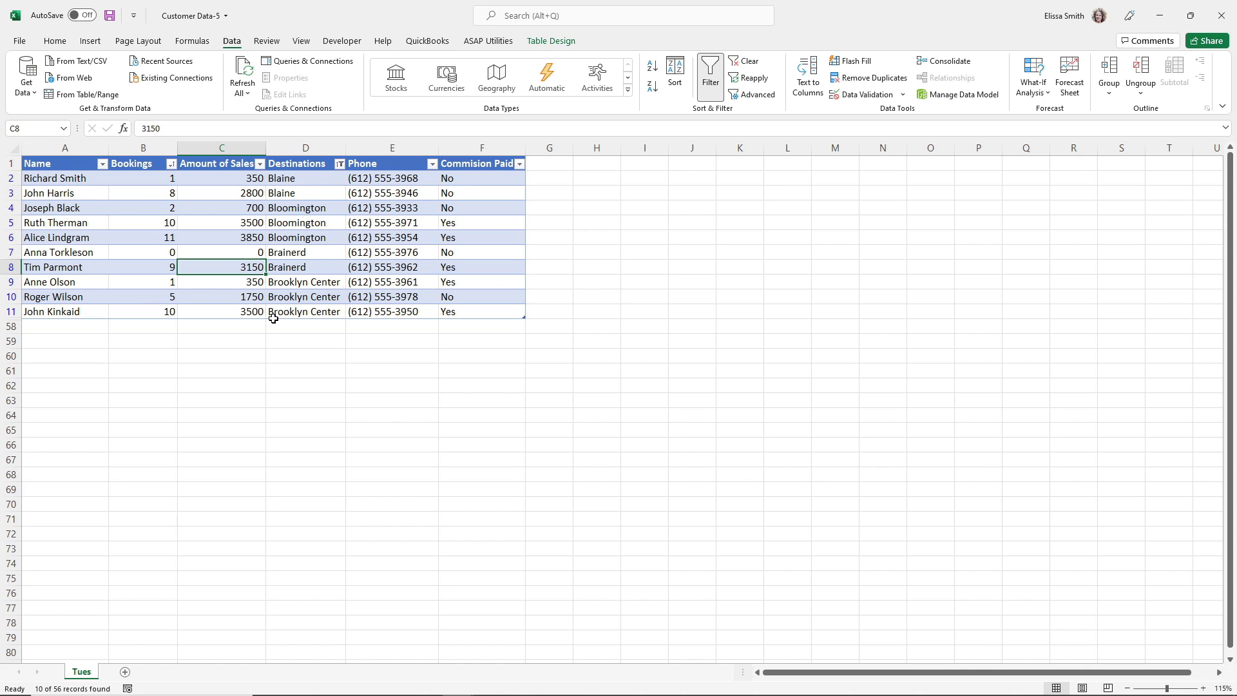
Step: Clear the filter from the Destinations column so every customer row is listed
{"action": "left_click", "coordinate": [341, 164]}
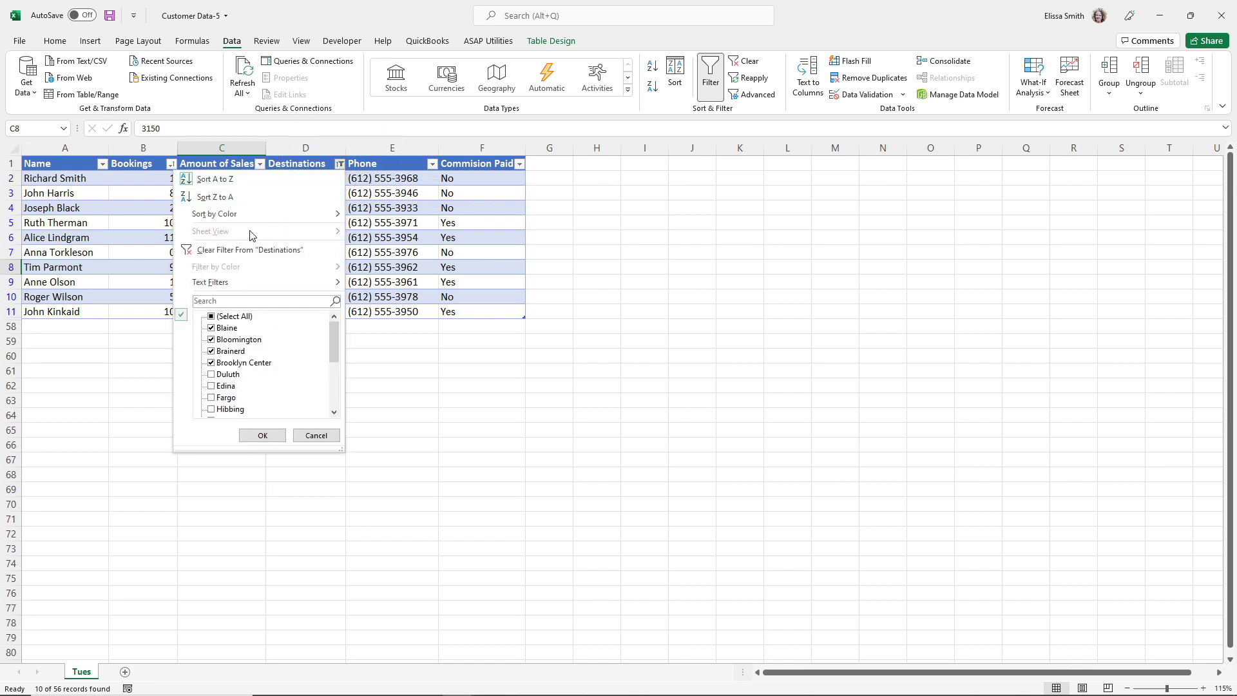
{"action": "left_click", "coordinate": [246, 251]}
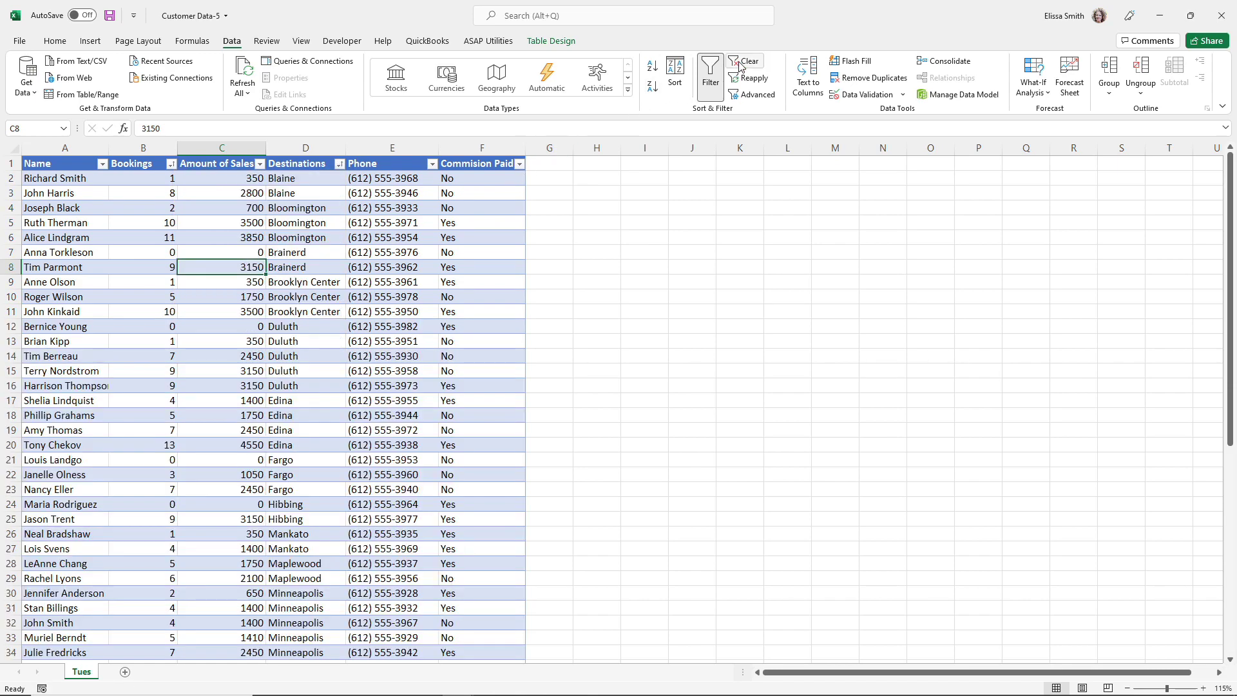
{"action": "left_click", "coordinate": [740, 66]}
Step: Filter the Destinations column with the search term m* to list only destinations beginning with M
{"action": "left_click", "coordinate": [332, 164]}
{"action": "left_click", "coordinate": [340, 165]}
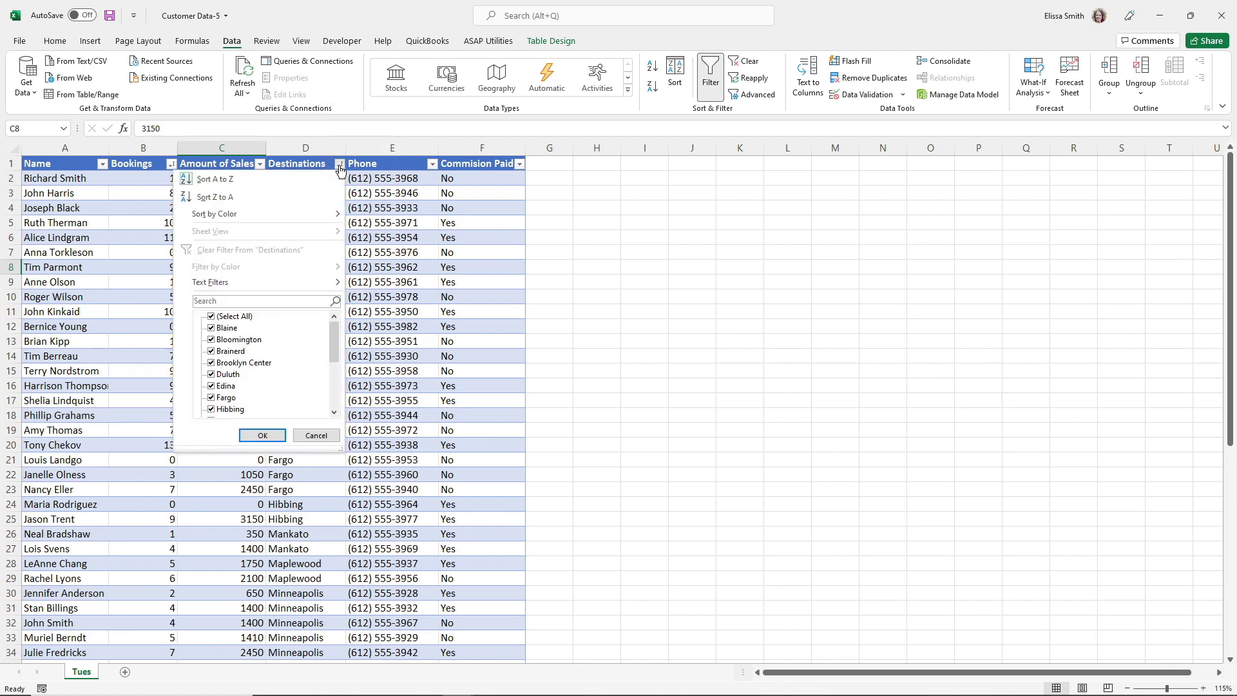
{"action": "left_click", "coordinate": [204, 301]}
{"action": "type", "text": "m*"}
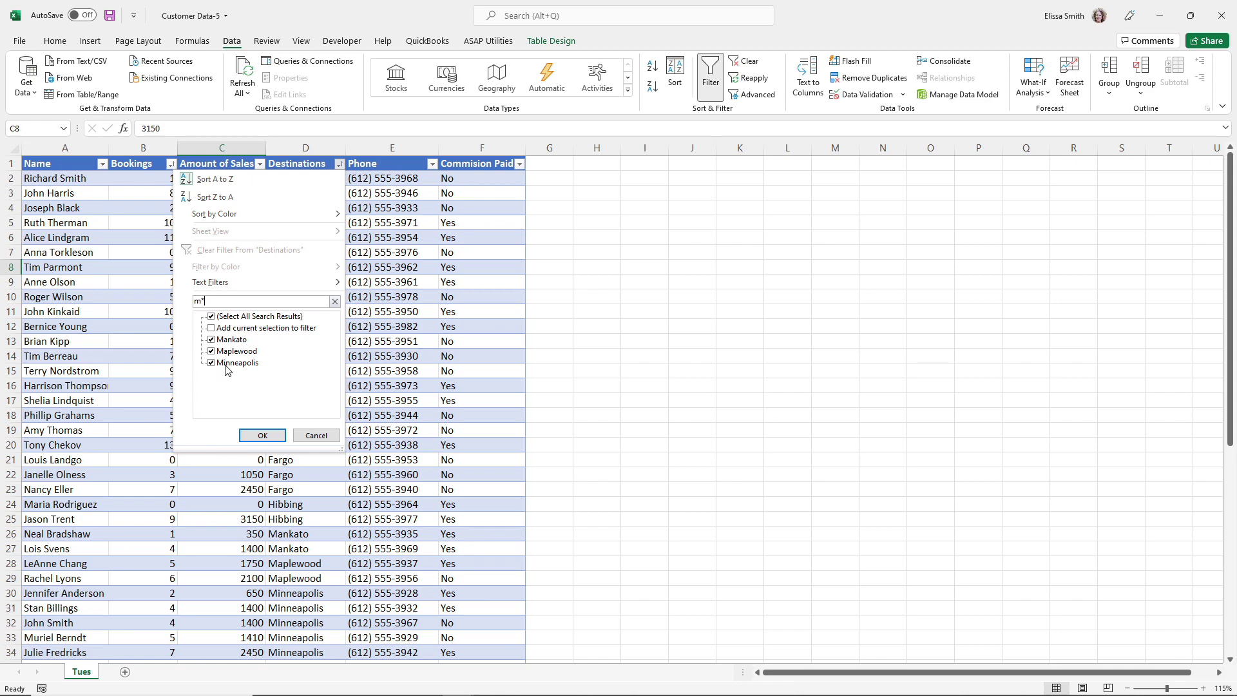
{"action": "left_click", "coordinate": [256, 435]}
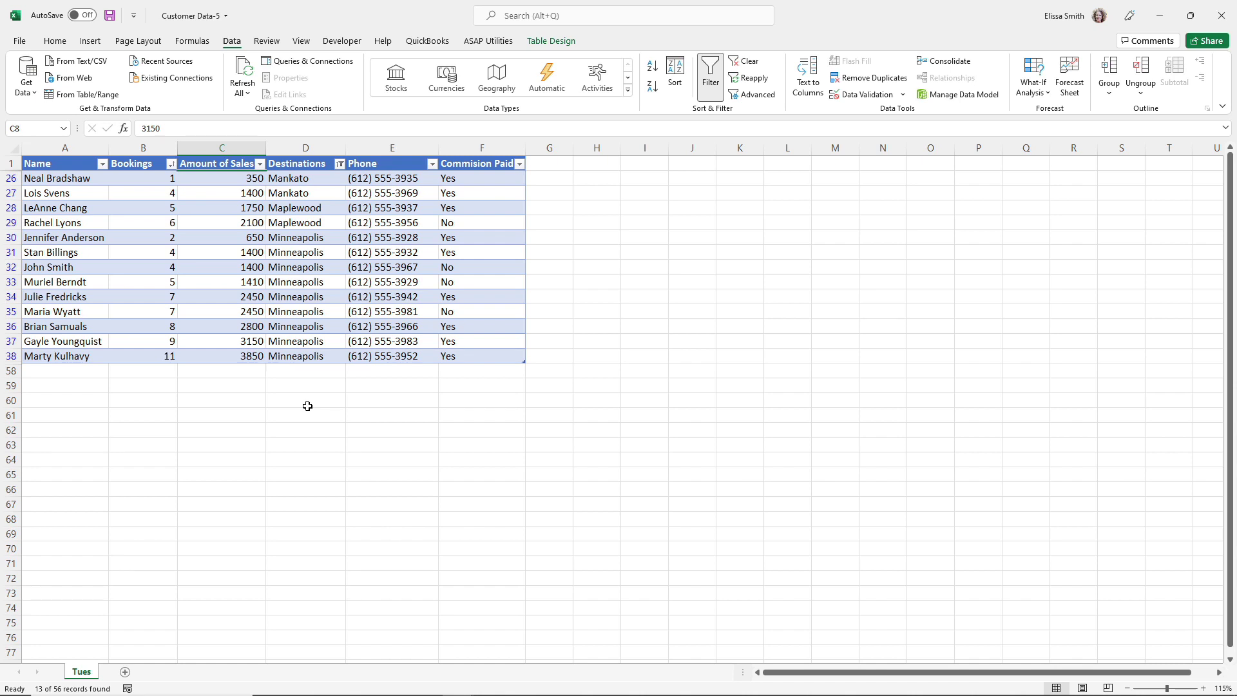
Step: Clear the Destinations filter and sort the Destinations column from A to Z
{"action": "left_click", "coordinate": [341, 165]}
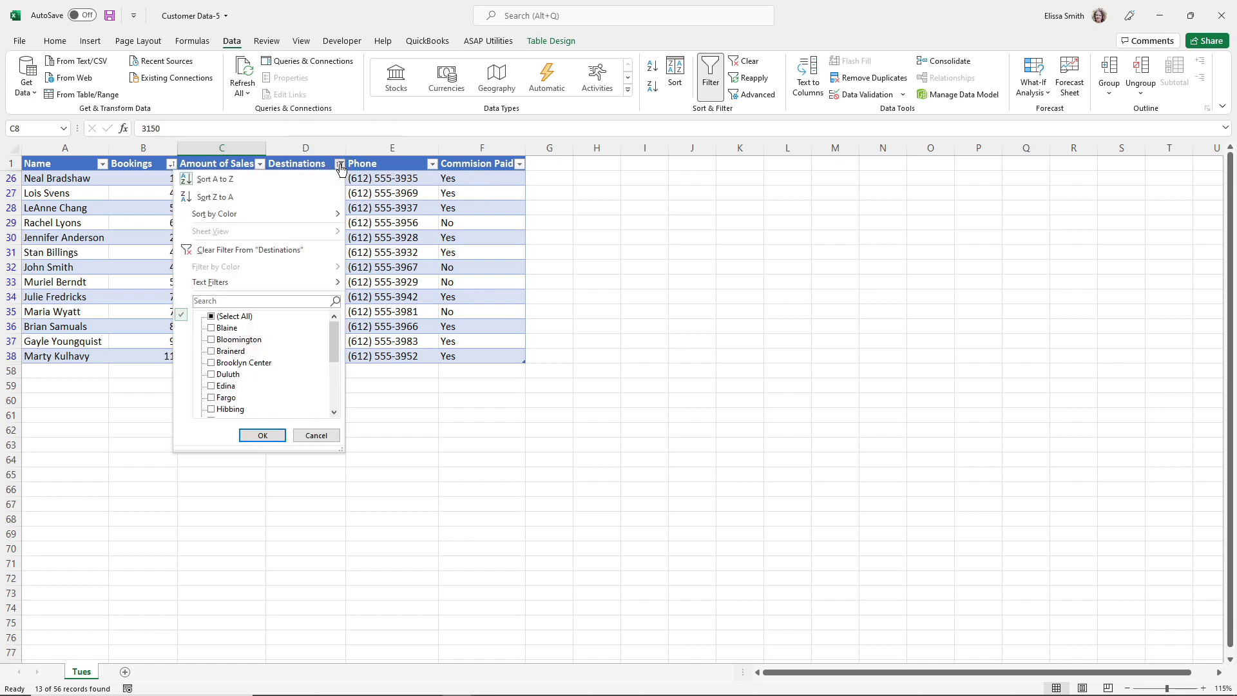
{"action": "left_click", "coordinate": [206, 250]}
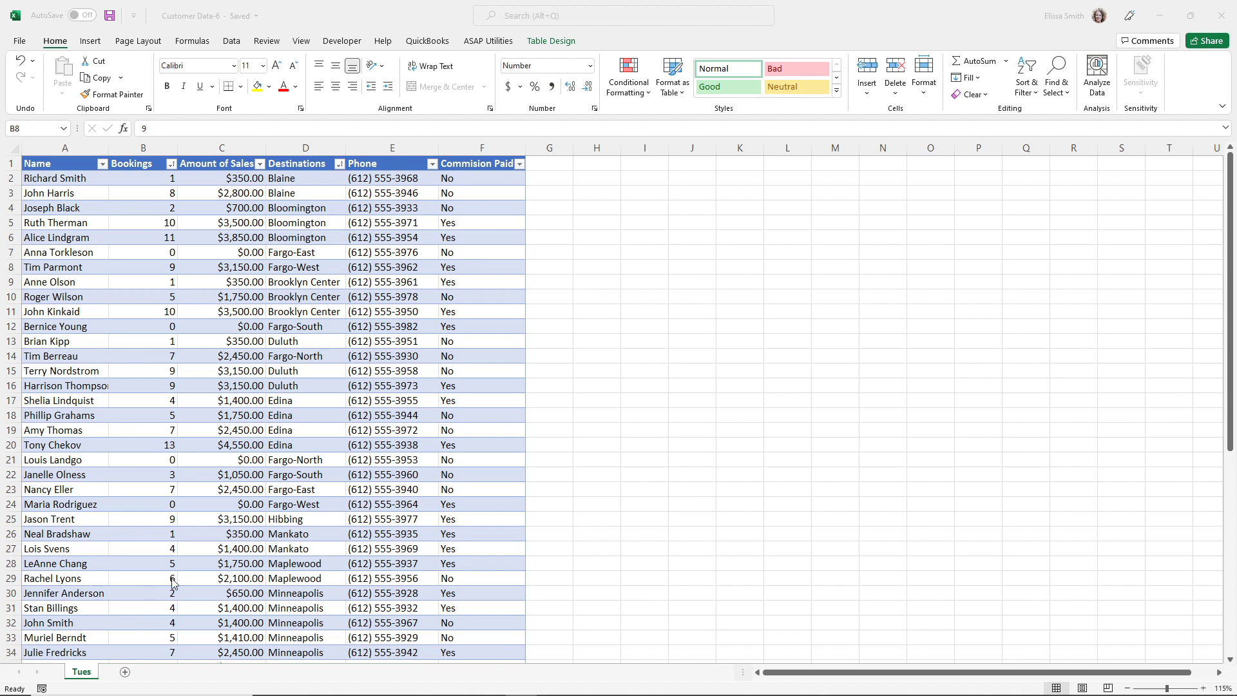
{"action": "left_click", "coordinate": [339, 165]}
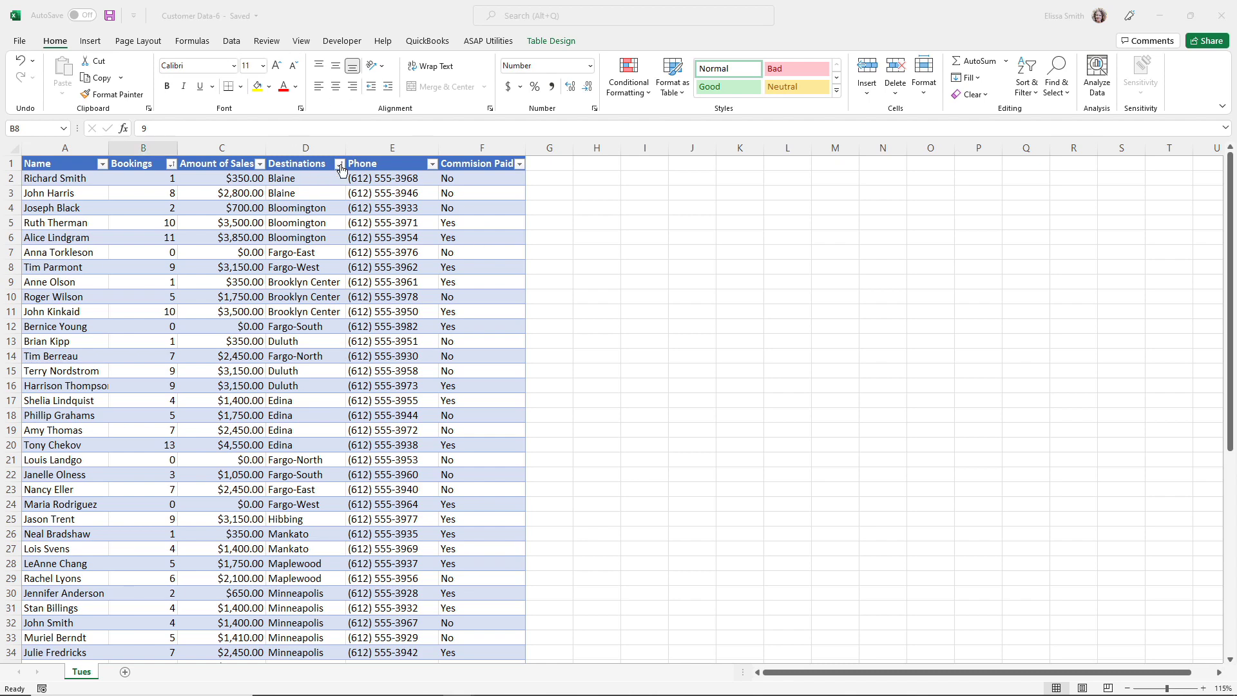
{"action": "key", "text": "ctrl"}
{"action": "left_click", "coordinate": [342, 169]}
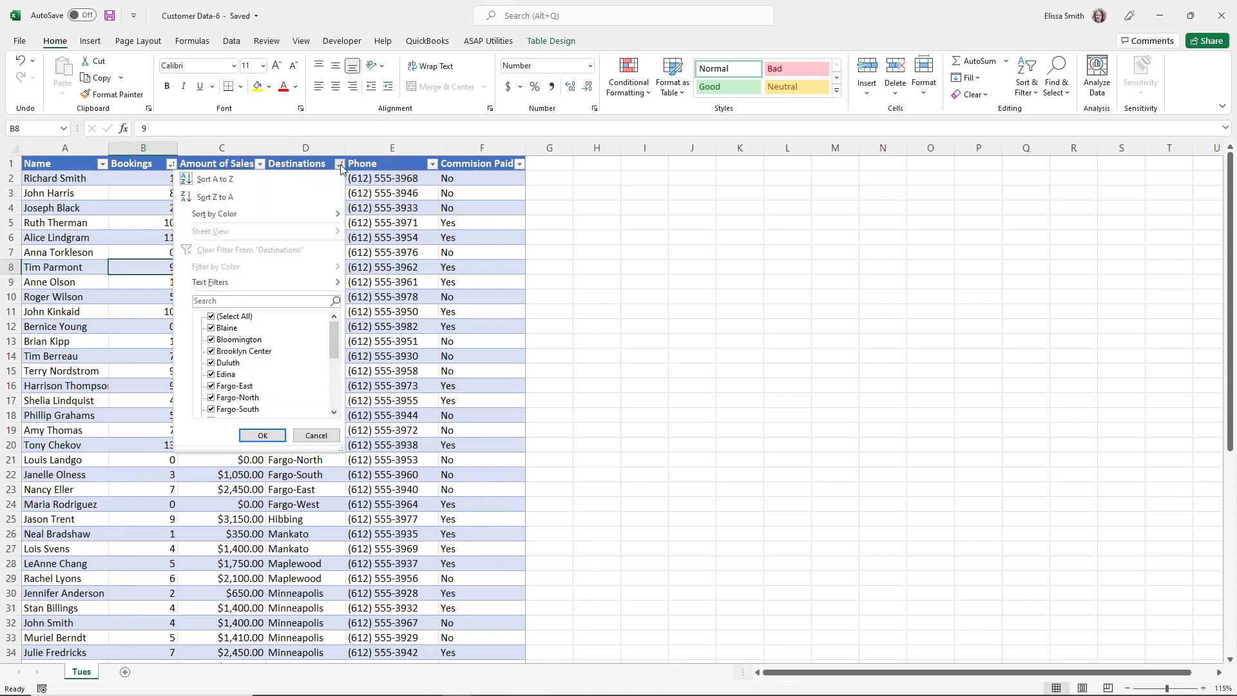
{"action": "left_click", "coordinate": [233, 181]}
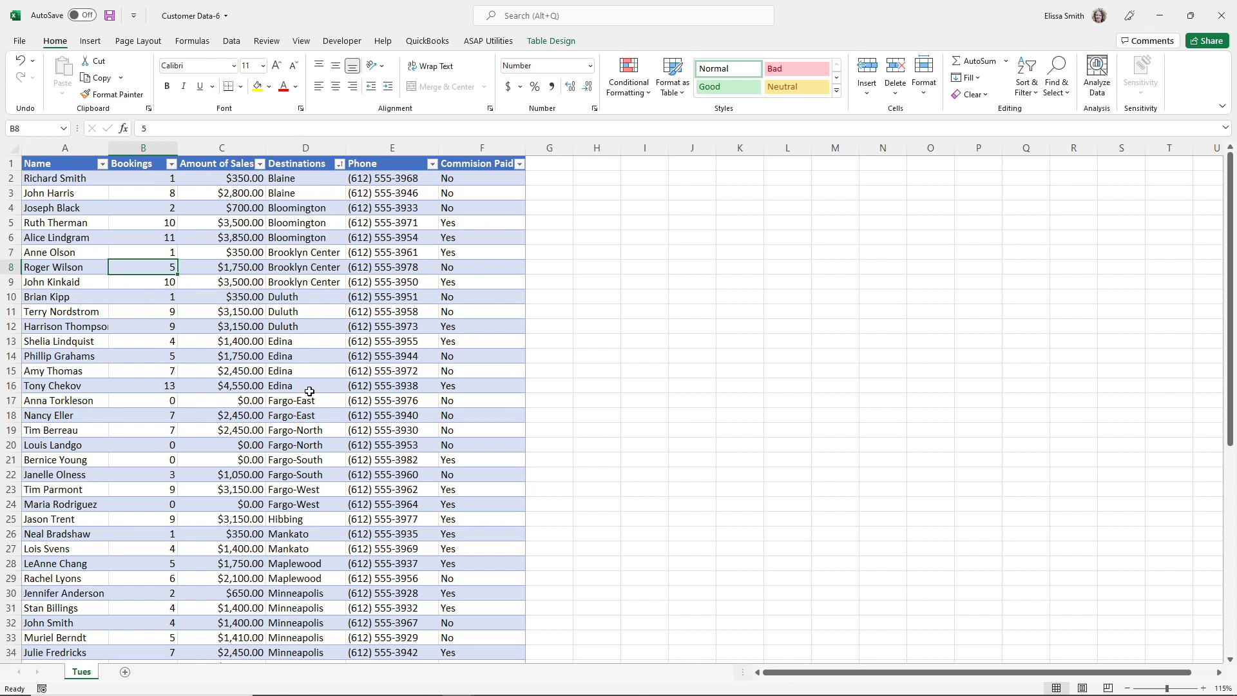
Step: Examine the sorted Fargo destinations by stepping through their cells from D17 to D24 and back
{"action": "left_click", "coordinate": [291, 398]}
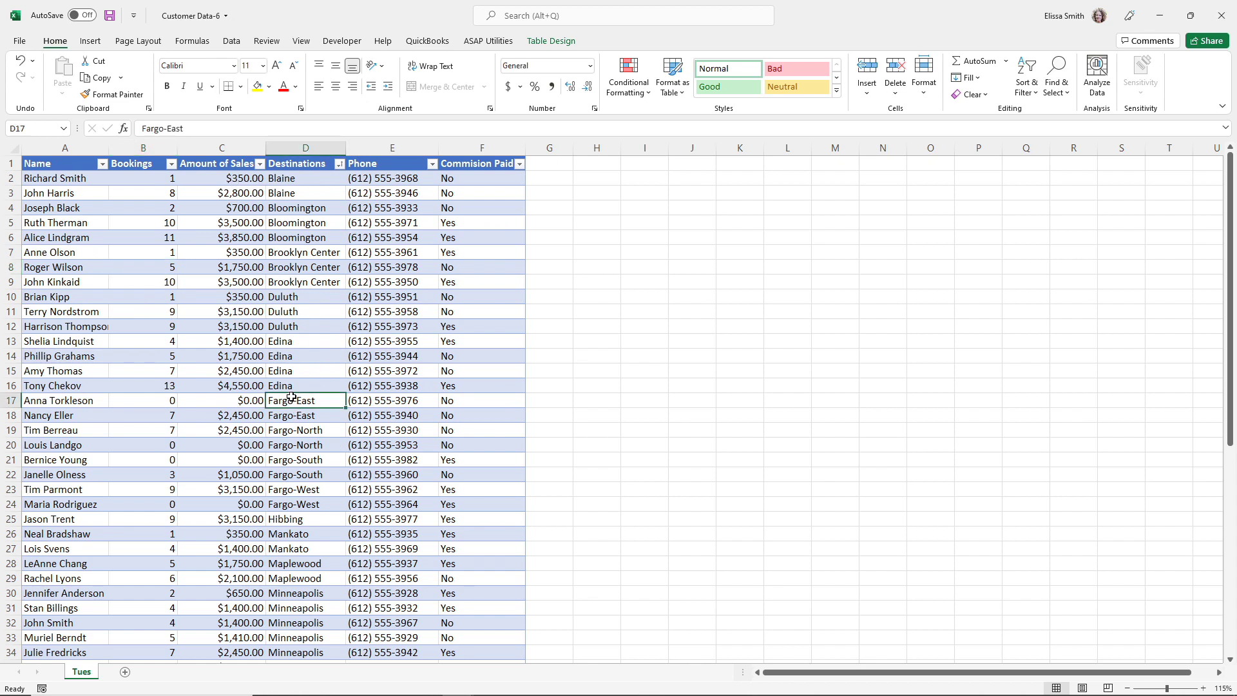
{"action": "key", "text": "Down"}
{"action": "key", "text": "Down"}
{"action": "key", "text": "Down"}
{"action": "key", "text": "Down"}
{"action": "key", "text": "Down"}
{"action": "key", "text": "Down"}
{"action": "key", "text": "Down"}
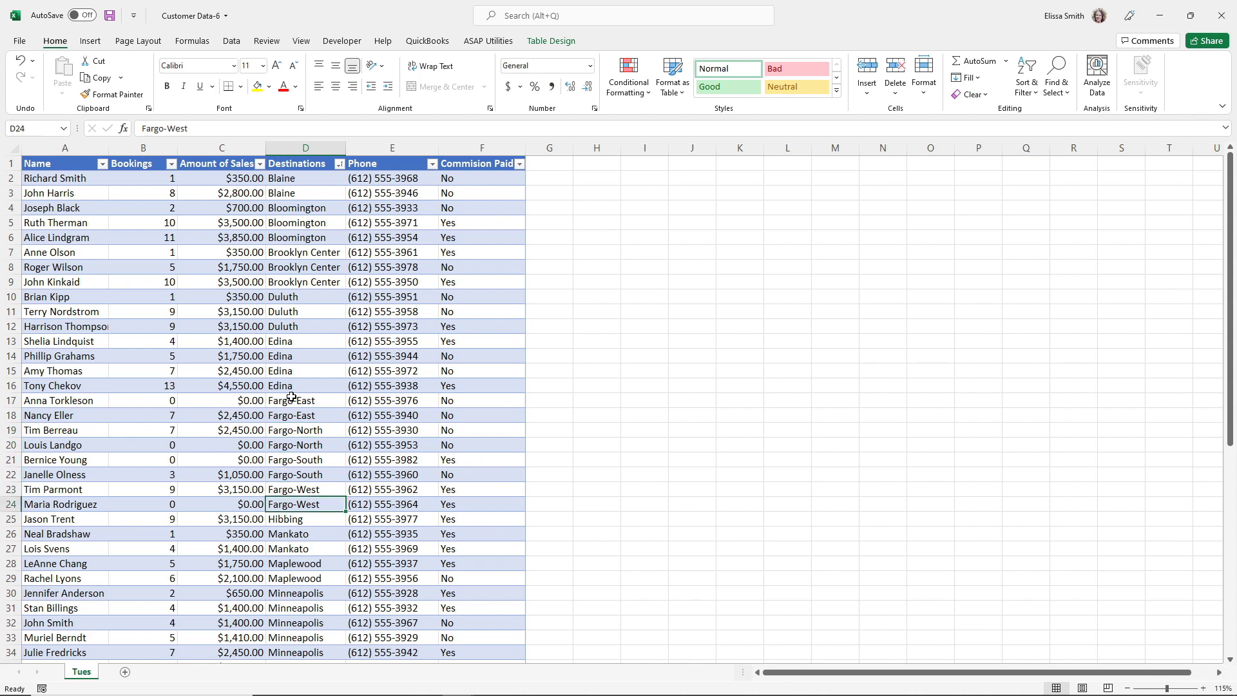
{"action": "key", "text": "Up"}
{"action": "key", "text": "Up"}
{"action": "key", "text": "Up"}
{"action": "key", "text": "Up"}
{"action": "key", "text": "Up"}
{"action": "key", "text": "Up"}
{"action": "key", "text": "Up"}
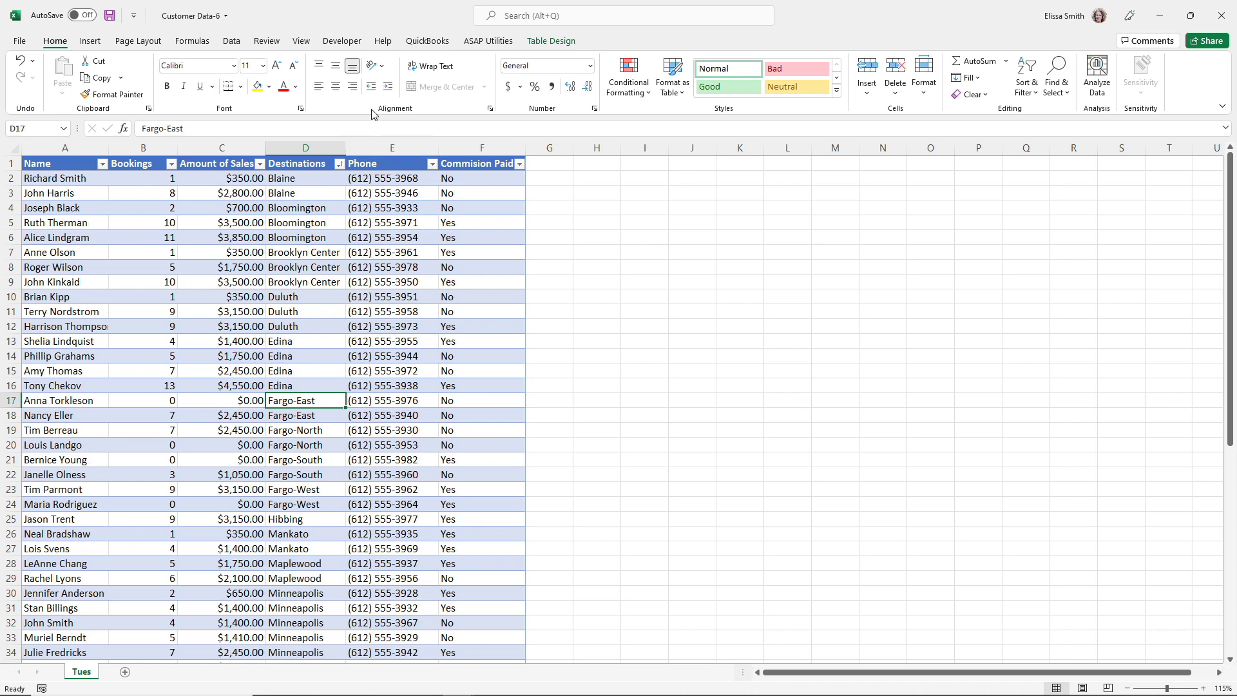
Step: Apply a text filter to the Destinations column that shows only rows containing "fargo"
{"action": "left_click", "coordinate": [339, 169]}
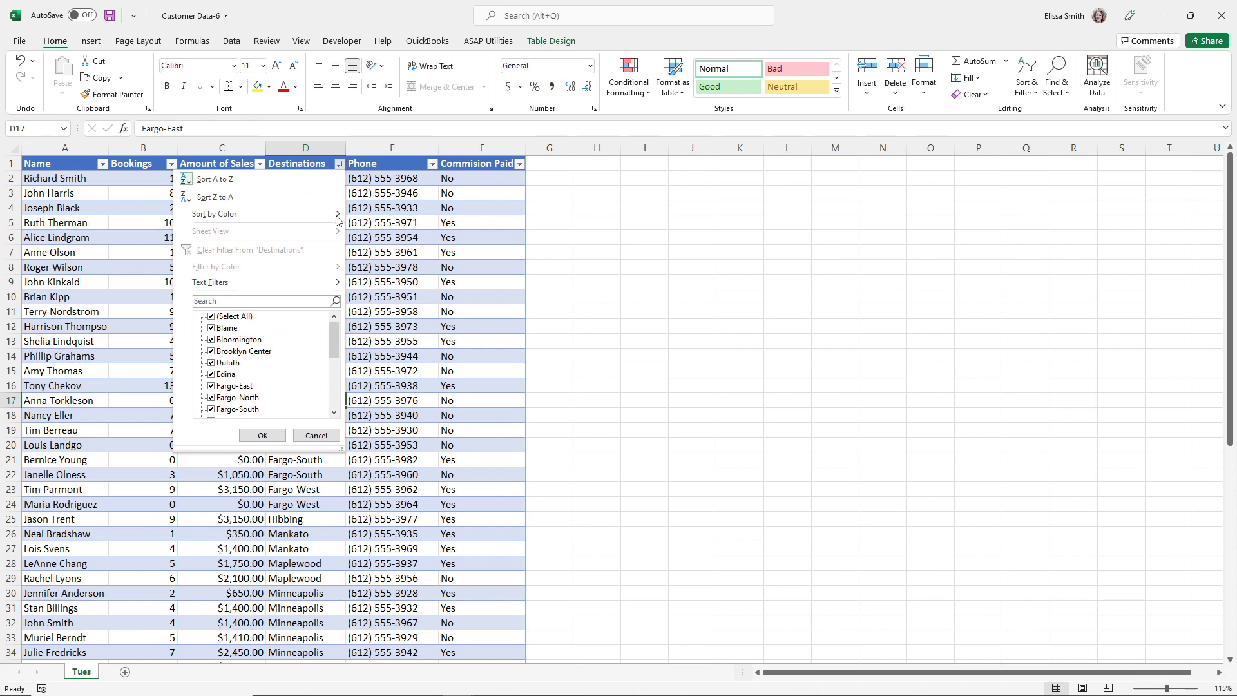
{"action": "key", "text": "ctrl"}
{"action": "mouse_move", "coordinate": [226, 288]}
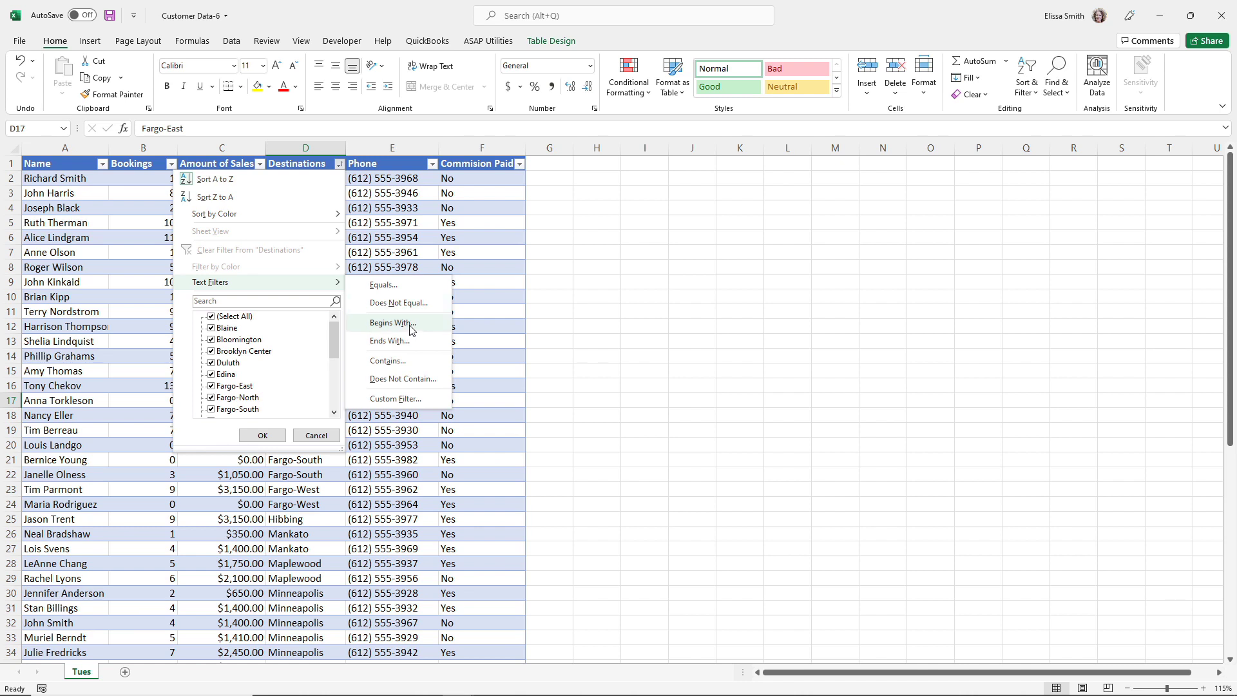
{"action": "left_click", "coordinate": [406, 365]}
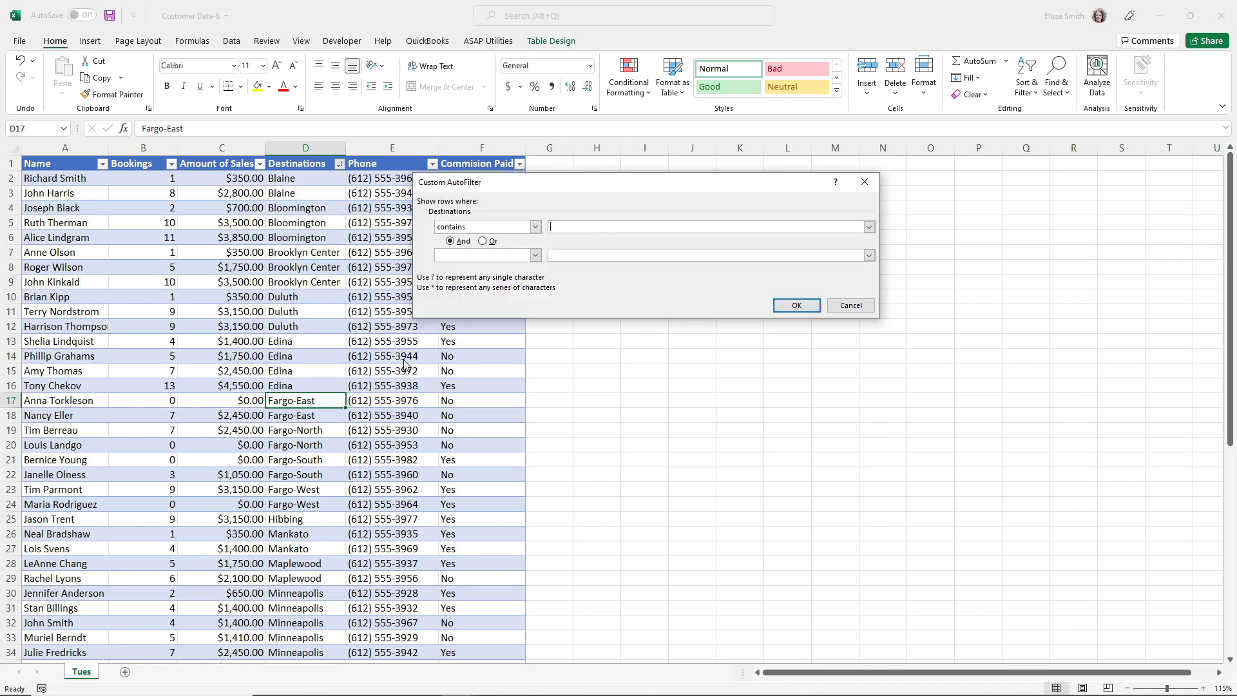
{"action": "type", "text": "fargo"}
{"action": "left_click", "coordinate": [797, 305]}
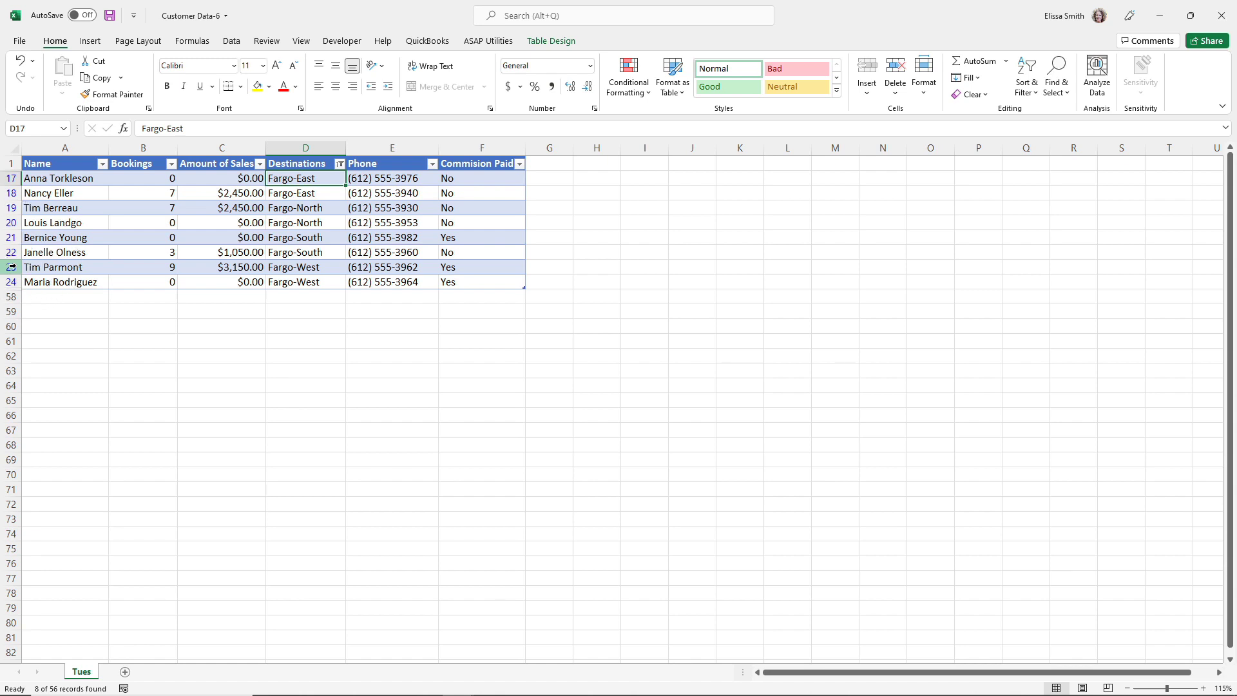
Step: Clear all filtering and sorting from the table to list every record again
{"action": "left_click", "coordinate": [242, 47]}
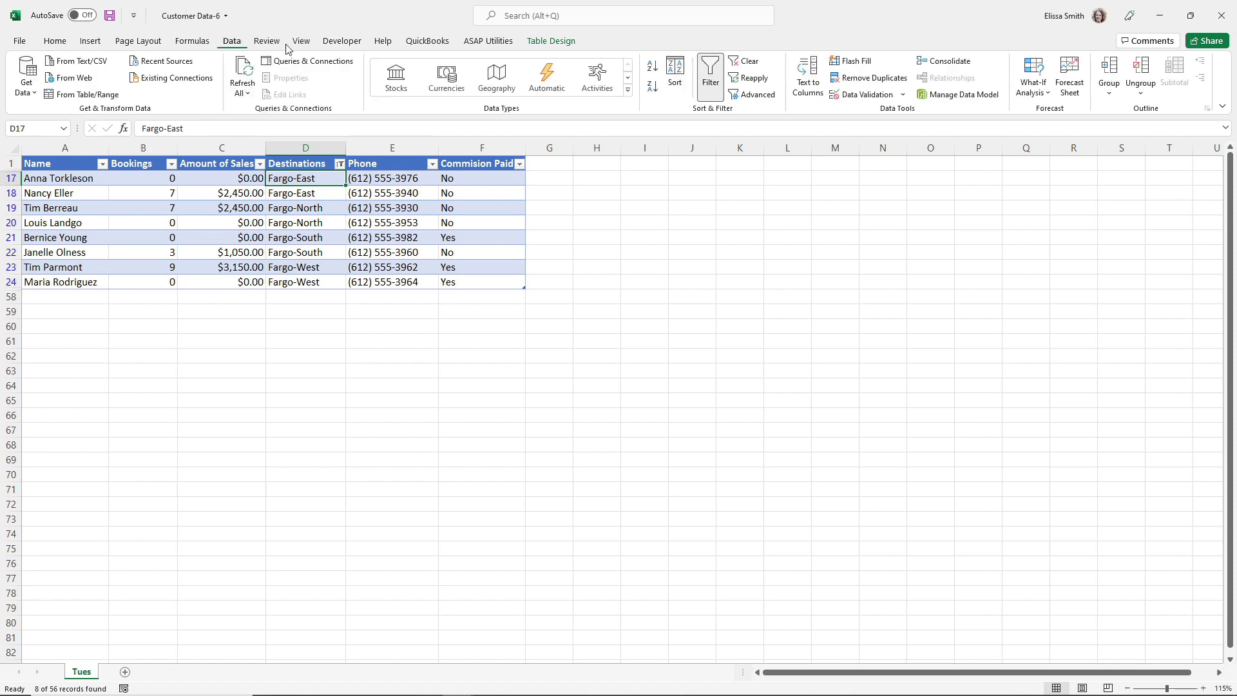
{"action": "key", "text": "ctrl"}
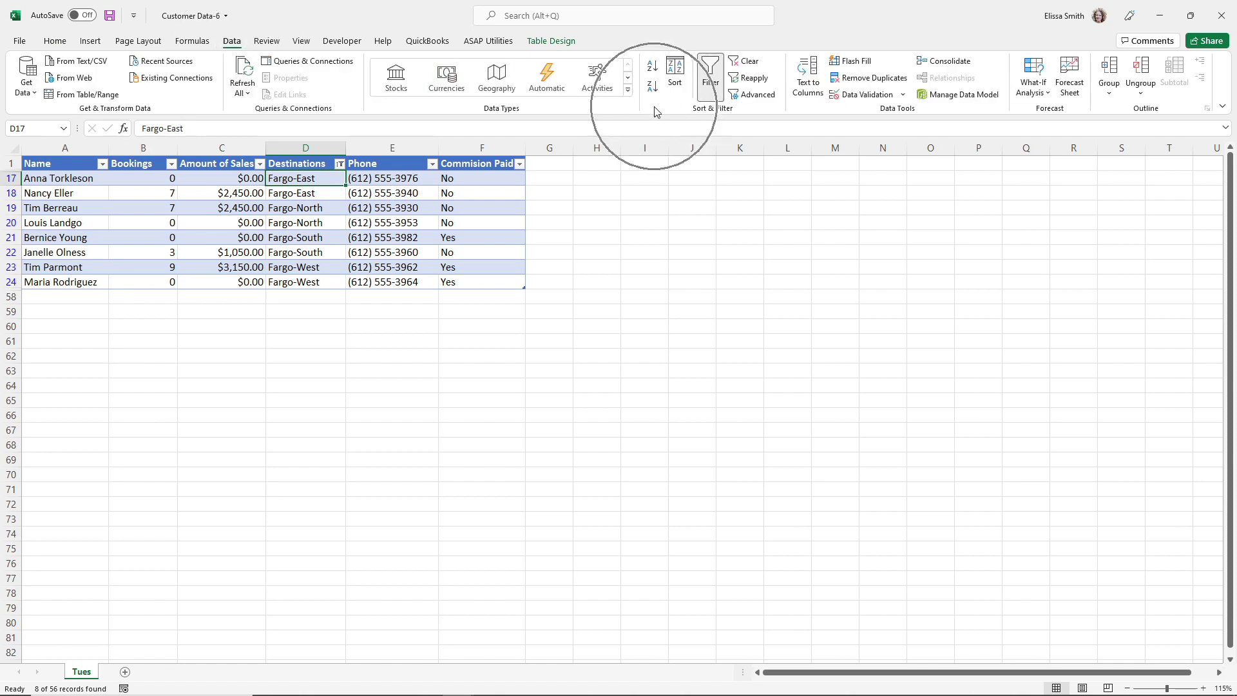
{"action": "key", "text": "ctrl"}
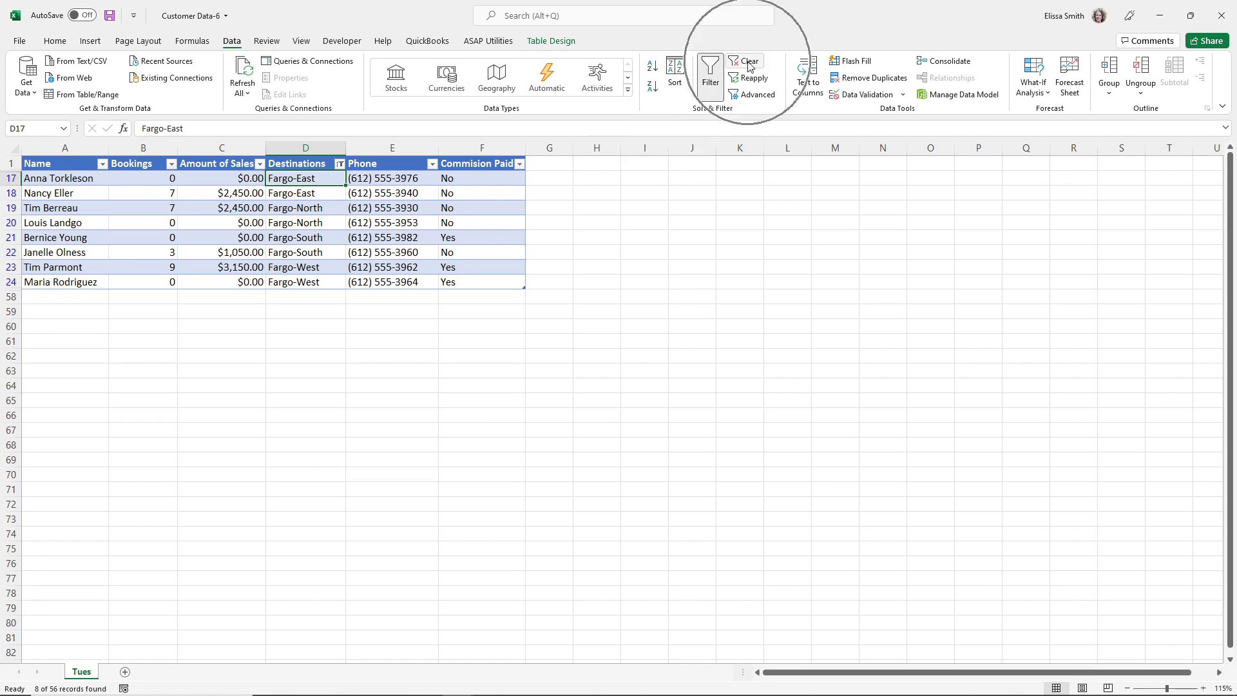
{"action": "key", "text": "ctrl"}
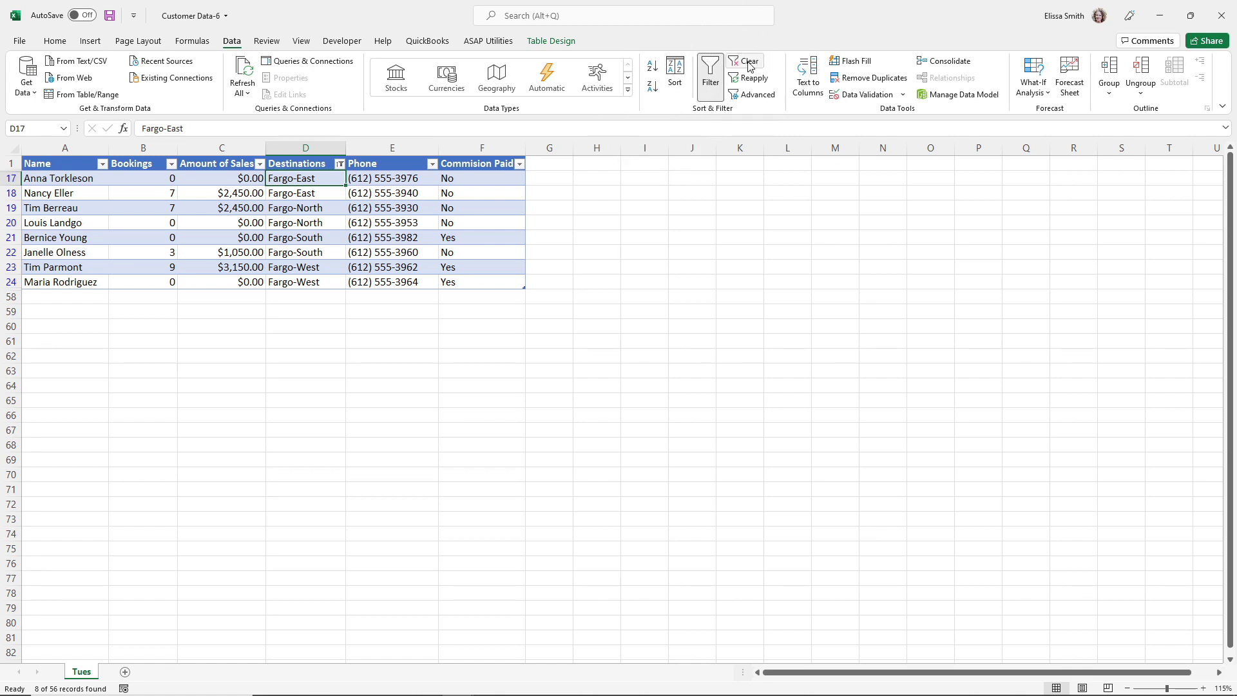
{"action": "left_click", "coordinate": [749, 63]}
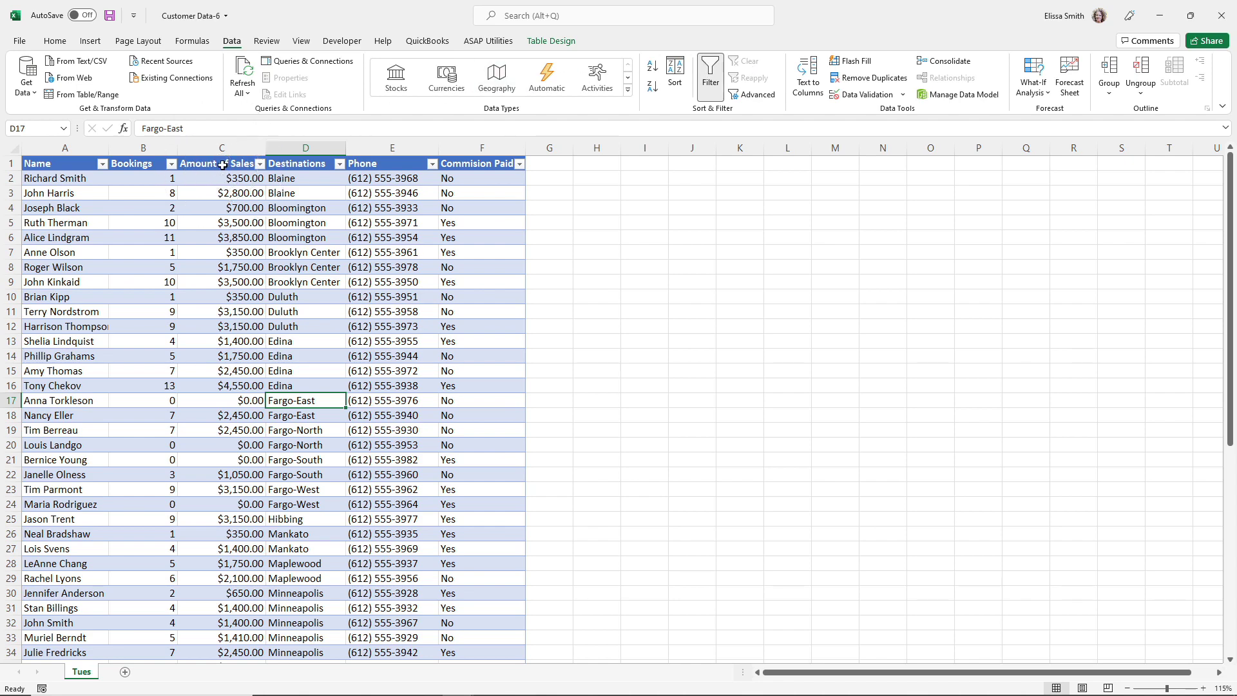
Step: Apply a number filter to the Amount of Sales column for values greater than or equal to 1500
{"action": "left_click", "coordinate": [261, 164]}
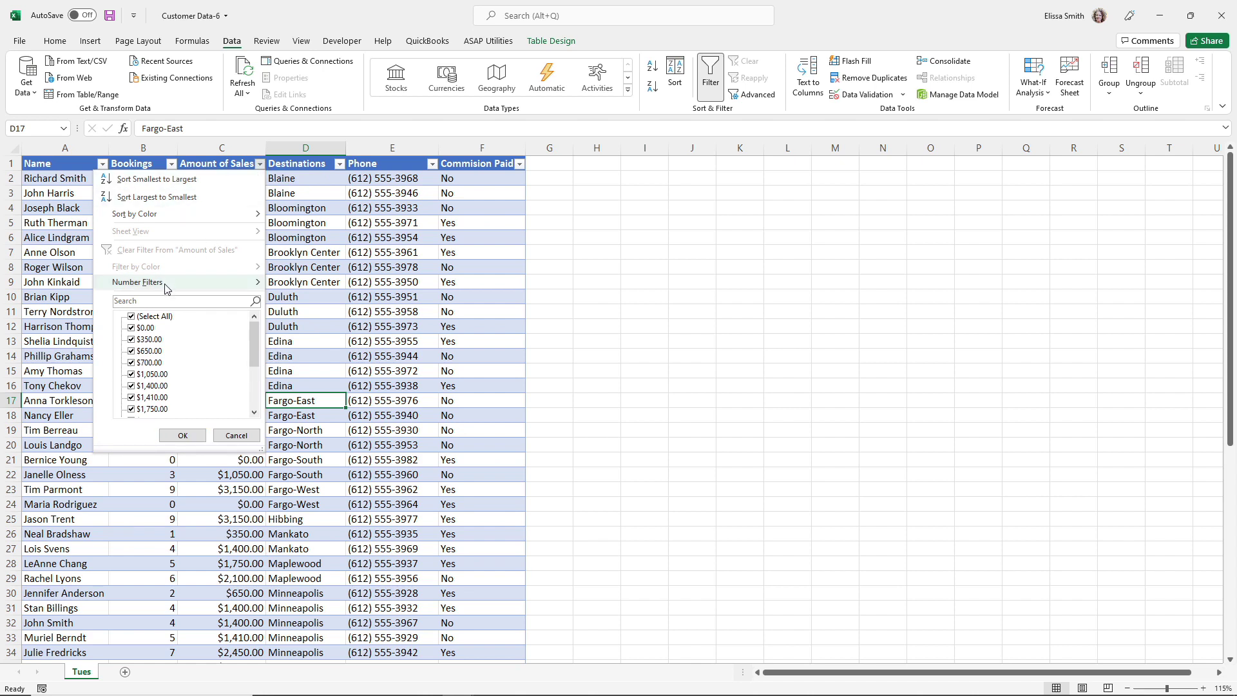
{"action": "mouse_move", "coordinate": [166, 288]}
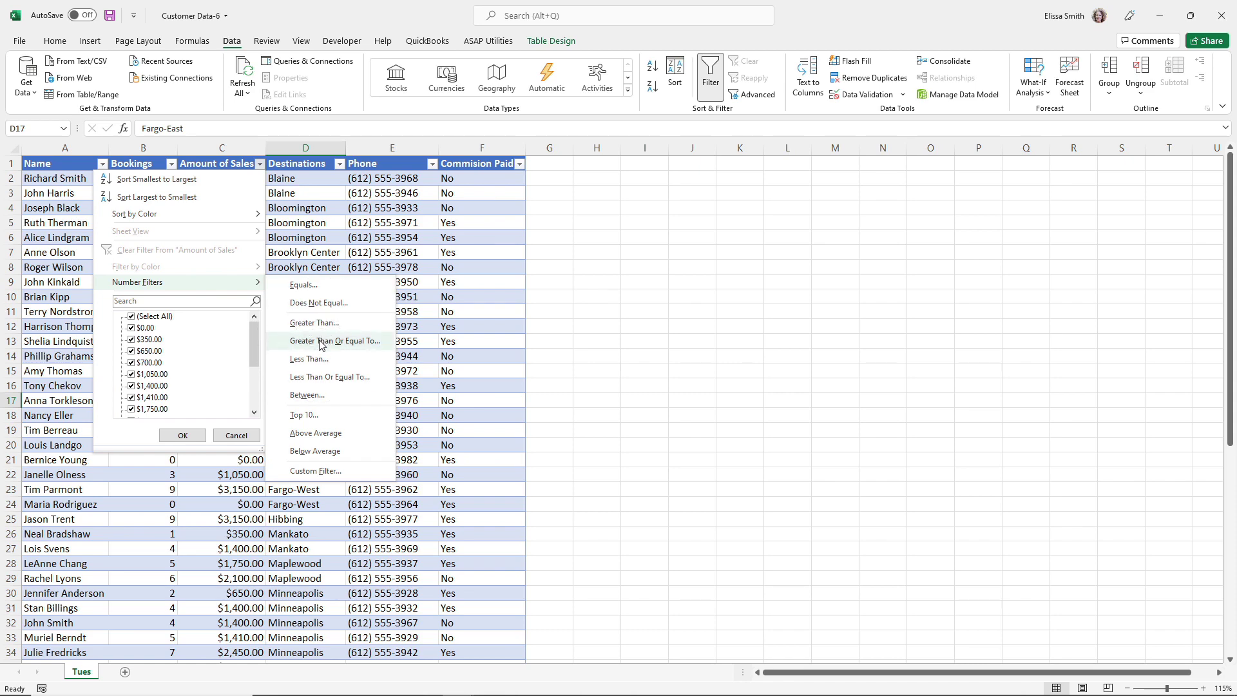
{"action": "key", "text": "Escape"}
{"action": "type", "text": "1500"}
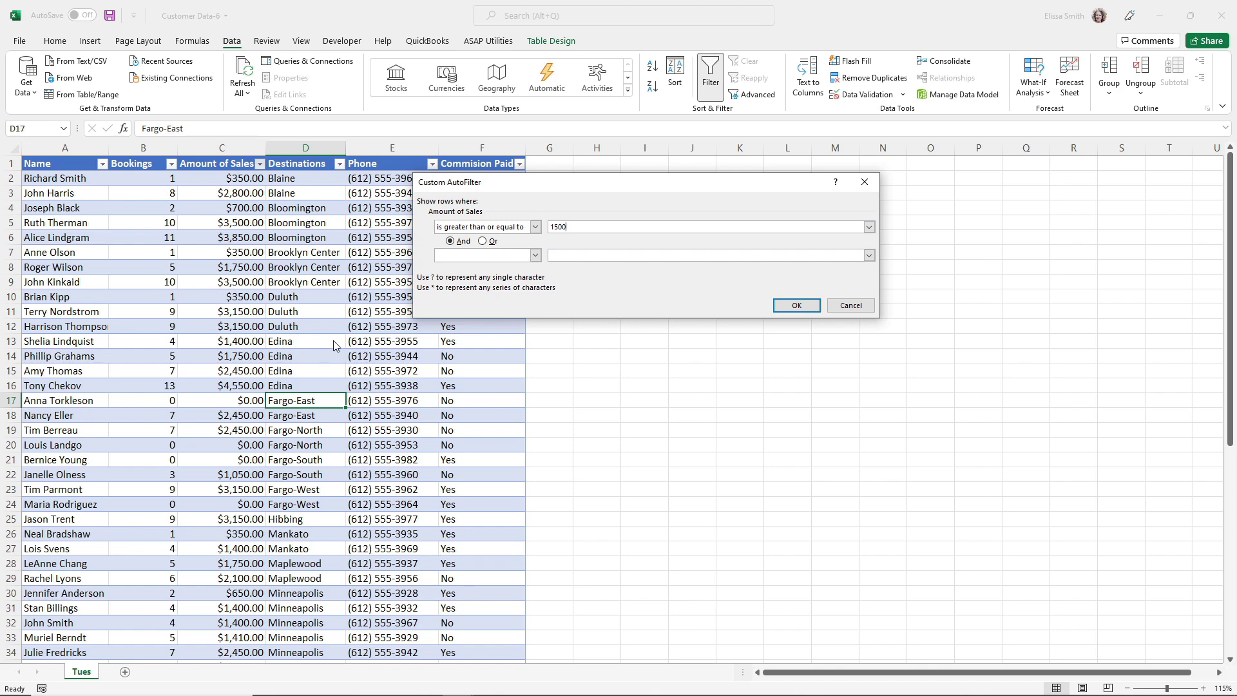
{"action": "left_click", "coordinate": [794, 307]}
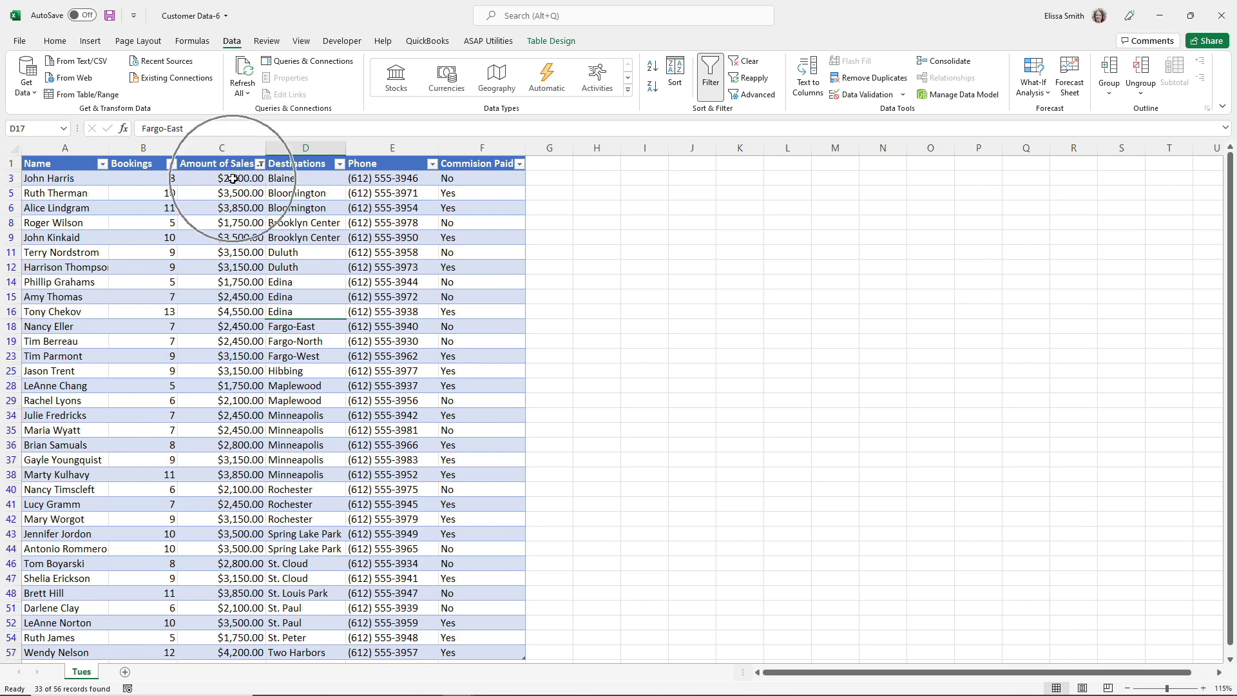
Step: Check the first two filtered sales amounts and clear the filter from the Amount of Sales column
{"action": "left_click", "coordinate": [232, 178]}
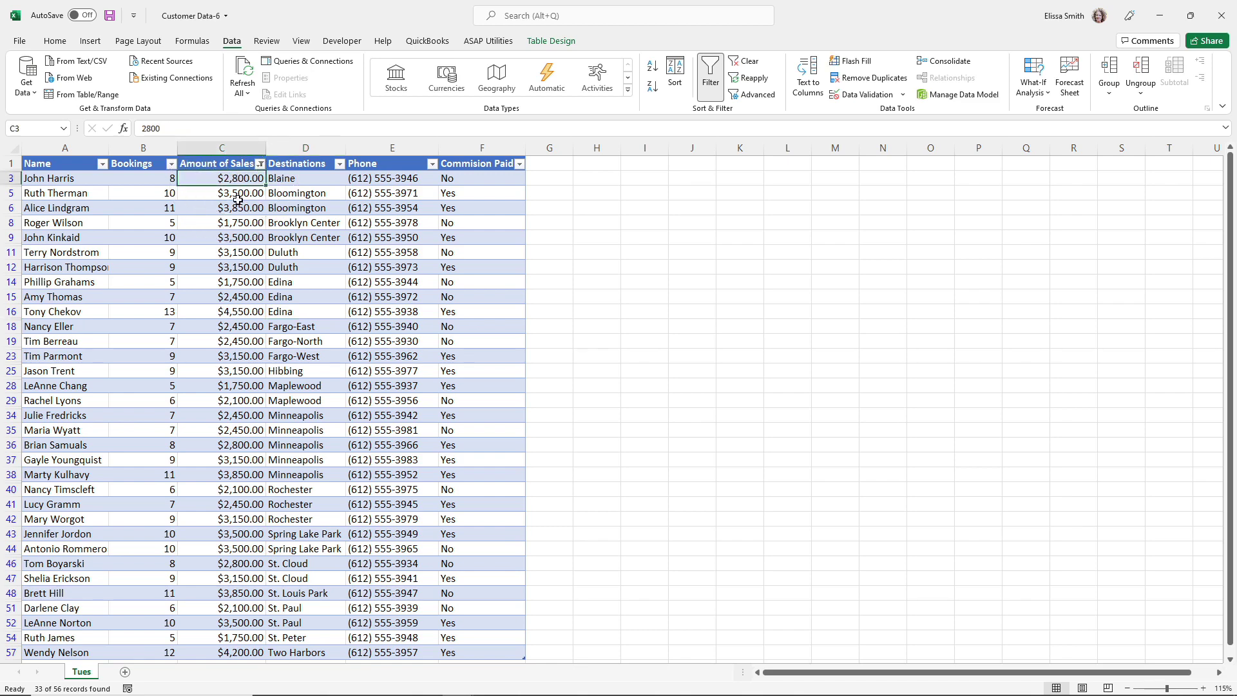
{"action": "left_click", "coordinate": [238, 198]}
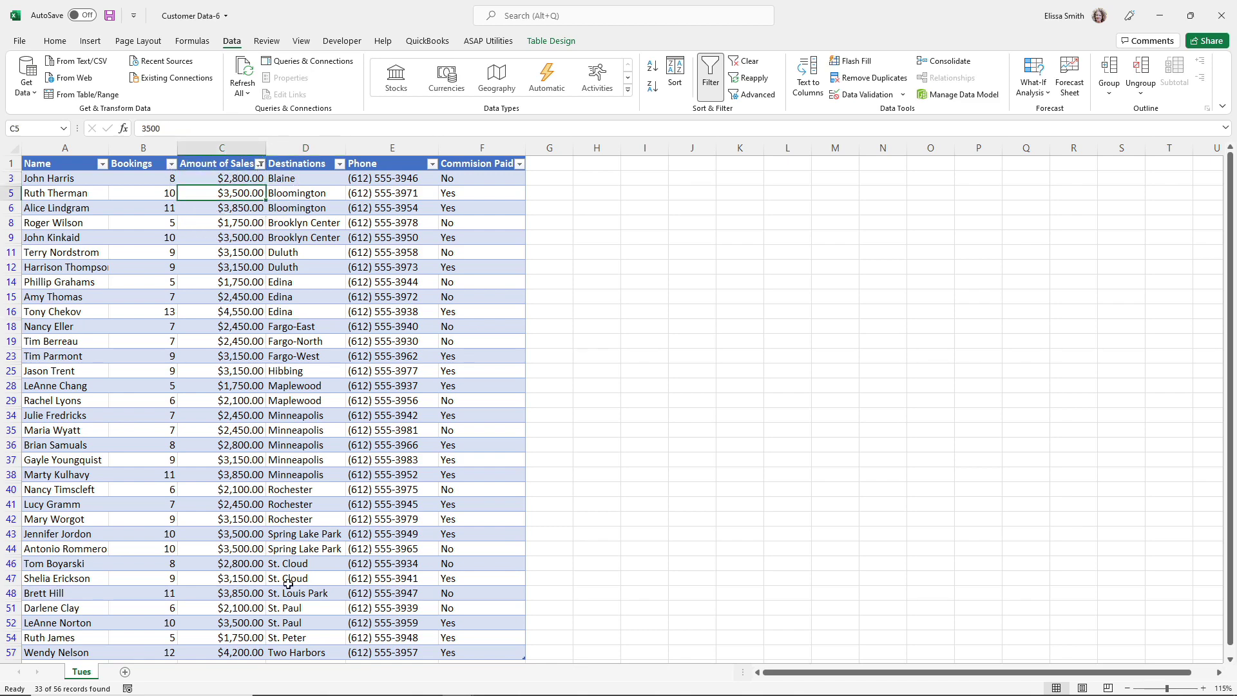
{"action": "left_click", "coordinate": [260, 165]}
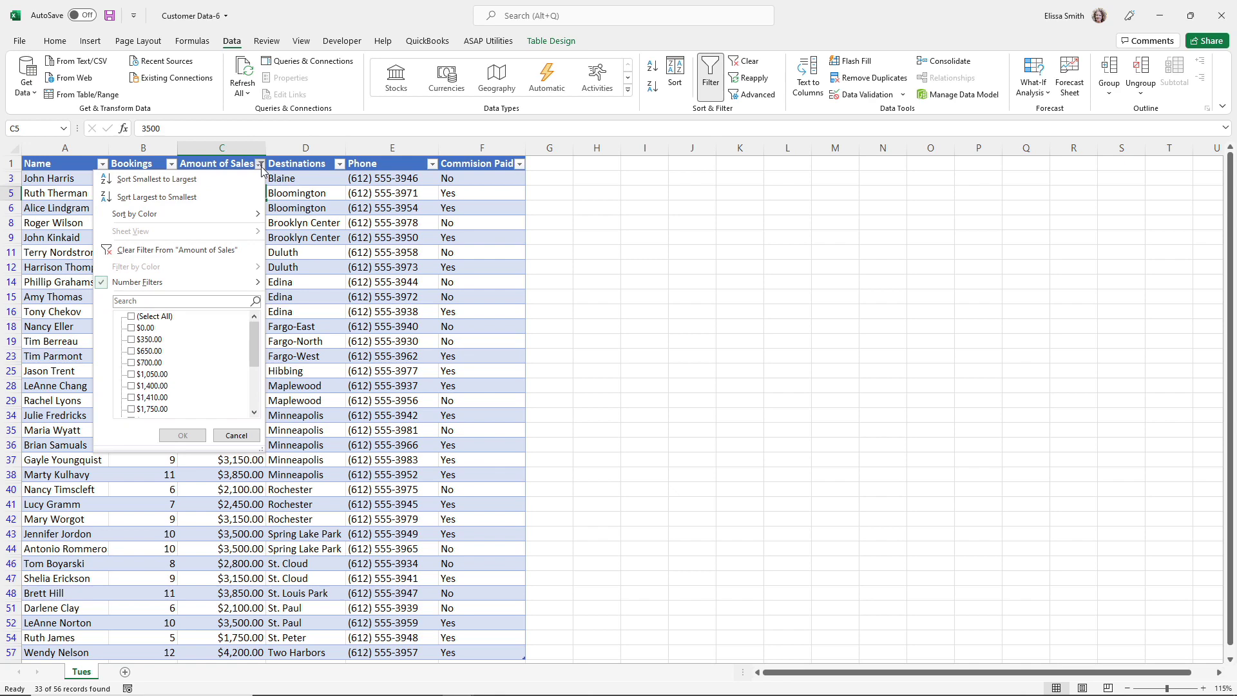
{"action": "left_click", "coordinate": [215, 251]}
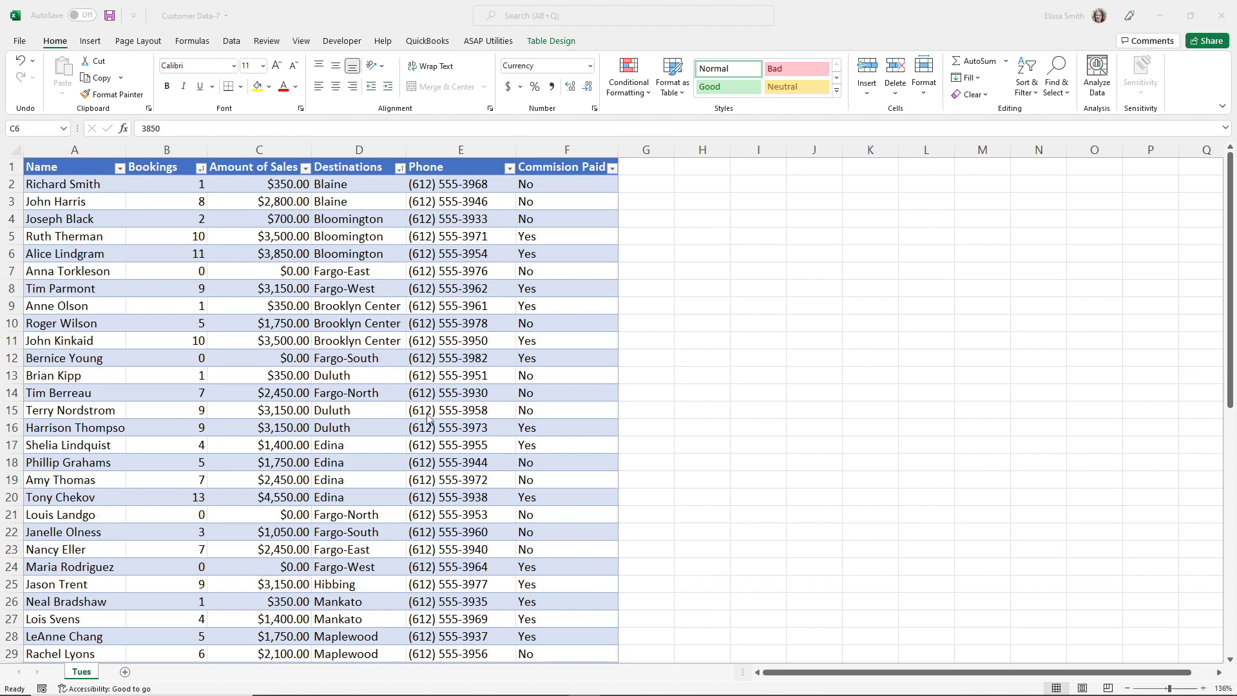
Step: Look at the table's design options with a cell inside the table selected, and select empty cell J13 outside it
{"action": "key", "text": "F2"}
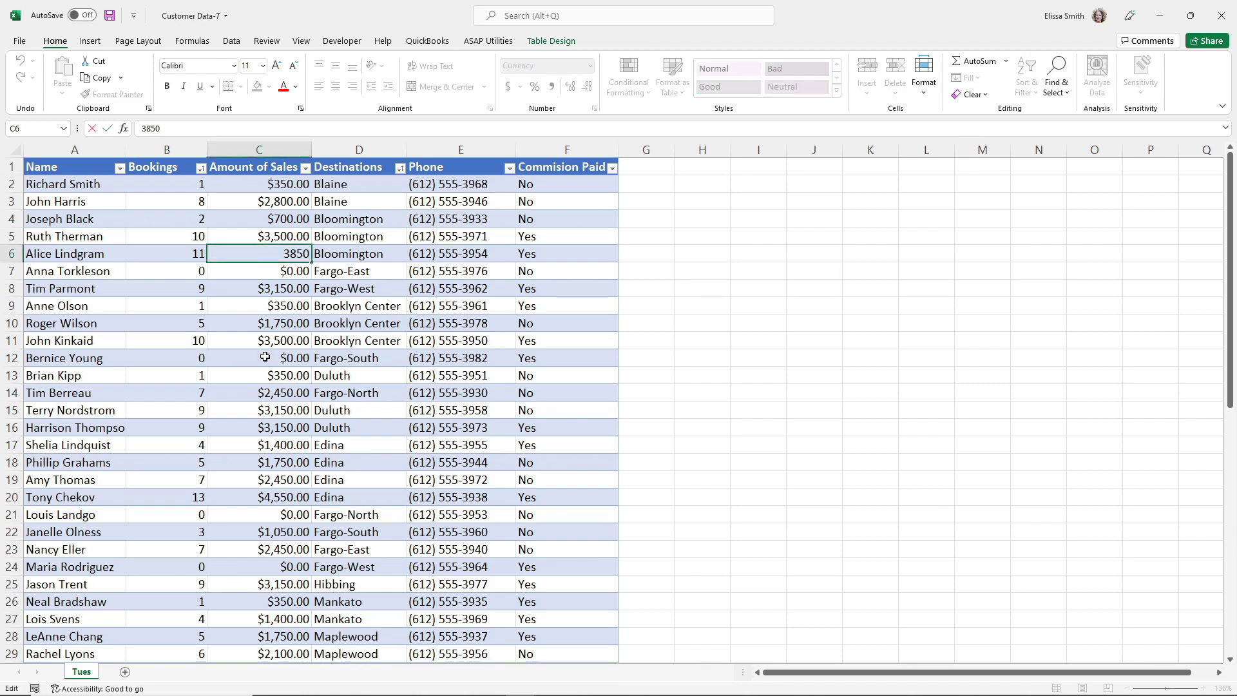
{"action": "key", "text": "Home"}
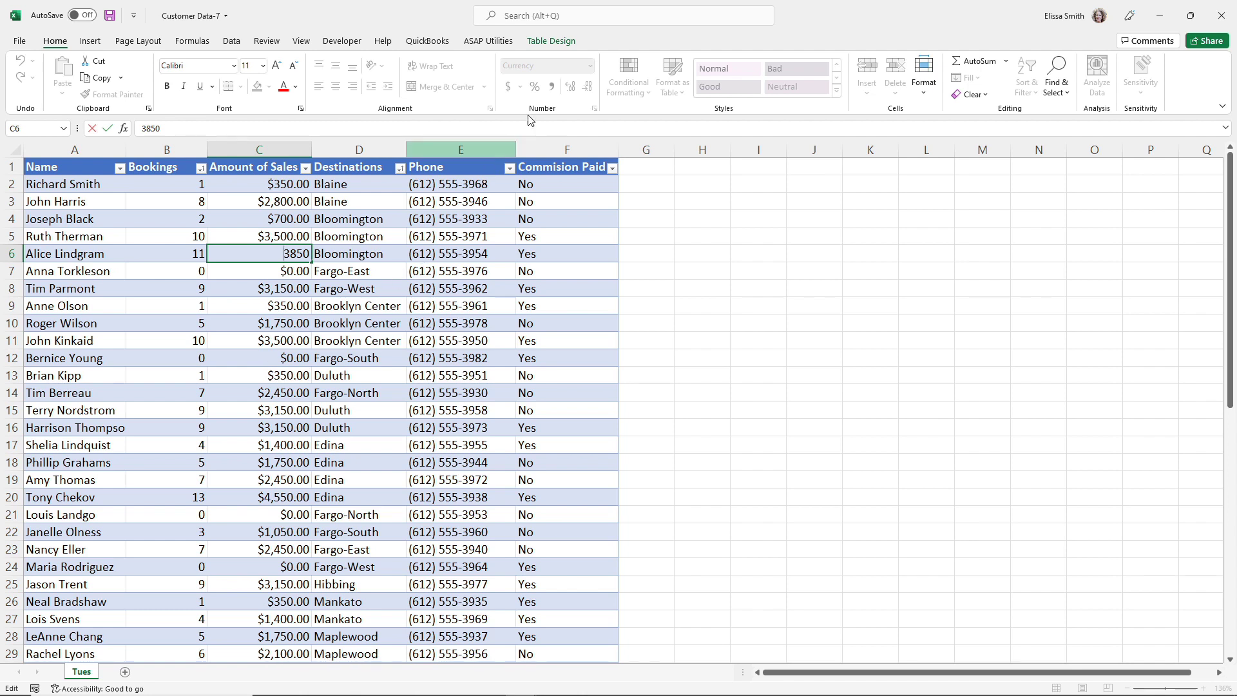
{"action": "left_click", "coordinate": [564, 43]}
{"action": "left_click", "coordinate": [564, 43]}
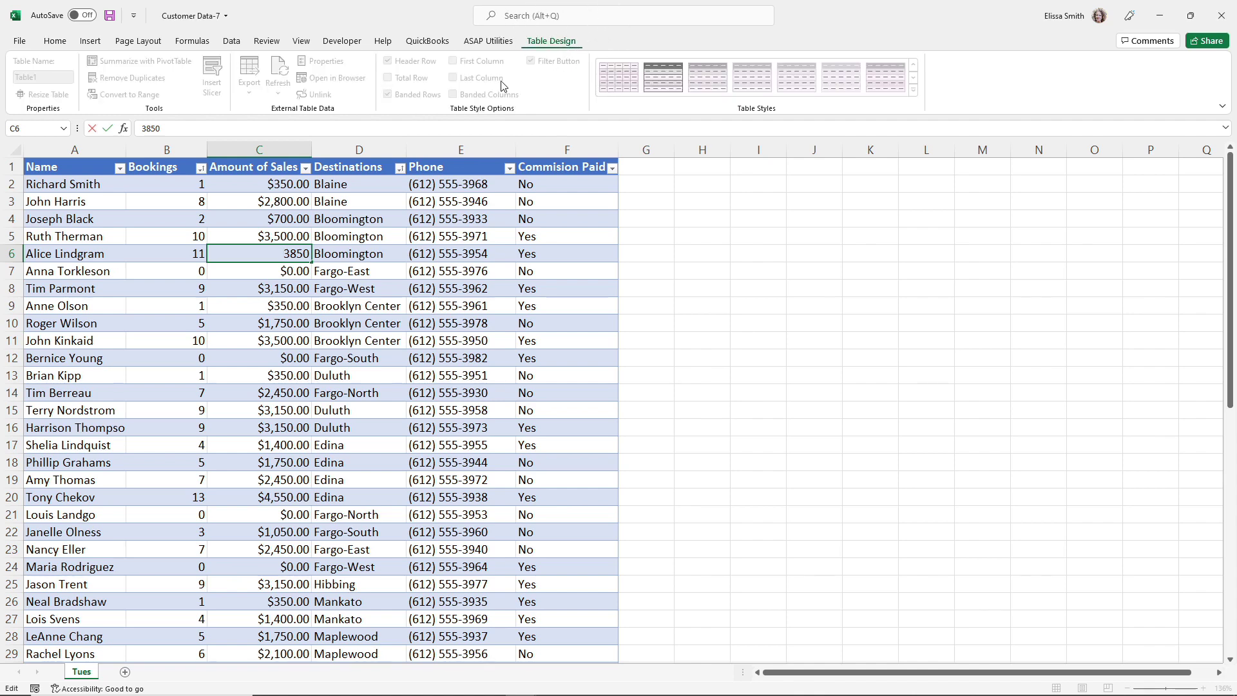
{"action": "left_click", "coordinate": [227, 378]}
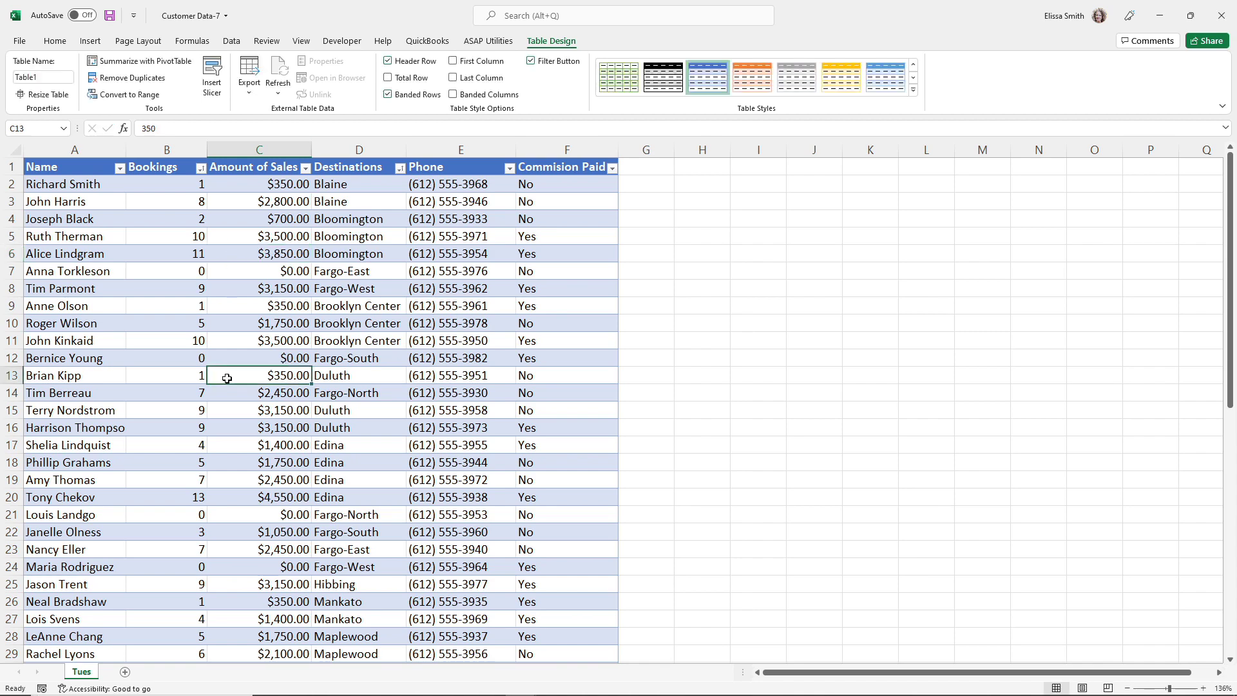
{"action": "left_click", "coordinate": [827, 375]}
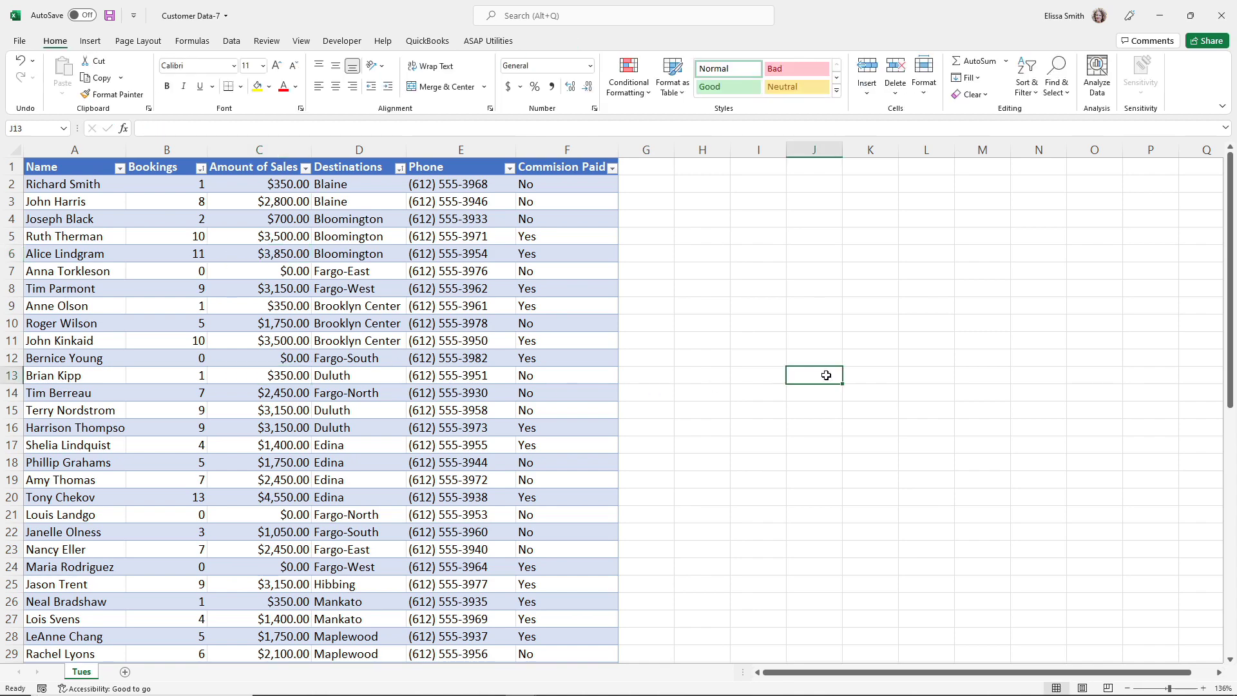
Step: Select a cell inside the table, hide the header row and show it again
{"action": "left_click", "coordinate": [301, 319]}
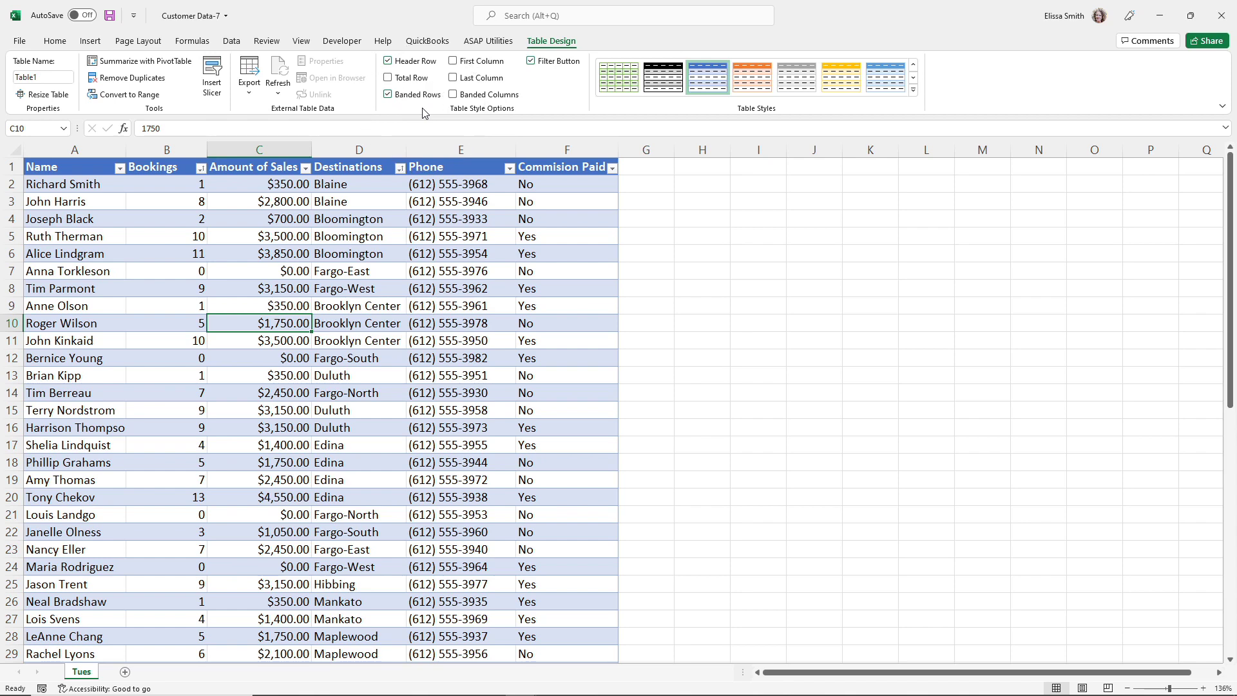
{"action": "left_click", "coordinate": [389, 61]}
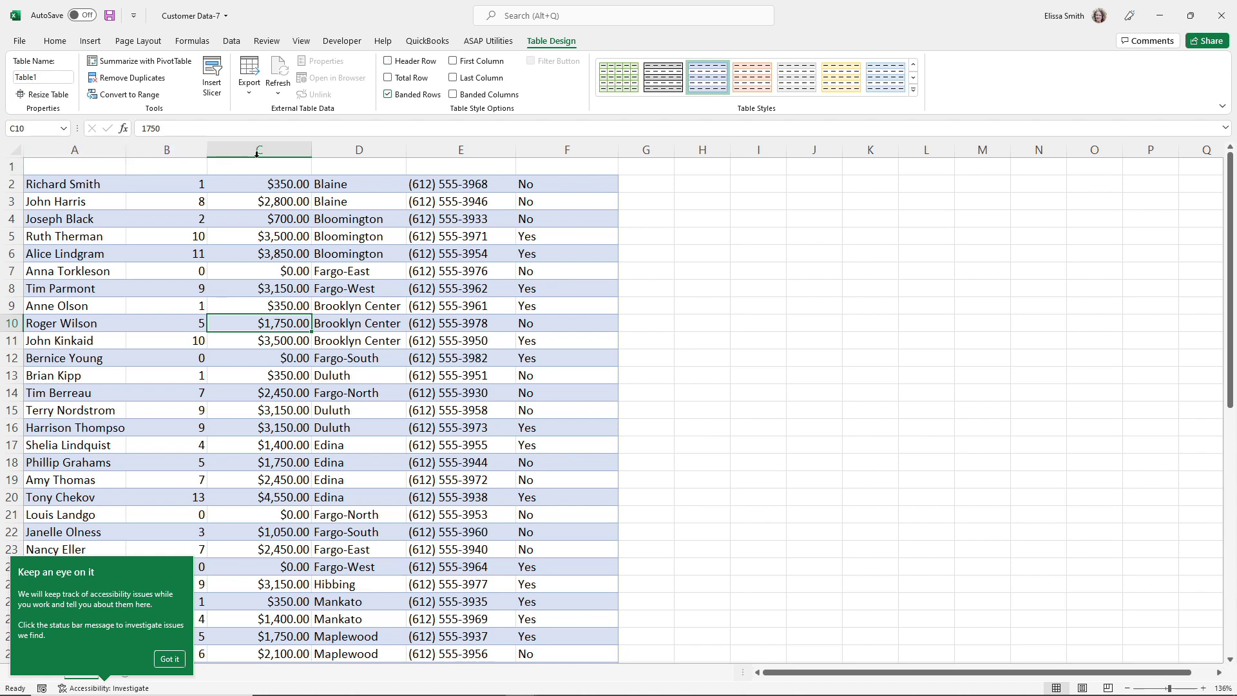
{"action": "left_click", "coordinate": [178, 658]}
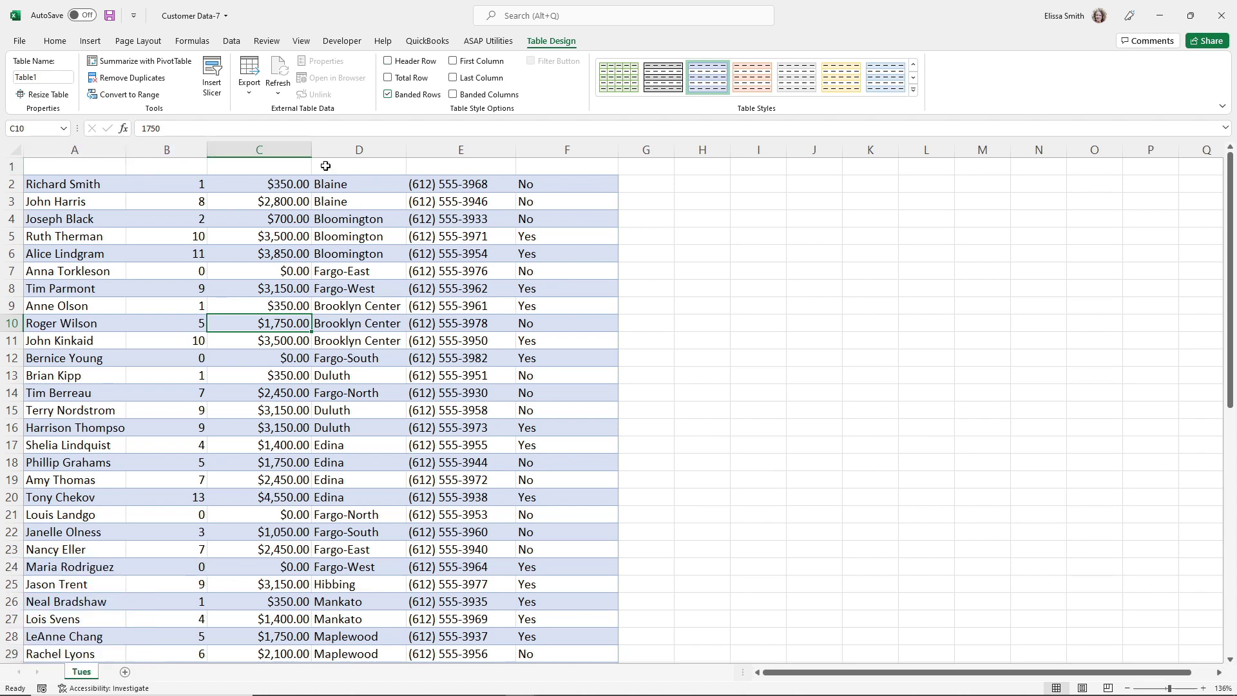
{"action": "left_click", "coordinate": [389, 62]}
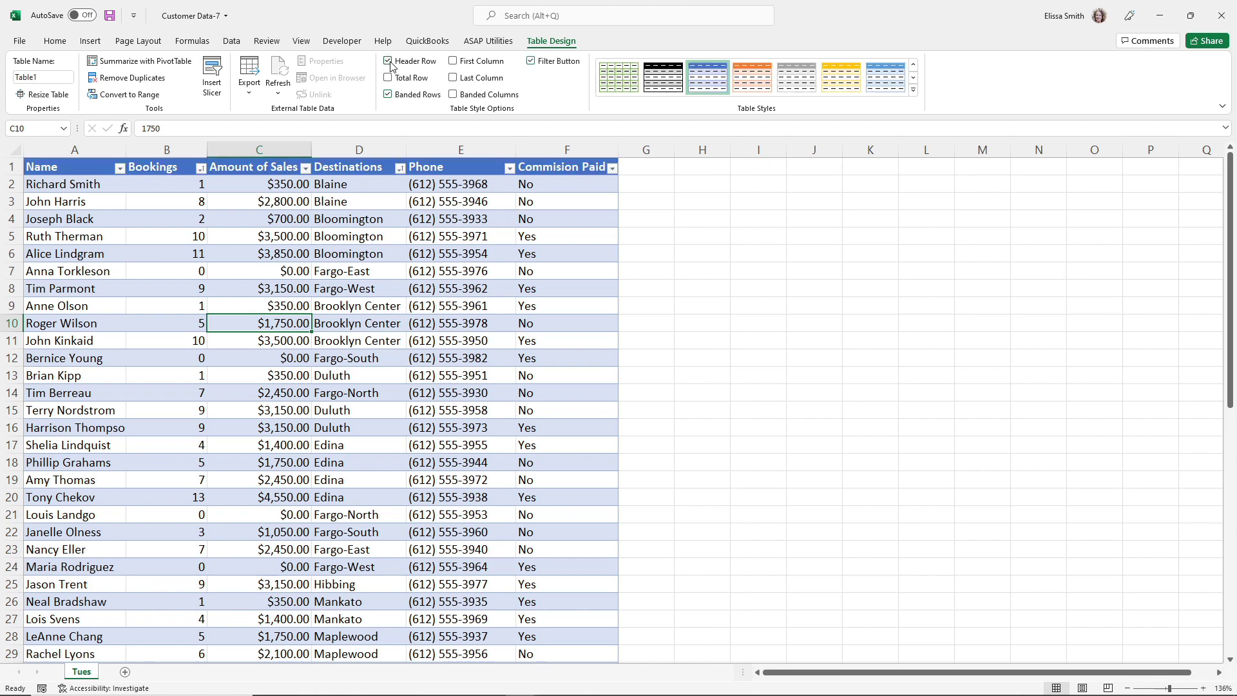
Step: Turn off the table's banded rows and briefly try banded columns, leaving both kinds of banding off
{"action": "left_click", "coordinate": [388, 96]}
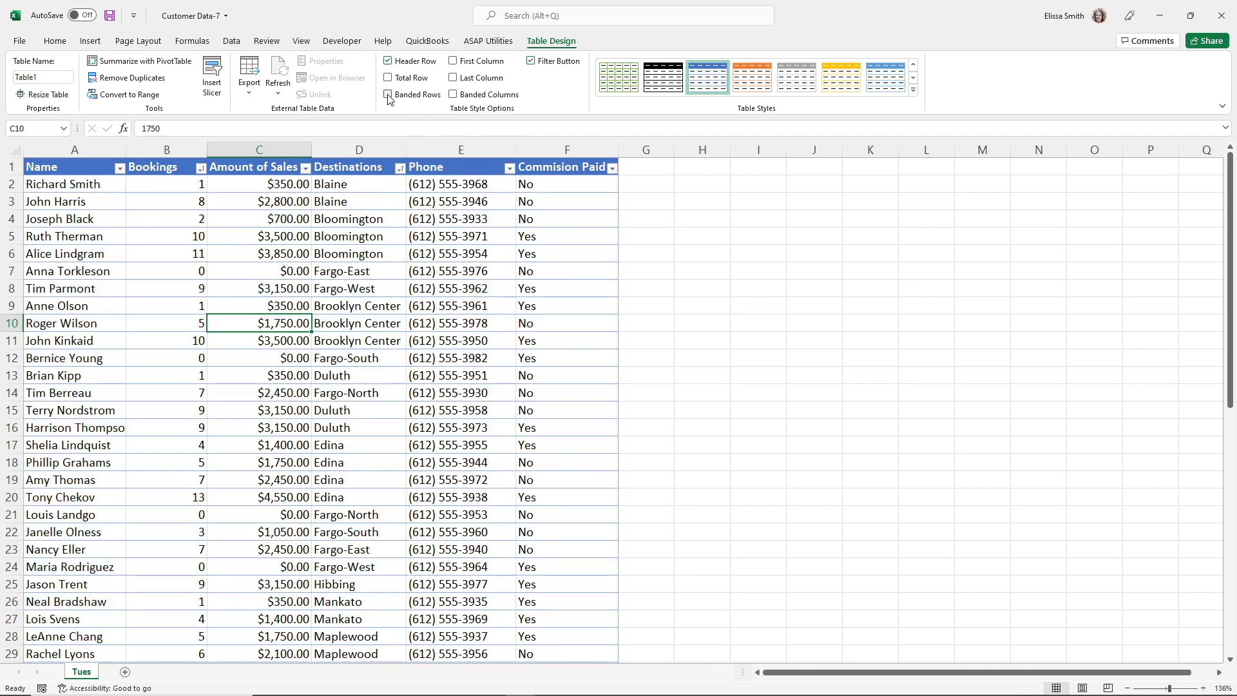
{"action": "left_click", "coordinate": [389, 95]}
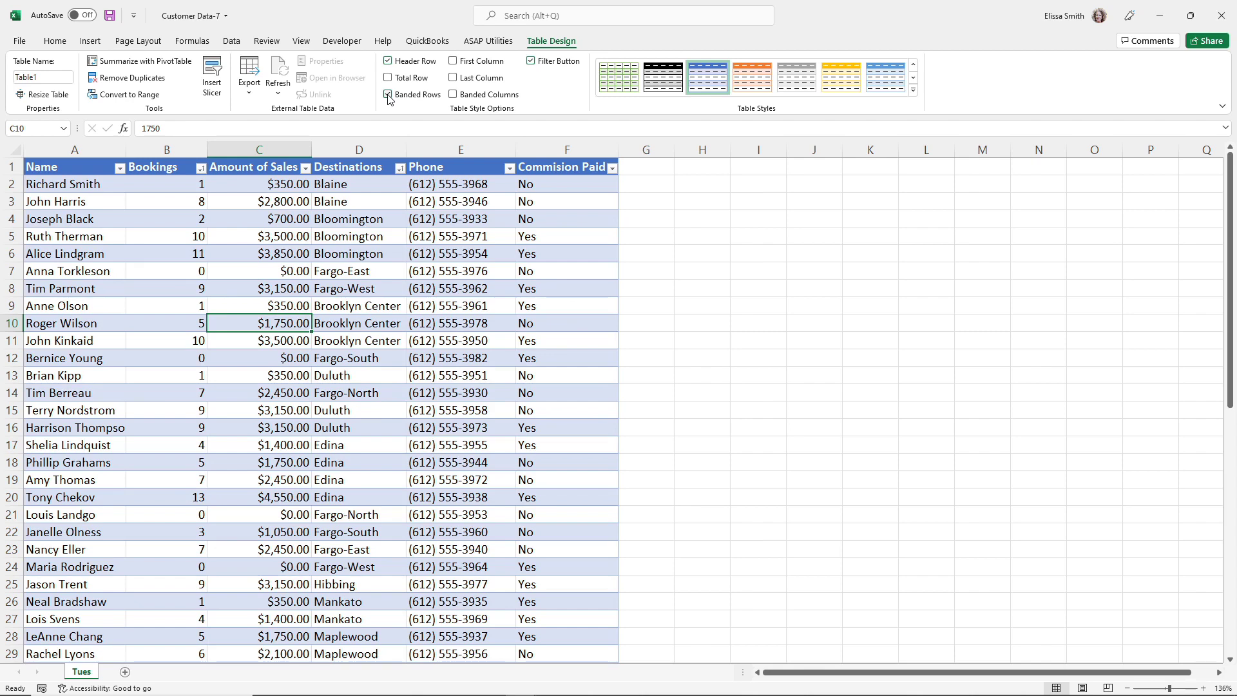
{"action": "left_click", "coordinate": [389, 96]}
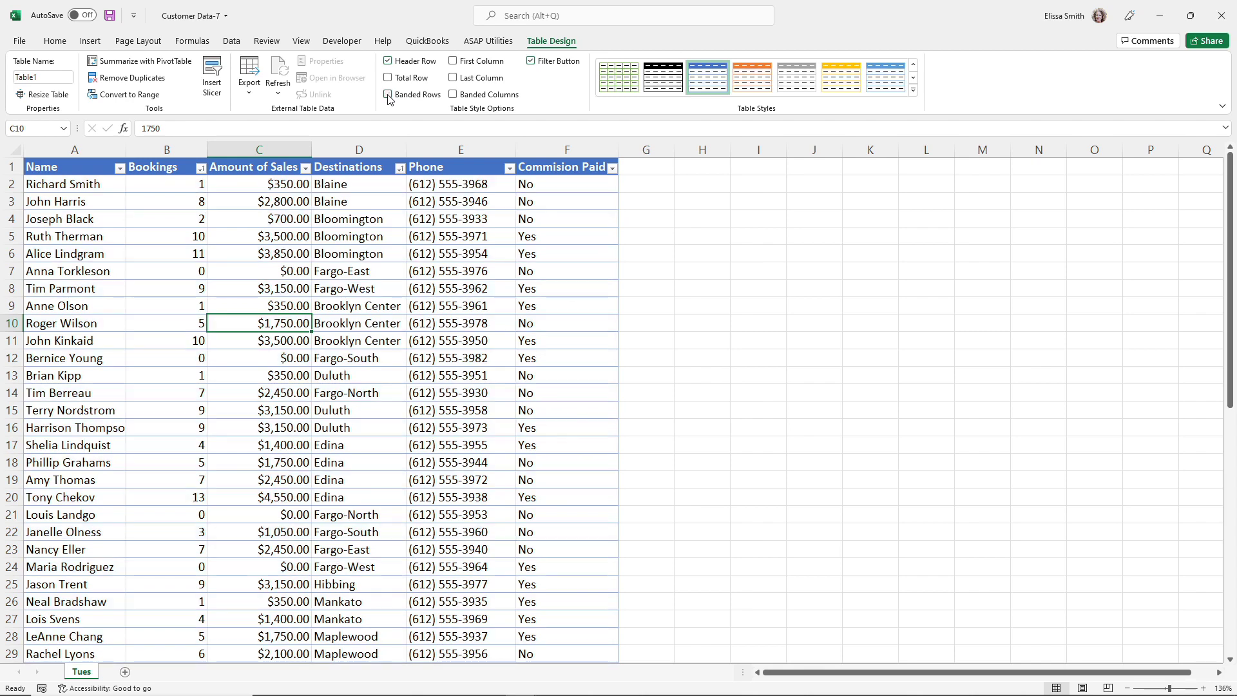
{"action": "left_click", "coordinate": [453, 96]}
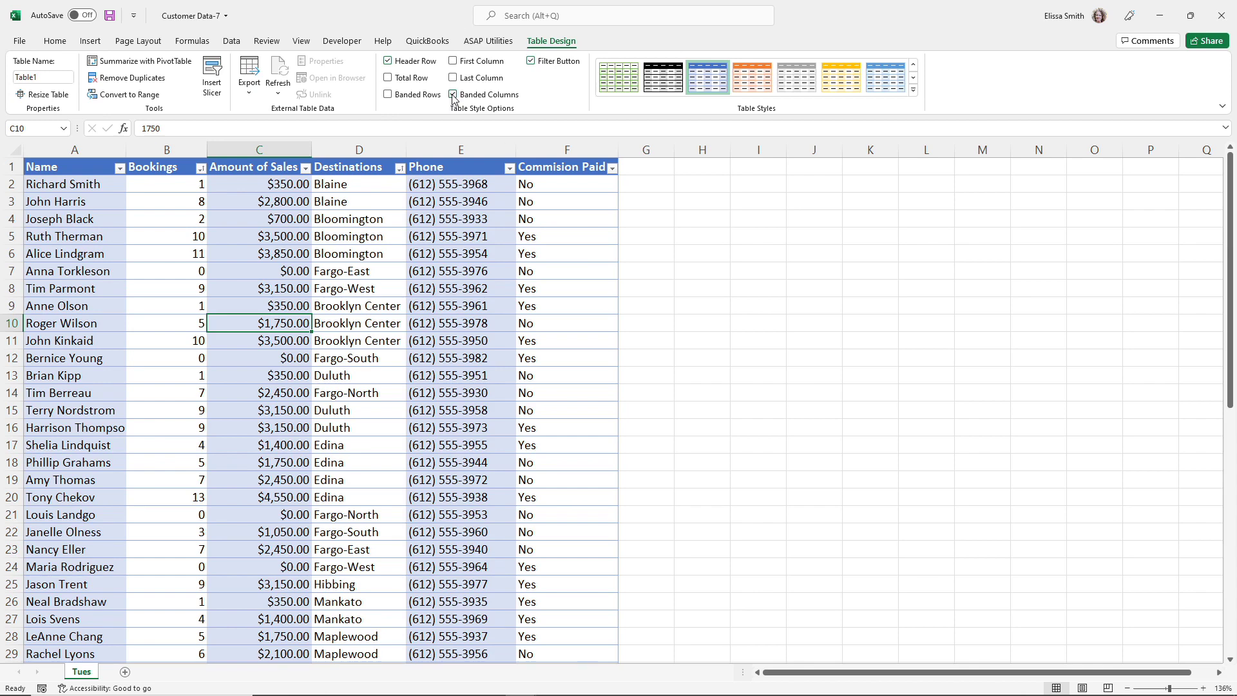
{"action": "left_click", "coordinate": [453, 96]}
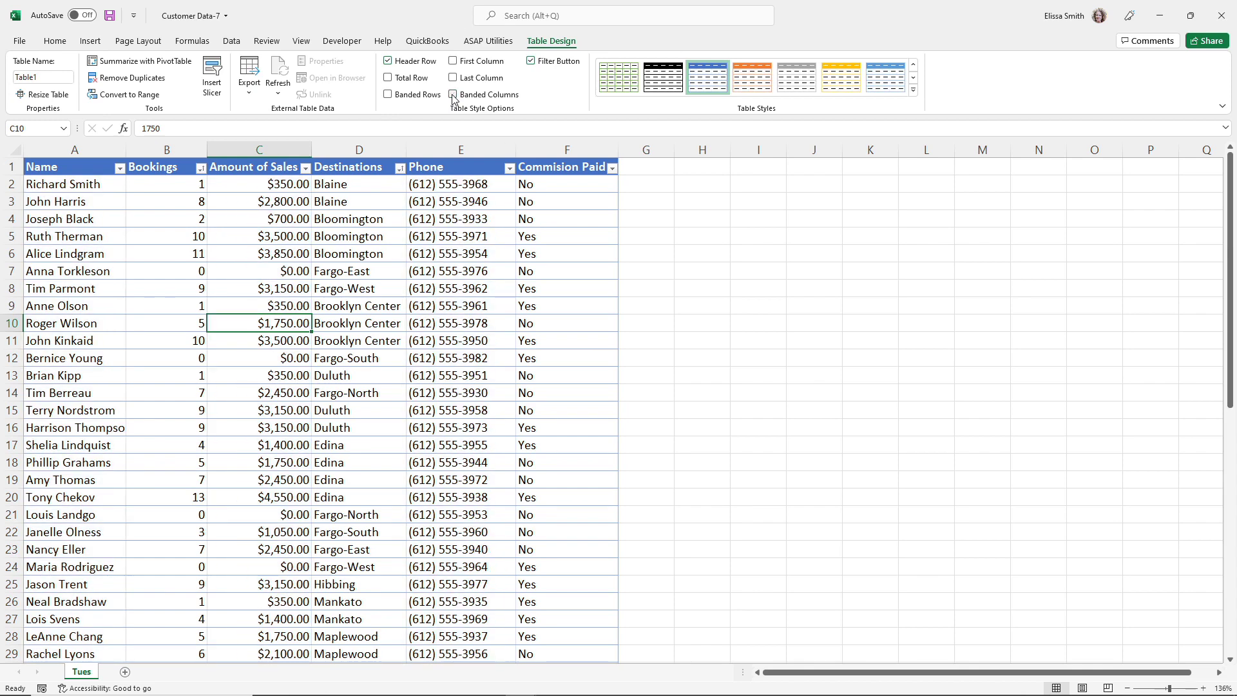
Step: Try the first column emphasis and the last column emphasis on the table, switching each off again
{"action": "left_click", "coordinate": [453, 61]}
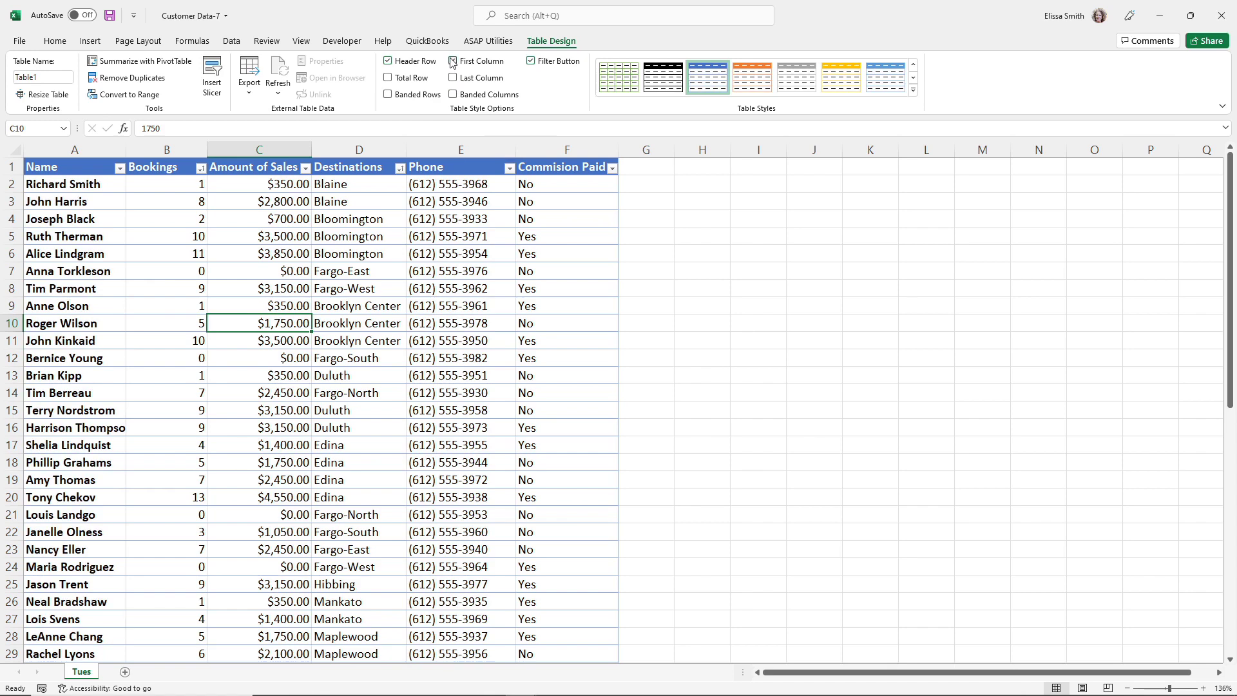
{"action": "left_click", "coordinate": [453, 61]}
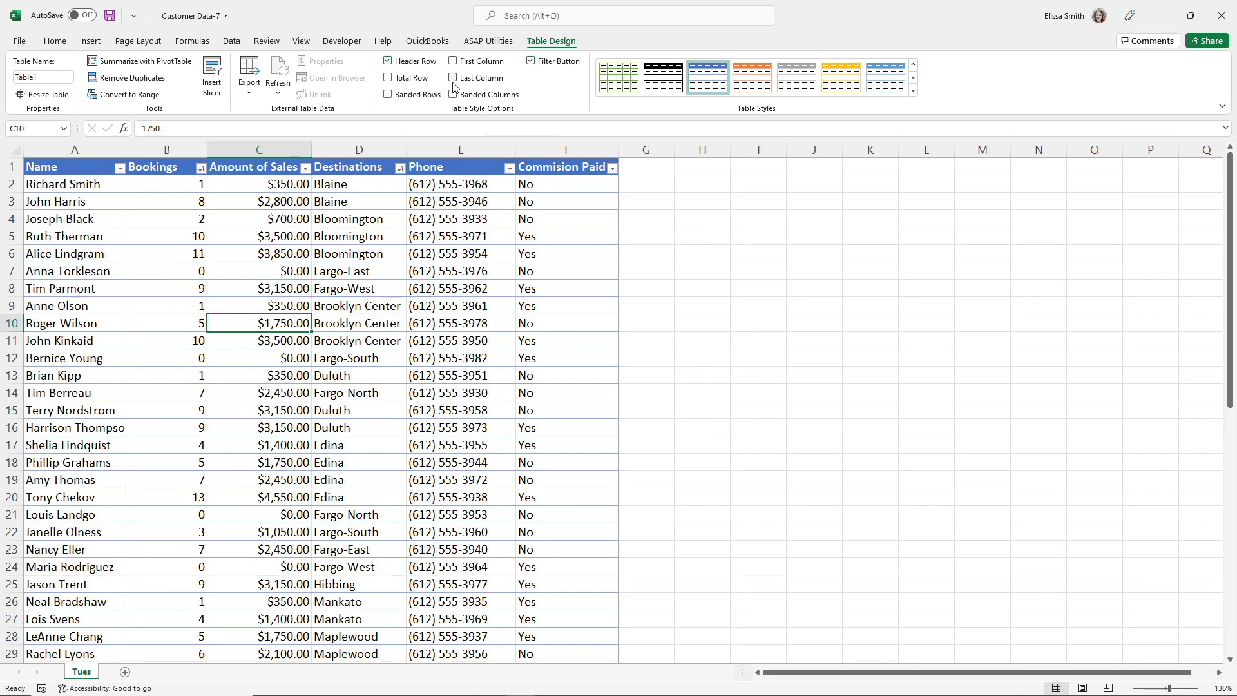
{"action": "left_click", "coordinate": [454, 78]}
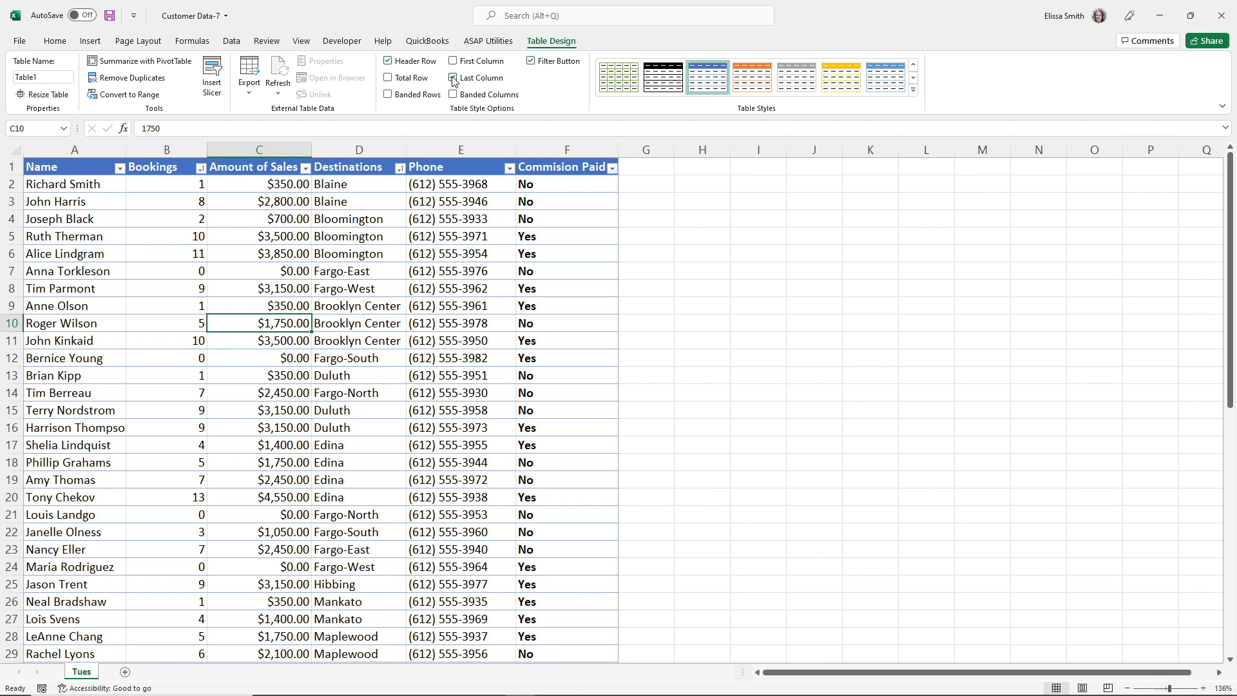
{"action": "left_click", "coordinate": [454, 78]}
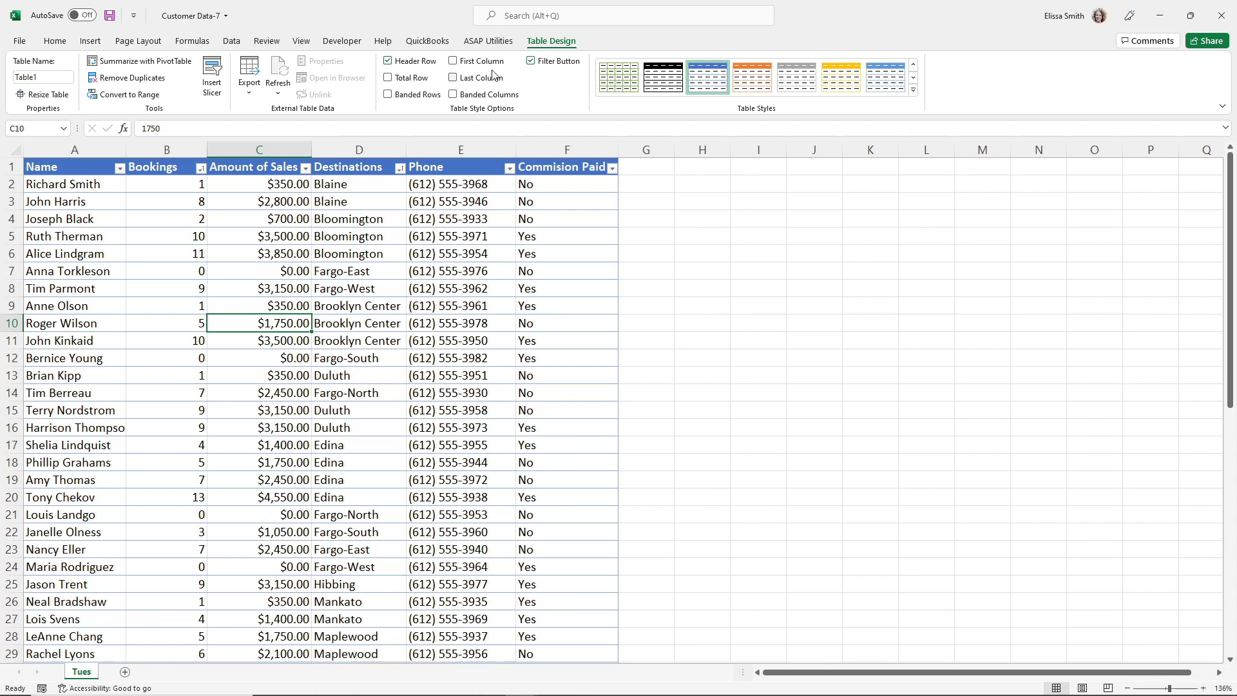
Step: Hide the filter buttons in the table's header row and show them again
{"action": "left_click", "coordinate": [531, 62]}
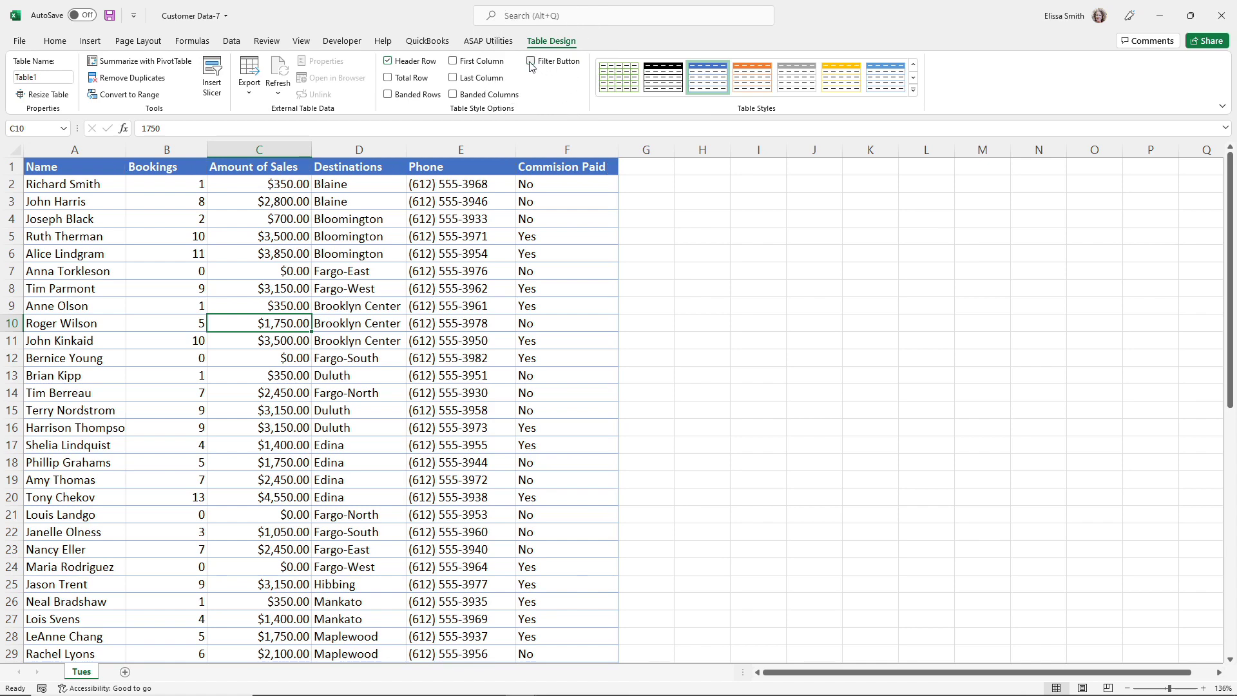
{"action": "left_click", "coordinate": [531, 62]}
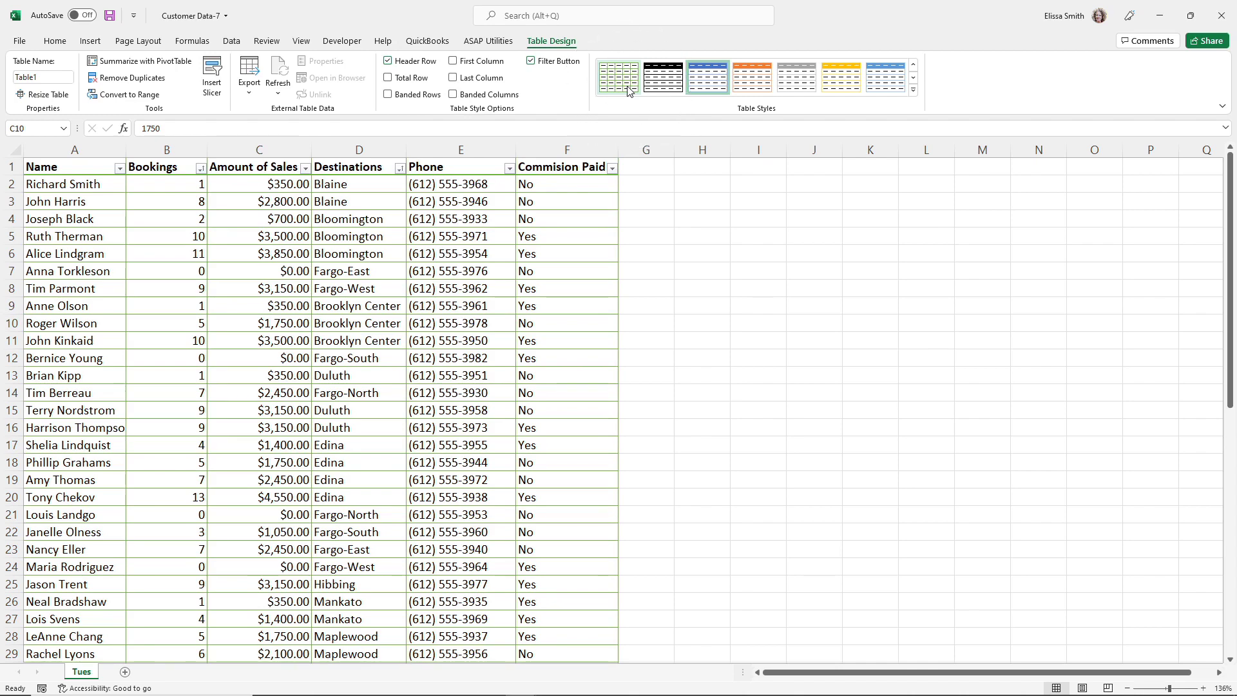
Step: Apply a gray medium table style, and replace it with the light style that has a solid green header row
{"action": "left_click", "coordinate": [914, 92]}
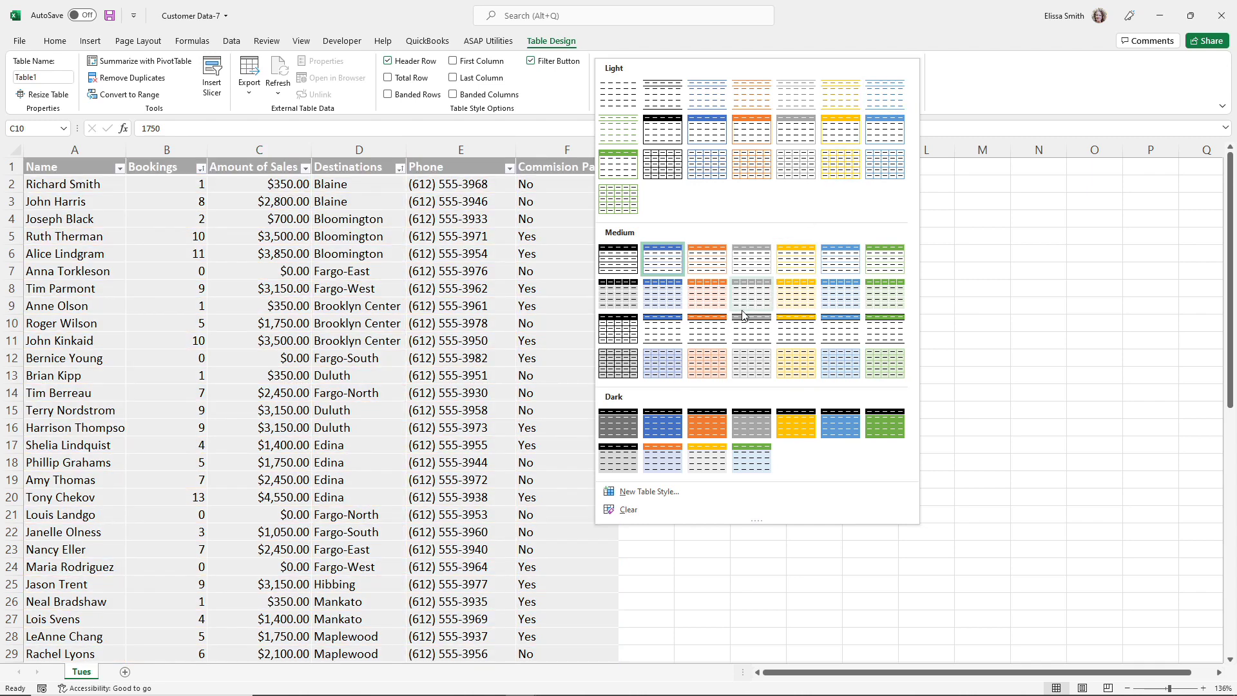
{"action": "left_click", "coordinate": [742, 313]}
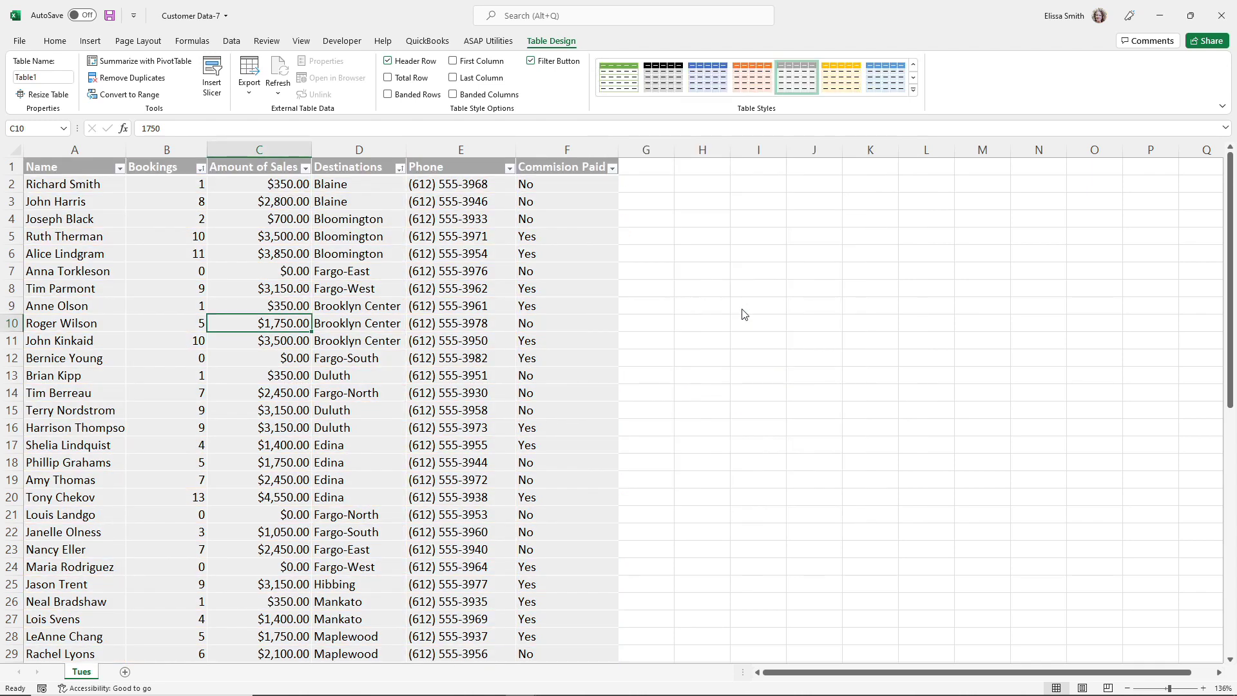
{"action": "left_click", "coordinate": [914, 92]}
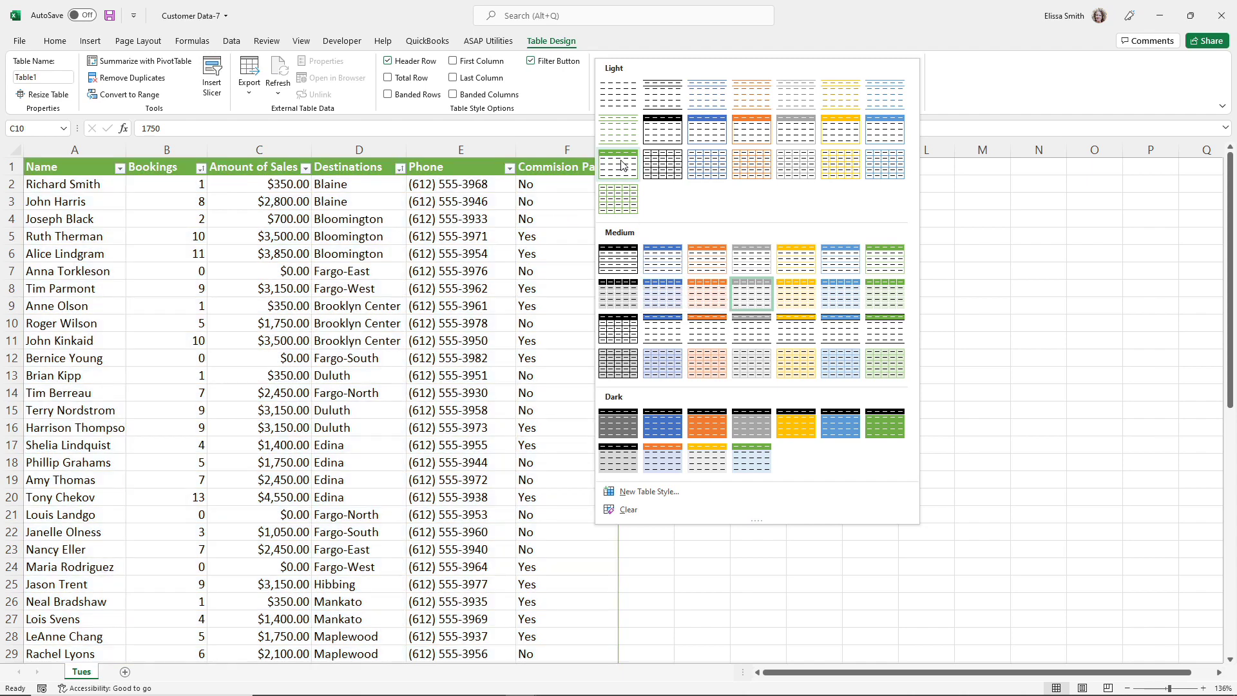
{"action": "left_click", "coordinate": [621, 165]}
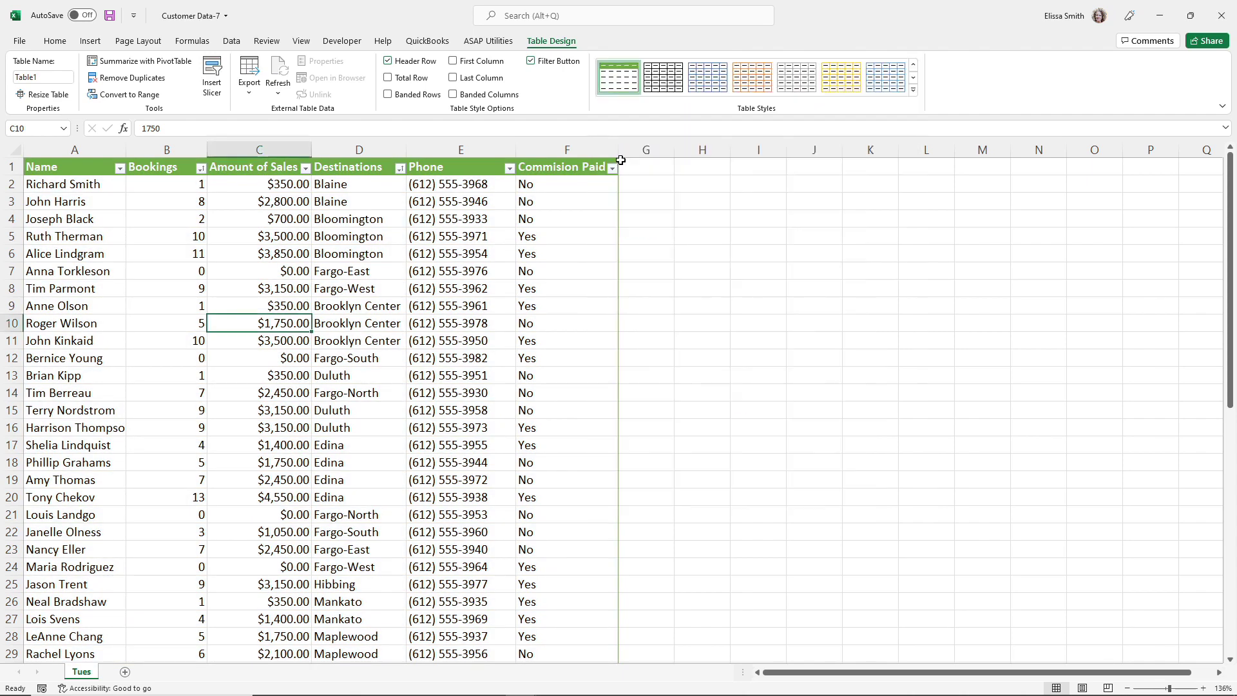
{"action": "left_click", "coordinate": [462, 290]}
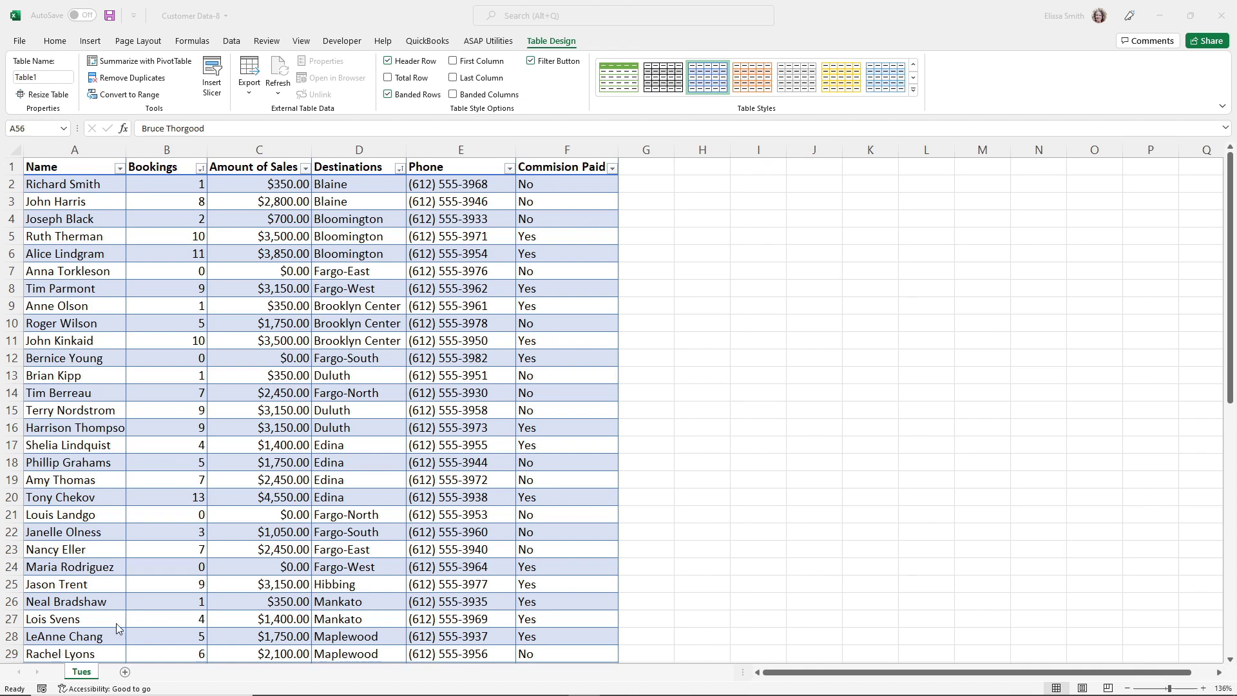
Step: Add a total row below the last record of the table
{"action": "scroll", "coordinate": [161, 521], "scroll_direction": "down", "scroll_amount": 5}
{"action": "scroll", "coordinate": [160, 522], "scroll_direction": "down", "scroll_amount": 5}
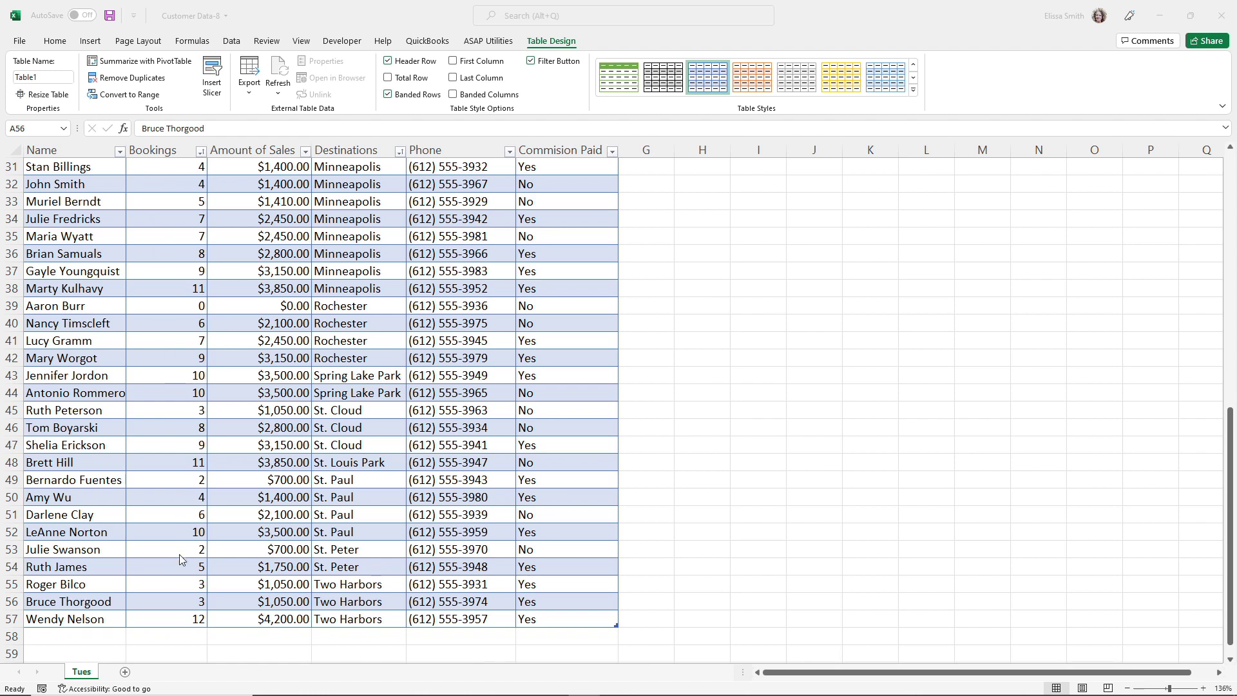
{"action": "key", "text": "ctrl"}
{"action": "key", "text": "F2"}
{"action": "left_click", "coordinate": [151, 411]}
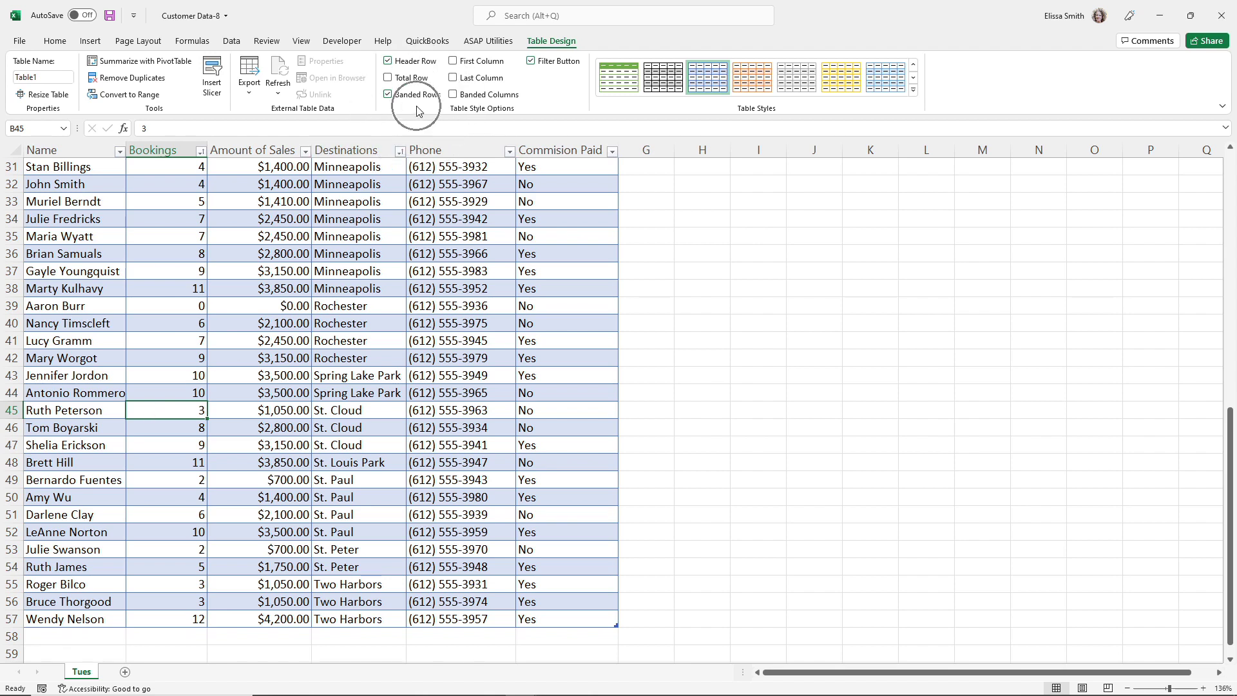
{"action": "left_click", "coordinate": [387, 78]}
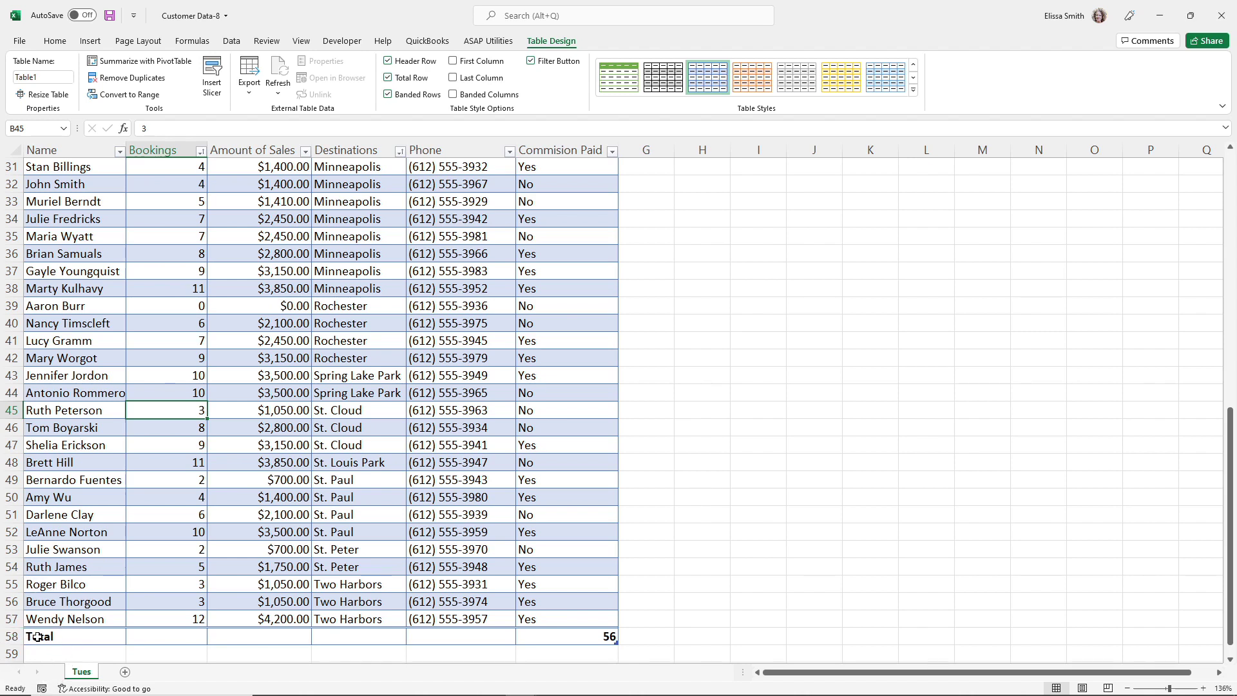
Step: Review the summary functions for the Commision Paid total cell and choose Count
{"action": "left_click", "coordinate": [573, 632]}
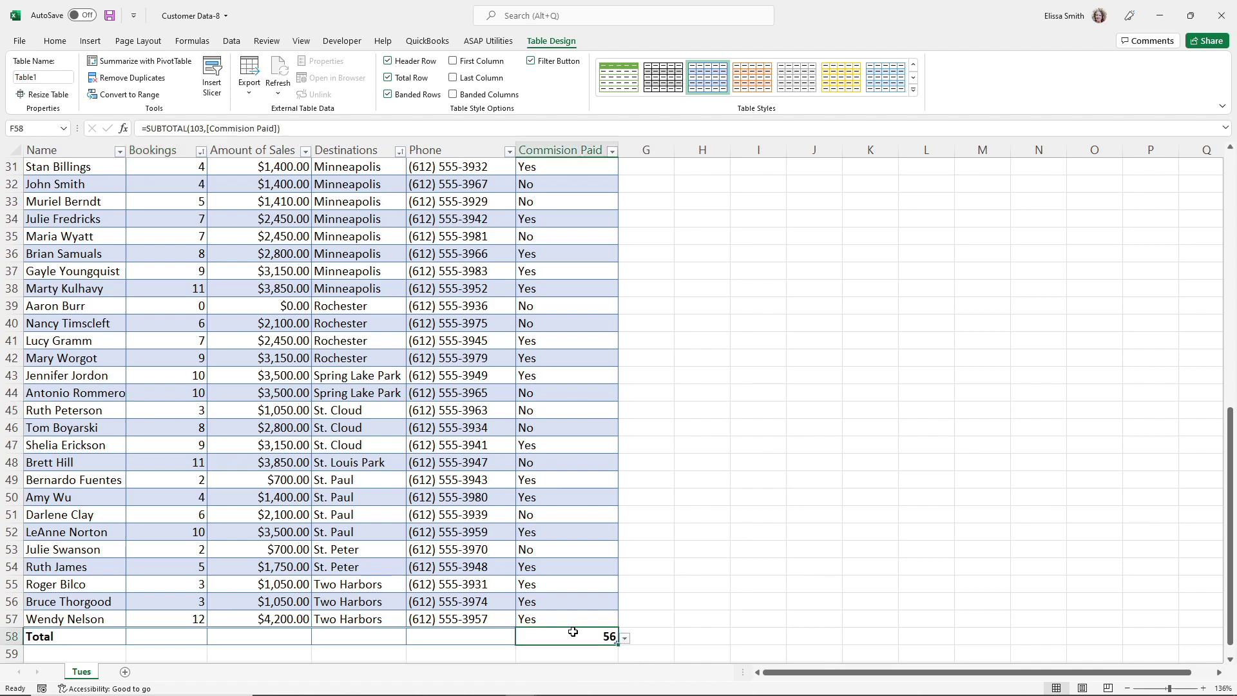
{"action": "left_click", "coordinate": [625, 640]}
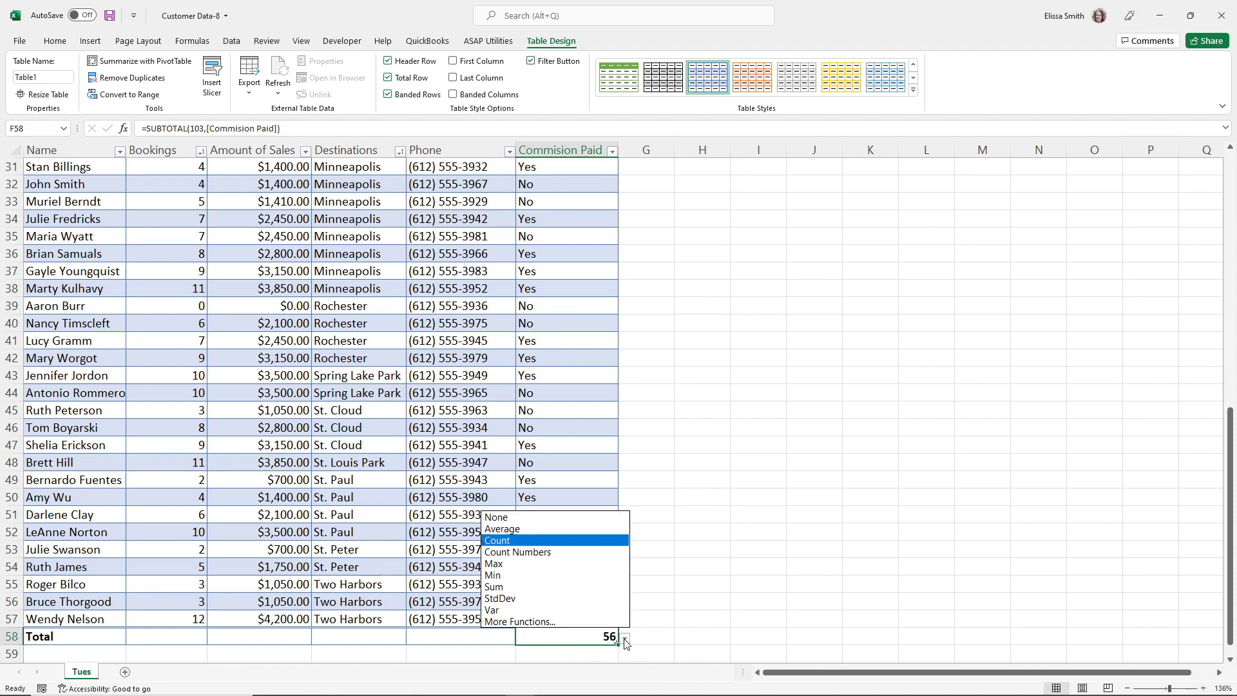
{"action": "left_click", "coordinate": [525, 545]}
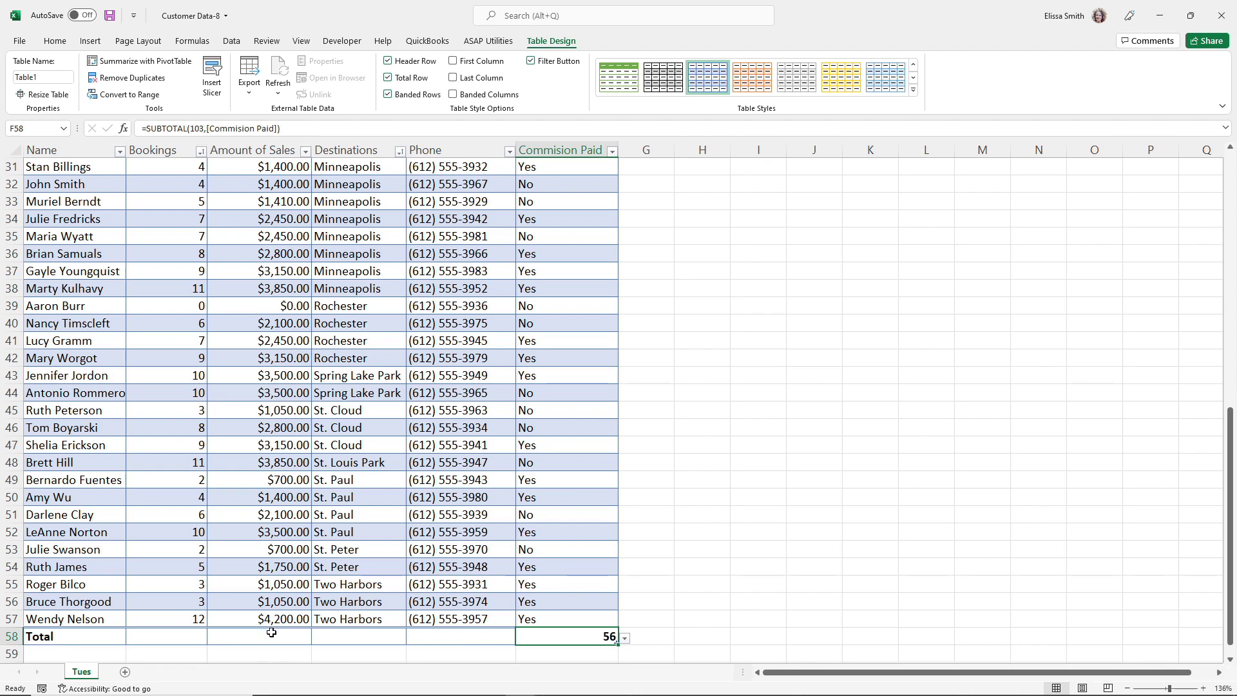
Step: Set the total row to show the Average of Amount of Sales and the Sum of Bookings
{"action": "left_click", "coordinate": [272, 633]}
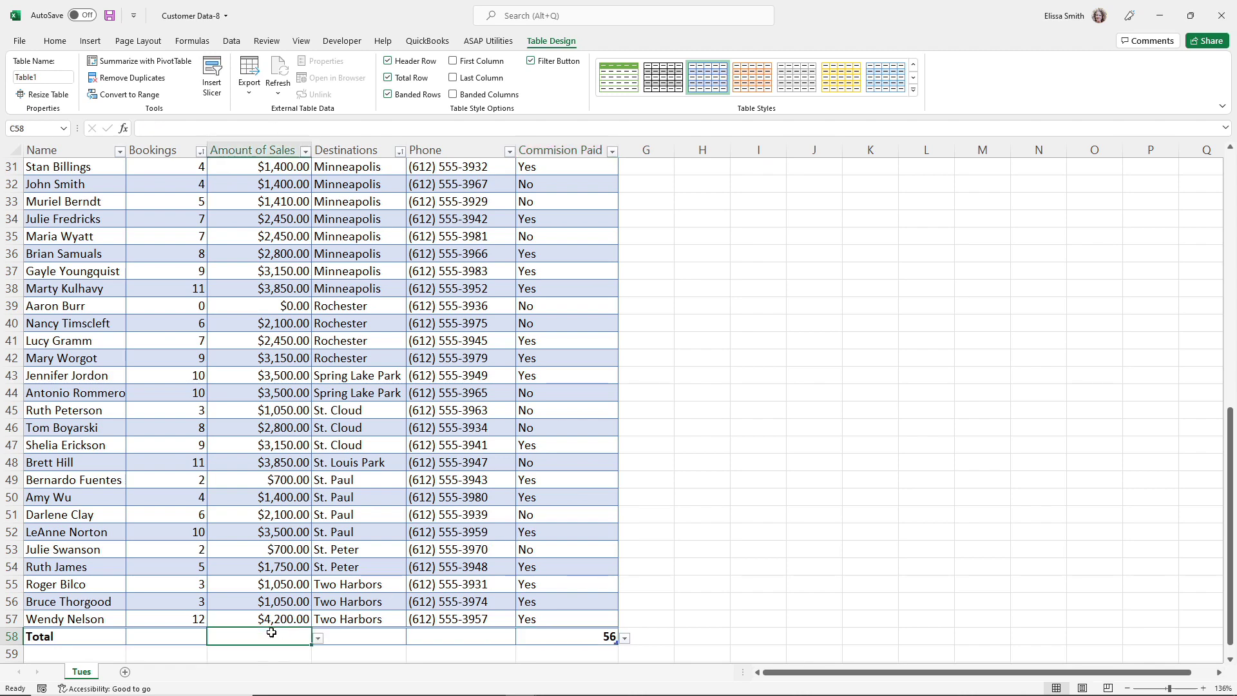
{"action": "left_click", "coordinate": [318, 639]}
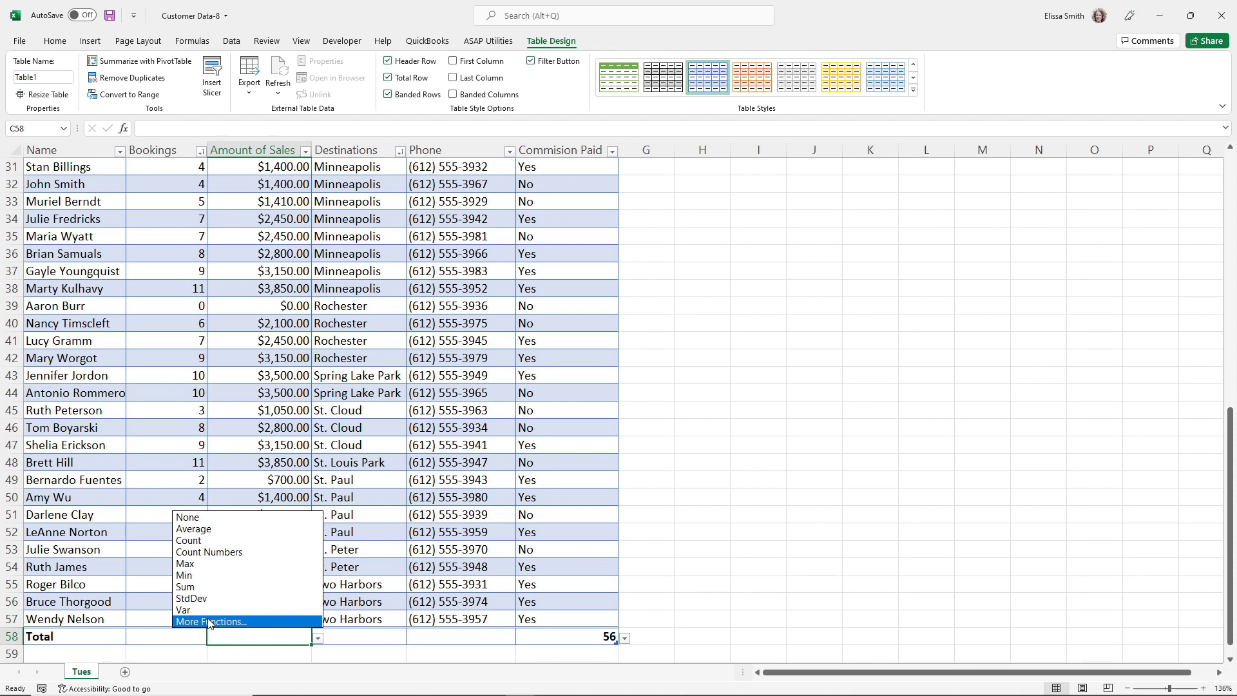
{"action": "left_click", "coordinate": [195, 529]}
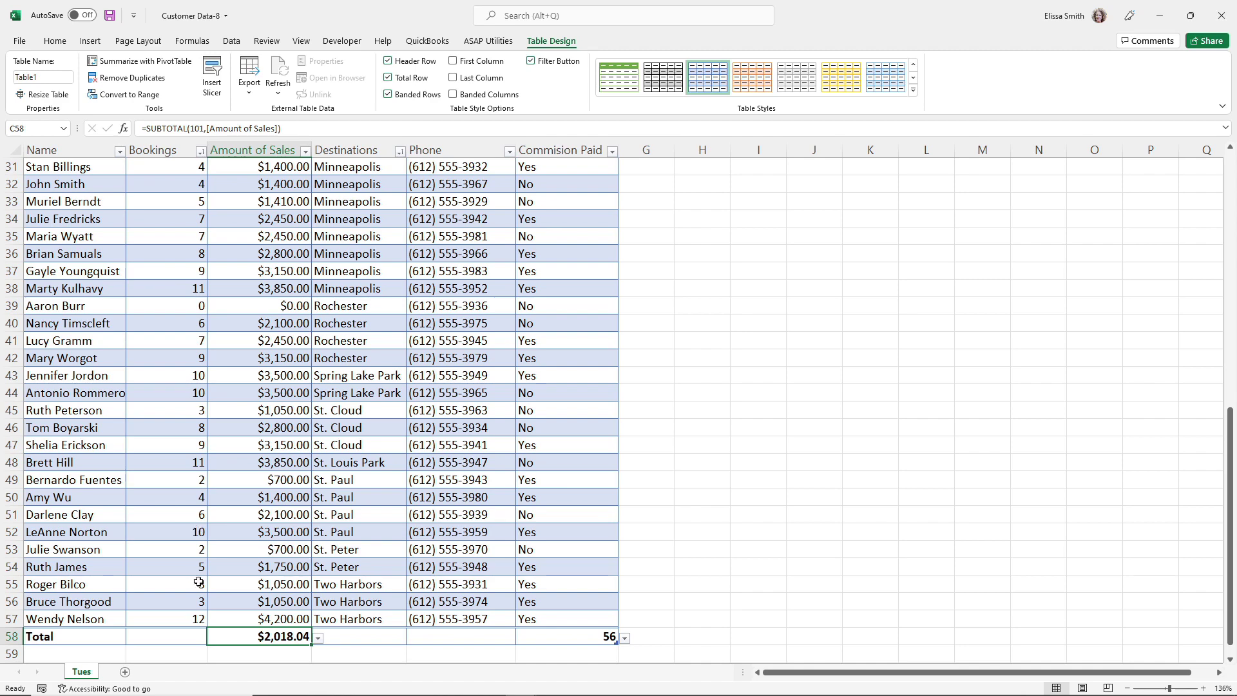
{"action": "left_click", "coordinate": [169, 636]}
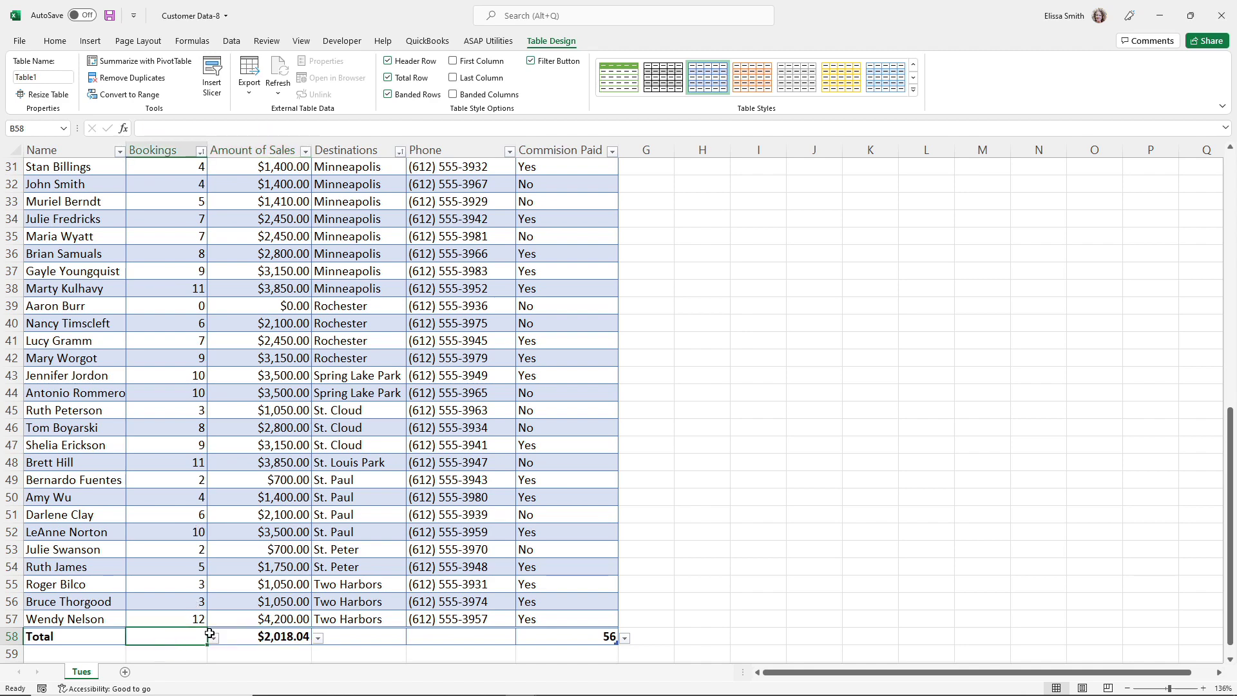
{"action": "left_click", "coordinate": [213, 638]}
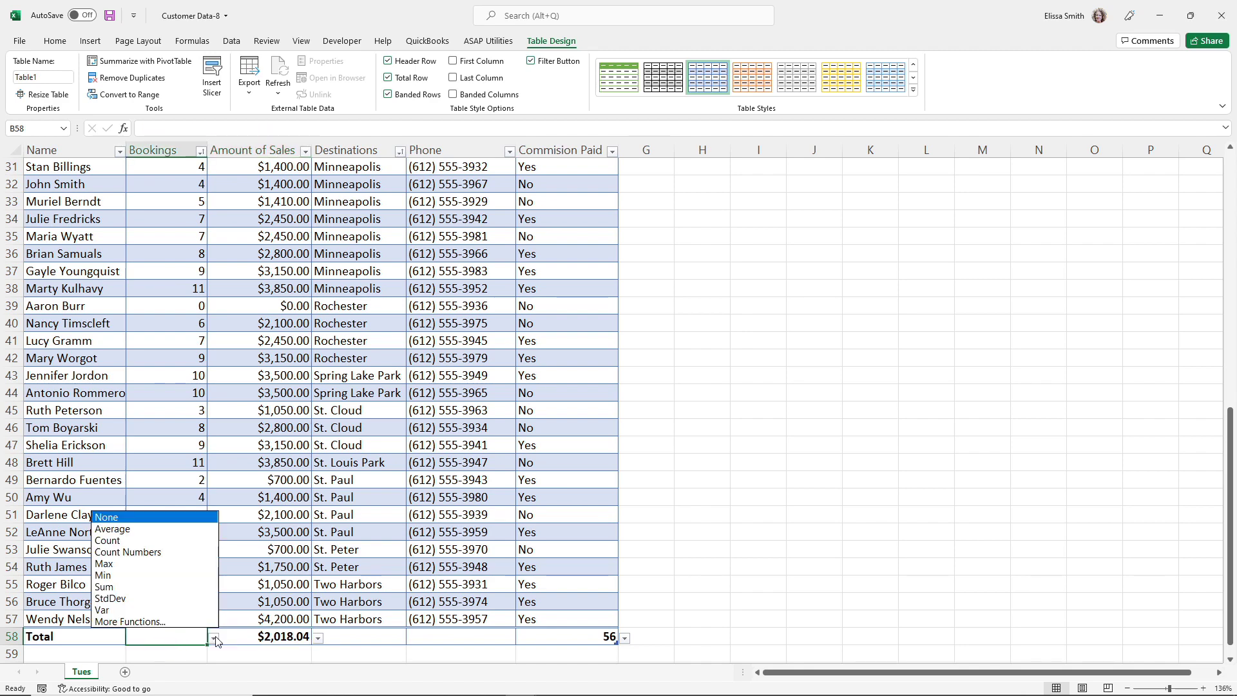
{"action": "left_click", "coordinate": [131, 587]}
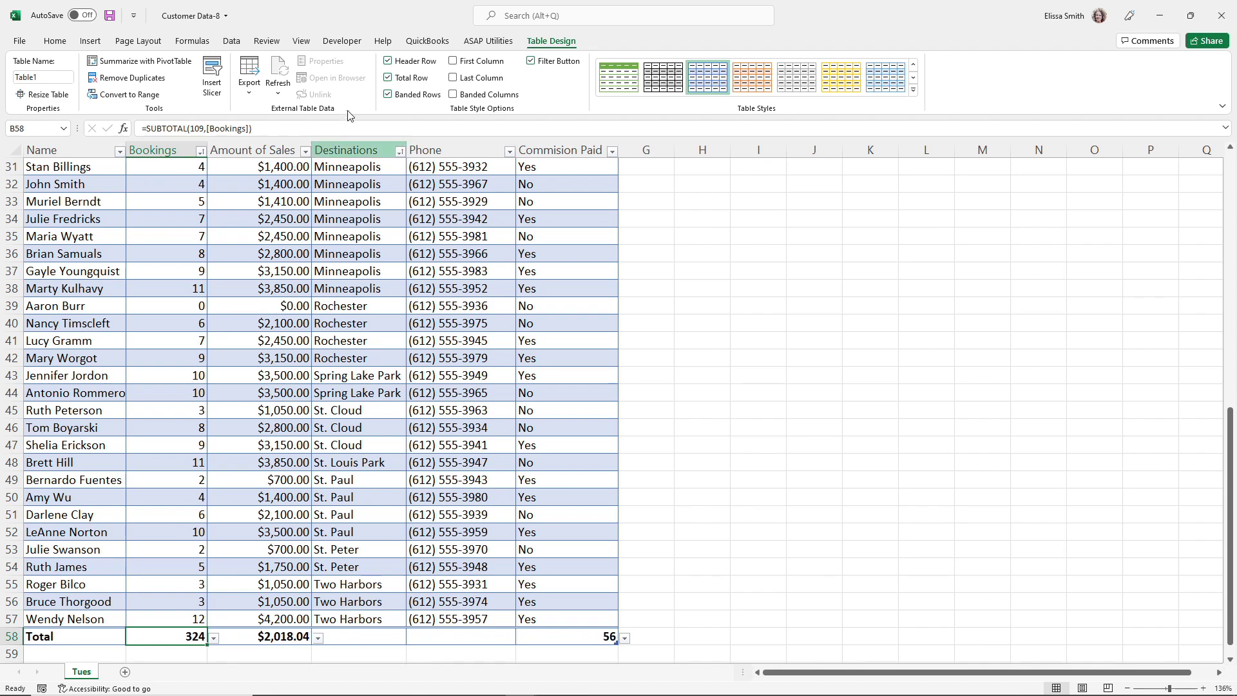
Step: Toggle the total row off and on, and leave it hidden
{"action": "left_click", "coordinate": [388, 79]}
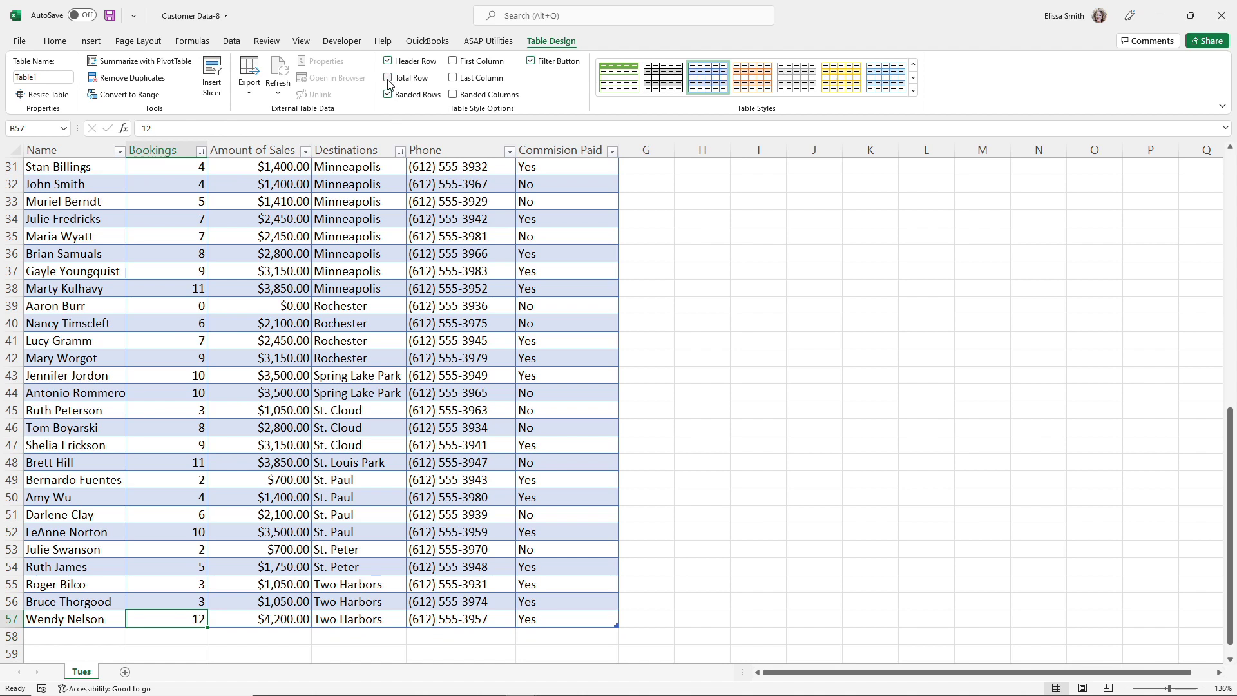
{"action": "left_click", "coordinate": [390, 78]}
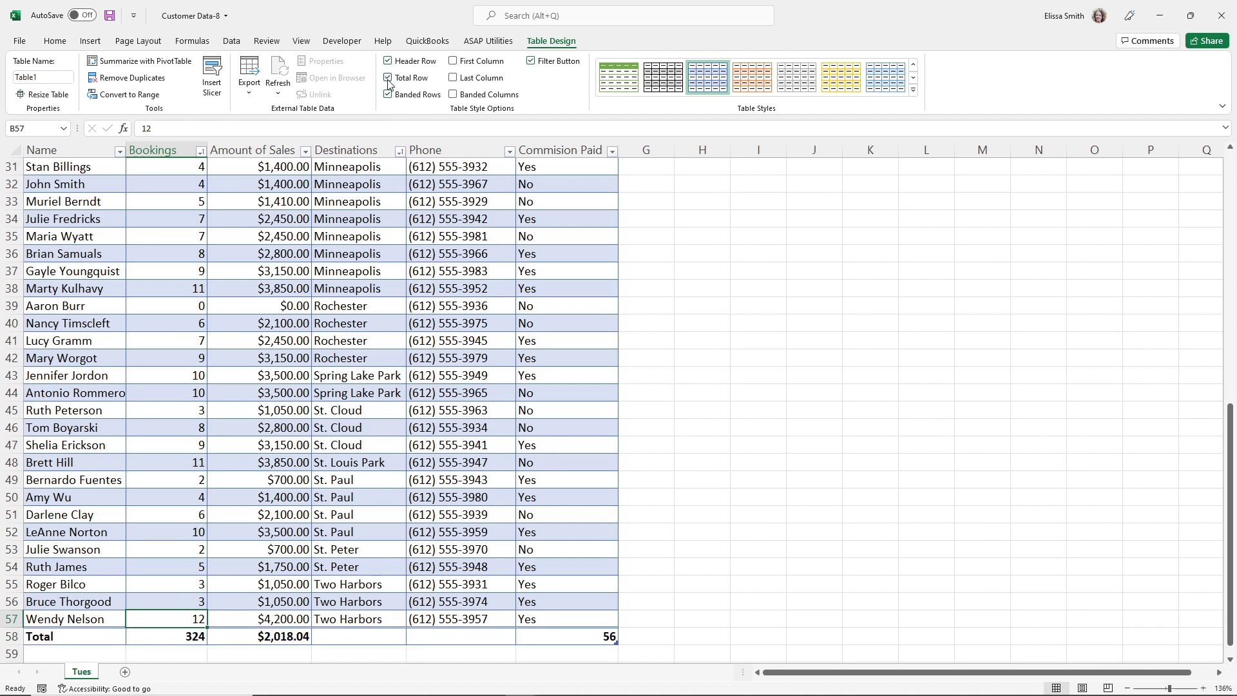
{"action": "left_click", "coordinate": [390, 82]}
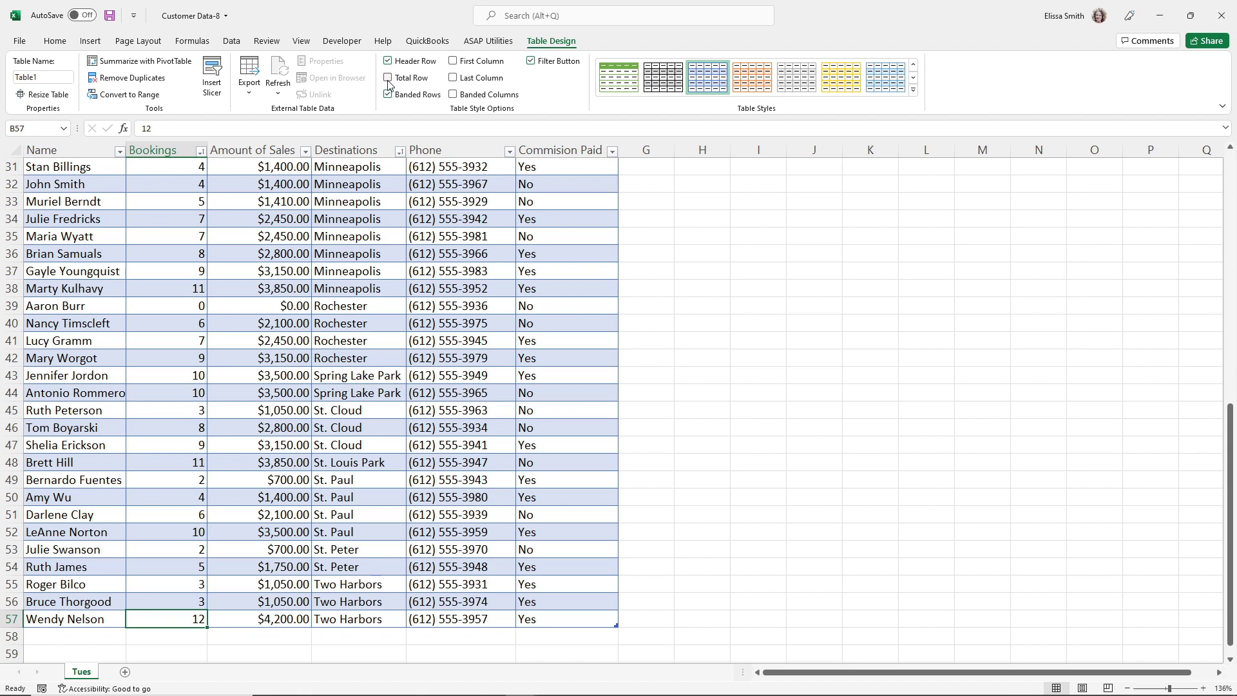
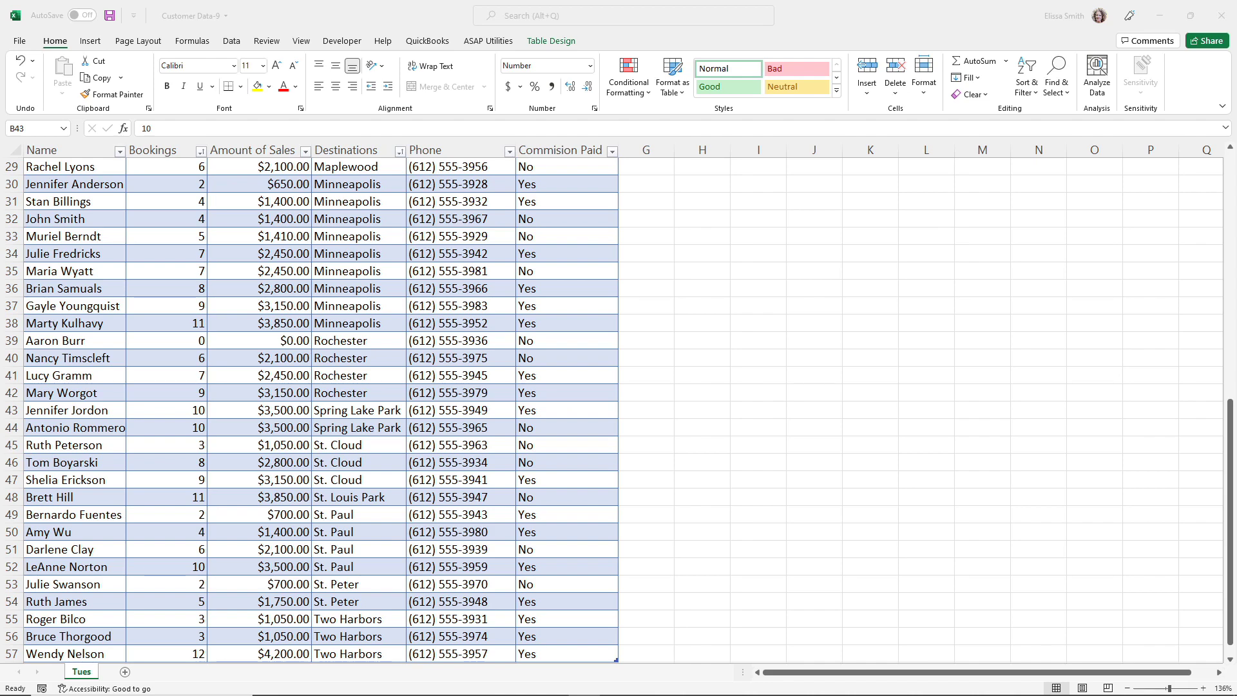
Step: Add a blank record after the table's last row and extend the table through row 60
{"action": "scroll", "coordinate": [114, 439], "scroll_direction": "down", "scroll_amount": 5}
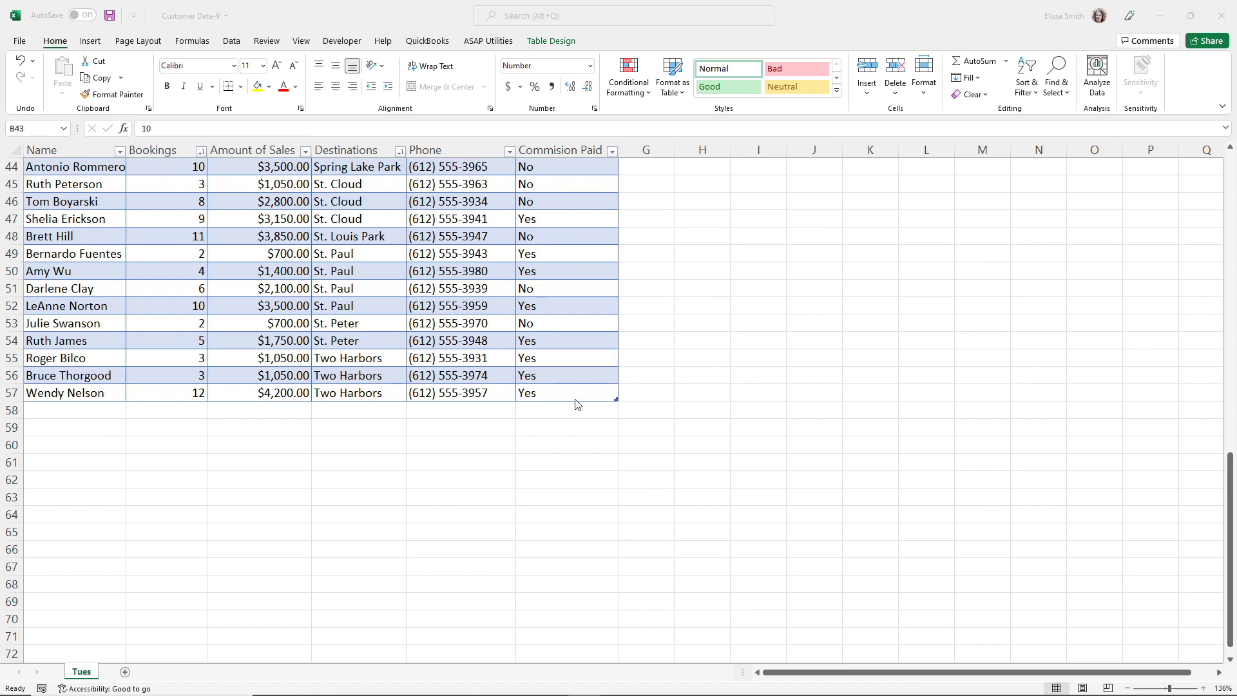
{"action": "left_click", "coordinate": [558, 391]}
{"action": "left_click", "coordinate": [558, 391]}
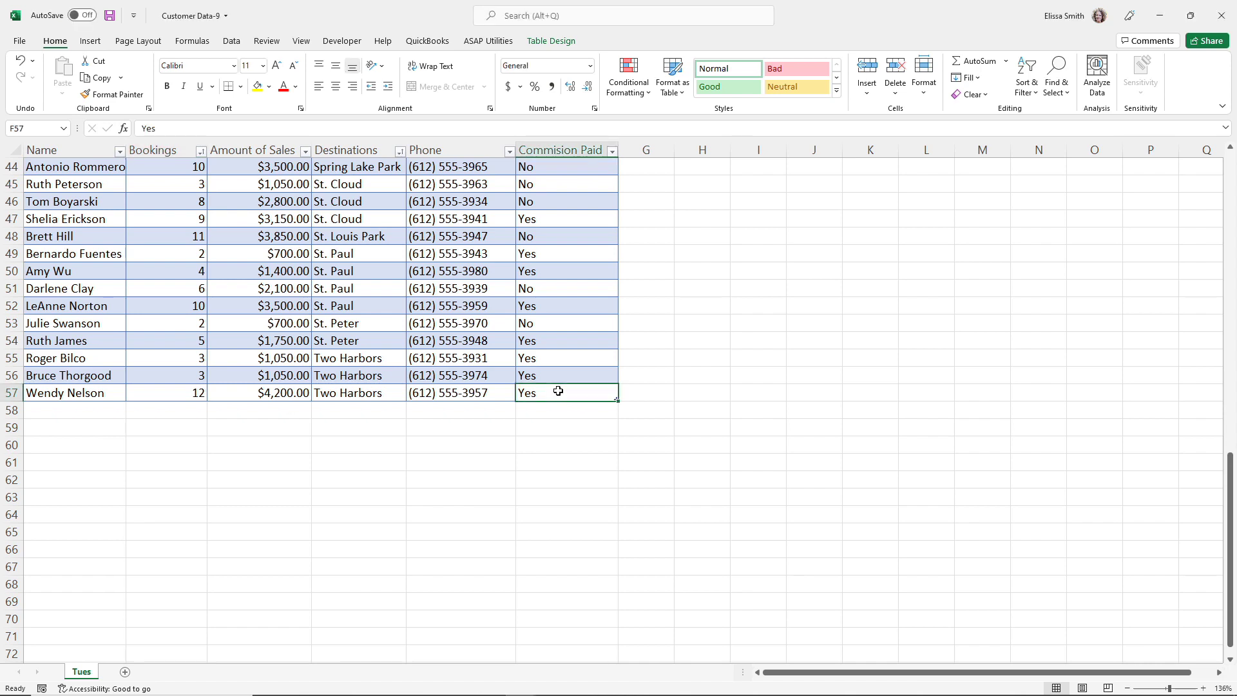
{"action": "key", "text": "Tab"}
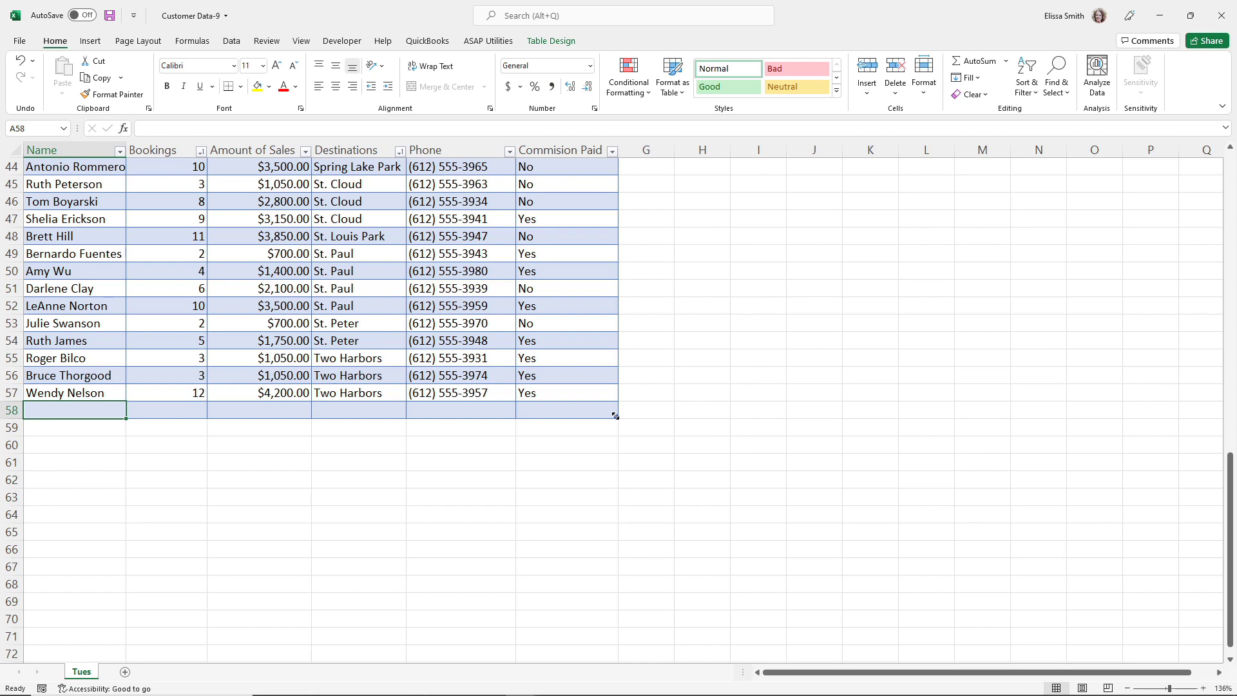
{"action": "left_click_drag", "start_coordinate": [615, 416], "coordinate": [622, 453]}
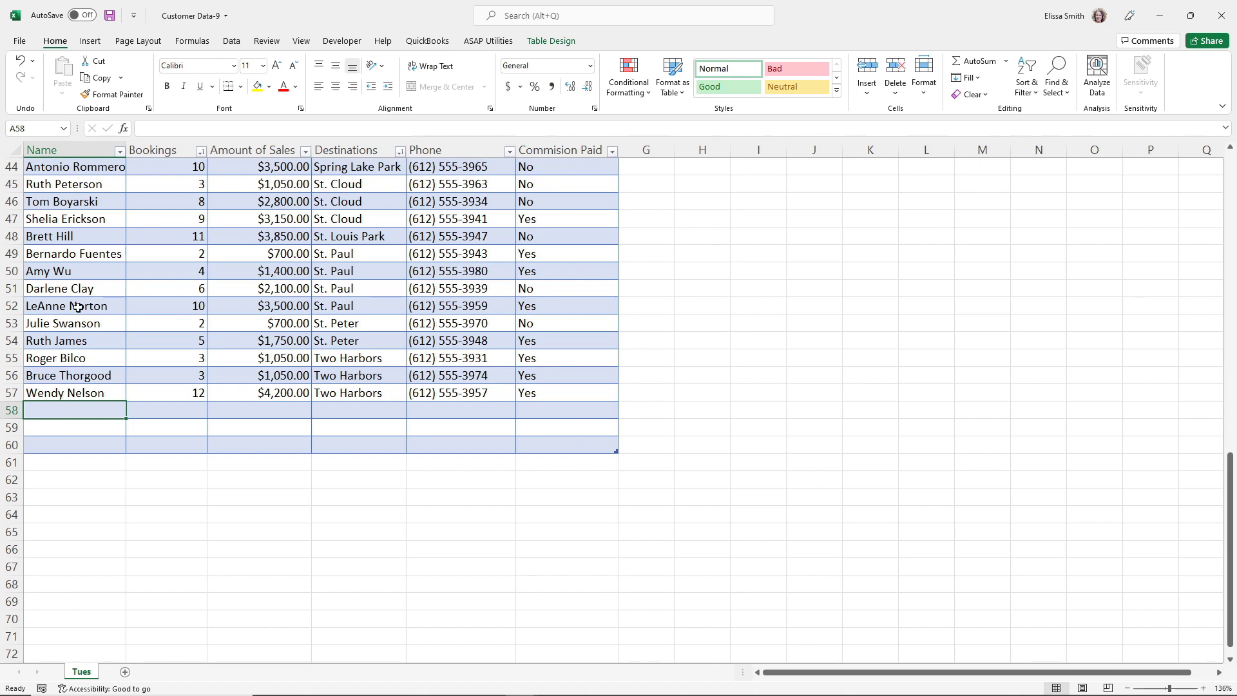
Step: Insert a blank row at row 54 and a blank column before Bookings
{"action": "right_click", "coordinate": [14, 341]}
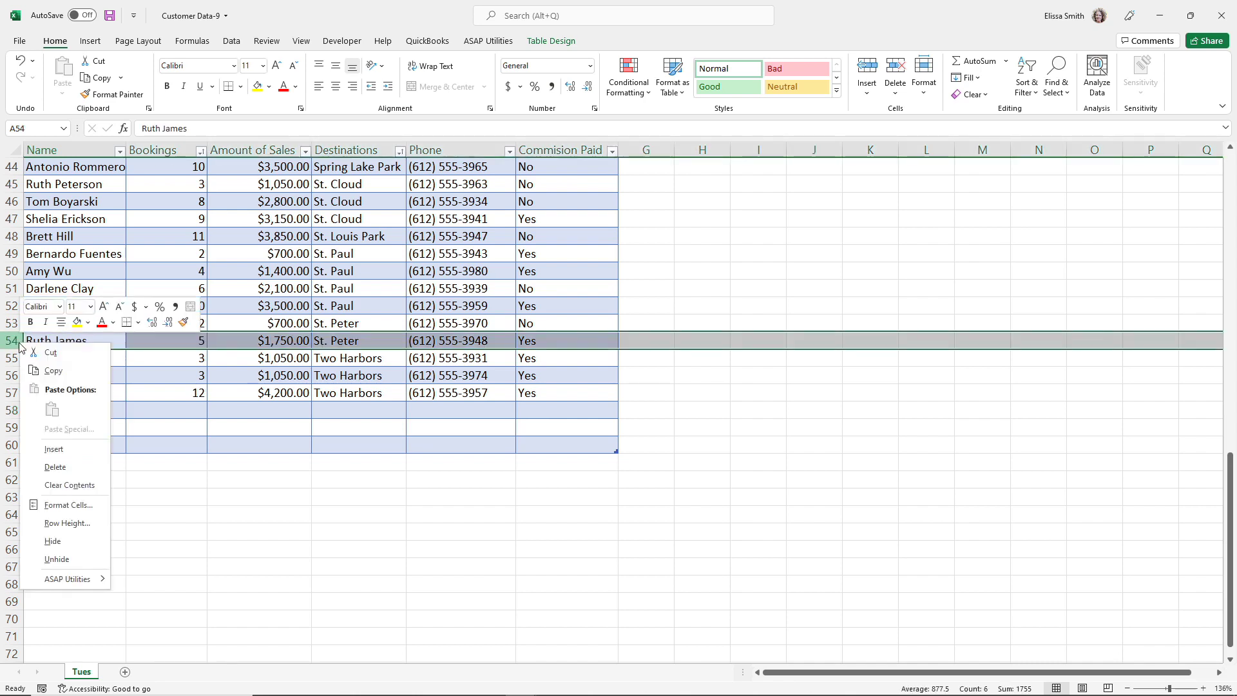
{"action": "left_click", "coordinate": [53, 451]}
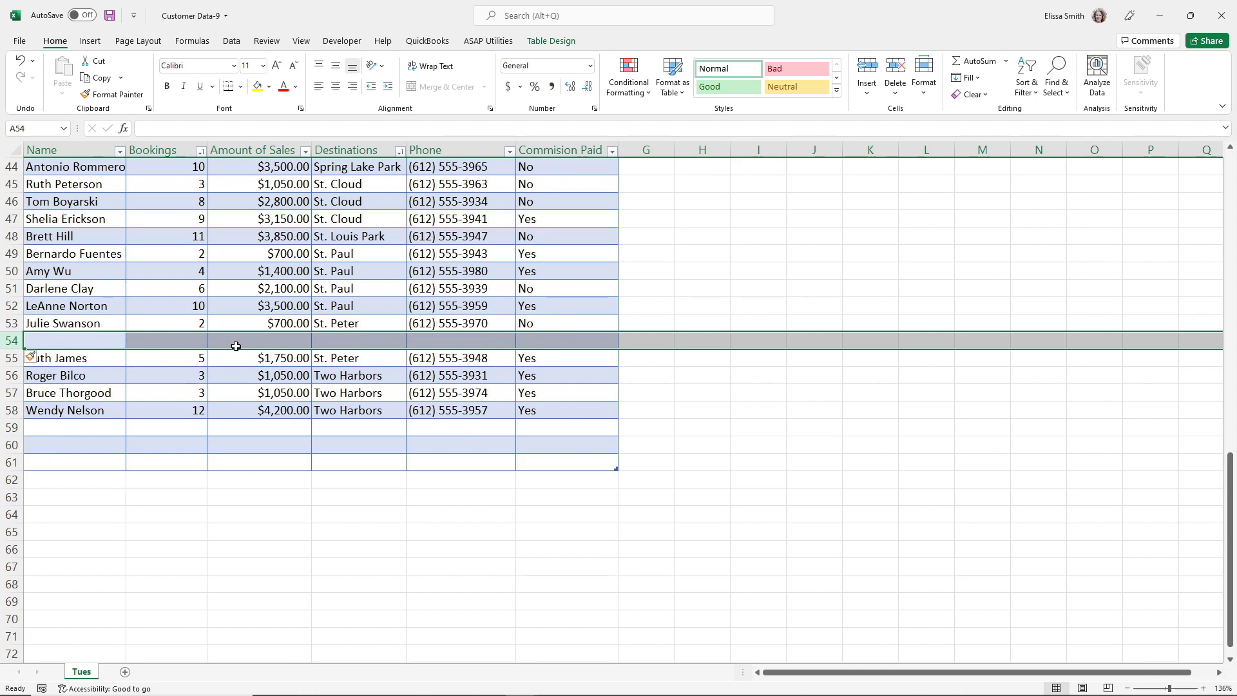
{"action": "right_click", "coordinate": [163, 148]}
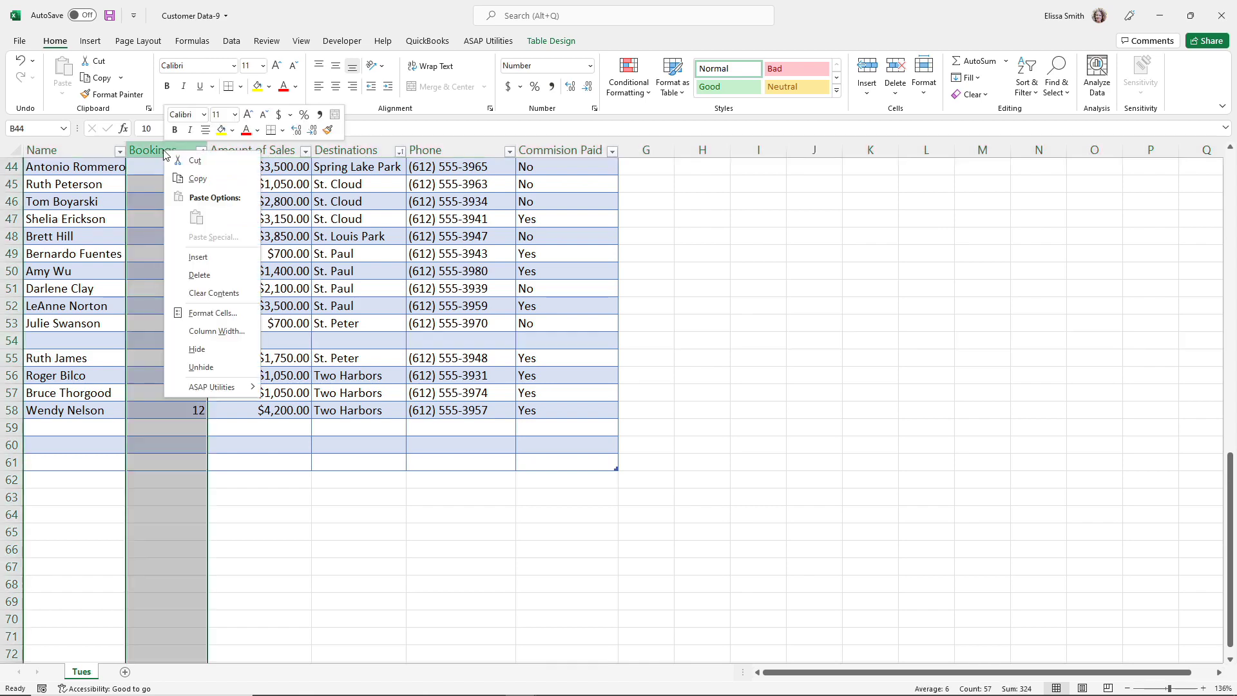
{"action": "left_click", "coordinate": [199, 257]}
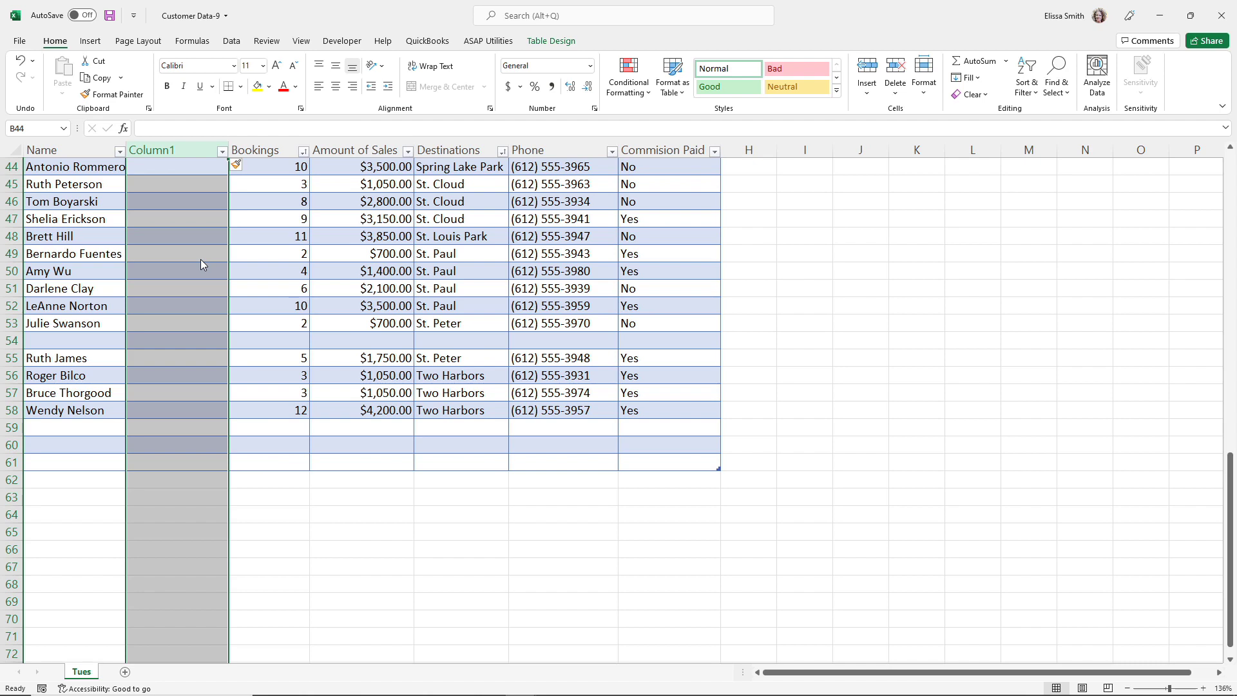
Step: Delete the blank column before Bookings and the blank row 54
{"action": "left_click", "coordinate": [172, 149]}
{"action": "right_click", "coordinate": [173, 149]}
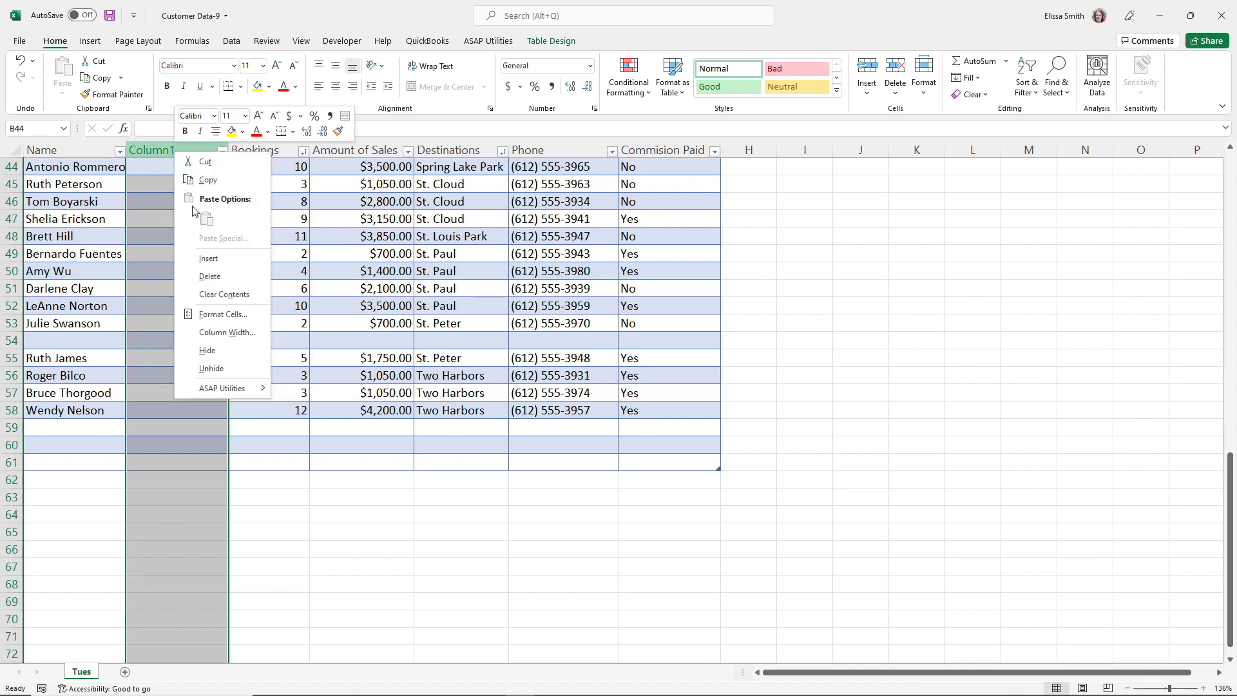
{"action": "left_click", "coordinate": [202, 276]}
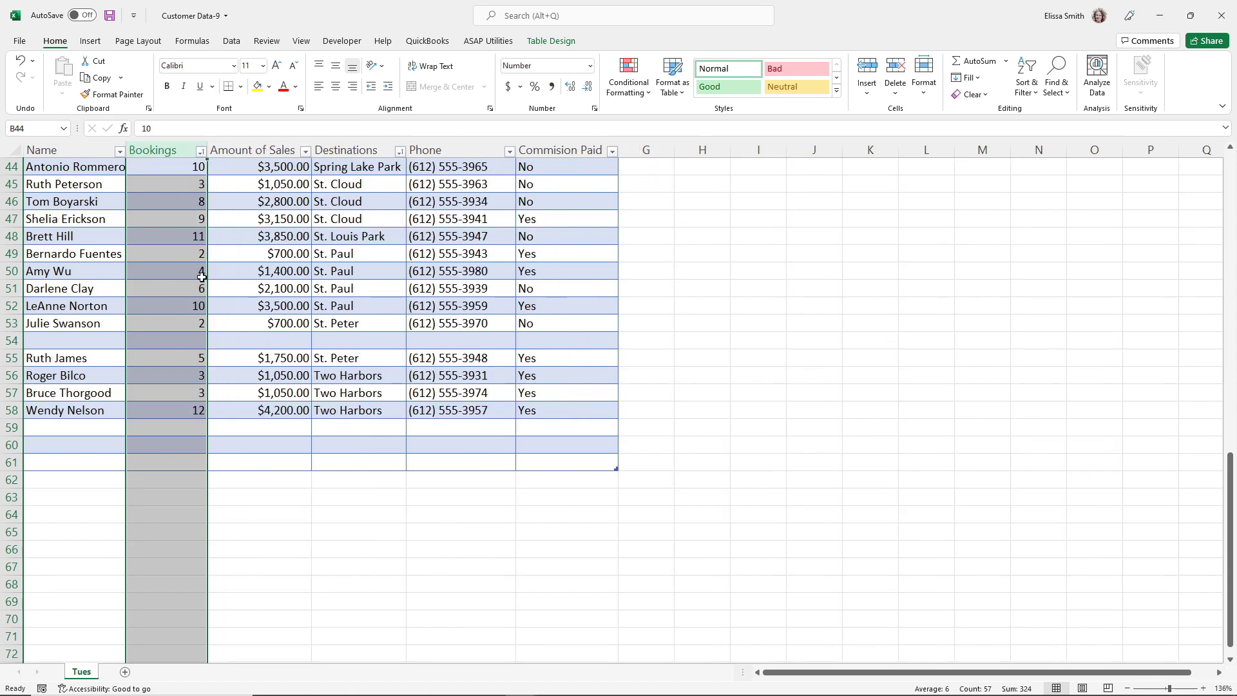
{"action": "right_click", "coordinate": [12, 340]}
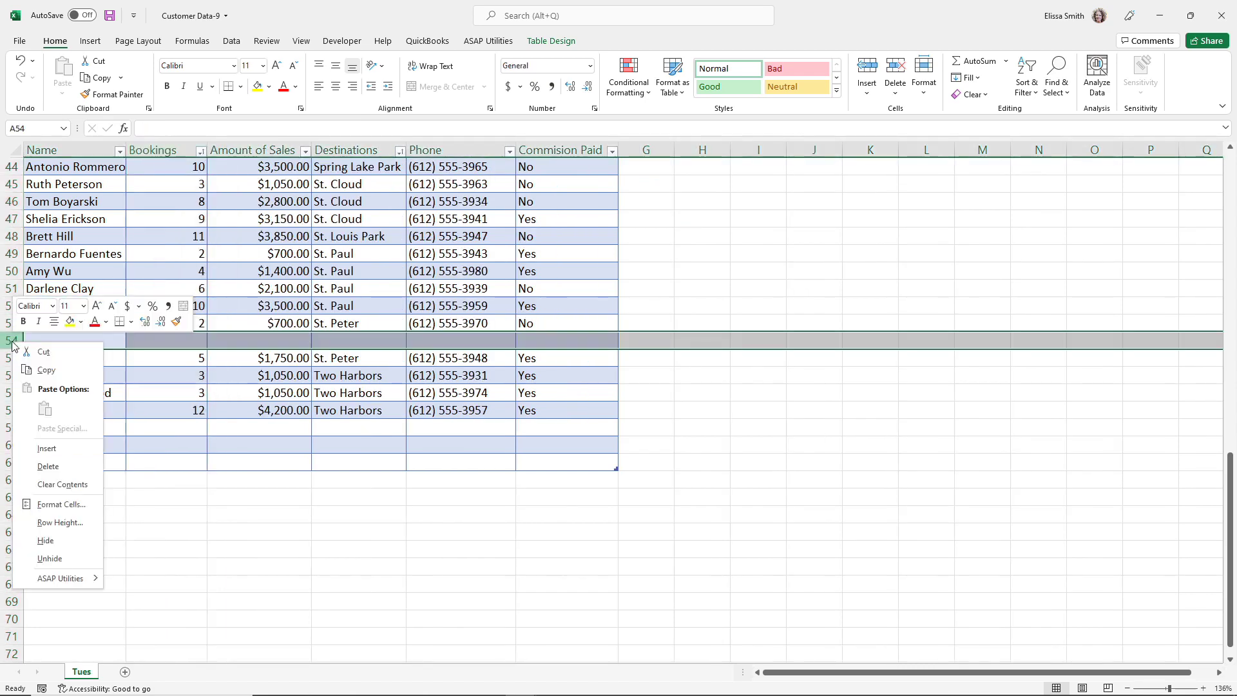
{"action": "left_click", "coordinate": [40, 468]}
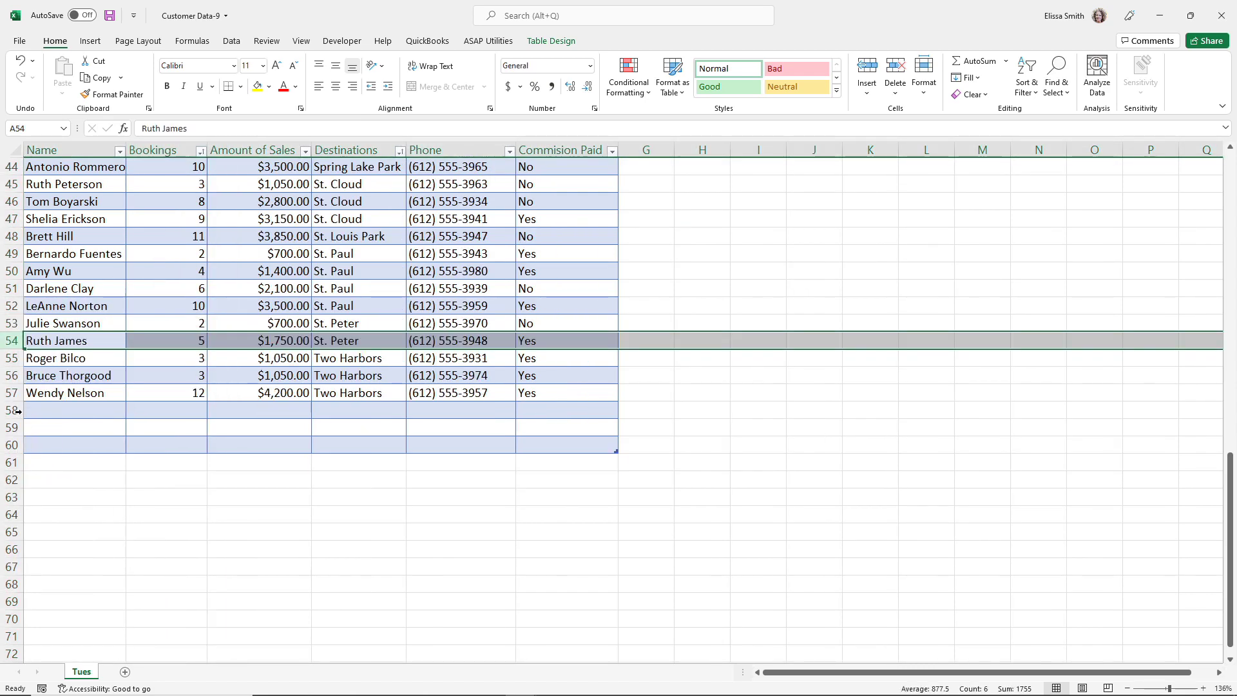
Step: Delete the three empty rows 58 to 60 at the end of the table
{"action": "left_click_drag", "start_coordinate": [12, 410], "coordinate": [21, 448]}
{"action": "right_click", "coordinate": [20, 447]}
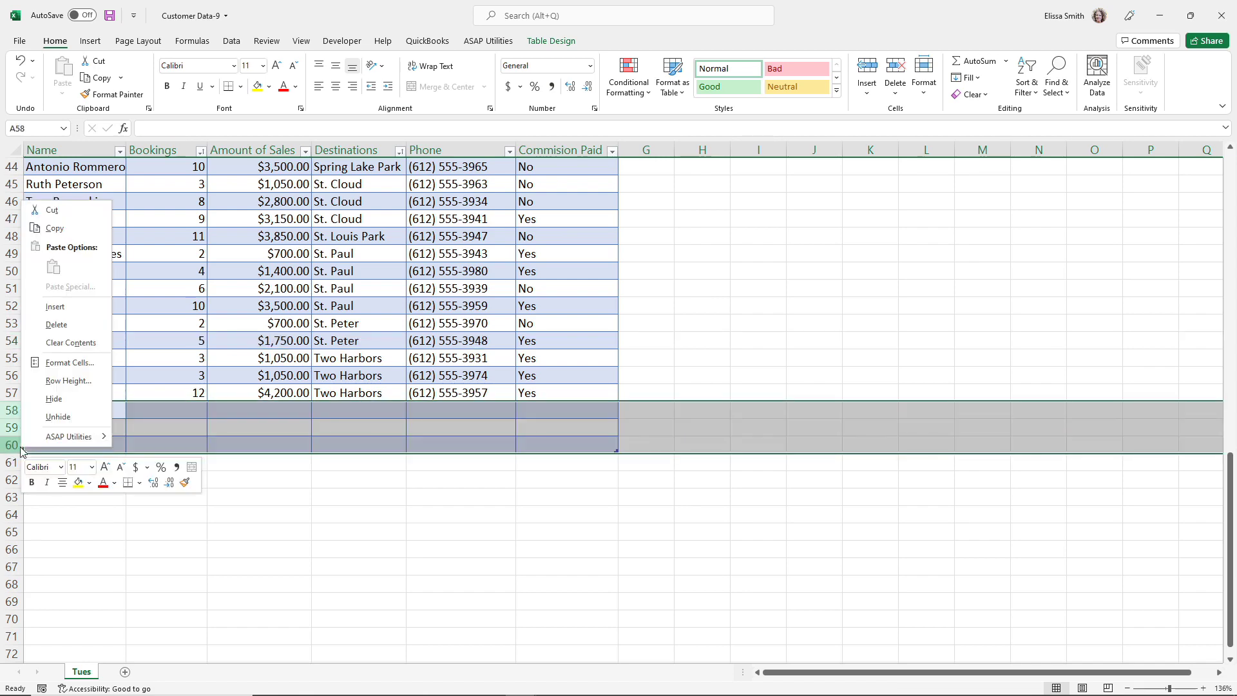
{"action": "left_click", "coordinate": [56, 322]}
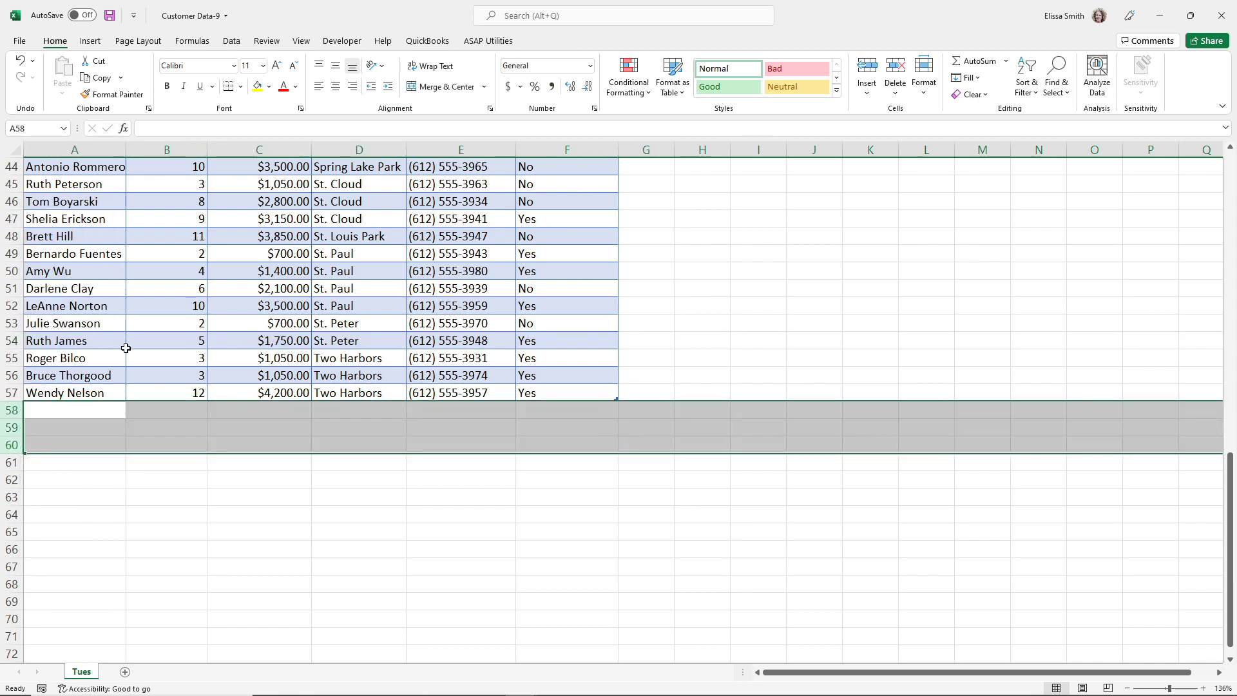
Step: Convert the customer table to a normal range
{"action": "scroll", "coordinate": [129, 348], "scroll_direction": "up", "scroll_amount": 14}
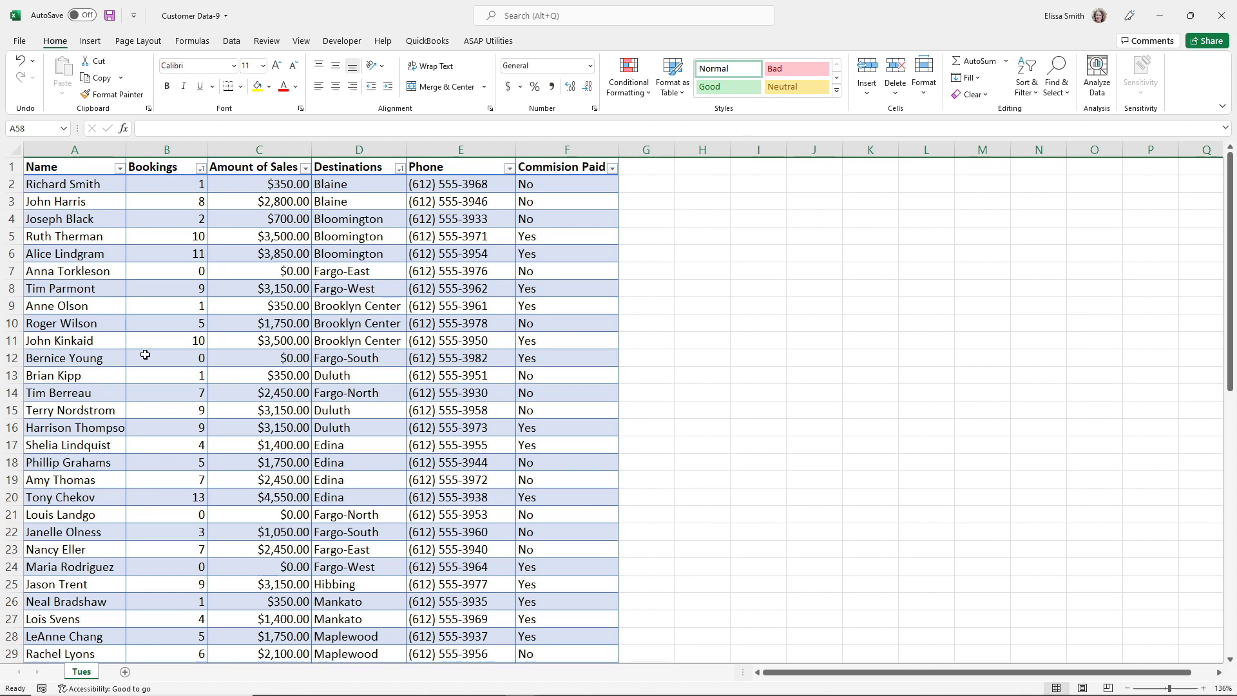
{"action": "left_click", "coordinate": [146, 355]}
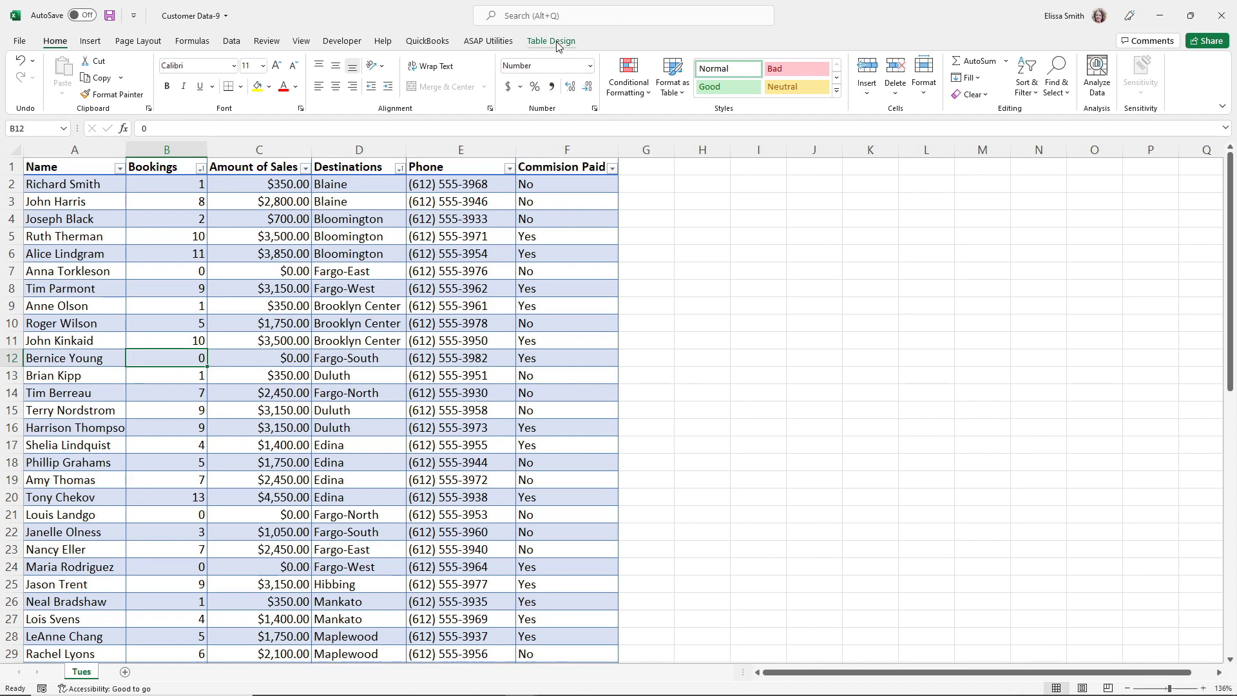
{"action": "left_click", "coordinate": [558, 47]}
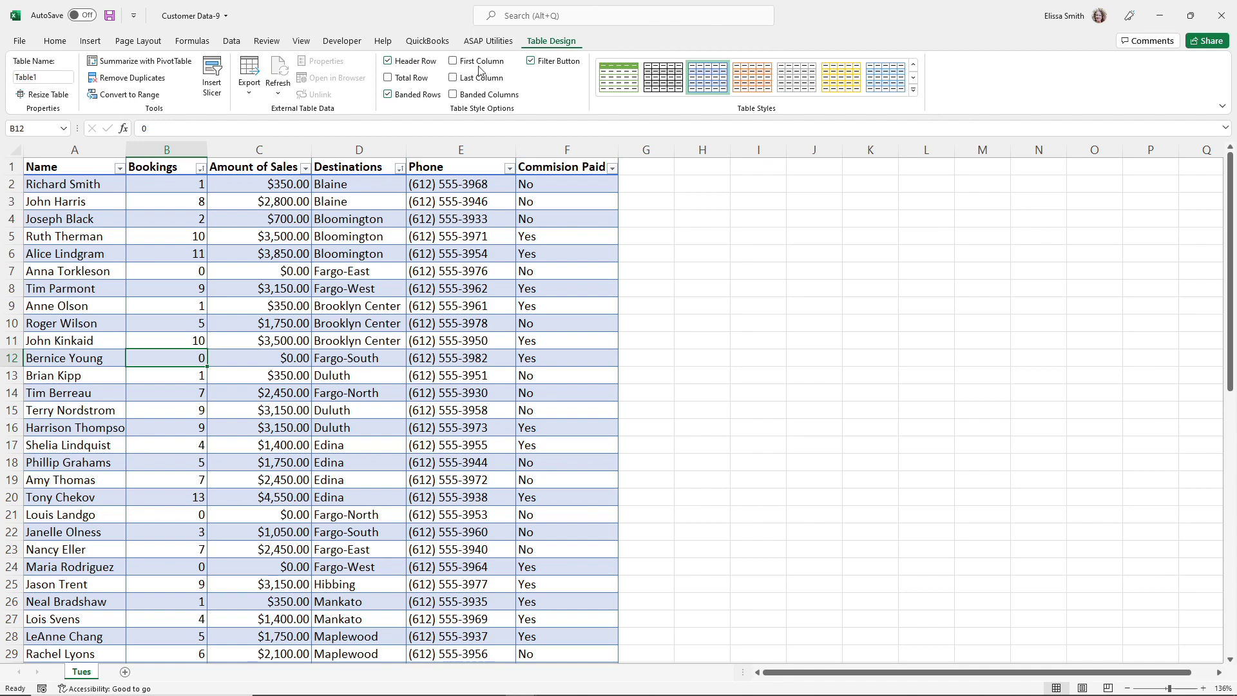
{"action": "left_click", "coordinate": [155, 97]}
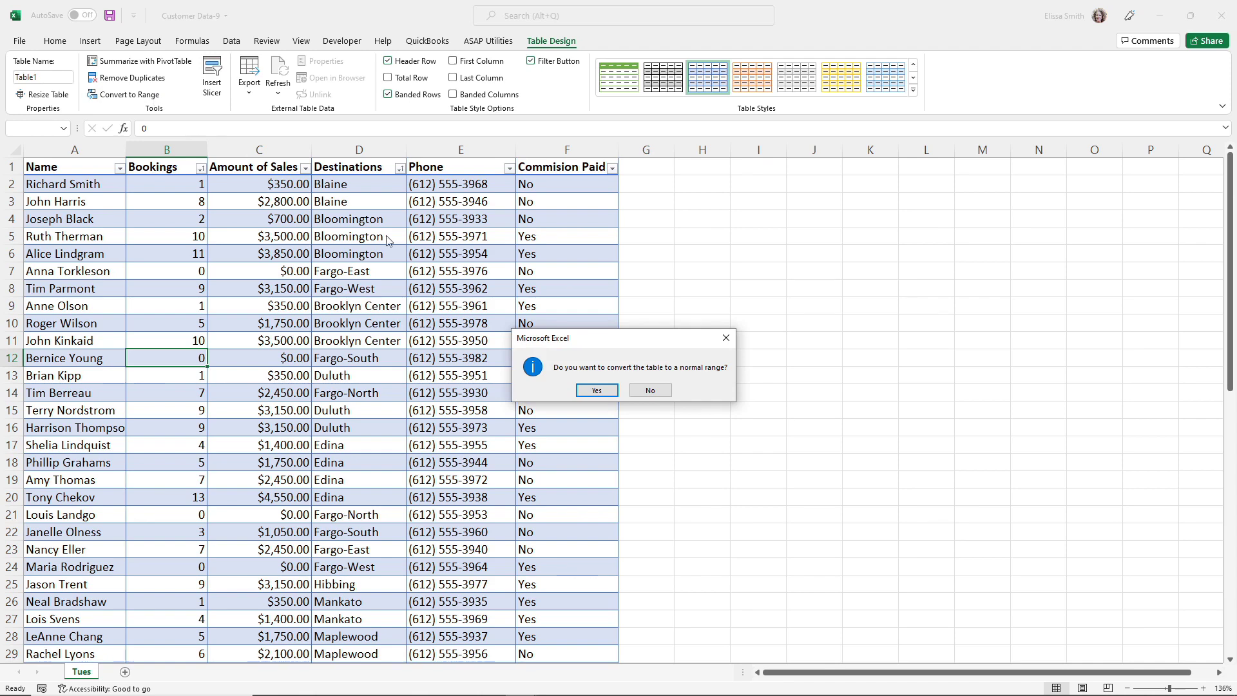
{"action": "left_click", "coordinate": [597, 391]}
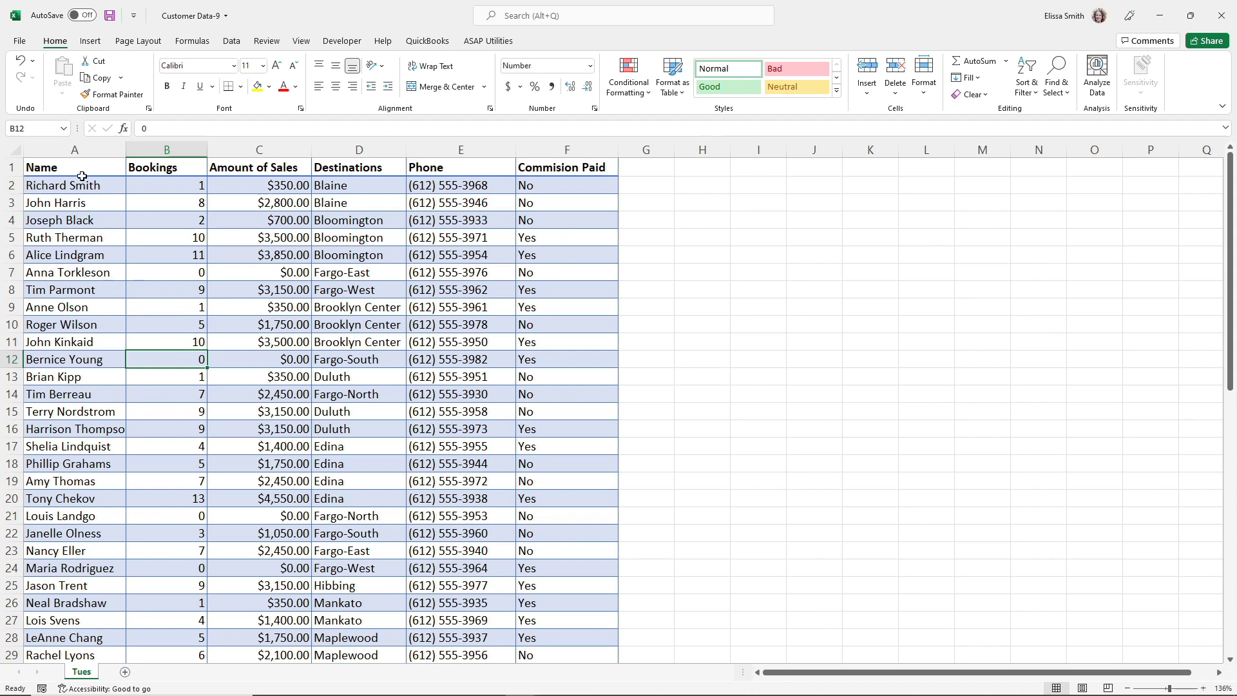
{"action": "left_click", "coordinate": [151, 255]}
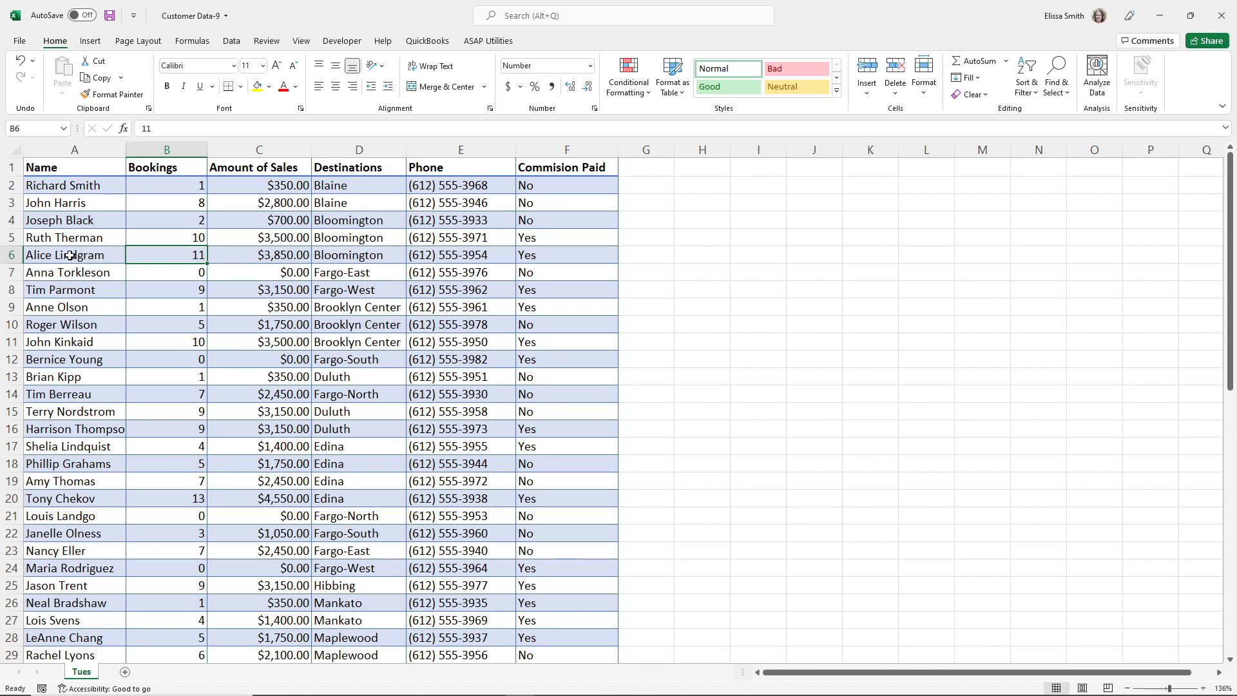
{"action": "left_click", "coordinate": [87, 394]}
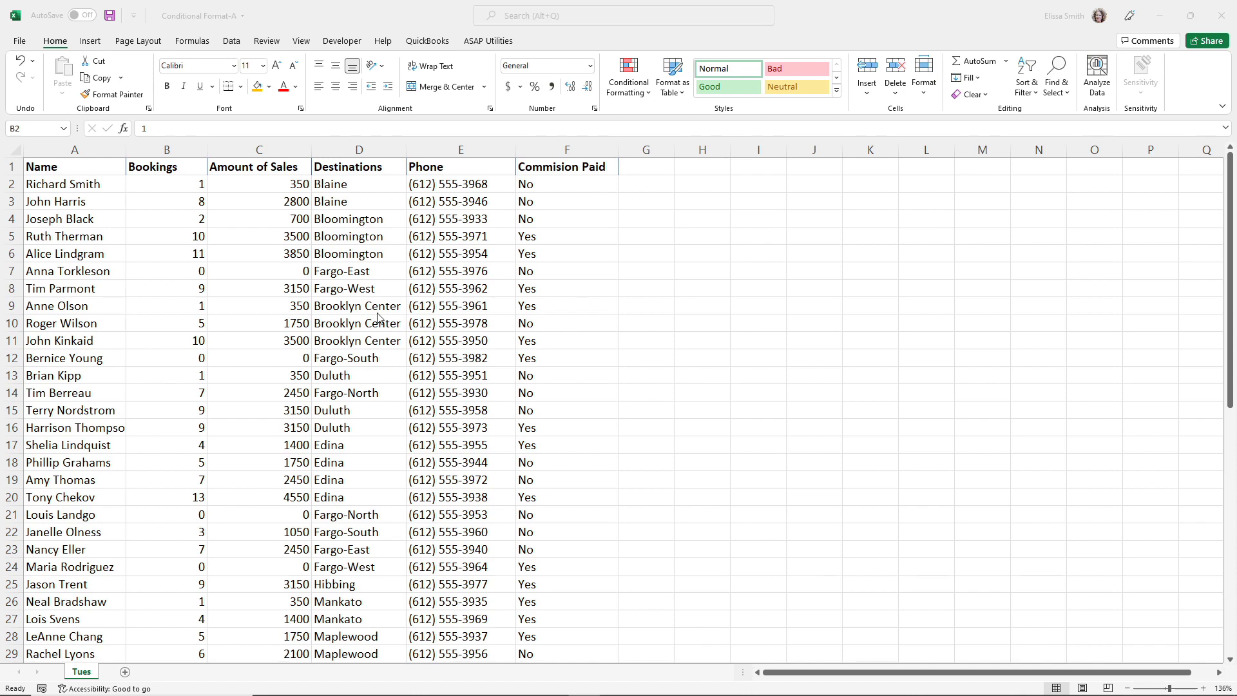
Step: In the Conditional Format-A workbook, select the Bookings values in B2:B57 and display their Quick Analysis formatting options
{"action": "left_click", "coordinate": [184, 271]}
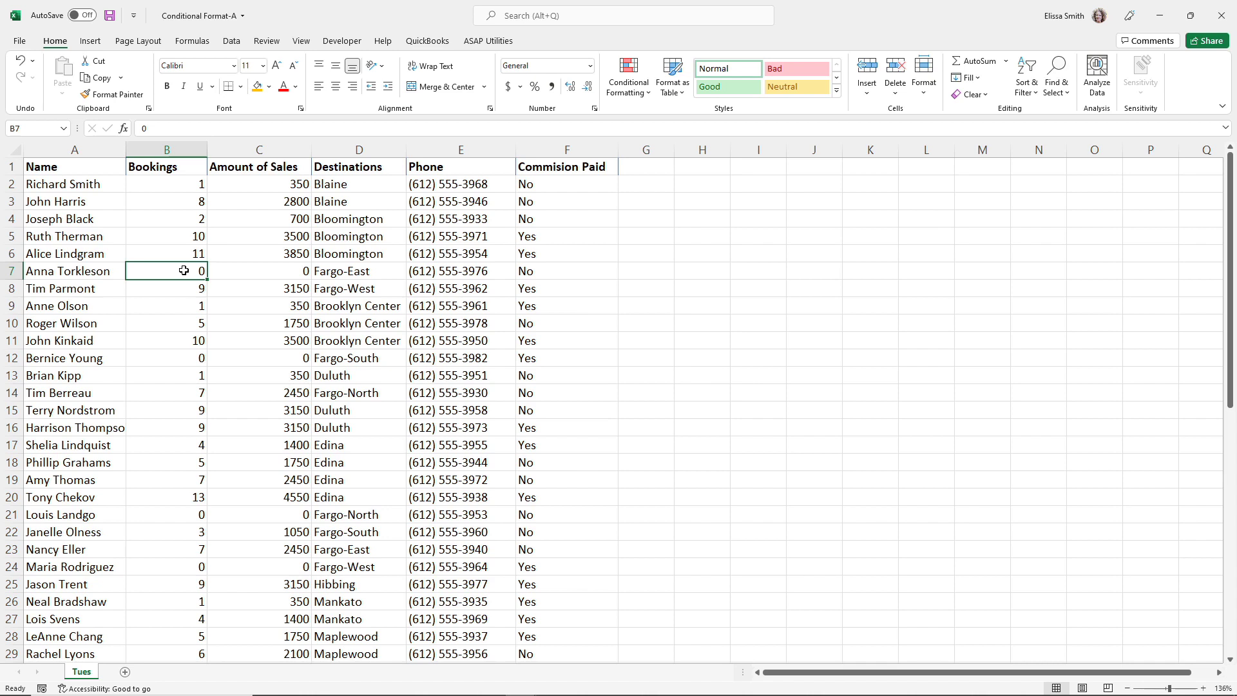
{"action": "left_click", "coordinate": [160, 182]}
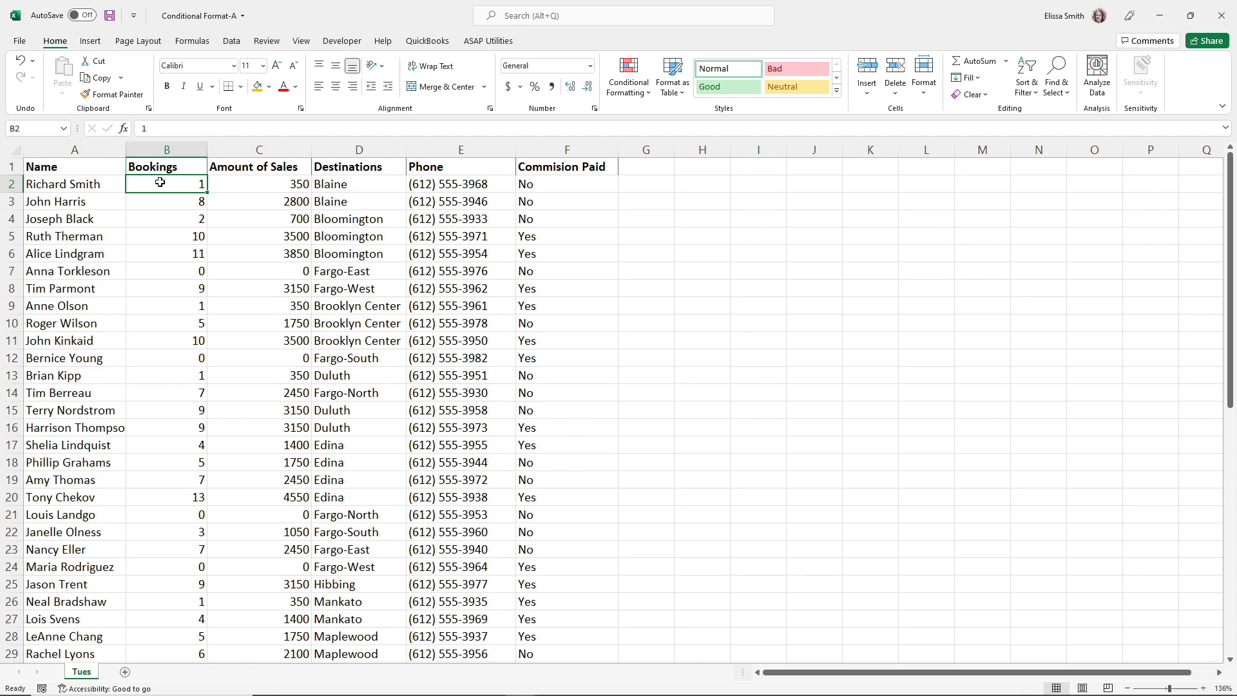
{"action": "key", "text": "ctrl+shift+Down"}
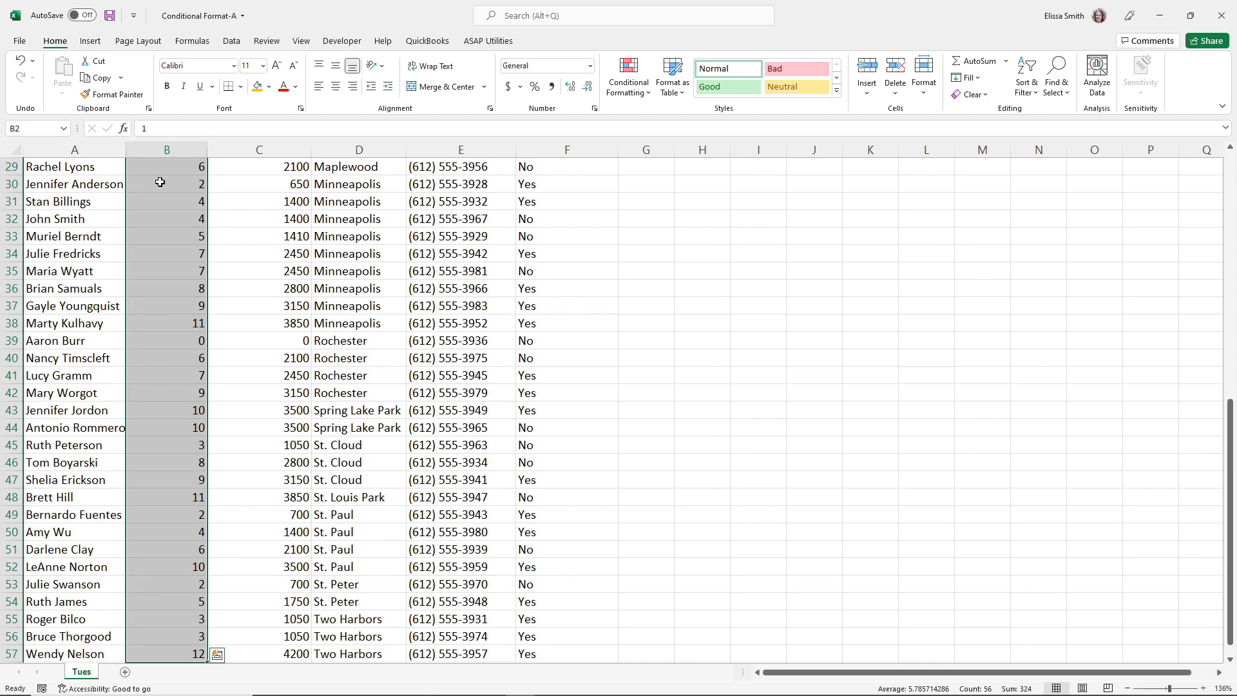
{"action": "scroll", "coordinate": [160, 182], "scroll_direction": "up", "scroll_amount": 10}
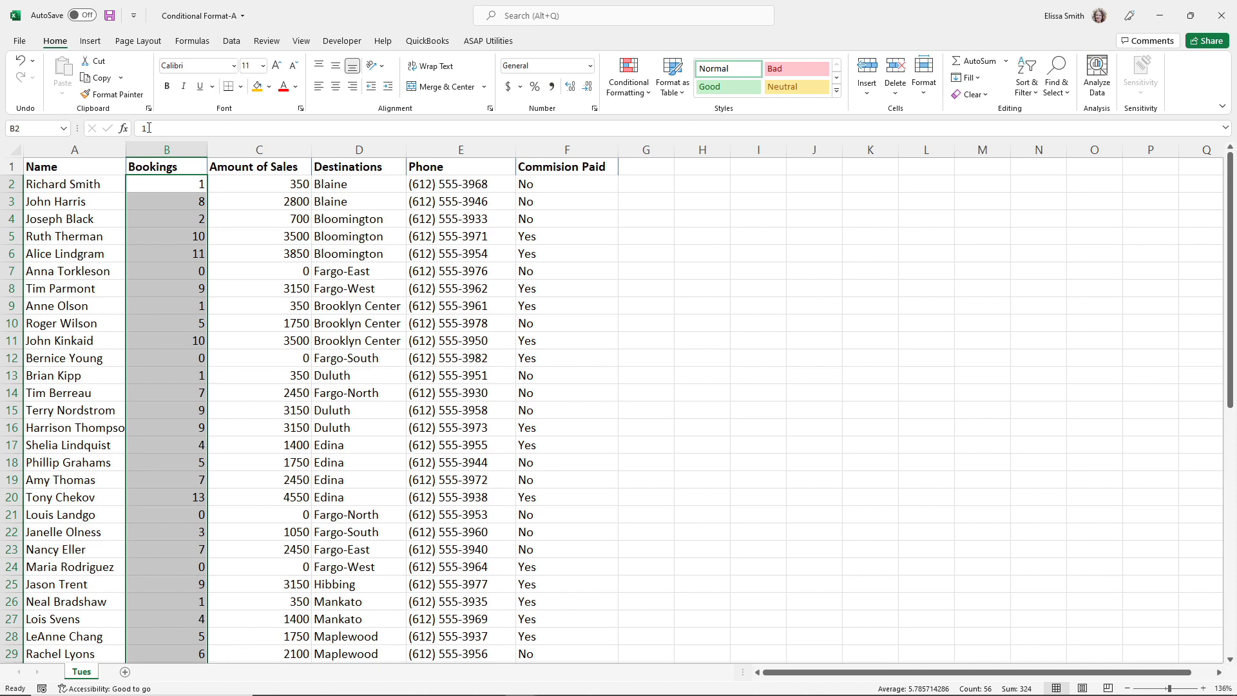
{"action": "key", "text": "ctrl+q"}
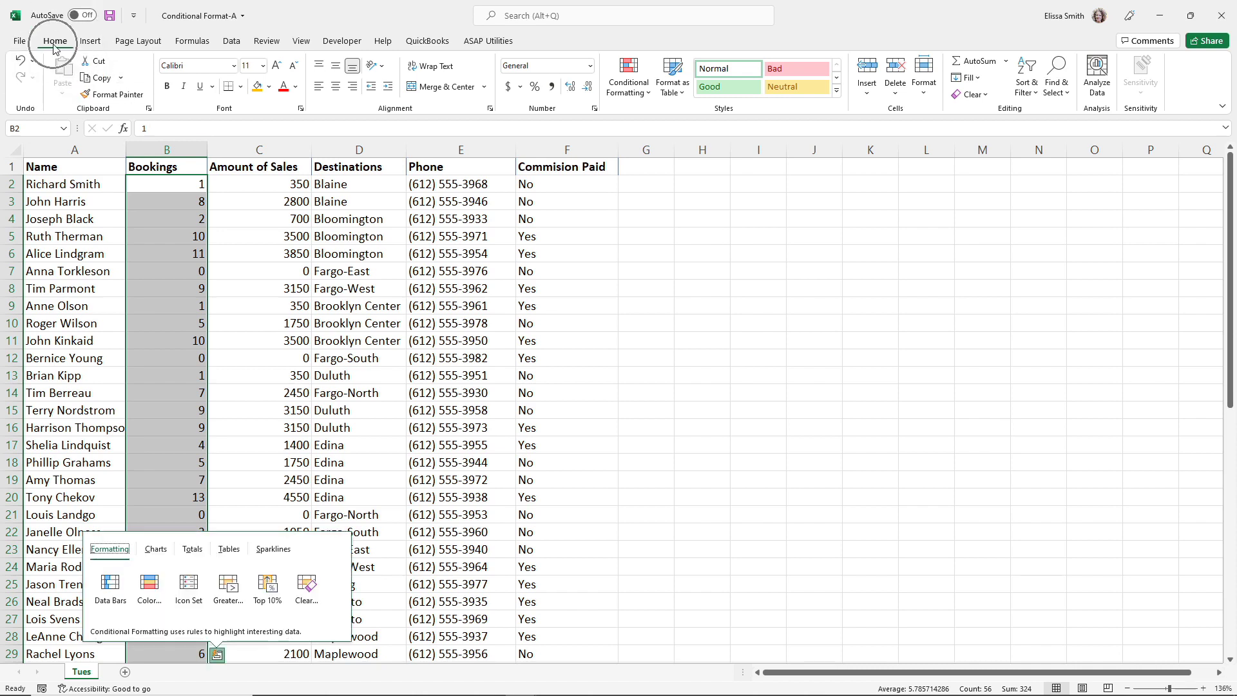
Step: Set up a Greater Than highlight rule for the selected Bookings values with a threshold of 5
{"action": "left_click", "coordinate": [633, 99]}
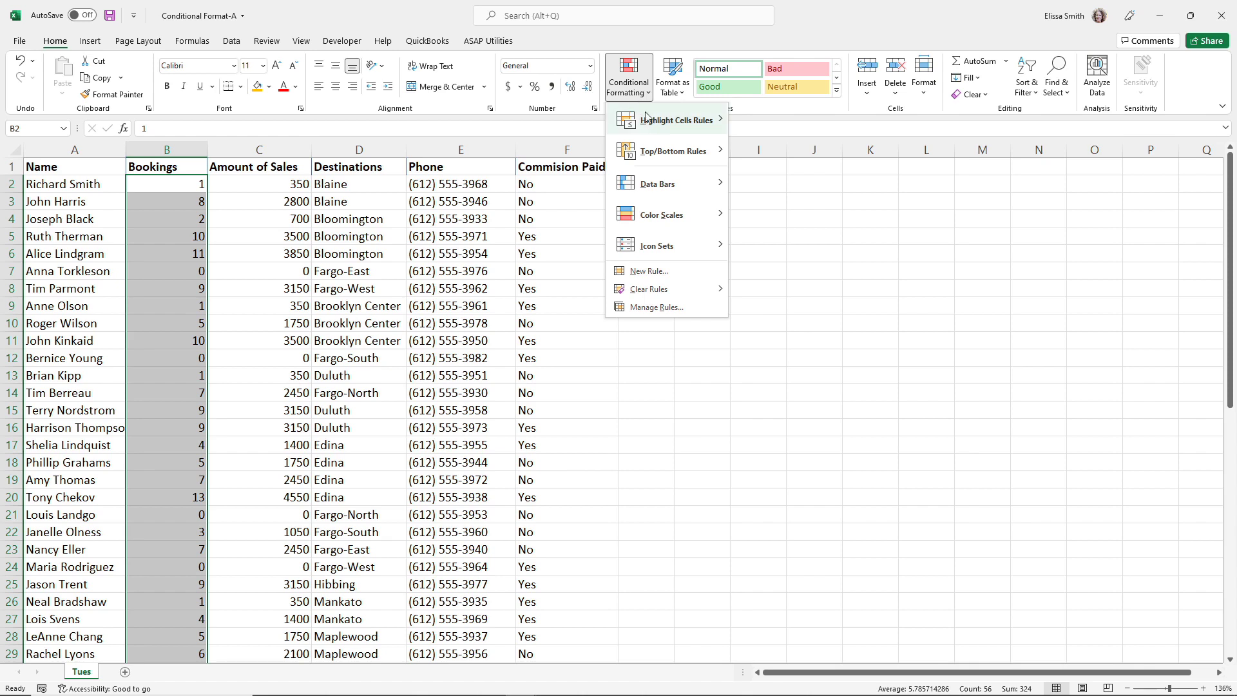
{"action": "mouse_move", "coordinate": [653, 123]}
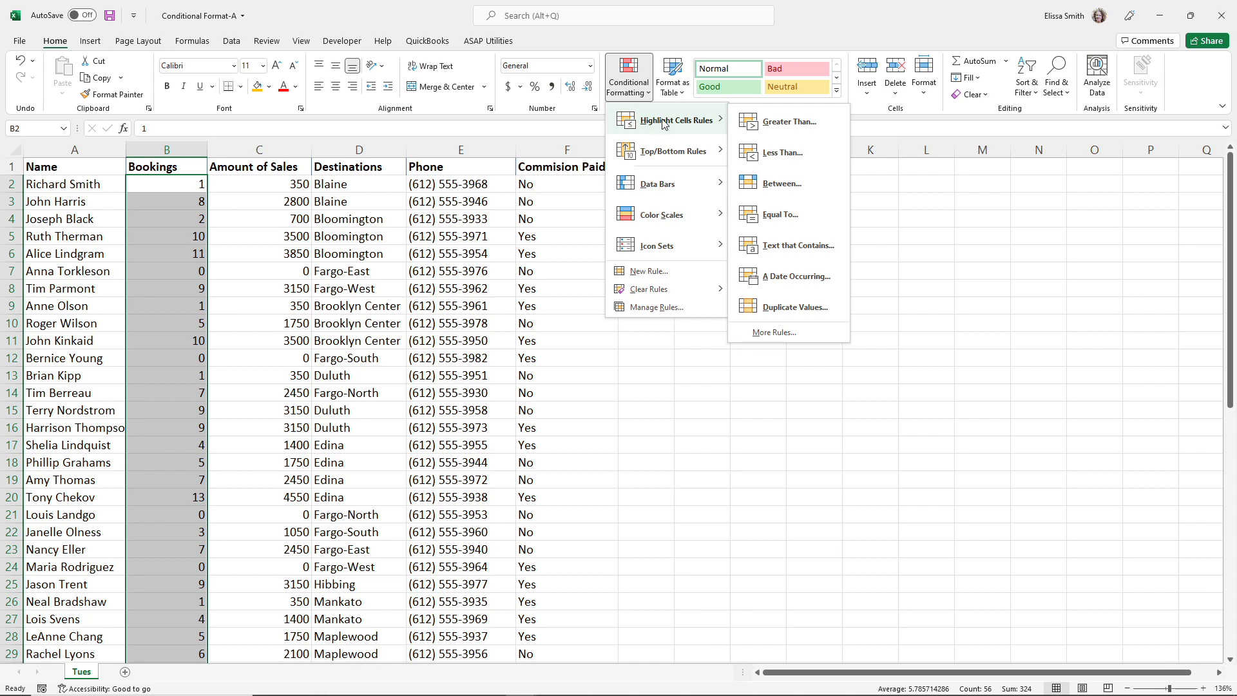
{"action": "left_click", "coordinate": [761, 127]}
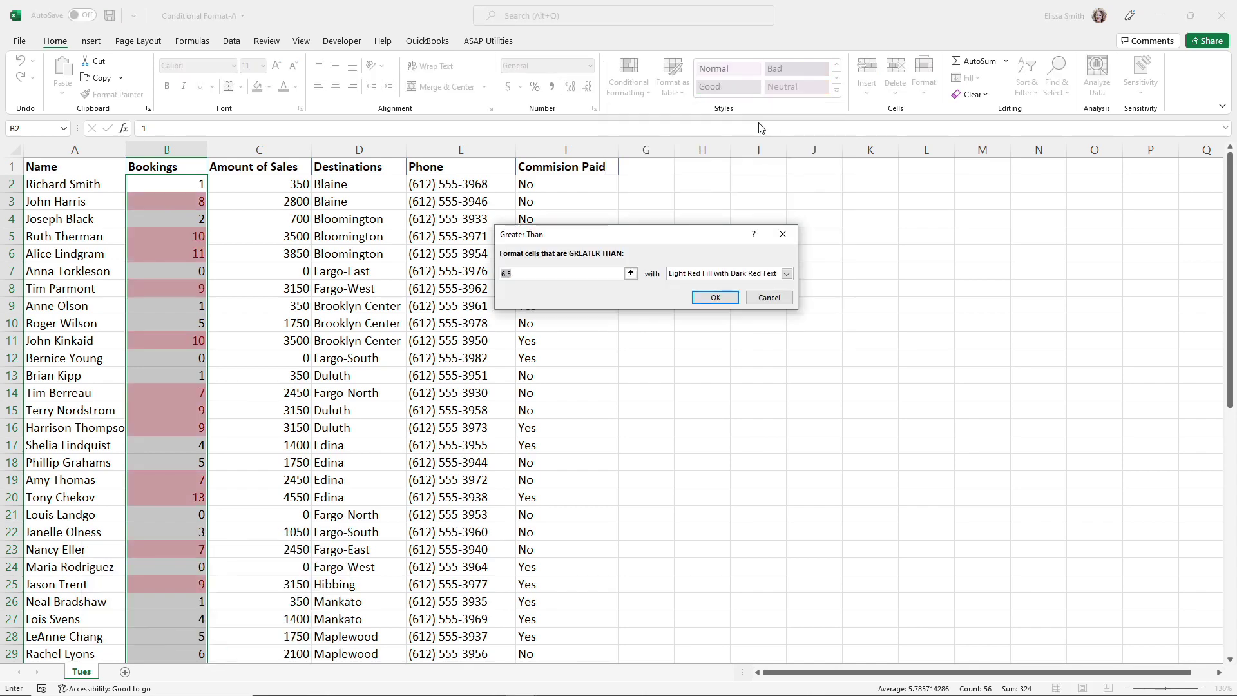
{"action": "left_click", "coordinate": [602, 272]}
{"action": "key", "text": "BackSpace"}
{"action": "key", "text": "BackSpace"}
{"action": "key", "text": "BackSpace"}
{"action": "type", "text": "5"}
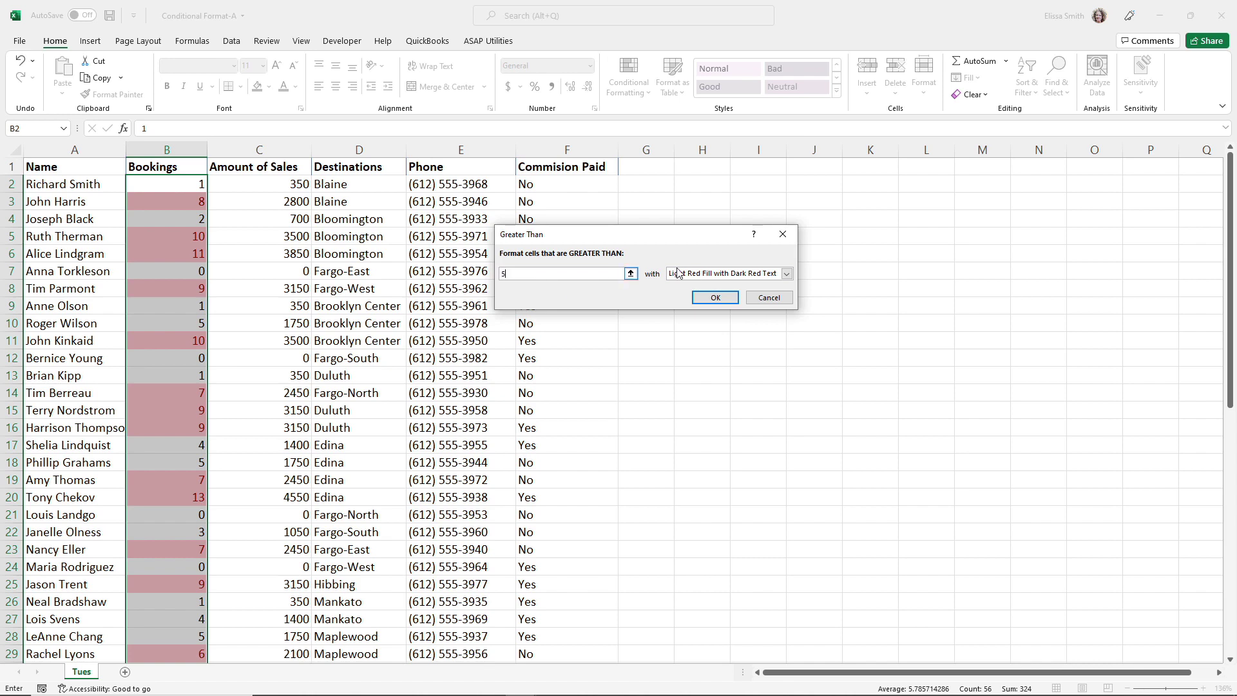
Step: Give the Greater Than rule Green Fill with Dark Green Text and apply it to the Bookings values
{"action": "left_click", "coordinate": [787, 274]}
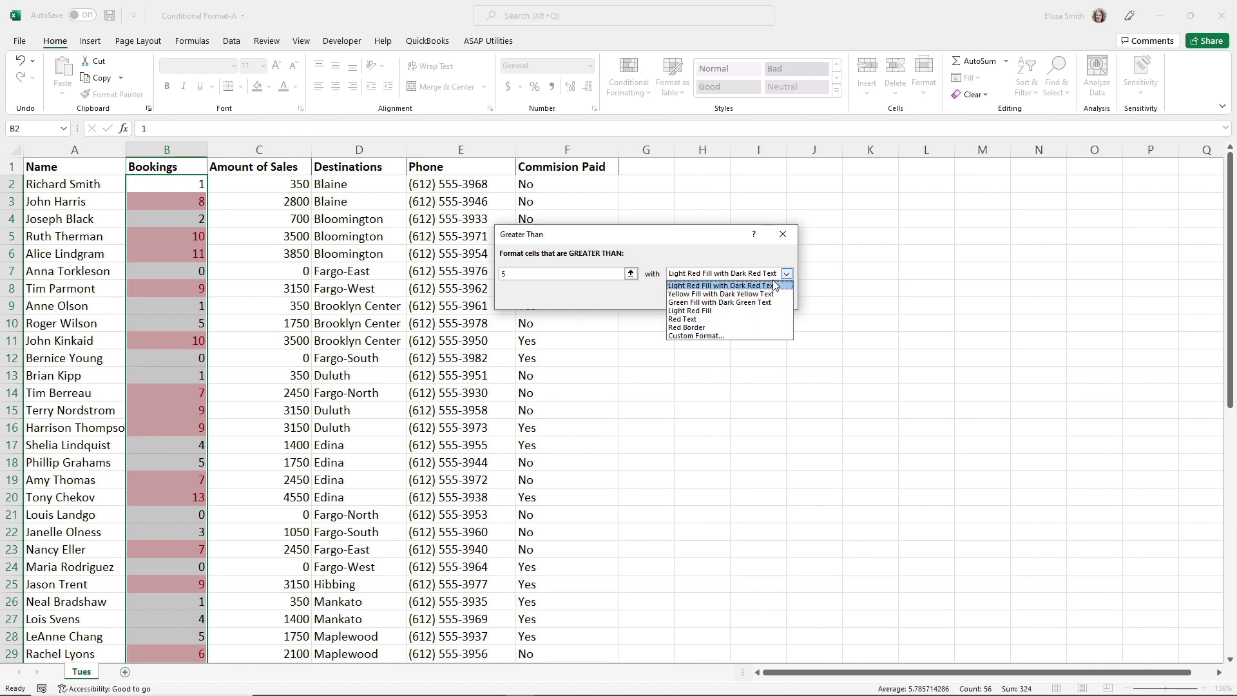
{"action": "left_click", "coordinate": [747, 306]}
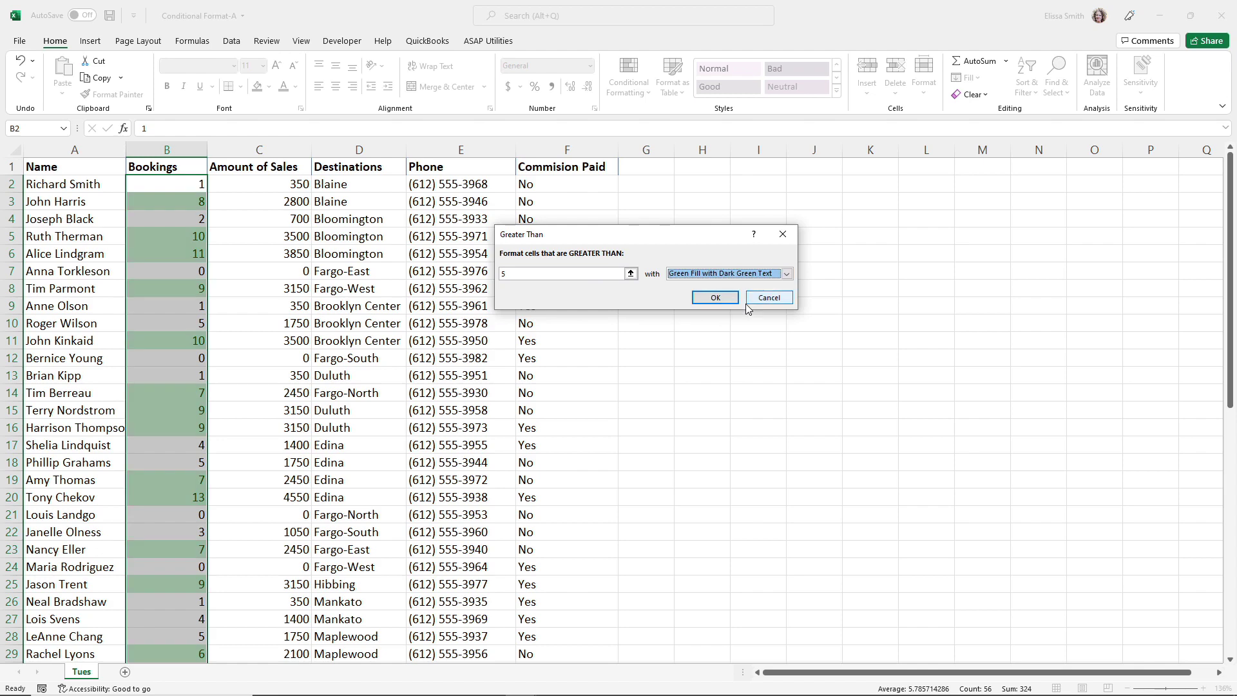
{"action": "left_click", "coordinate": [716, 298]}
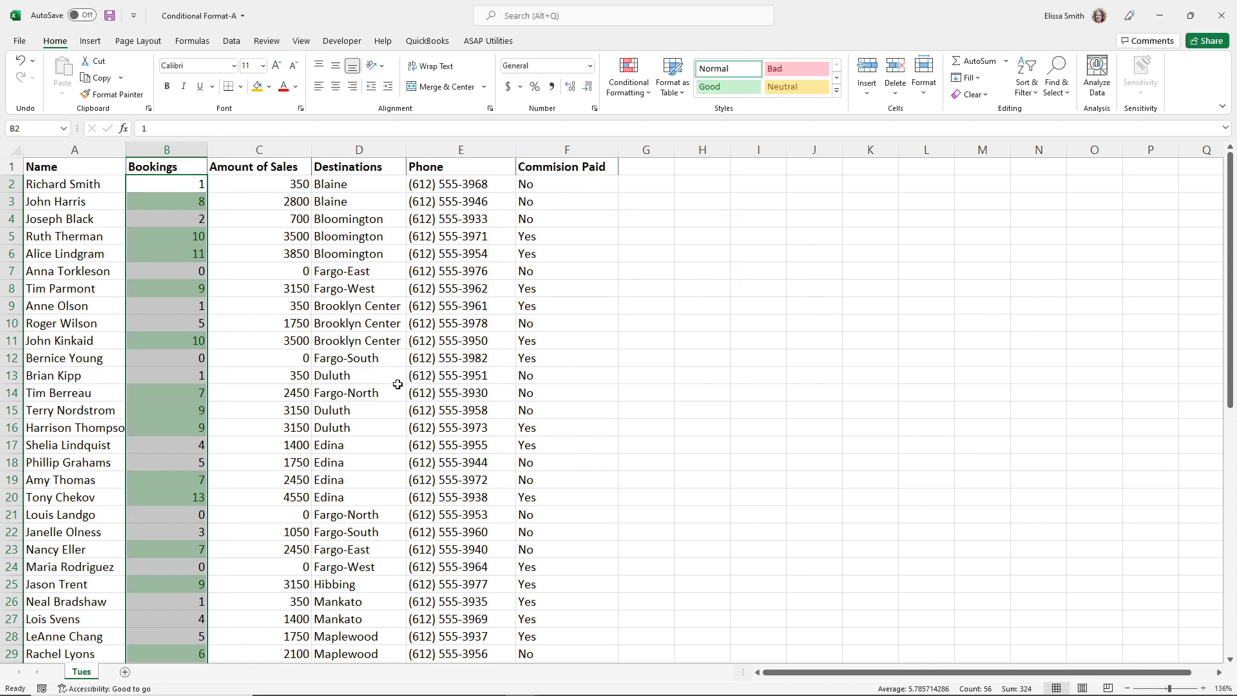
{"action": "left_click", "coordinate": [231, 393]}
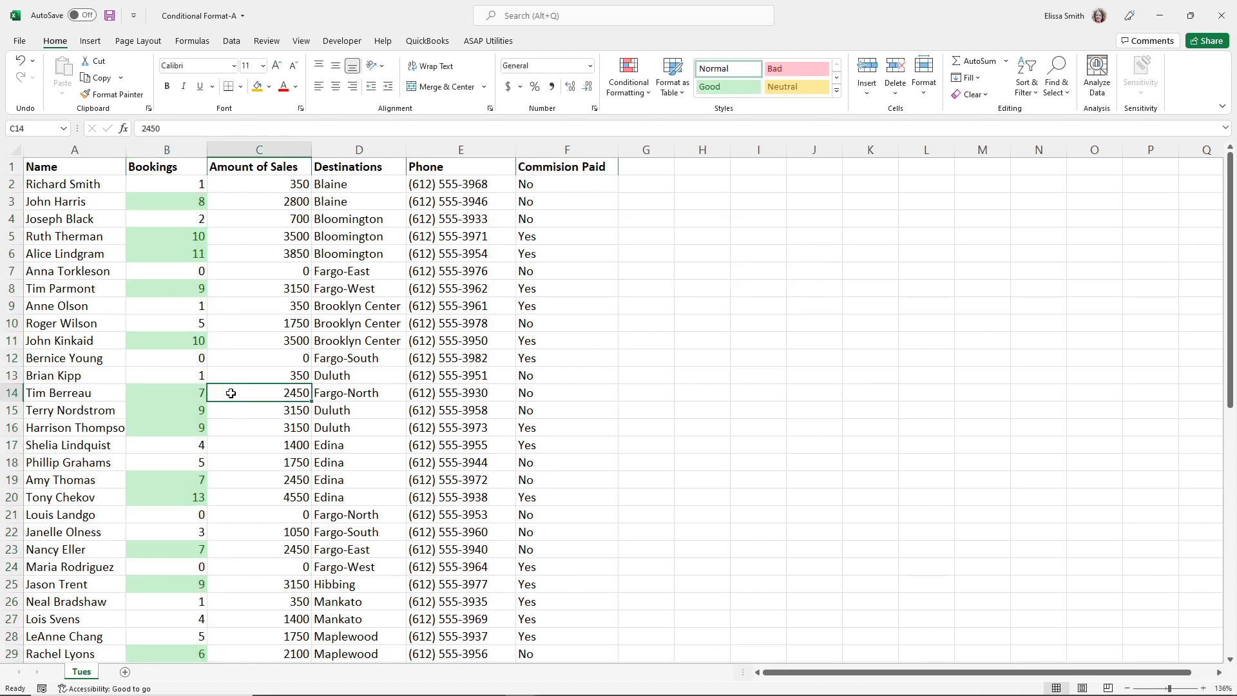
Step: Set the Bookings value in cell B11 to 4
{"action": "left_click", "coordinate": [145, 342]}
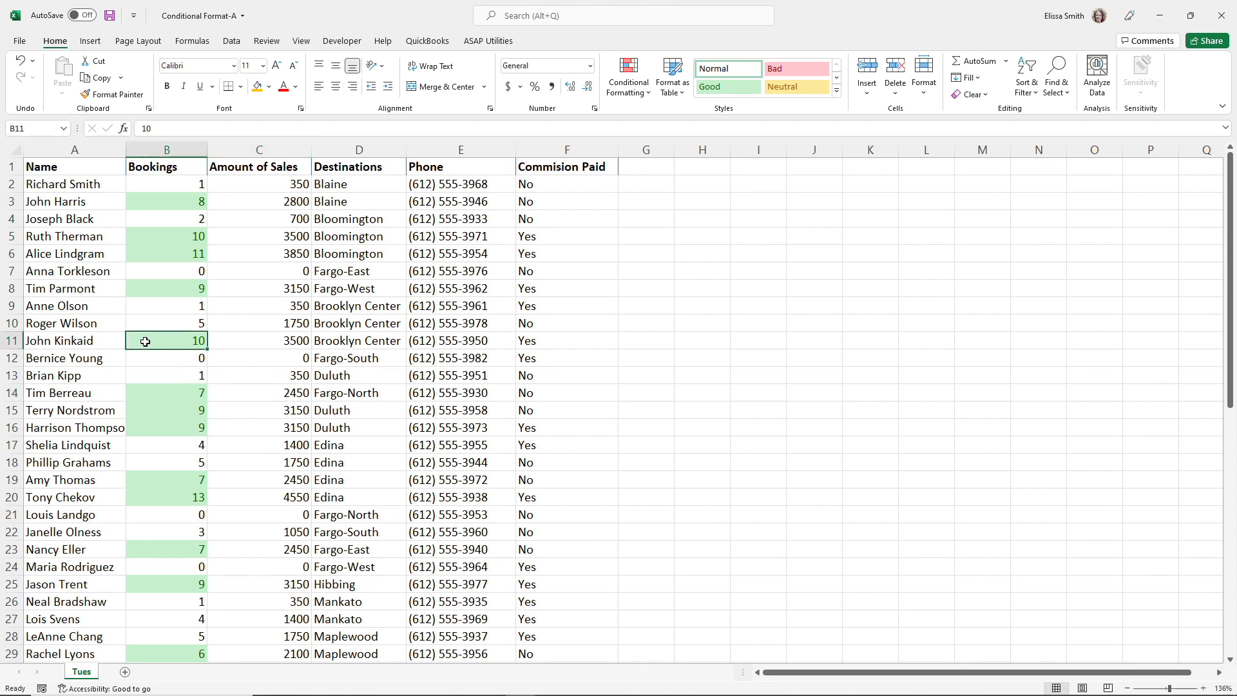
{"action": "type", "text": "4"}
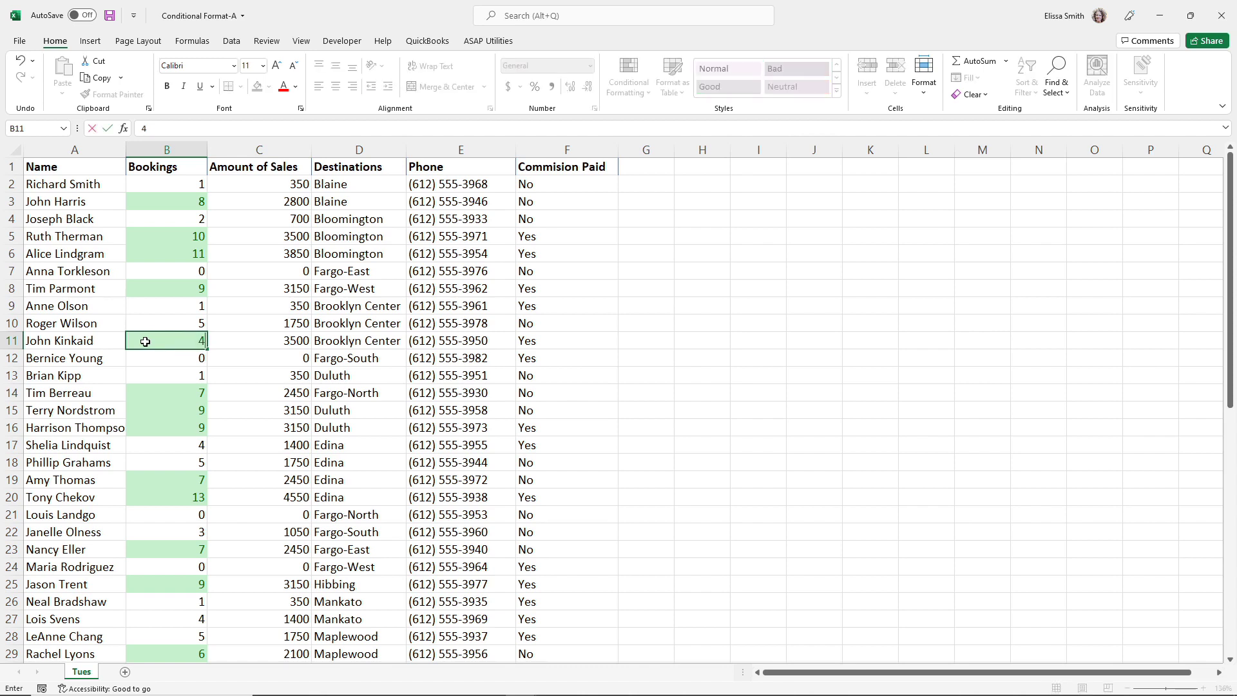
{"action": "key", "text": "Return"}
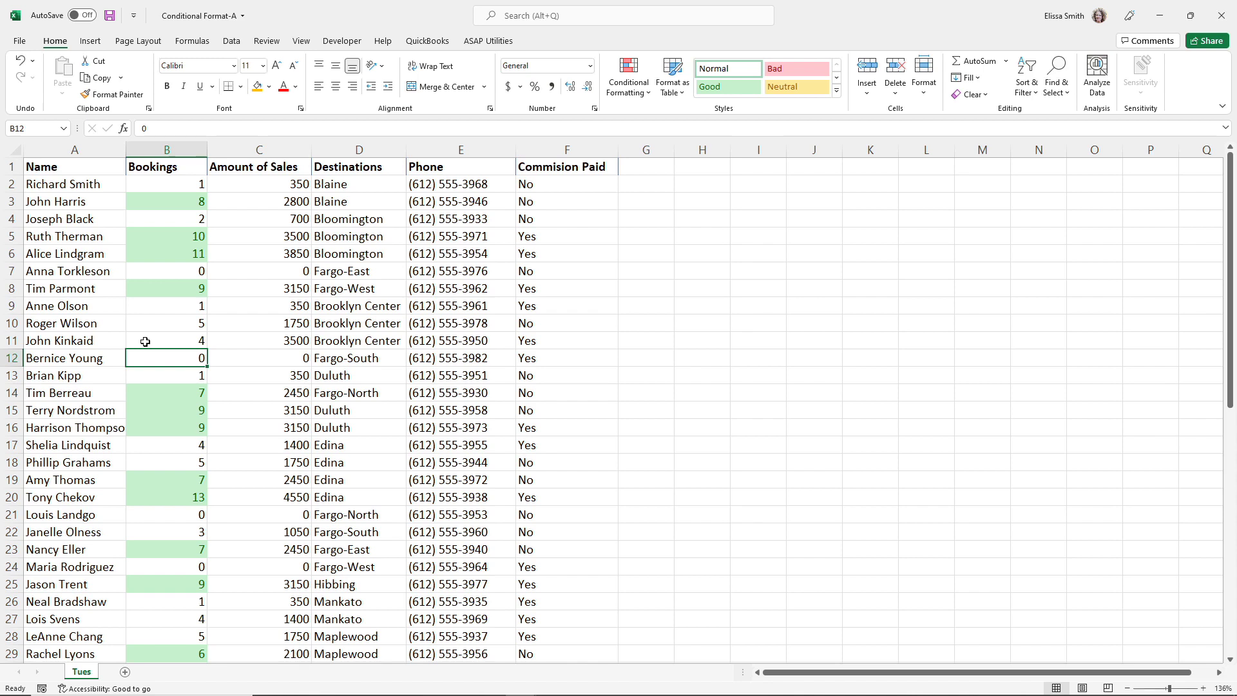
Step: Add a Less Than 3 highlight rule with Light Red Fill with Dark Red Text to the Bookings values in B2:B57
{"action": "left_click", "coordinate": [143, 184]}
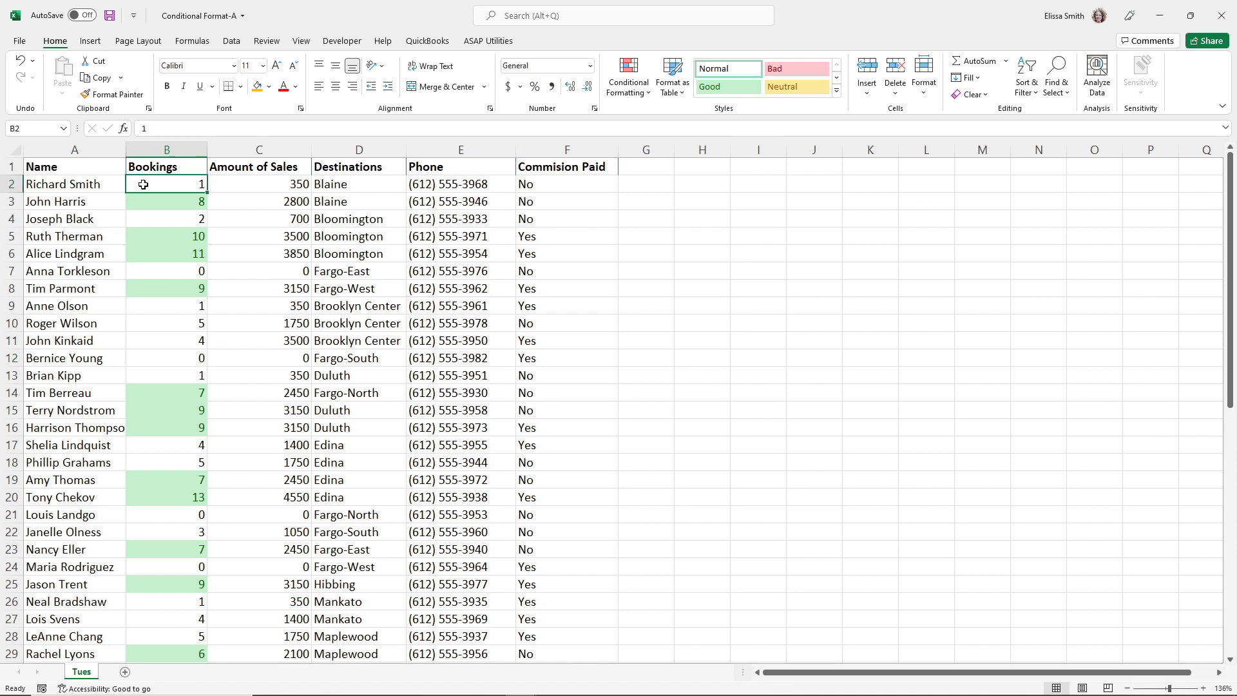
{"action": "key", "text": "ctrl+shift+Down"}
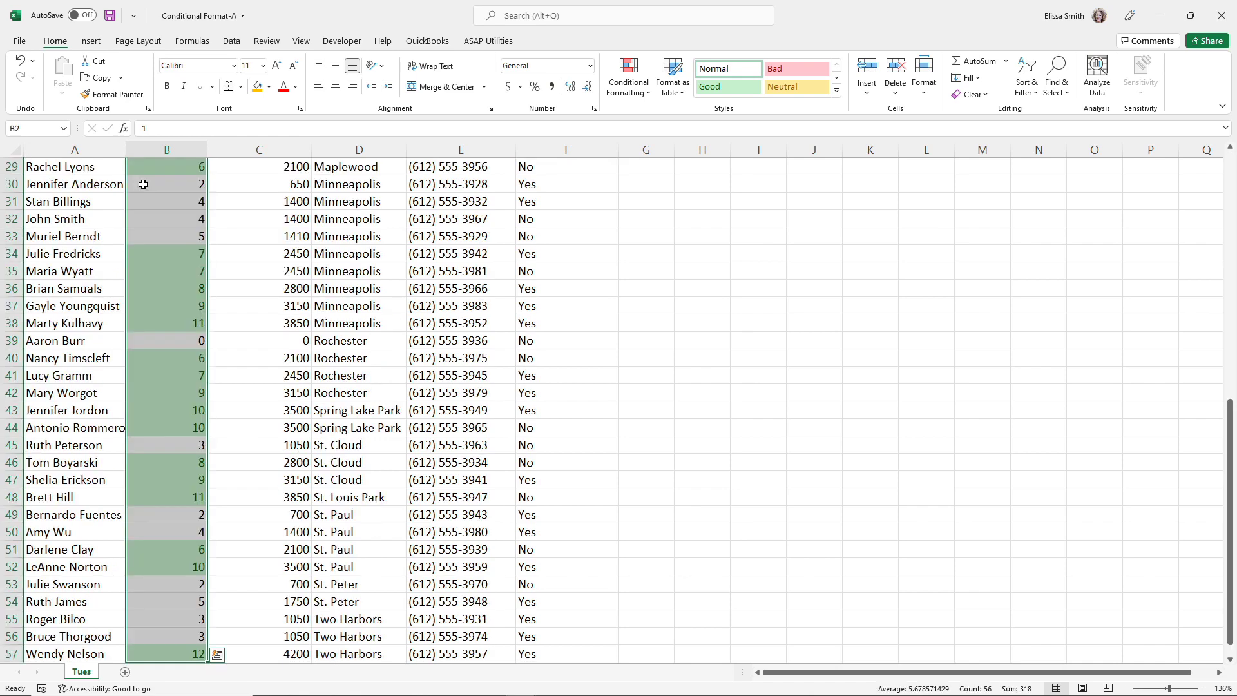
{"action": "scroll", "coordinate": [143, 184], "scroll_direction": "up", "scroll_amount": 6}
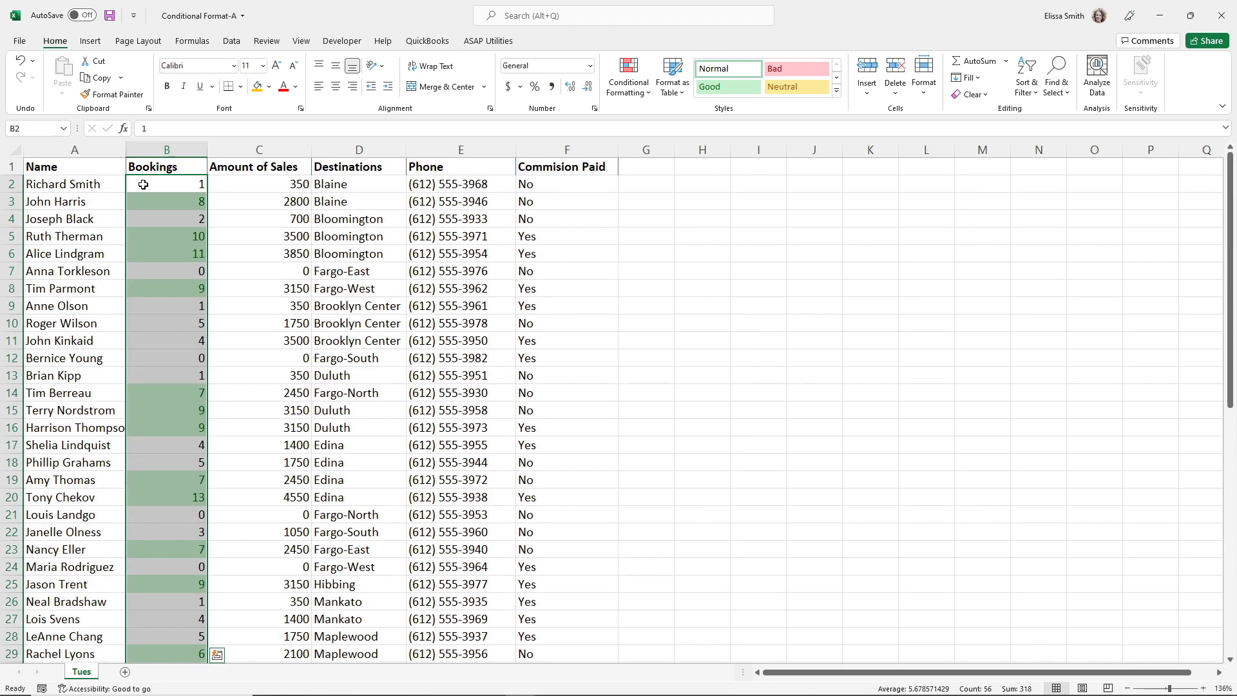
{"action": "left_click", "coordinate": [622, 91]}
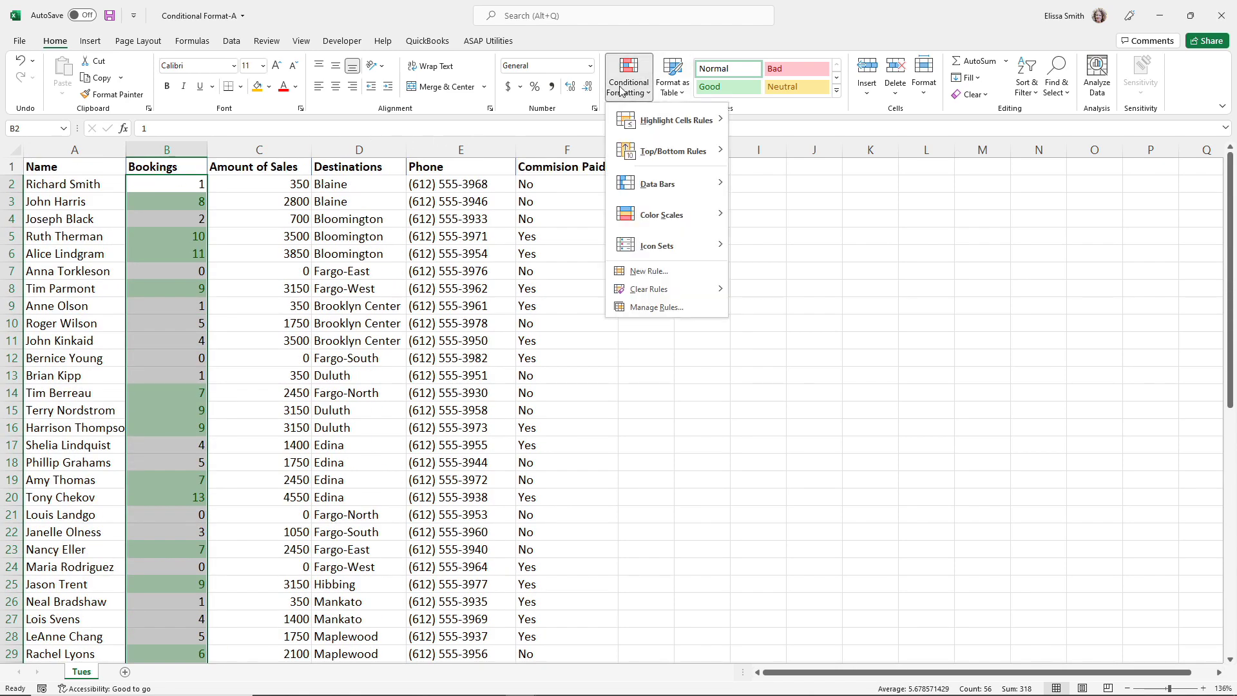
{"action": "mouse_move", "coordinate": [680, 119]}
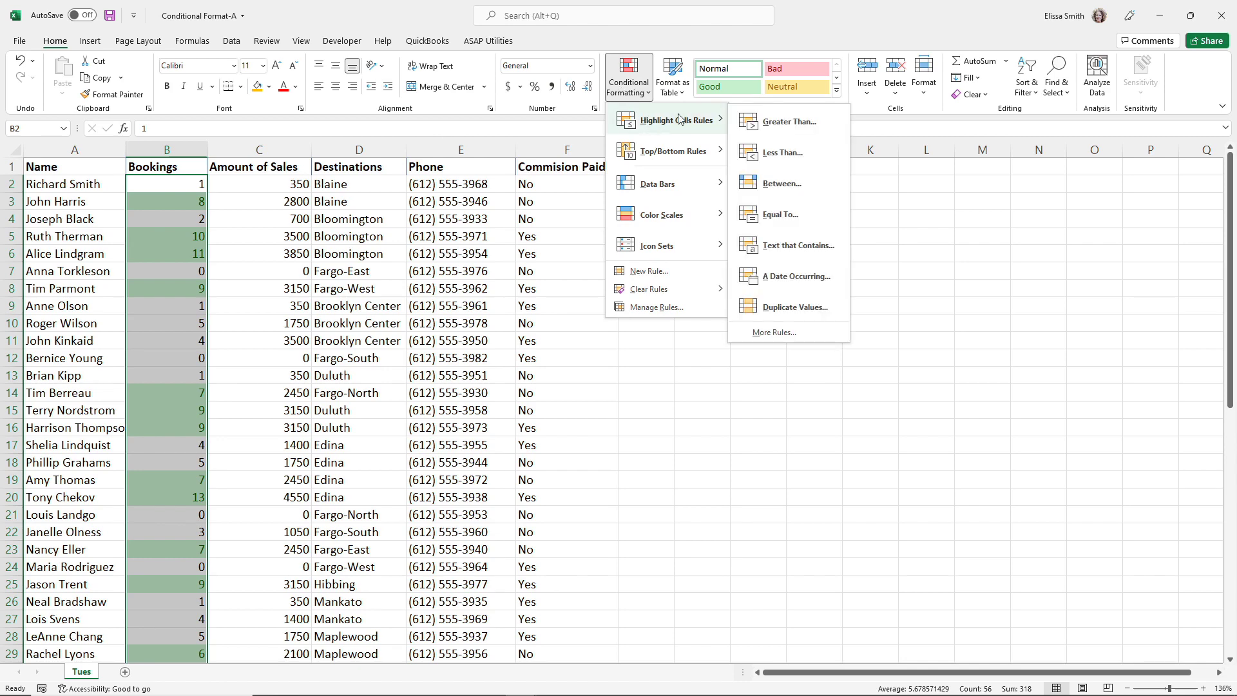
{"action": "left_click", "coordinate": [753, 155]}
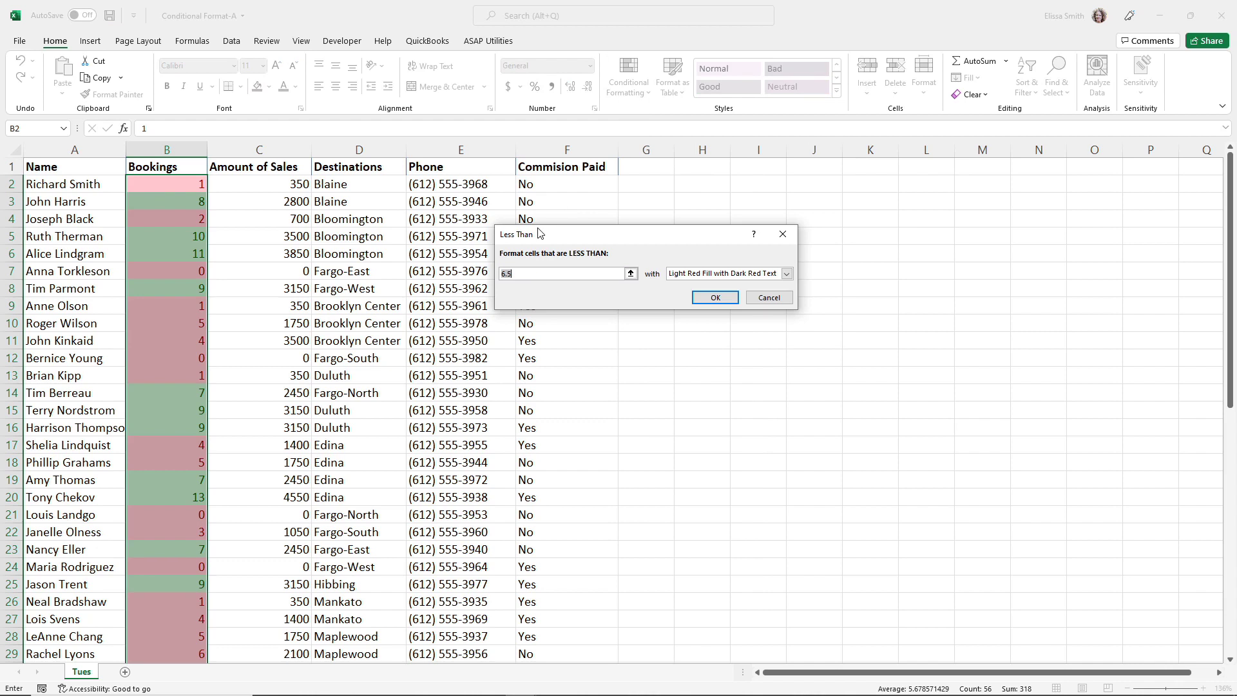
{"action": "type", "text": "3"}
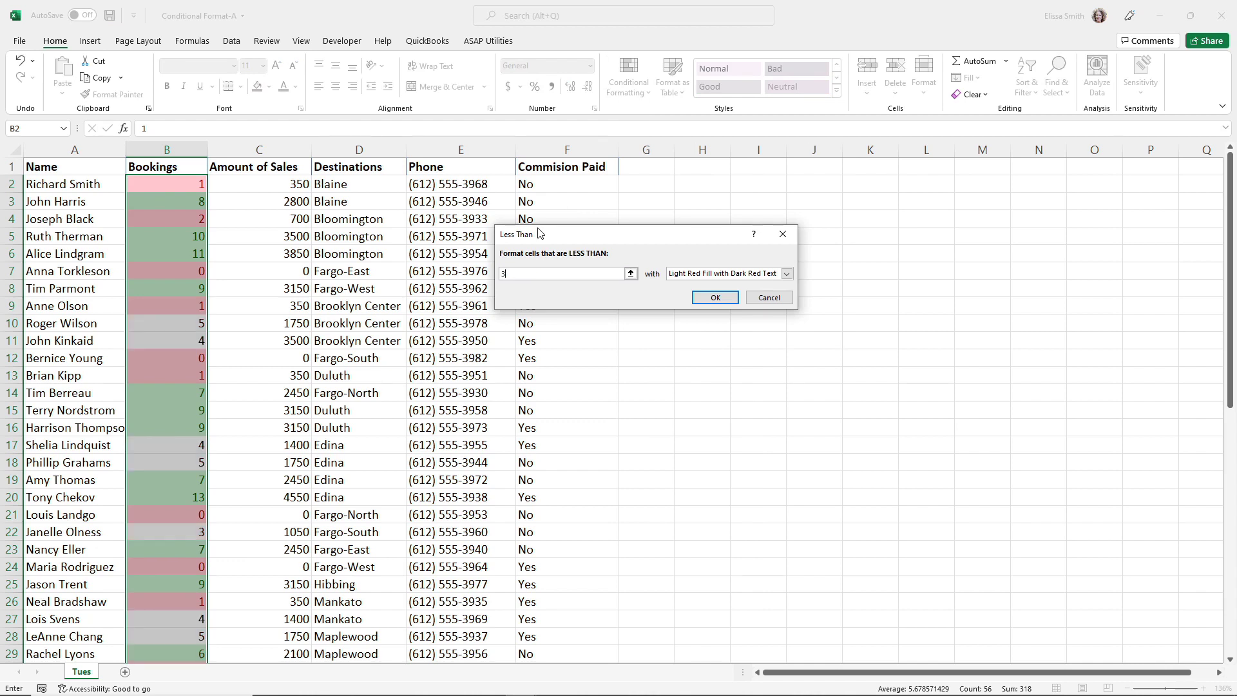
{"action": "left_click", "coordinate": [709, 298]}
{"action": "left_click", "coordinate": [194, 292]}
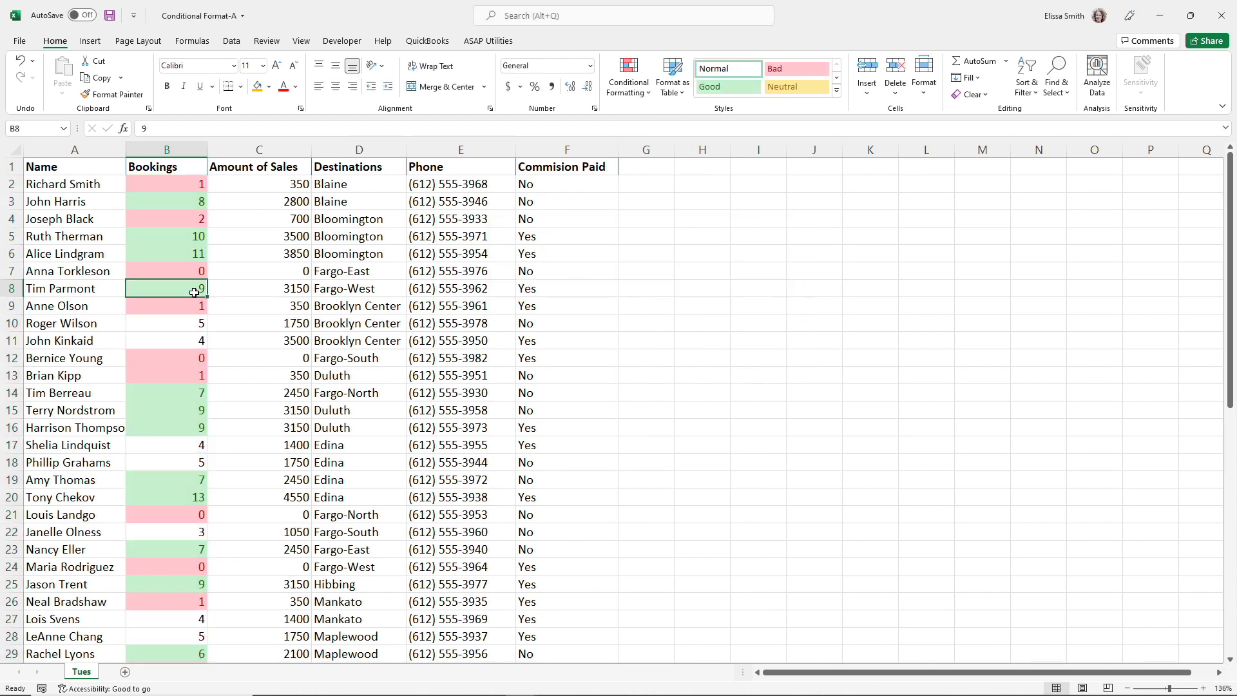
Step: Set the Bookings value in cell B4 to 8
{"action": "left_click", "coordinate": [170, 217]}
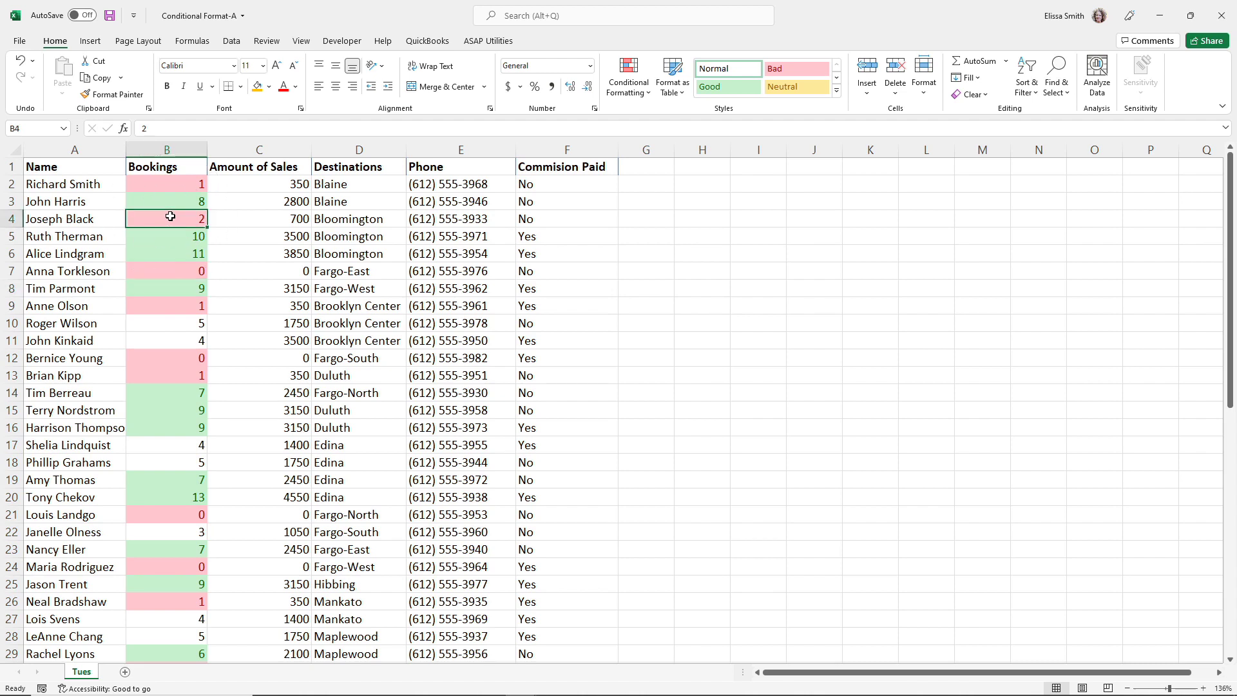
{"action": "type", "text": "8"}
{"action": "key", "text": "Return"}
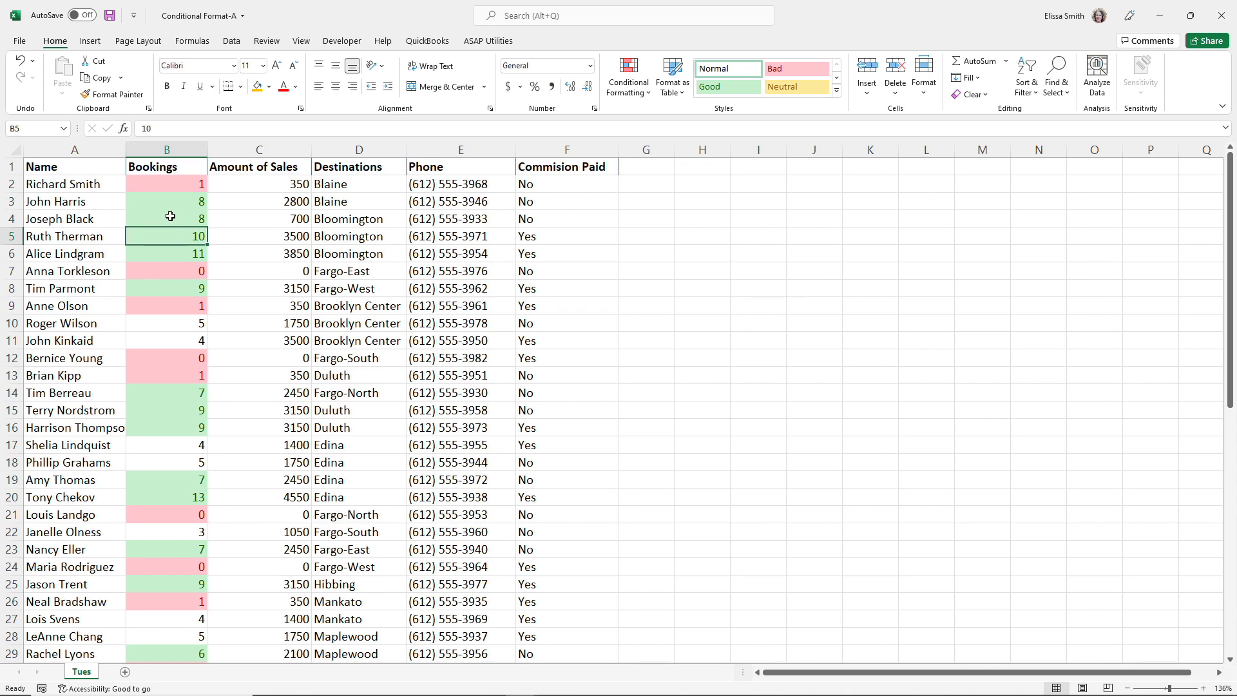
Step: Apply the directional icon set with three colored arrows to the Amount of Sales values in C2:C57
{"action": "left_click", "coordinate": [239, 187]}
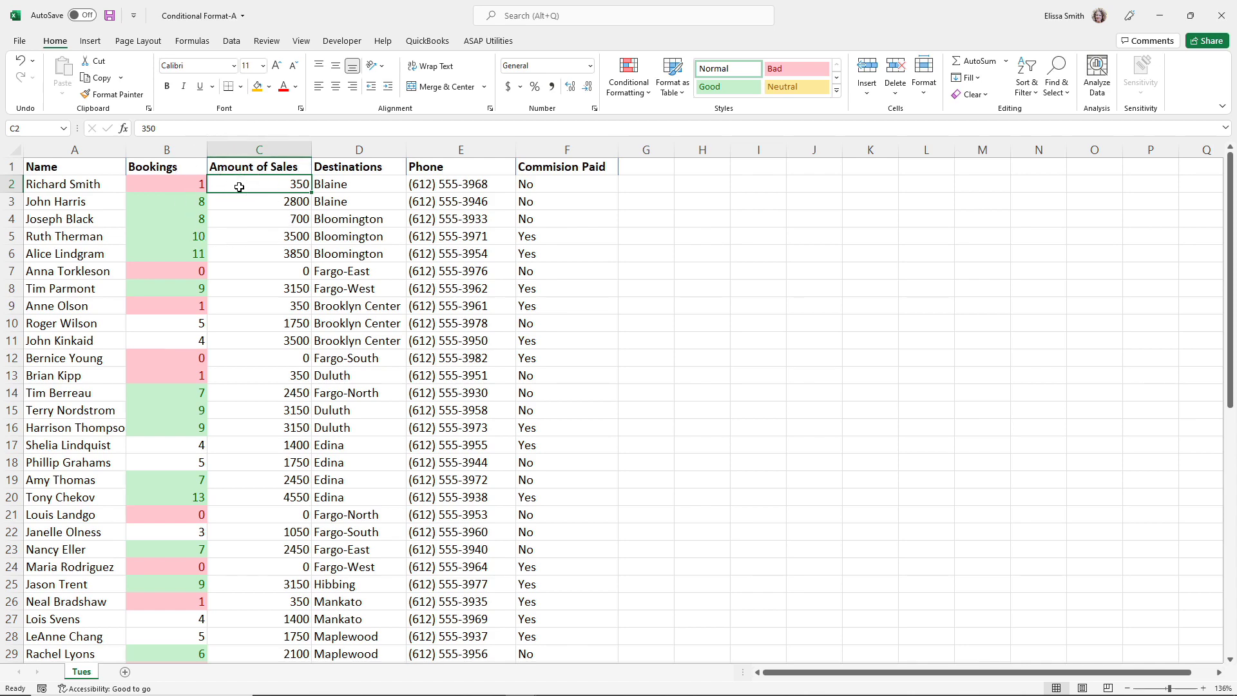
{"action": "key", "text": "ctrl+shift+Down"}
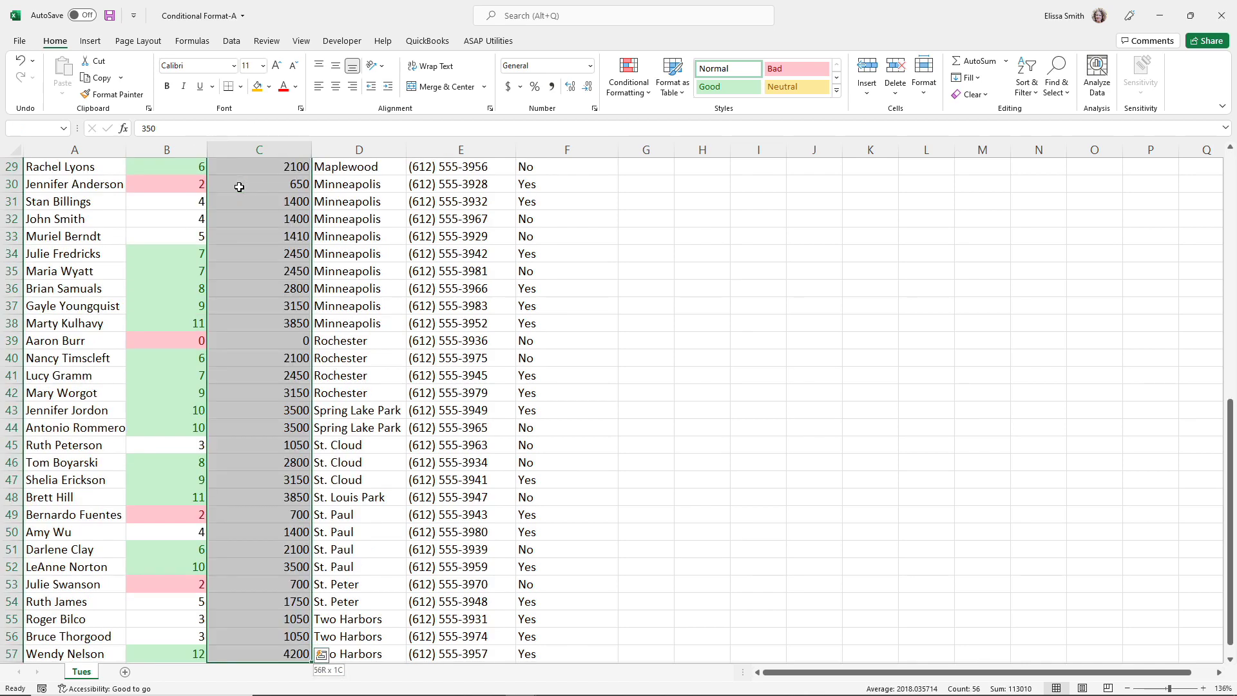
{"action": "scroll", "coordinate": [239, 187], "scroll_direction": "up", "scroll_amount": 3}
{"action": "scroll", "coordinate": [239, 188], "scroll_direction": "up", "scroll_amount": 6}
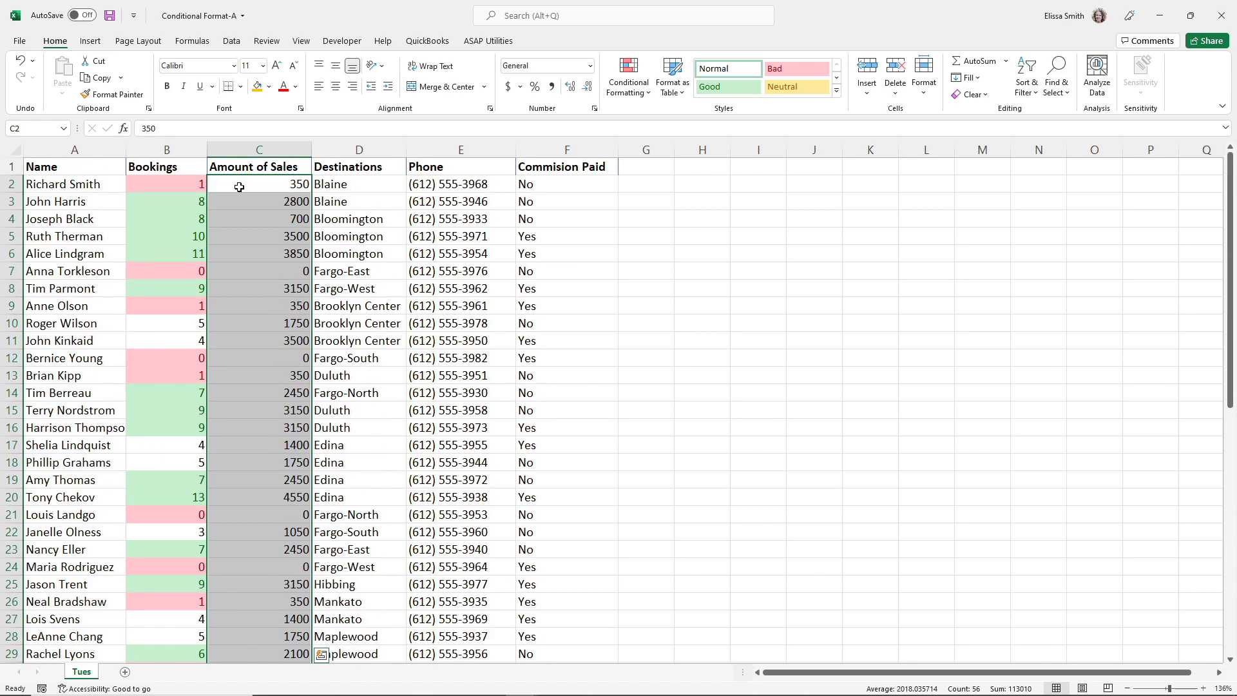
{"action": "left_click", "coordinate": [626, 89]}
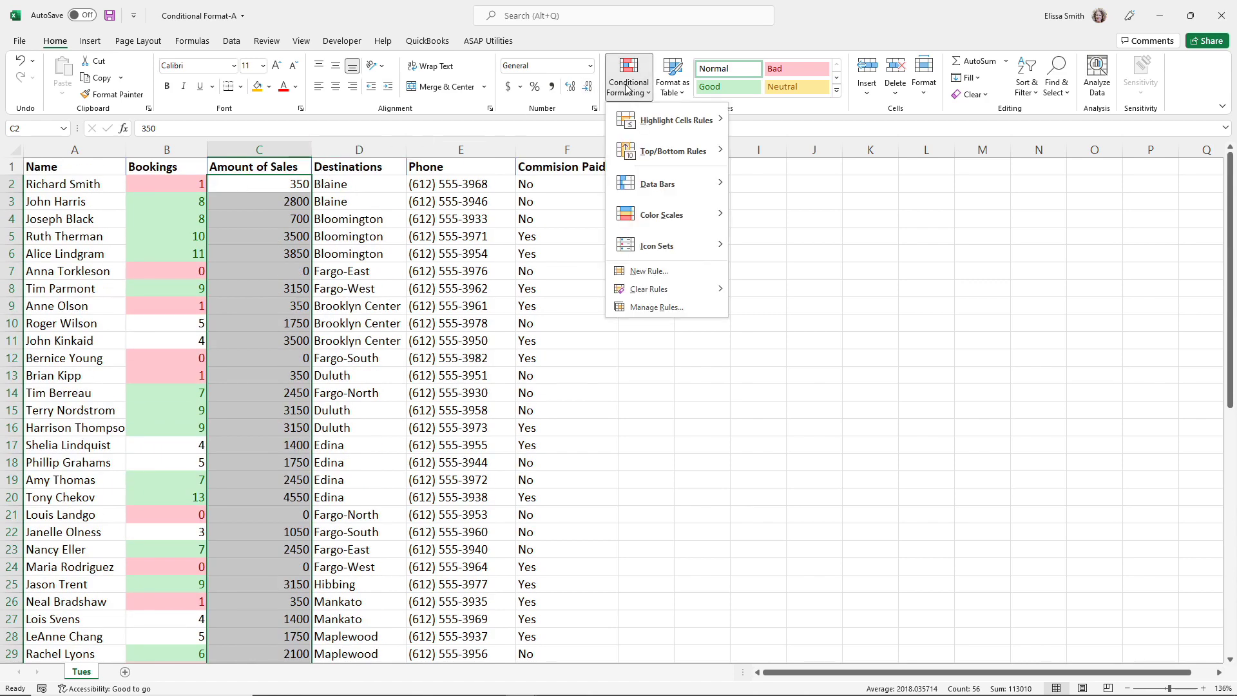
{"action": "left_click", "coordinate": [641, 244]}
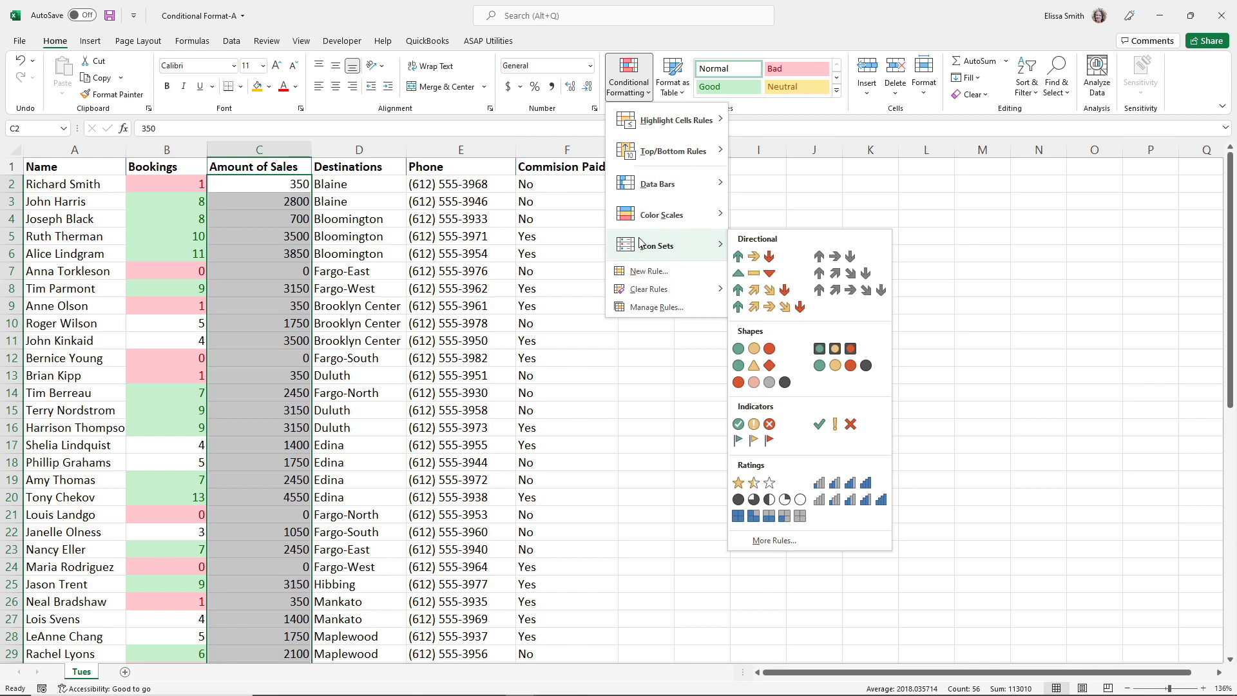
{"action": "left_click", "coordinate": [739, 257]}
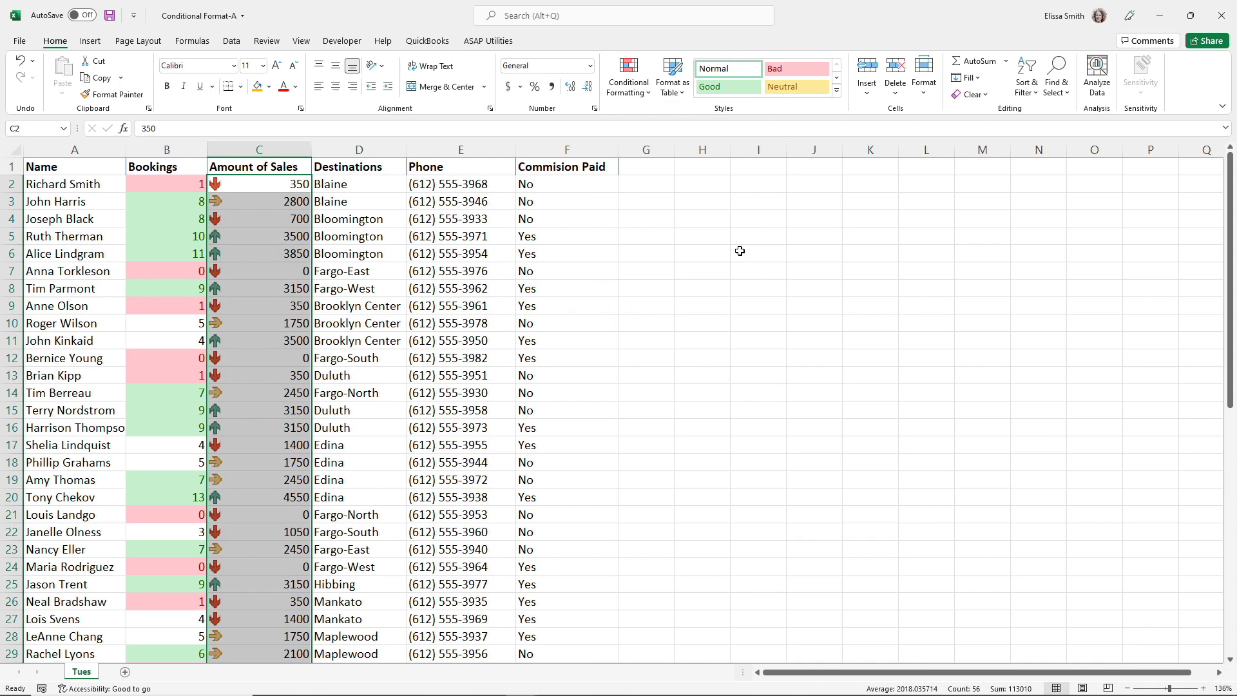
Step: Edit the Amount of Sales icon set rule so the top icon starts at 75 percent and the middle icon at 25 percent
{"action": "left_click", "coordinate": [626, 96]}
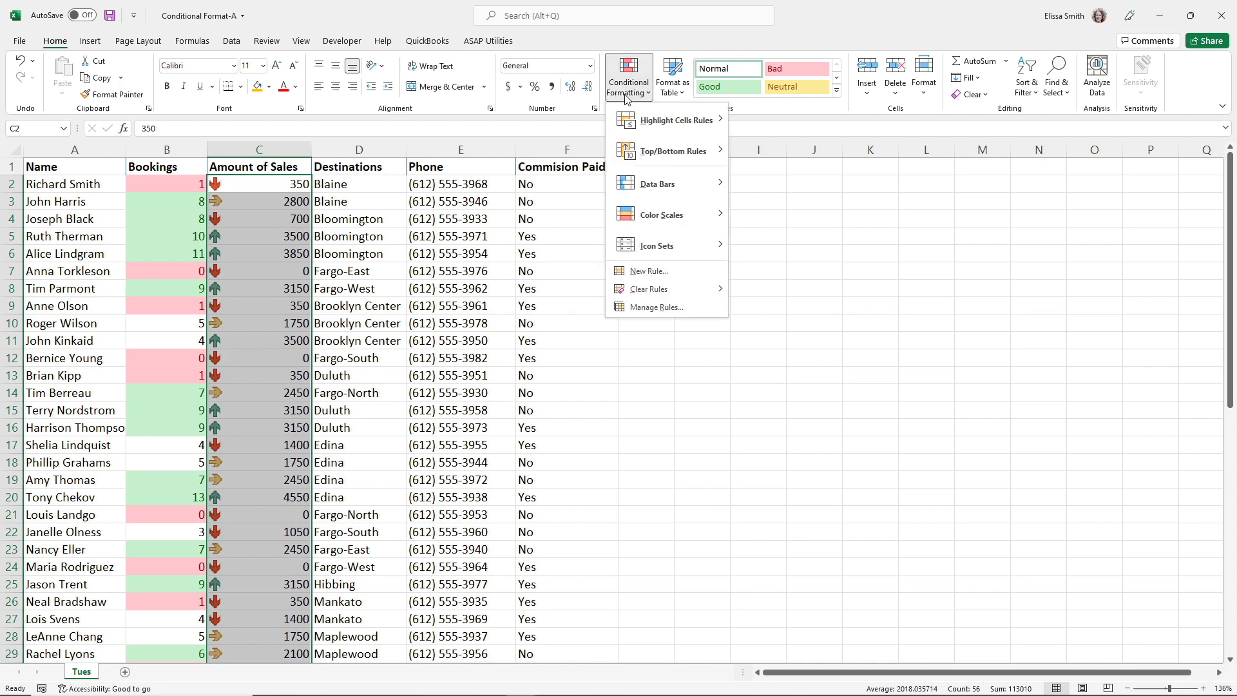
{"action": "left_click", "coordinate": [642, 309]}
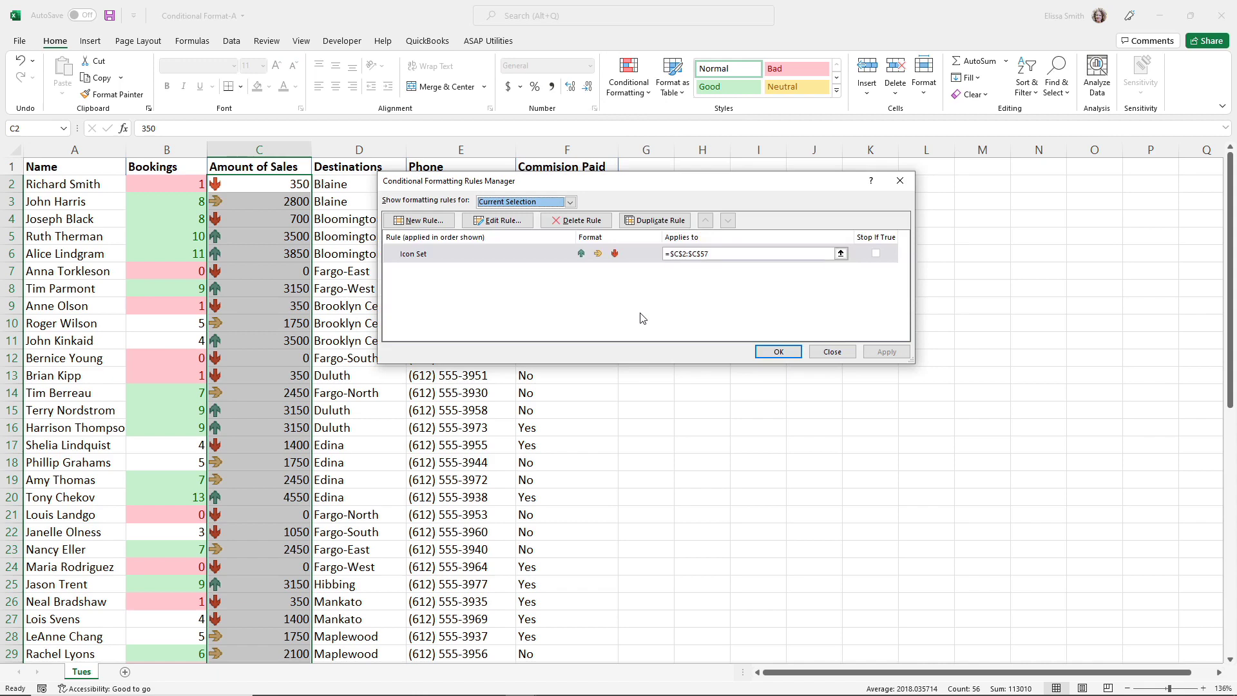
{"action": "double_click", "coordinate": [463, 259]}
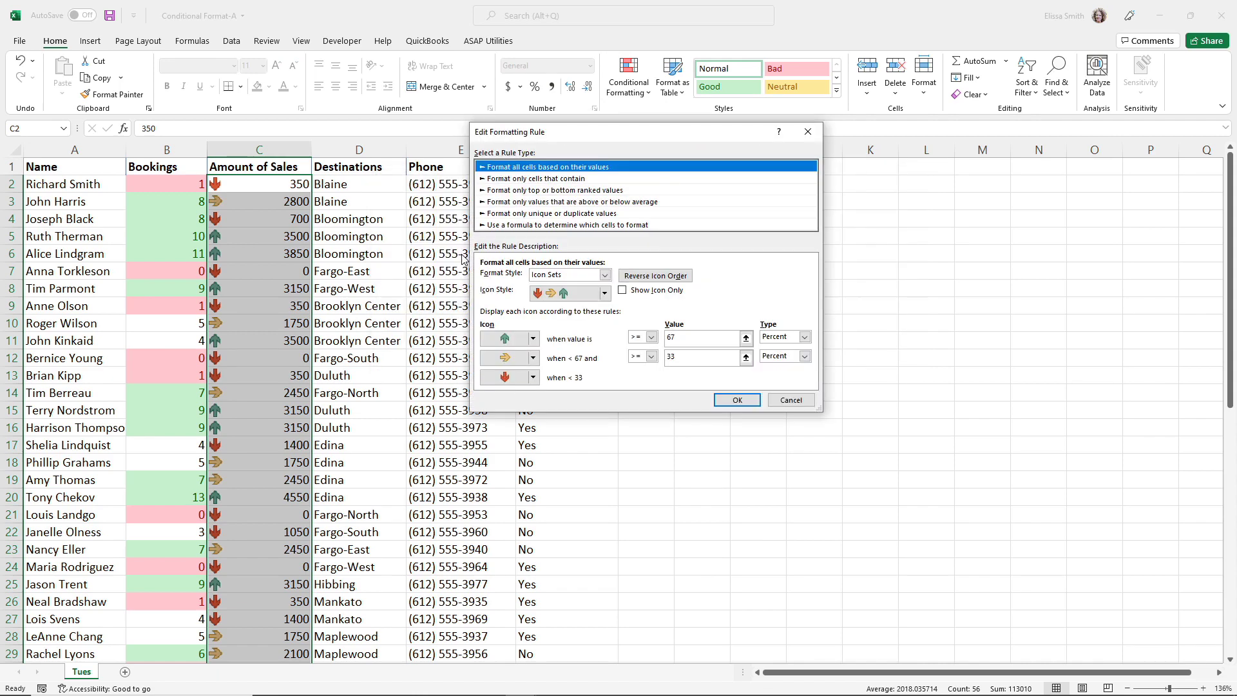
{"action": "left_click", "coordinate": [683, 339]}
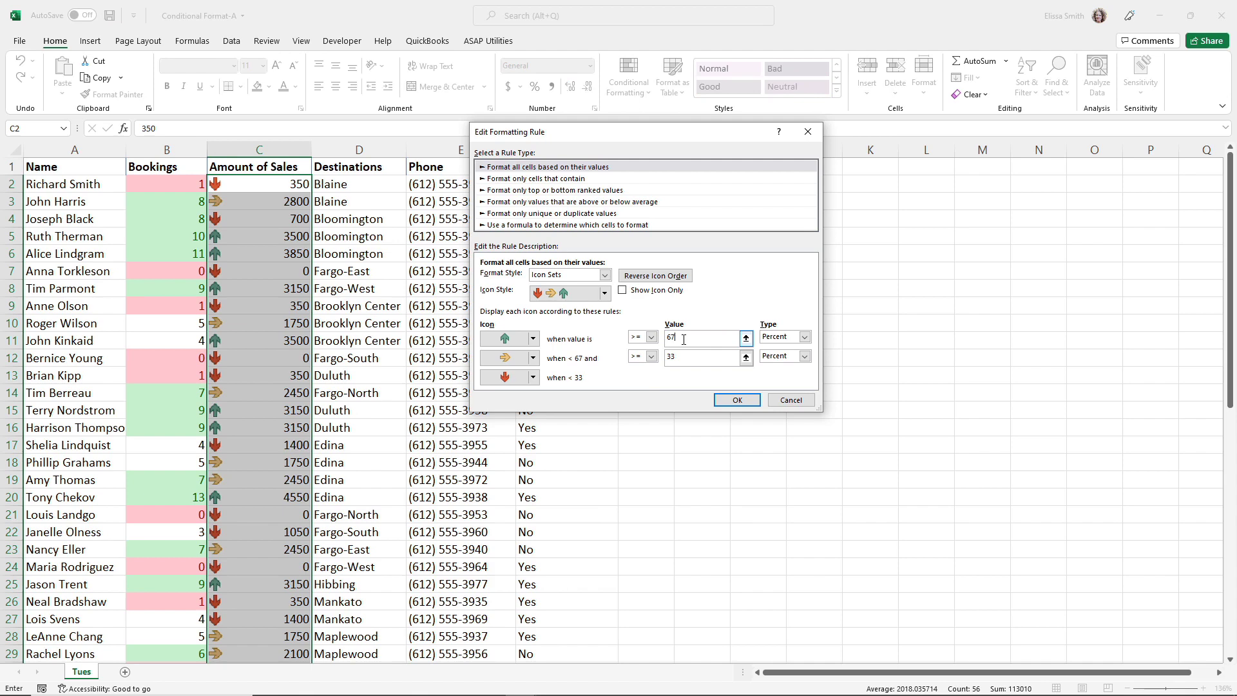
{"action": "key", "text": "BackSpace"}
{"action": "type", "text": "74"}
{"action": "left_click", "coordinate": [682, 358]}
{"action": "key", "text": "BackSpace"}
{"action": "key", "text": "BackSpace"}
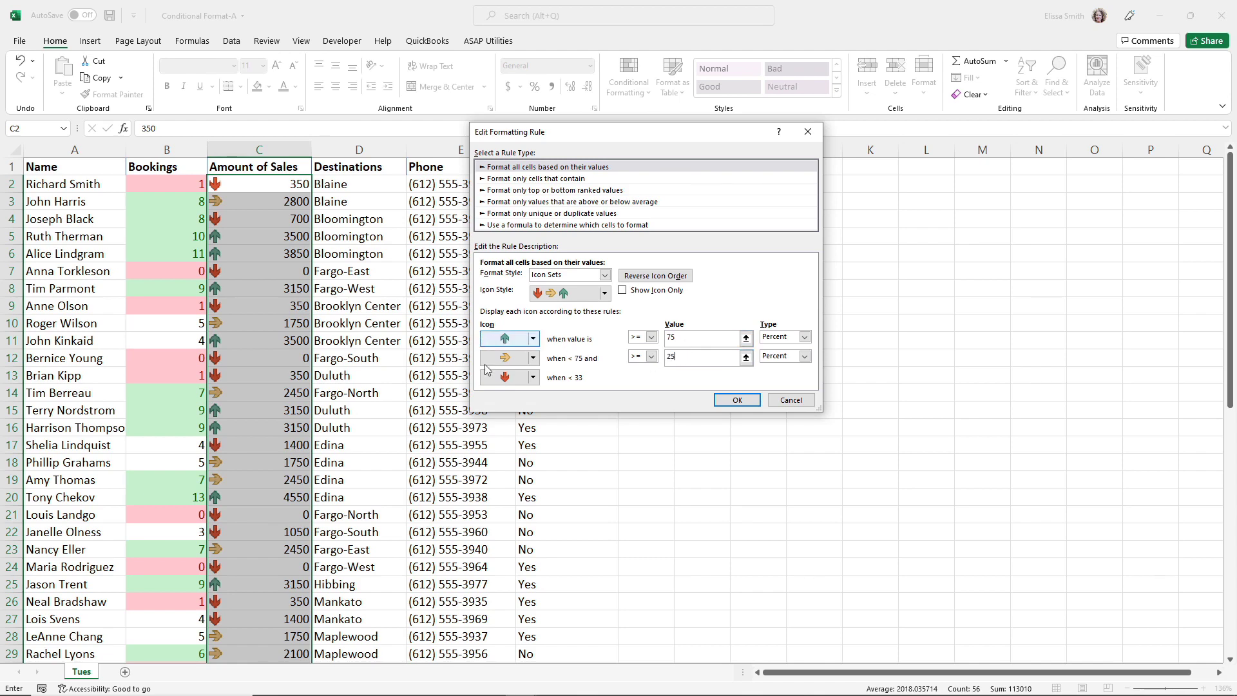
Step: Change the rule's icon style to red, yellow and green circles and apply it to the Amount of Sales values
{"action": "left_click", "coordinate": [601, 296]}
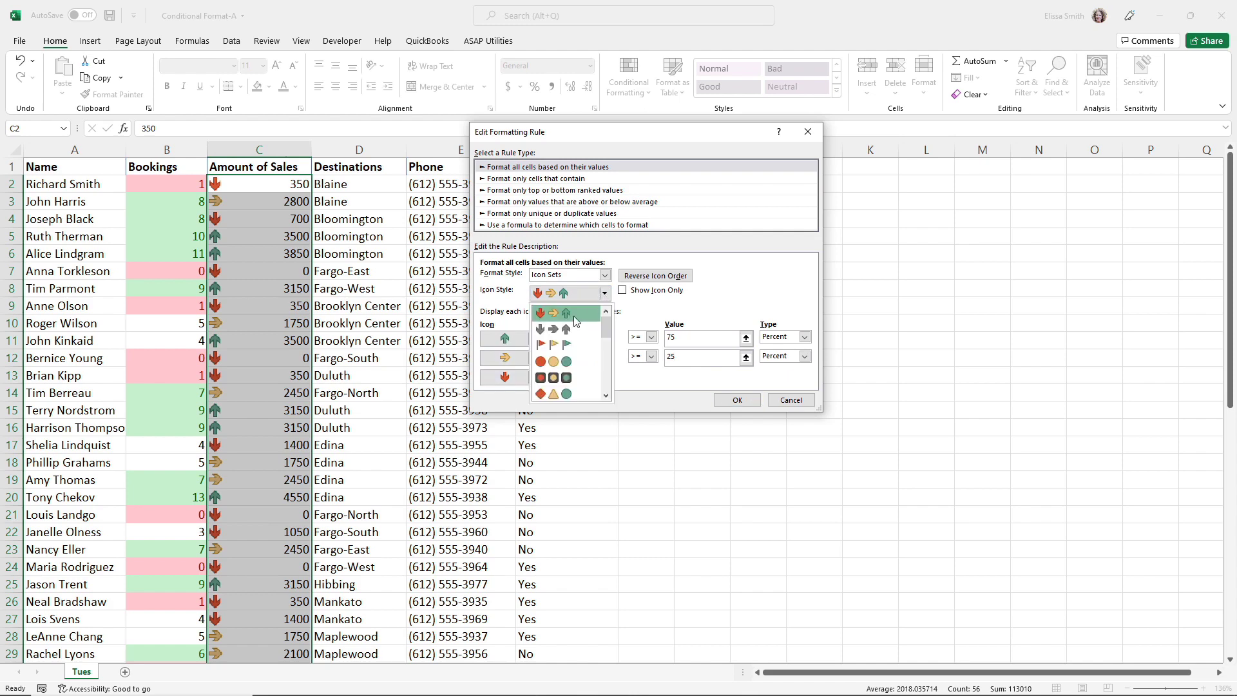
{"action": "left_click", "coordinate": [556, 365]}
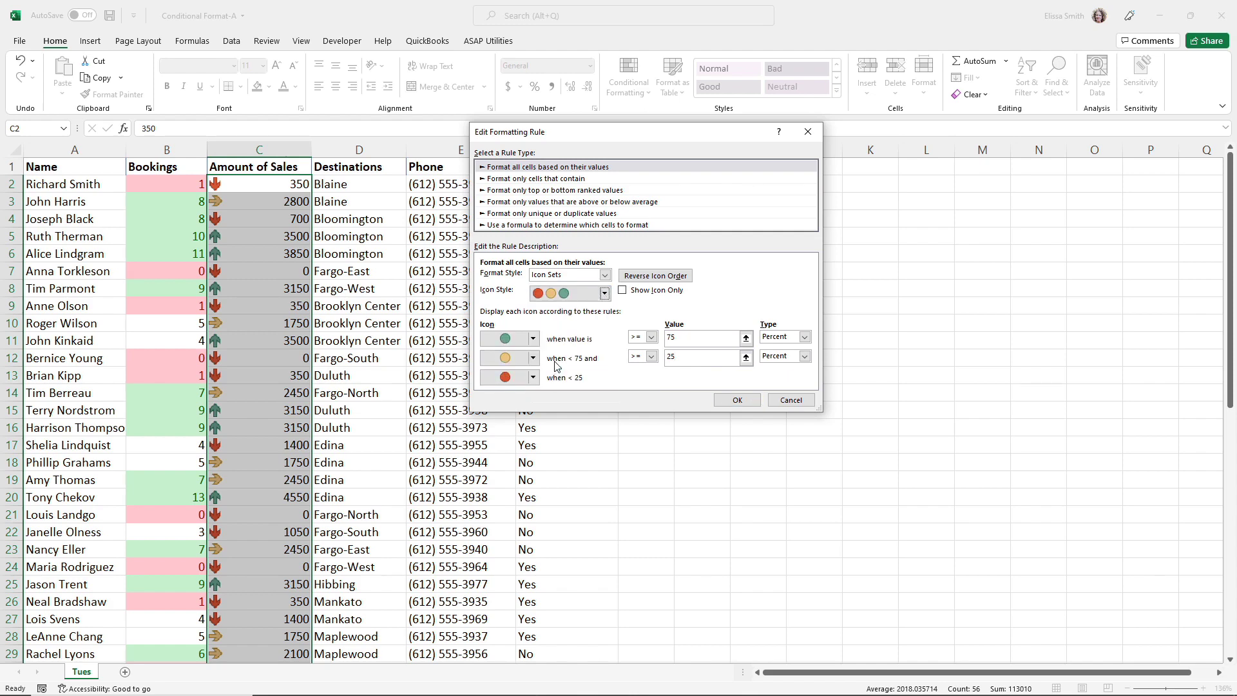
{"action": "left_click", "coordinate": [736, 402]}
{"action": "left_click", "coordinate": [780, 352]}
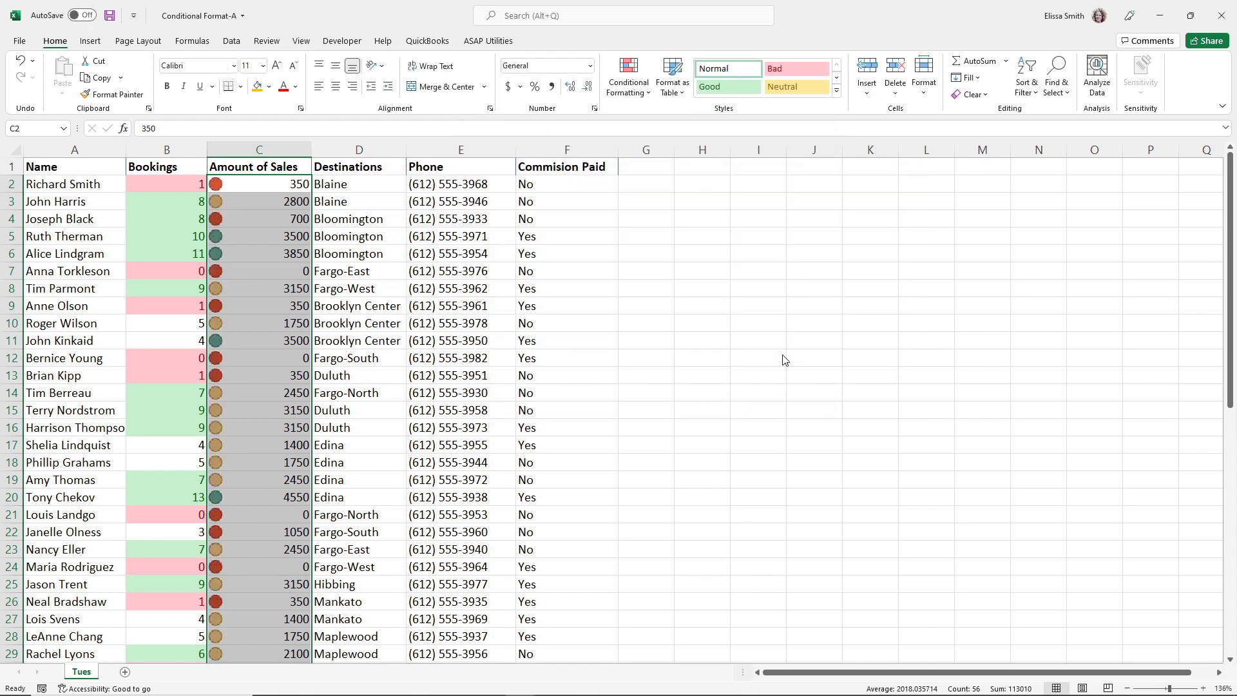
{"action": "left_click", "coordinate": [254, 513]}
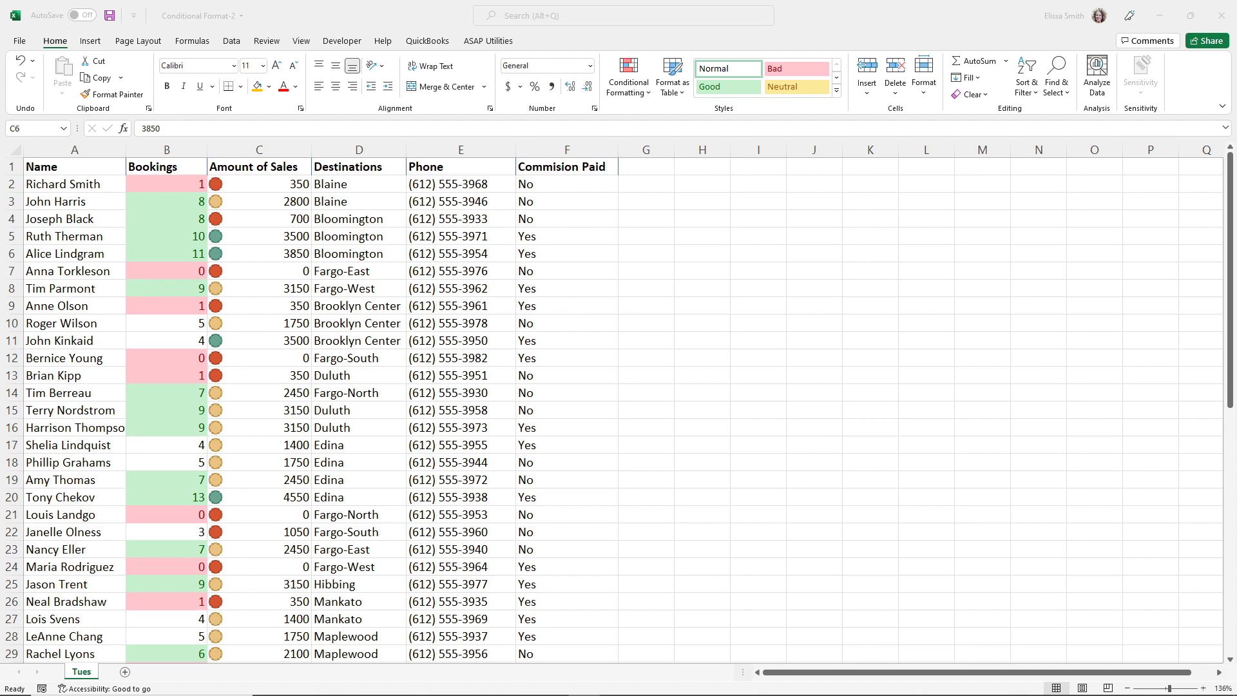
Step: Select the Bookings values in B2:B57 and open the Conditional Formatting Rules Manager for them
{"action": "left_click", "coordinate": [137, 183]}
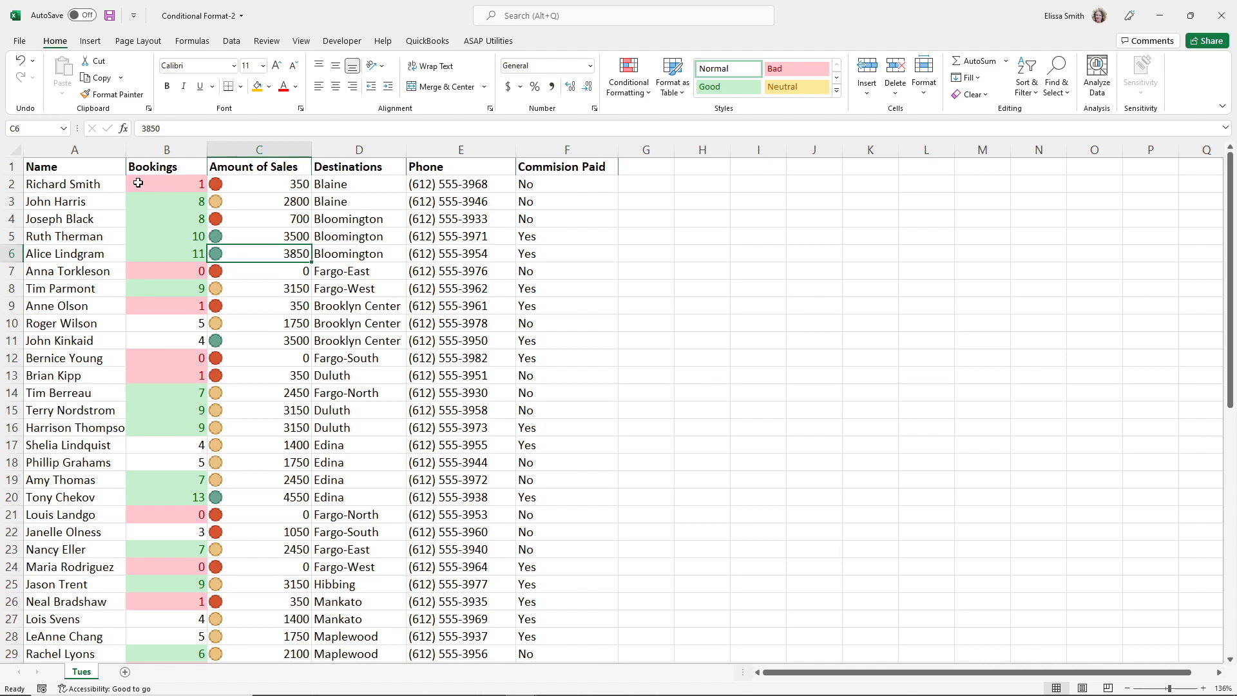
{"action": "left_click", "coordinate": [138, 183]}
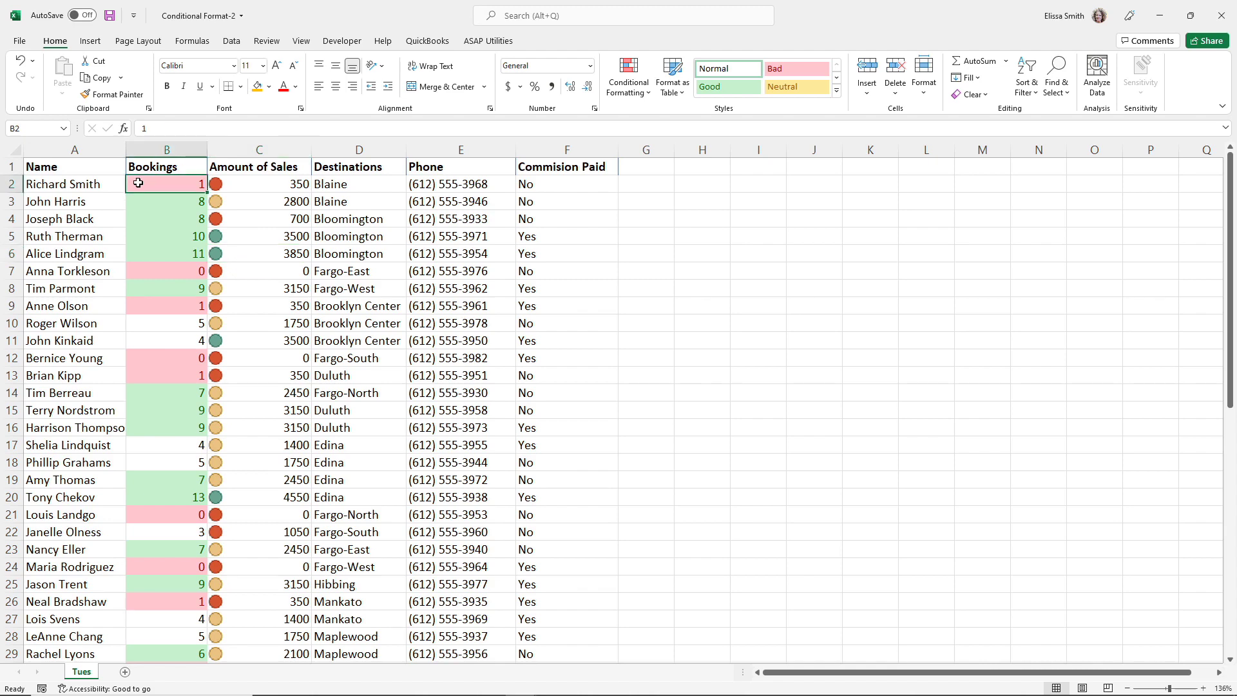
{"action": "key", "text": "ctrl+shift+Down"}
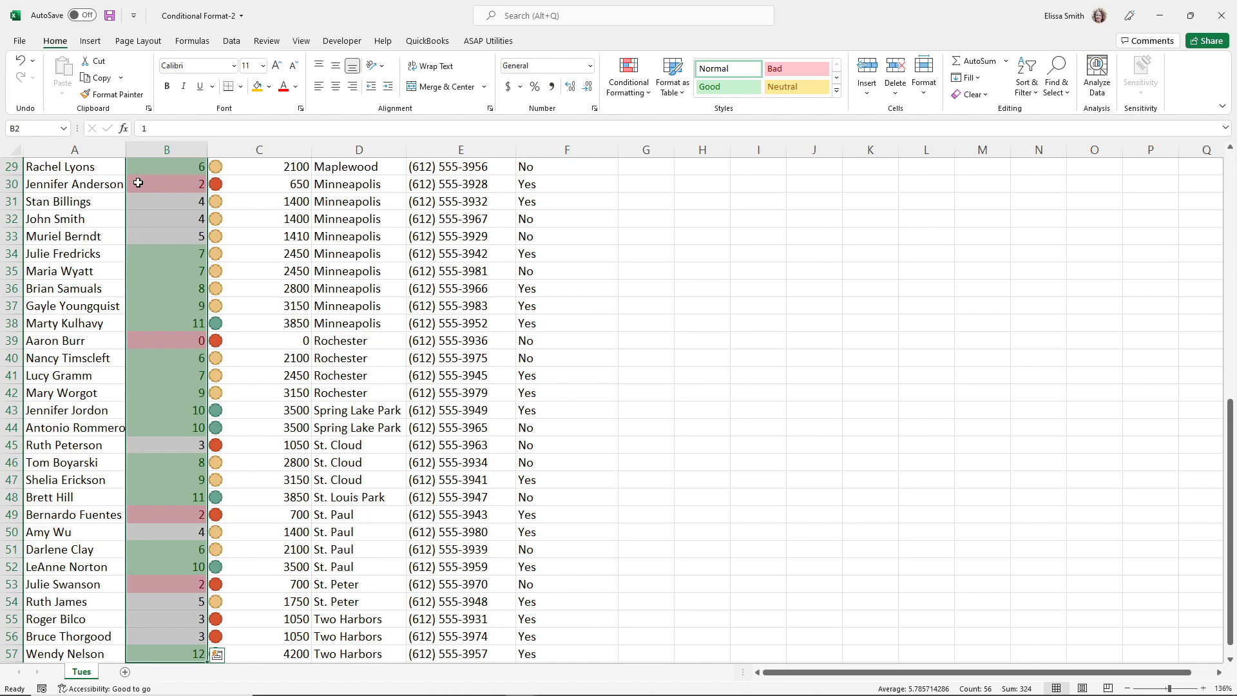
{"action": "scroll", "coordinate": [138, 183], "scroll_direction": "up", "scroll_amount": 10}
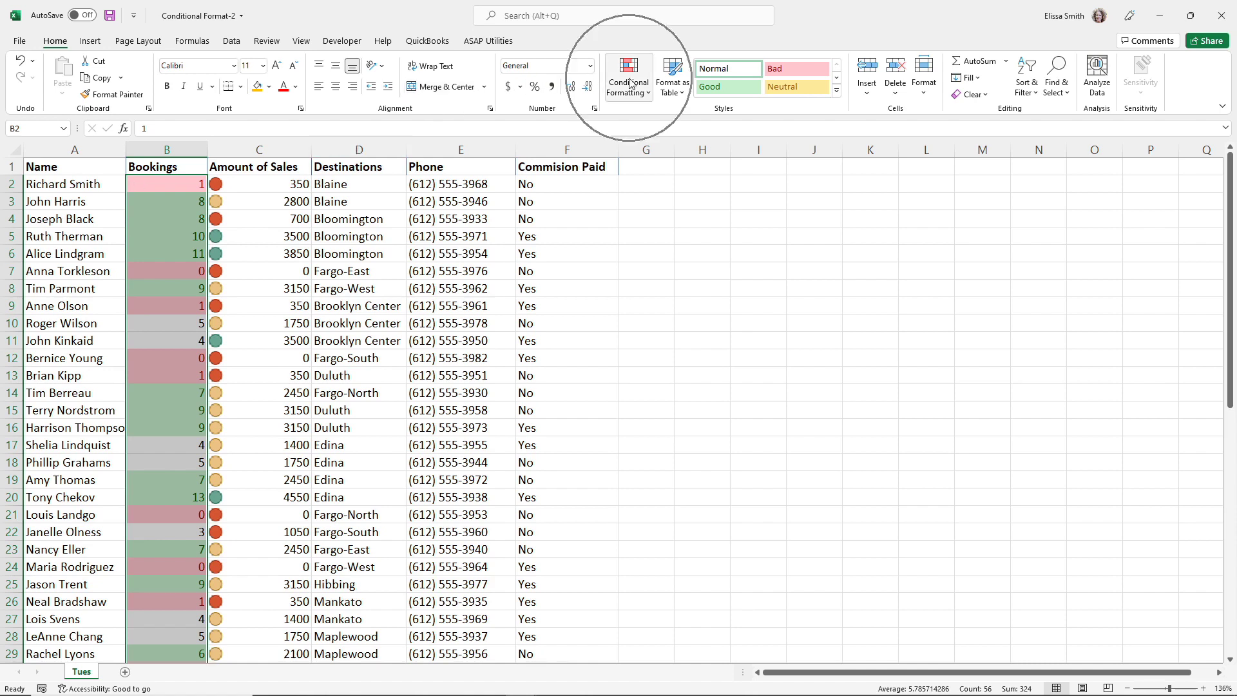
{"action": "key", "text": "ctrl+q"}
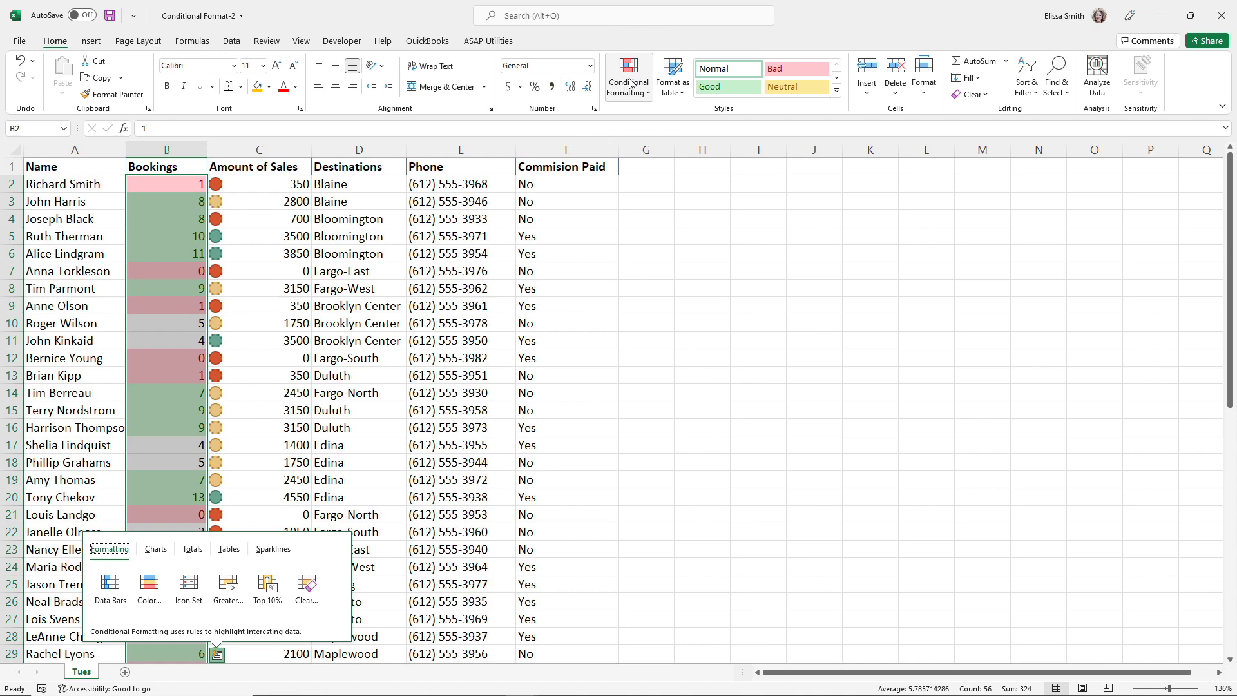
{"action": "left_click", "coordinate": [631, 84]}
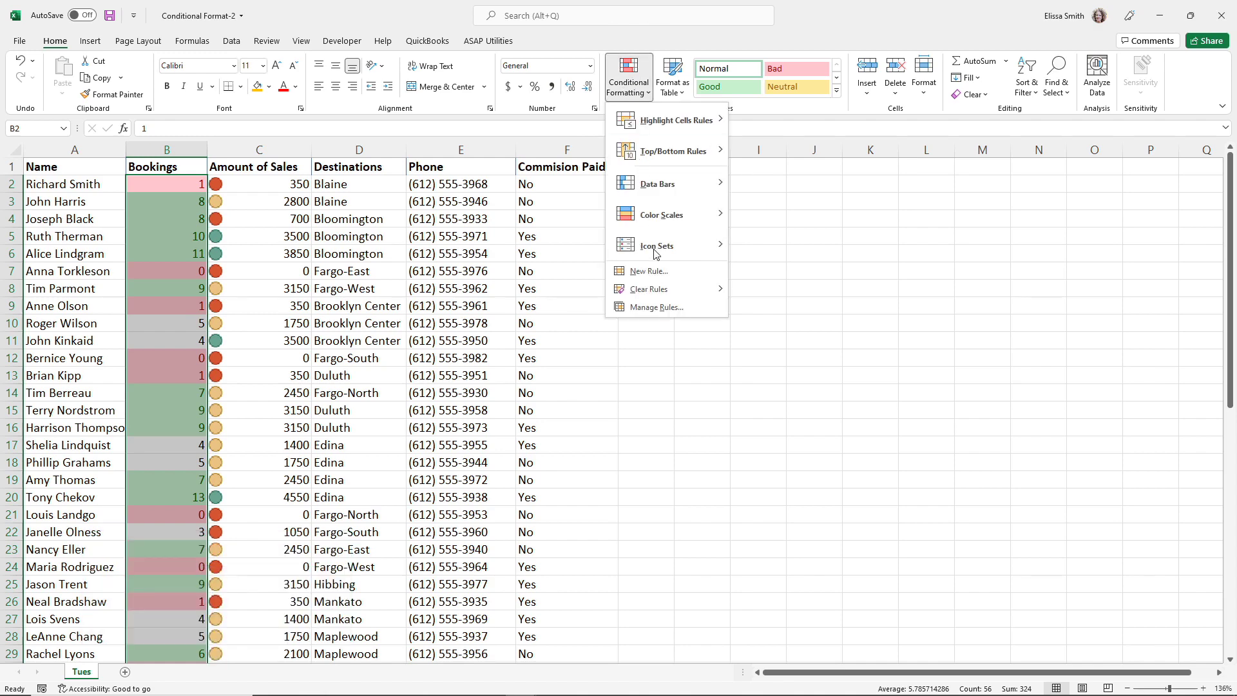
{"action": "key", "text": "ctrl"}
{"action": "key", "text": "ctrl"}
{"action": "key", "text": "ctrl"}
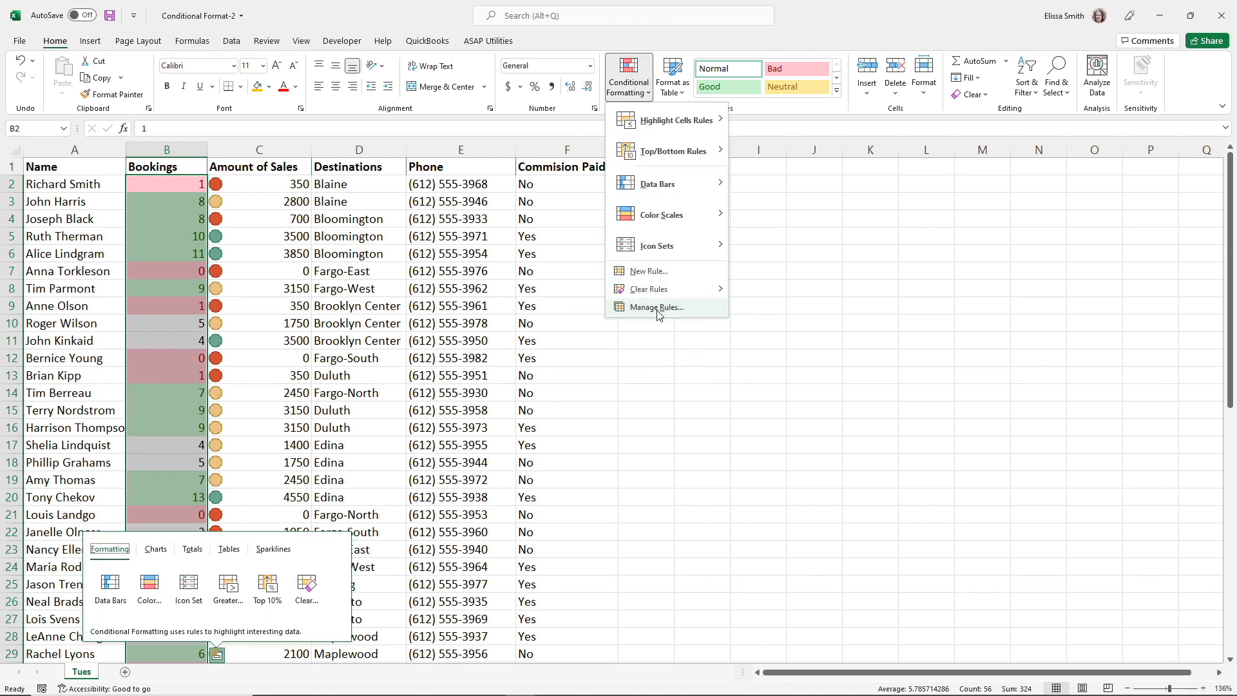
{"action": "left_click", "coordinate": [657, 308]}
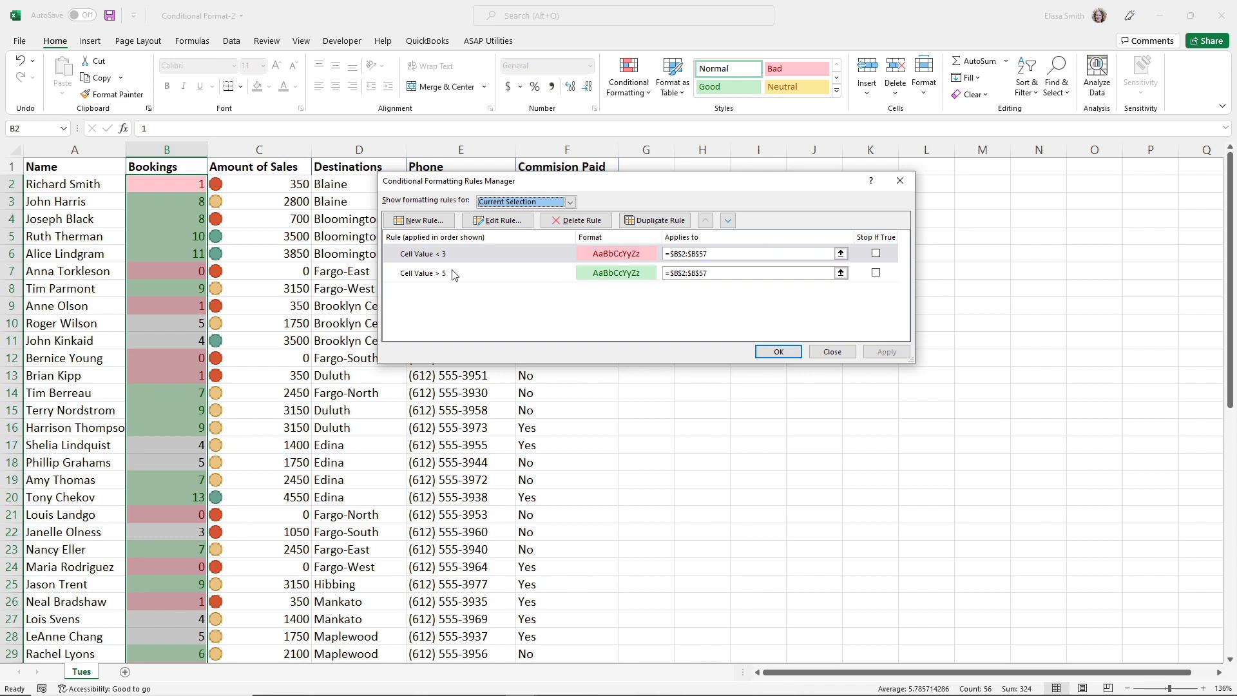
Step: Change the green Bookings rule to format cell values greater than or equal to 8 and apply it
{"action": "key", "text": "ctrl"}
{"action": "key", "text": "ctrl"}
{"action": "double_click", "coordinate": [453, 277]}
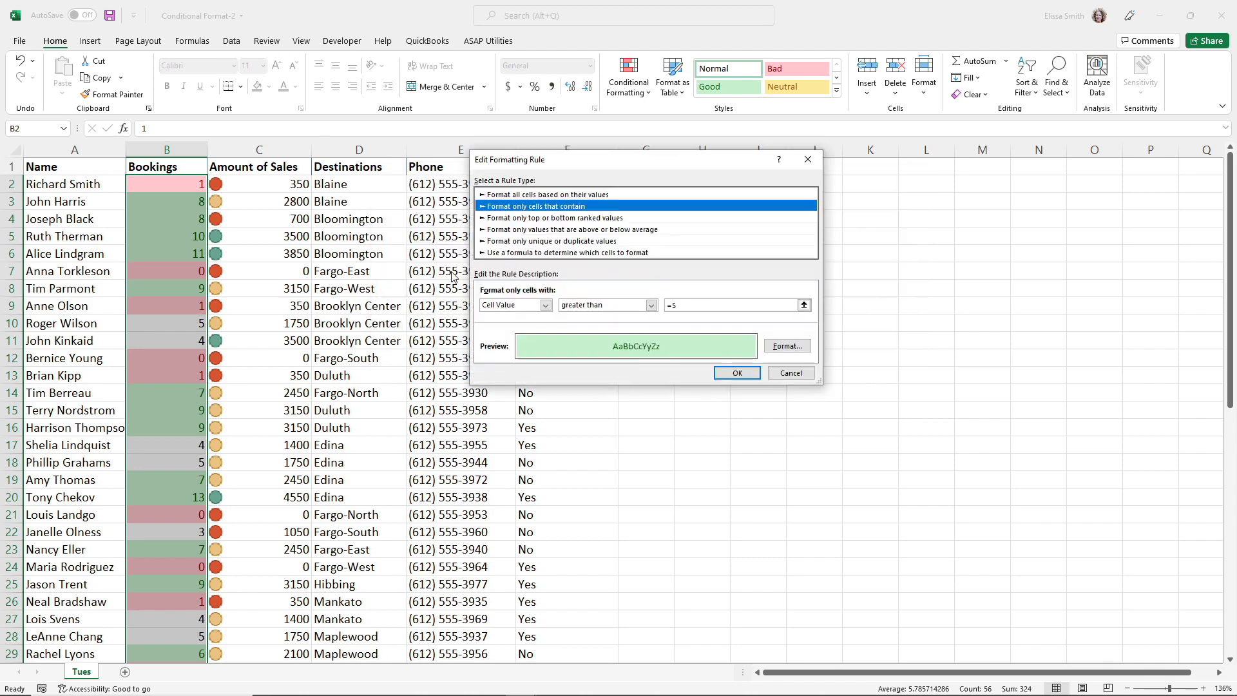
{"action": "left_click", "coordinate": [718, 307]}
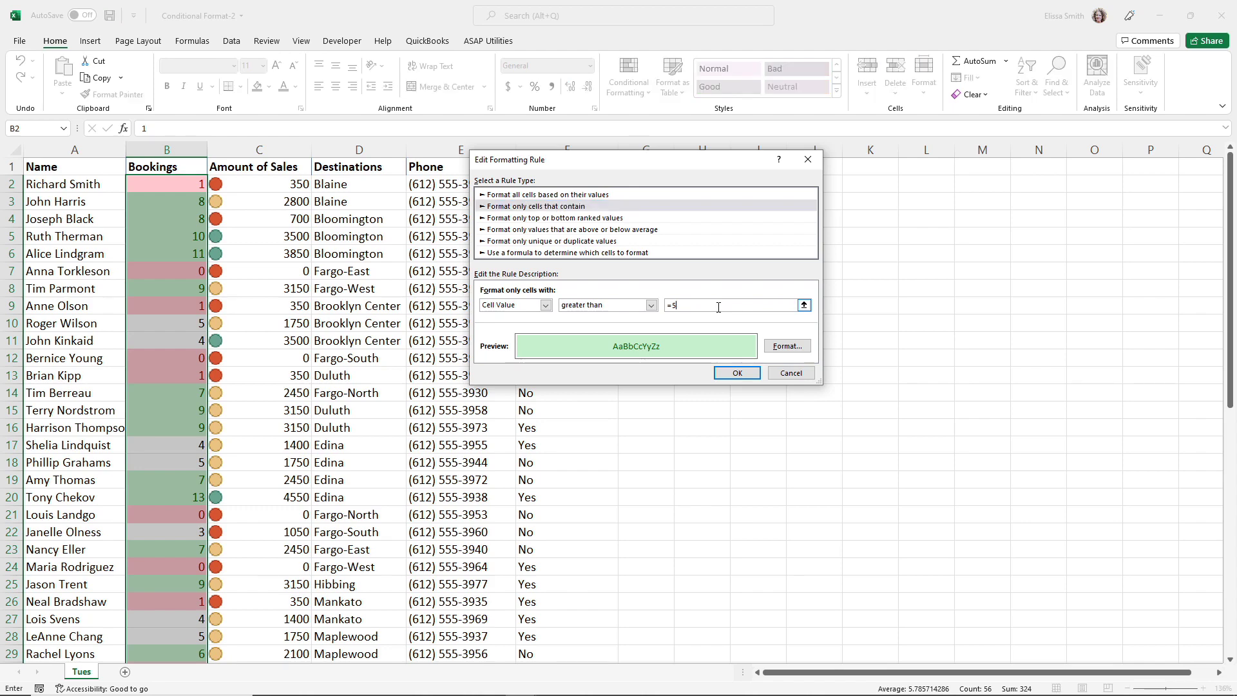
{"action": "key", "text": "BackSpace"}
{"action": "left_click", "coordinate": [652, 305]}
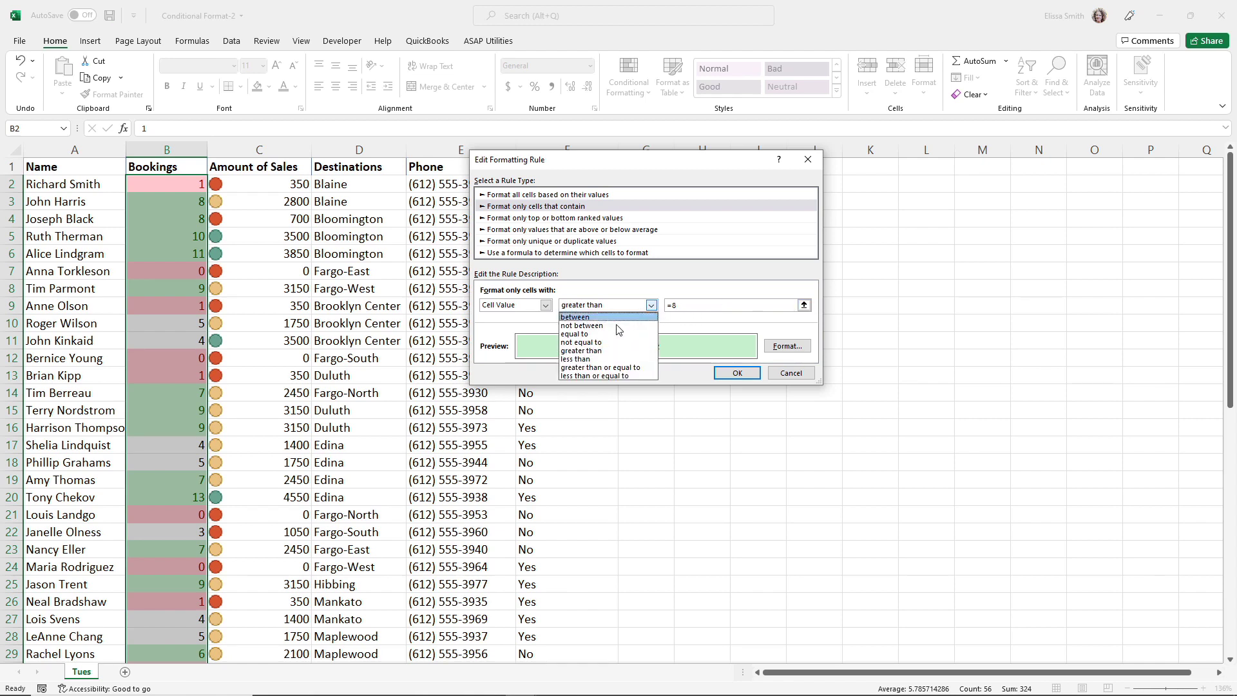
{"action": "left_click", "coordinate": [609, 368]}
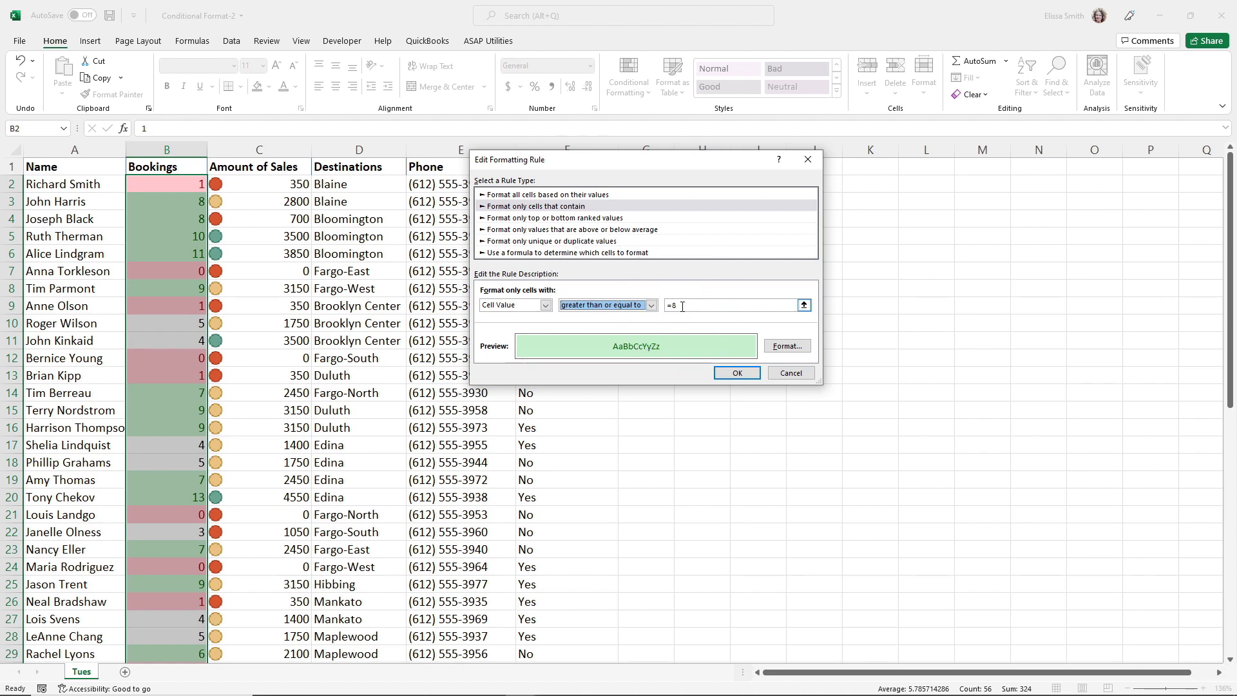
{"action": "left_click", "coordinate": [727, 374]}
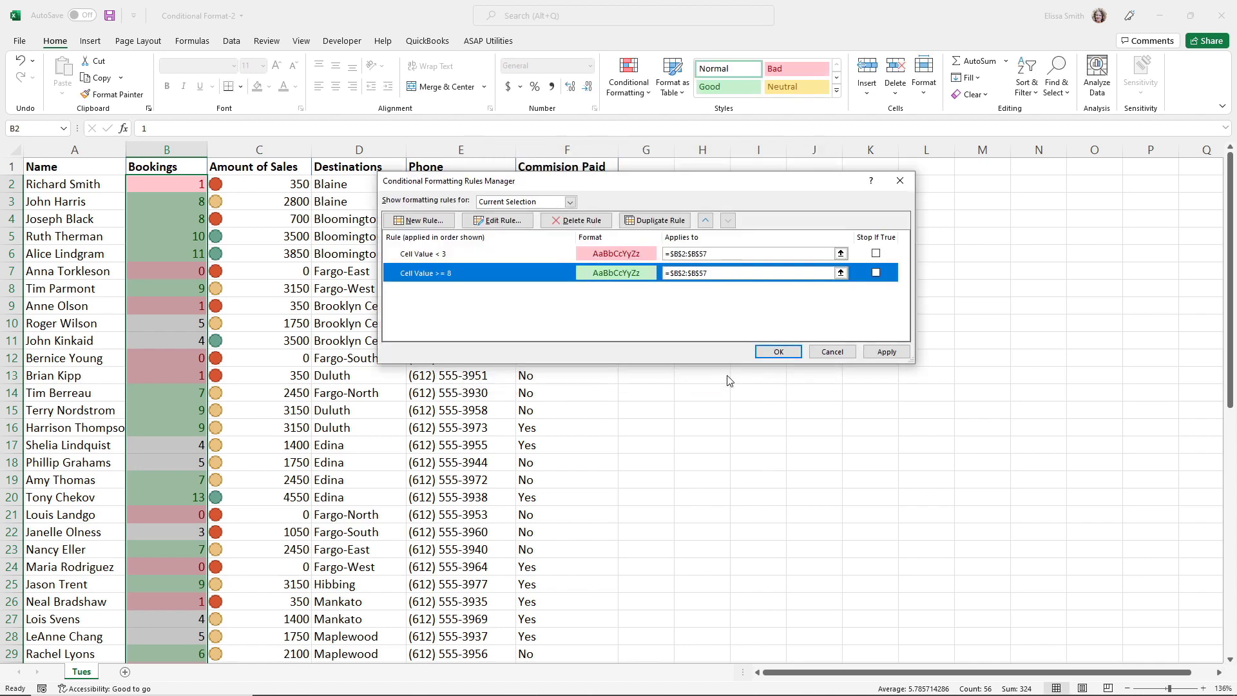
{"action": "left_click", "coordinate": [779, 351]}
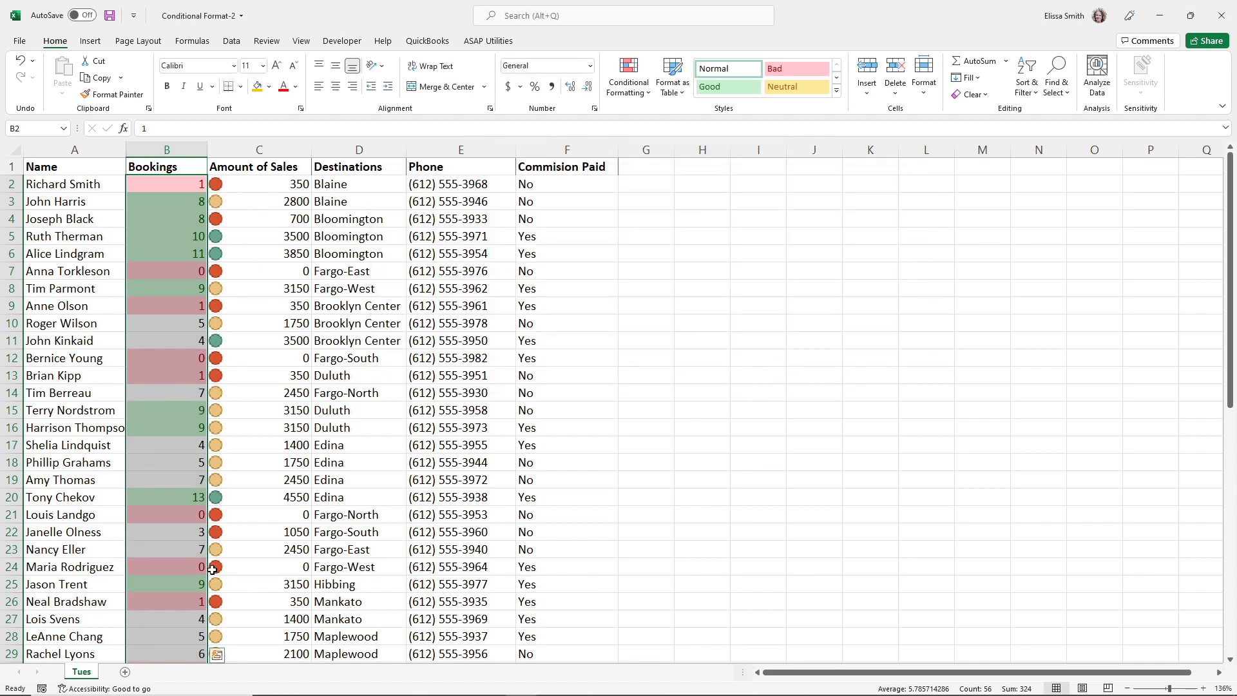
Step: Set the Bookings value in cell B11 to 8
{"action": "left_click", "coordinate": [159, 336]}
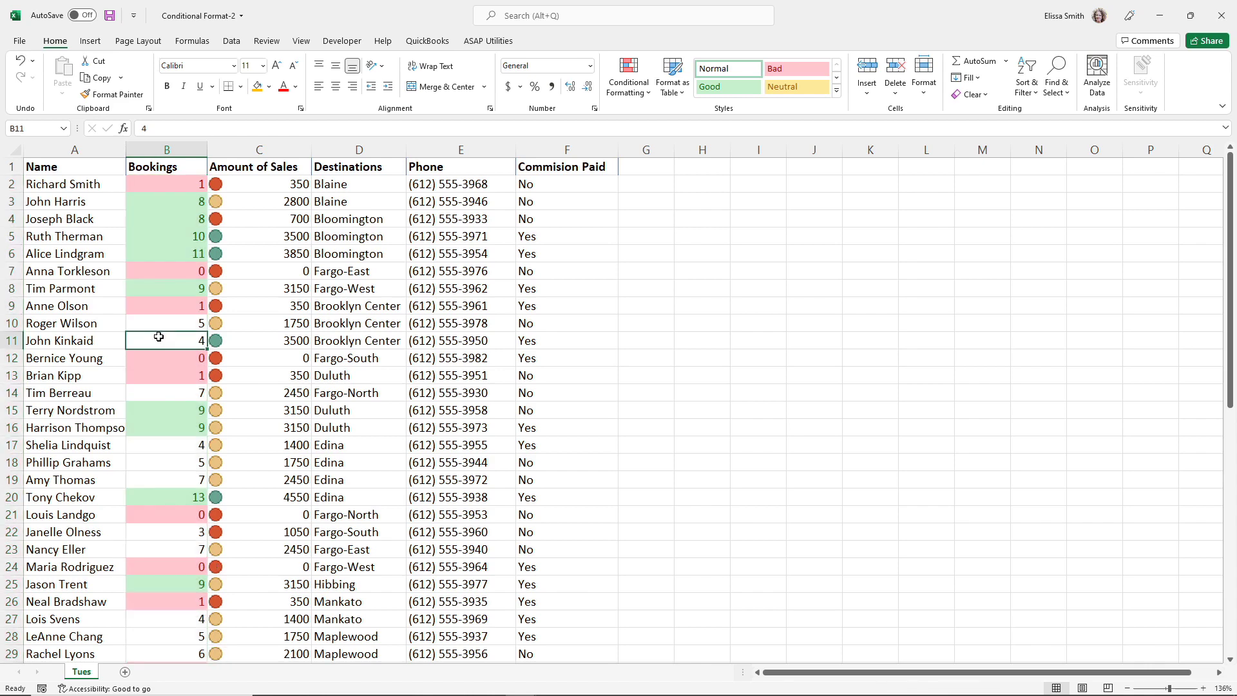
{"action": "type", "text": "8"}
{"action": "key", "text": "Return"}
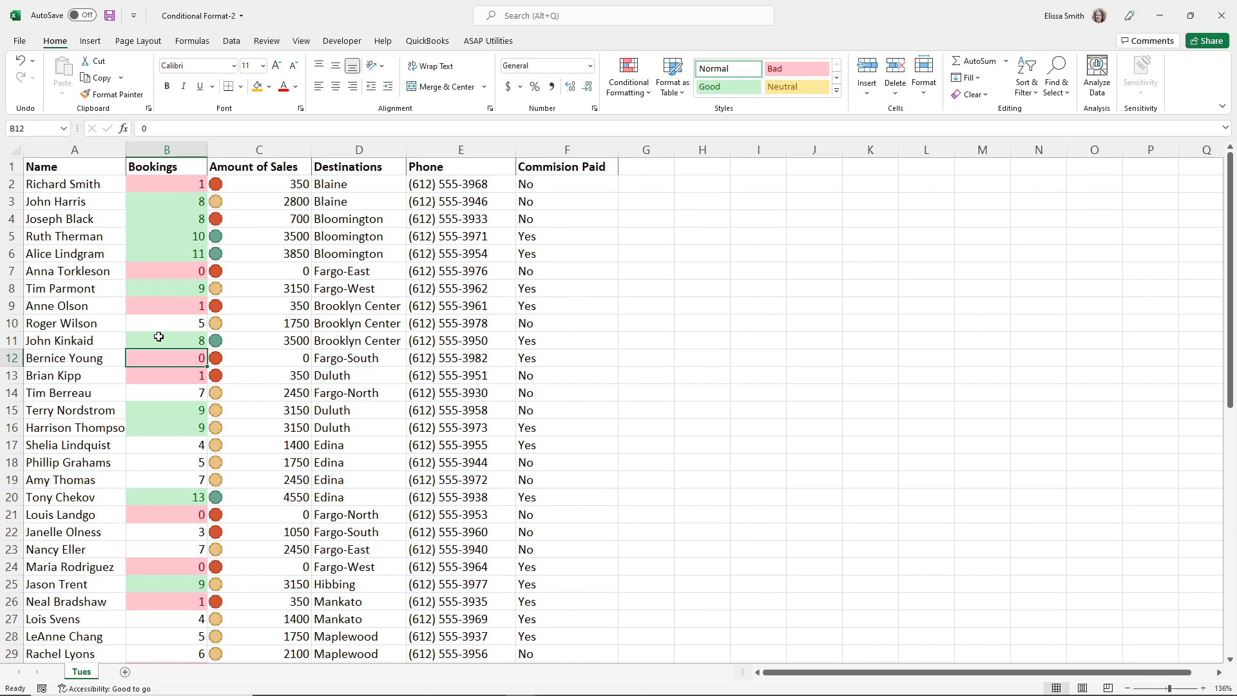
Step: Clear the conditional formatting rules from the entire sheet
{"action": "left_click", "coordinate": [635, 97]}
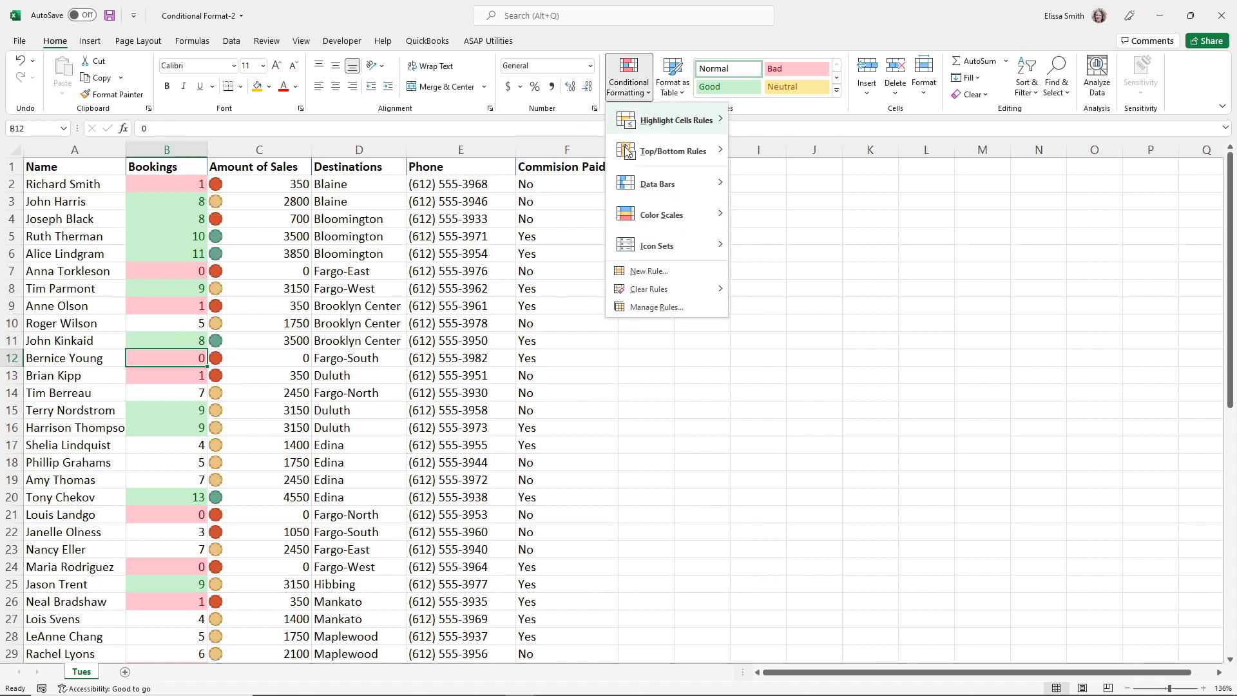
{"action": "mouse_move", "coordinate": [647, 294]}
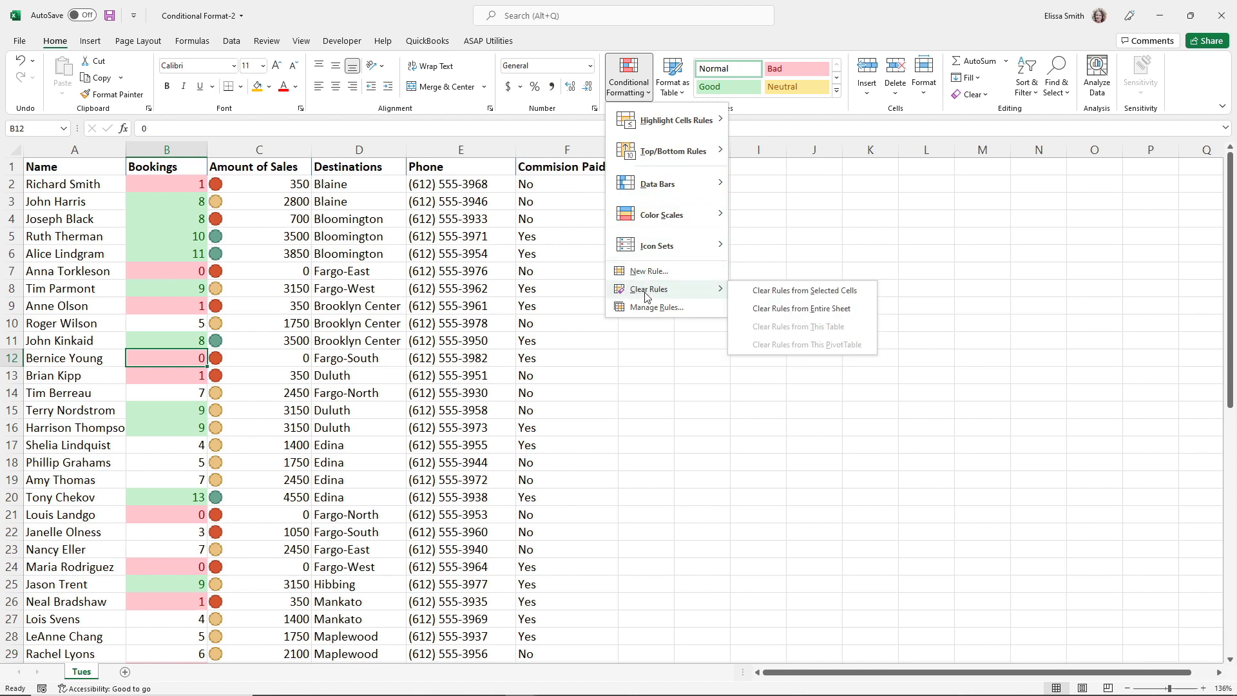
{"action": "left_click", "coordinate": [793, 310]}
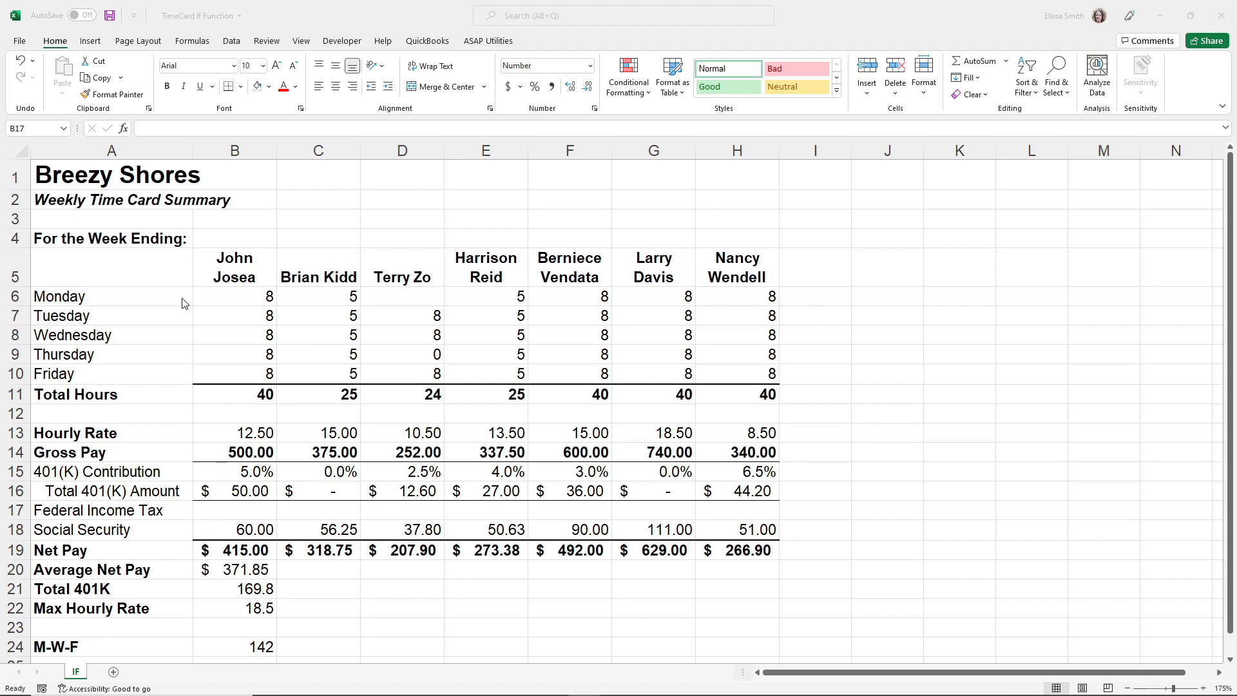
{"action": "left_click", "coordinate": [96, 182]}
{"action": "left_click", "coordinate": [96, 182]}
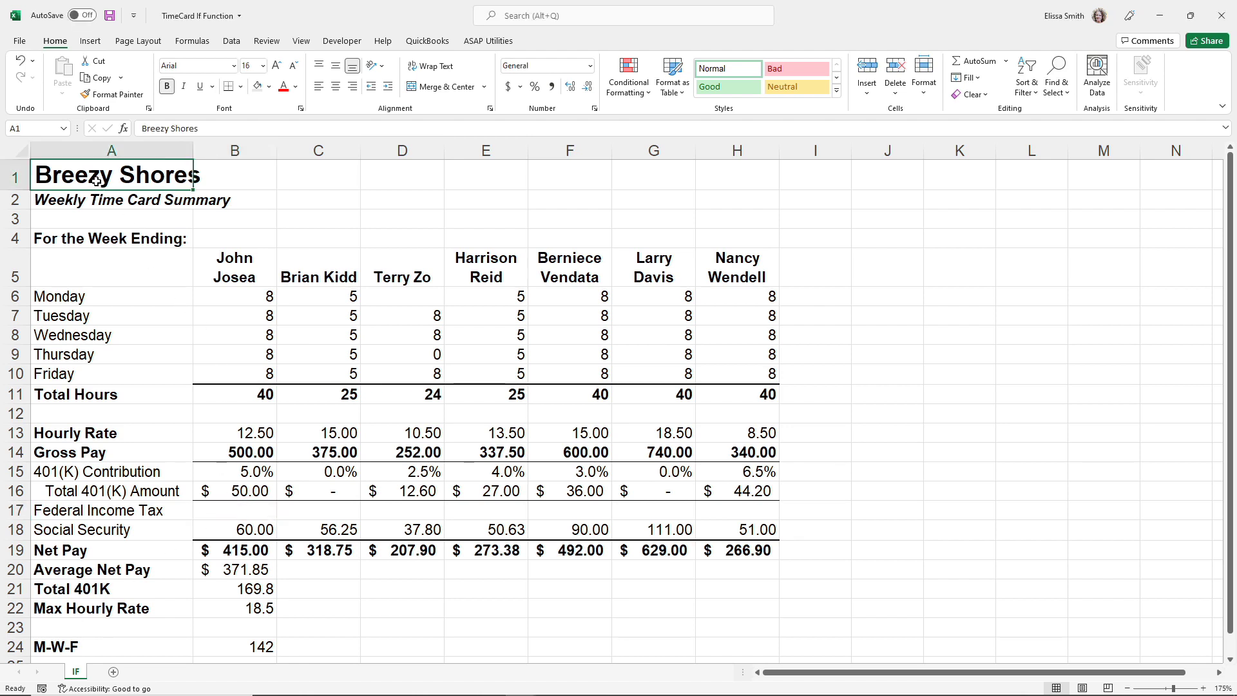
{"action": "left_click", "coordinate": [220, 452]}
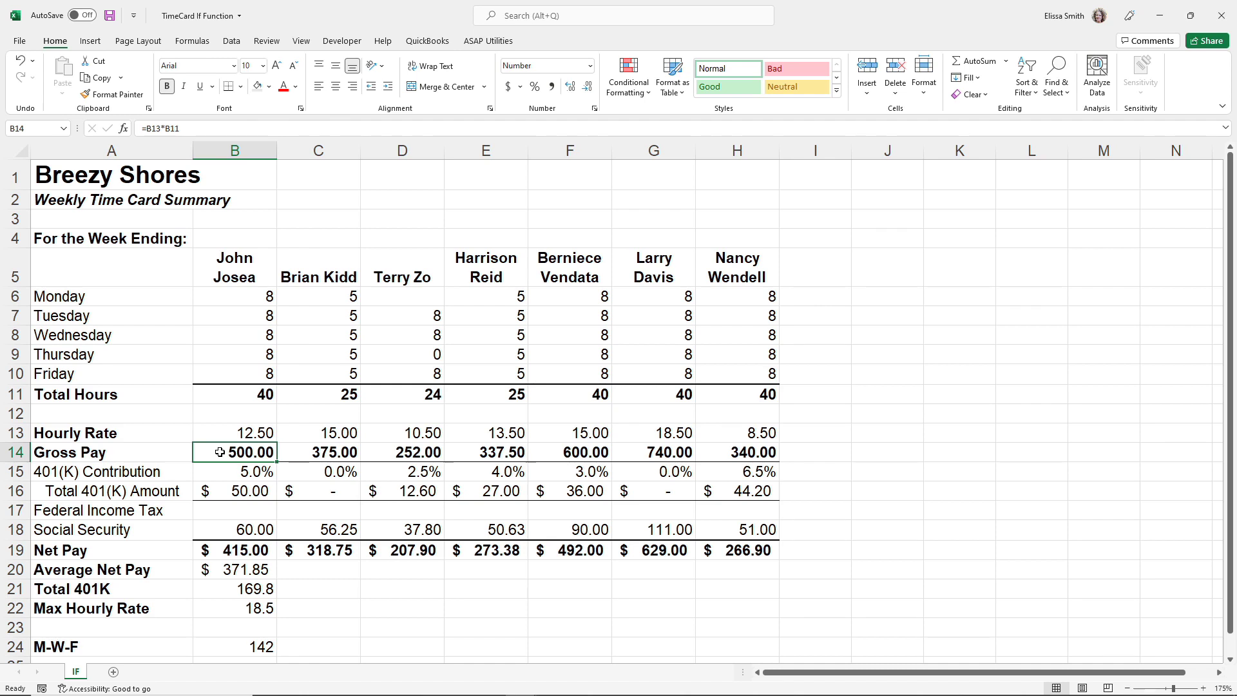
Step: Start inserting a function in the first Federal Income Tax cell, B17, and search for "if"
{"action": "left_click", "coordinate": [228, 509]}
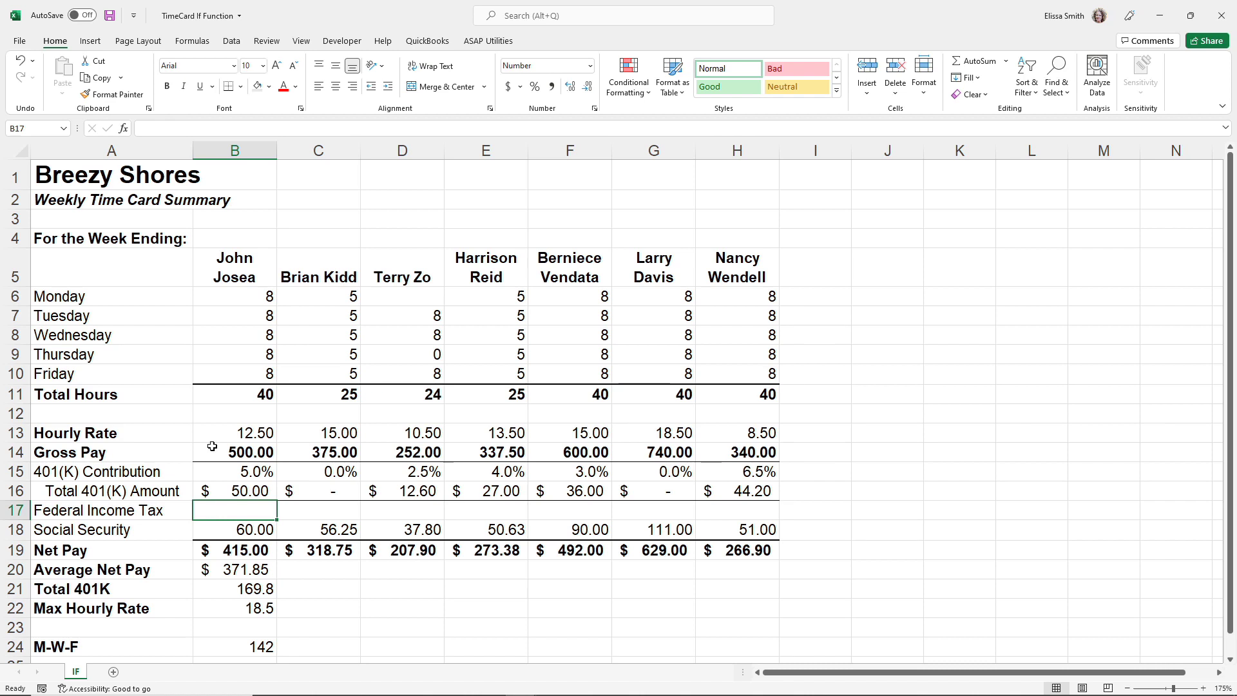
{"action": "key", "text": "ctrl"}
{"action": "key", "text": "ctrl"}
{"action": "key", "text": "ctrl"}
{"action": "key", "text": "ctrl"}
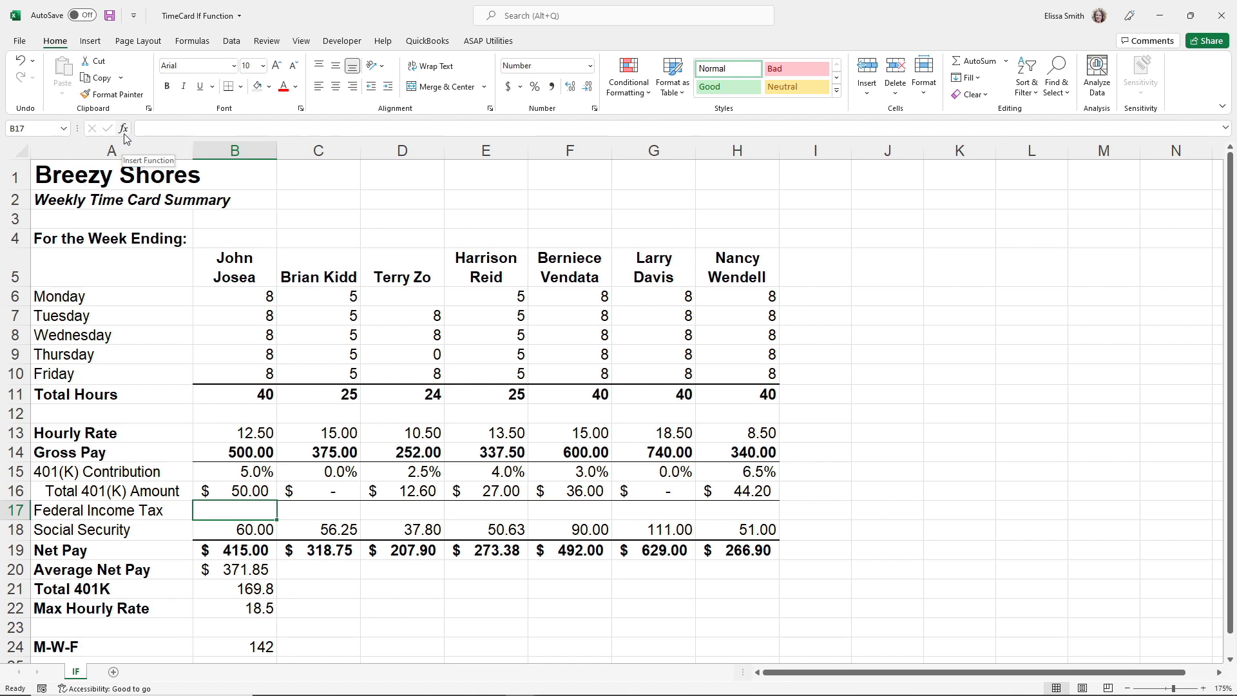
{"action": "left_click", "coordinate": [123, 129]}
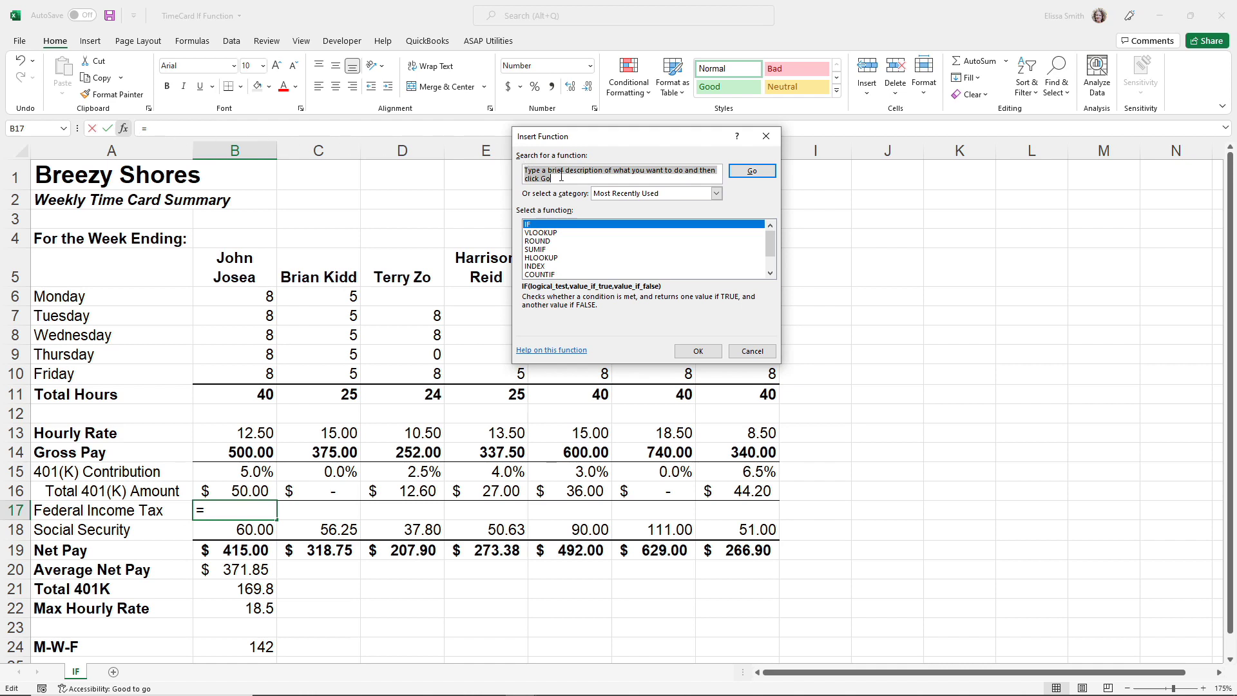
{"action": "type", "text": "if"}
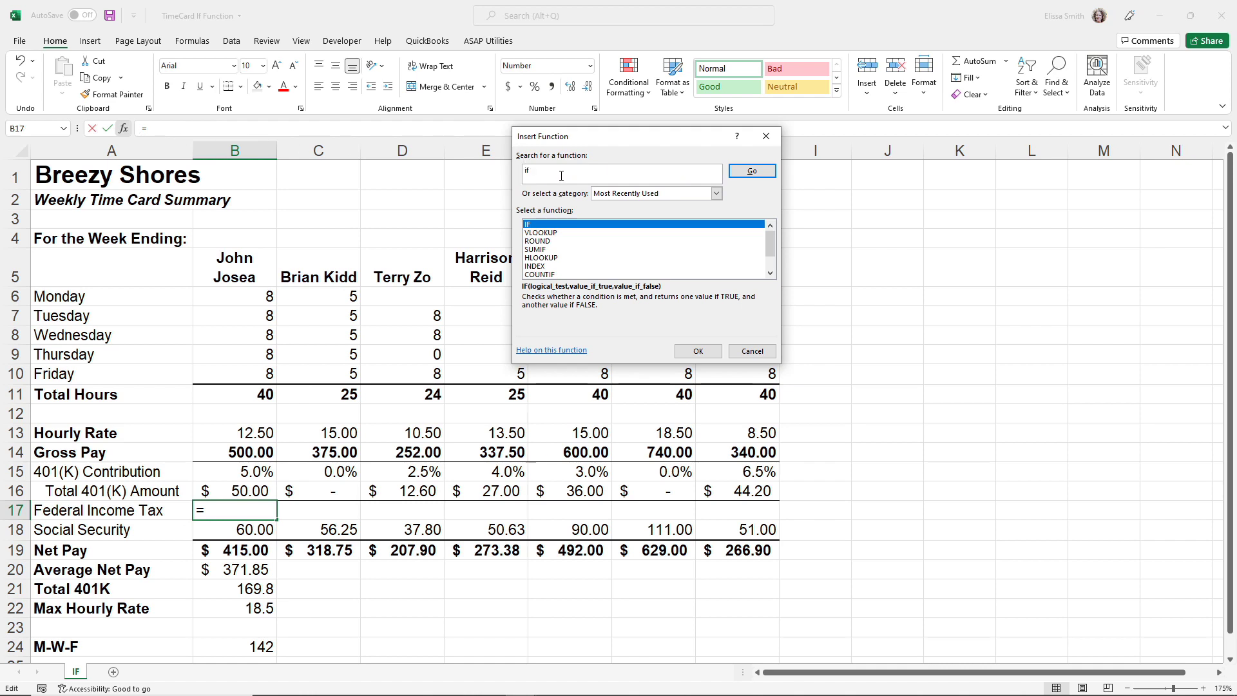
{"action": "left_click", "coordinate": [770, 173]}
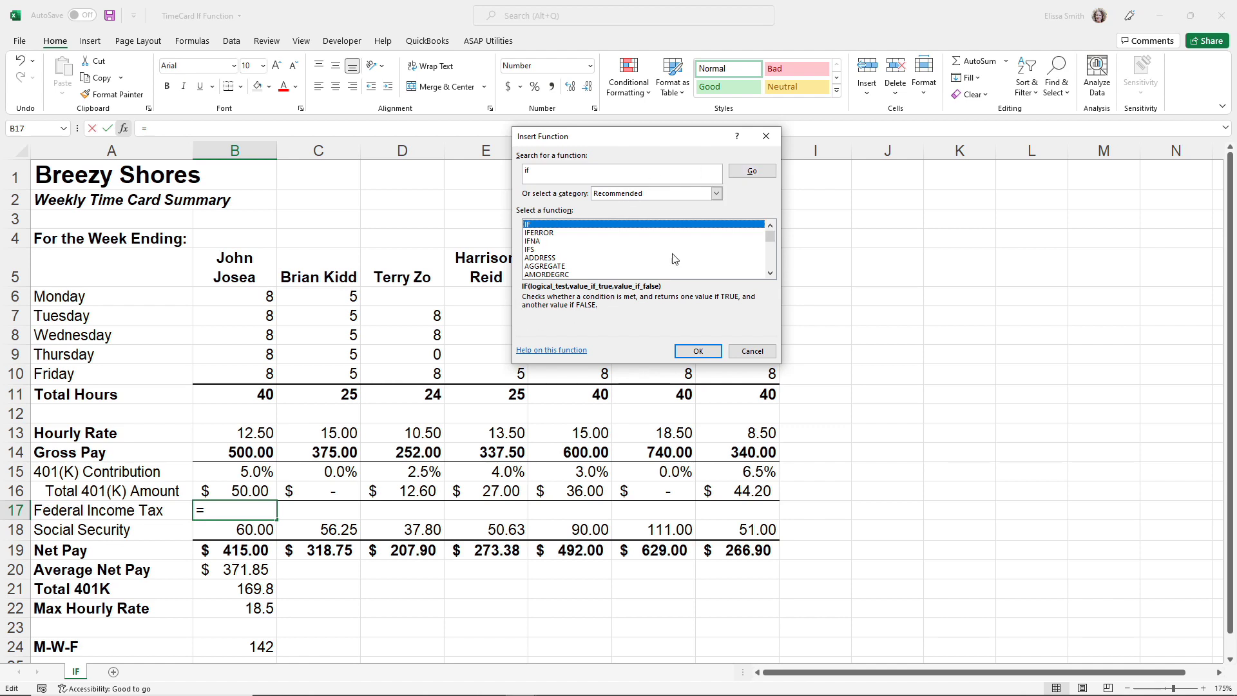
Step: Choose the IF function from the Logical category and open its arguments
{"action": "left_click", "coordinate": [715, 193]}
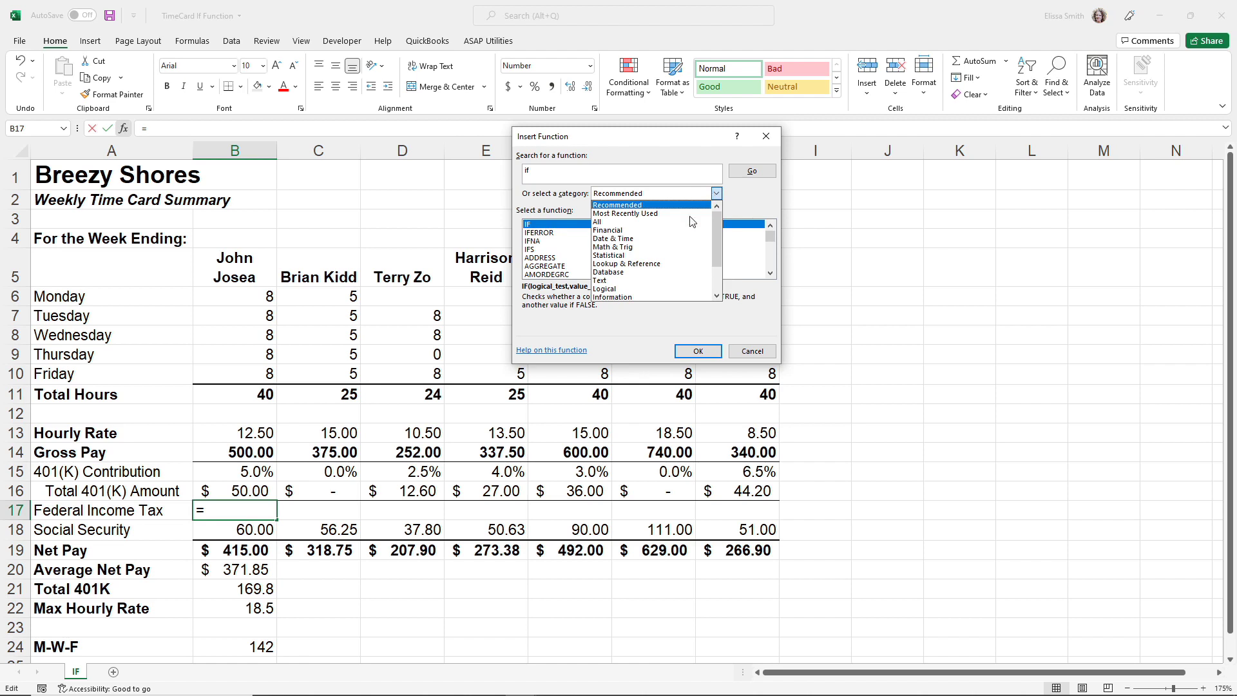
{"action": "left_click", "coordinate": [614, 290]}
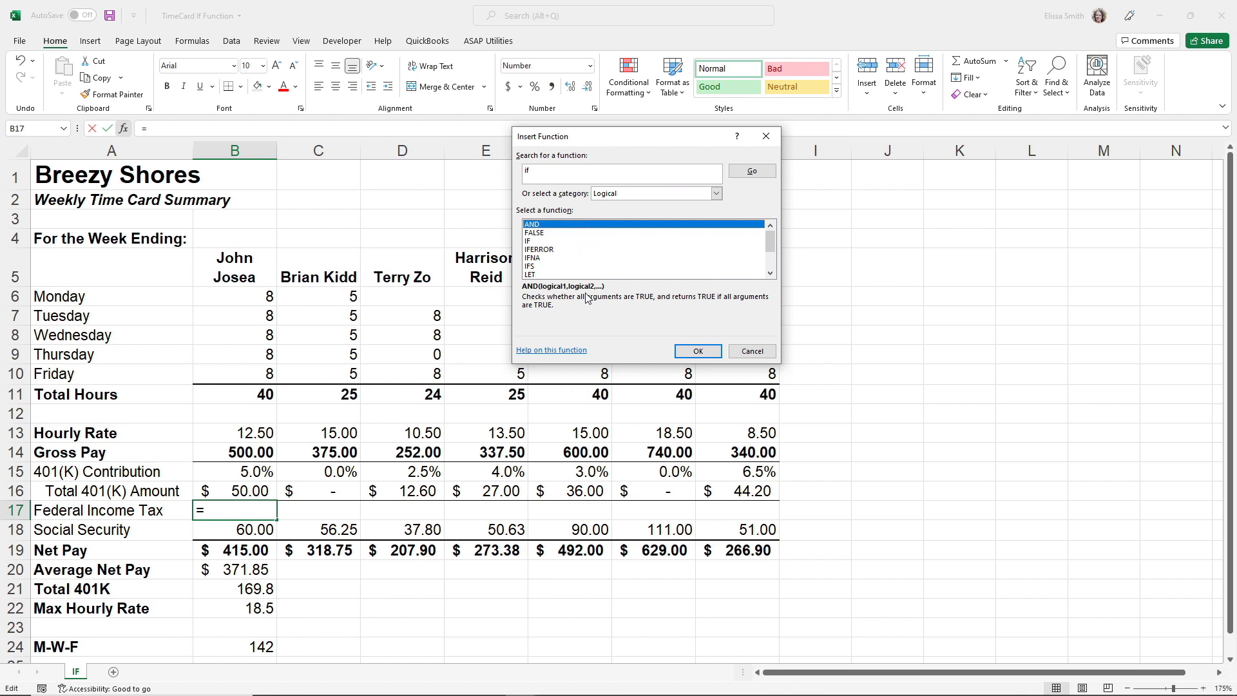
{"action": "left_click", "coordinate": [531, 243]}
{"action": "left_click", "coordinate": [531, 242]}
{"action": "left_click", "coordinate": [698, 350]}
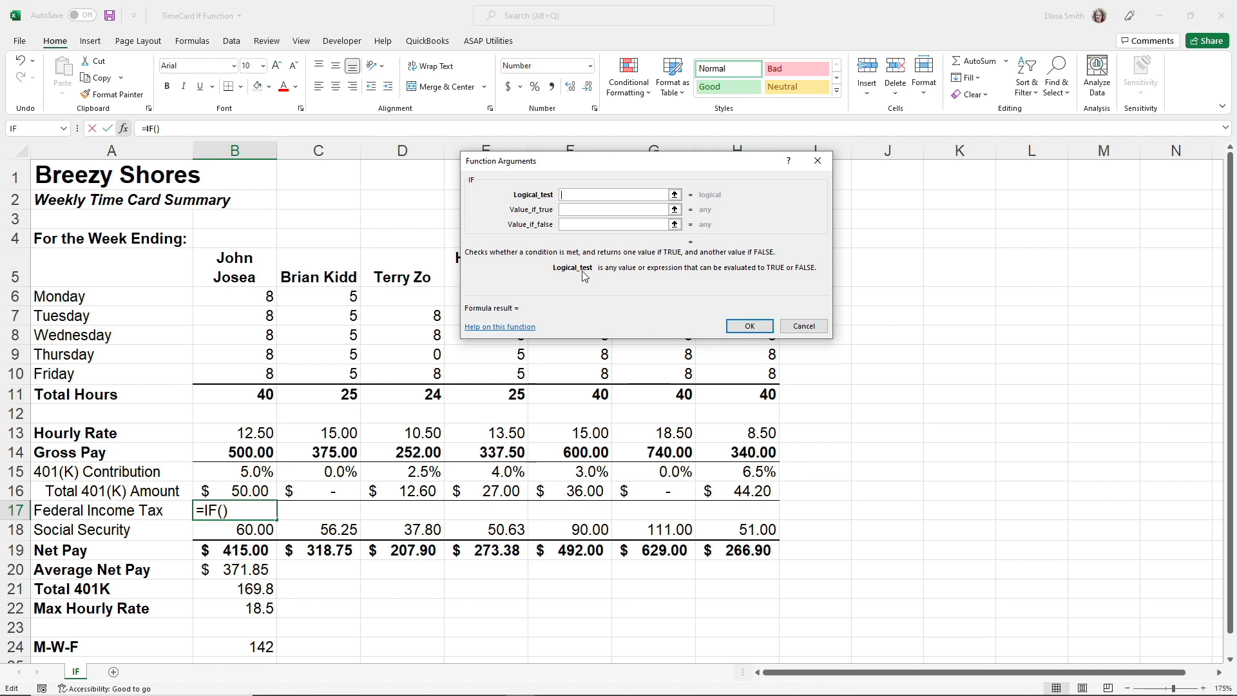
Step: Set the IF function's logical test to B14>=500 to check the Gross Pay
{"action": "left_click", "coordinate": [579, 209]}
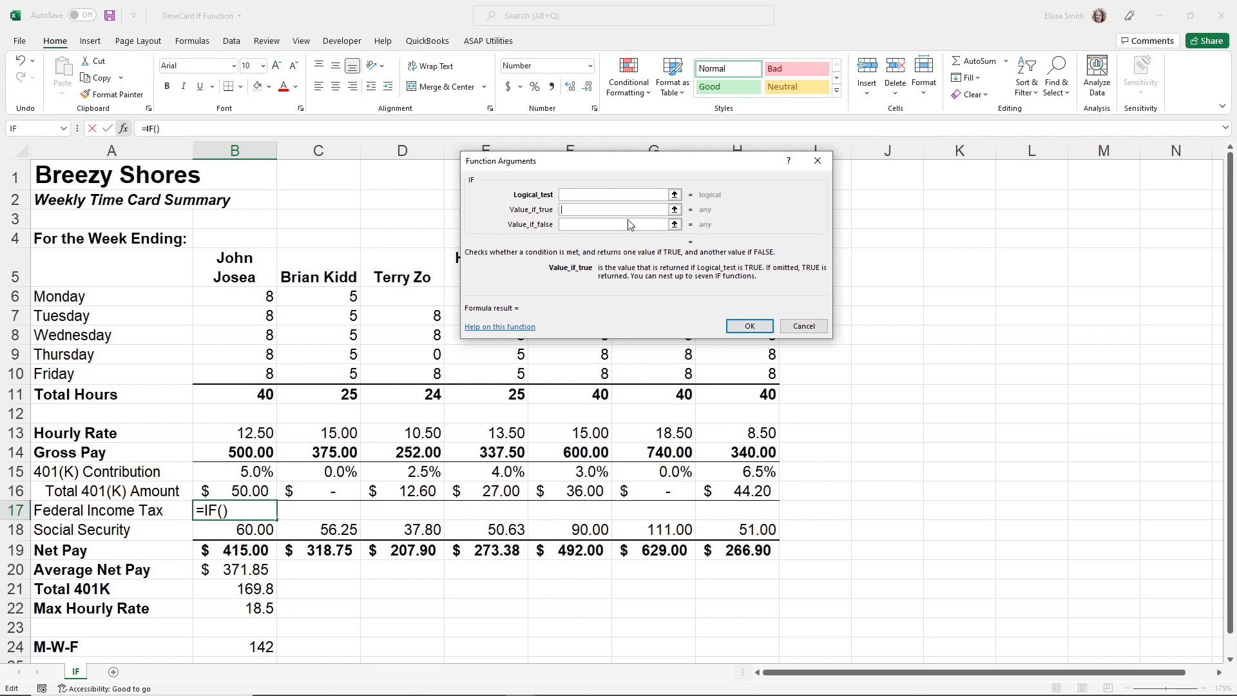
{"action": "left_click", "coordinate": [582, 197]}
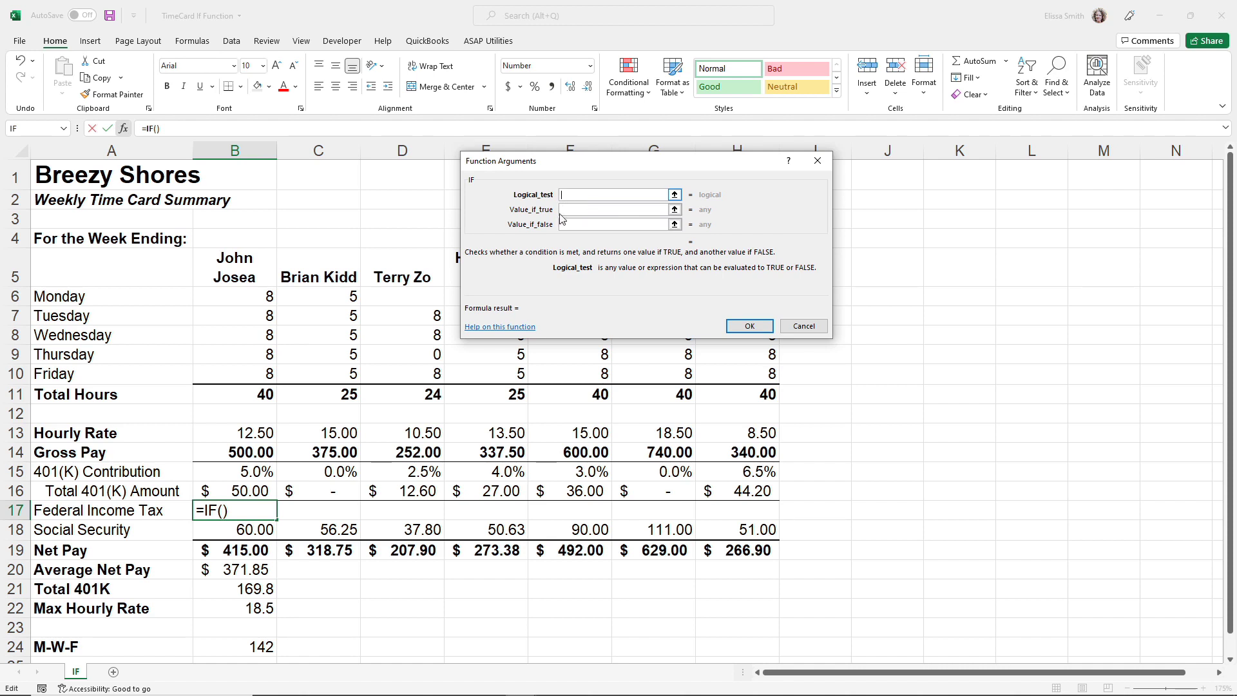
{"action": "left_click", "coordinate": [253, 456]}
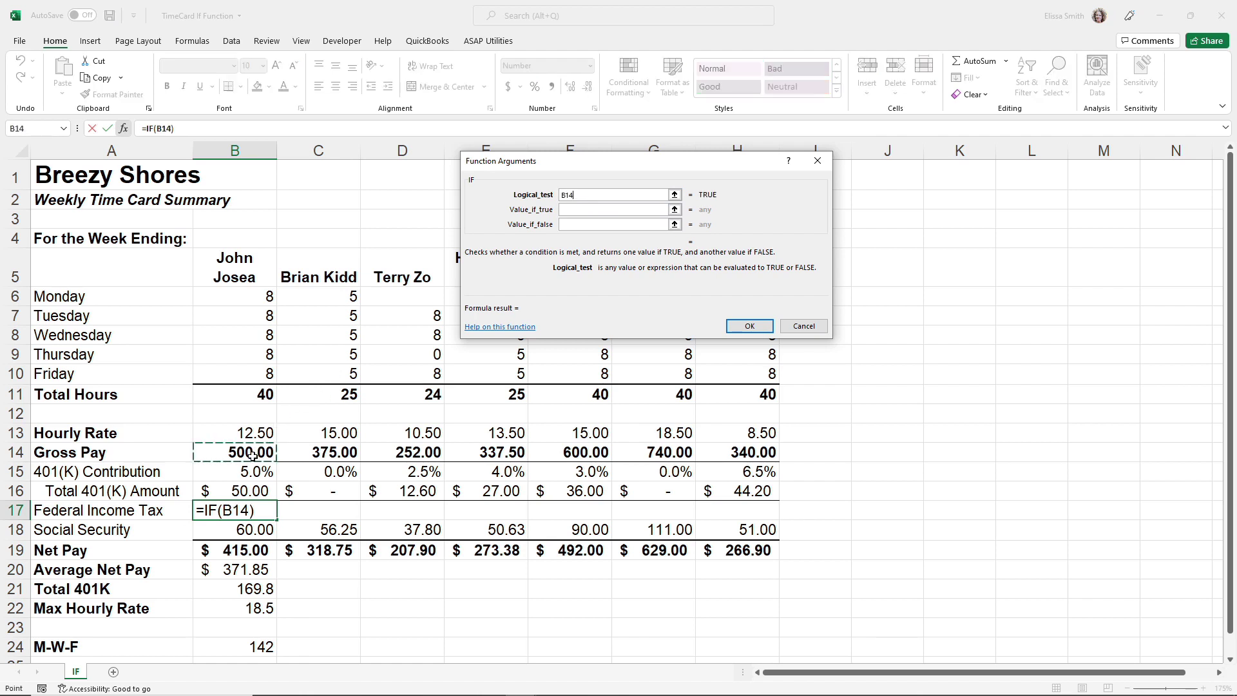
{"action": "left_click", "coordinate": [574, 197]}
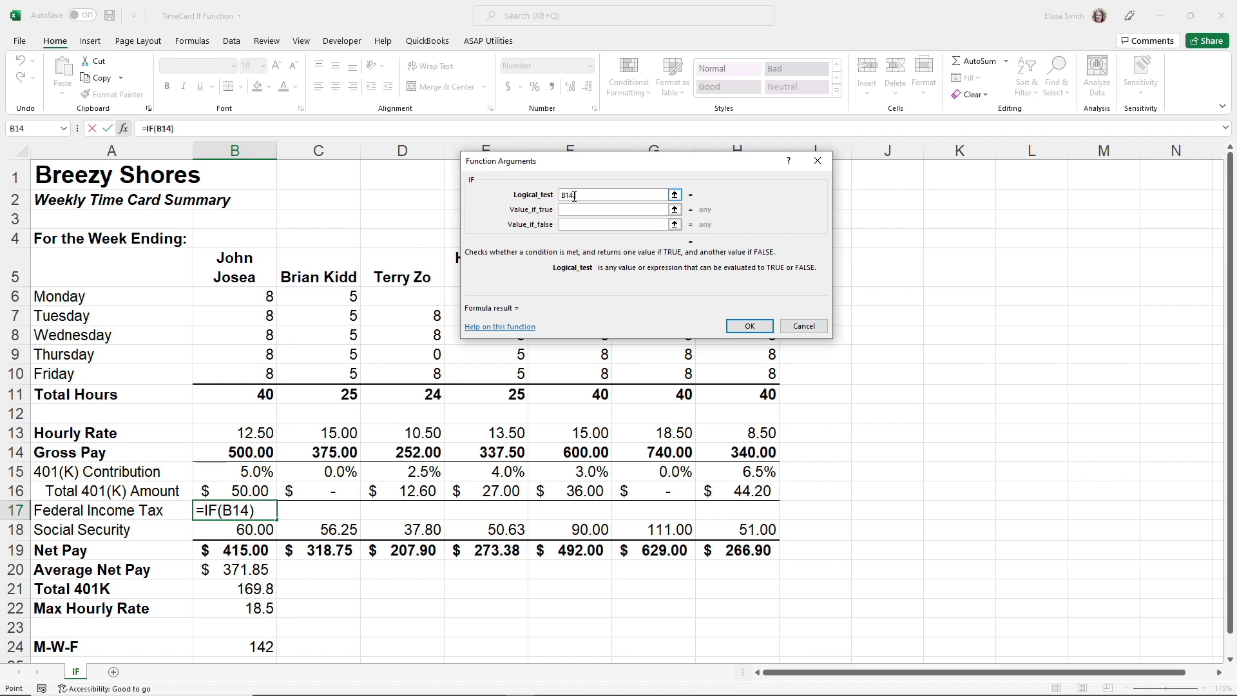
{"action": "type", "text": "."}
{"action": "key", "text": "BackSpace"}
{"action": "type", "text": ">=500"}
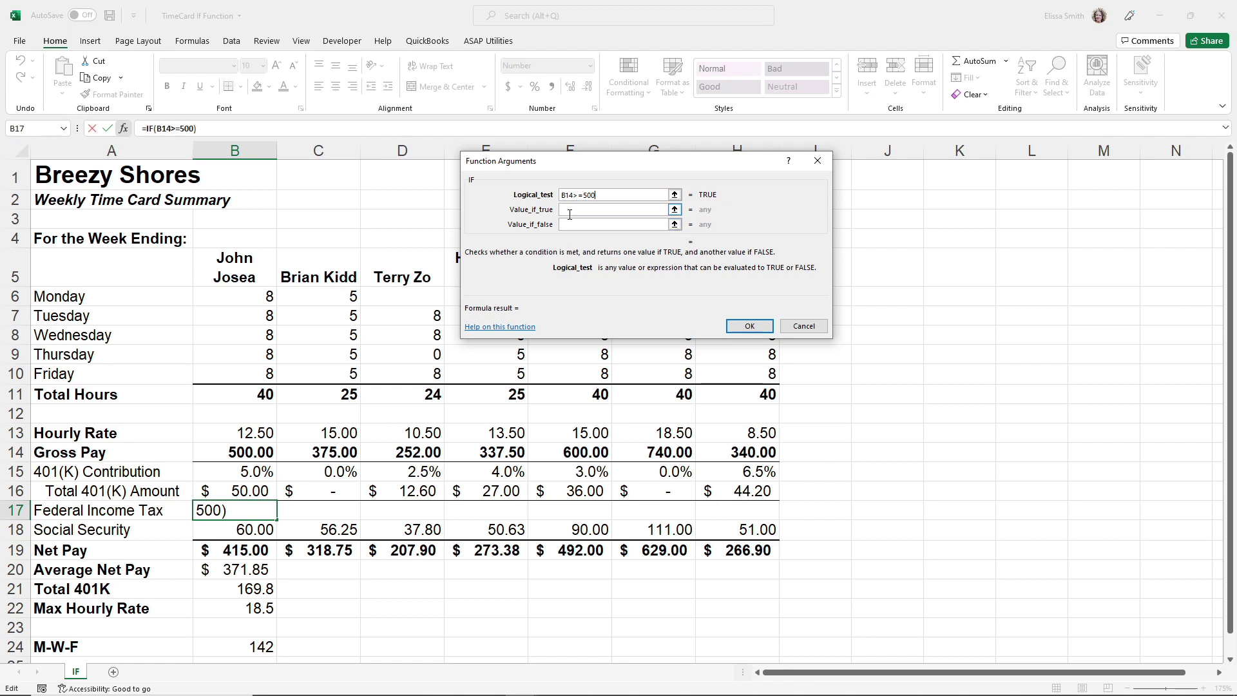
{"action": "left_click", "coordinate": [570, 212]}
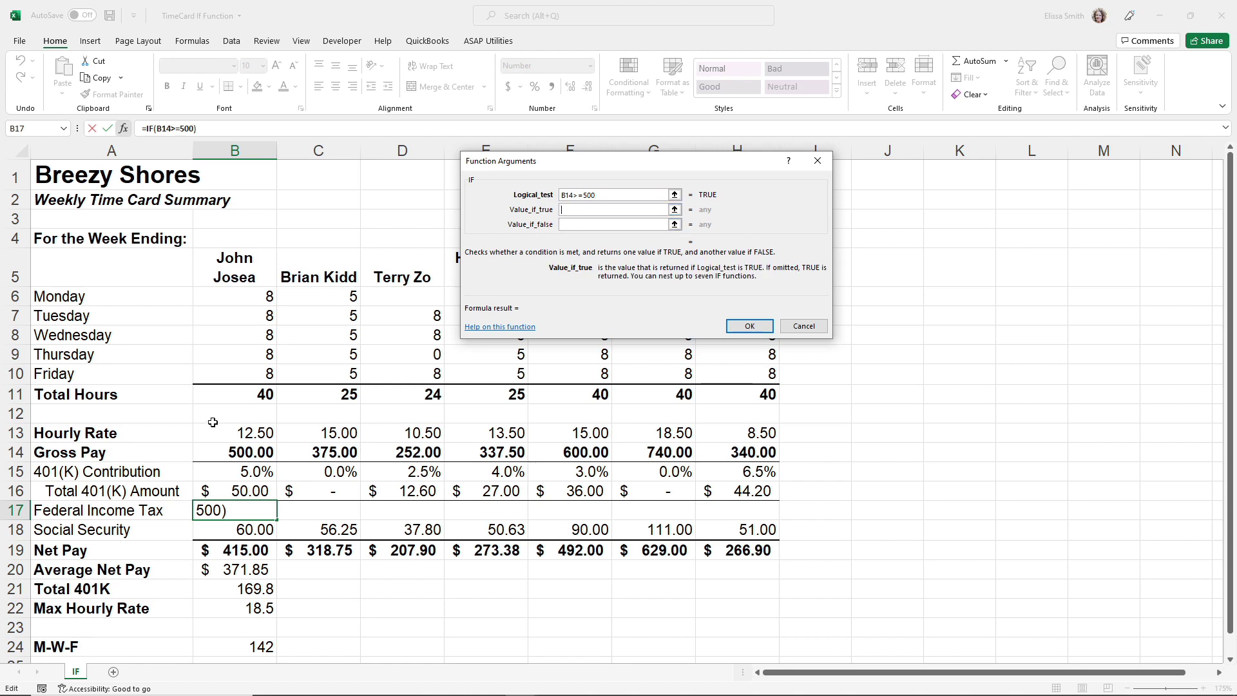
Step: Complete the IF function in B17 with B14*10% as the value if true and 0 as the value if false
{"action": "left_click", "coordinate": [239, 454]}
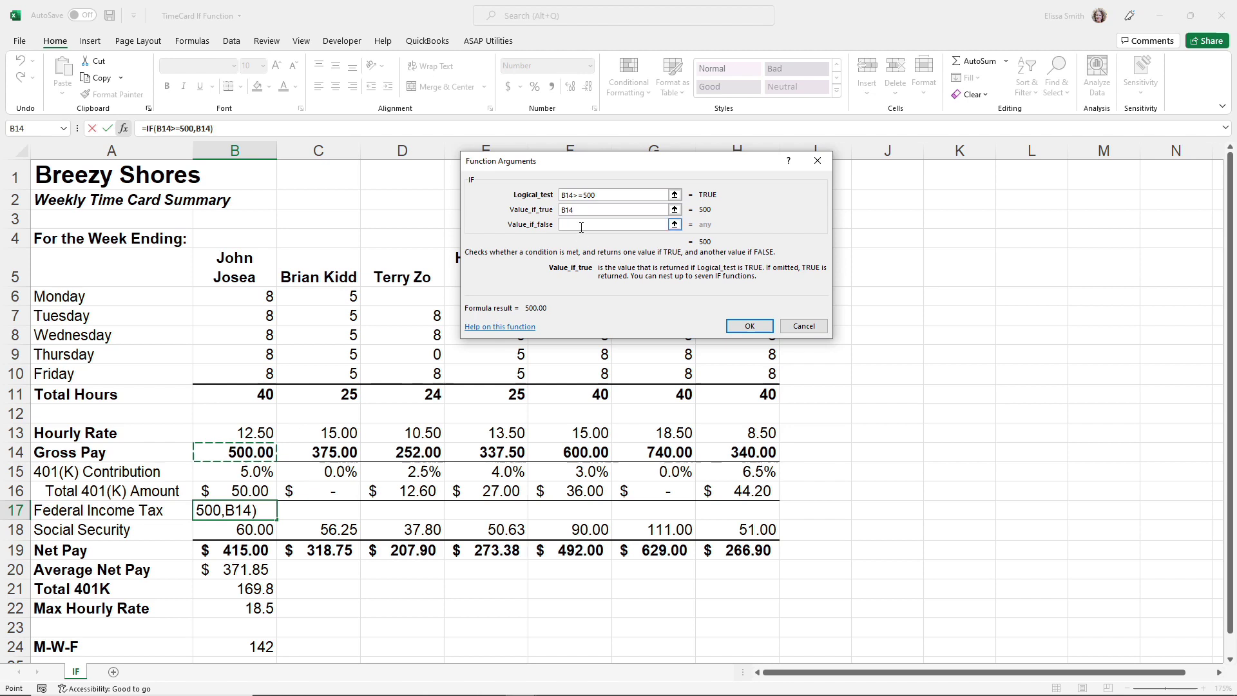
{"action": "type", "text": "*10%"}
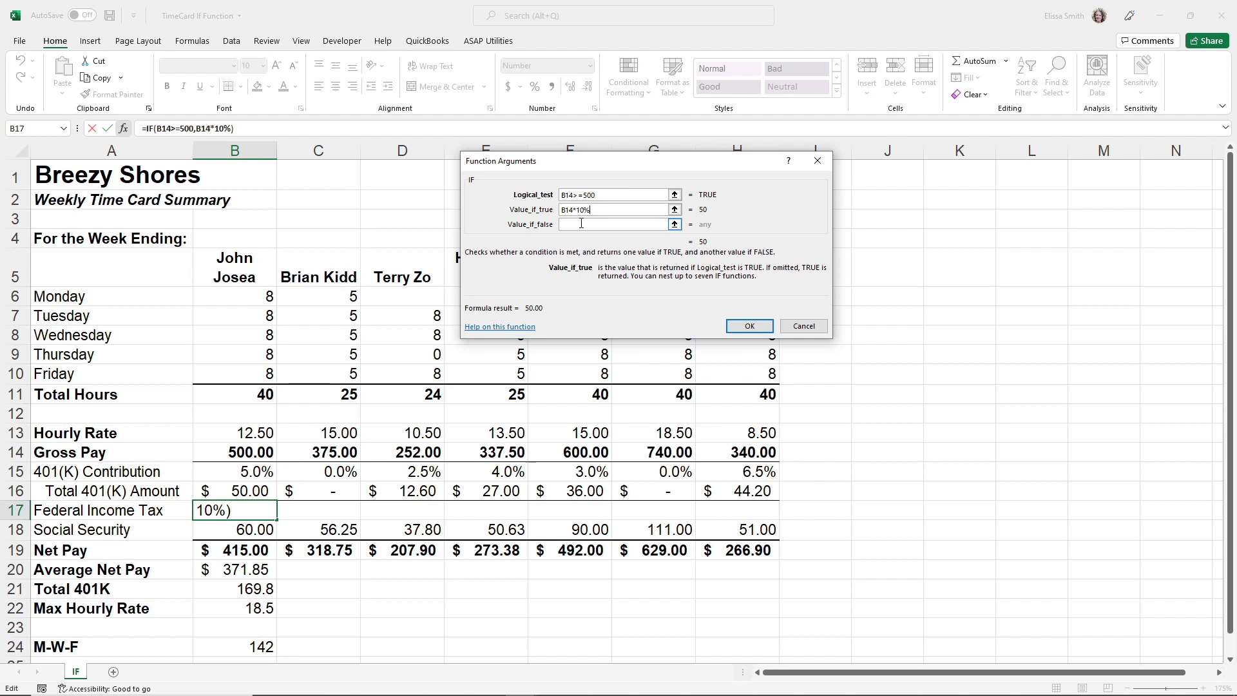
{"action": "left_click", "coordinate": [582, 224]}
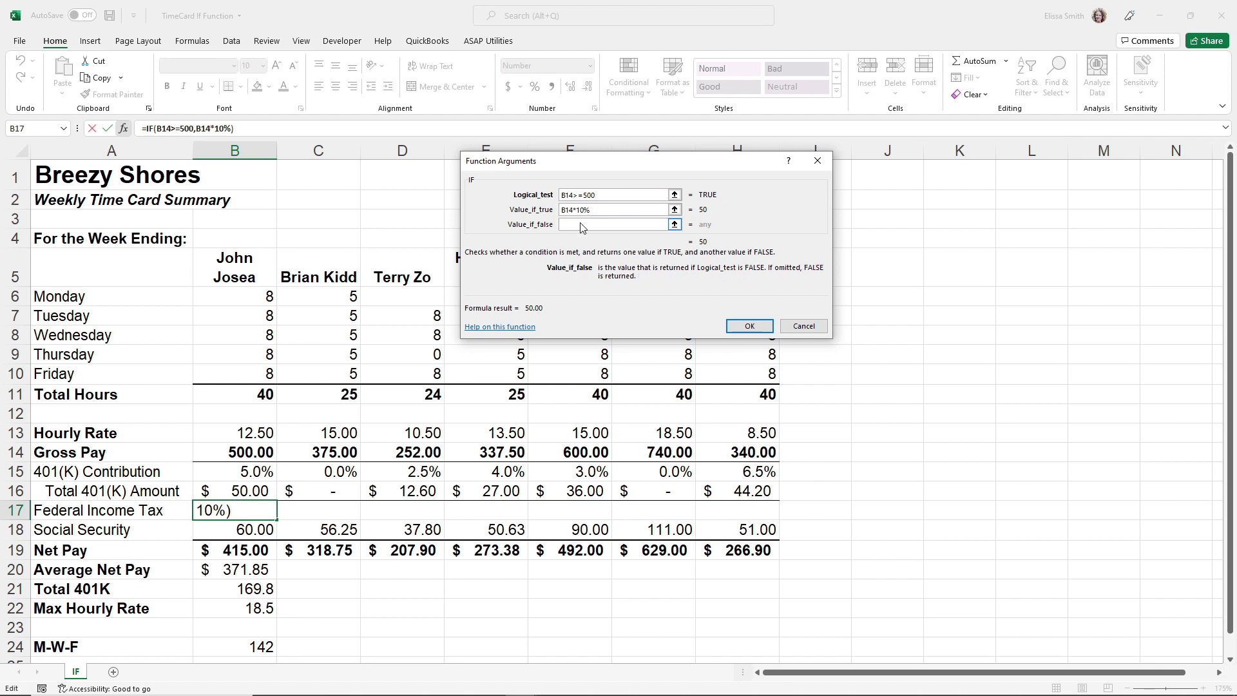
{"action": "type", "text": "0"}
{"action": "left_click", "coordinate": [733, 328]}
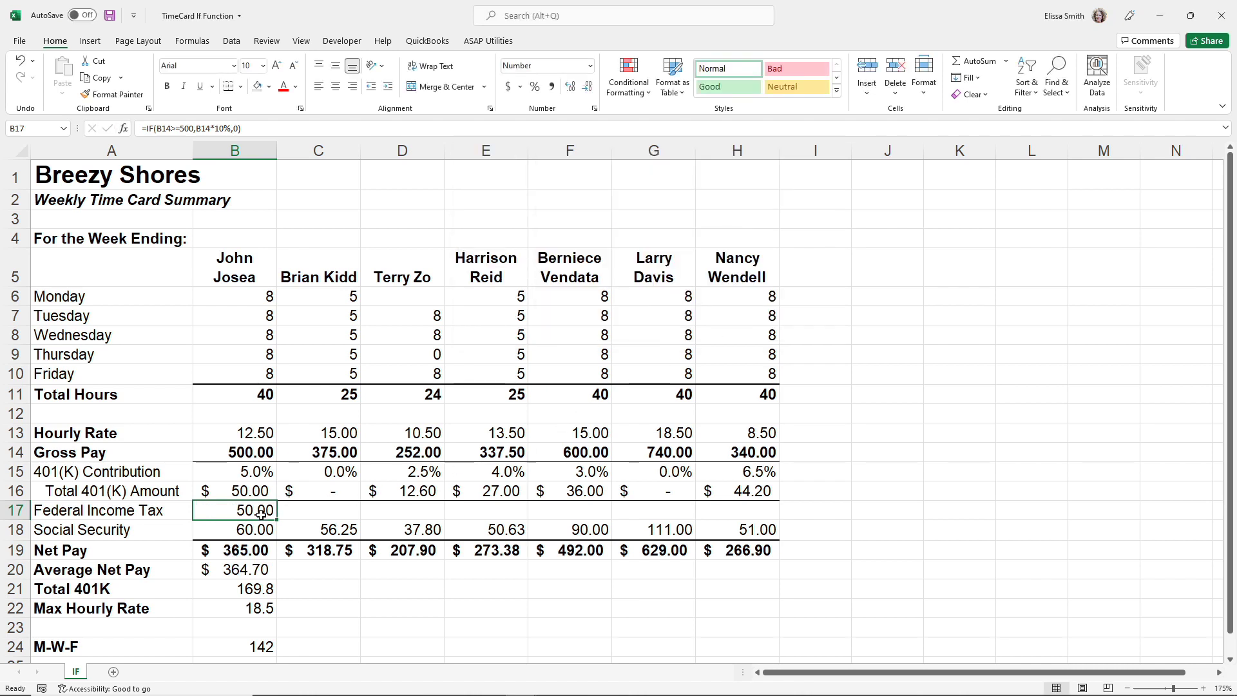
Step: Review the Gross Pay in B14 against the IF formula in the Federal Income Tax cell B17
{"action": "left_click", "coordinate": [260, 455]}
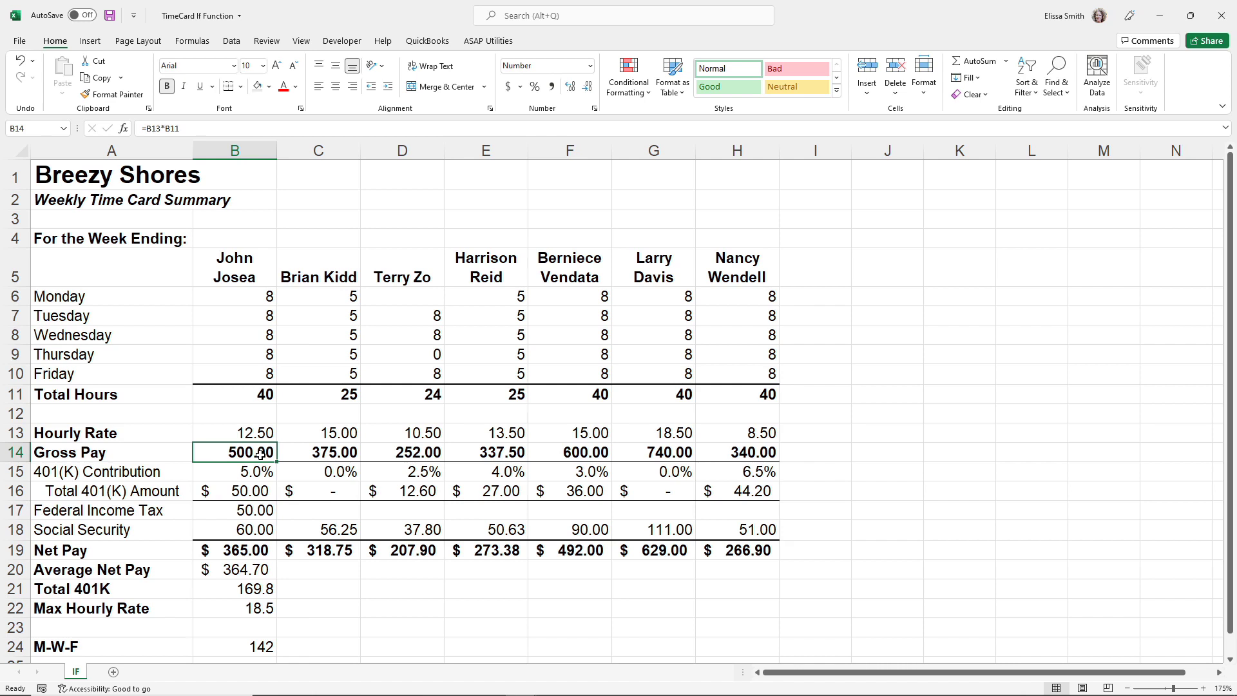
{"action": "left_click", "coordinate": [267, 517]}
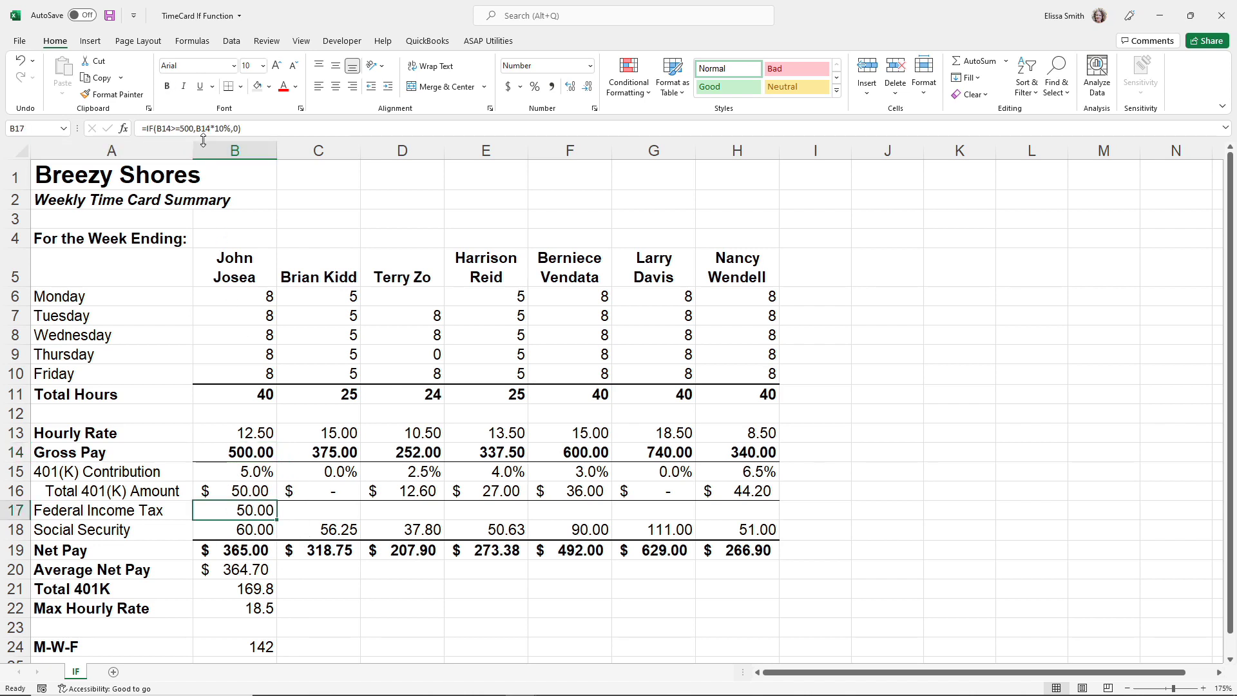
{"action": "double_click", "coordinate": [246, 511]}
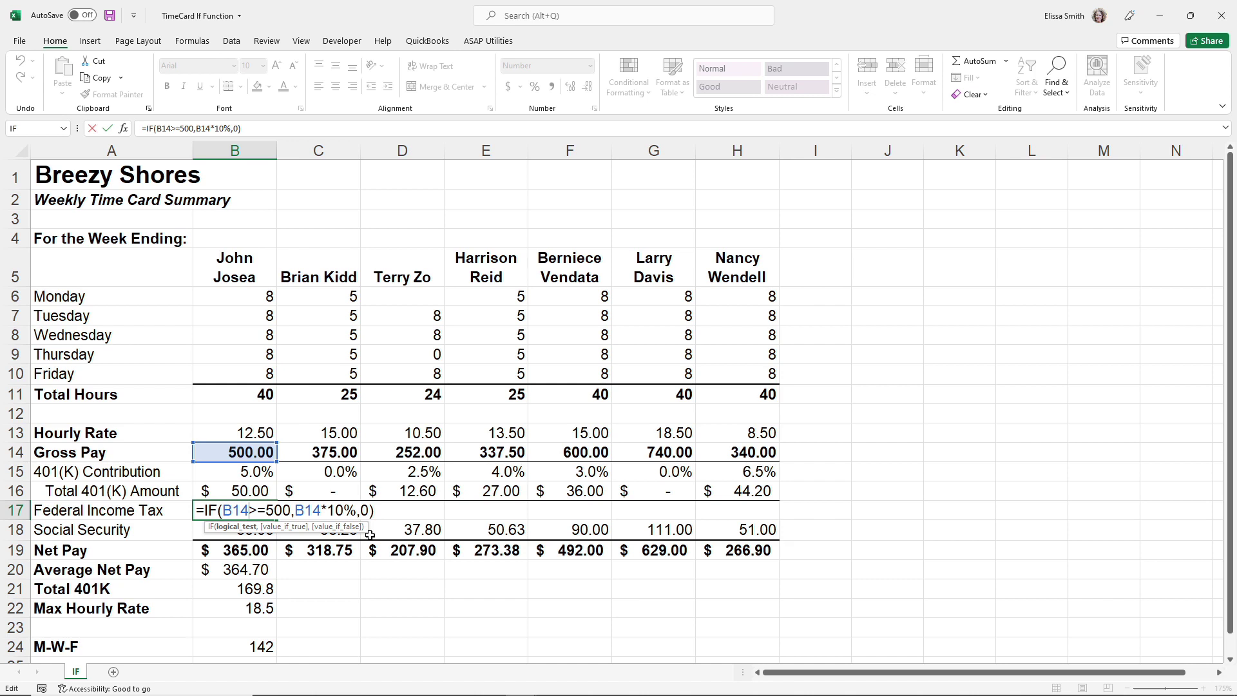
{"action": "key", "text": "Return"}
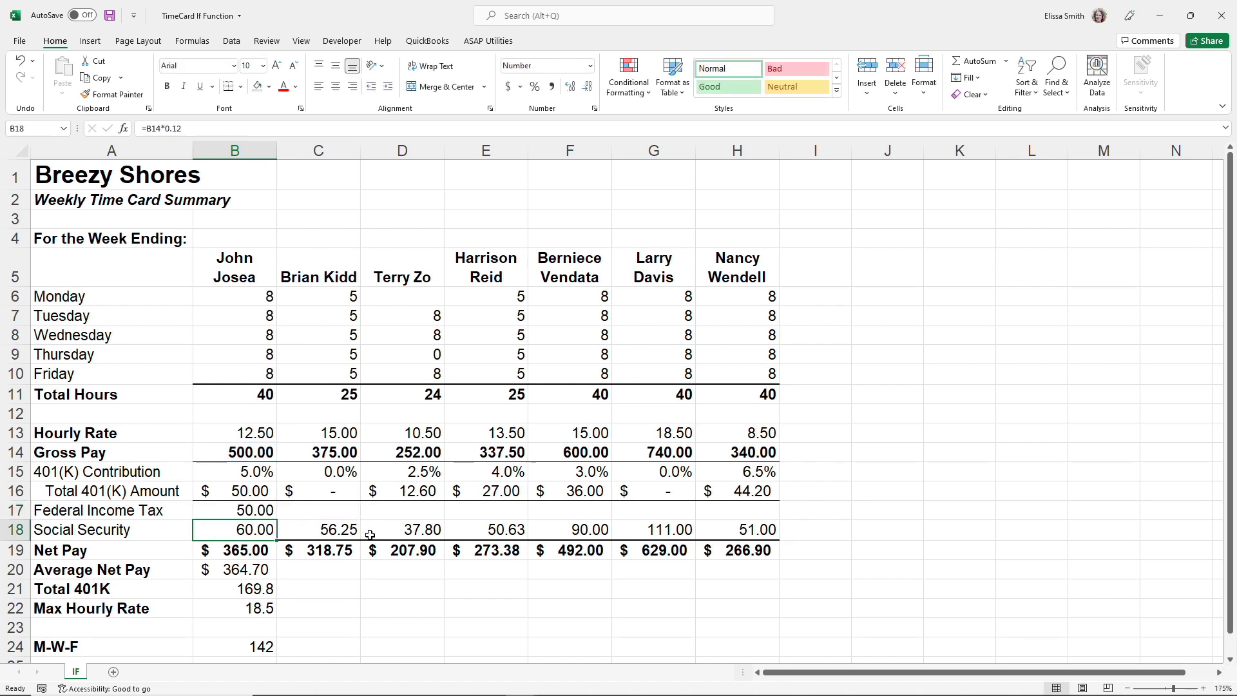
Step: Copy the Federal Income Tax formula from B17 across to H17 and check the Gross Pay in F14
{"action": "left_click", "coordinate": [261, 510]}
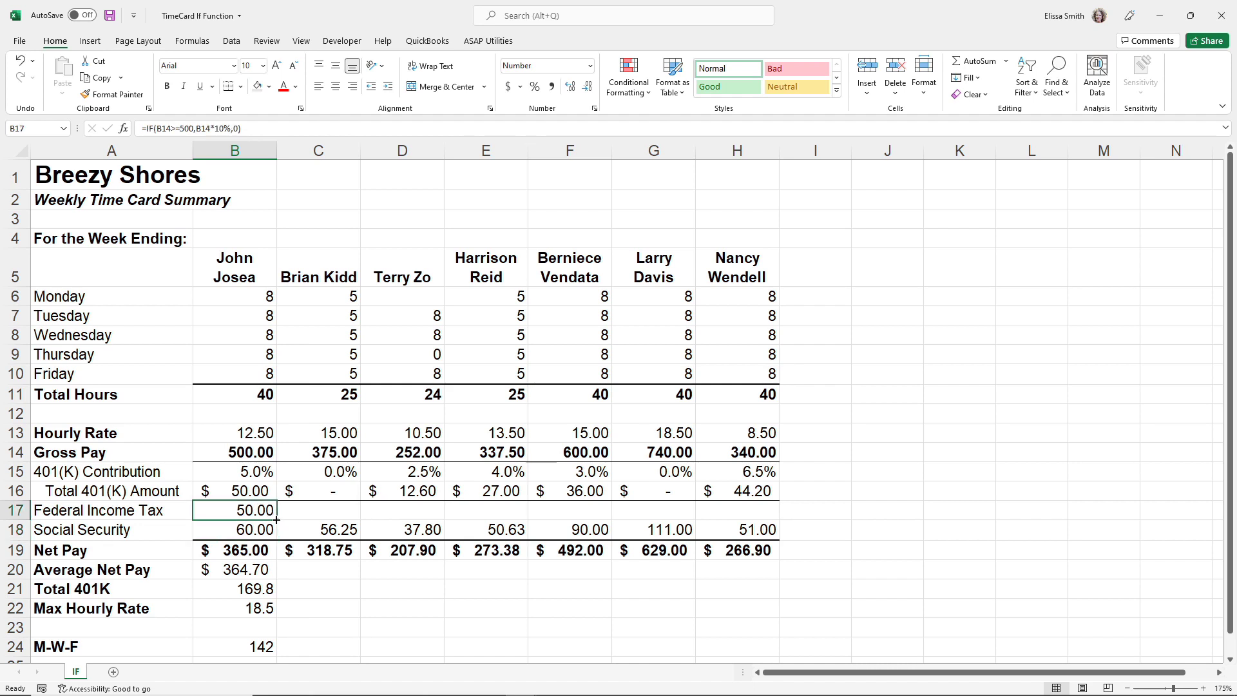
{"action": "left_click_drag", "start_coordinate": [279, 520], "coordinate": [766, 517]}
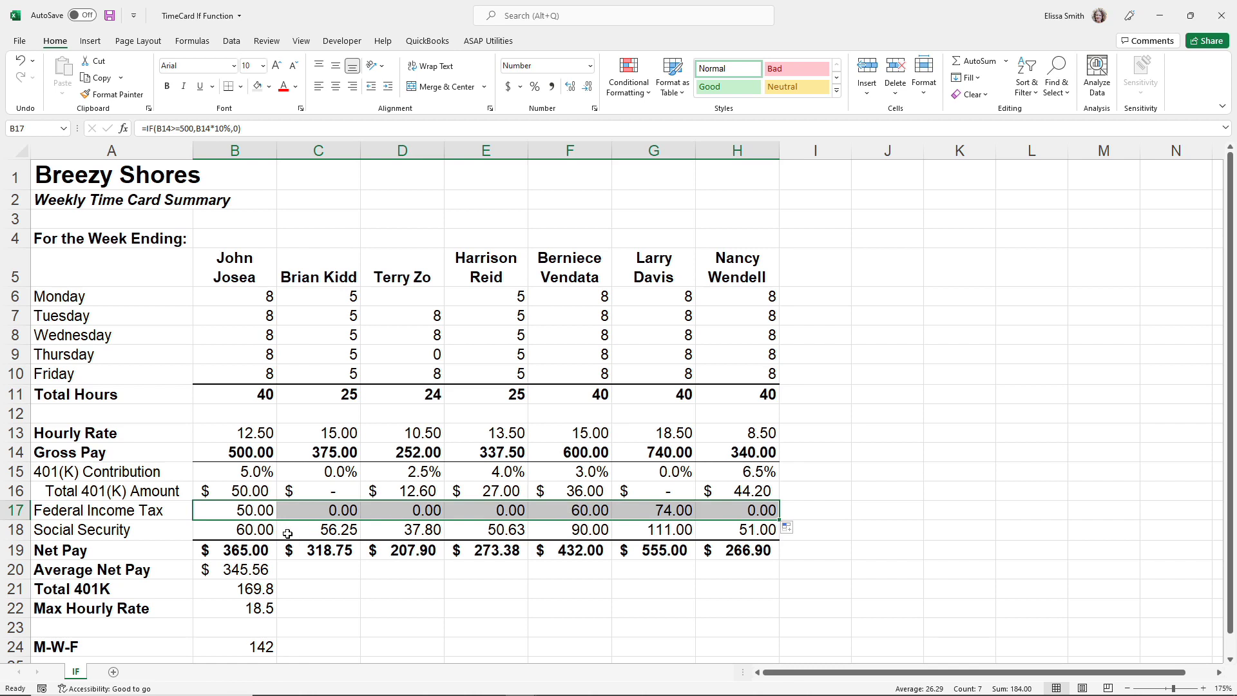
{"action": "left_click", "coordinate": [574, 451]}
{"action": "key", "text": "ctrl"}
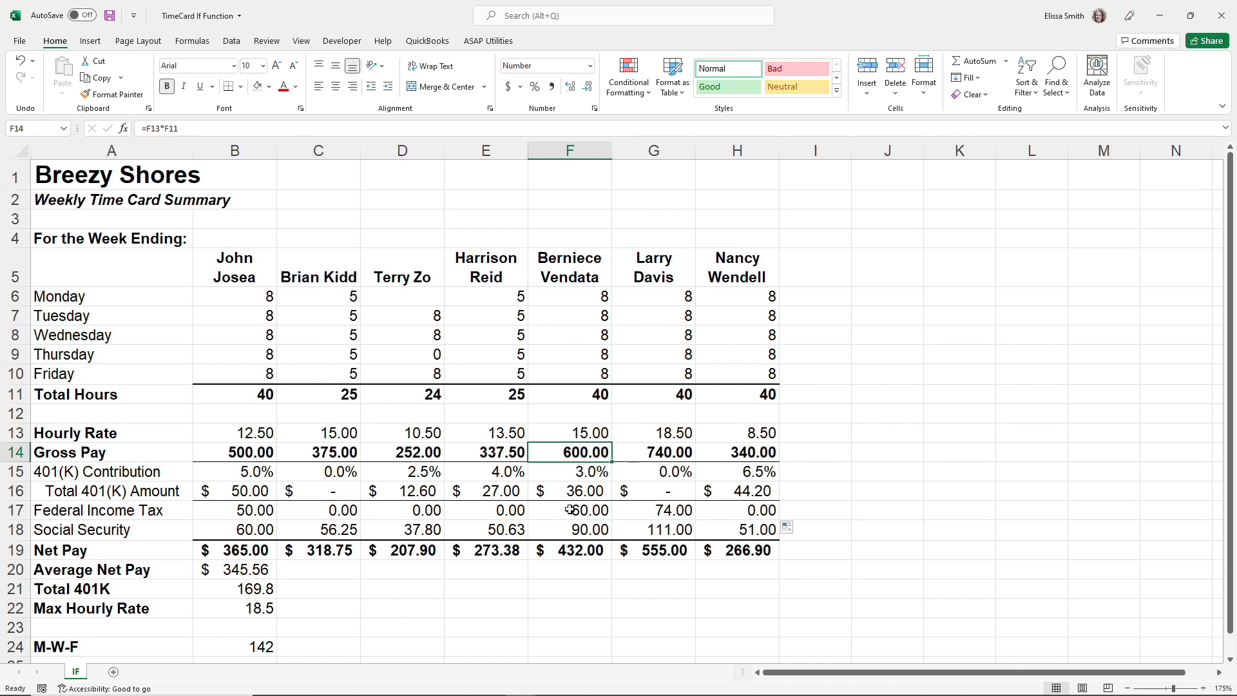
{"action": "key", "text": "ctrl"}
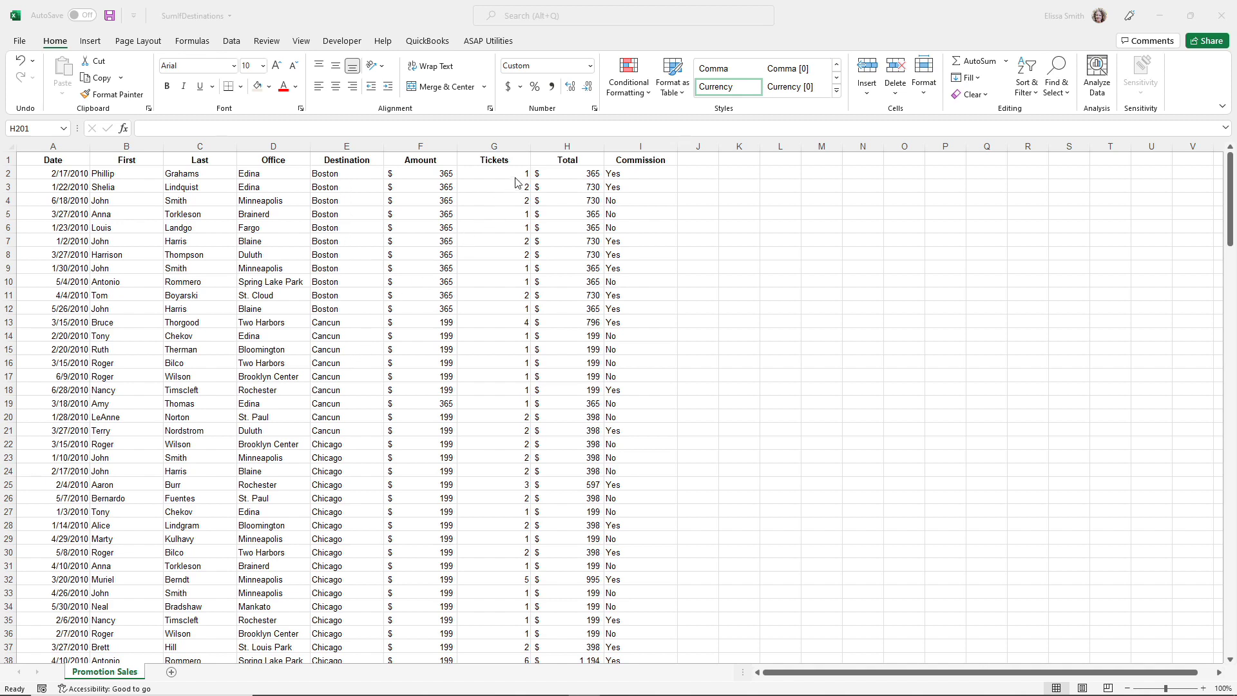
Step: Examine the Total formula in H2 and the Cancun entries in E13:E21 of the Promotion Sales sheet
{"action": "left_click", "coordinate": [564, 172]}
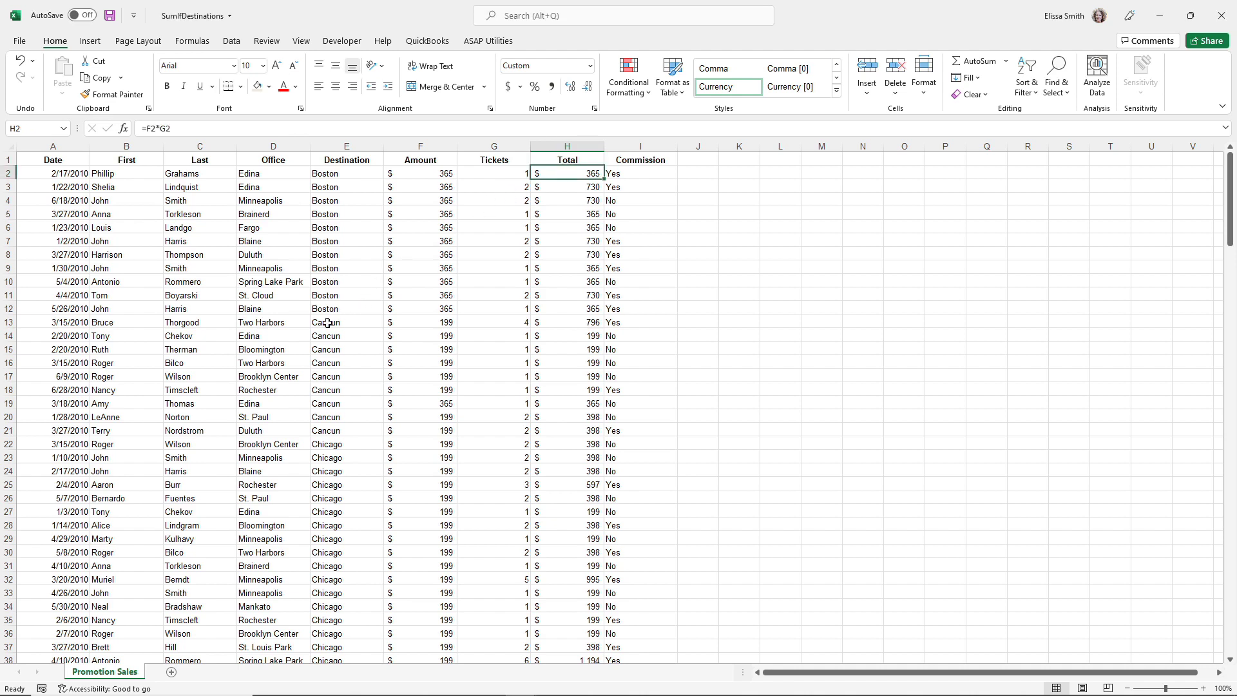
{"action": "left_click_drag", "start_coordinate": [321, 322], "coordinate": [335, 433]}
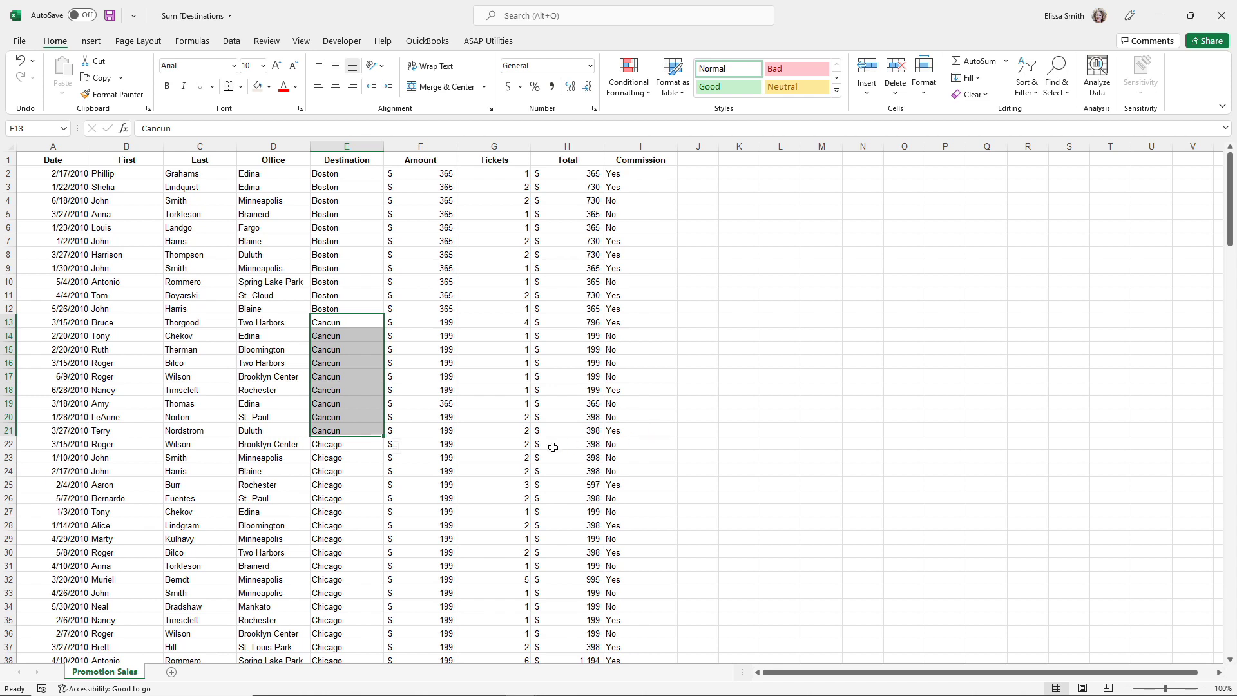
{"action": "left_click", "coordinate": [583, 427]}
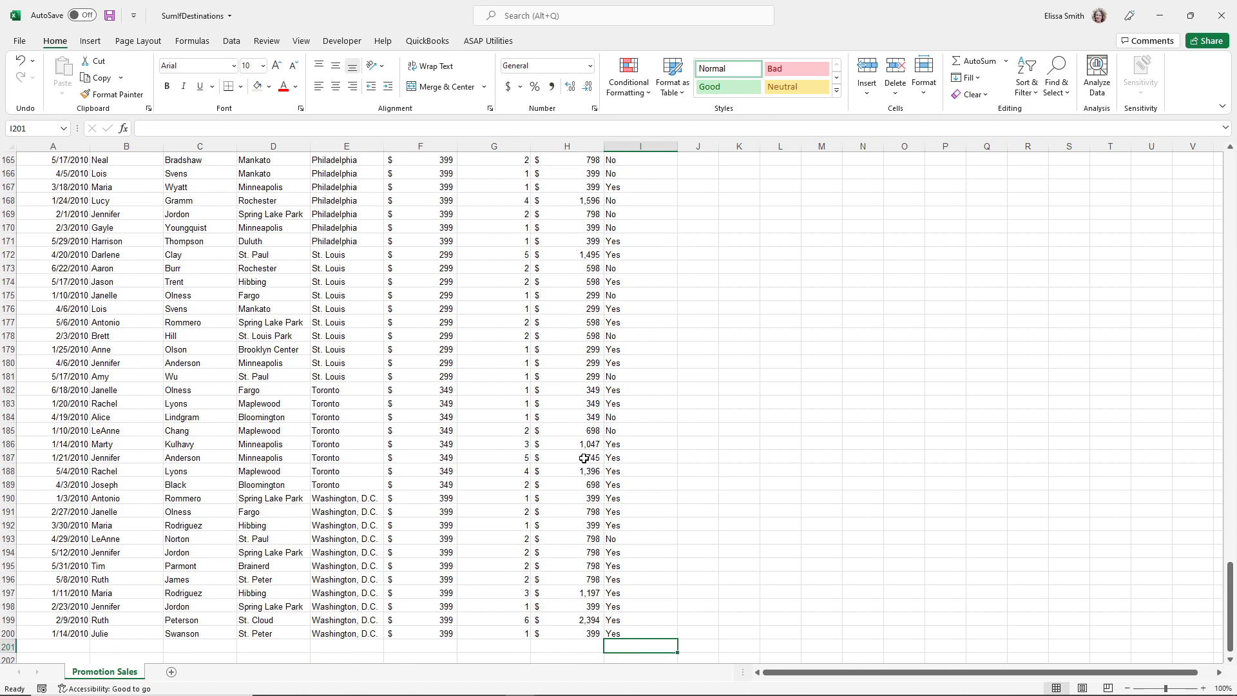
Step: Insert the SUMIF function in H201 below the Total column, moving its arguments dialog clear of the data
{"action": "left_click", "coordinate": [564, 643]}
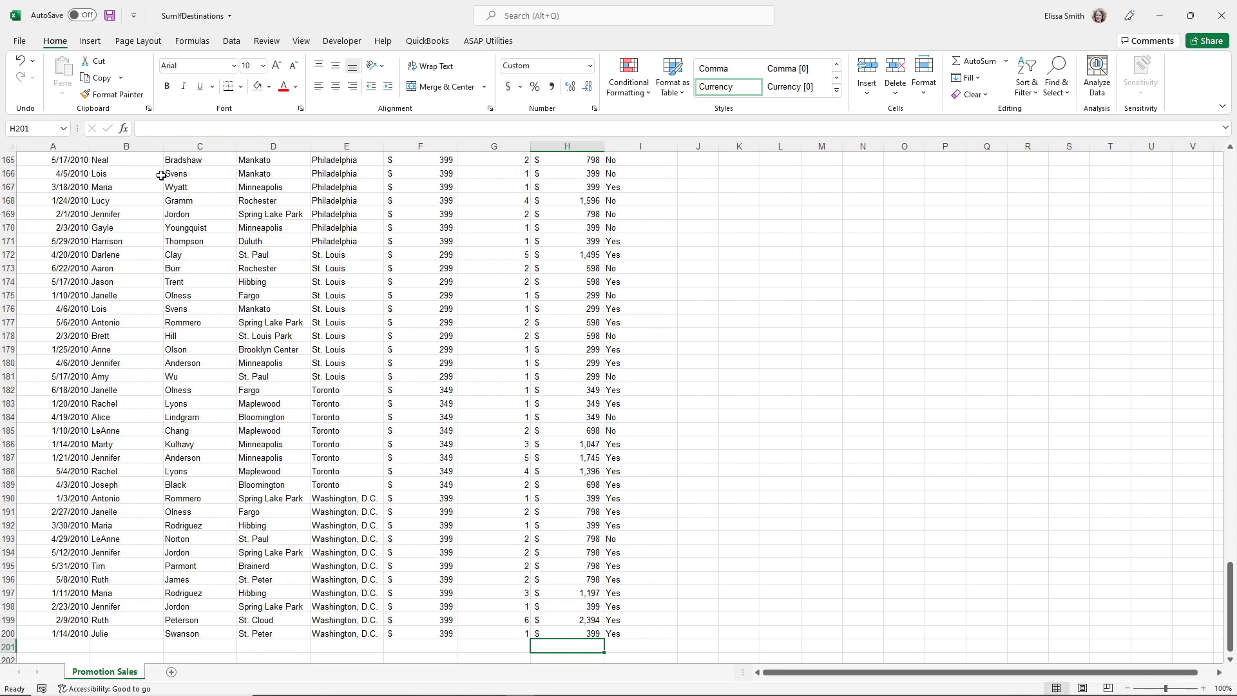
{"action": "left_click", "coordinate": [123, 129]}
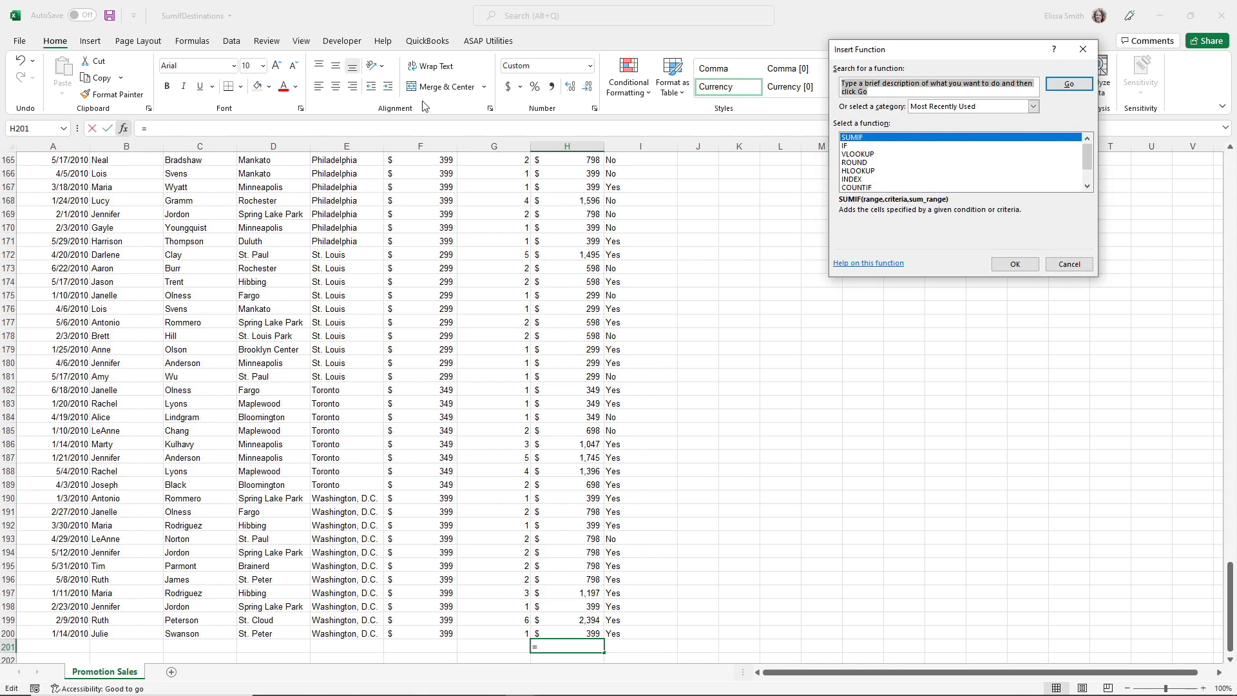
{"action": "type", "text": "sumif"}
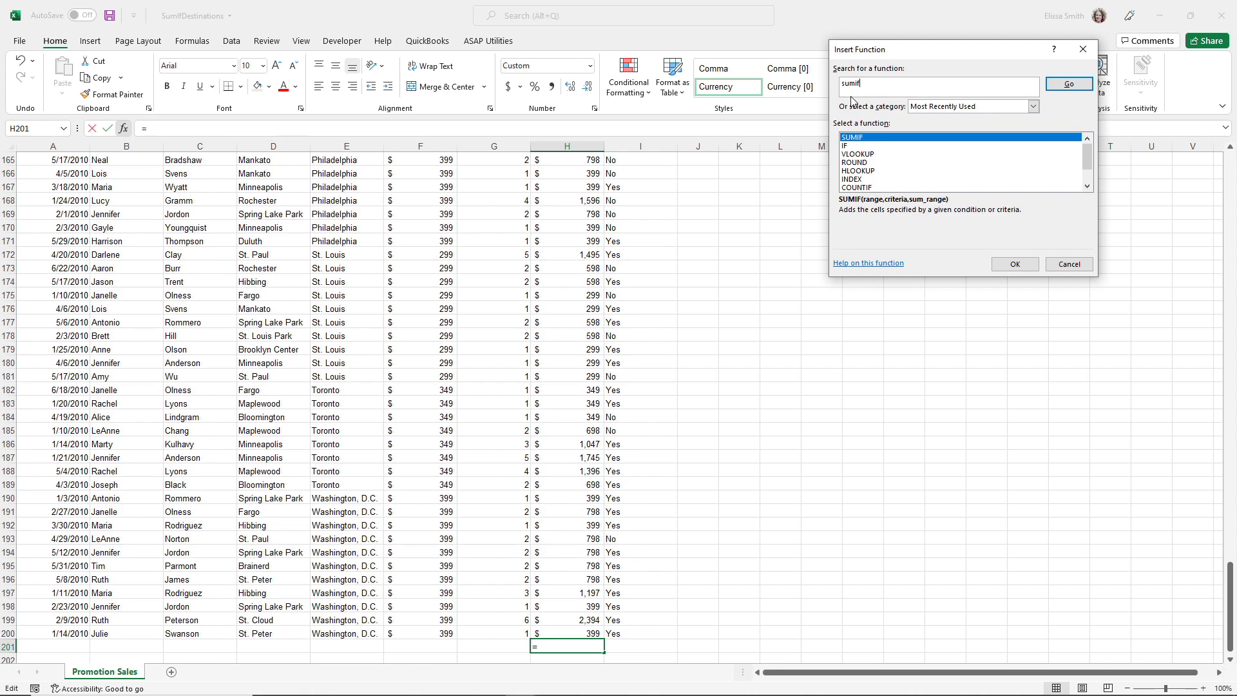
{"action": "key", "text": "Return"}
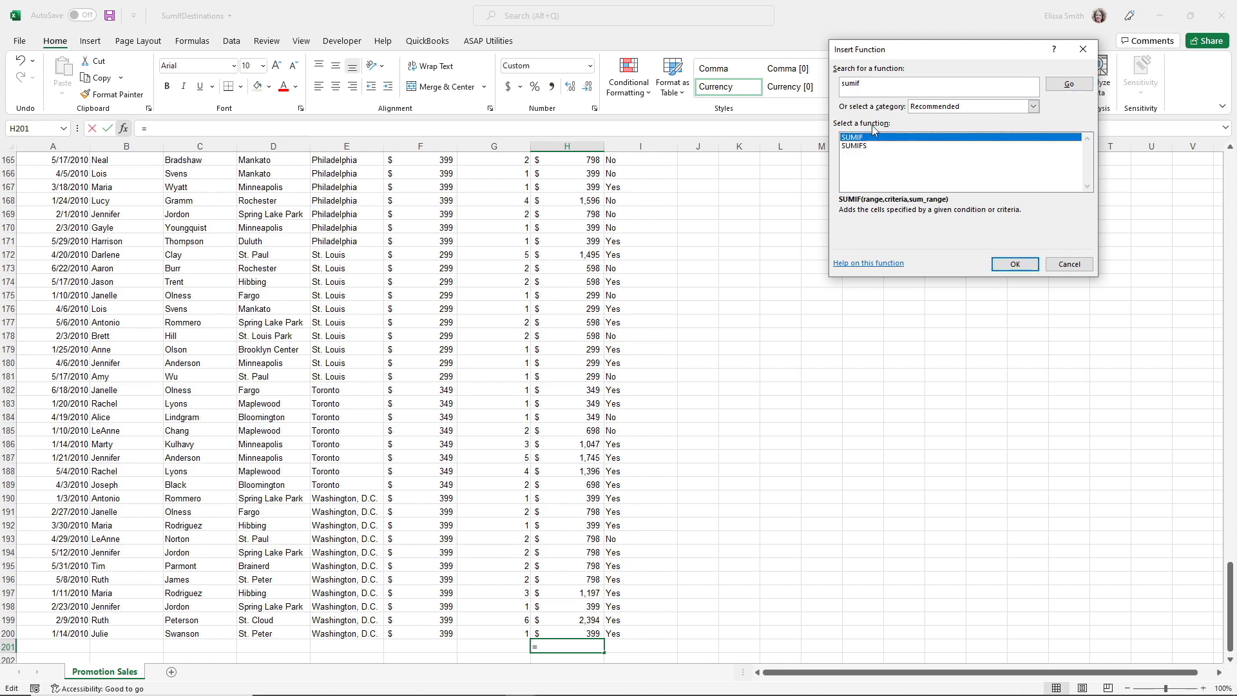
{"action": "key", "text": "ctrl"}
{"action": "double_click", "coordinate": [870, 140]}
{"action": "left_click_drag", "start_coordinate": [851, 81], "coordinate": [730, 153]}
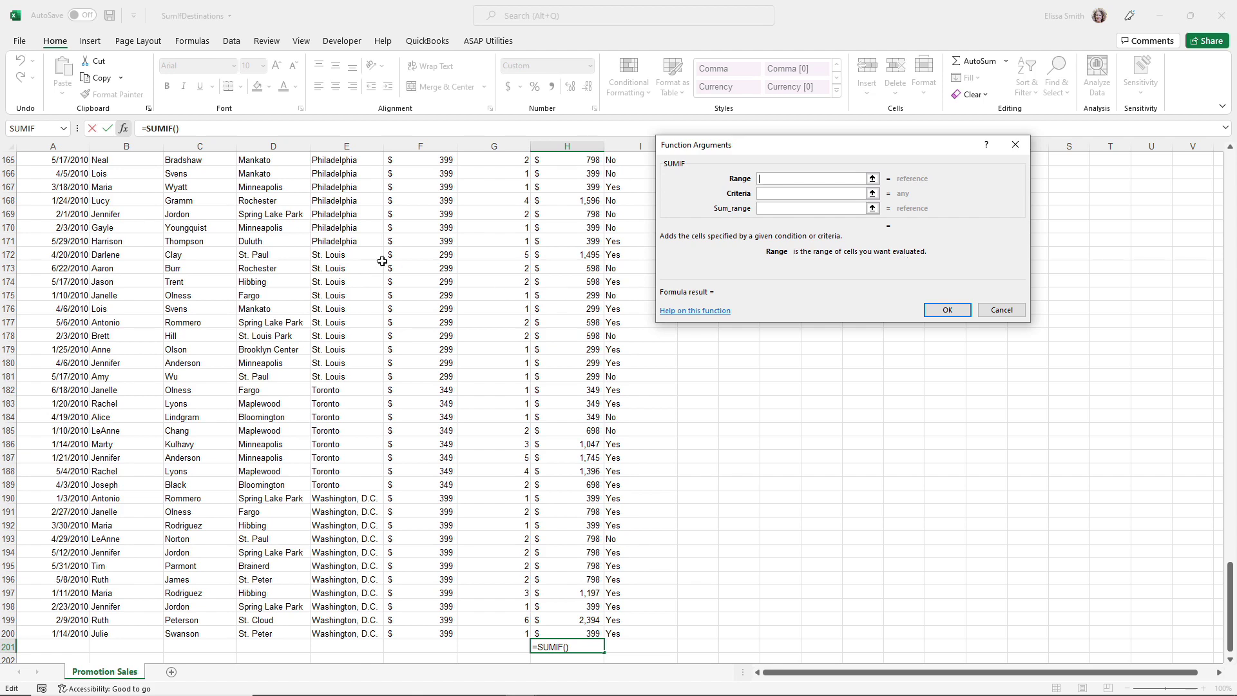
Step: Set the SUMIF range to the Destination cells E2:E200
{"action": "scroll", "coordinate": [370, 250], "scroll_direction": "up", "scroll_amount": 14}
{"action": "scroll", "coordinate": [370, 249], "scroll_direction": "up", "scroll_amount": 20}
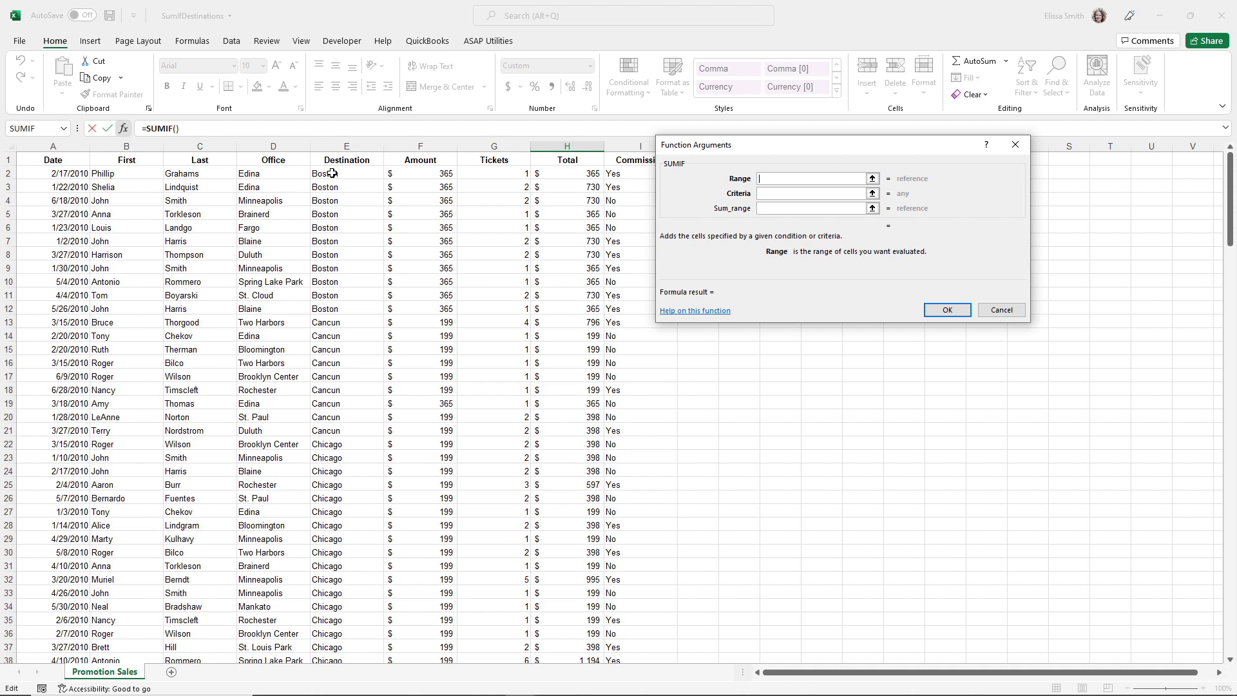
{"action": "left_click", "coordinate": [332, 173]}
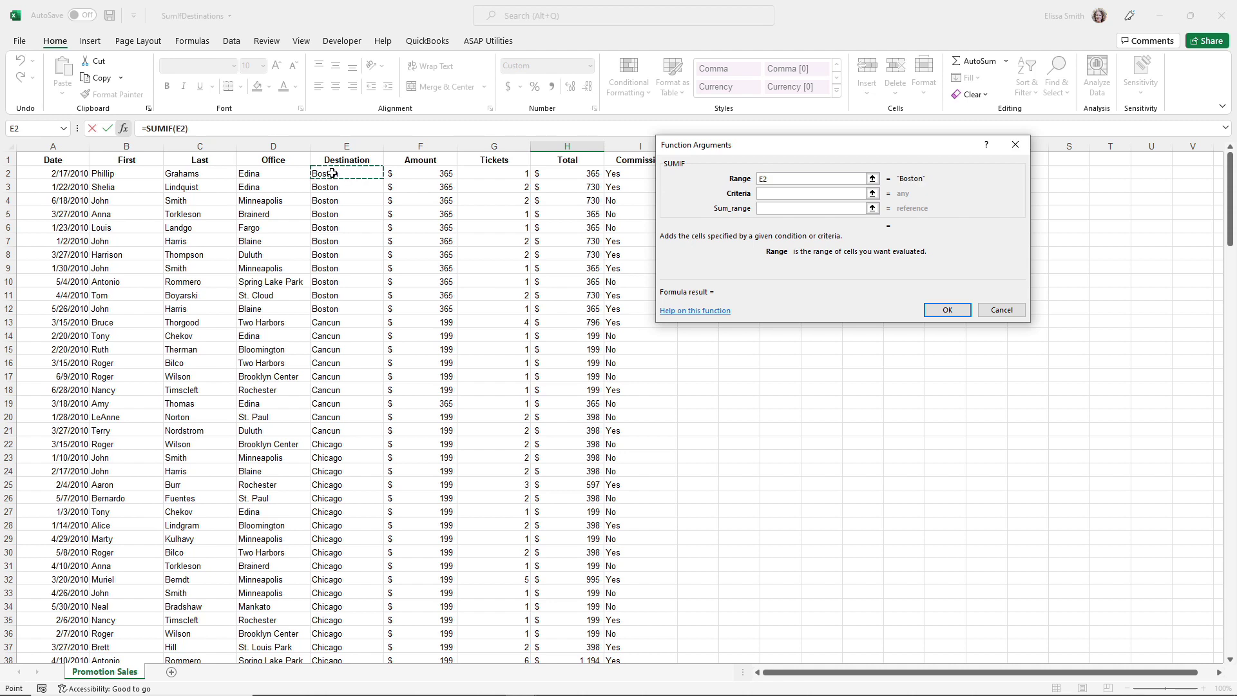
{"action": "key", "text": "ctrl+shift+Down"}
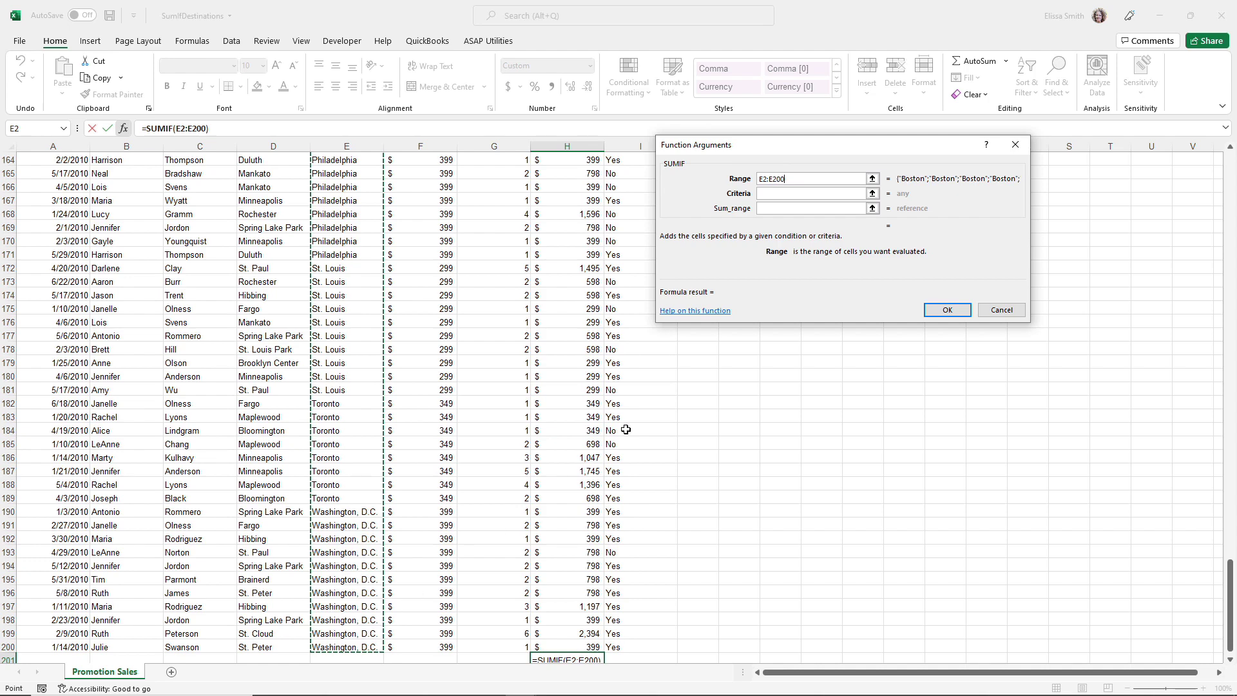
Step: Set the SUMIF criteria to "=cancun"
{"action": "left_click", "coordinate": [764, 196]}
{"action": "left_click", "coordinate": [770, 196]}
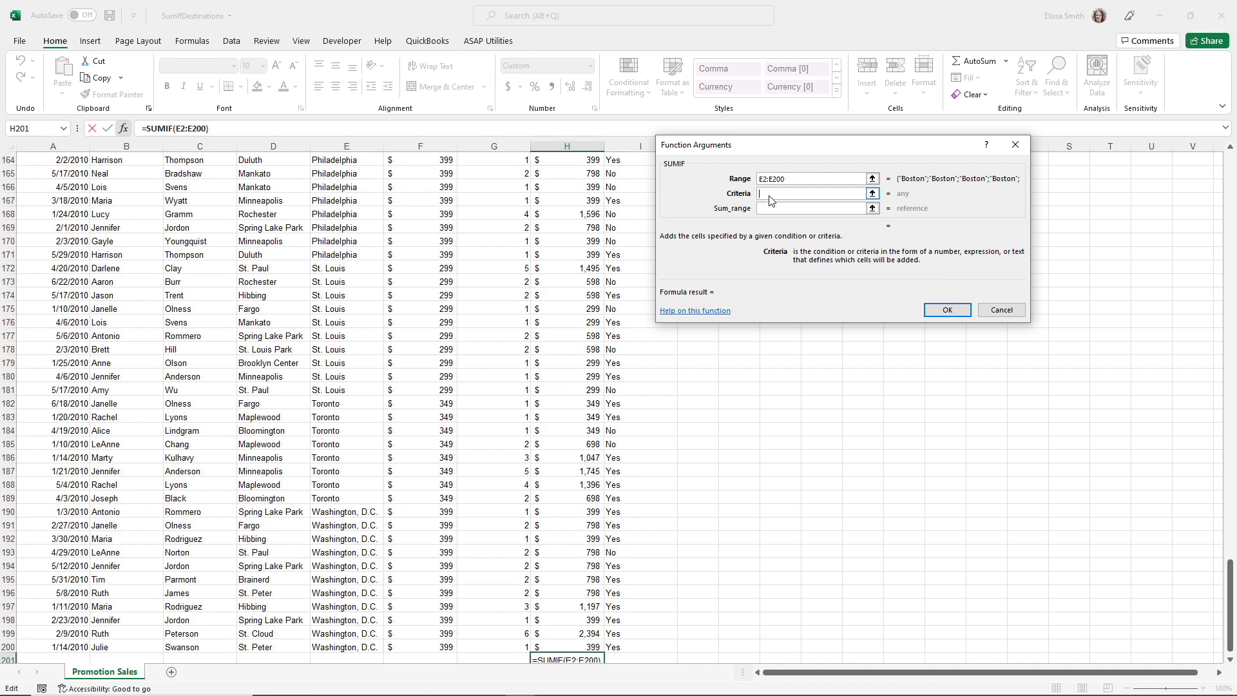
{"action": "type", "text": "=cancun"}
{"action": "left_click", "coordinate": [776, 210]}
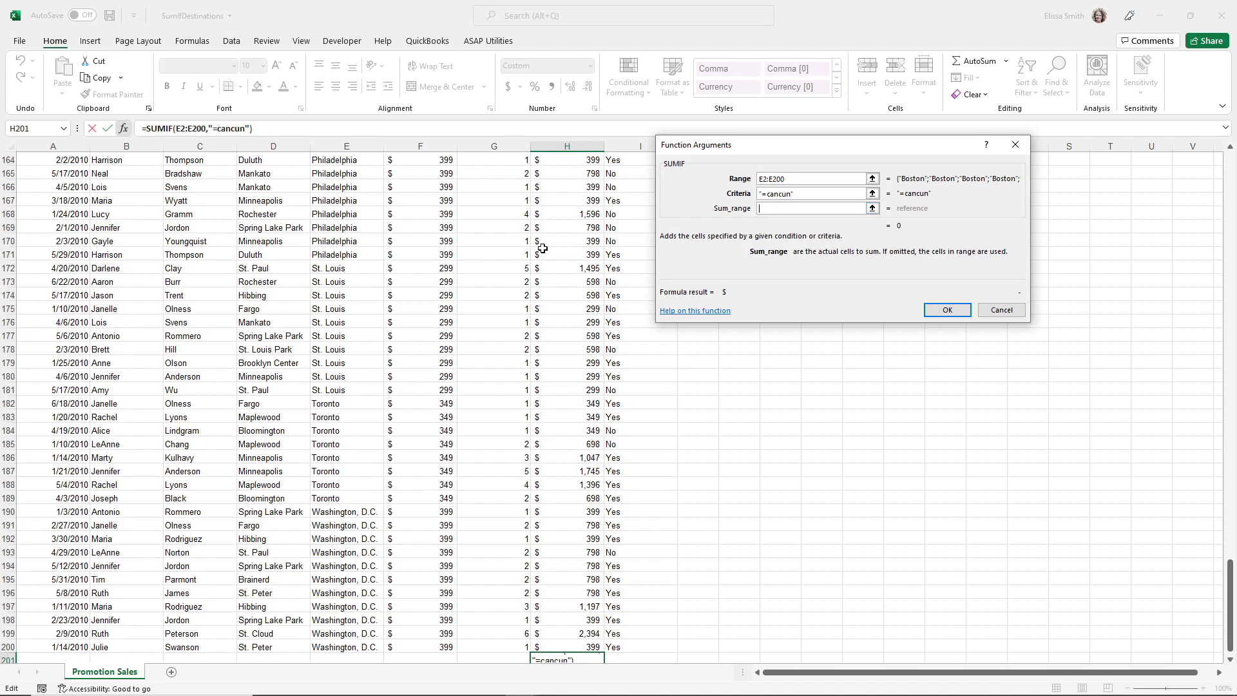
Step: Set the SUMIF sum range to the Total cells H2:H200 and finish the function
{"action": "scroll", "coordinate": [544, 248], "scroll_direction": "up", "scroll_amount": 20}
{"action": "scroll", "coordinate": [543, 248], "scroll_direction": "up", "scroll_amount": 20}
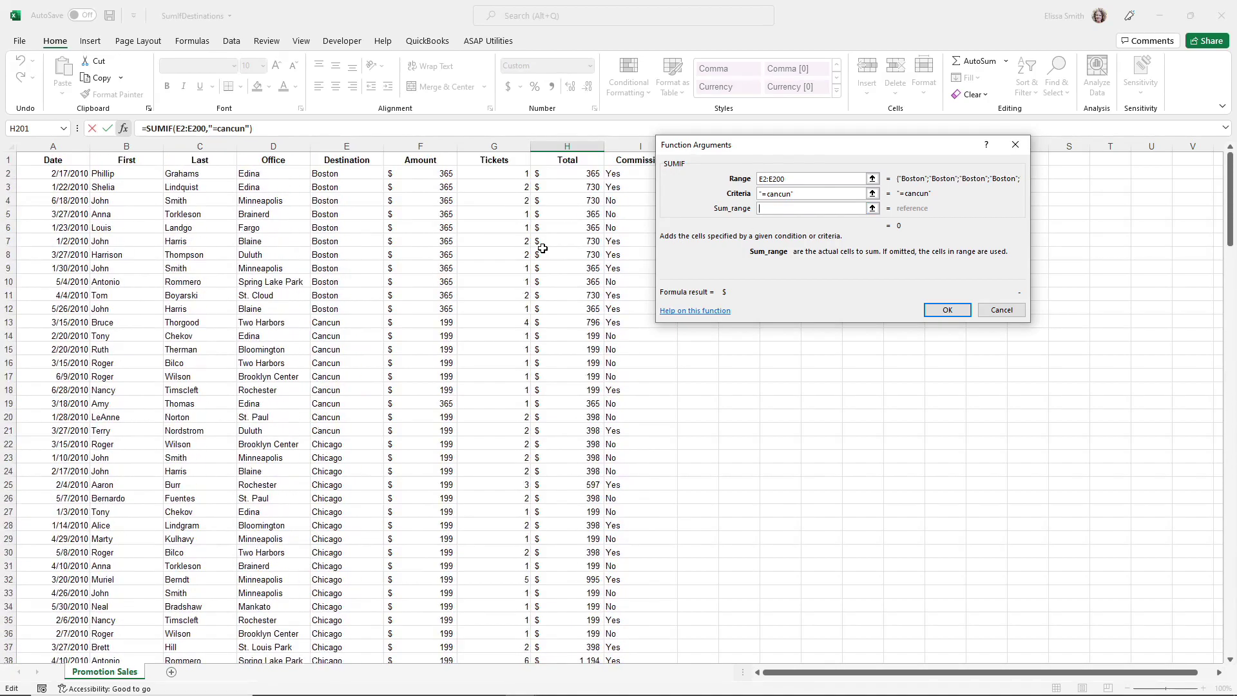
{"action": "left_click", "coordinate": [568, 173]}
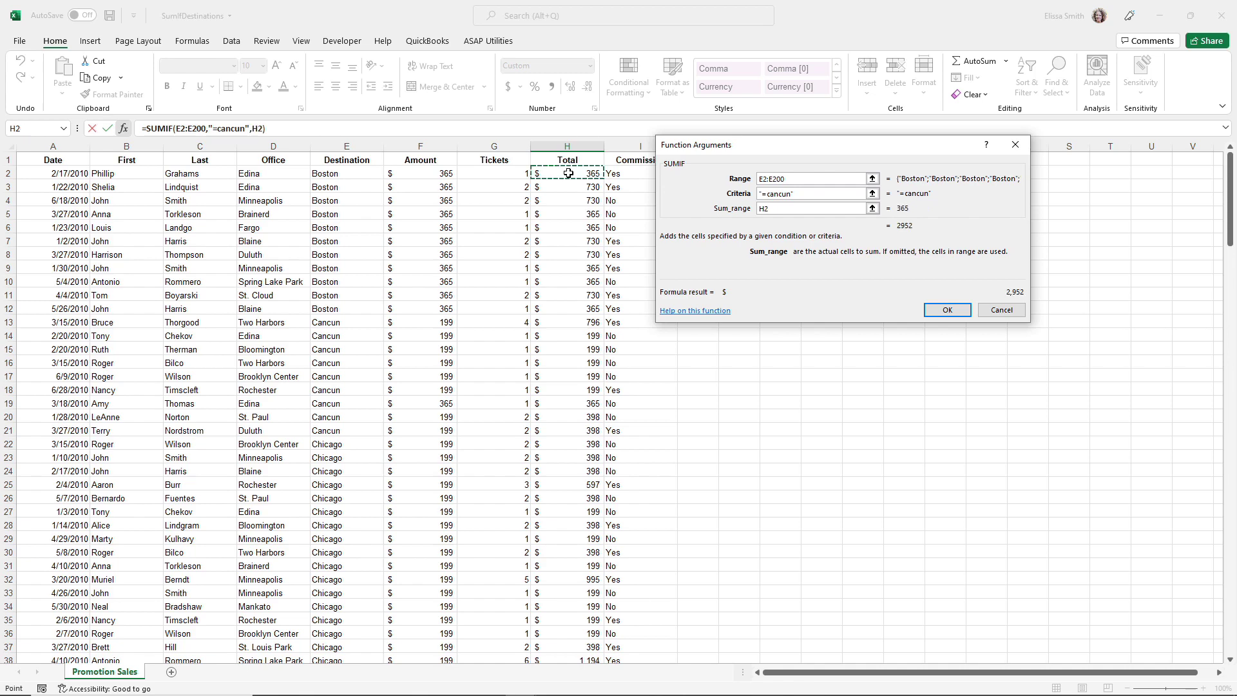
{"action": "key", "text": "ctrl+shift+Down"}
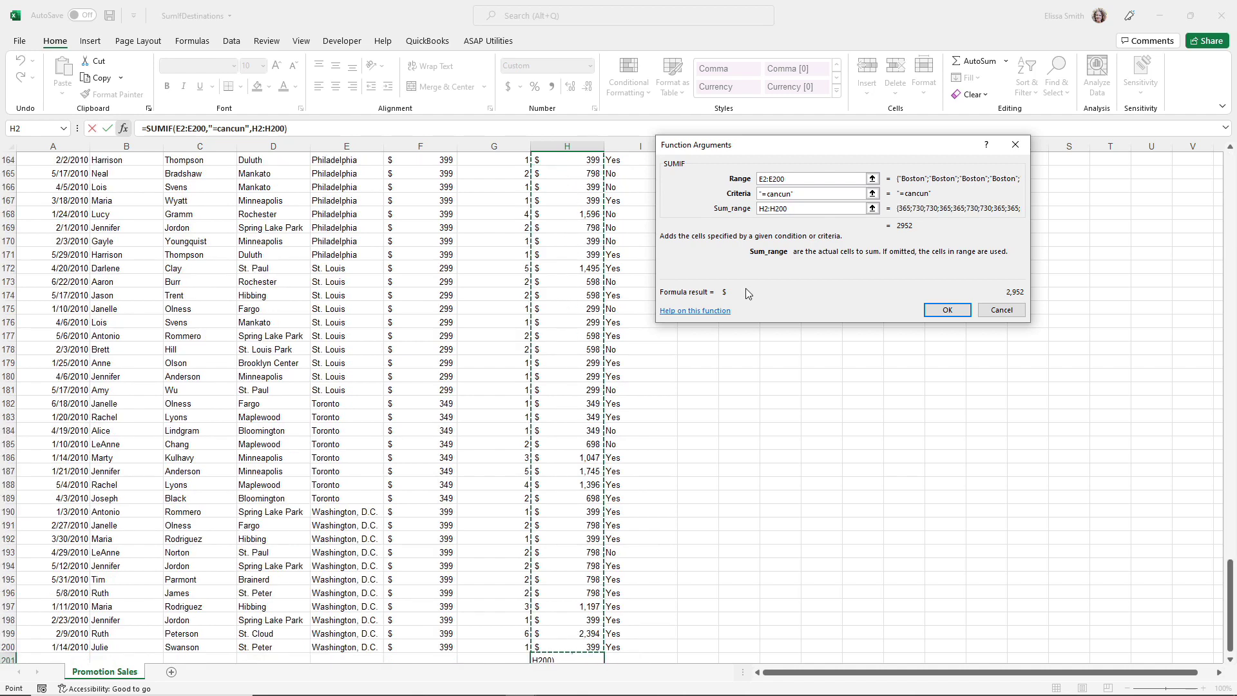
{"action": "left_click", "coordinate": [948, 310]}
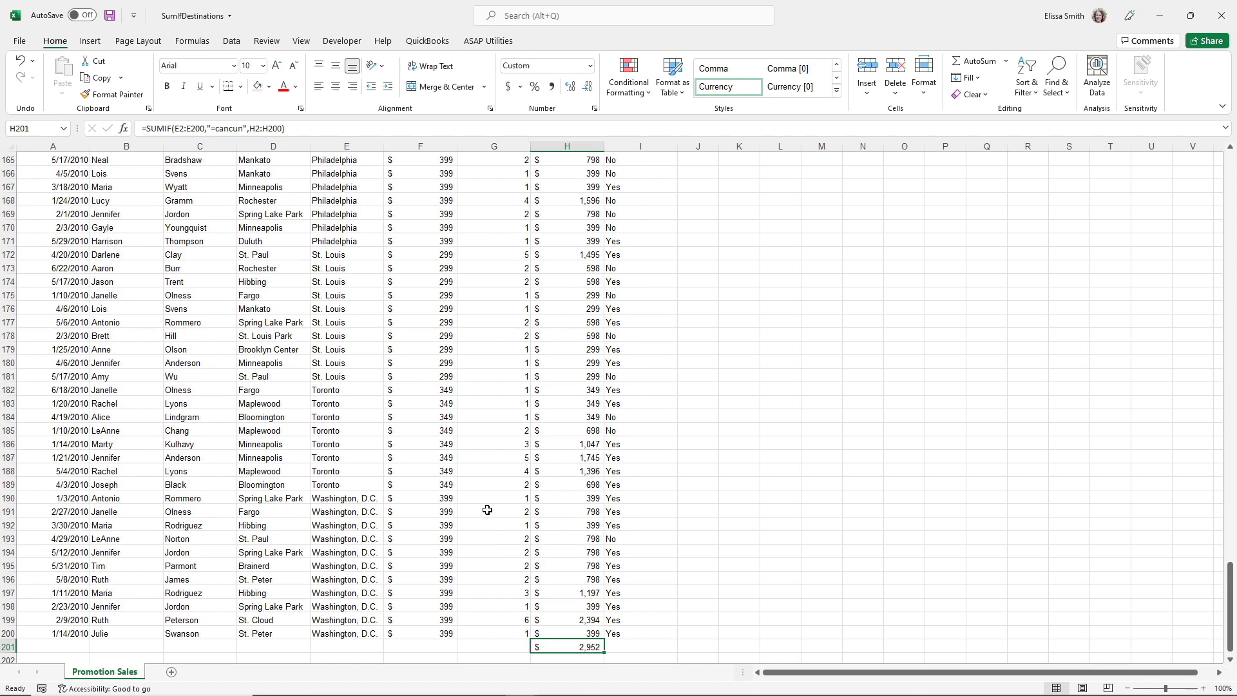
Step: Check the SUMIF result by selecting the Cancun destinations E13:E21 and the matching Total cells H13:H21 to read their sum
{"action": "scroll", "coordinate": [403, 431], "scroll_direction": "up", "scroll_amount": 6}
{"action": "scroll", "coordinate": [403, 431], "scroll_direction": "up", "scroll_amount": 20}
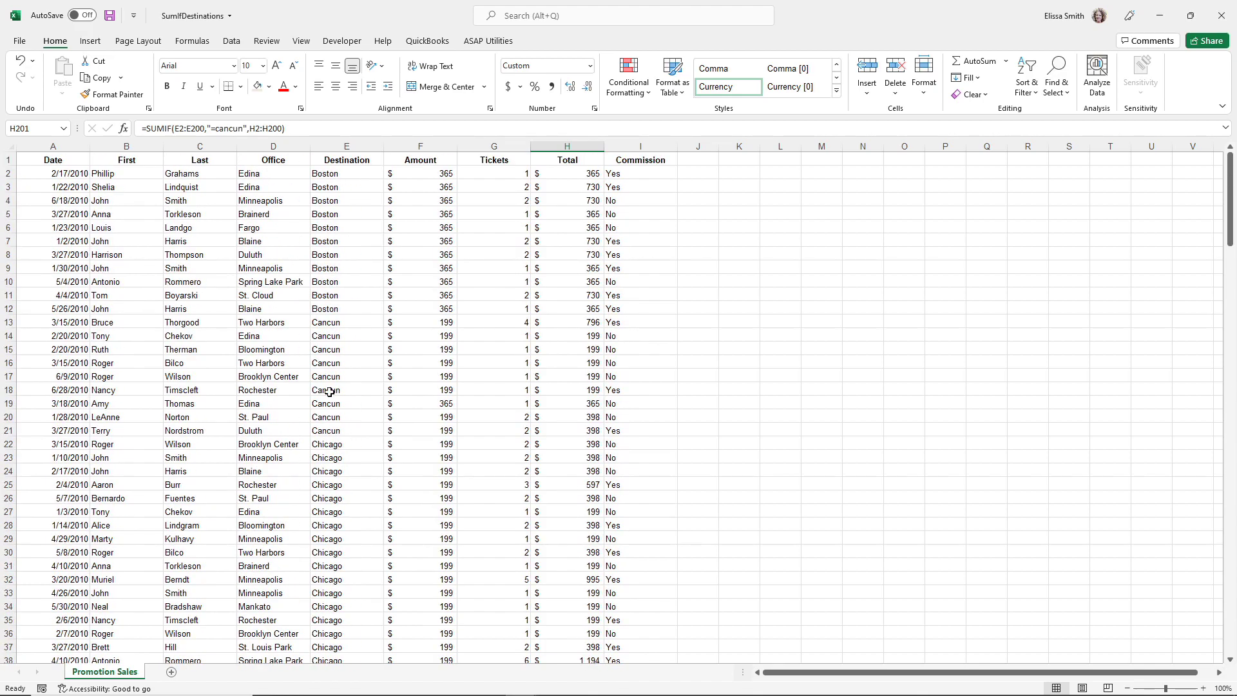
{"action": "left_click_drag", "start_coordinate": [324, 322], "coordinate": [319, 430]}
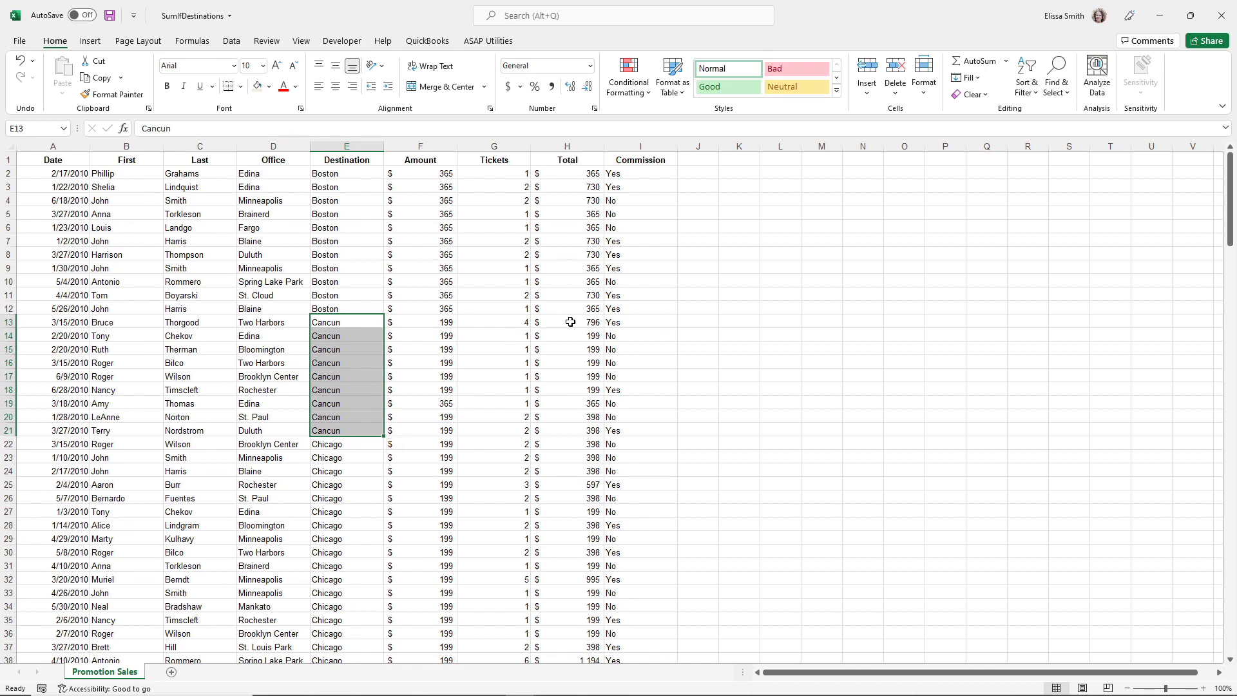
{"action": "left_click_drag", "start_coordinate": [571, 322], "coordinate": [587, 434]}
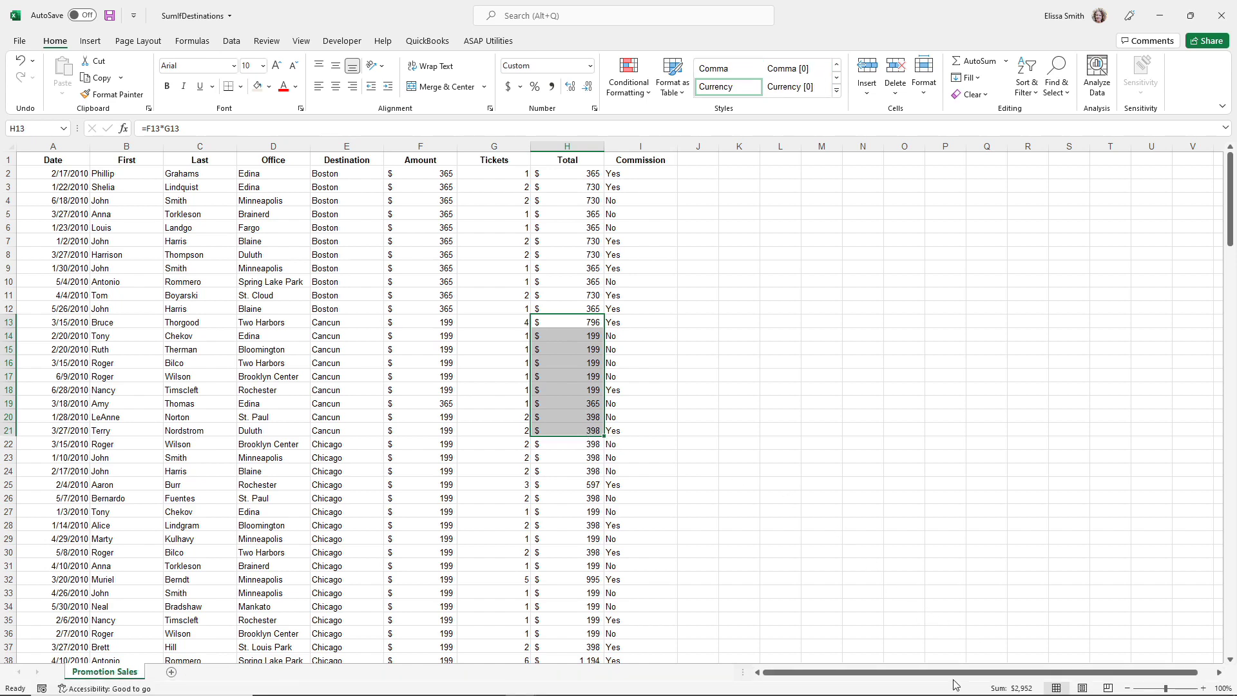
{"action": "key", "text": "ctrl+q"}
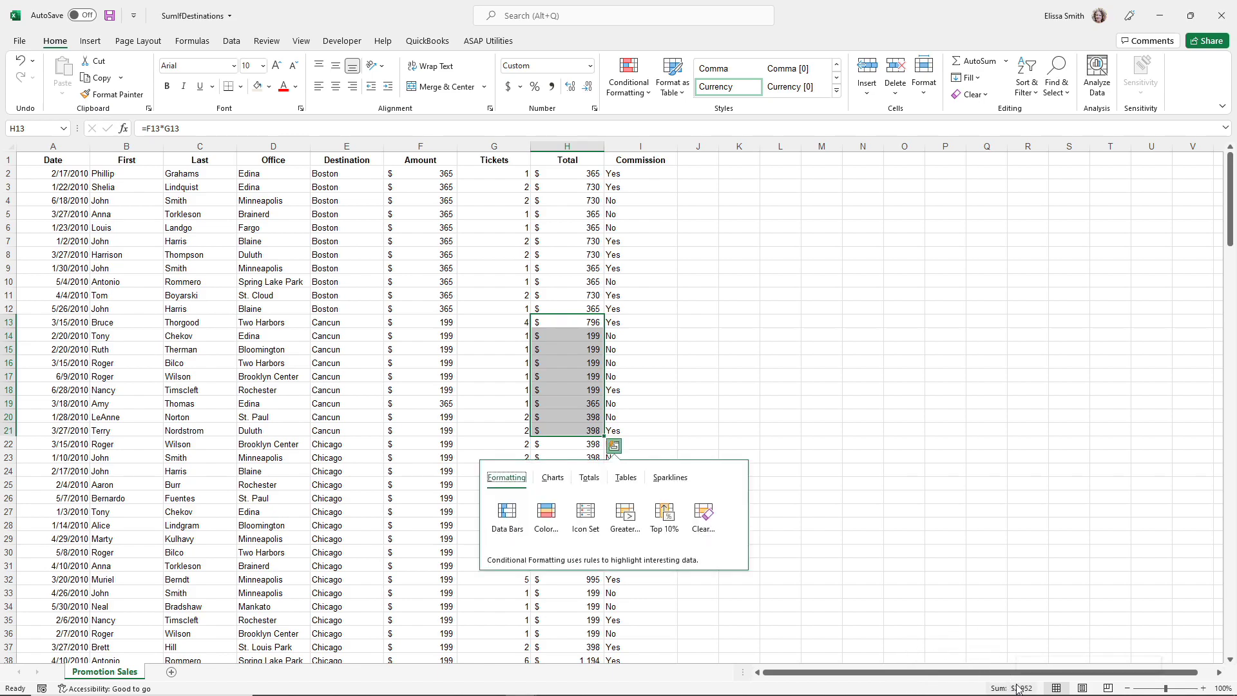
{"action": "left_click", "coordinate": [578, 343]}
Step: Examine the SUMIF formula and its referenced ranges in H201, leaving the formula as it is
{"action": "scroll", "coordinate": [577, 342], "scroll_direction": "down", "scroll_amount": 20}
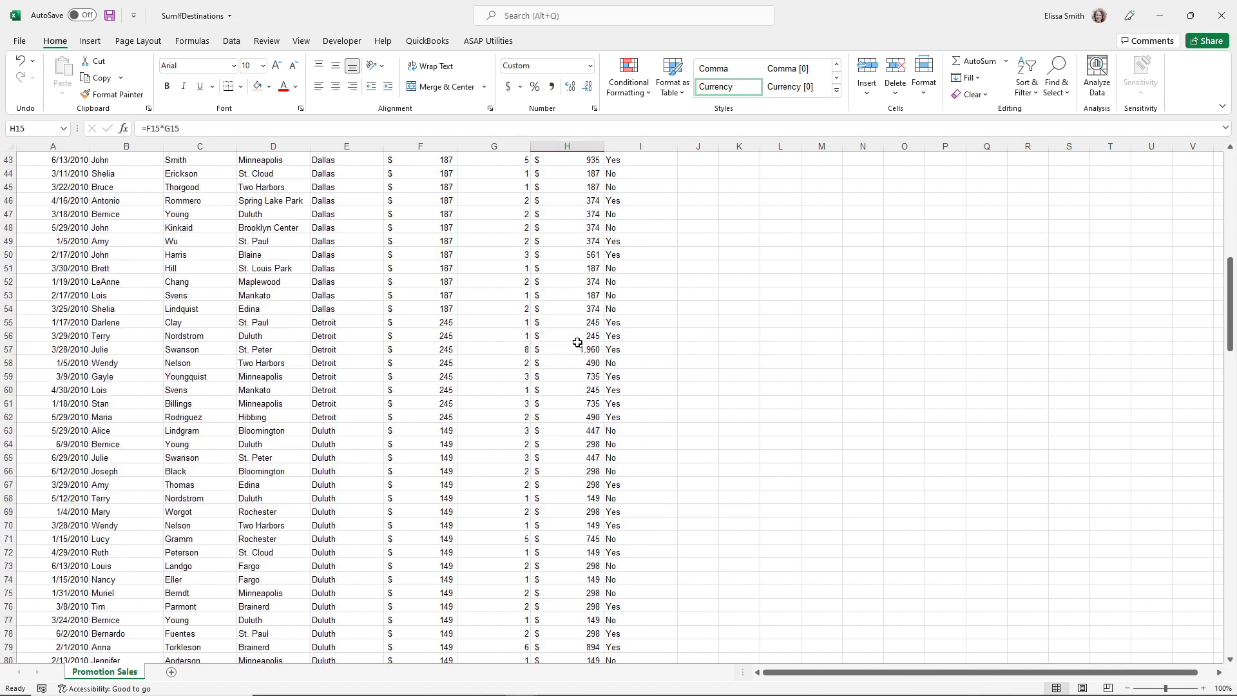
{"action": "scroll", "coordinate": [578, 343], "scroll_direction": "down", "scroll_amount": 20}
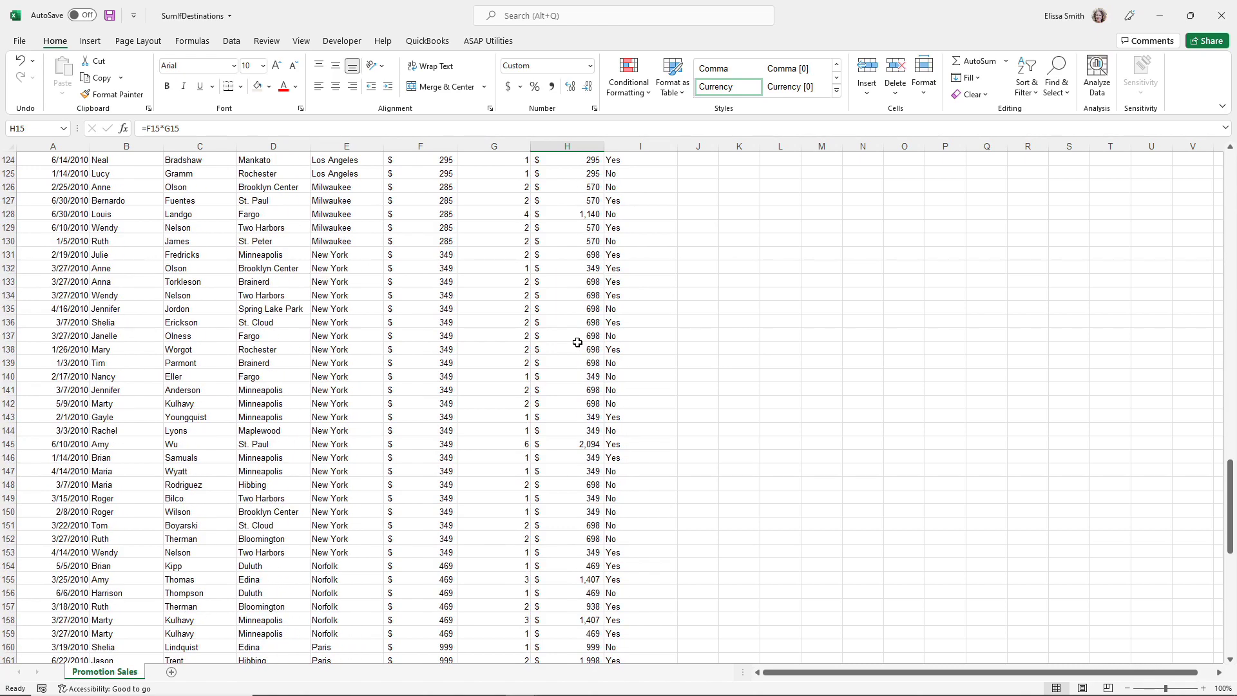
{"action": "scroll", "coordinate": [578, 343], "scroll_direction": "down", "scroll_amount": 7}
{"action": "key", "text": "ctrl+End"}
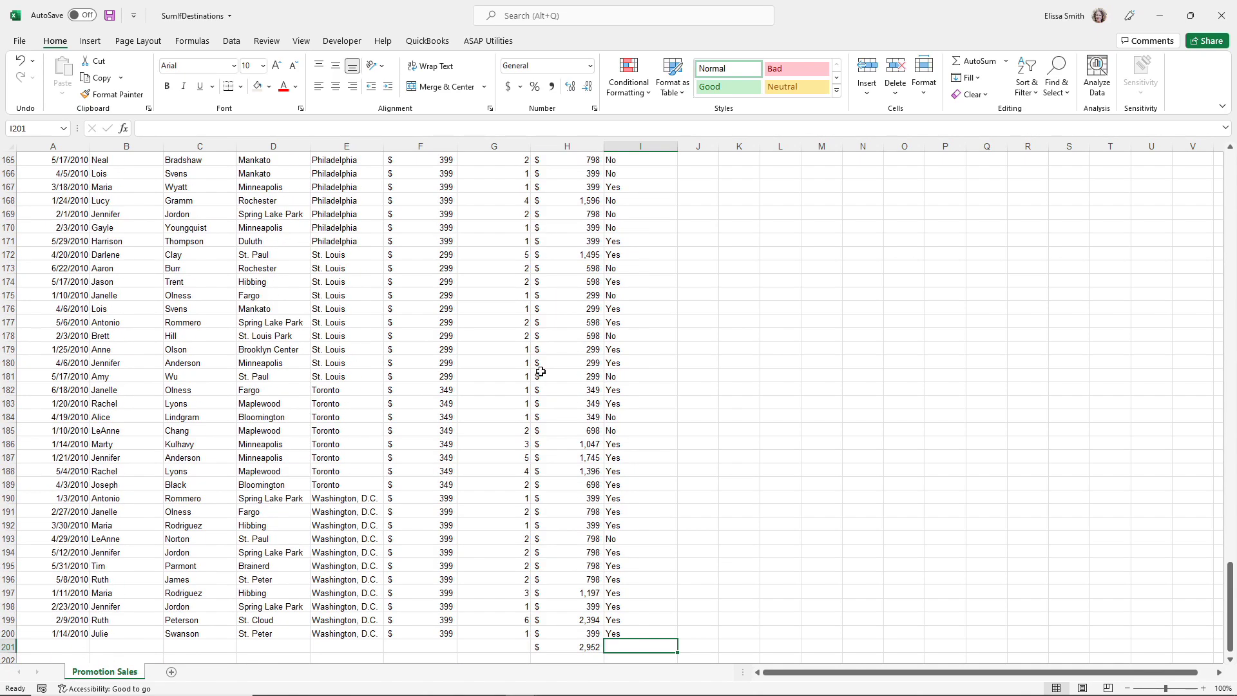
{"action": "double_click", "coordinate": [562, 645]}
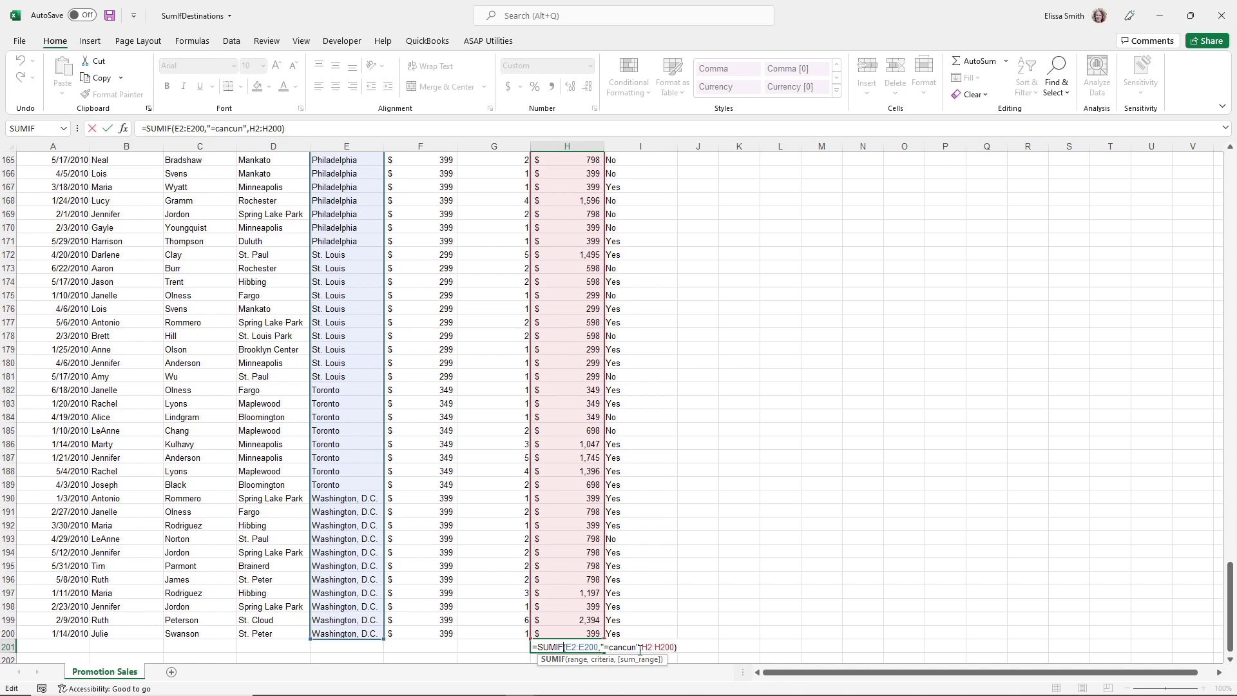
{"action": "key", "text": "Return"}
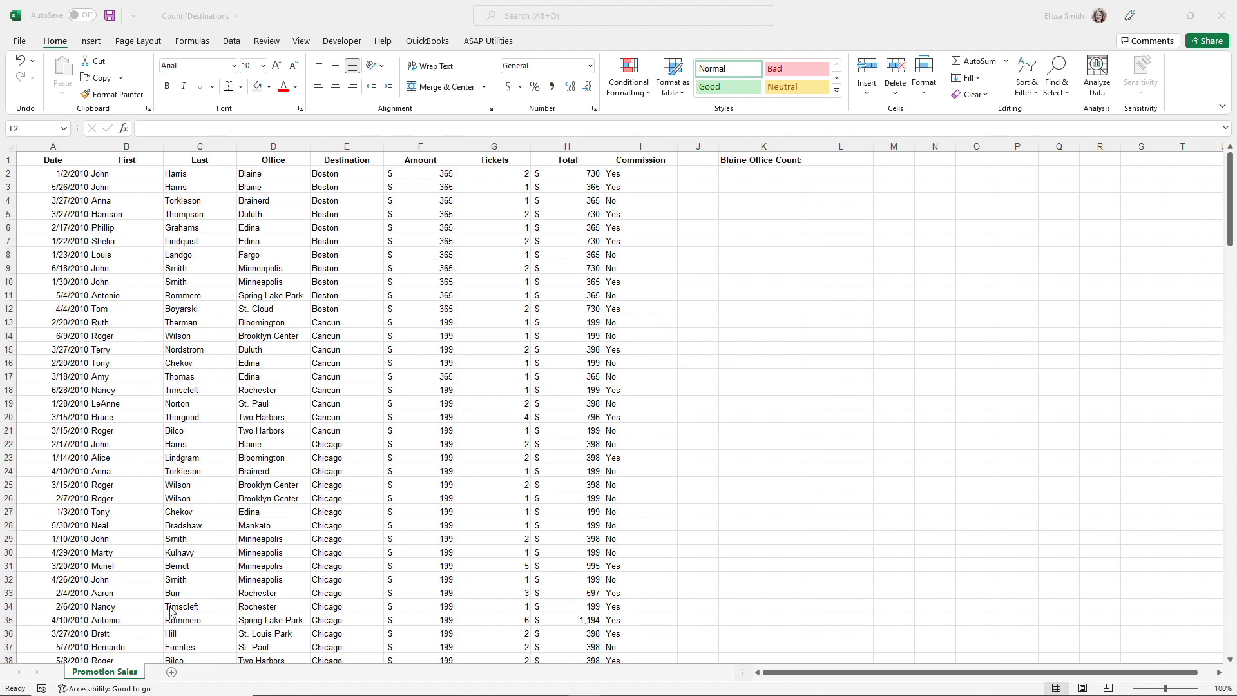
Step: In the CountIfDestinations workbook, sort the promotion sales data by the Office column from A to Z
{"action": "left_click", "coordinate": [99, 241]}
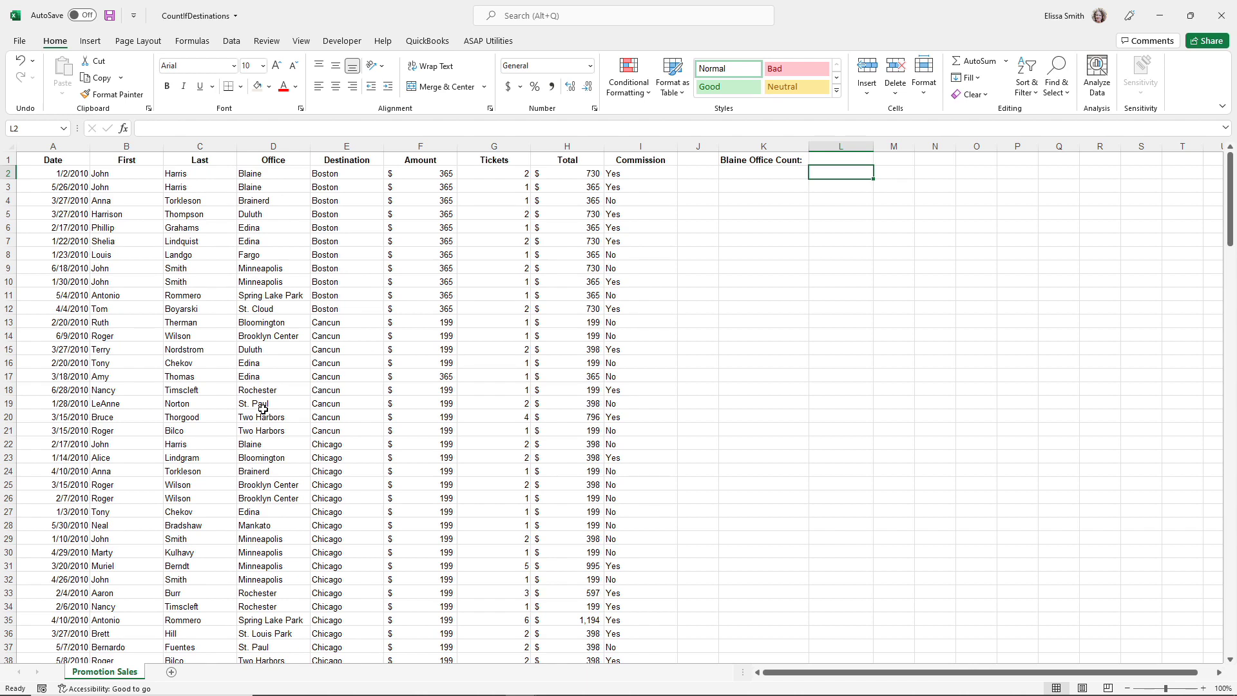
{"action": "left_click", "coordinate": [264, 185]}
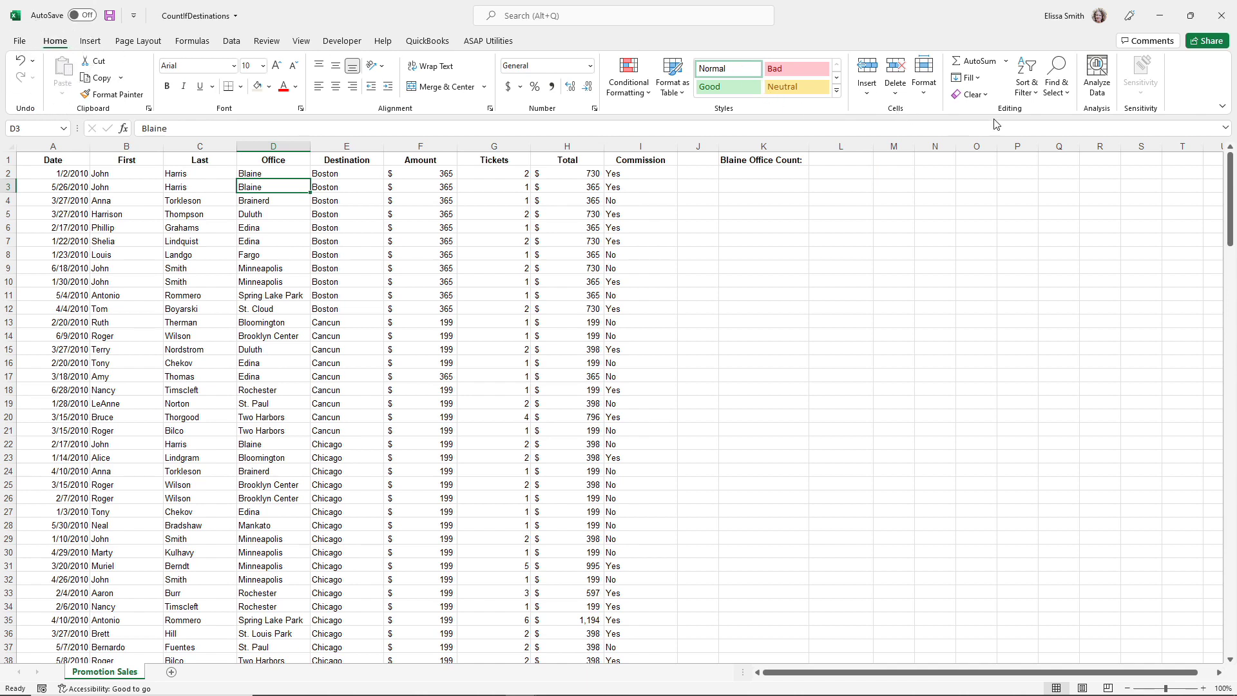
{"action": "left_click", "coordinate": [1025, 97]}
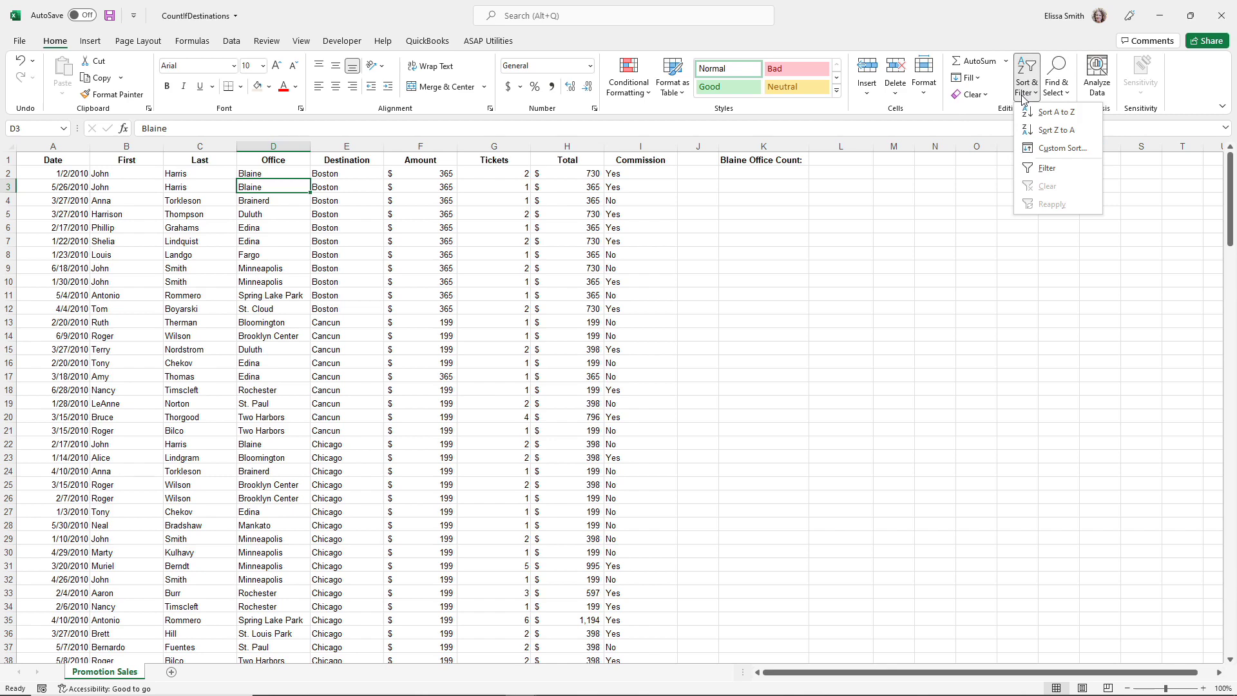
{"action": "left_click", "coordinate": [1050, 112]}
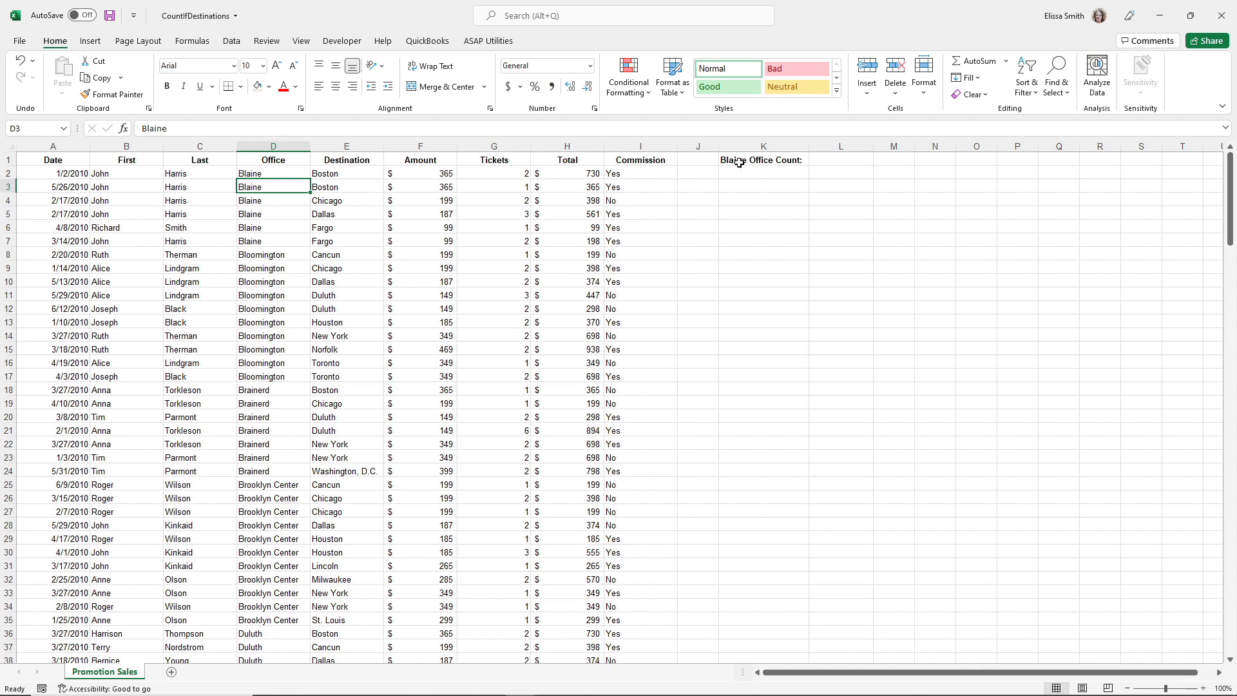
Step: Search for the COUNTIF function and insert it in L1, beside the Blaine Office Count label
{"action": "left_click", "coordinate": [830, 159]}
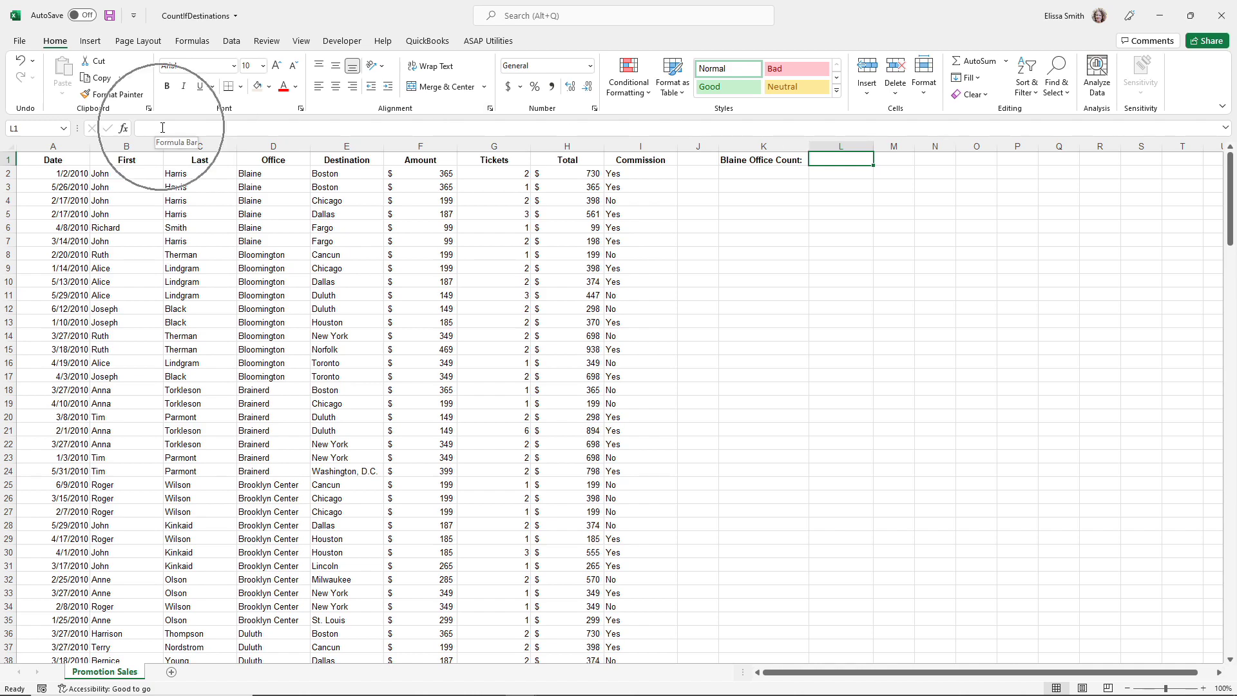
{"action": "left_click", "coordinate": [123, 130]}
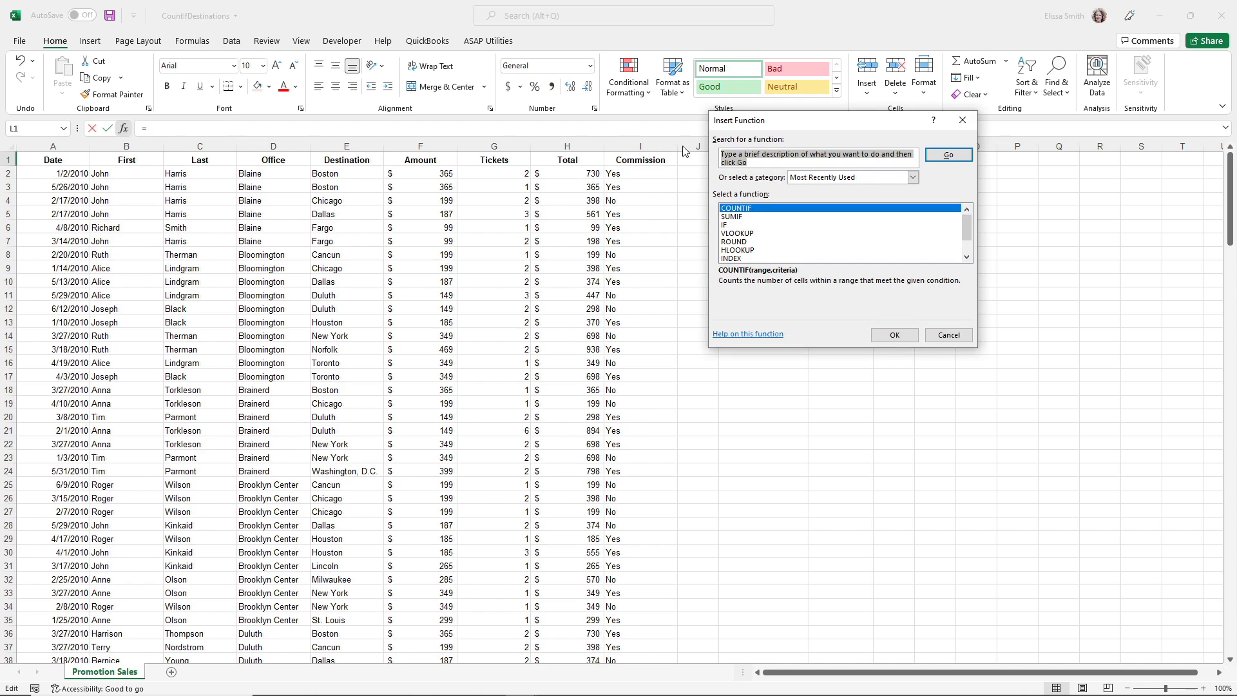
{"action": "type", "text": "countif"}
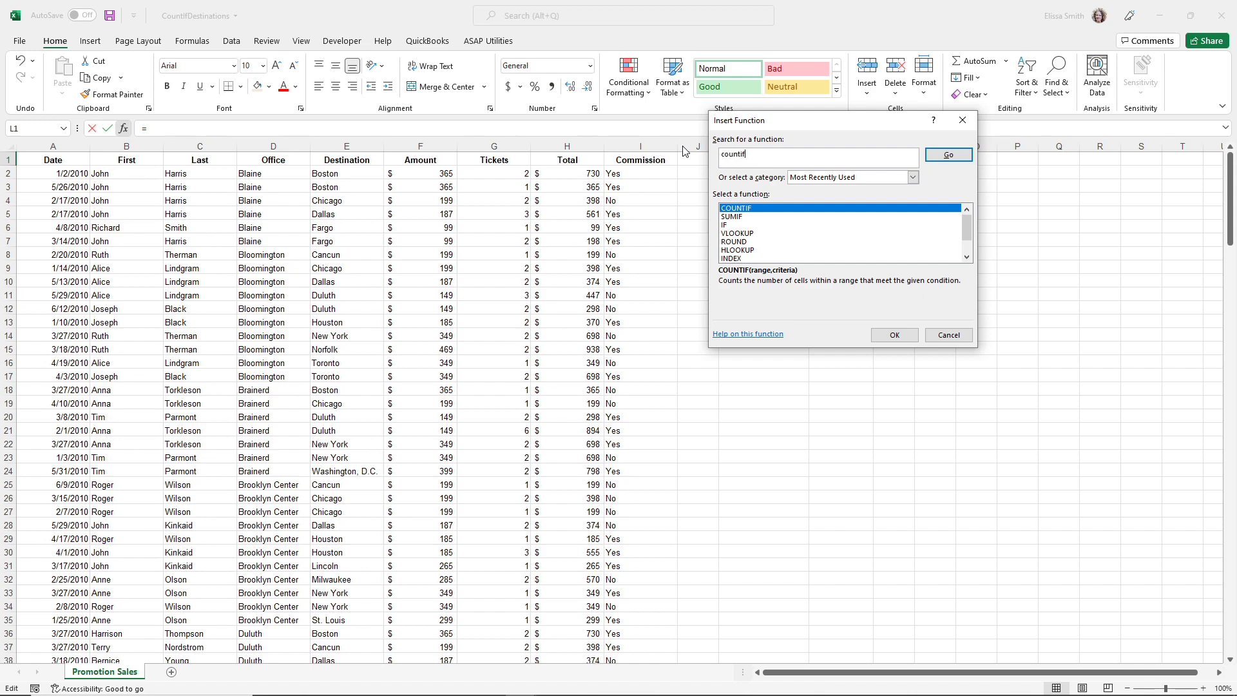
{"action": "left_click", "coordinate": [950, 160]}
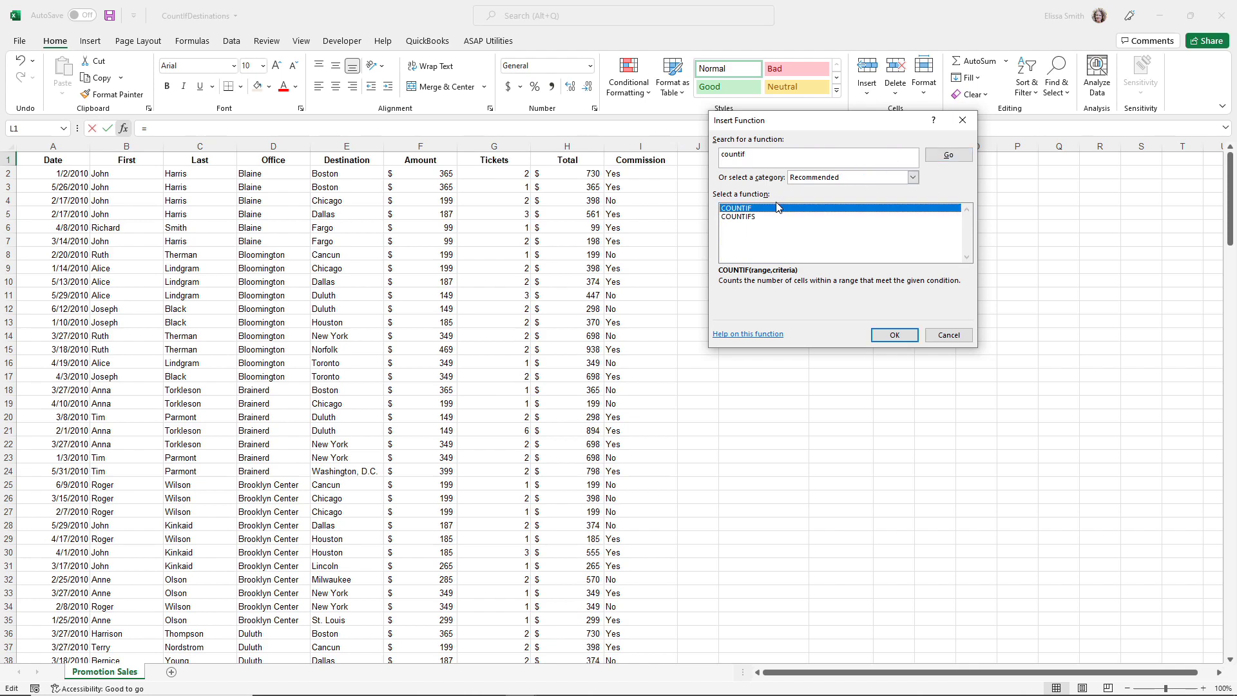
{"action": "key", "text": "ctrl"}
{"action": "key", "text": "ctrl"}
{"action": "left_click", "coordinate": [893, 335]}
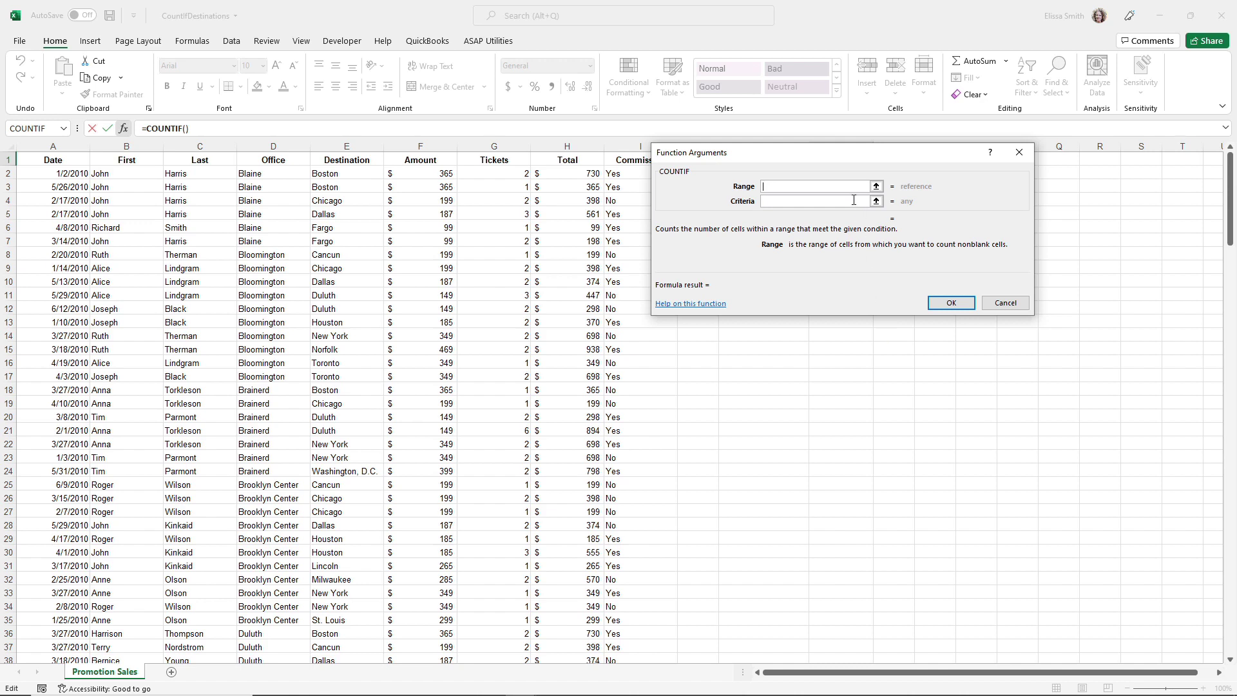
Step: Set the COUNTIF range to the Office cells D2:D200
{"action": "key", "text": "ctrl"}
{"action": "key", "text": "ctrl"}
{"action": "left_click", "coordinate": [255, 175]}
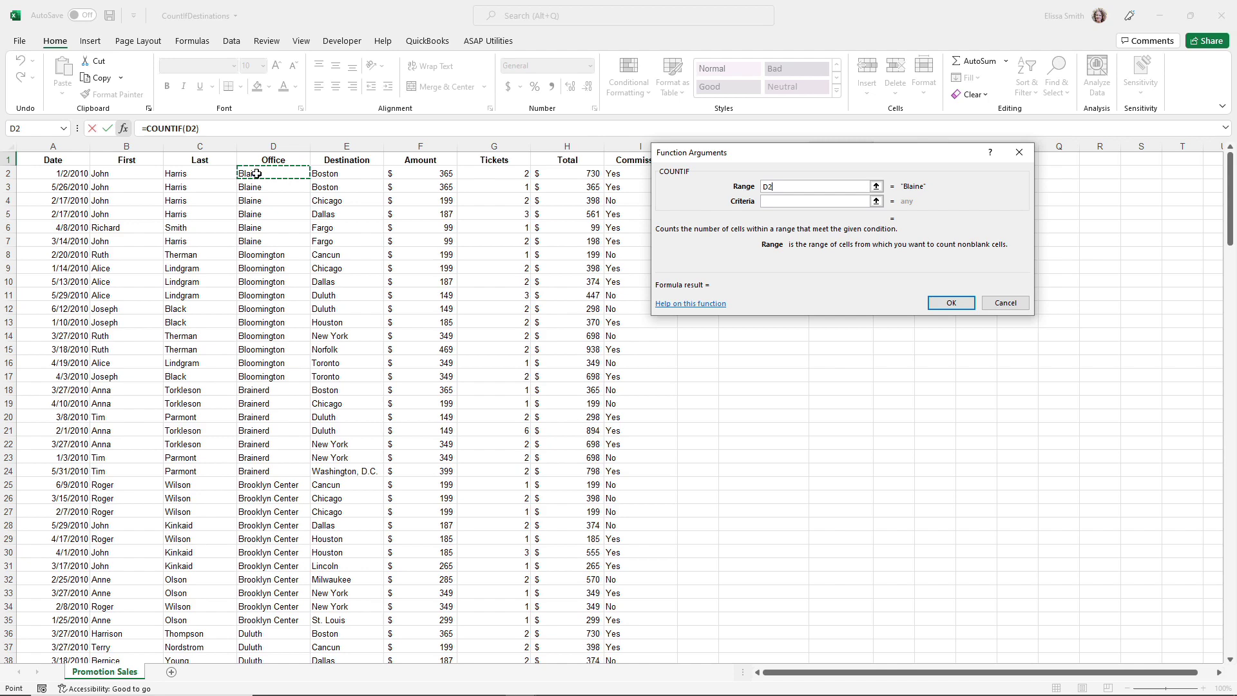
{"action": "key", "text": "ctrl+shift+Down"}
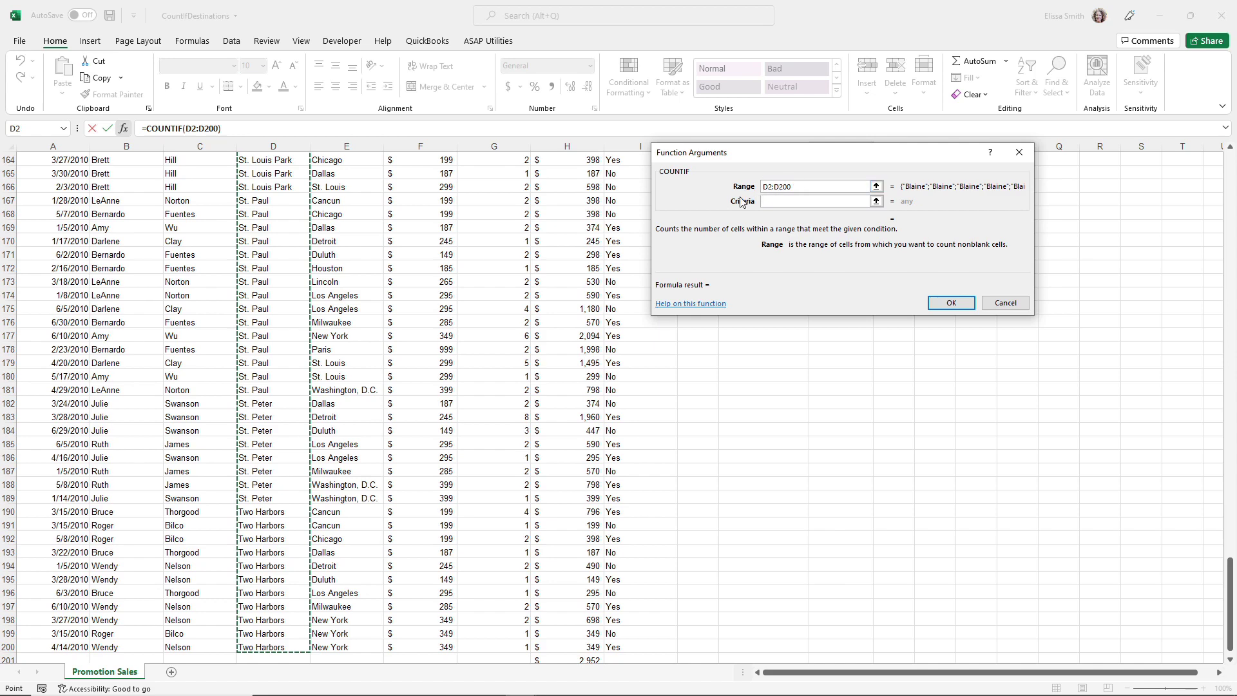
Step: Set the COUNTIF criteria to "Blaine" and finish the function
{"action": "left_click", "coordinate": [771, 200]}
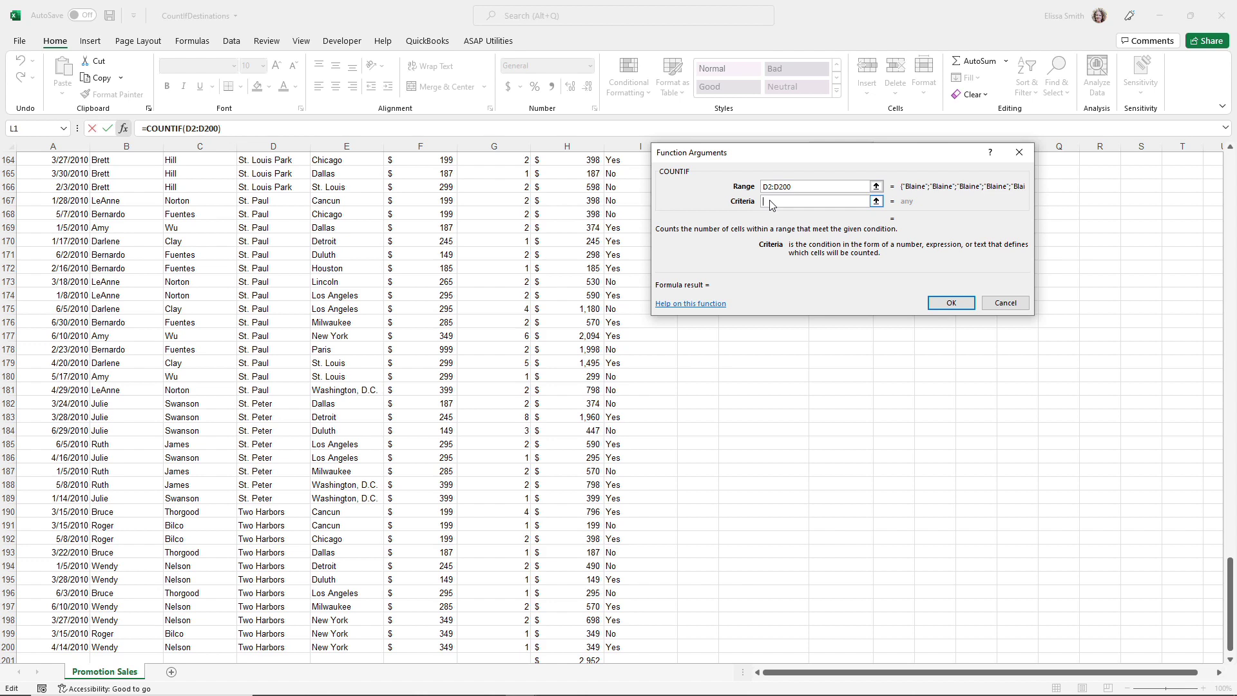
{"action": "left_click_drag", "start_coordinate": [724, 159], "coordinate": [720, 222]}
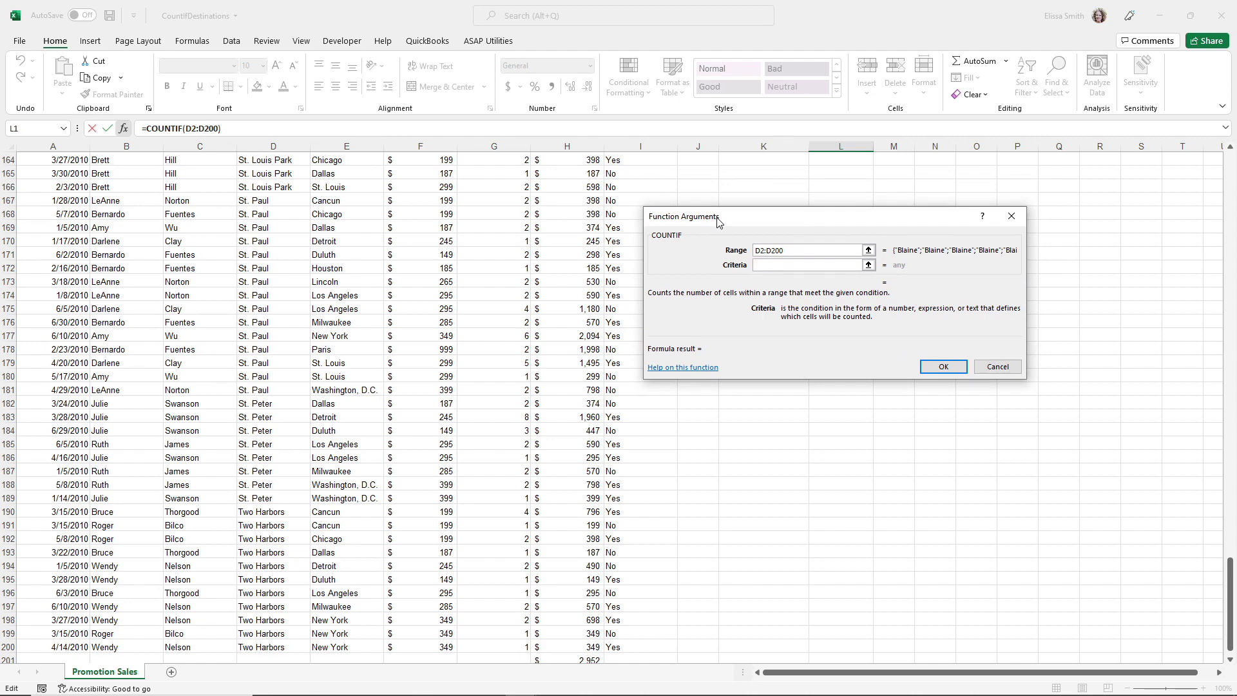
{"action": "type", "text": "\"Blaine\""}
{"action": "left_click", "coordinate": [939, 376]}
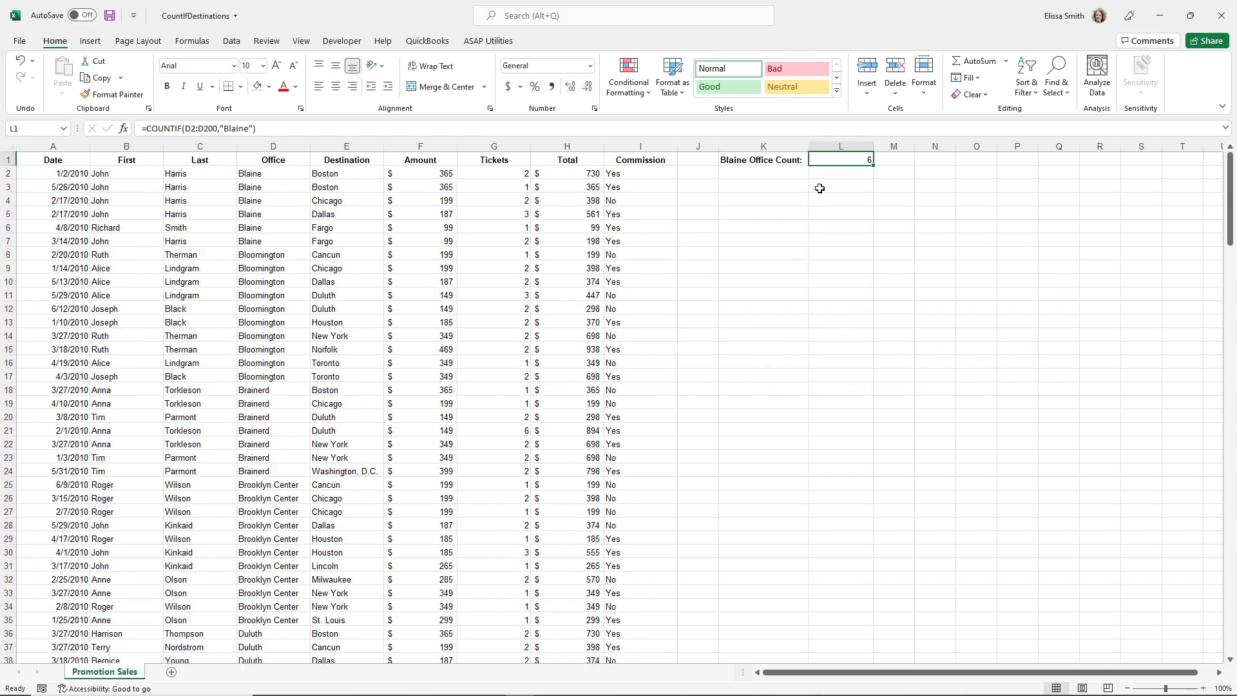
Step: Check the count by selecting the Blaine office cells D2:D7, and review the COUNTIF formula in L1
{"action": "scroll", "coordinate": [820, 188], "scroll_direction": "up", "scroll_amount": 3}
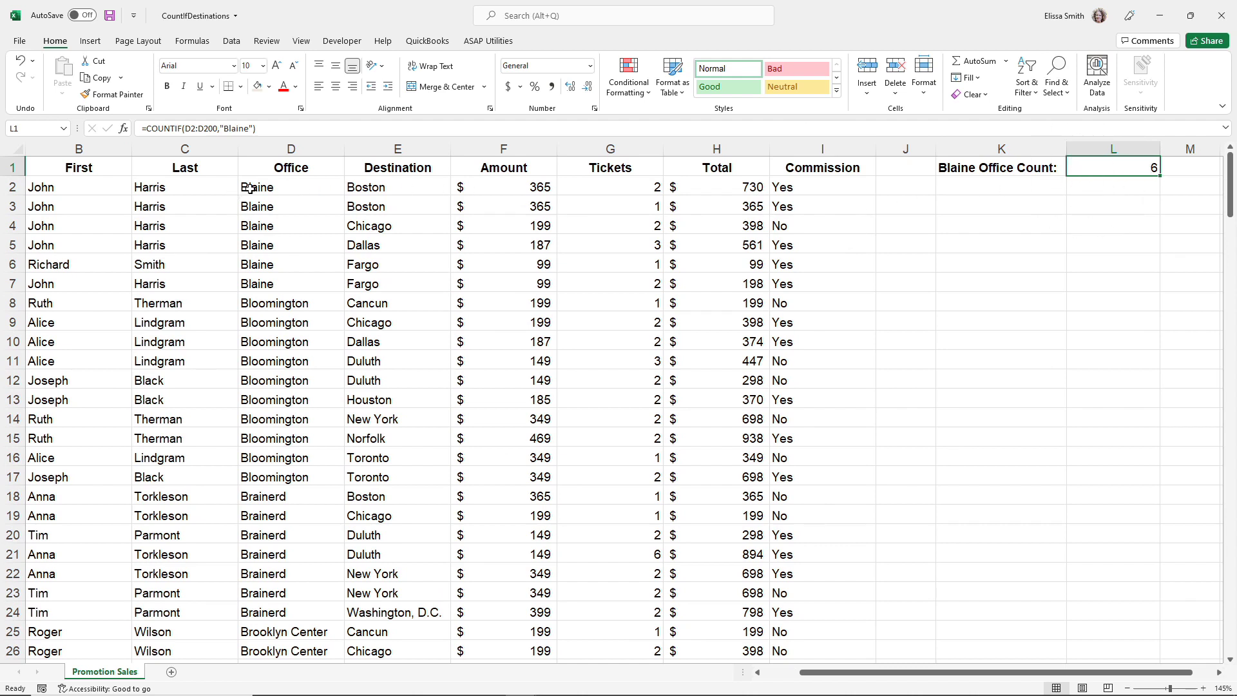
{"action": "left_click_drag", "start_coordinate": [251, 188], "coordinate": [267, 279]}
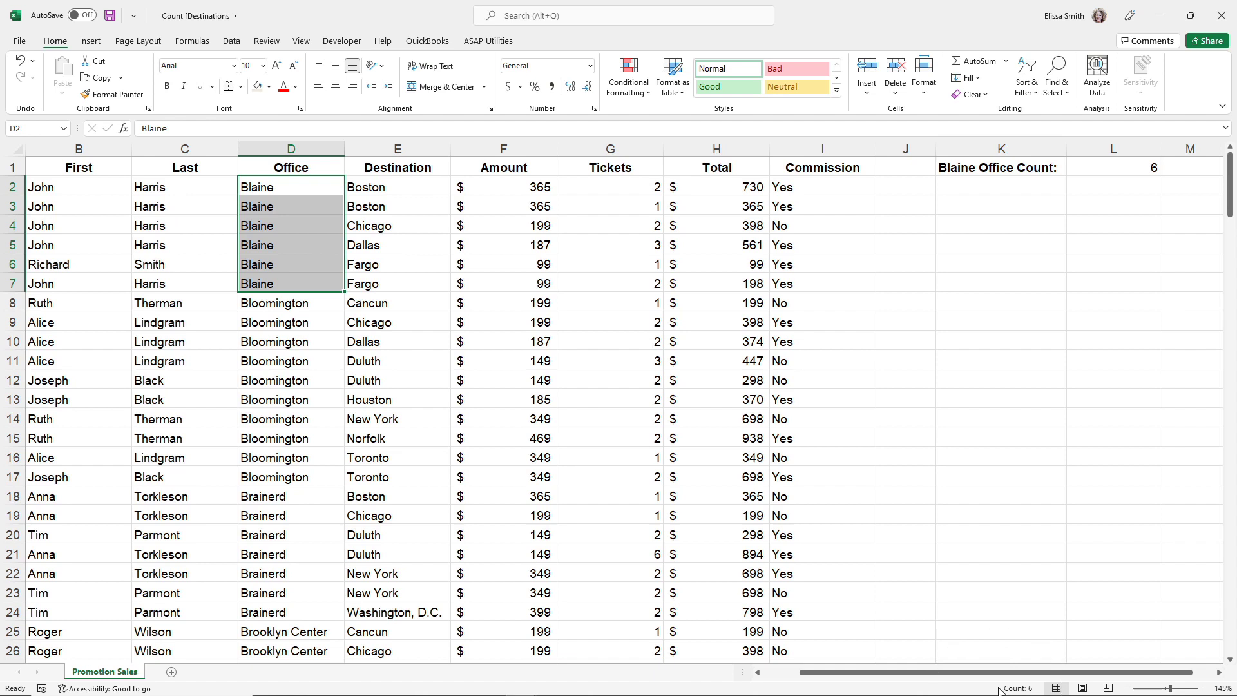
{"action": "key", "text": "ctrl+q"}
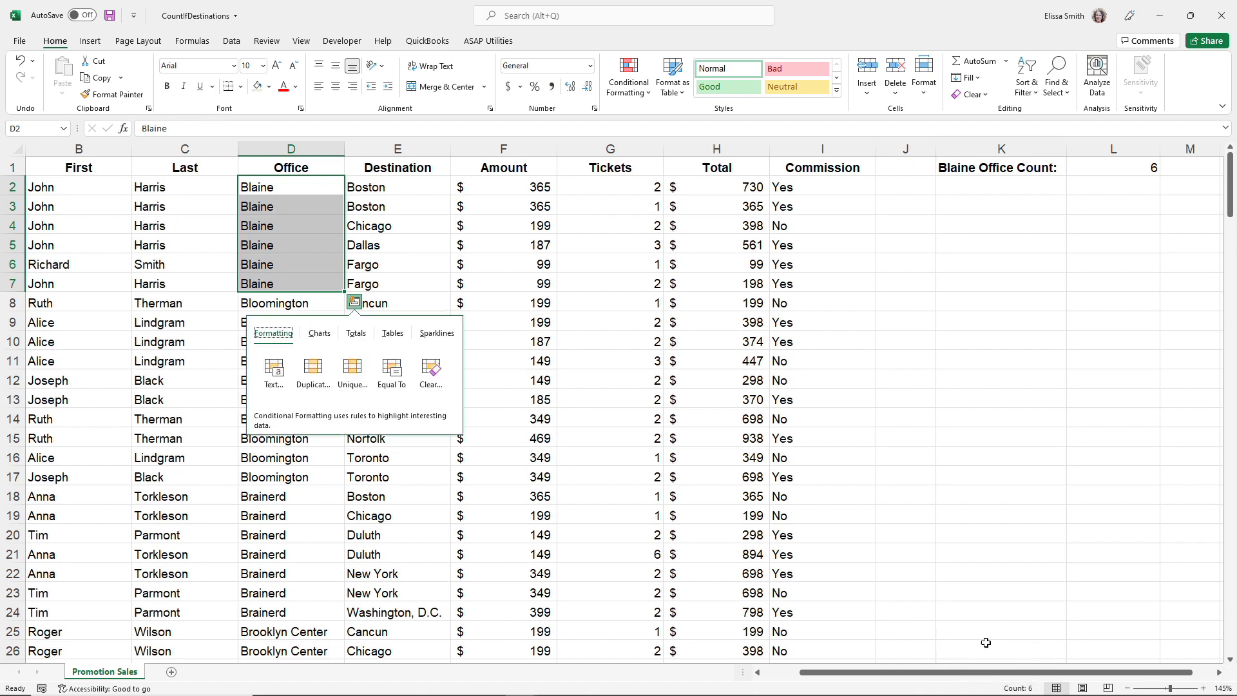
{"action": "left_click", "coordinate": [573, 282]}
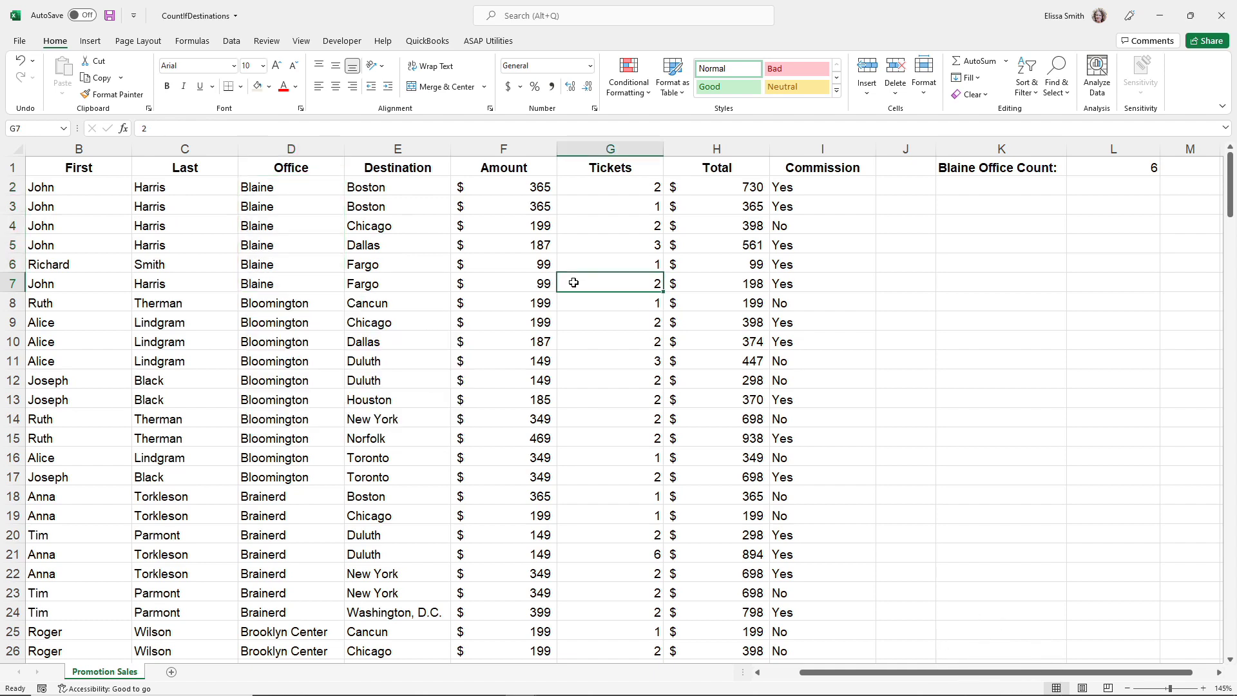
{"action": "left_click", "coordinate": [1082, 172]}
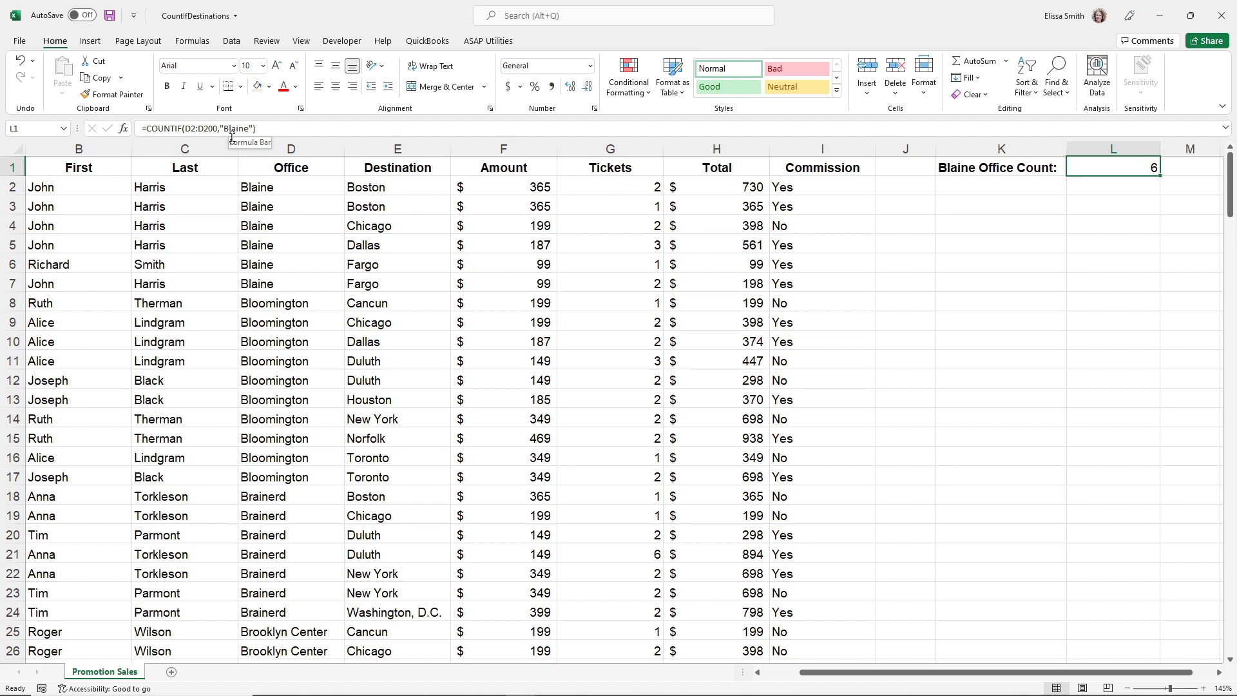
Step: Change the label in K1 to "Brainerd Office Count:"
{"action": "double_click", "coordinate": [962, 169]}
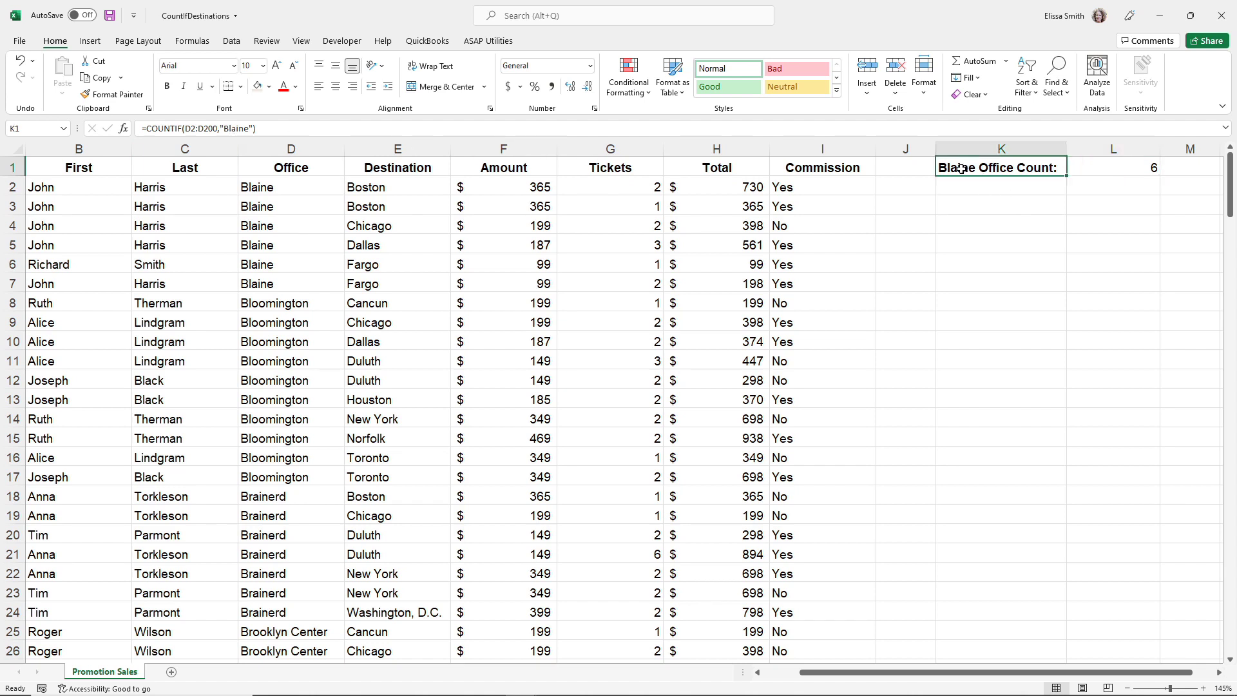
{"action": "double_click", "coordinate": [963, 169]}
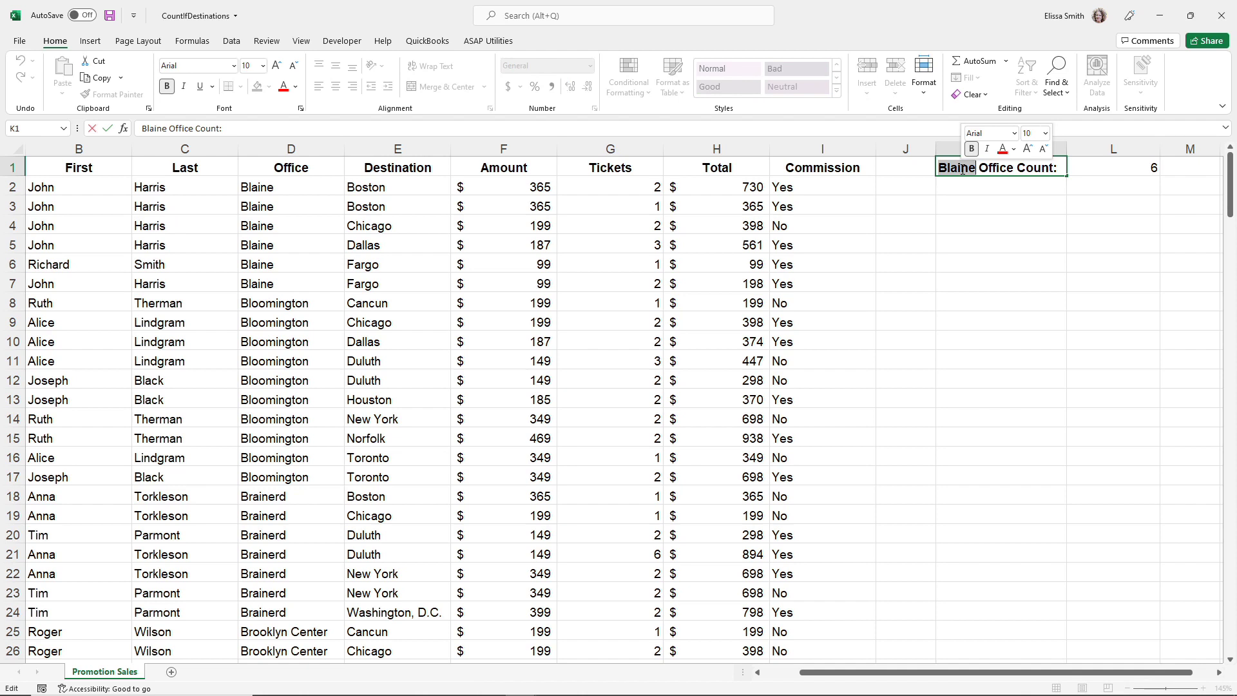
{"action": "type", "text": "Brainer"}
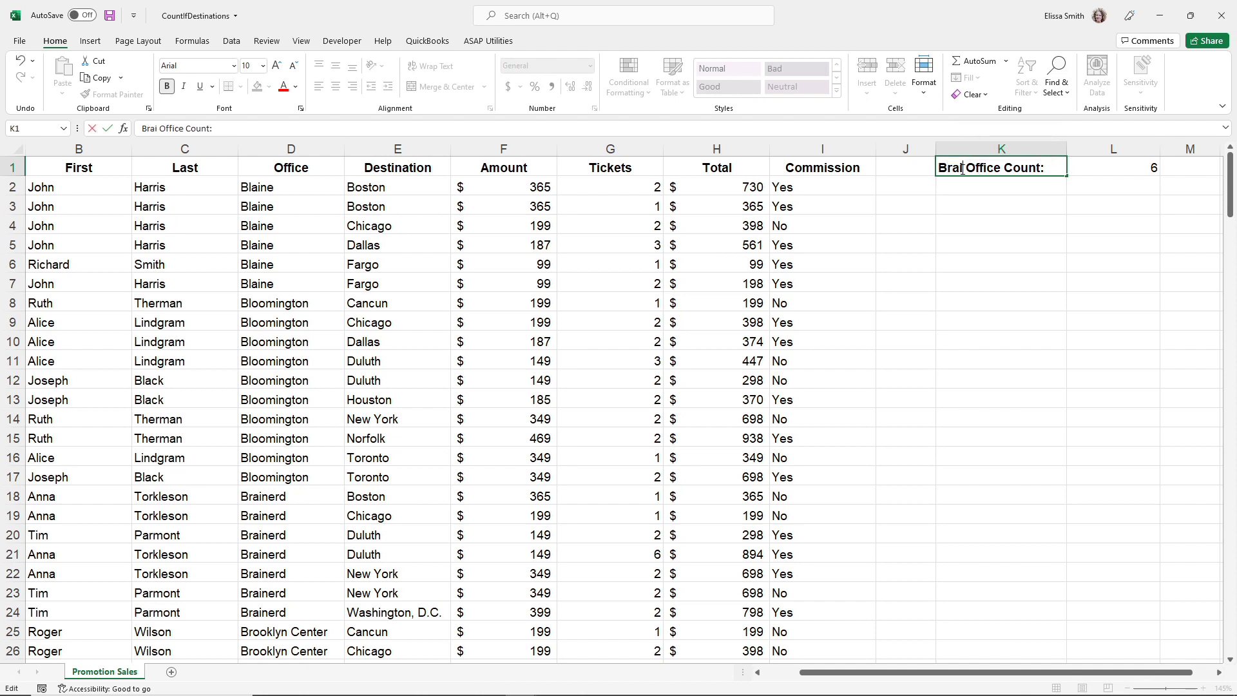
{"action": "type", "text": "d"}
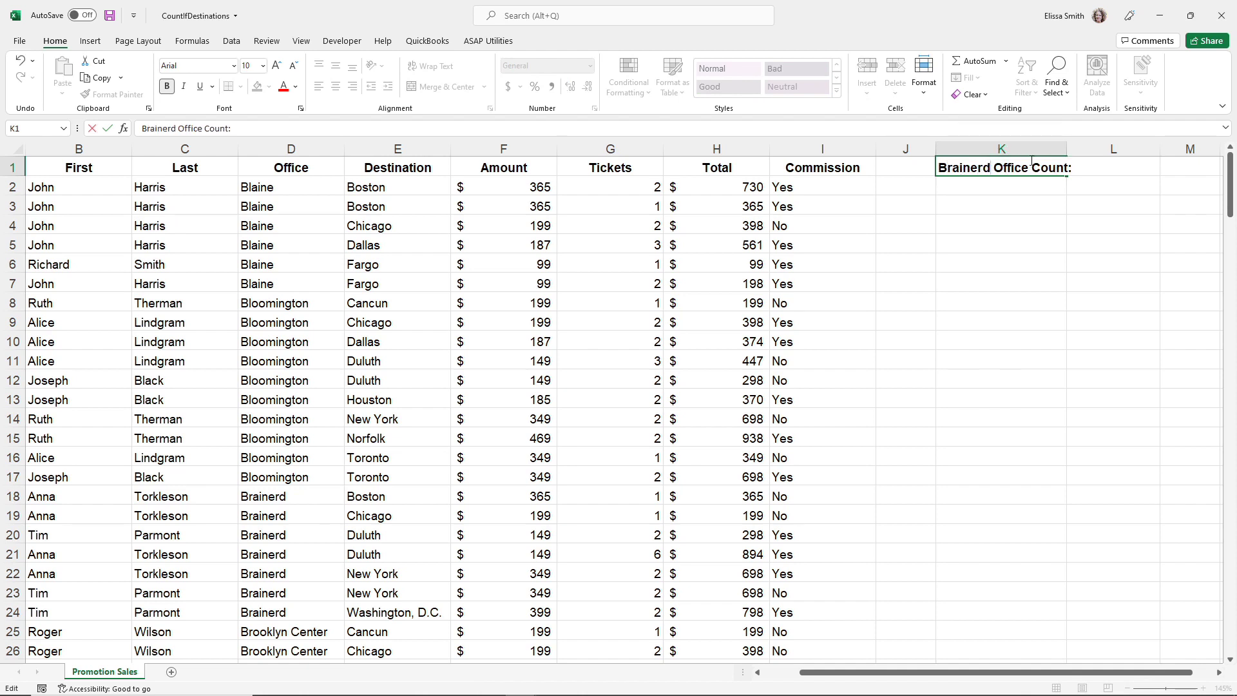
{"action": "left_click", "coordinate": [1080, 207]}
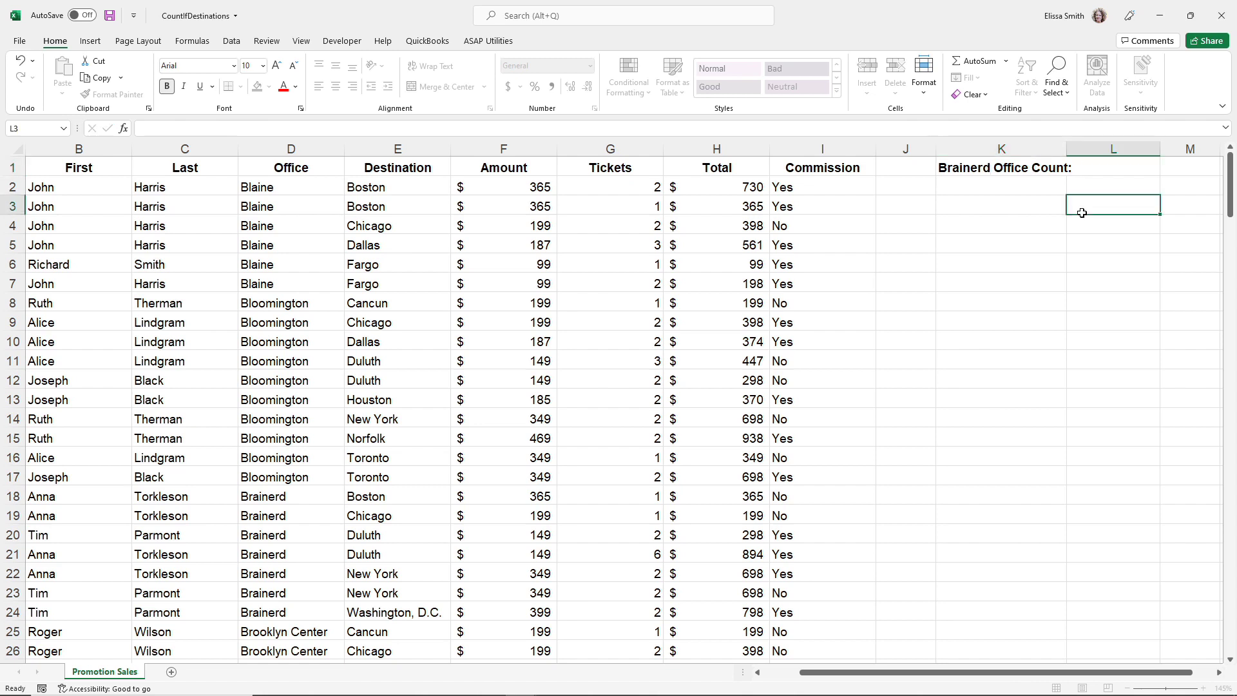
Step: Change the criteria of the COUNTIF formula in L1 to "Brainerd"
{"action": "left_click", "coordinate": [1083, 168]}
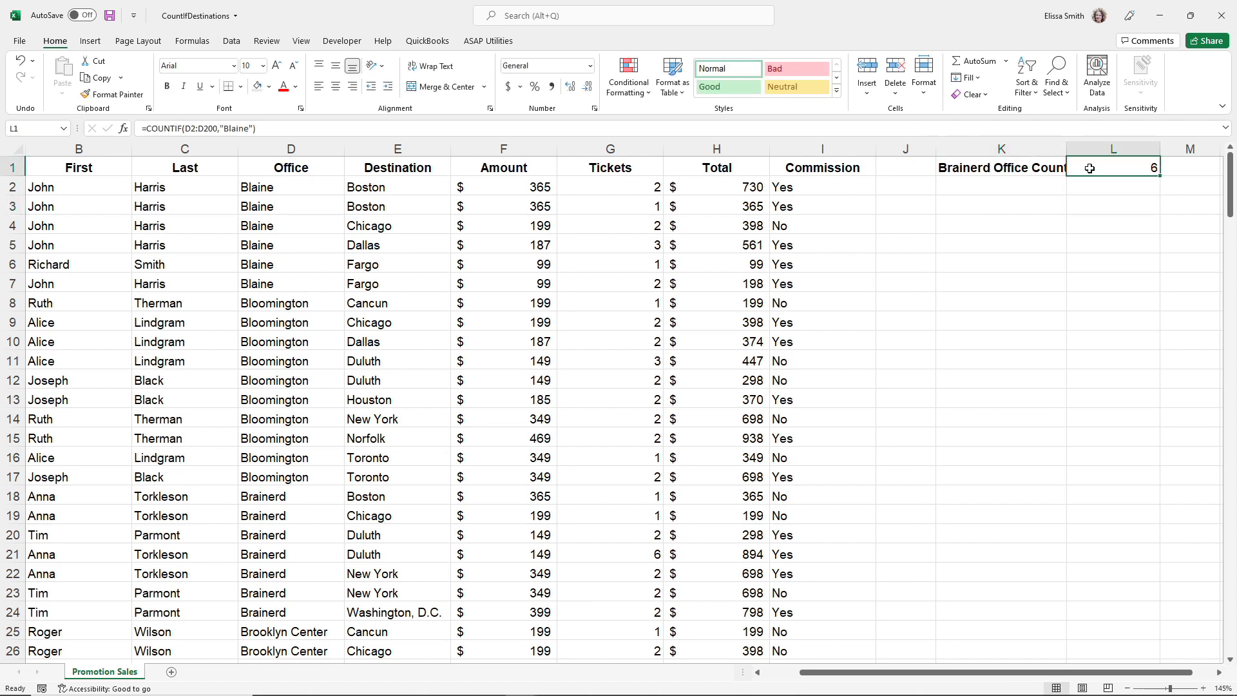
{"action": "left_click", "coordinate": [233, 128]}
{"action": "left_click_drag", "start_coordinate": [235, 128], "coordinate": [249, 129]}
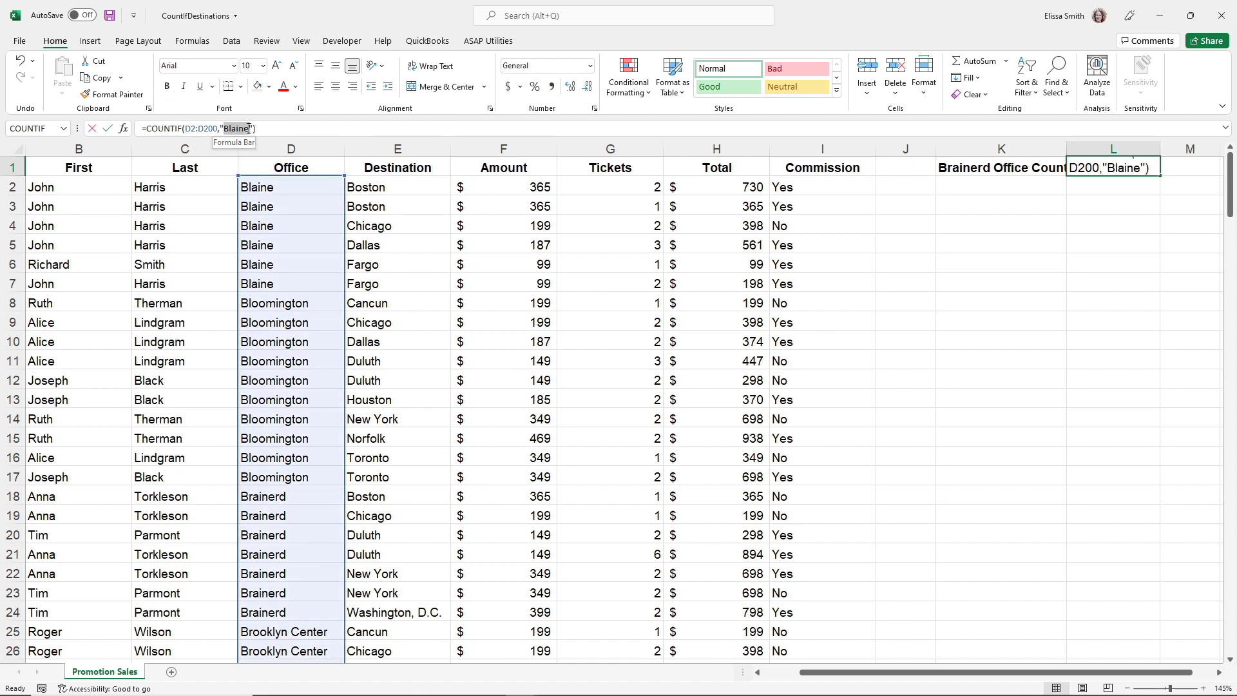
{"action": "type", "text": "Brainerd"}
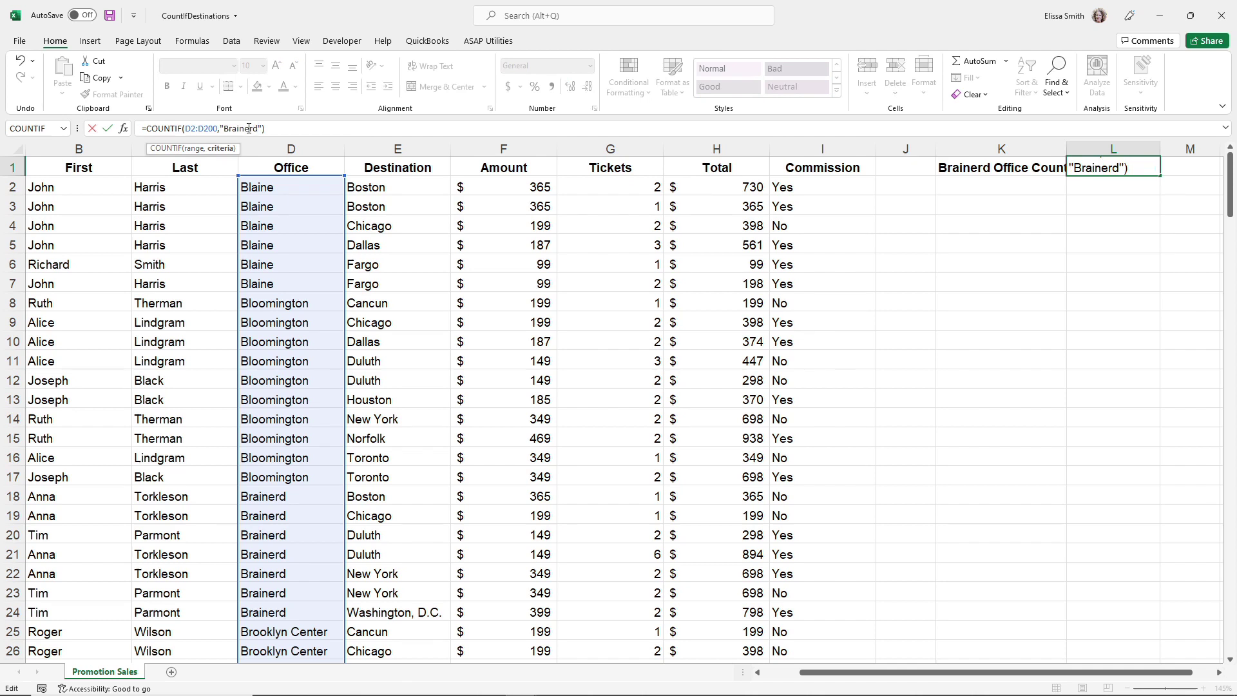
{"action": "key", "text": "Return"}
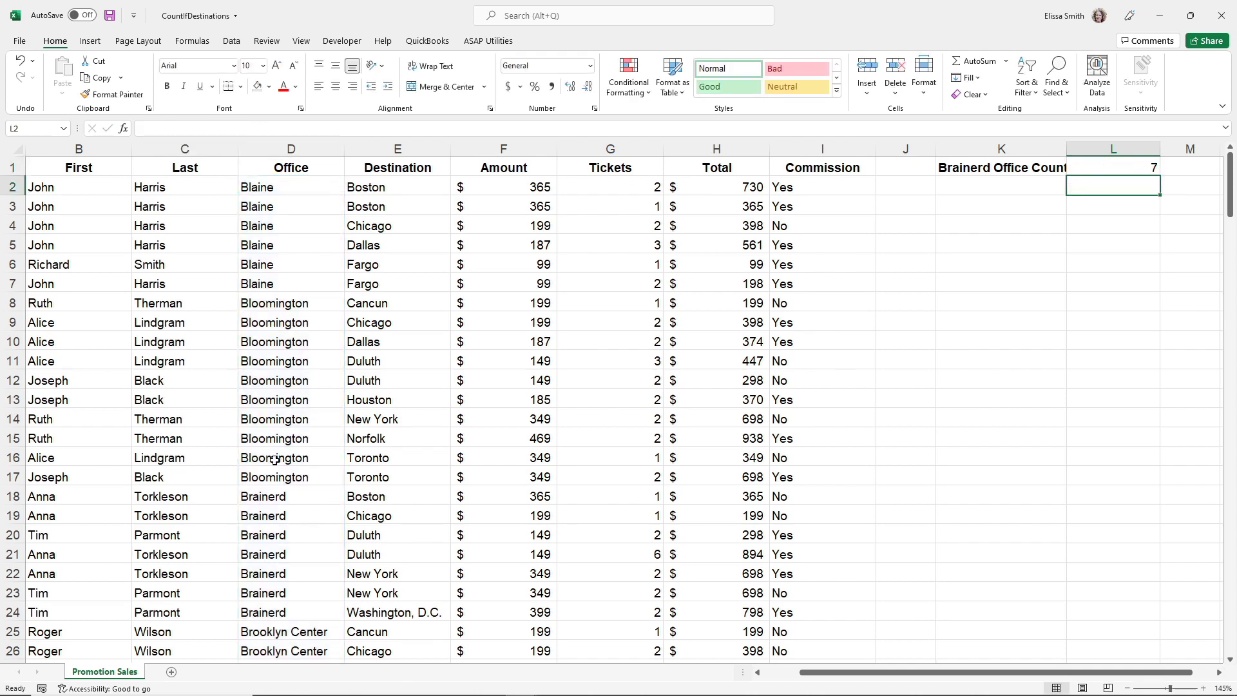
Step: Check the count by selecting the Brainerd office cells D18:D24
{"action": "left_click", "coordinate": [265, 501]}
{"action": "left_click_drag", "start_coordinate": [265, 501], "coordinate": [254, 612]}
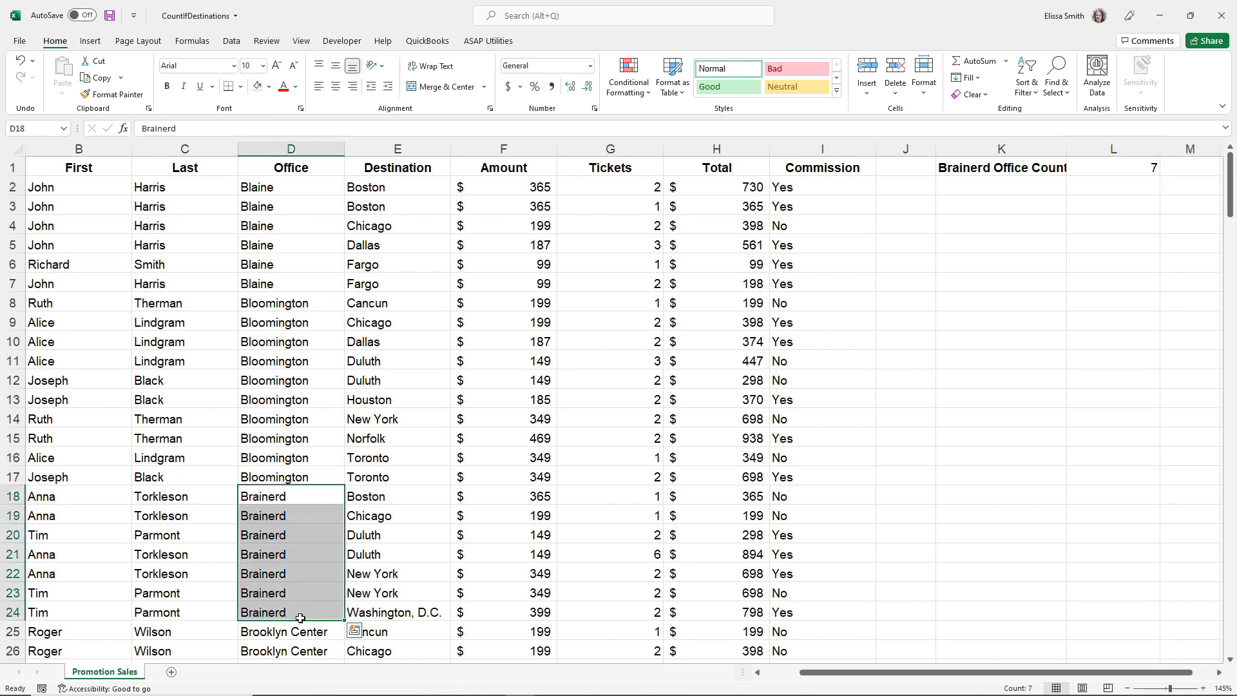
{"action": "key", "text": "ctrl+q"}
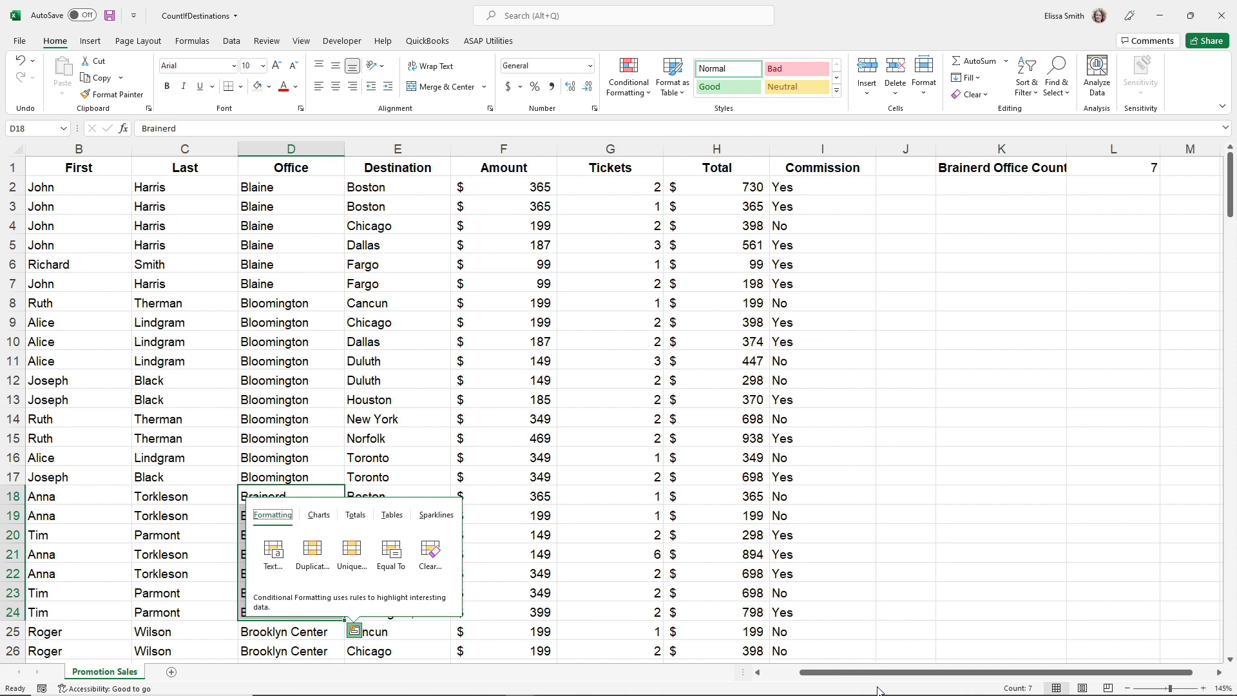
{"action": "left_click", "coordinate": [346, 379]}
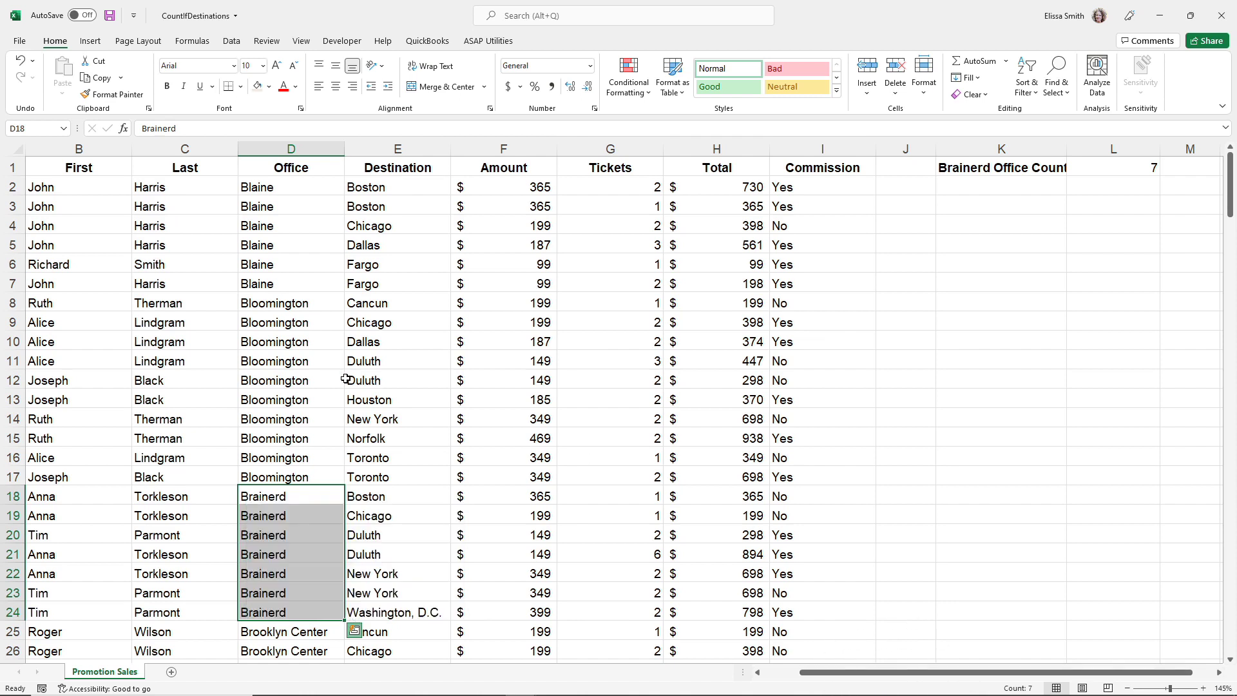
{"action": "left_click", "coordinate": [346, 379]}
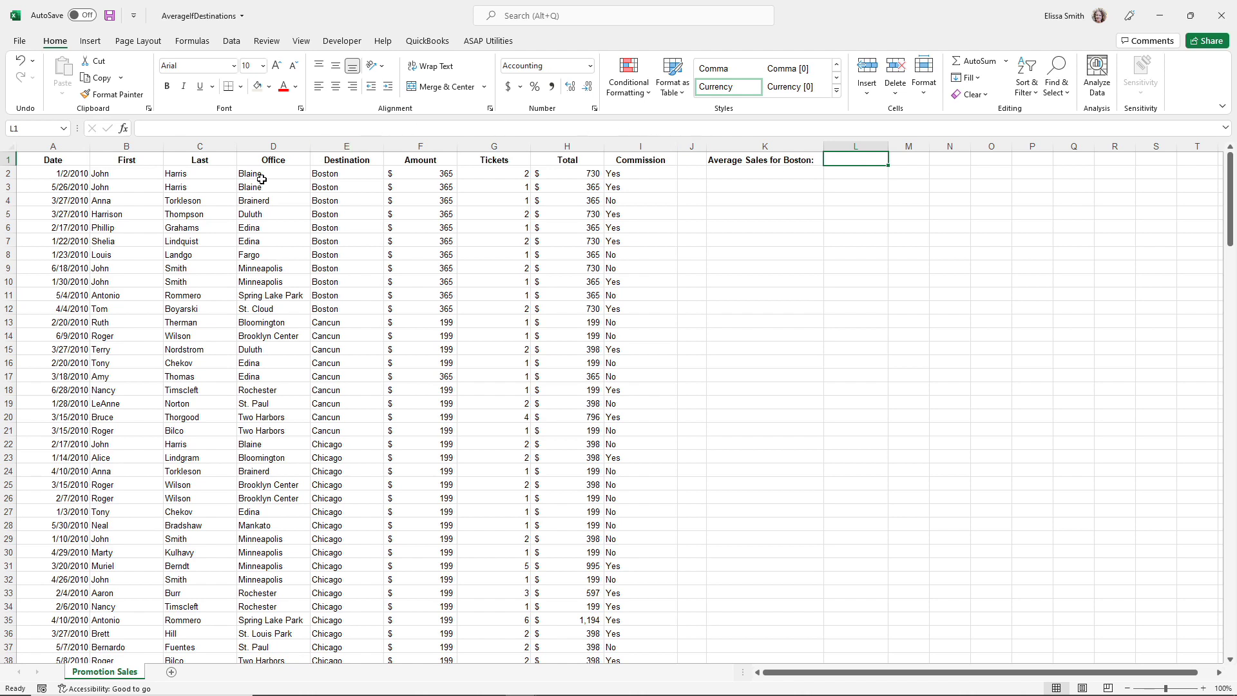
Step: Find the AVERAGEIF function and insert it in L1, beside the "Average Sales for Boston:" label
{"action": "left_click", "coordinate": [340, 176]}
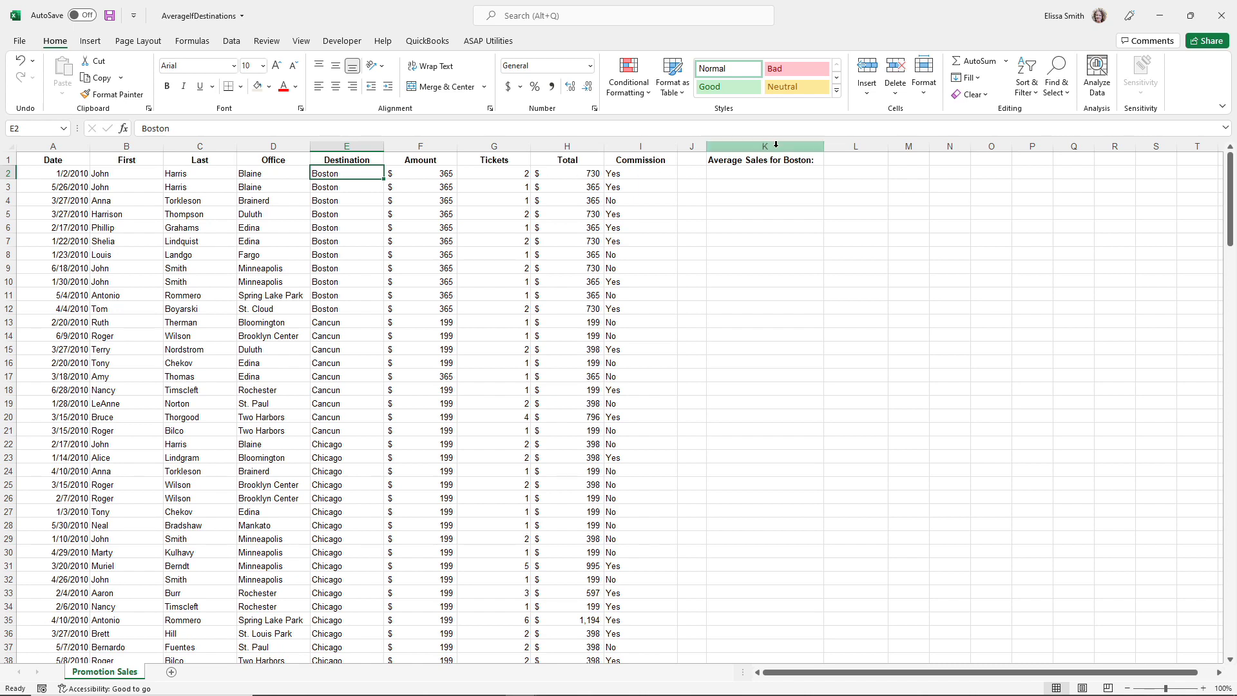
{"action": "left_click", "coordinate": [842, 161]}
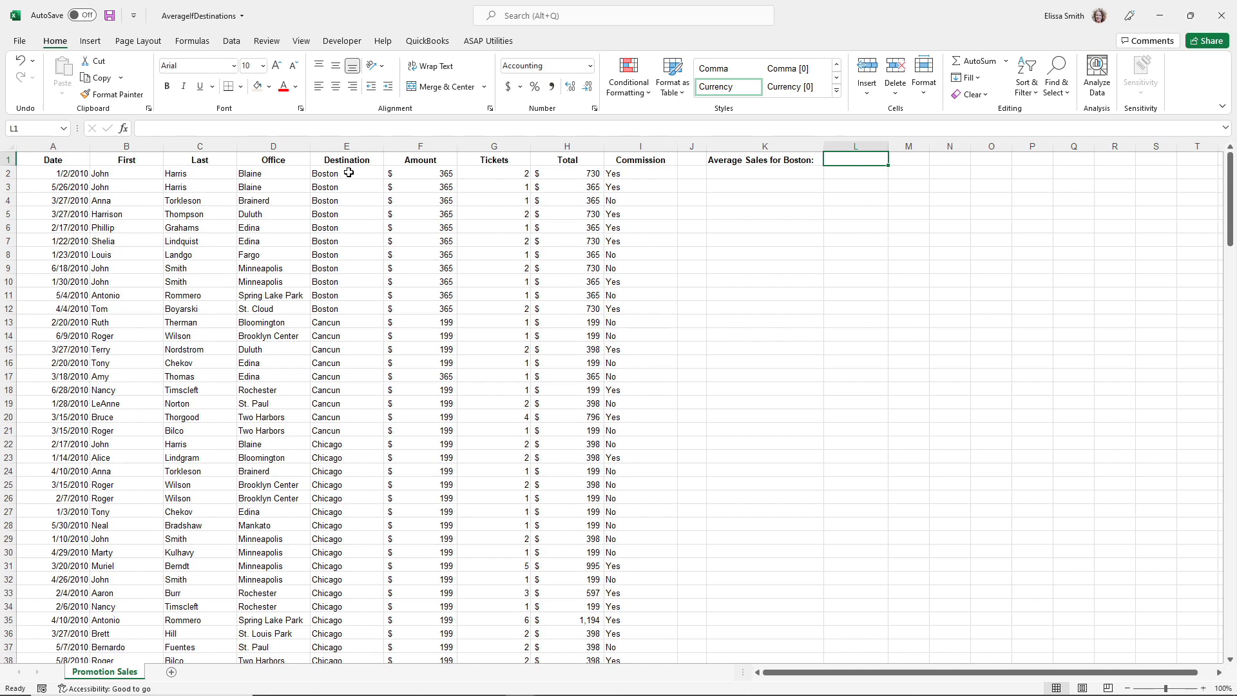
{"action": "left_click", "coordinate": [125, 129]}
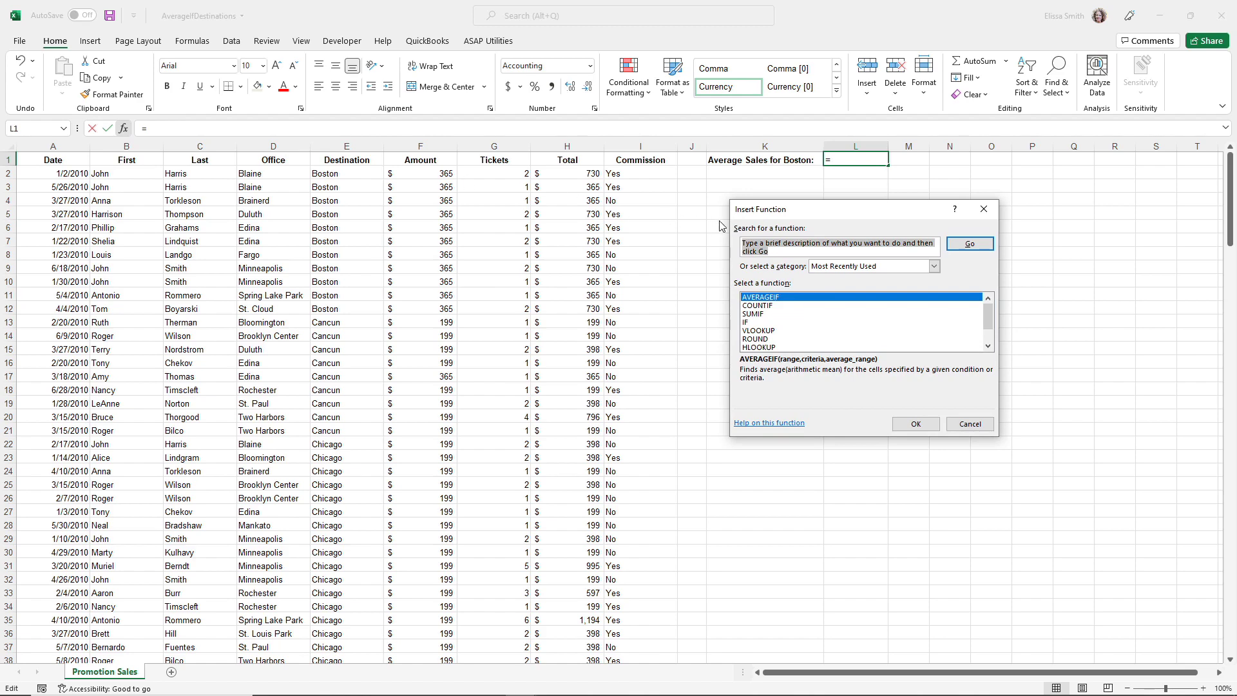
{"action": "type", "text": "avea"}
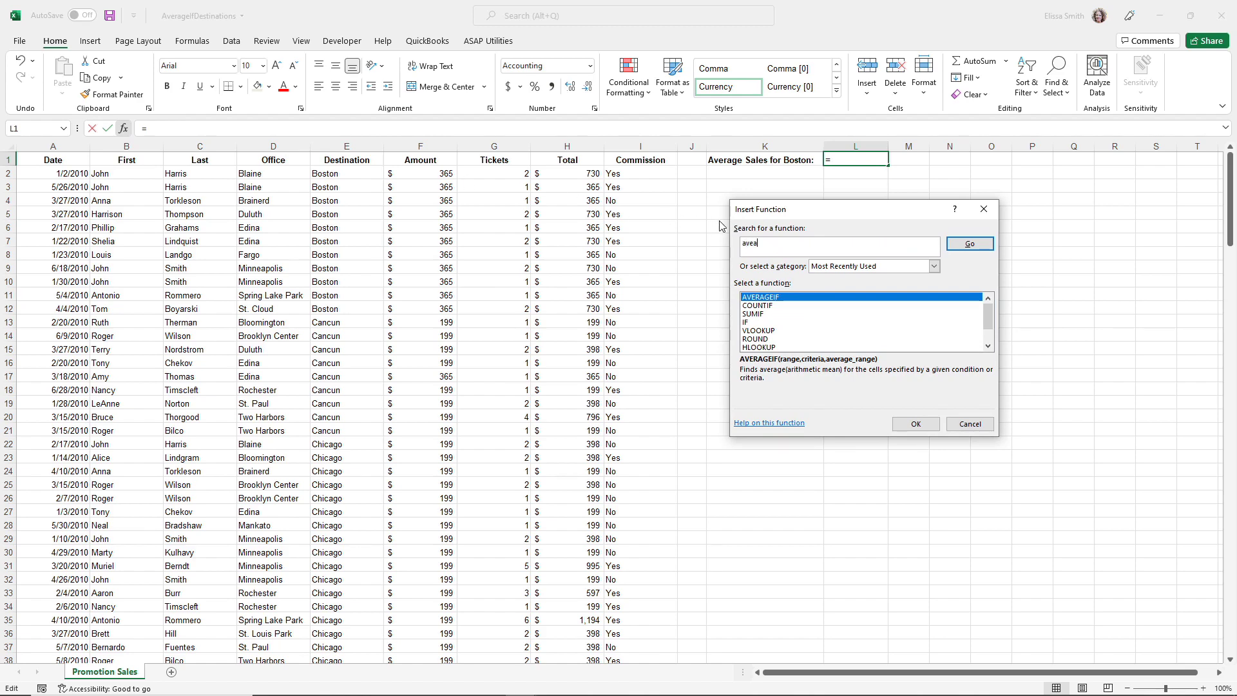
{"action": "key", "text": "BackSpace"}
{"action": "type", "text": "rageif"}
{"action": "key", "text": "Return"}
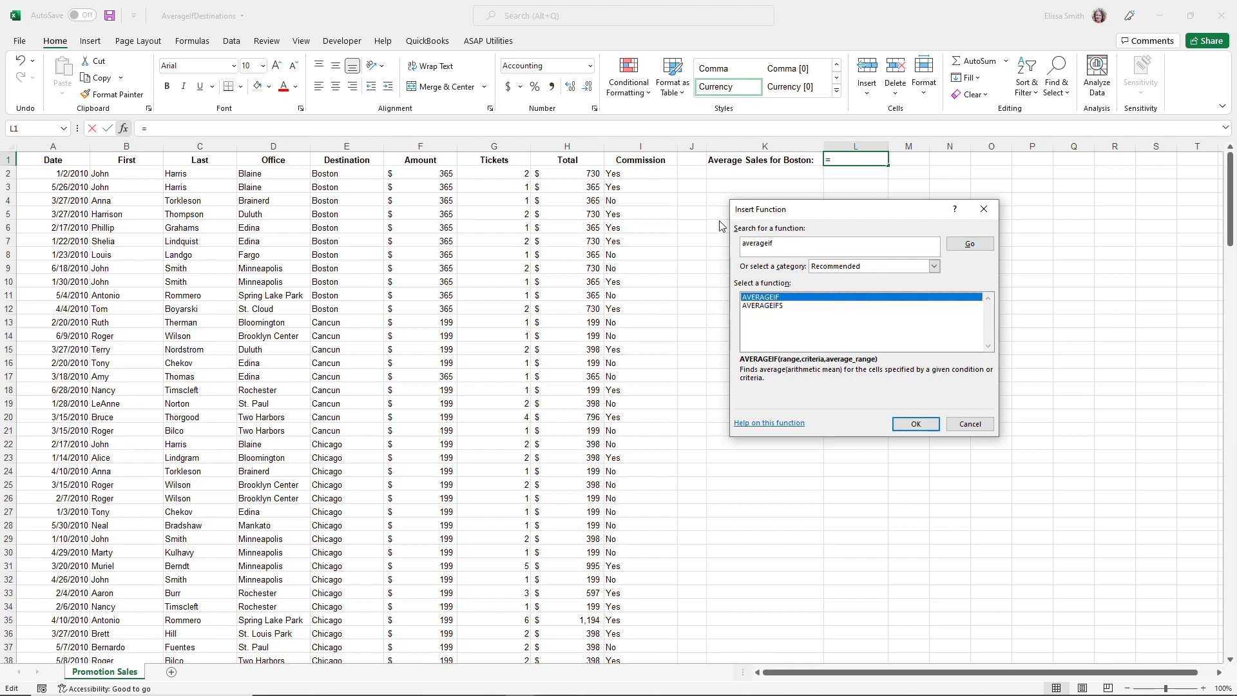
{"action": "double_click", "coordinate": [788, 297]}
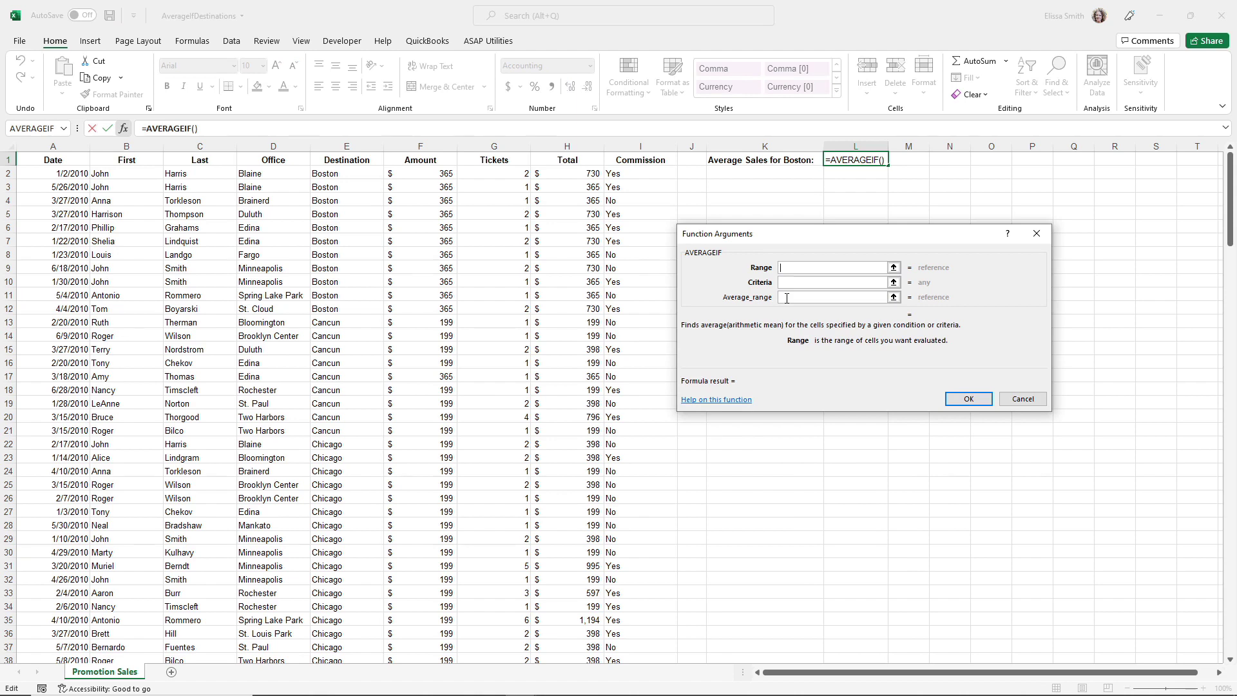
Step: Set the AVERAGEIF range to the Destination cells E2:E200
{"action": "left_click", "coordinate": [793, 267]}
{"action": "left_click", "coordinate": [329, 174]}
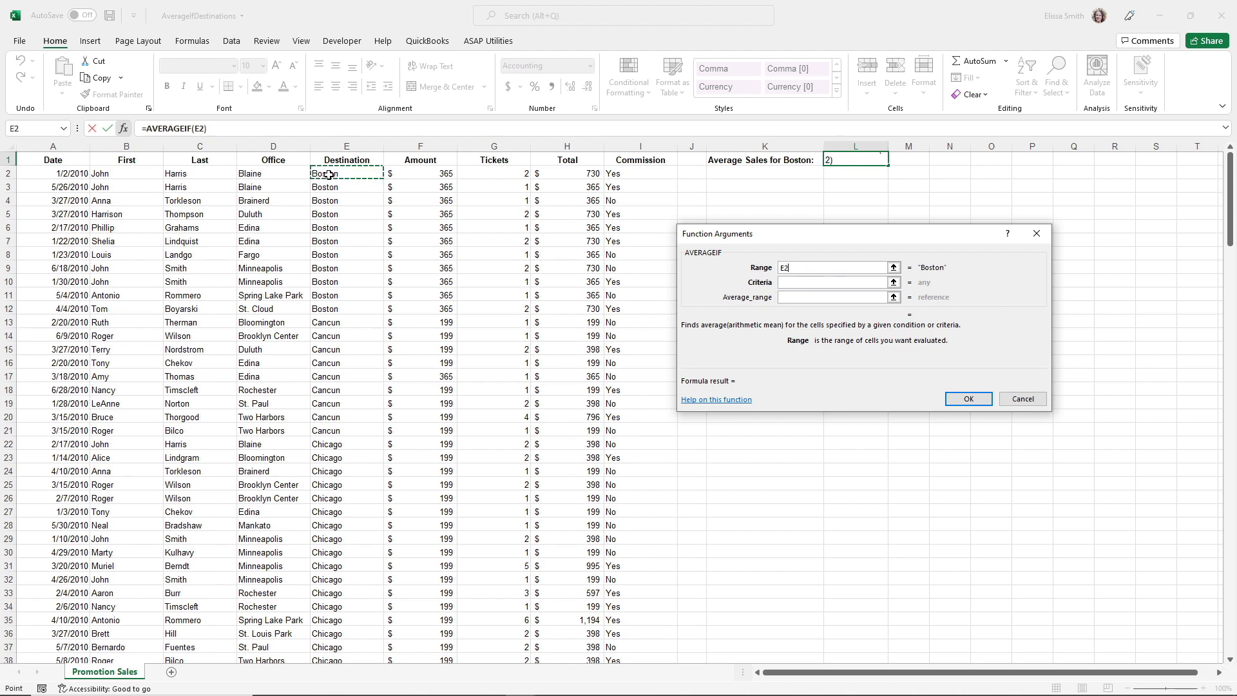
{"action": "key", "text": "ctrl+shift+Down"}
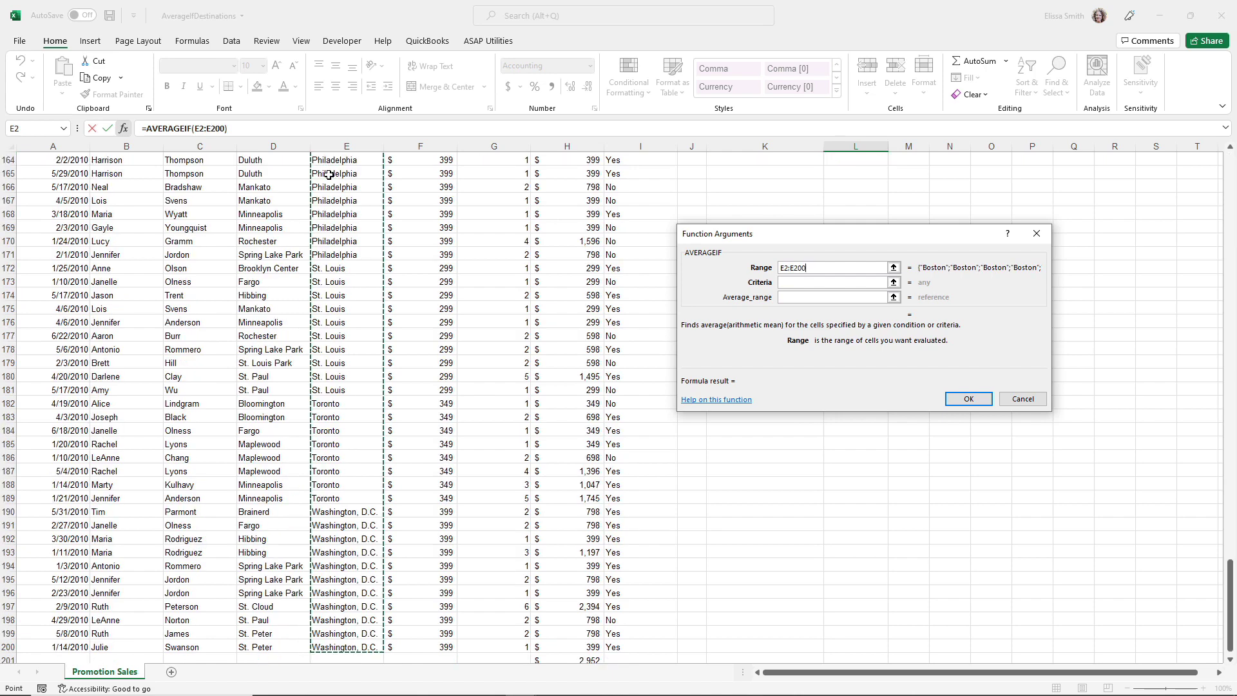
Step: Complete the AVERAGEIF function with the criteria "=Boston" and the average range H2:H201
{"action": "left_click", "coordinate": [788, 282]}
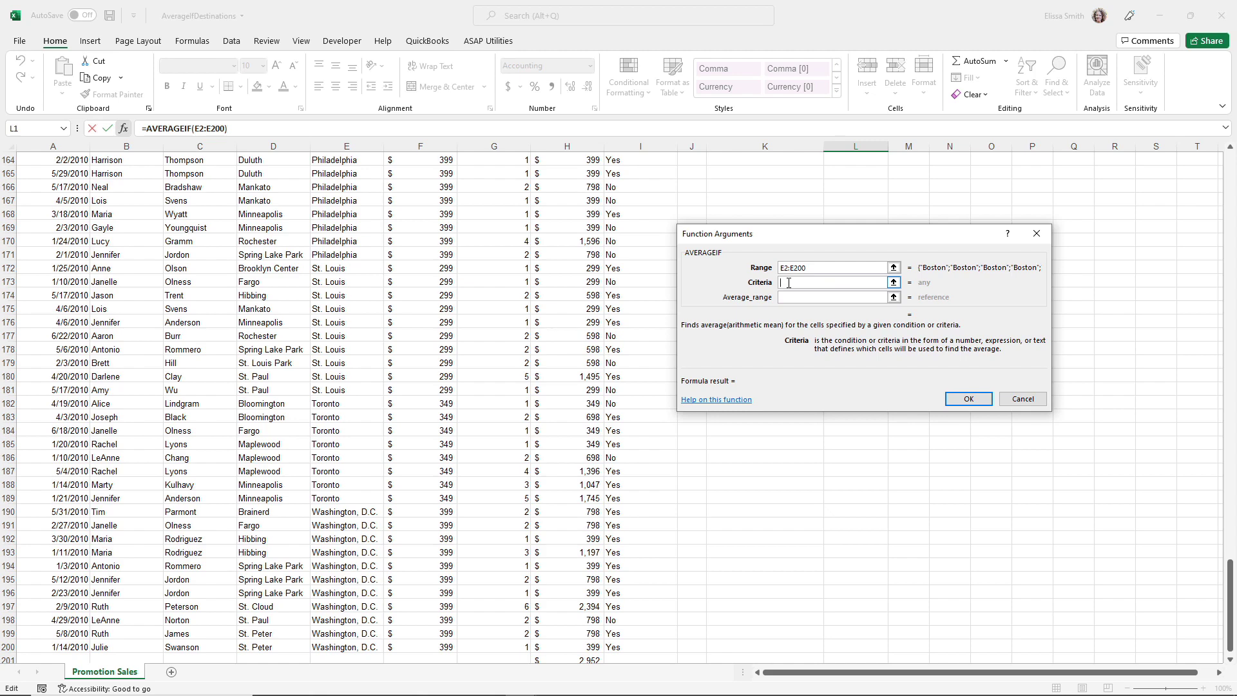
{"action": "type", "text": "\"=Boston\""}
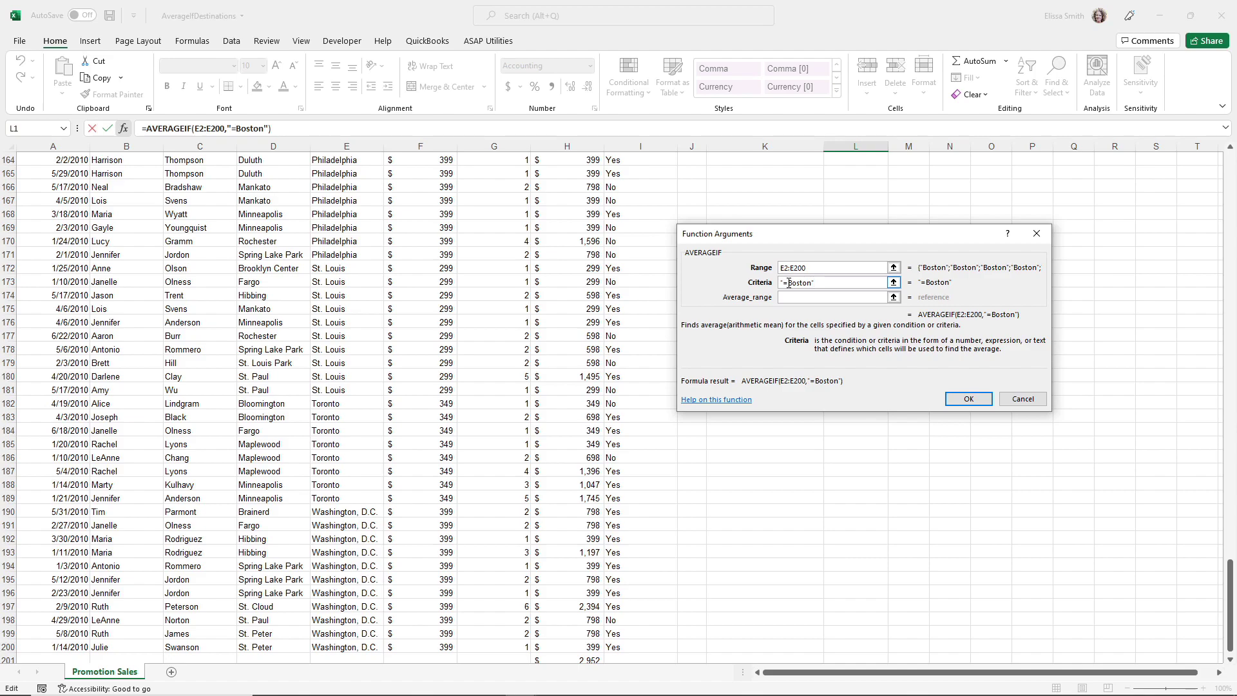
{"action": "left_click", "coordinate": [786, 300]}
{"action": "scroll", "coordinate": [531, 298], "scroll_direction": "up", "scroll_amount": 20}
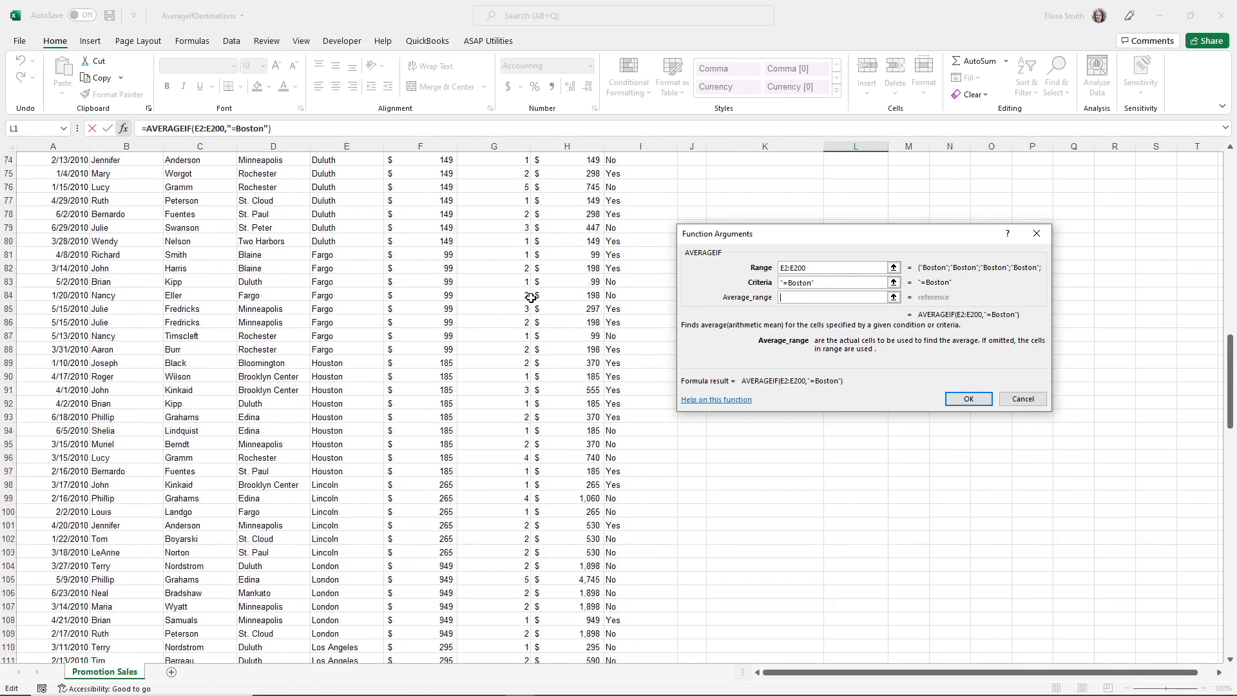
{"action": "scroll", "coordinate": [531, 298], "scroll_direction": "up", "scroll_amount": 20}
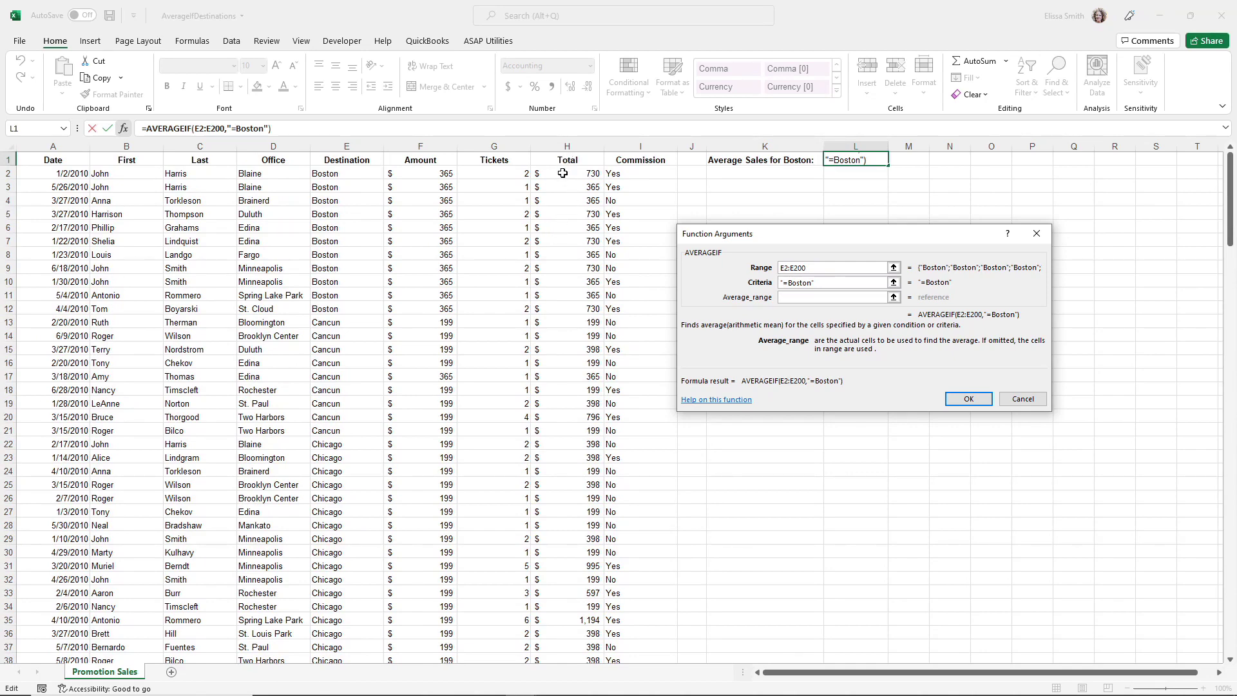
{"action": "left_click", "coordinate": [562, 173]}
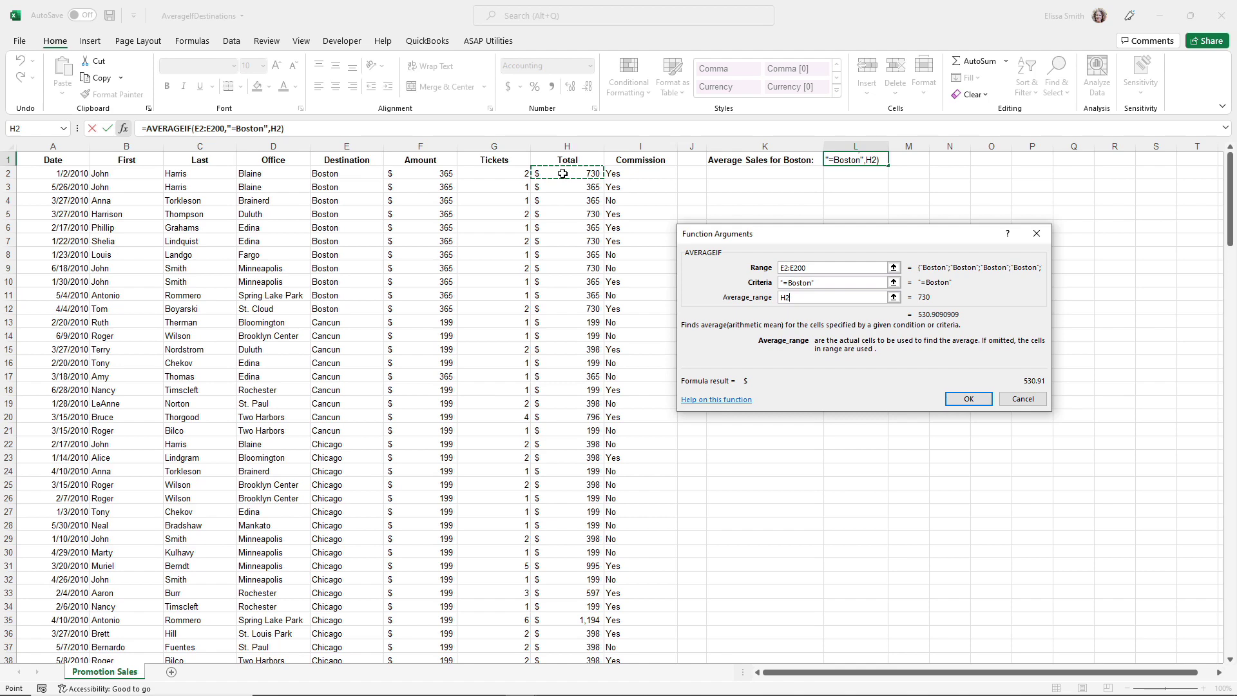
{"action": "key", "text": "ctrl+shift+Down"}
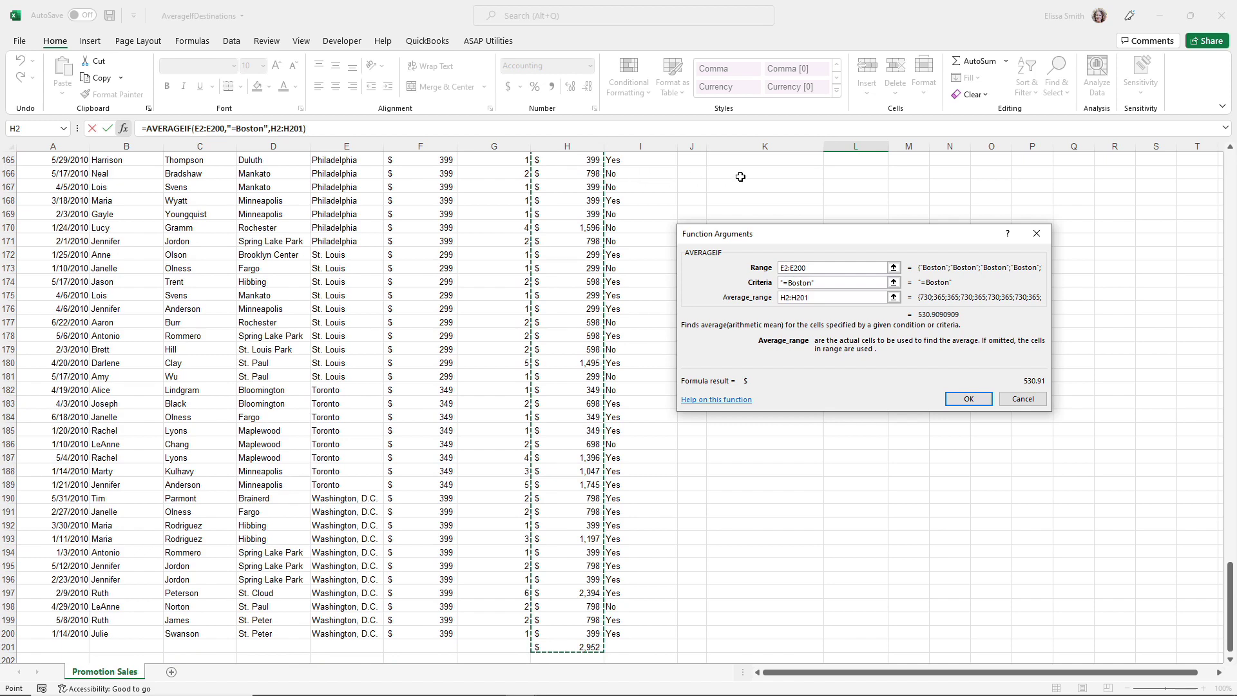
{"action": "left_click", "coordinate": [967, 400]}
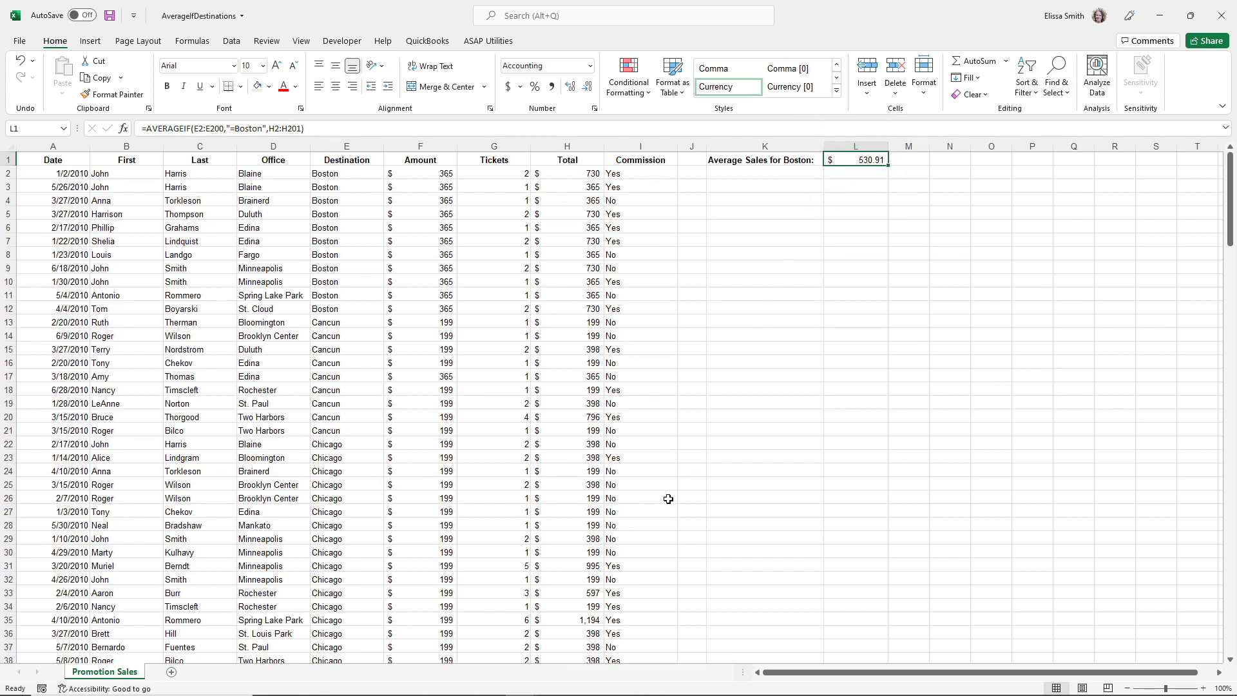
Step: Review the status bar's calculation options, such as Average, Count and Sum
{"action": "right_click", "coordinate": [584, 691]}
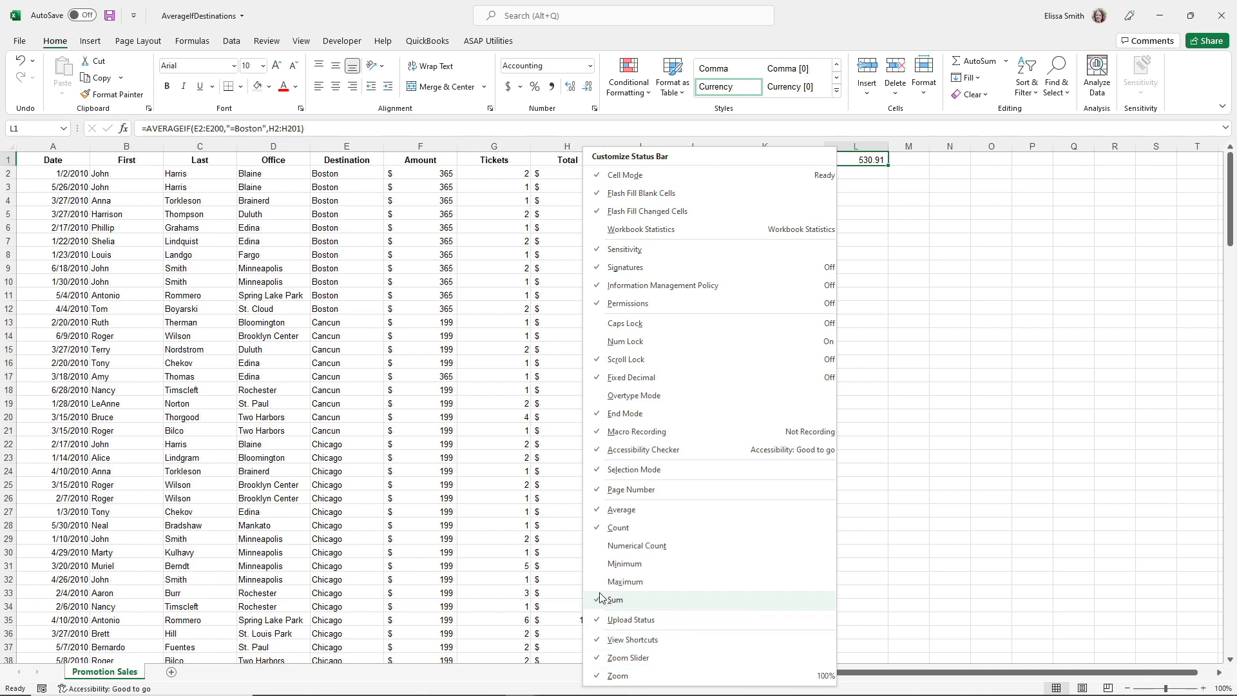
{"action": "left_click", "coordinate": [603, 527]}
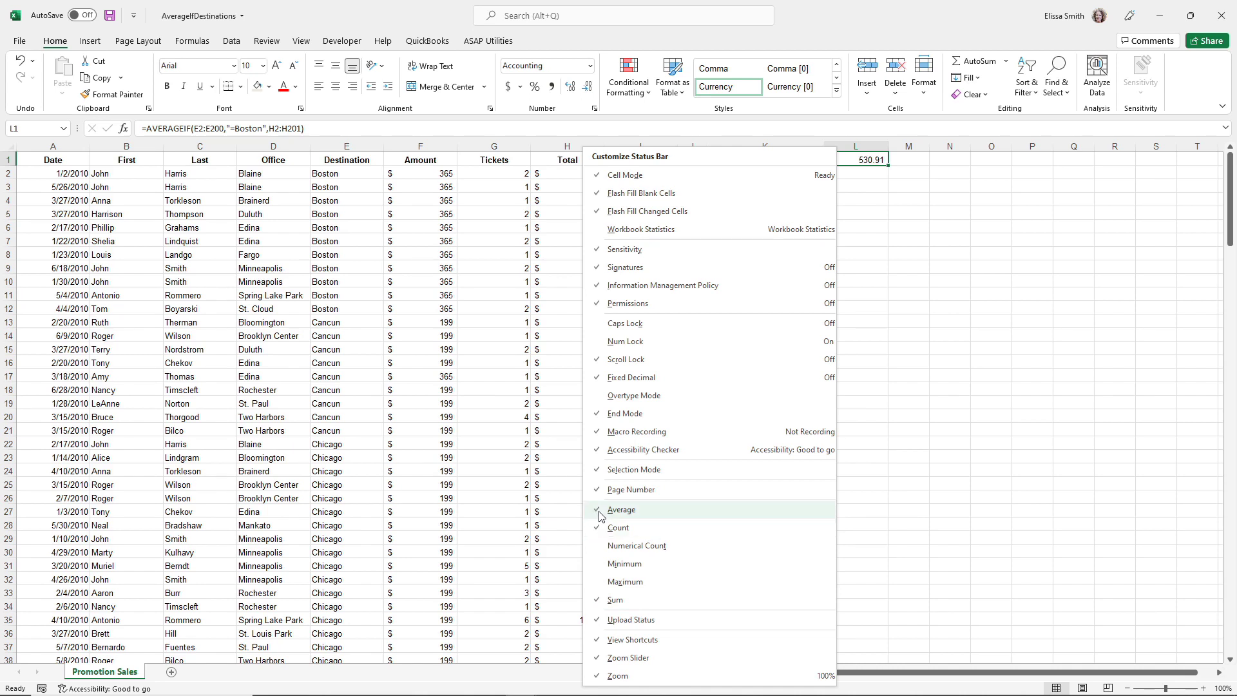
{"action": "key", "text": "Escape"}
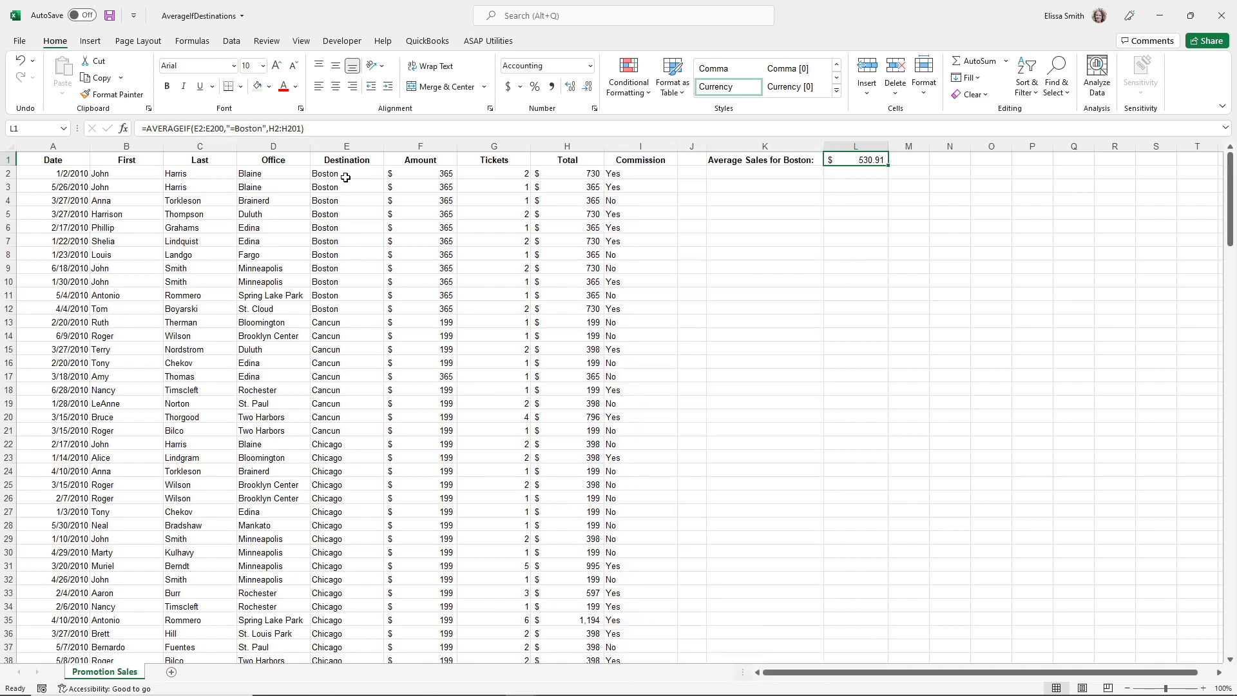
Step: Check the average of the Boston totals in H2:H12 and display the AVERAGEIF formula in L1
{"action": "left_click_drag", "start_coordinate": [554, 170], "coordinate": [559, 305]}
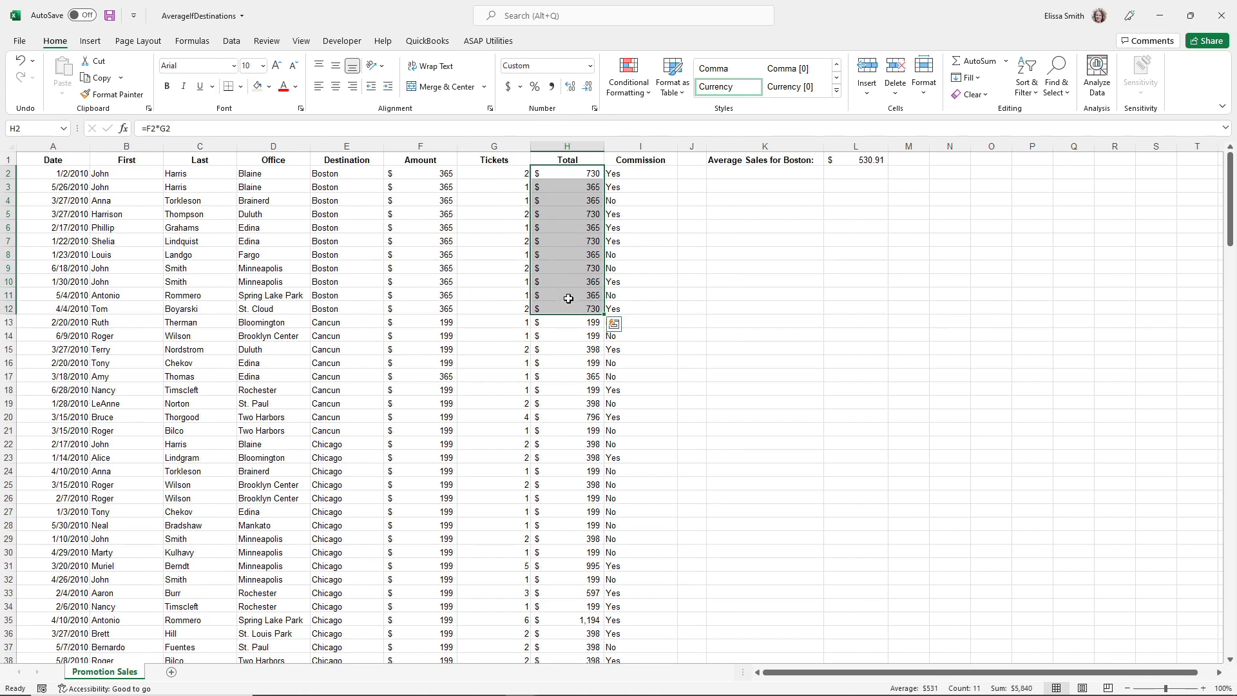
{"action": "left_click_drag", "start_coordinate": [545, 173], "coordinate": [560, 307]}
{"action": "key", "text": "ctrl+q"}
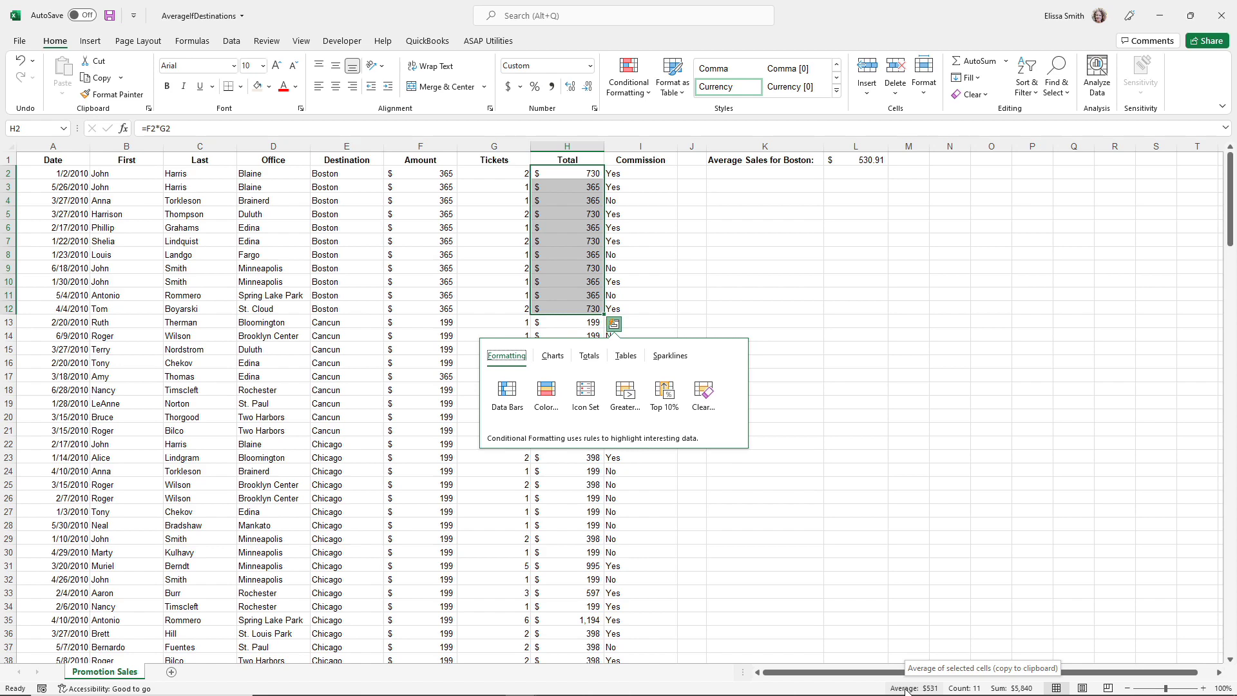
{"action": "double_click", "coordinate": [865, 160]}
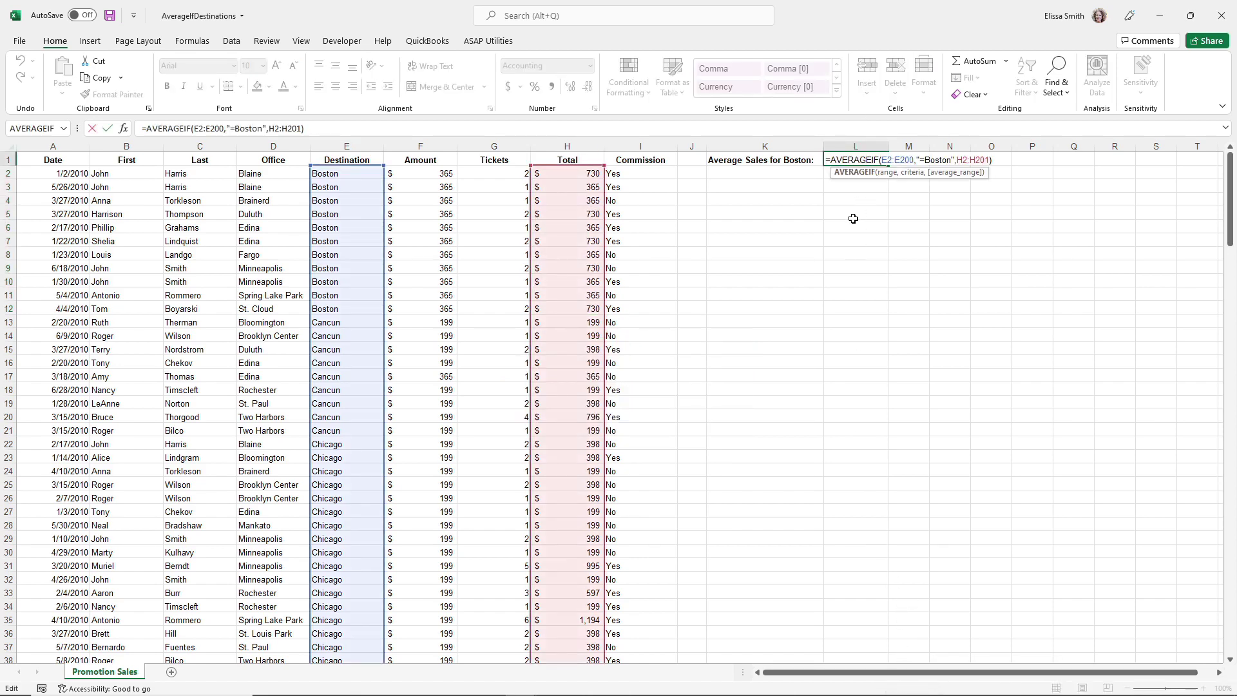
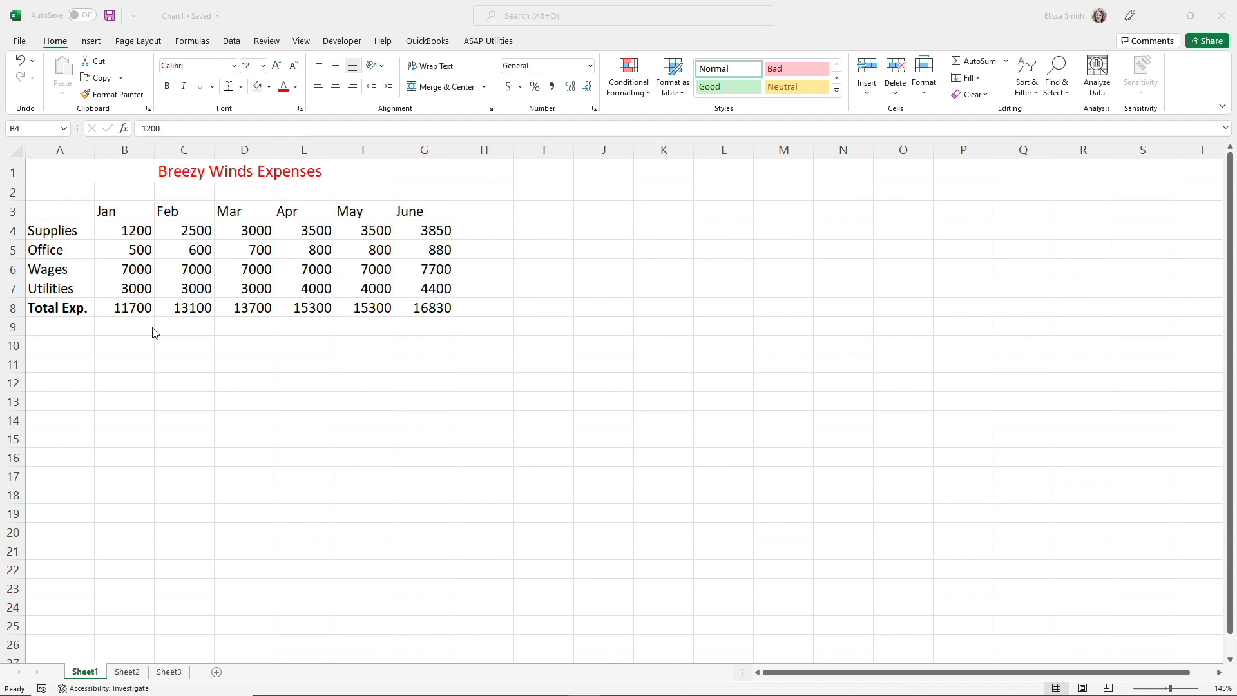
Step: Examine the January total formula in B8 and the Total Exp. row of the Breezy Winds Expenses sheet
{"action": "left_click", "coordinate": [153, 329]}
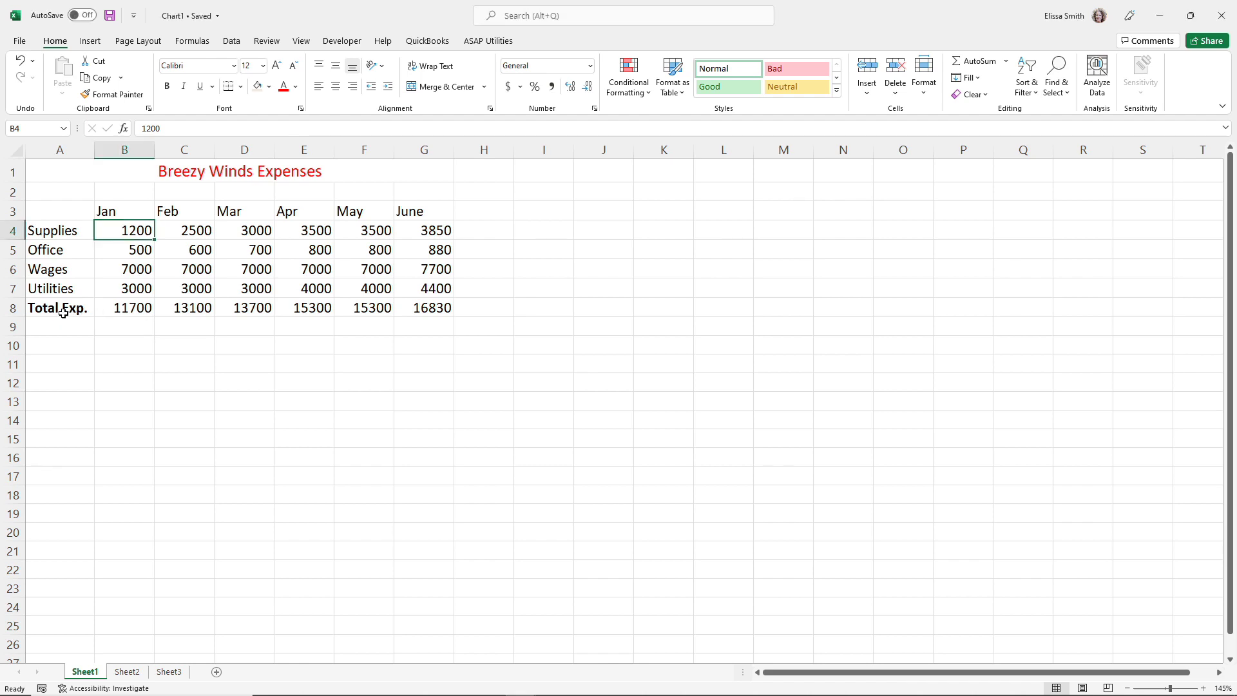
{"action": "left_click", "coordinate": [136, 308]}
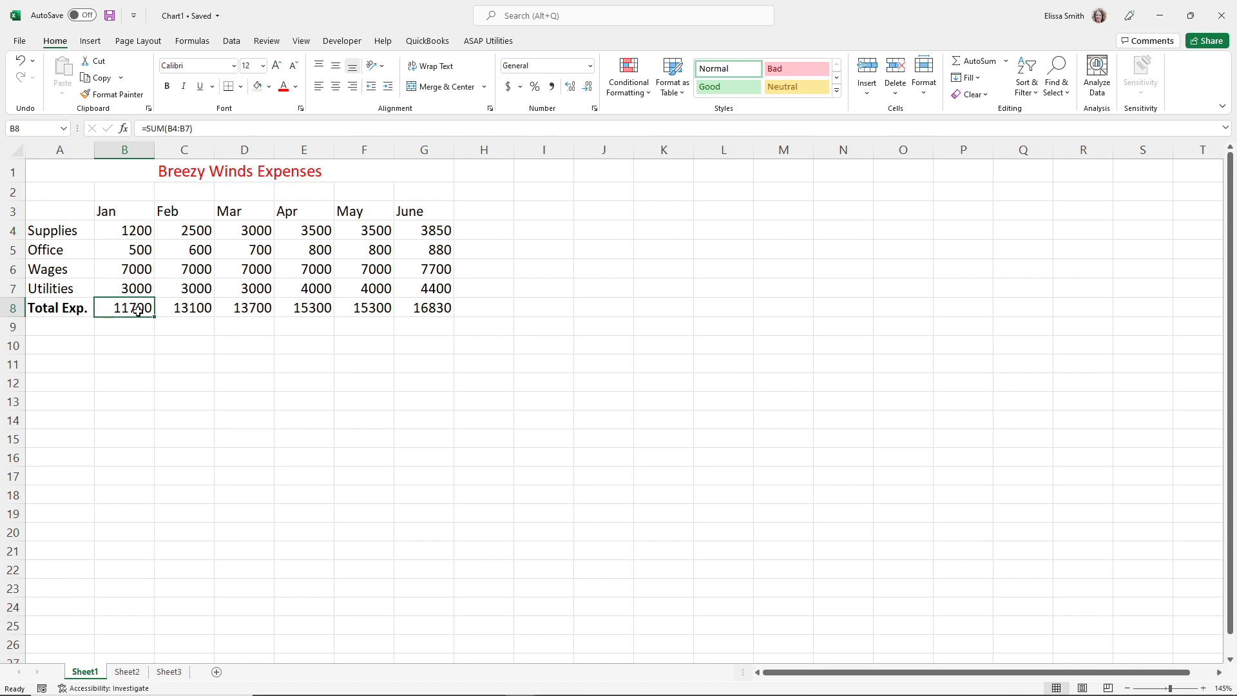
{"action": "left_click", "coordinate": [187, 327]}
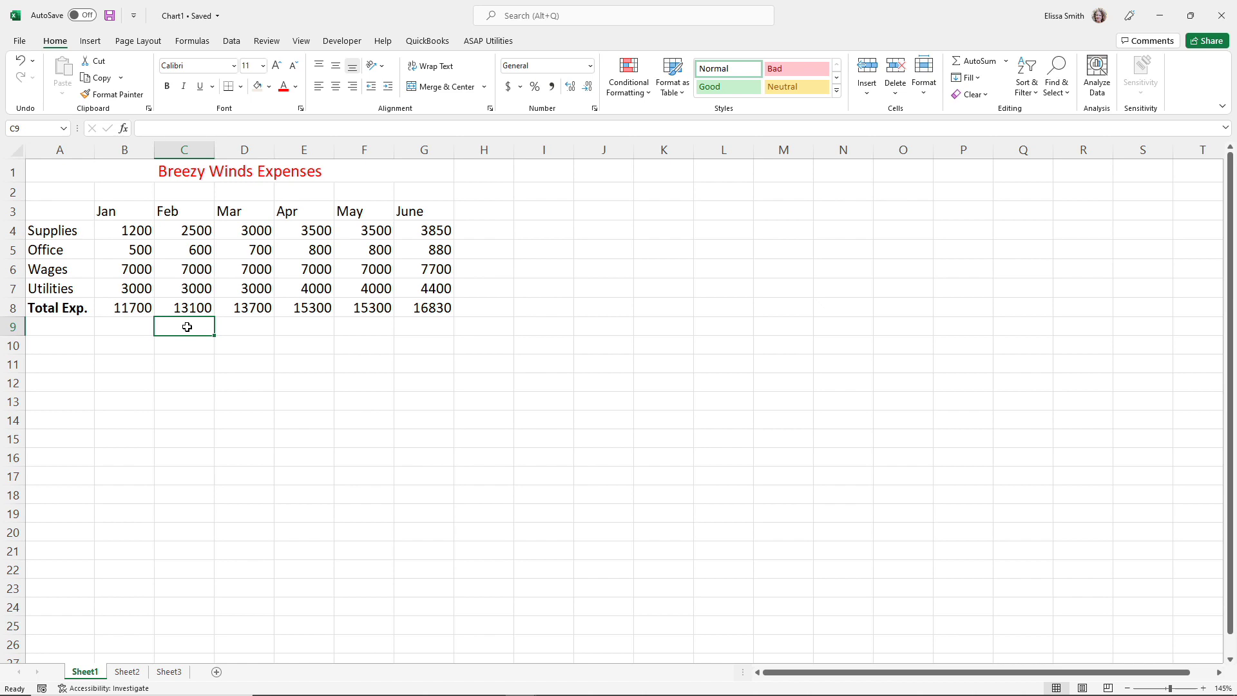
{"action": "left_click", "coordinate": [16, 309]}
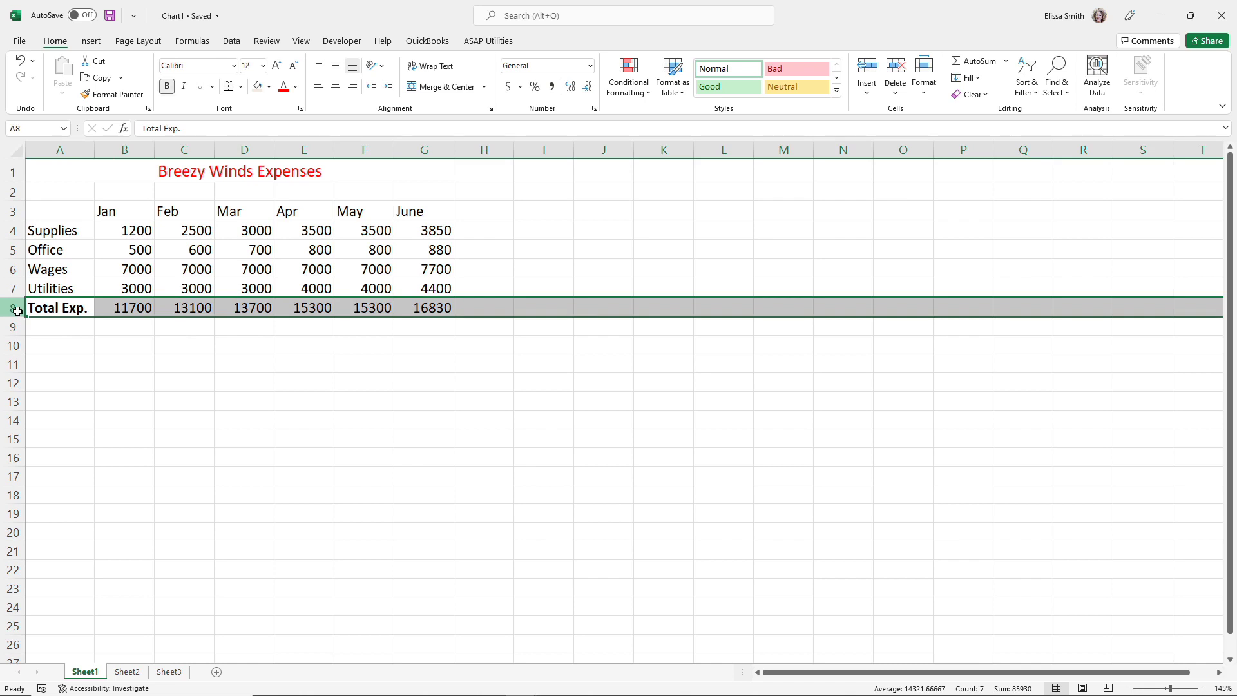
{"action": "left_click", "coordinate": [103, 340]}
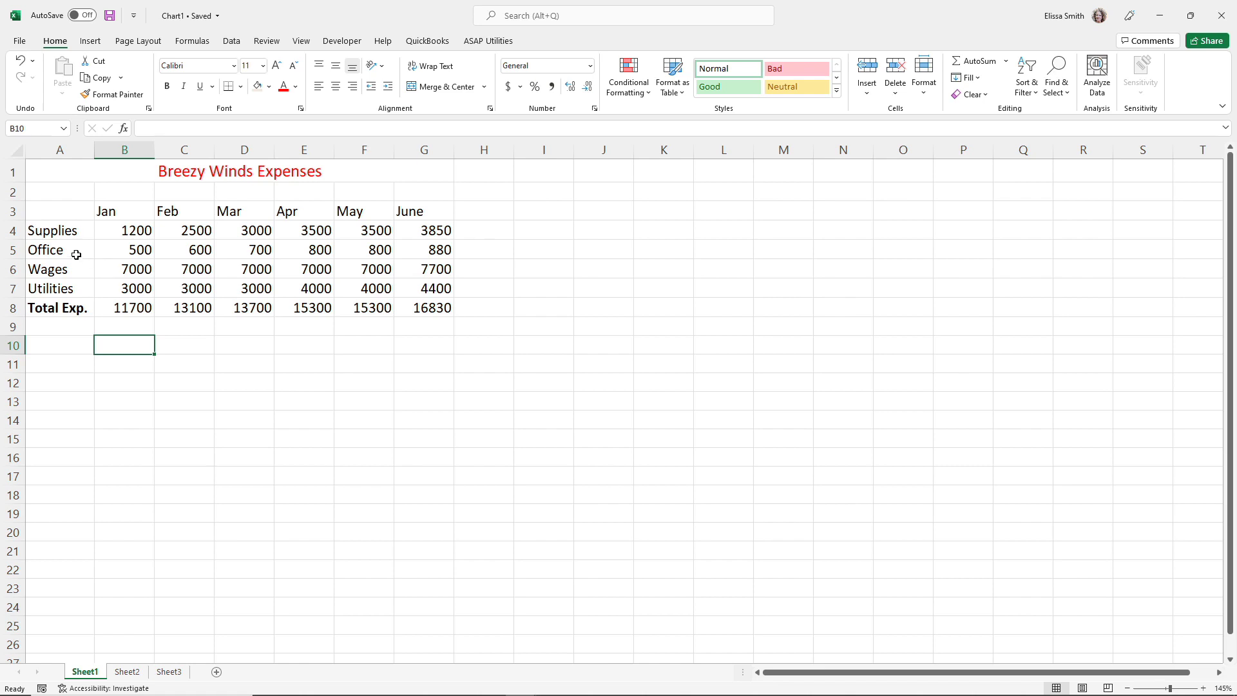
Step: Select the monthly expense data A3:G7, excluding the Total Exp. row, and open the recommended charts for it
{"action": "key", "text": "ctrl"}
{"action": "key", "text": "ctrl"}
{"action": "left_click_drag", "start_coordinate": [53, 211], "coordinate": [420, 284]}
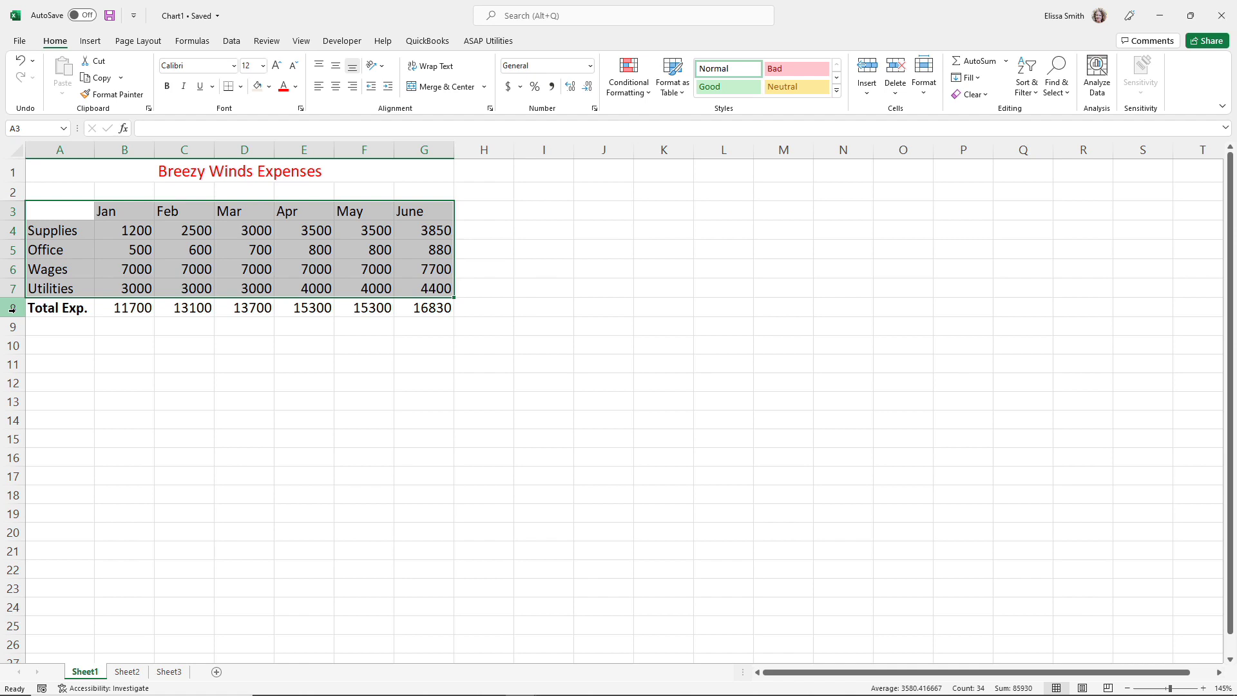
{"action": "left_click", "coordinate": [84, 47]}
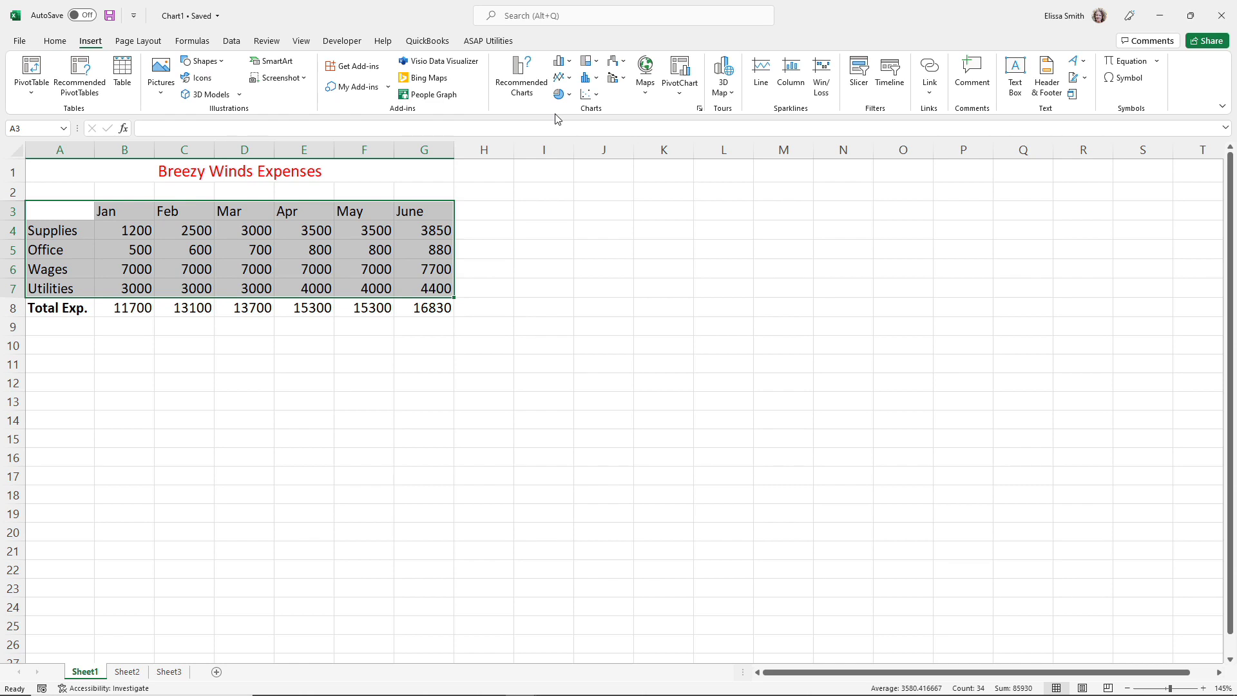
{"action": "left_click", "coordinate": [522, 89]}
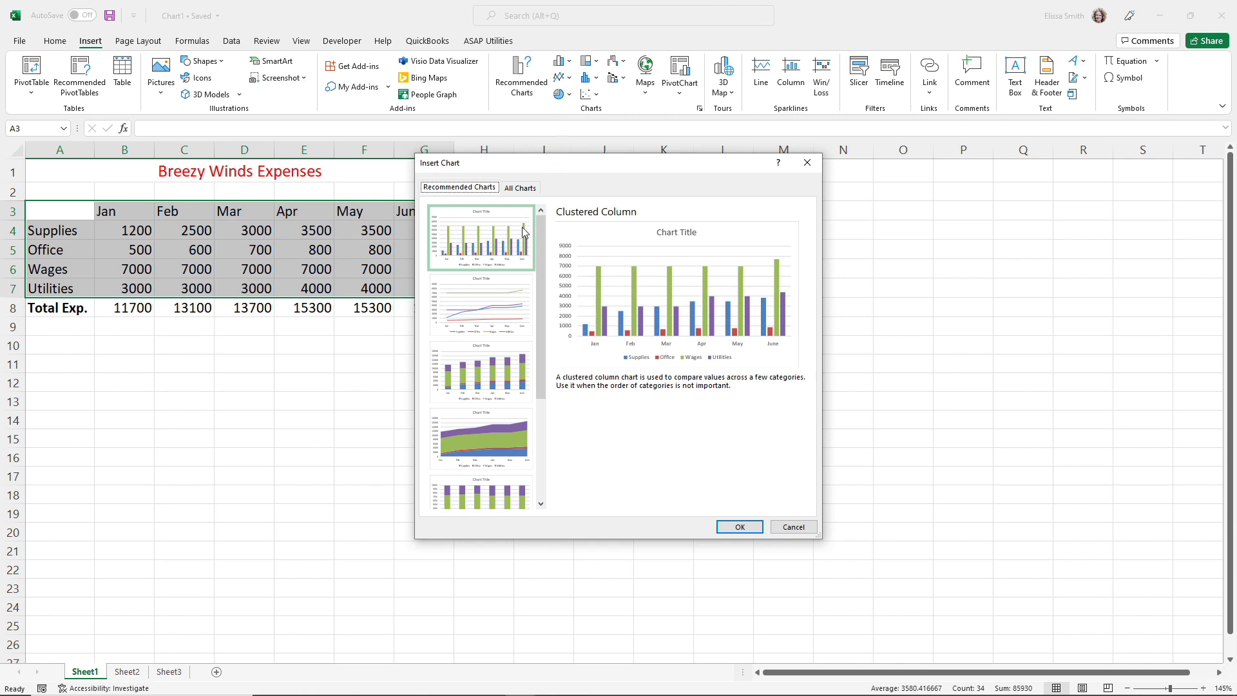
Step: Preview the recommended Line, Stacked Column, Stacked Area and Funnel charts
{"action": "left_click", "coordinate": [492, 306]}
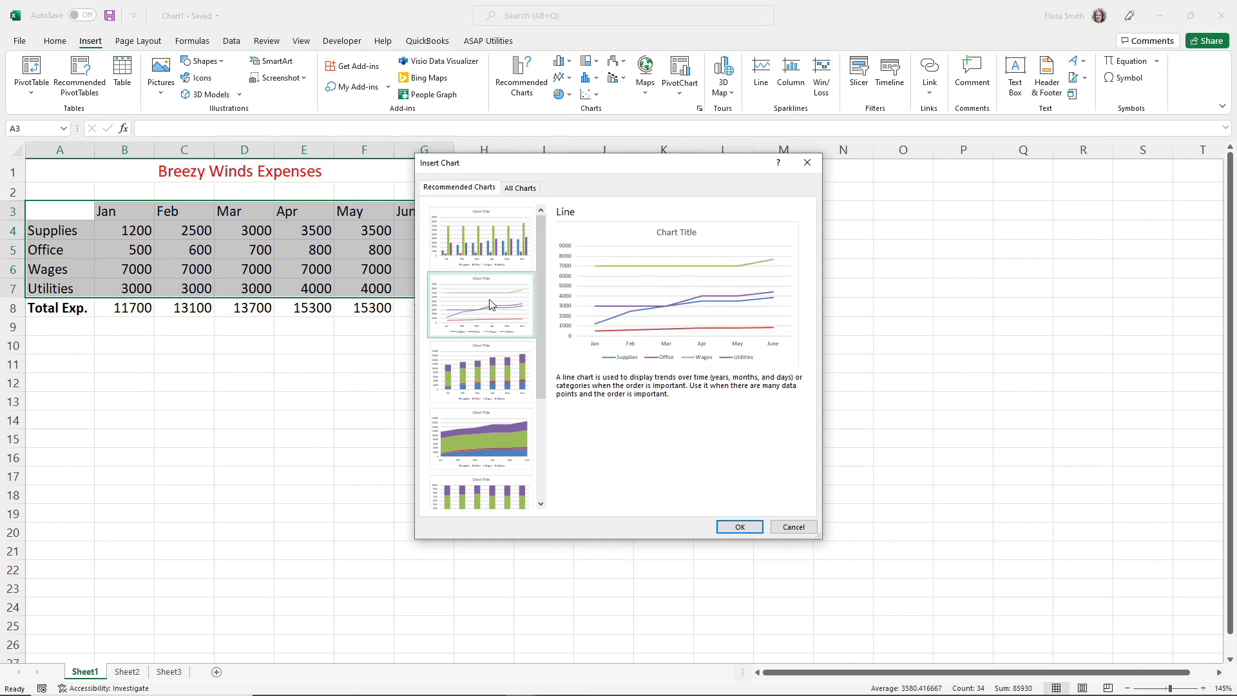
{"action": "left_click", "coordinate": [492, 368]}
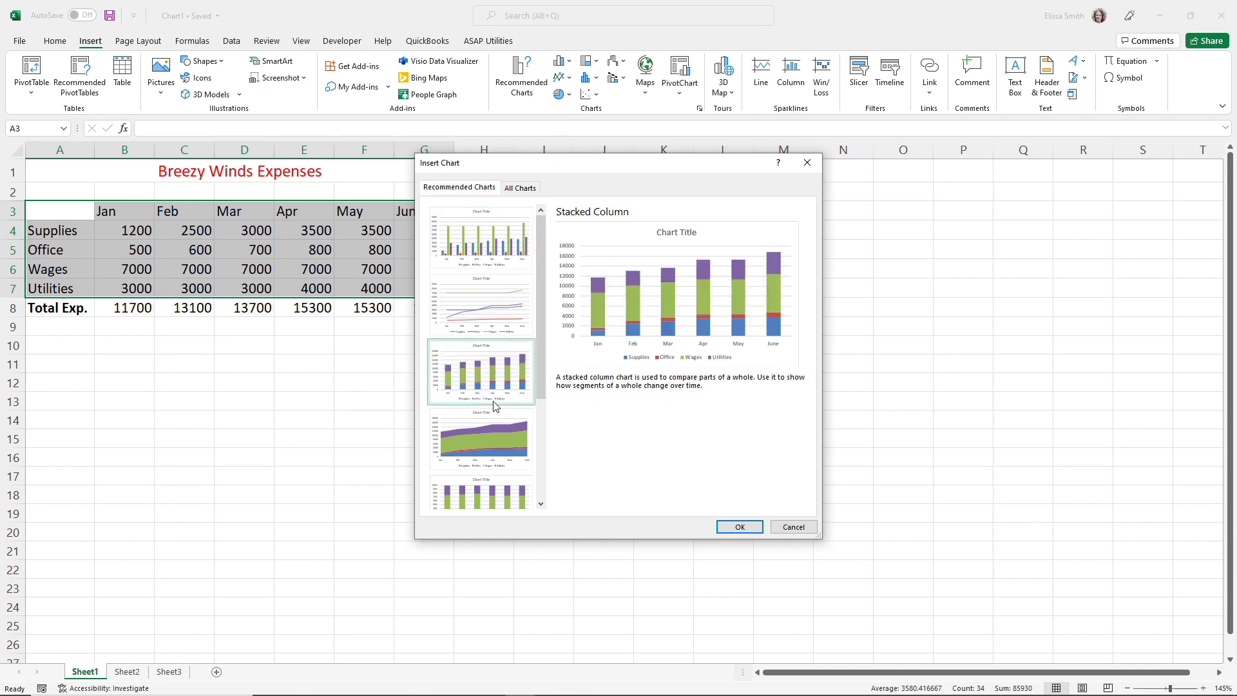
{"action": "left_click", "coordinate": [498, 423]}
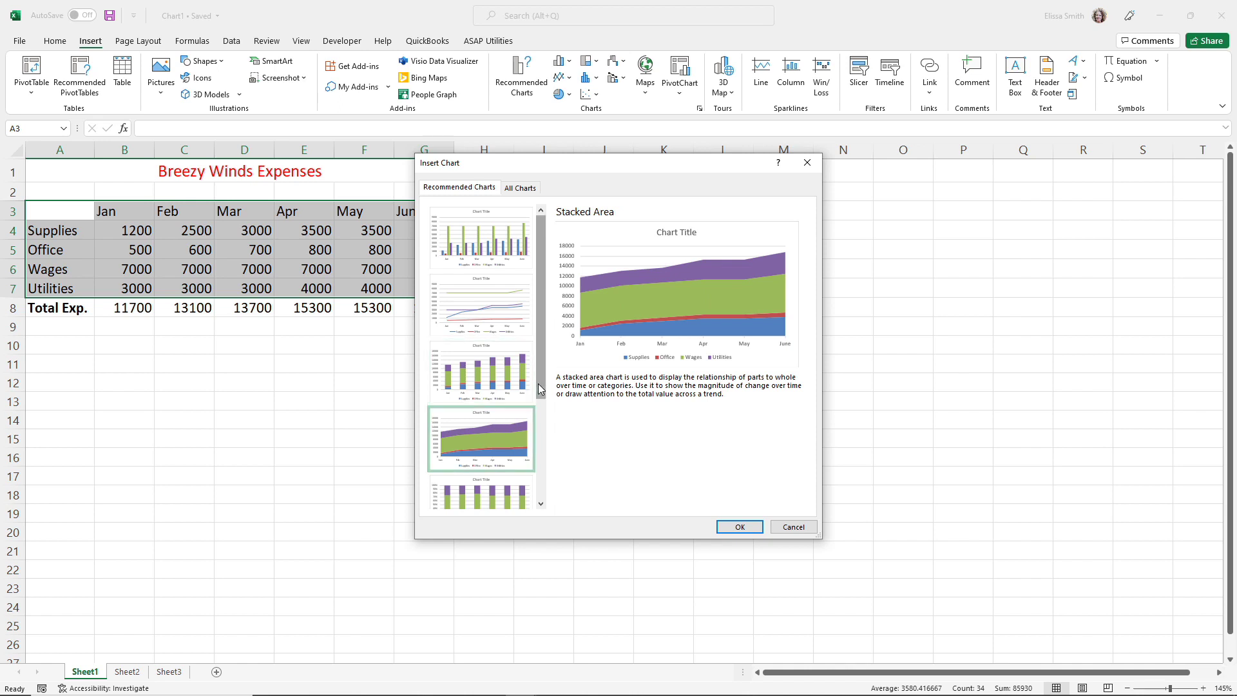
{"action": "scroll", "coordinate": [539, 393], "scroll_direction": "down", "scroll_amount": 3}
{"action": "left_click", "coordinate": [482, 426]}
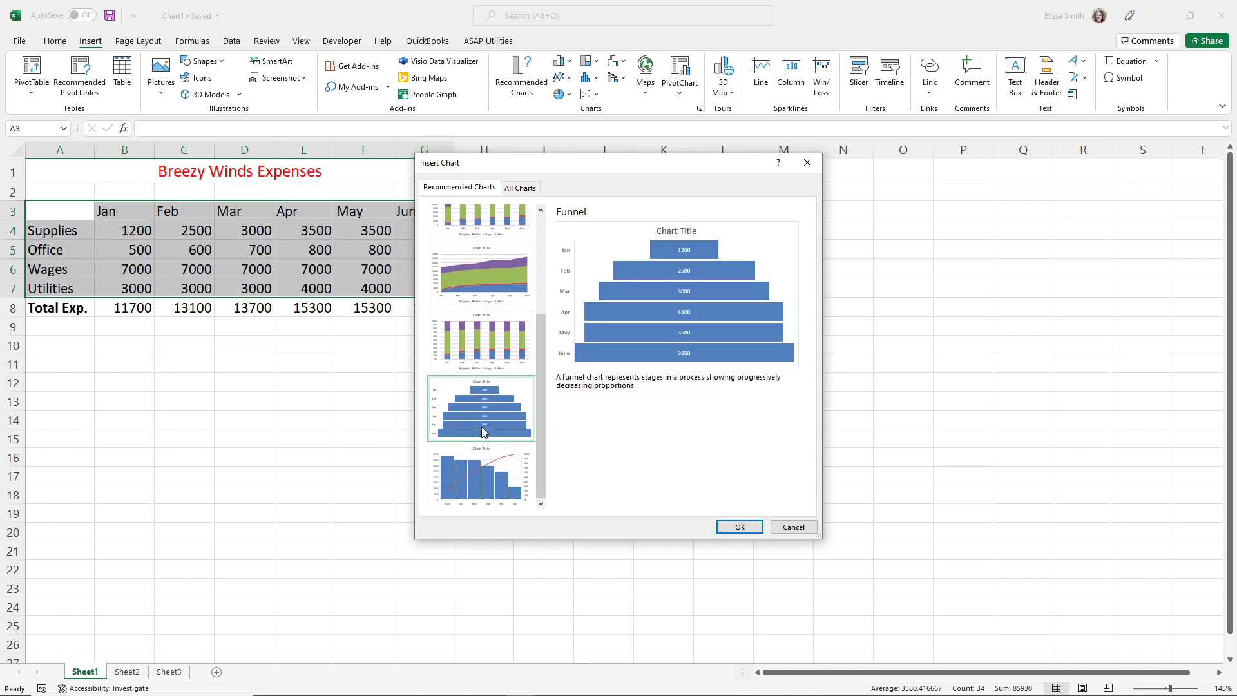
{"action": "scroll", "coordinate": [533, 325], "scroll_direction": "up", "scroll_amount": 1}
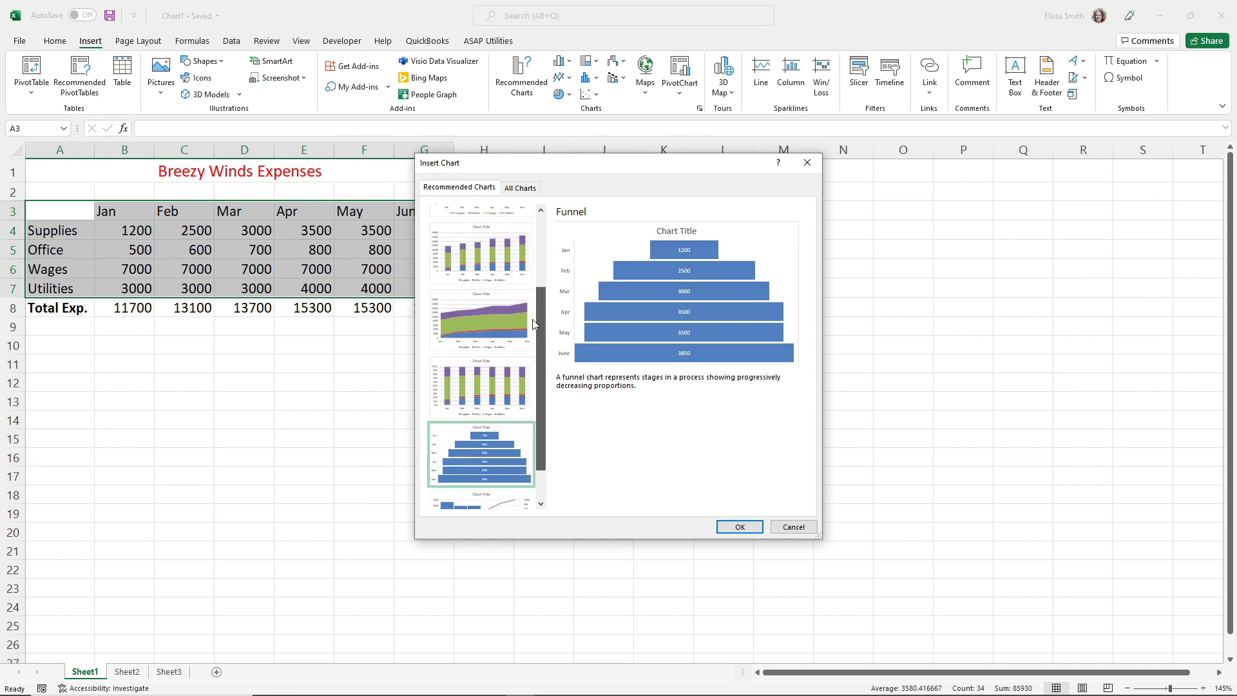
{"action": "scroll", "coordinate": [534, 290], "scroll_direction": "up", "scroll_amount": 3}
Step: Insert the recommended Clustered Column chart and move it beside the expense table, clear of the data
{"action": "left_click", "coordinate": [480, 253]}
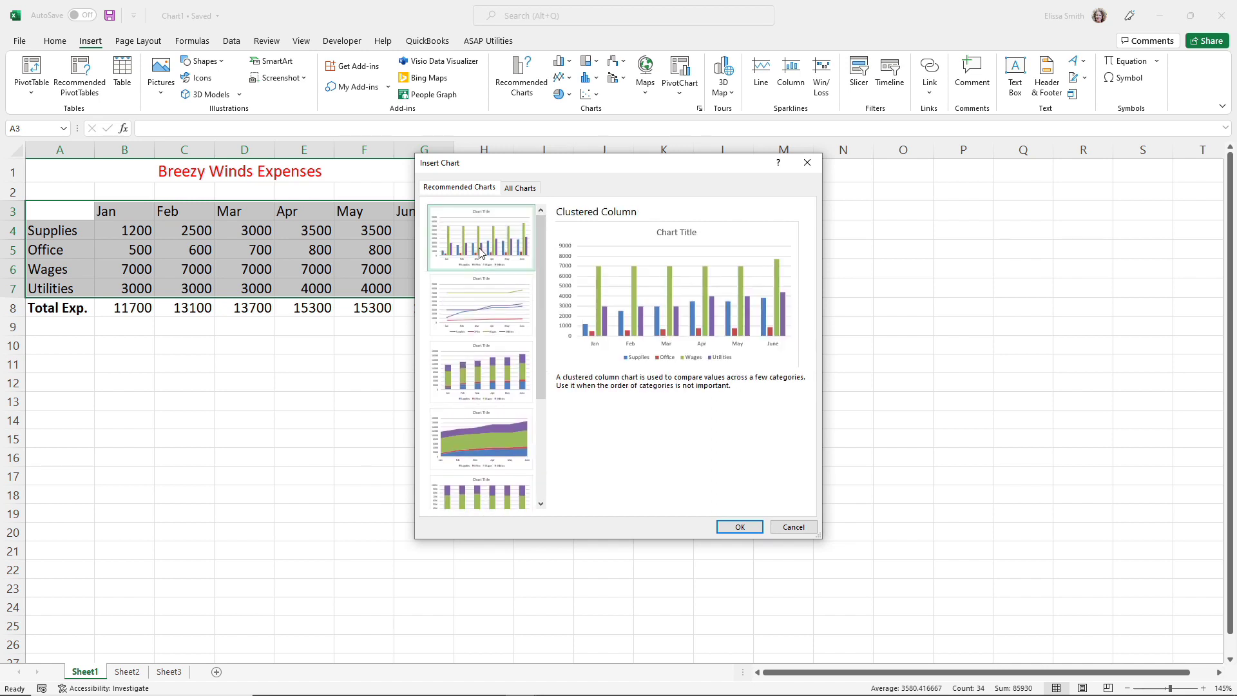
{"action": "key", "text": "ctrl"}
{"action": "key", "text": "ctrl"}
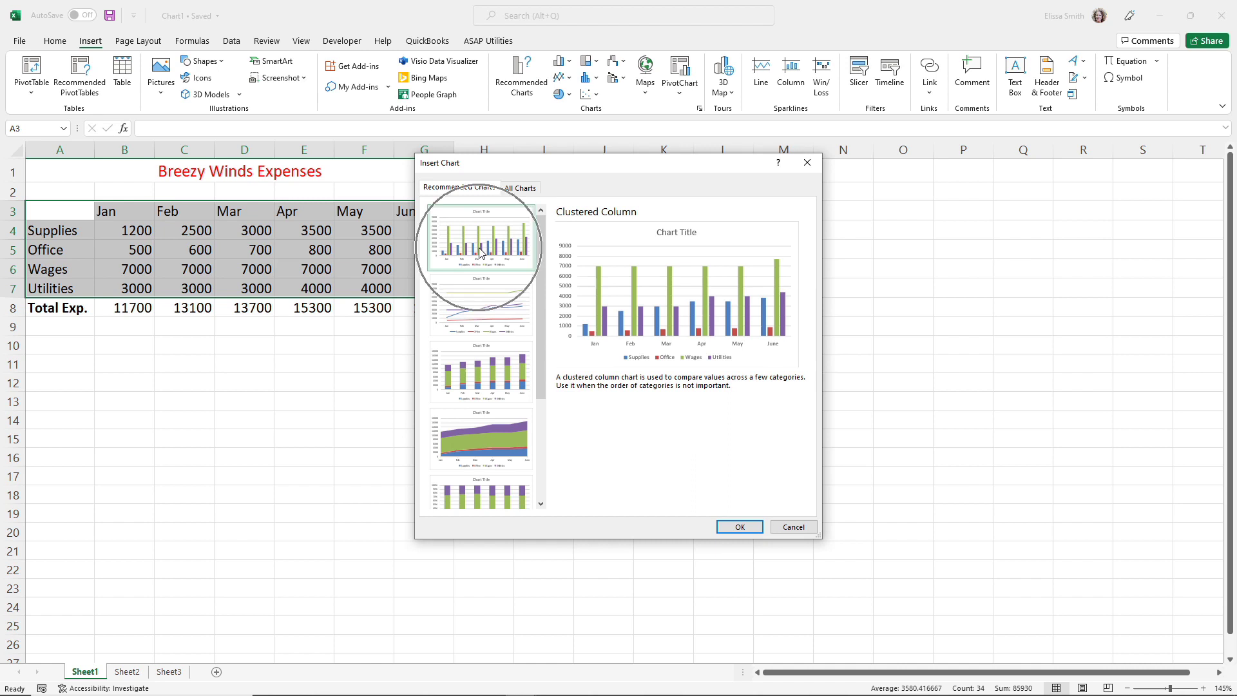
{"action": "left_click", "coordinate": [735, 527]}
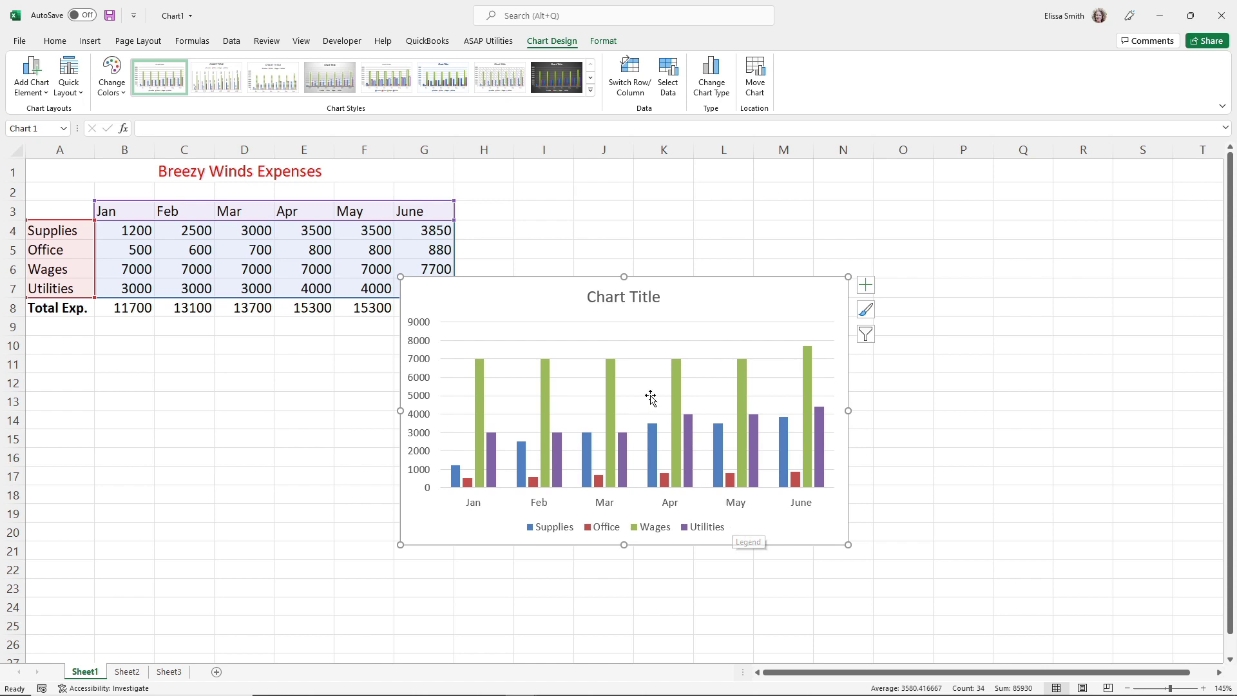
{"action": "left_click_drag", "start_coordinate": [544, 304], "coordinate": [656, 226]}
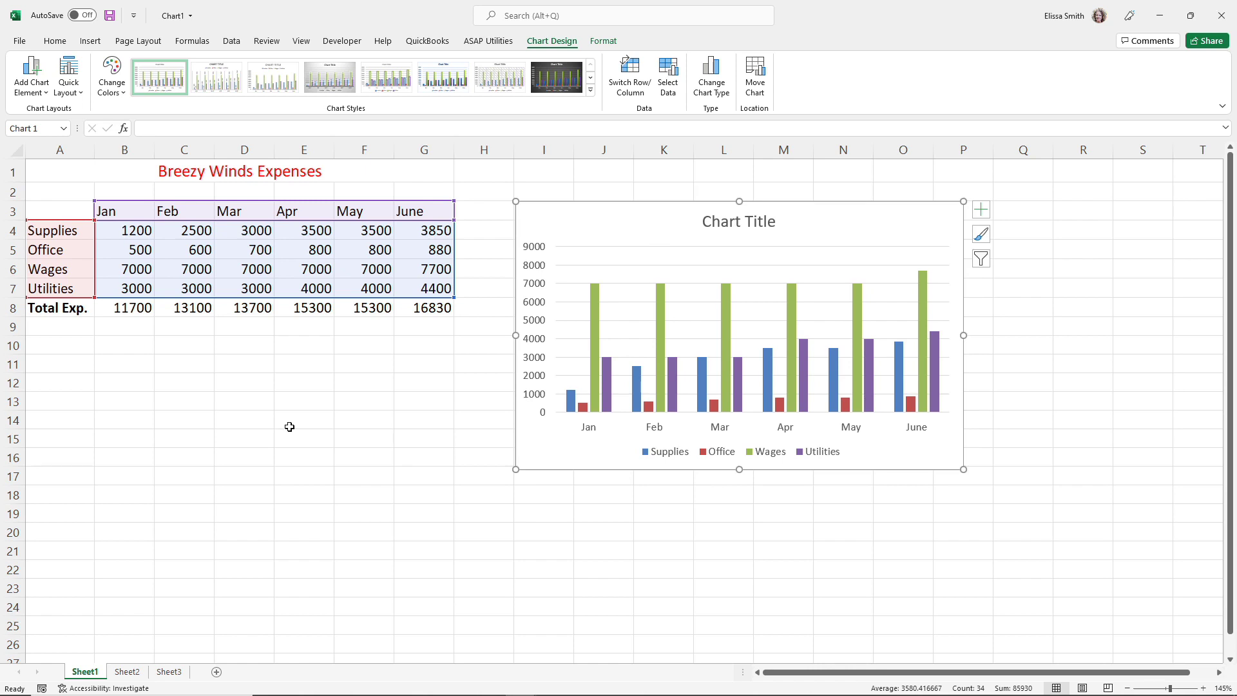
{"action": "left_click", "coordinate": [289, 426]}
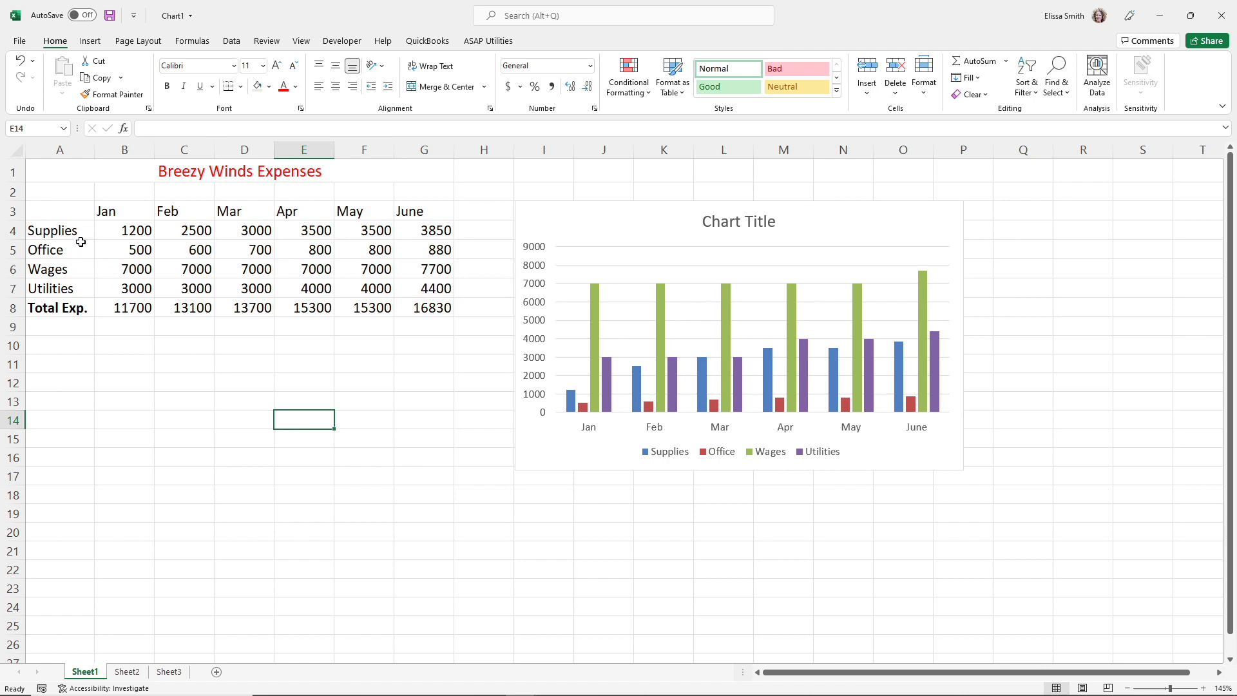
Step: Insert a 2-D Line with Markers chart from the expense data in A3:G7
{"action": "left_click_drag", "start_coordinate": [45, 207], "coordinate": [428, 292]}
{"action": "left_click", "coordinate": [88, 41]}
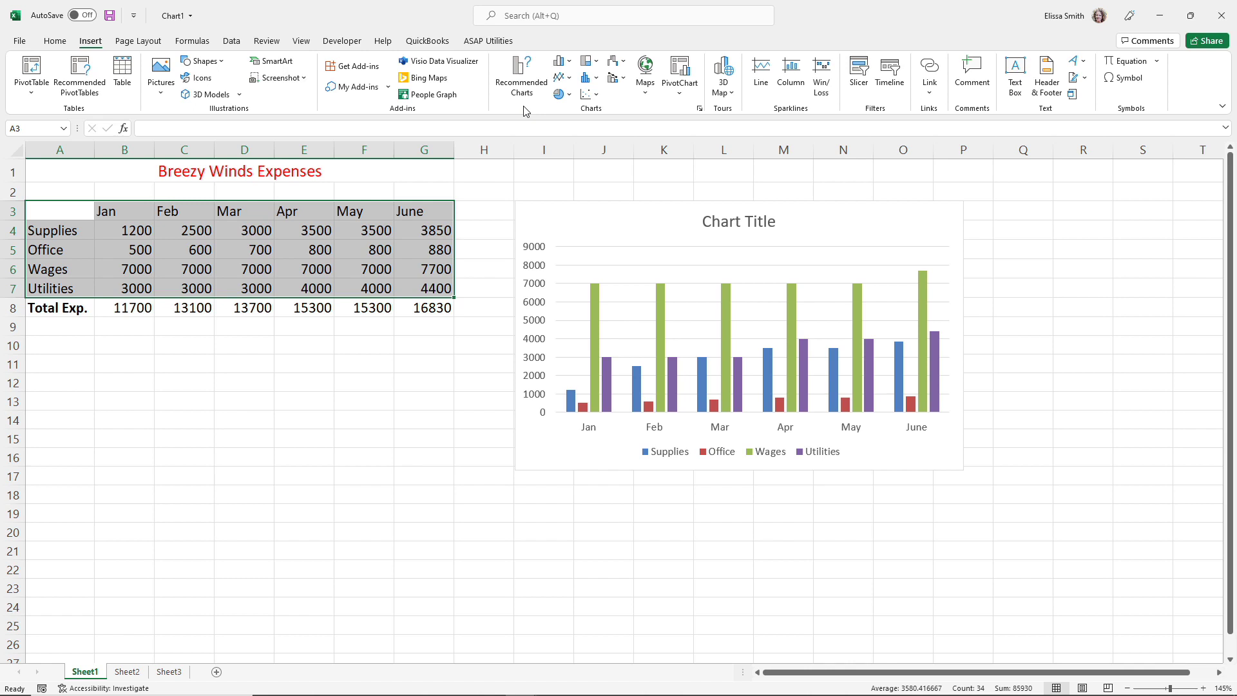
{"action": "left_click", "coordinate": [569, 78]}
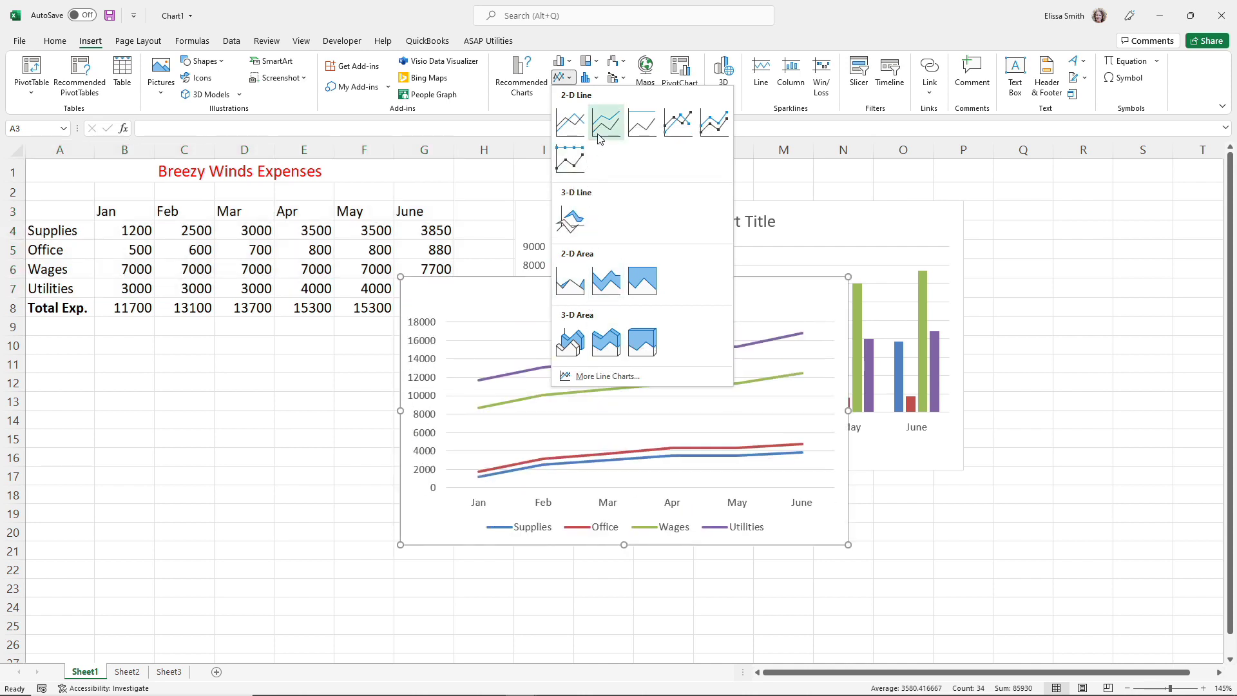
{"action": "left_click", "coordinate": [670, 134]}
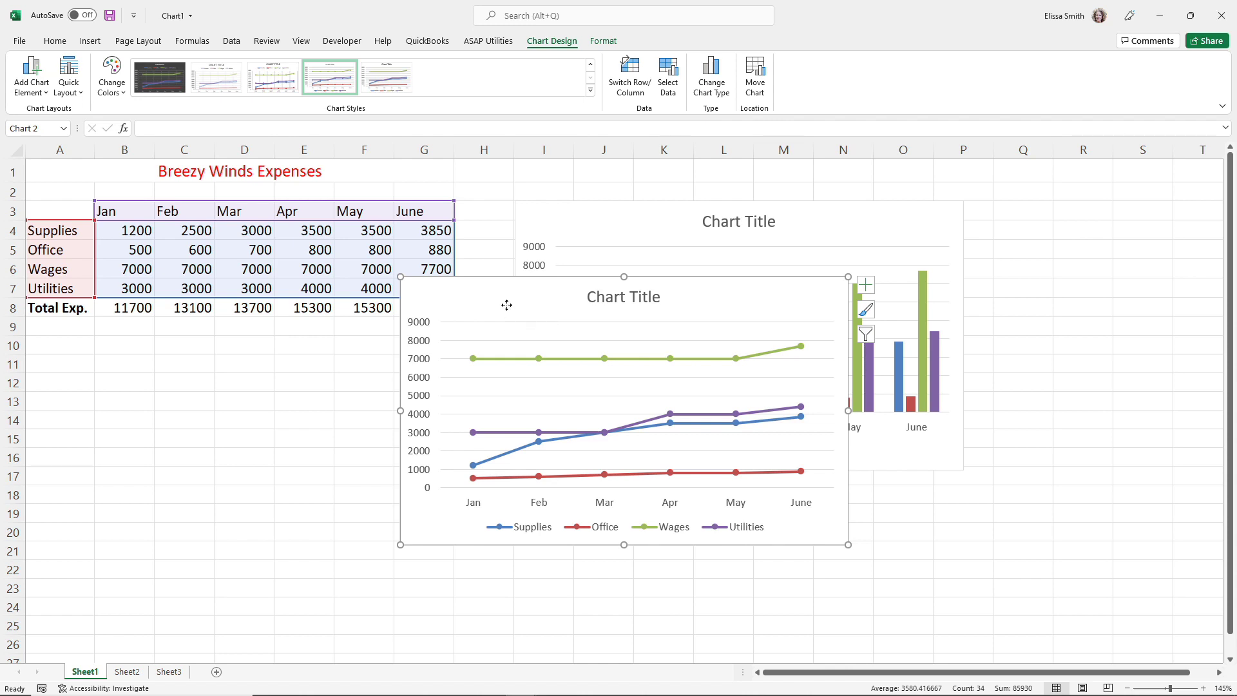
Step: Move the line chart below the expense table and shrink both the line chart and the column chart
{"action": "mouse_move", "coordinate": [507, 305]}
{"action": "left_mouse_down"}
{"action": "mouse_move", "coordinate": [414, 390]}
{"action": "mouse_move", "coordinate": [180, 470]}
{"action": "mouse_move", "coordinate": [150, 410]}
{"action": "mouse_move", "coordinate": [149, 357]}
{"action": "mouse_move", "coordinate": [145, 369]}
{"action": "left_mouse_up"}
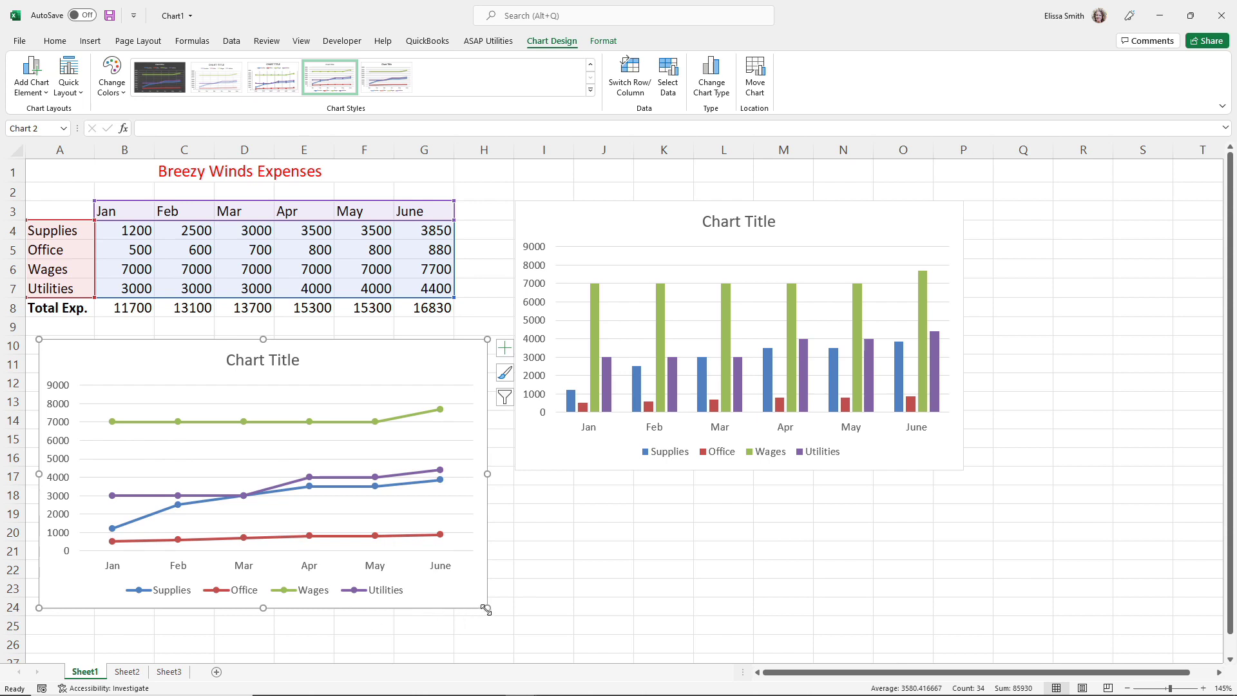
{"action": "left_click_drag", "start_coordinate": [486, 609], "coordinate": [431, 584]}
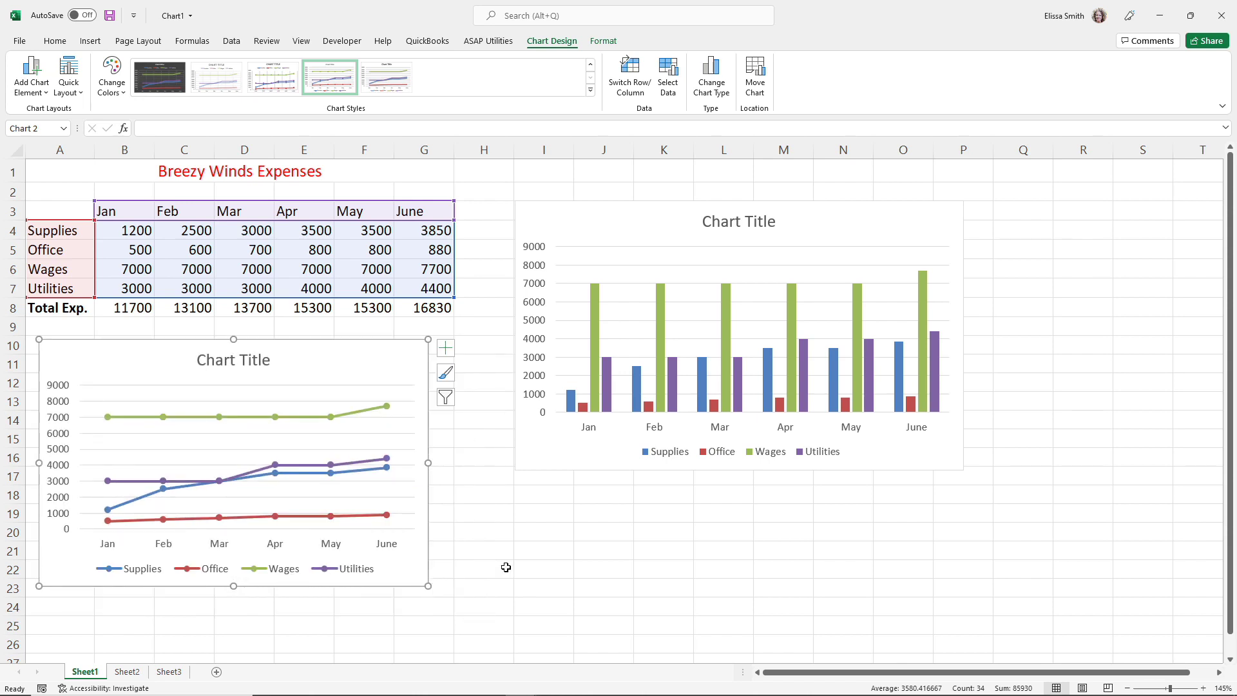
{"action": "left_click", "coordinate": [561, 446]}
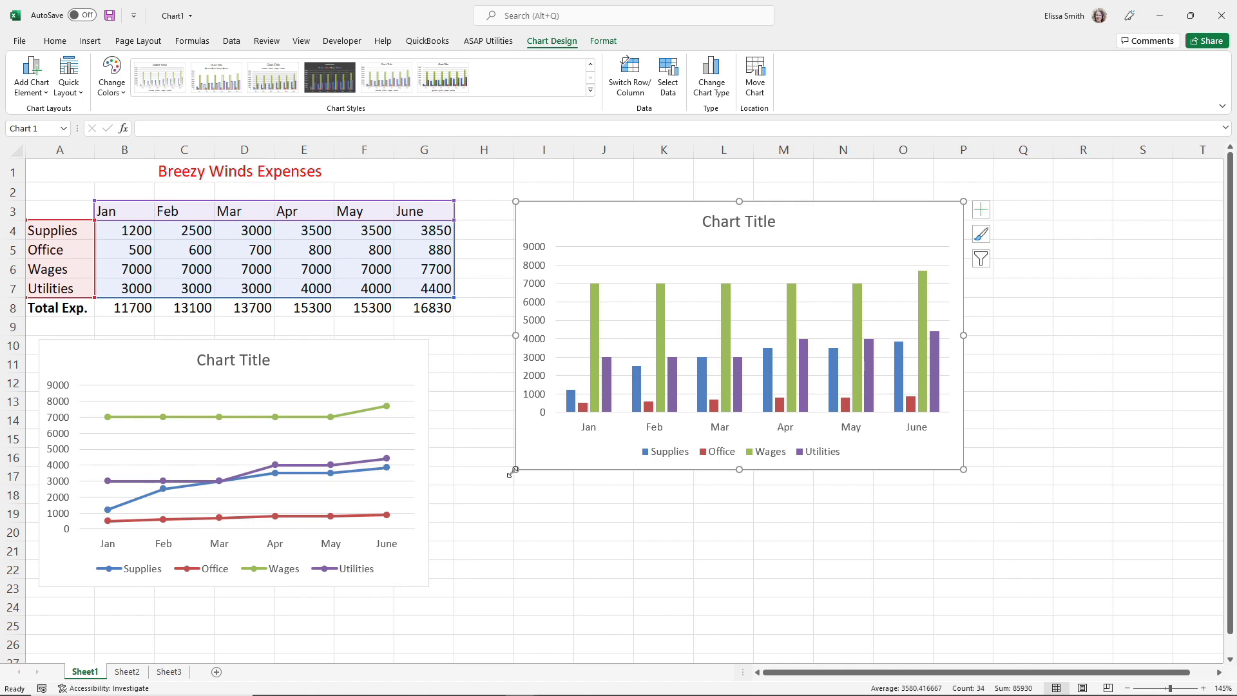
{"action": "left_click_drag", "start_coordinate": [514, 471], "coordinate": [546, 432]}
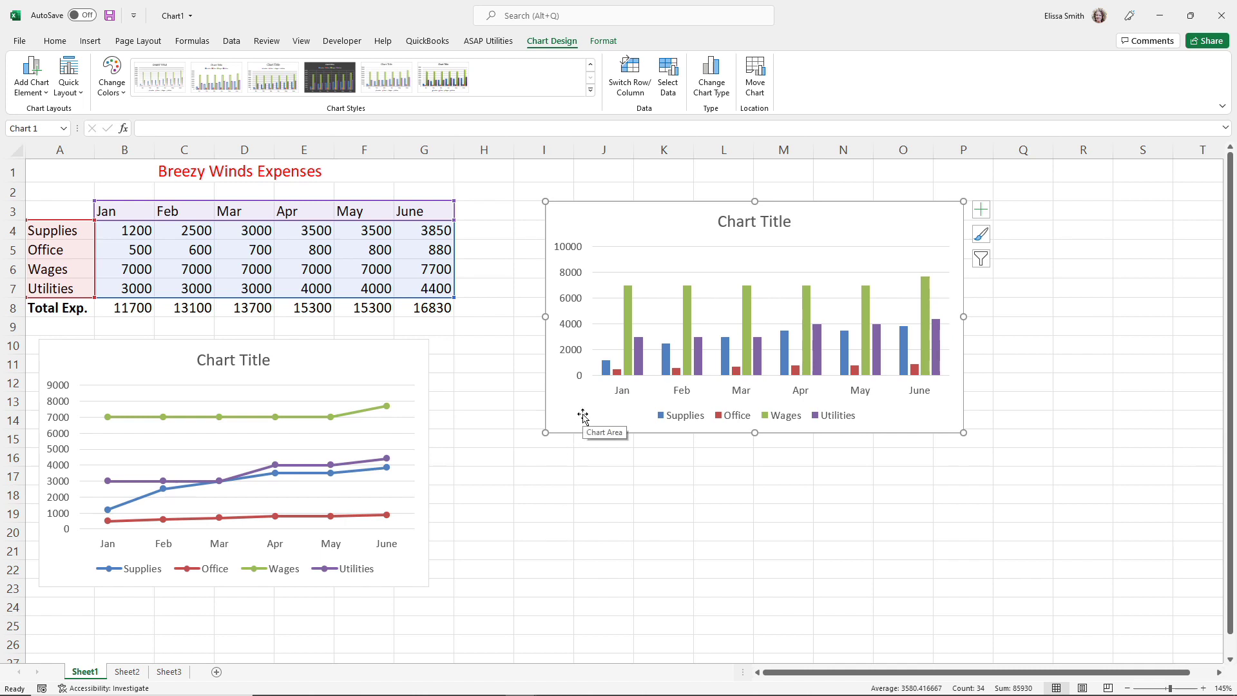
{"action": "key", "text": "ctrl"}
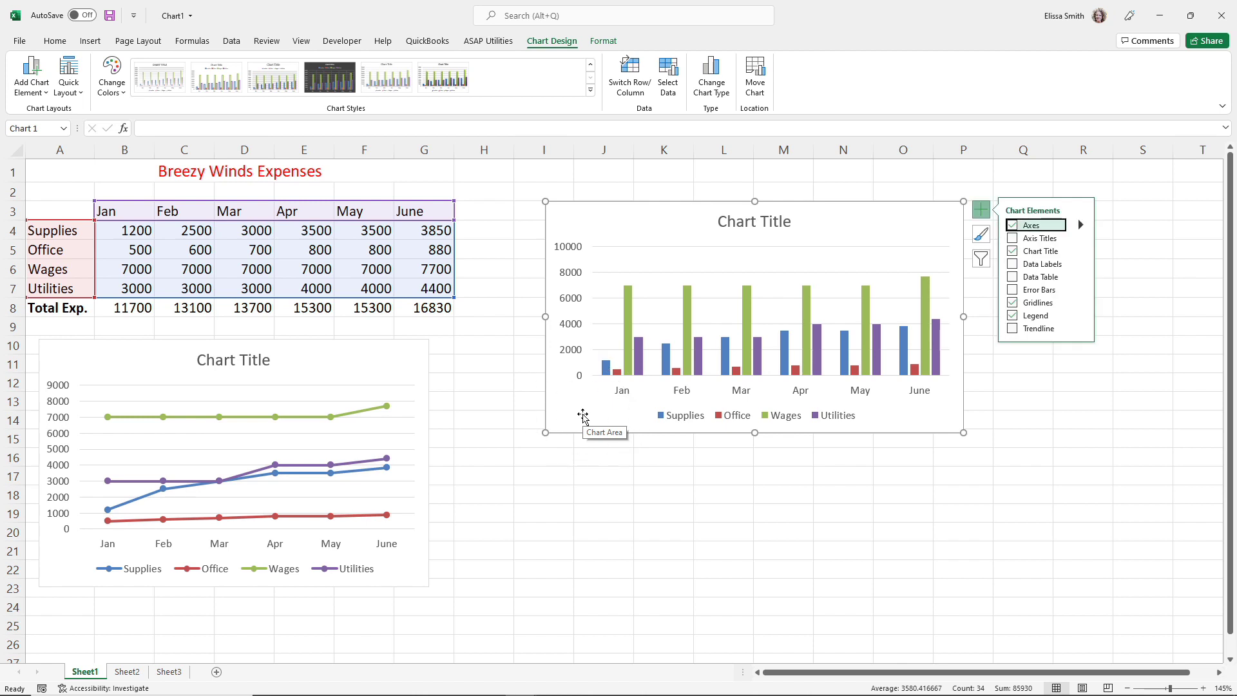
{"action": "left_click", "coordinate": [585, 494]}
{"action": "left_click", "coordinate": [578, 426]}
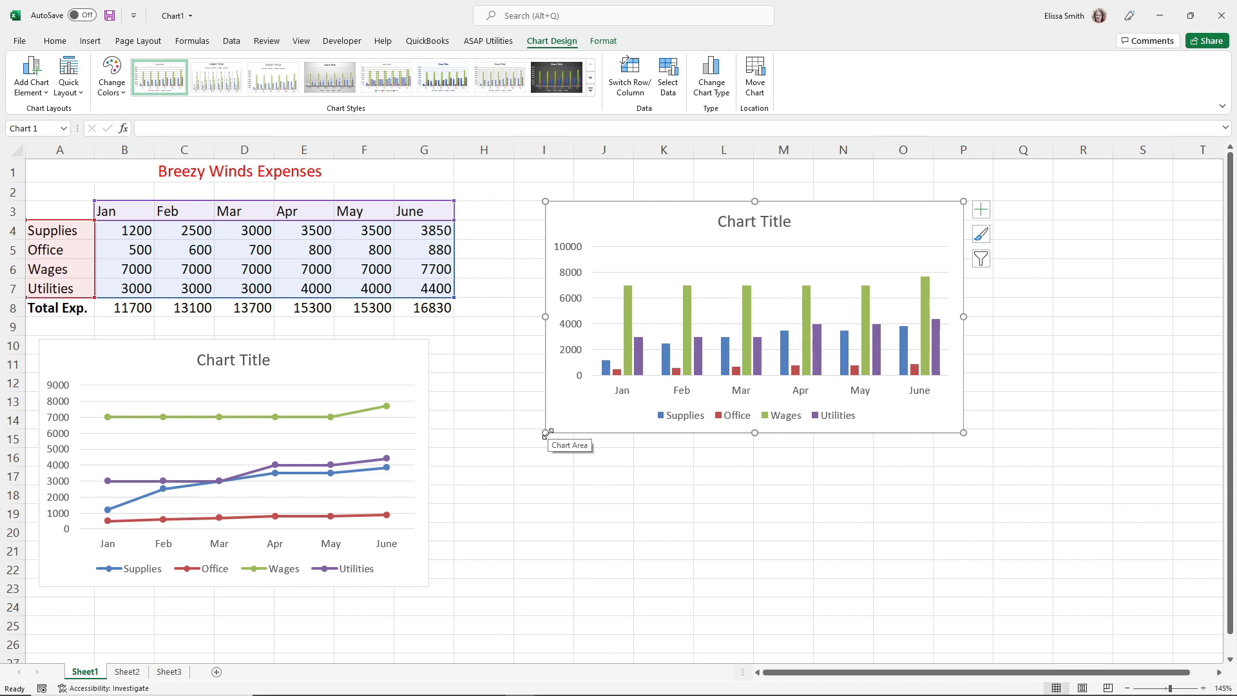
{"action": "left_click", "coordinate": [532, 477]}
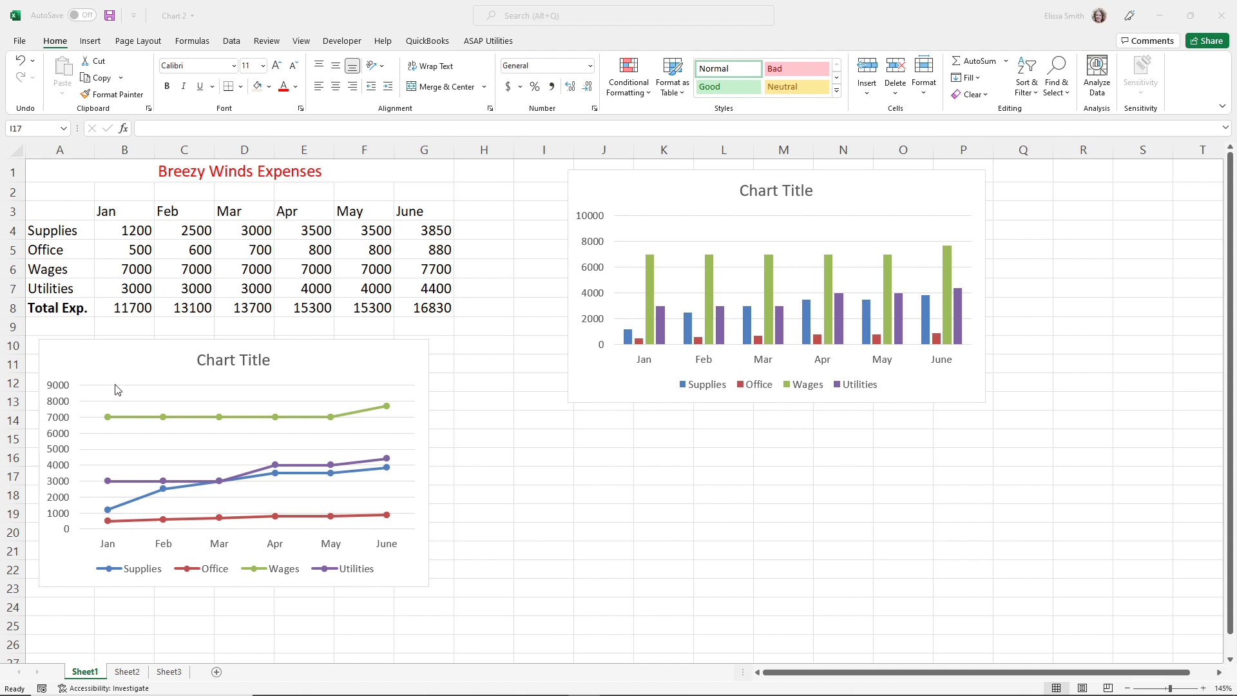
Step: Delete the line chart below the expense table
{"action": "left_click", "coordinate": [101, 352]}
{"action": "left_click", "coordinate": [101, 350]}
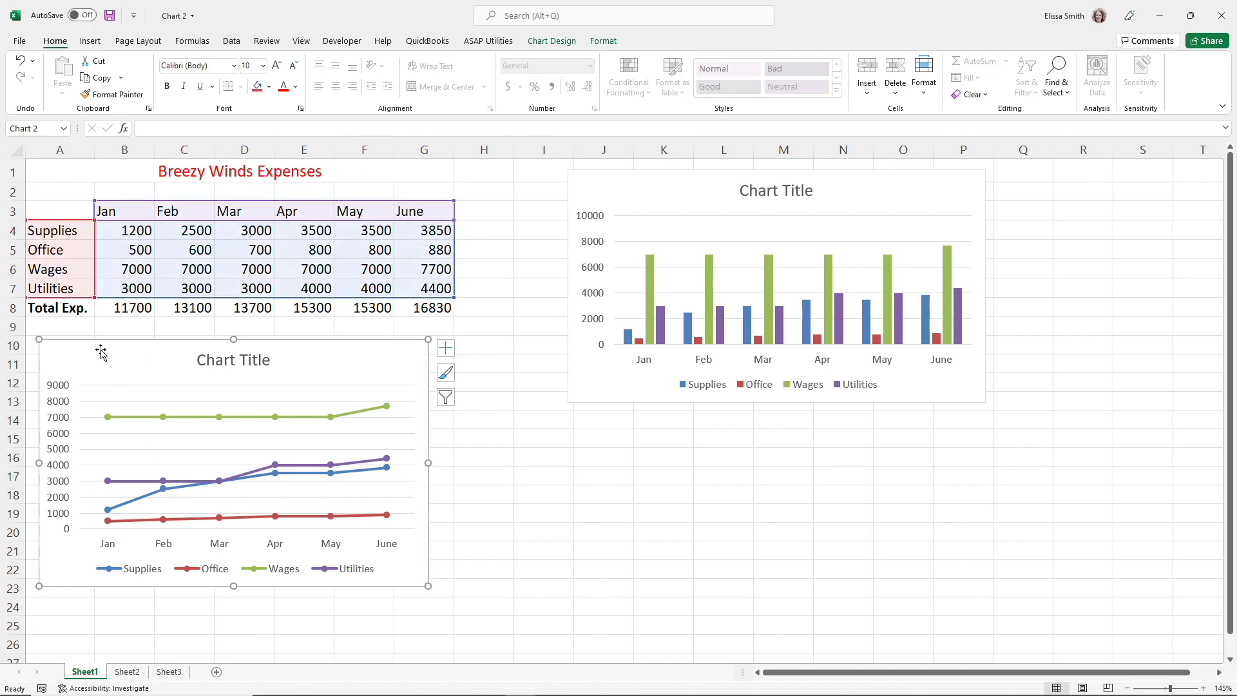
{"action": "key", "text": "Delete"}
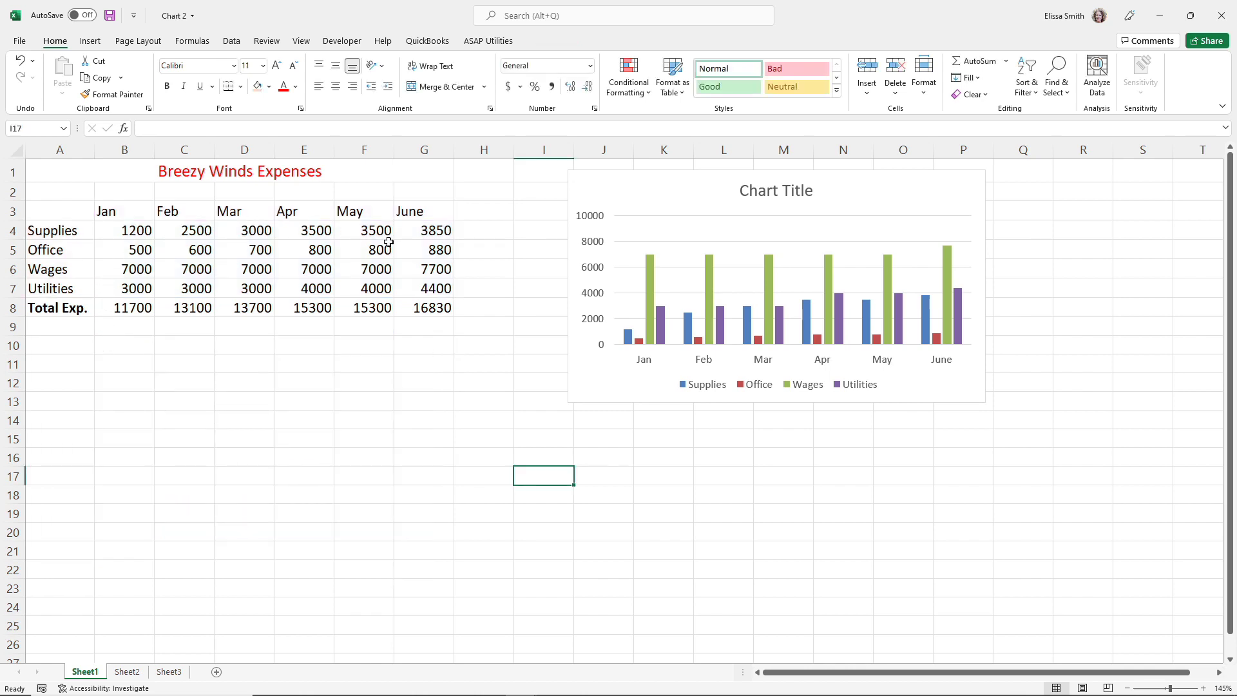
Step: Move the column chart down beside the expense table and enlarge it to span roughly columns I to P
{"action": "left_click_drag", "start_coordinate": [633, 195], "coordinate": [600, 281]}
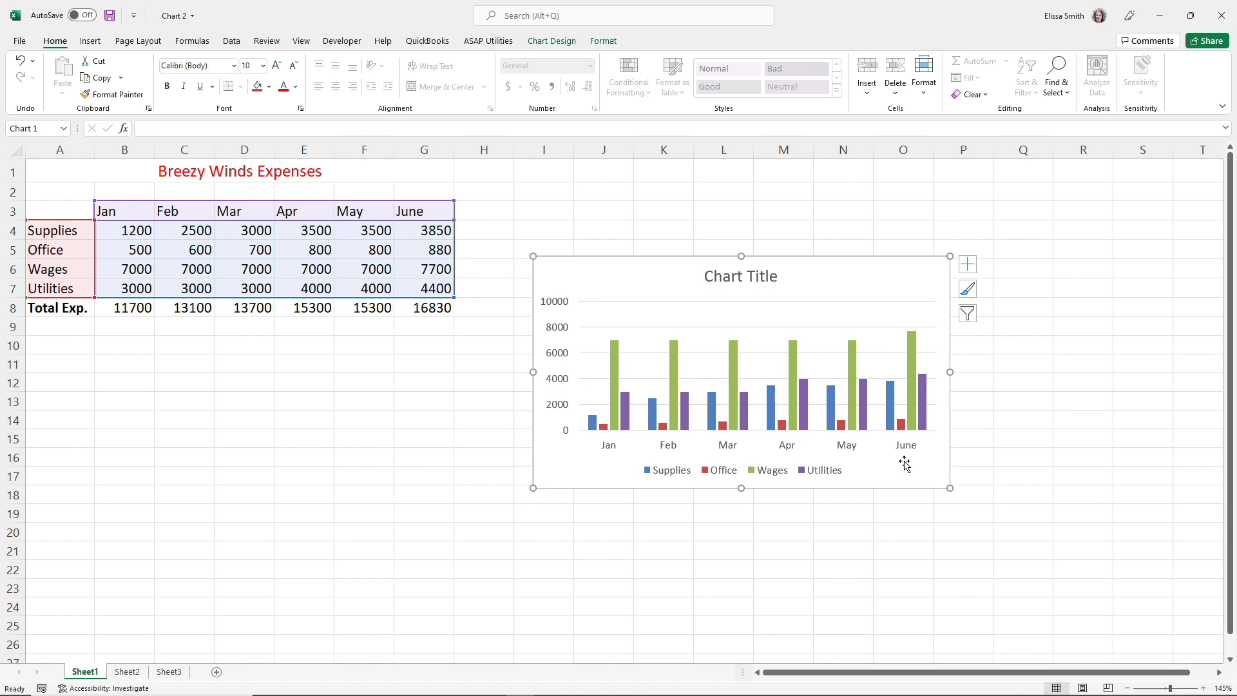
{"action": "left_click_drag", "start_coordinate": [950, 488], "coordinate": [988, 534]}
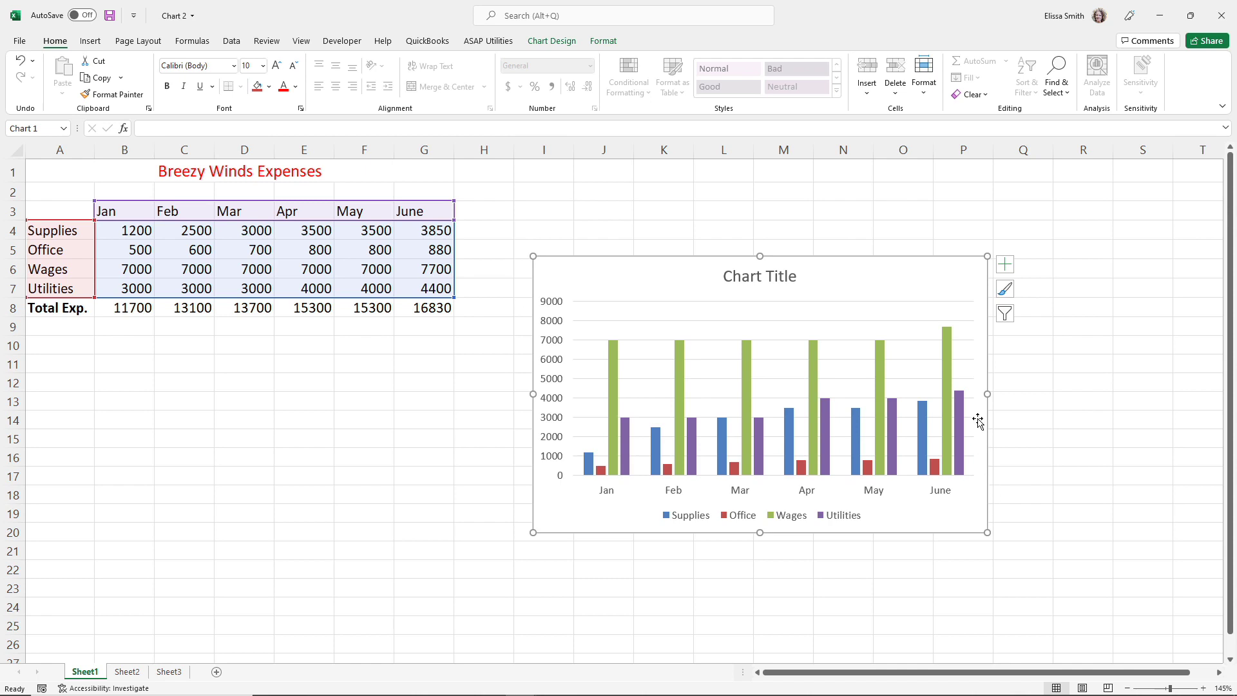
Step: Try out data labels and a data table on the column chart, removing each one again
{"action": "left_click", "coordinate": [1005, 271]}
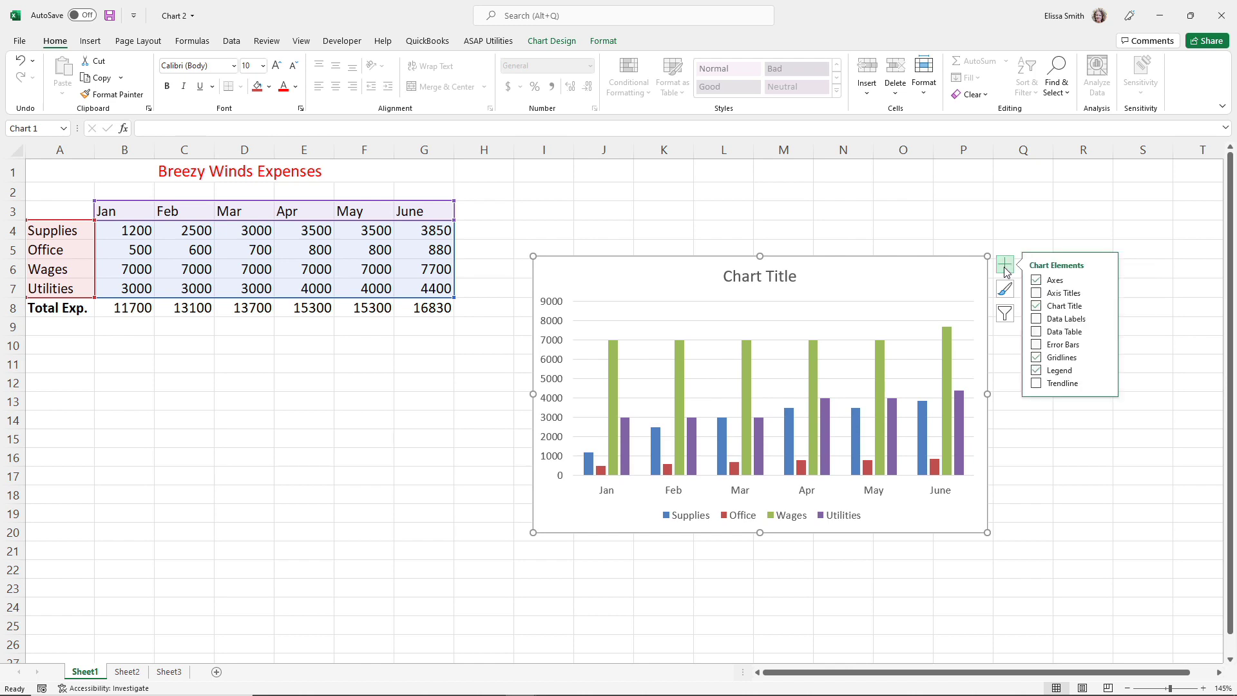
{"action": "left_click", "coordinate": [1037, 320]}
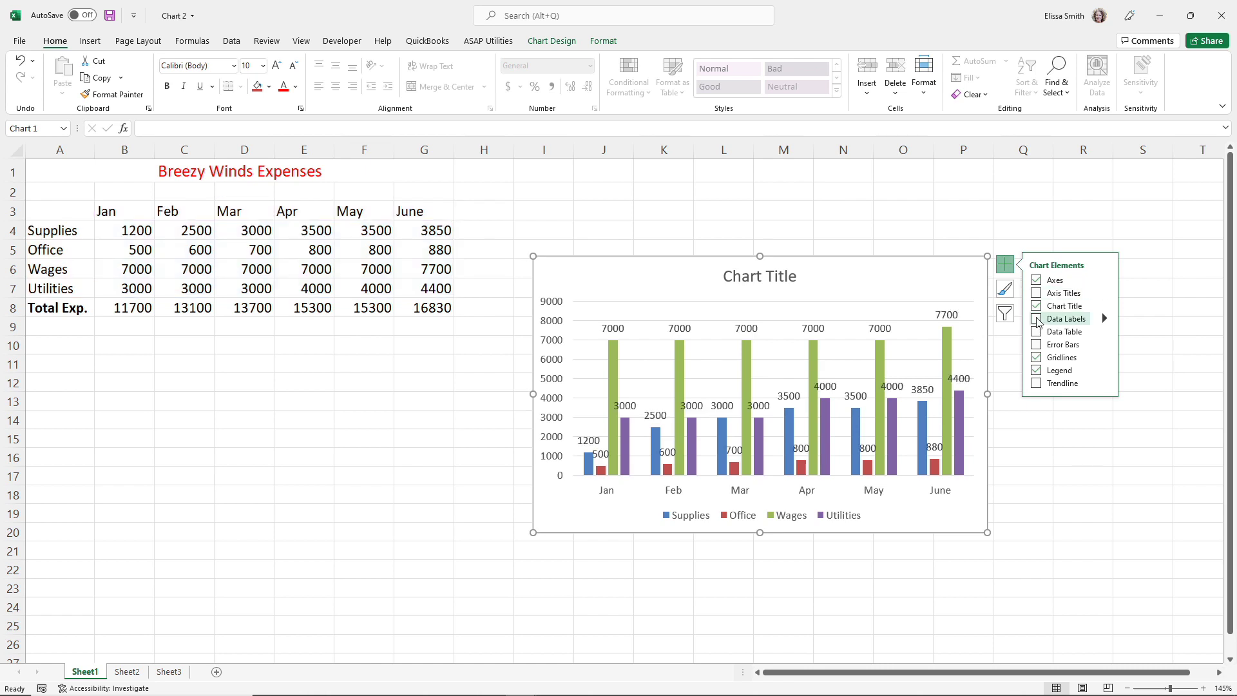
{"action": "left_click", "coordinate": [1037, 319]}
{"action": "left_click", "coordinate": [1037, 332]}
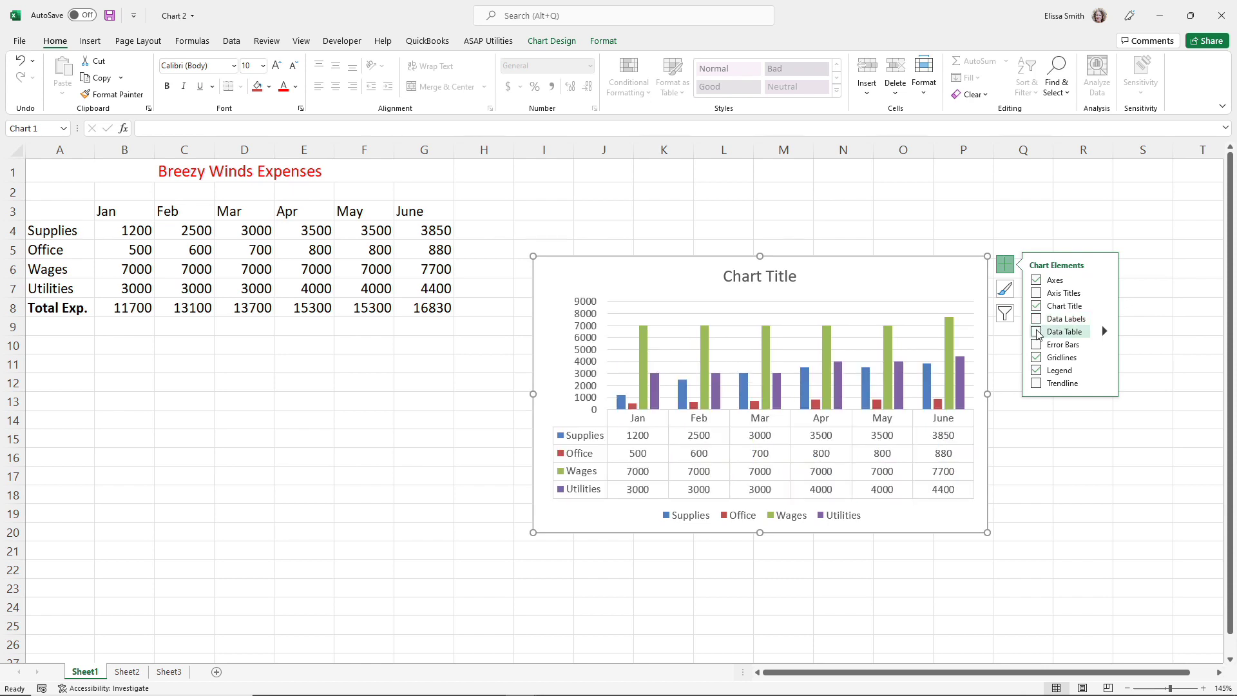
{"action": "left_click", "coordinate": [1037, 332]}
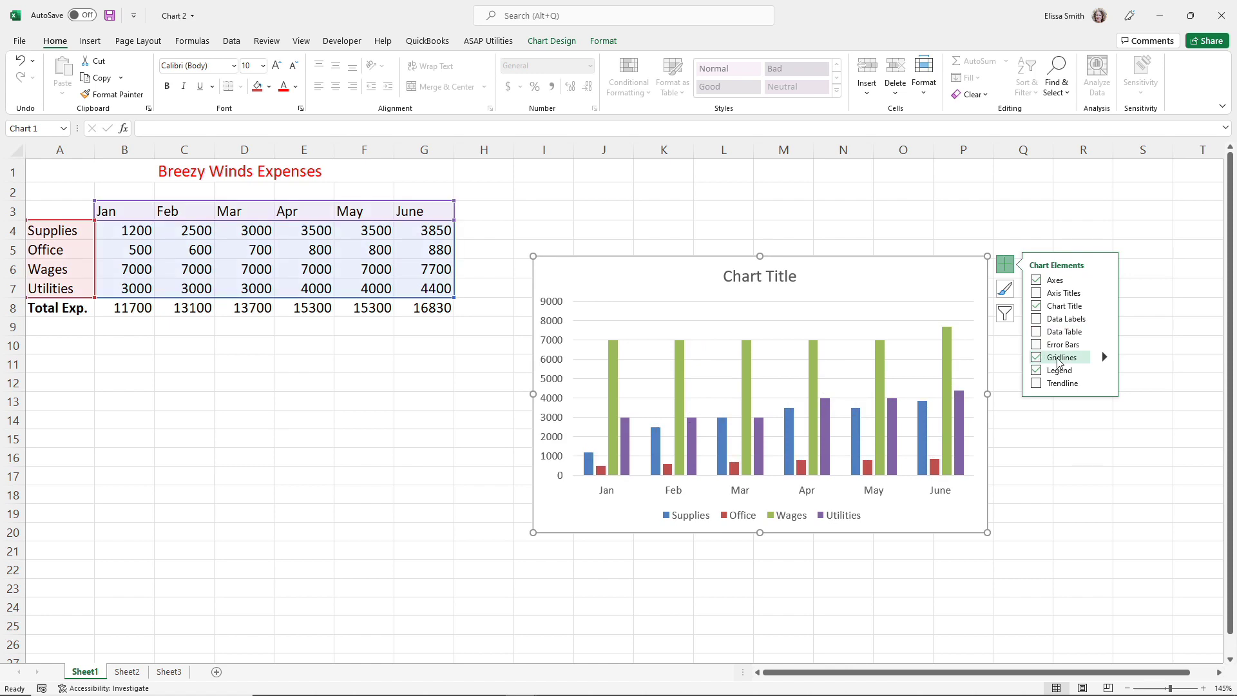
Step: Add primary major vertical gridlines to the column chart and place its legend at the top
{"action": "mouse_move", "coordinate": [1104, 359]}
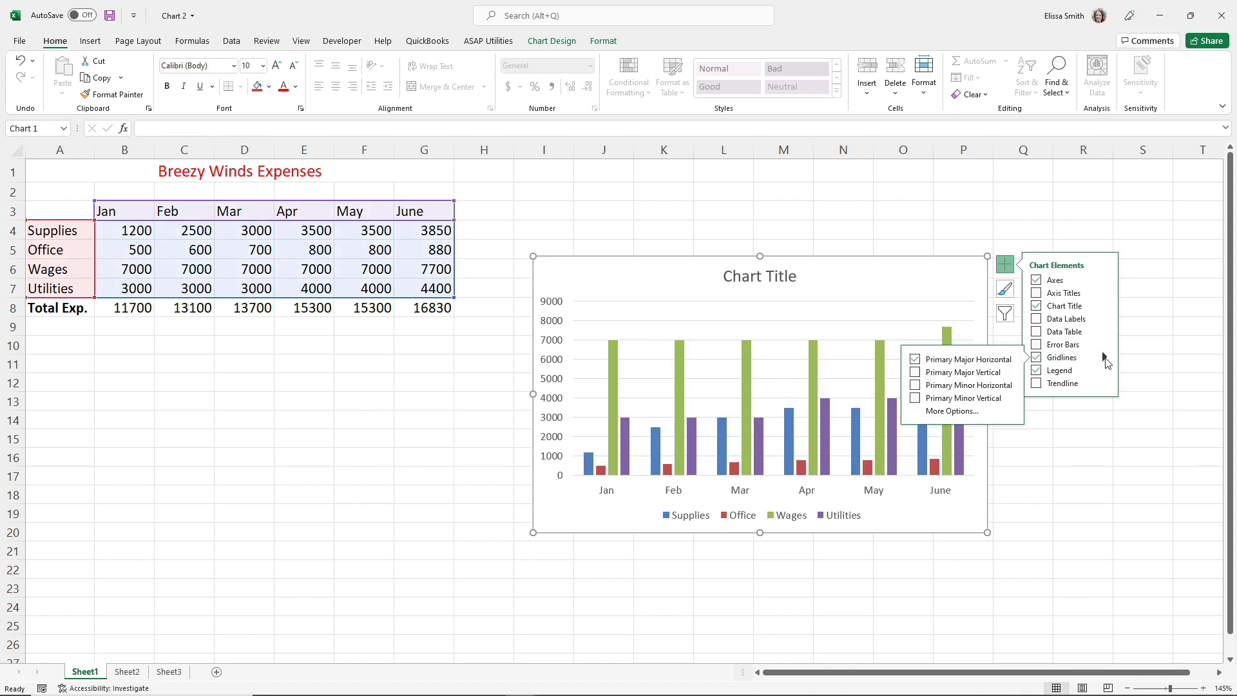
{"action": "left_click", "coordinate": [916, 374]}
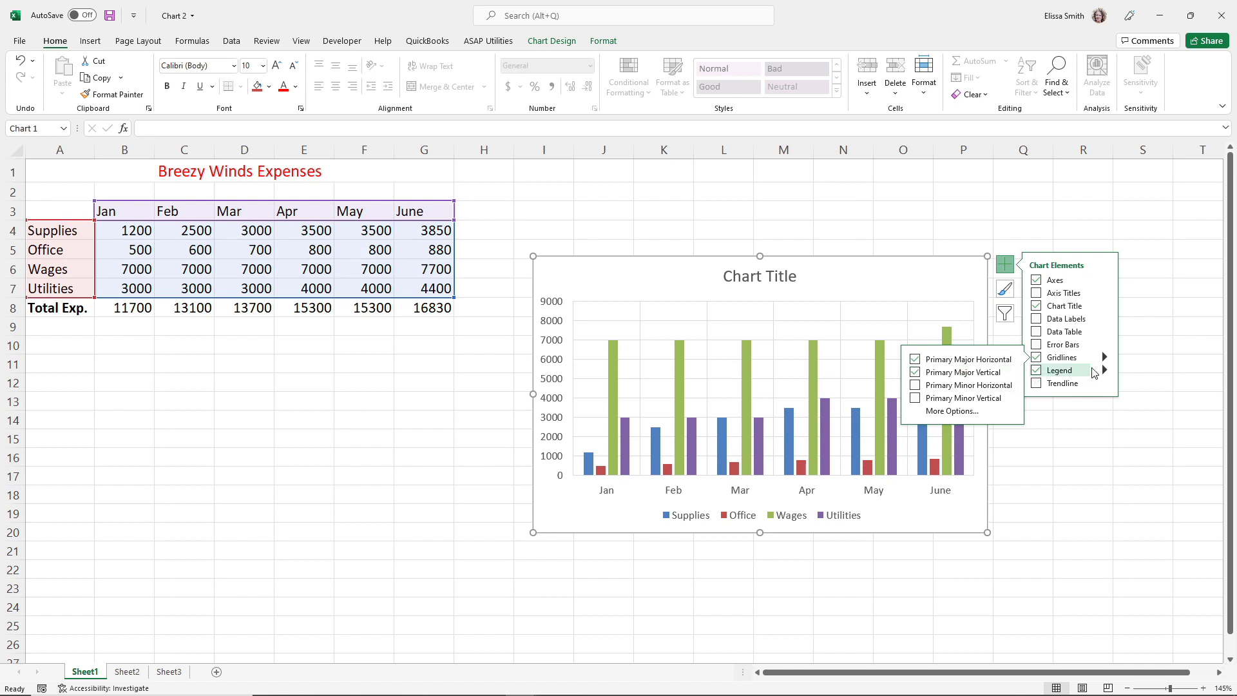
{"action": "left_click", "coordinate": [1104, 371]}
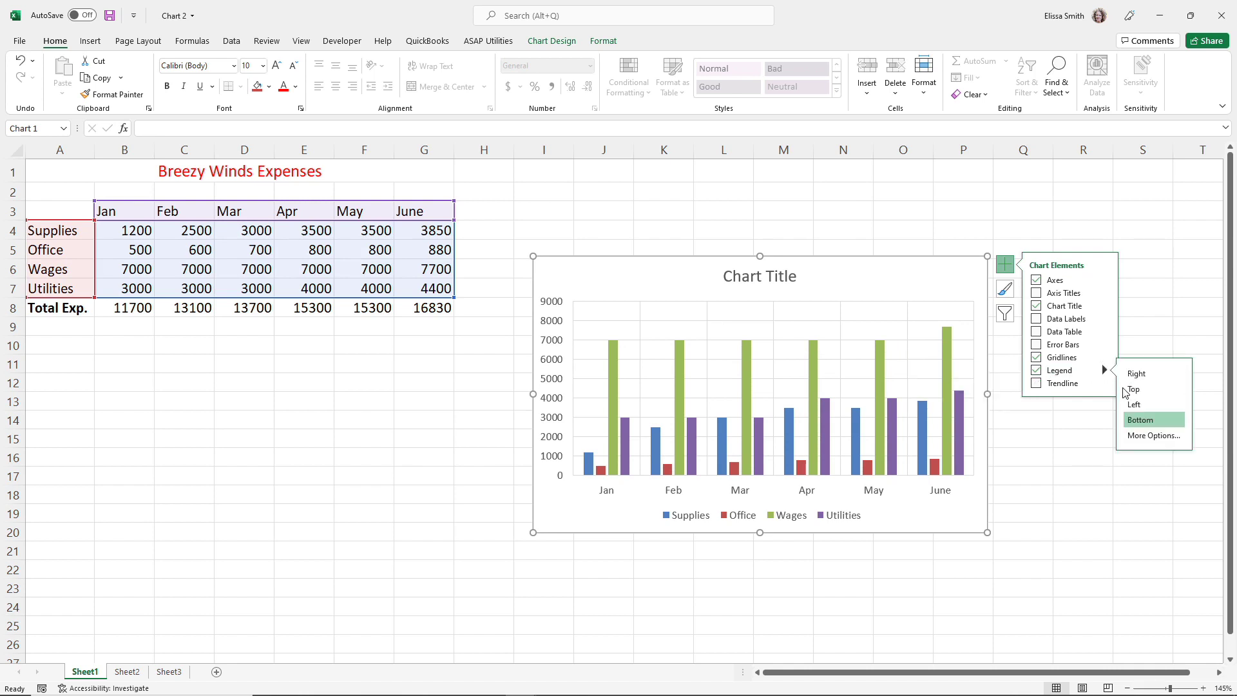
{"action": "left_click", "coordinate": [1132, 391]}
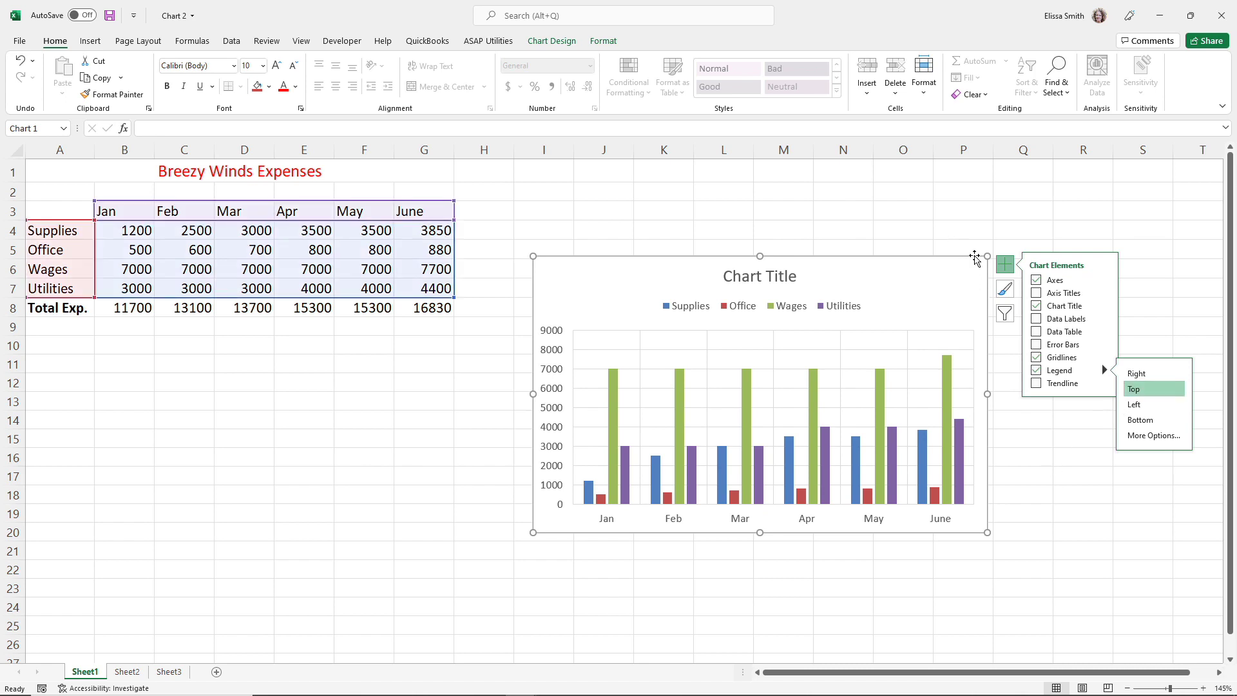
Step: Apply the chart style with pale, outlined columns that follows Style 4, and recolor the chart with the second Colorful palette
{"action": "left_click", "coordinate": [1006, 294]}
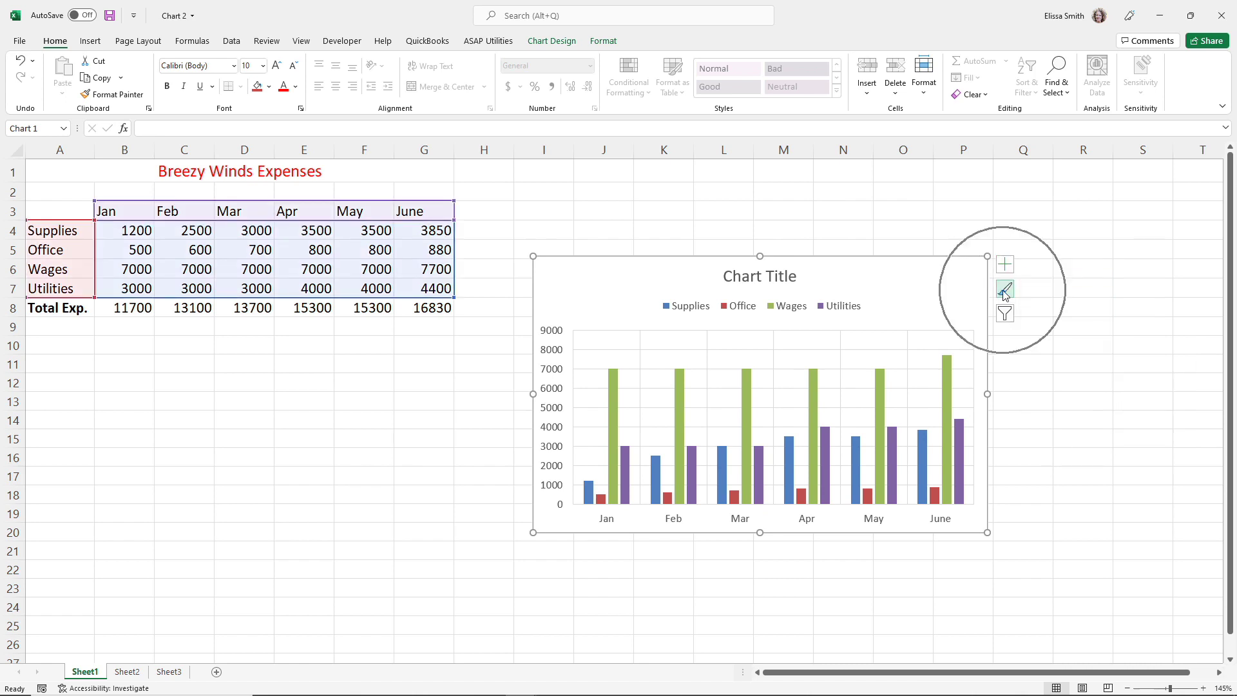
{"action": "left_click", "coordinate": [1006, 294]}
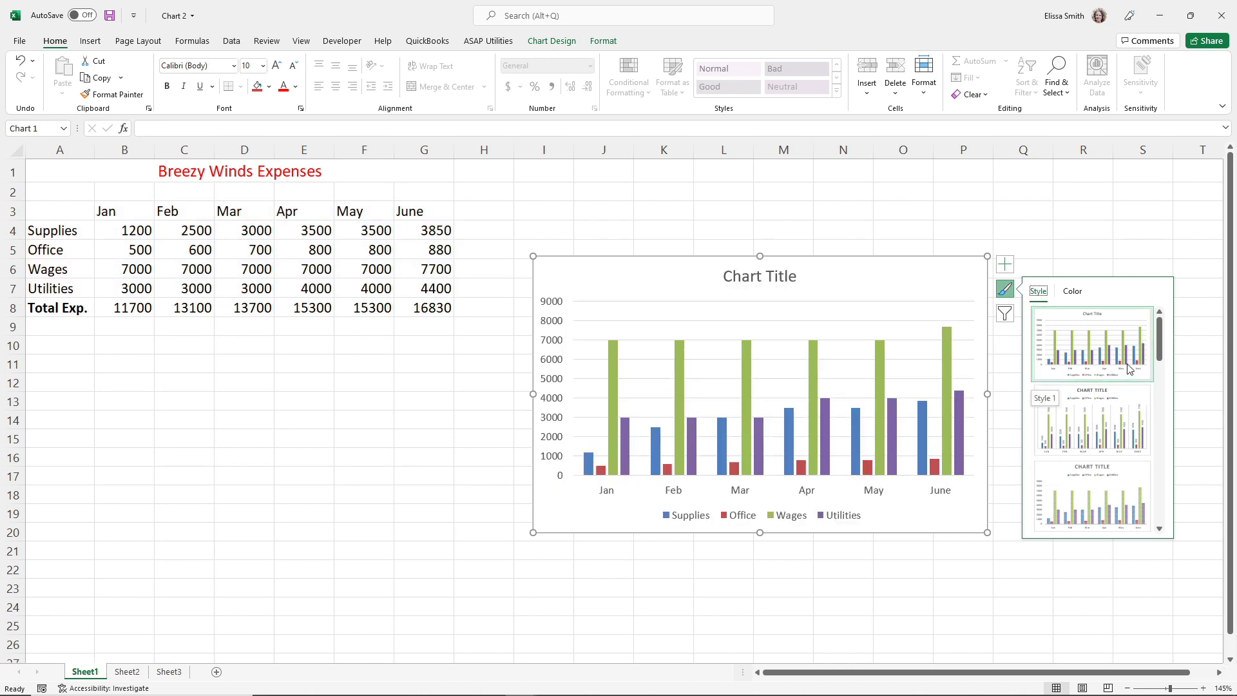
{"action": "left_click", "coordinate": [1159, 372]}
{"action": "left_click", "coordinate": [1160, 372]}
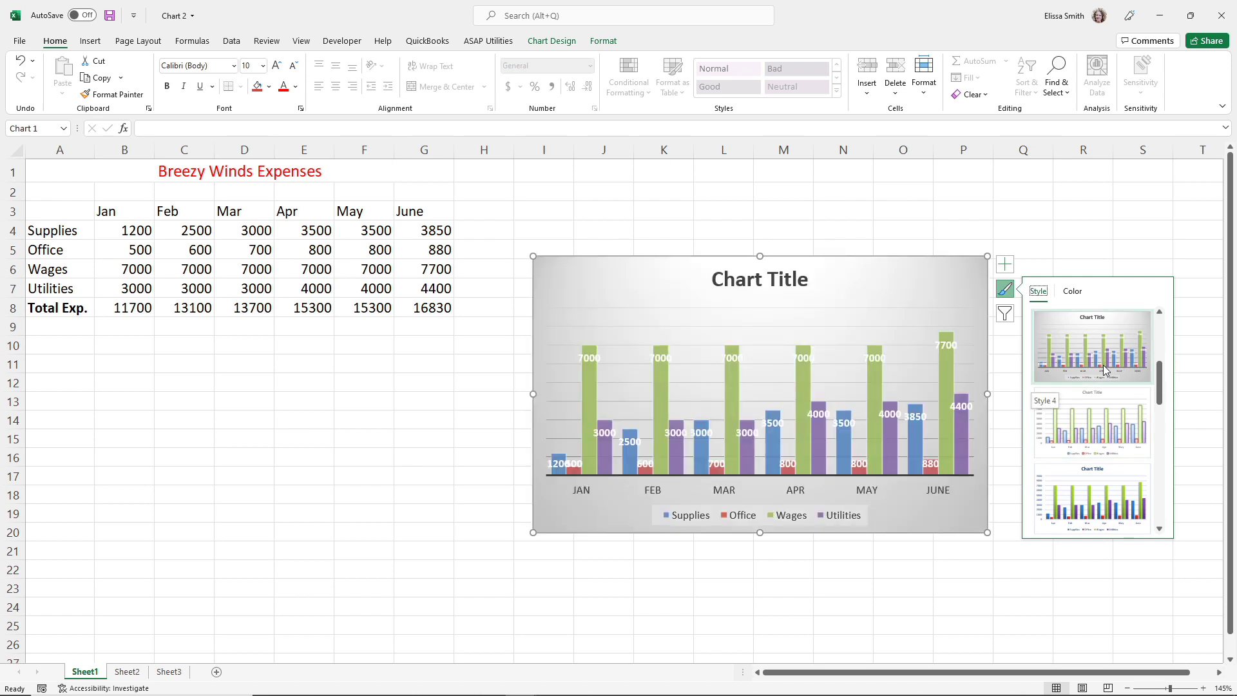
{"action": "left_click", "coordinate": [1099, 430]}
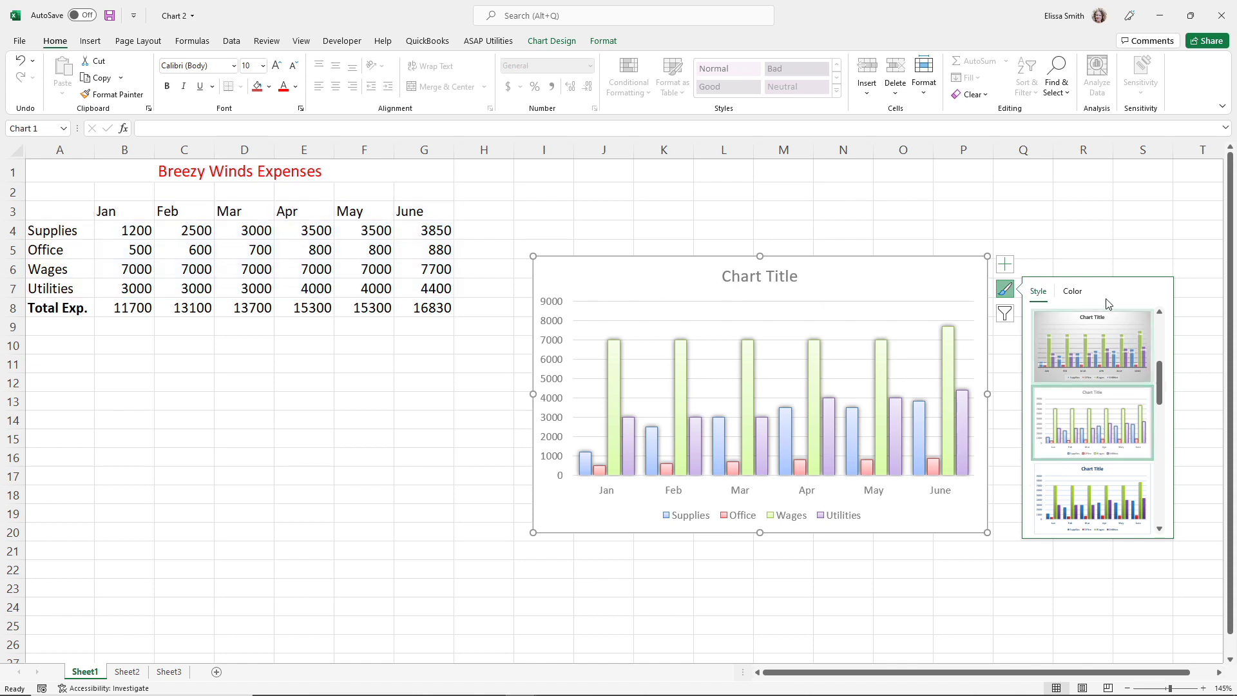
{"action": "left_click", "coordinate": [1080, 295]}
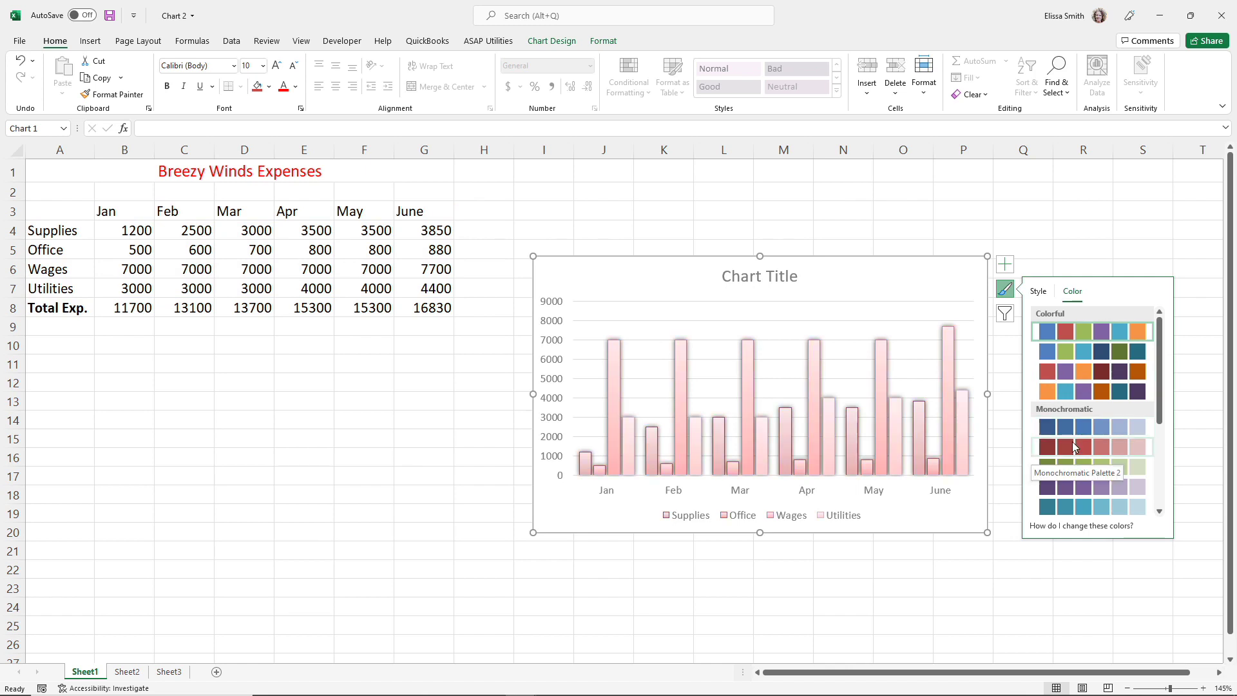
{"action": "left_click", "coordinate": [1051, 355]}
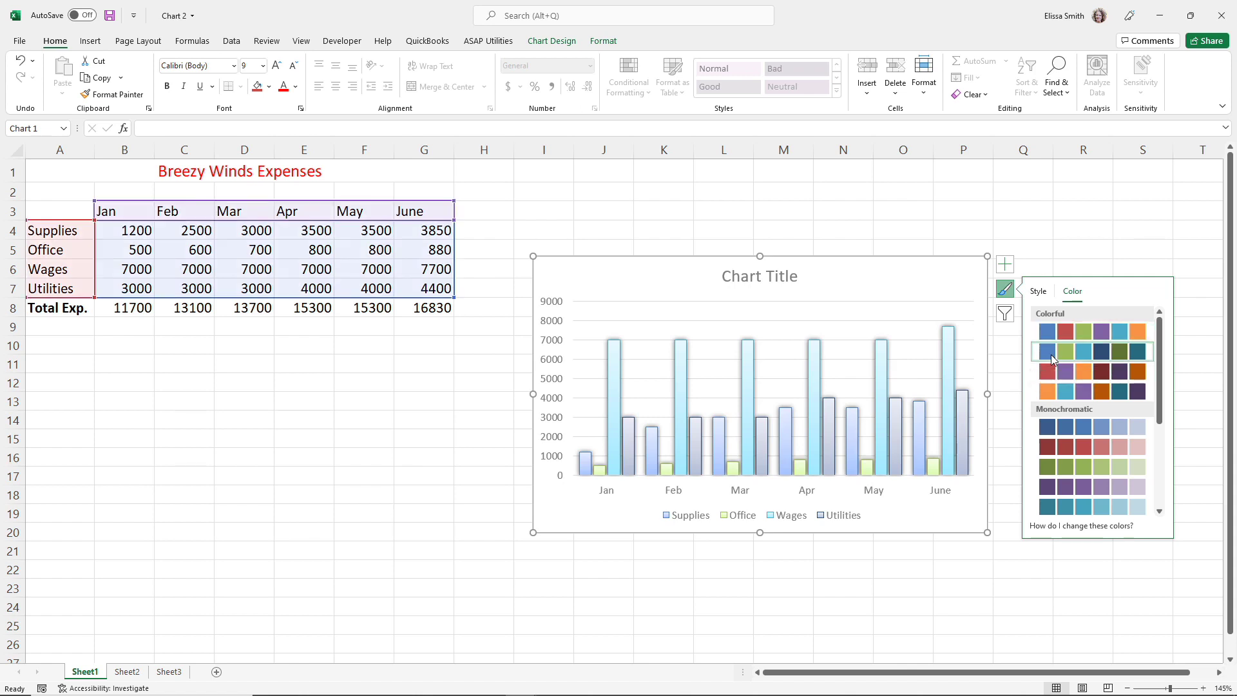
Step: Try to filter the column chart down to the Supplies and Office series
{"action": "left_click", "coordinate": [1007, 317]}
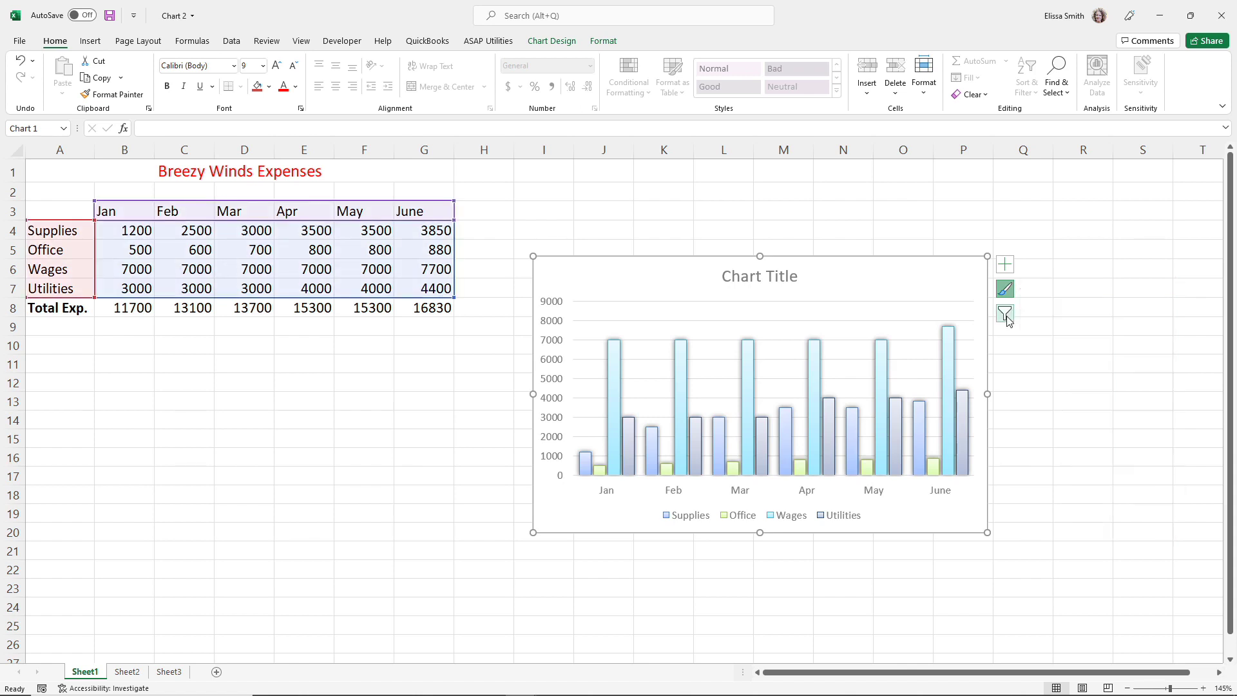
{"action": "left_click", "coordinate": [1007, 316]}
{"action": "left_click", "coordinate": [1006, 317]}
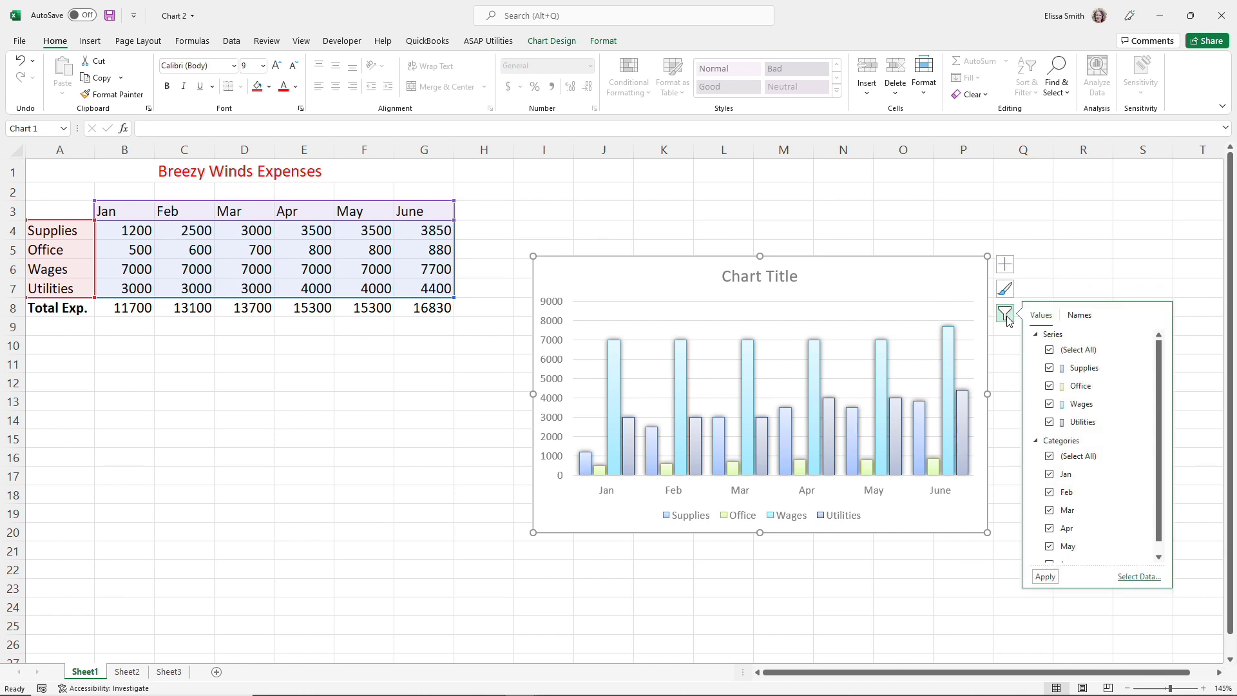
{"action": "left_click", "coordinate": [1050, 351]}
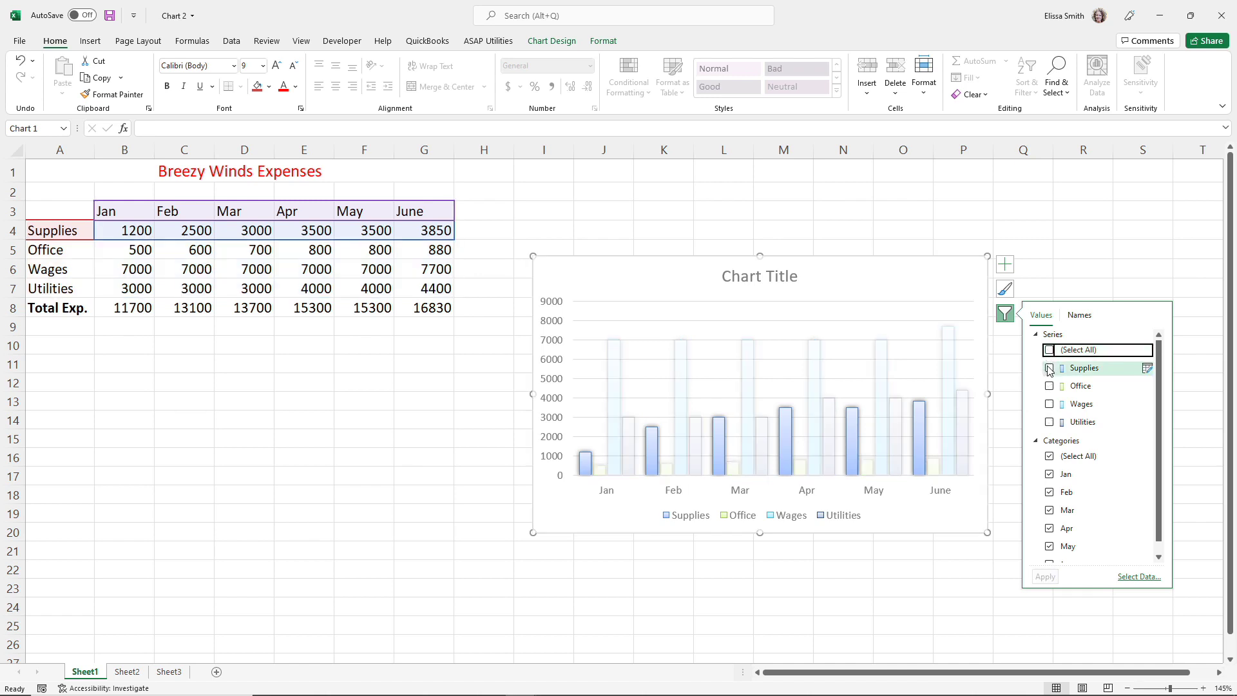
{"action": "left_click", "coordinate": [1049, 368]}
{"action": "left_click", "coordinate": [1050, 386]}
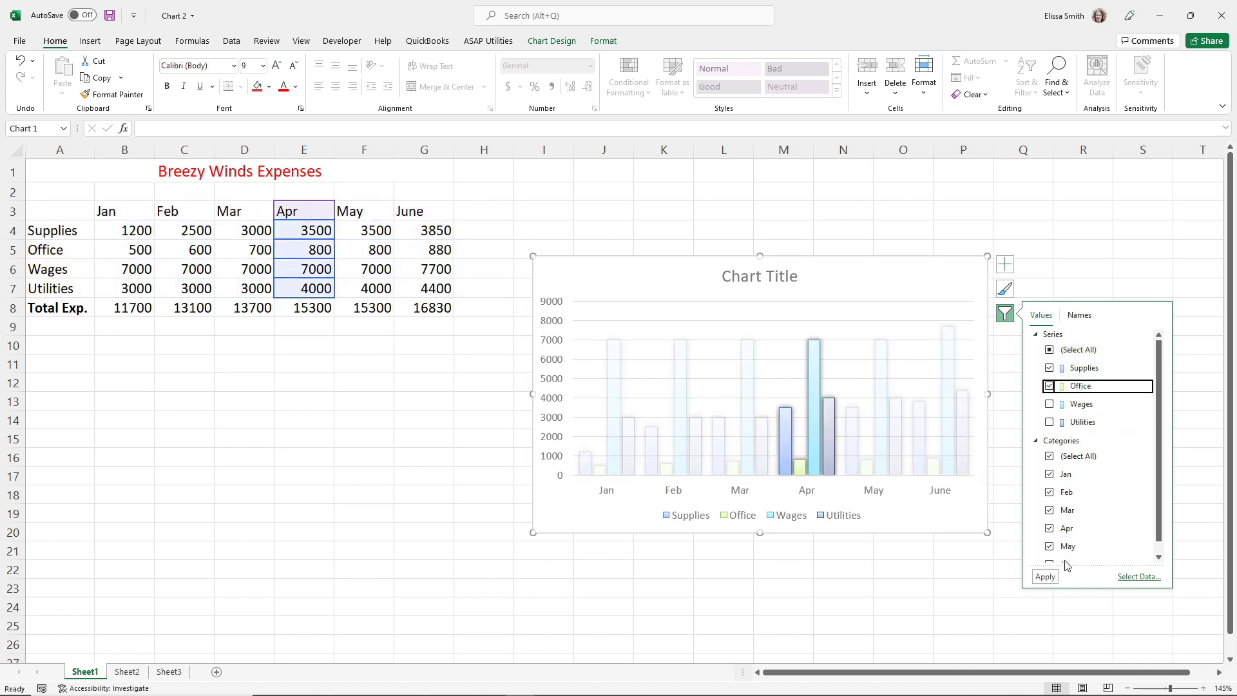
{"action": "left_click", "coordinate": [1046, 578]}
{"action": "left_click", "coordinate": [1005, 265]}
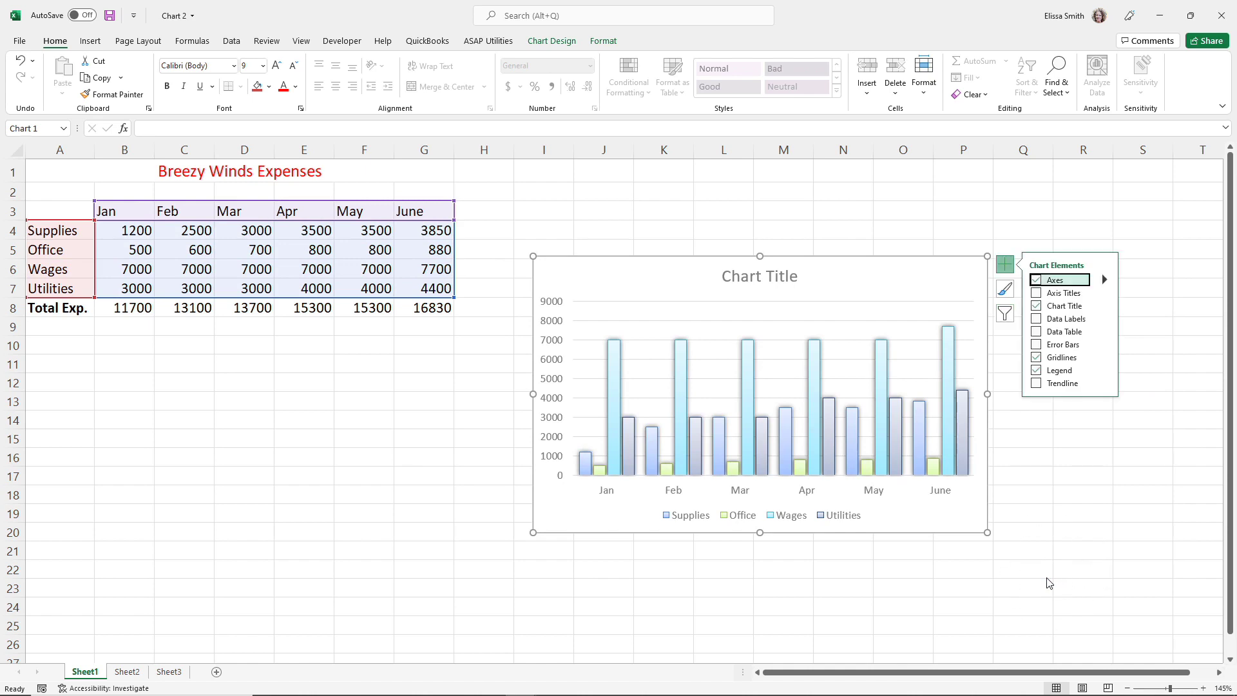
Step: Filter the column chart to show only the Supplies and Office series and apply the filter
{"action": "left_click", "coordinate": [1005, 314]}
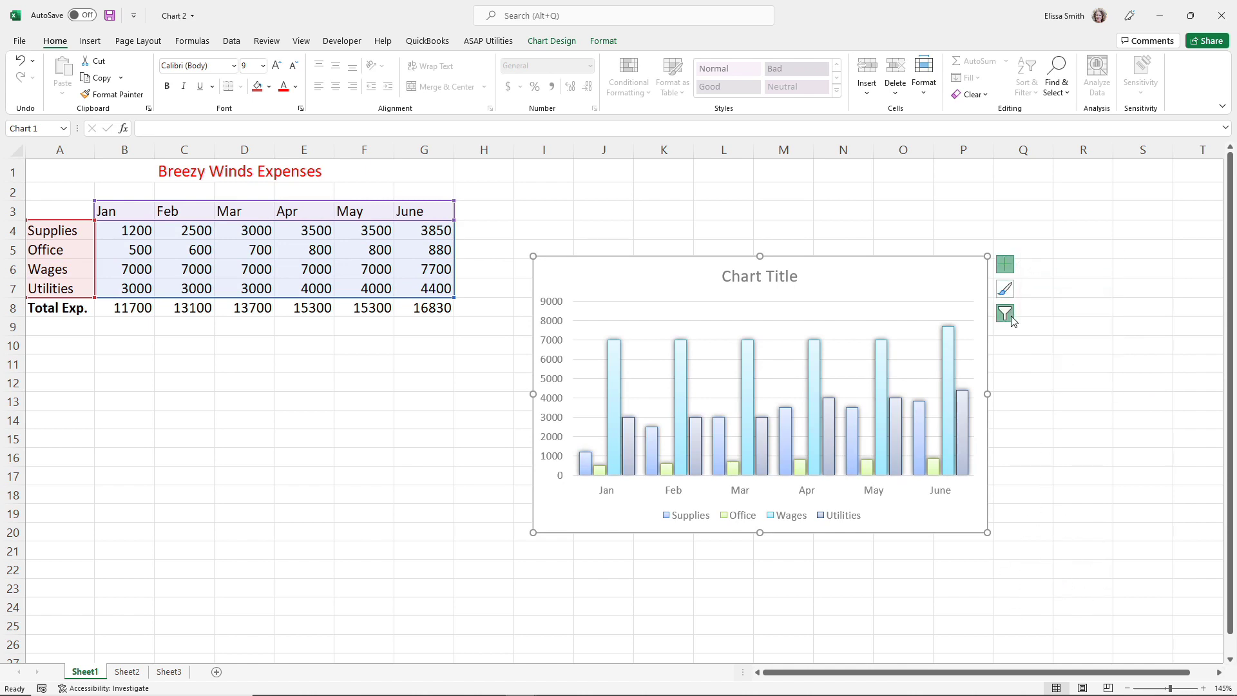
{"action": "left_click", "coordinate": [1050, 350]}
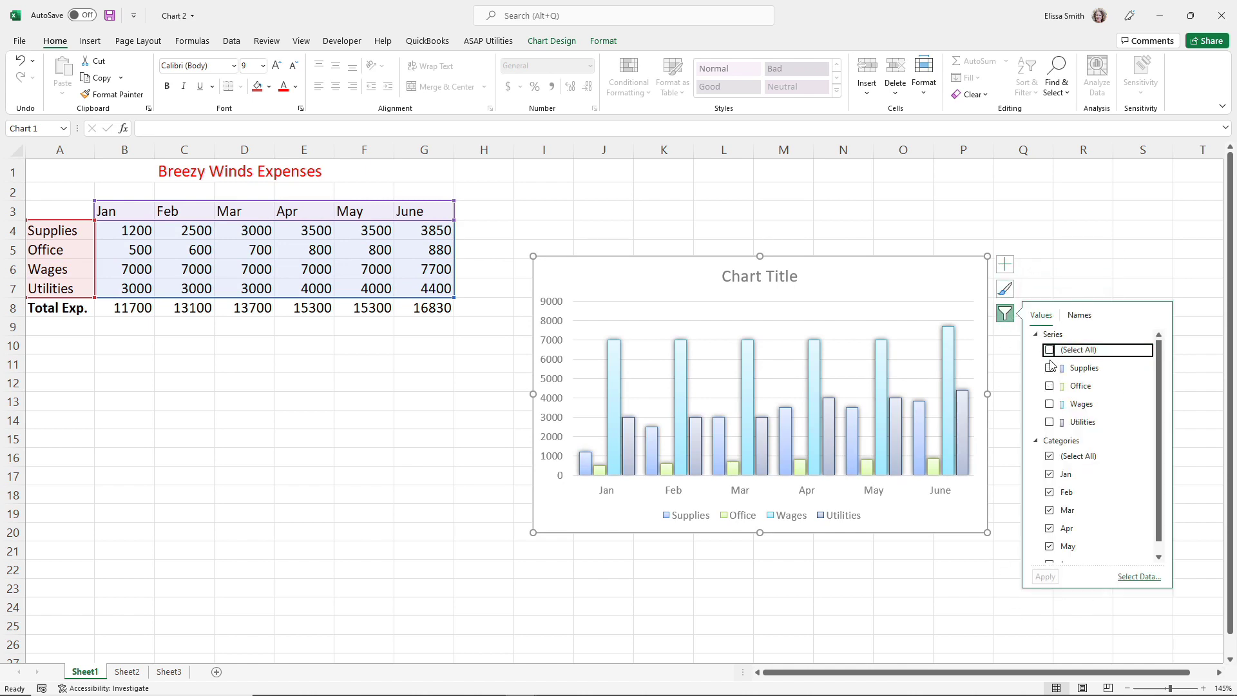
{"action": "left_click", "coordinate": [1050, 368]}
{"action": "left_click", "coordinate": [1050, 386]}
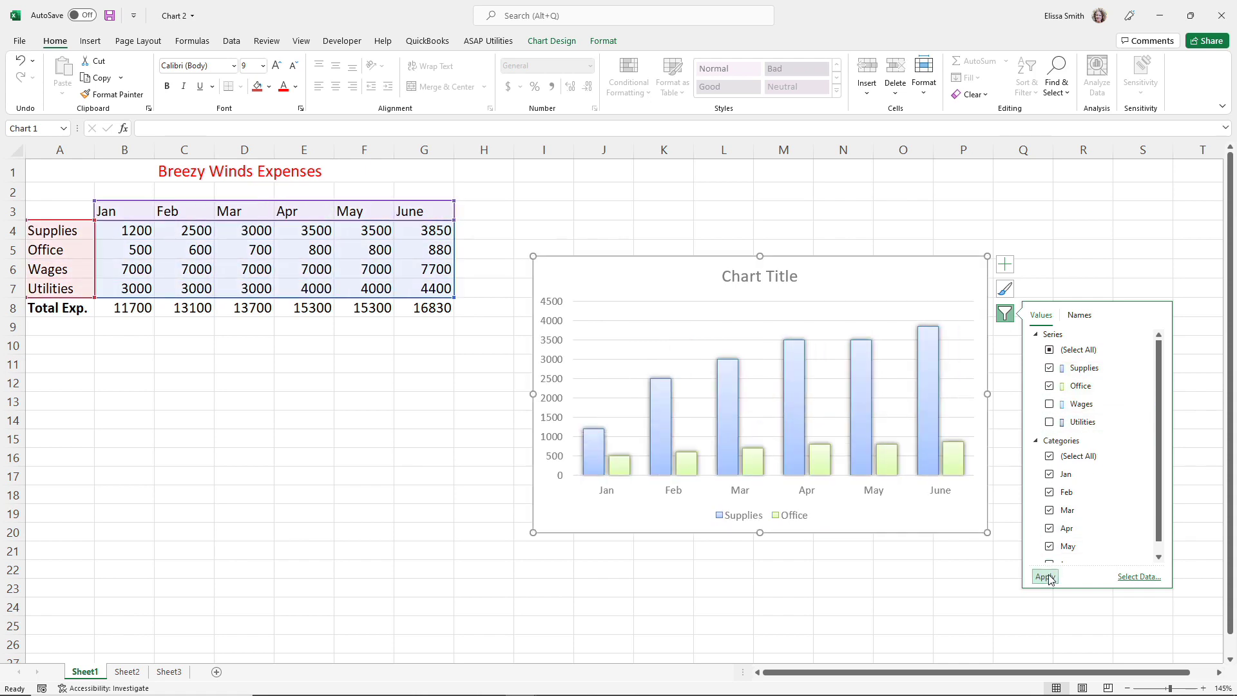
Step: Restore all series in the column chart's filter and apply it
{"action": "left_click", "coordinate": [1050, 350]}
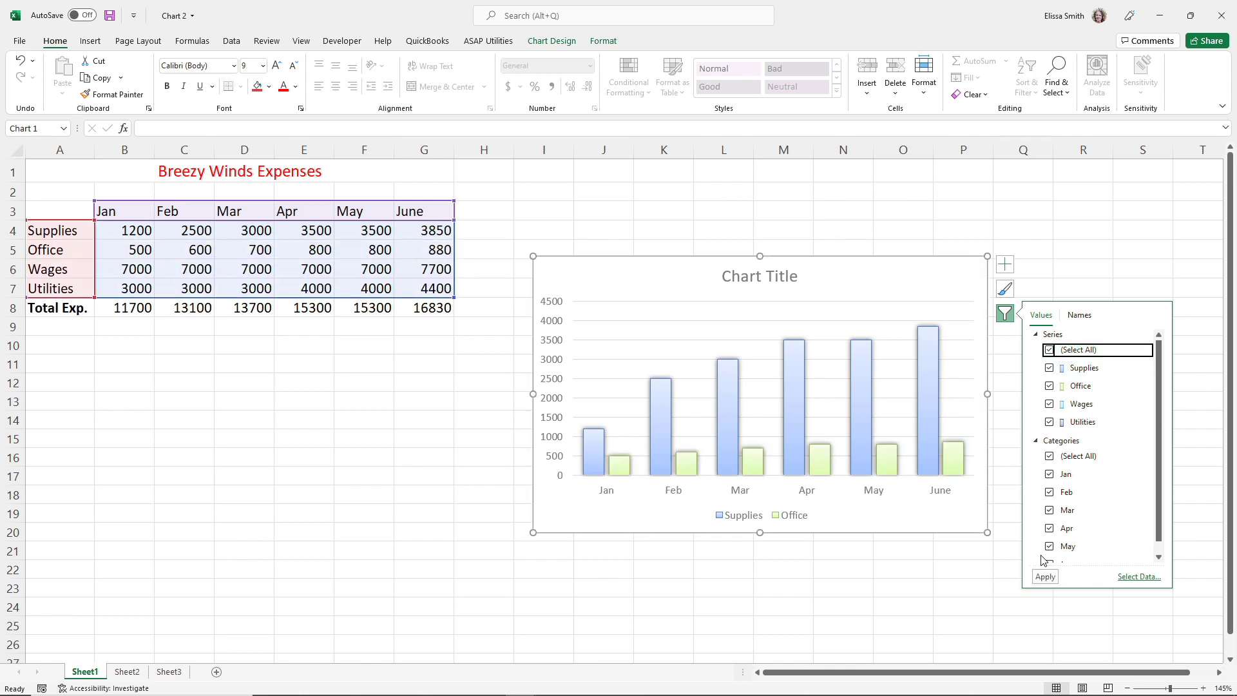
{"action": "left_click", "coordinate": [1045, 578]}
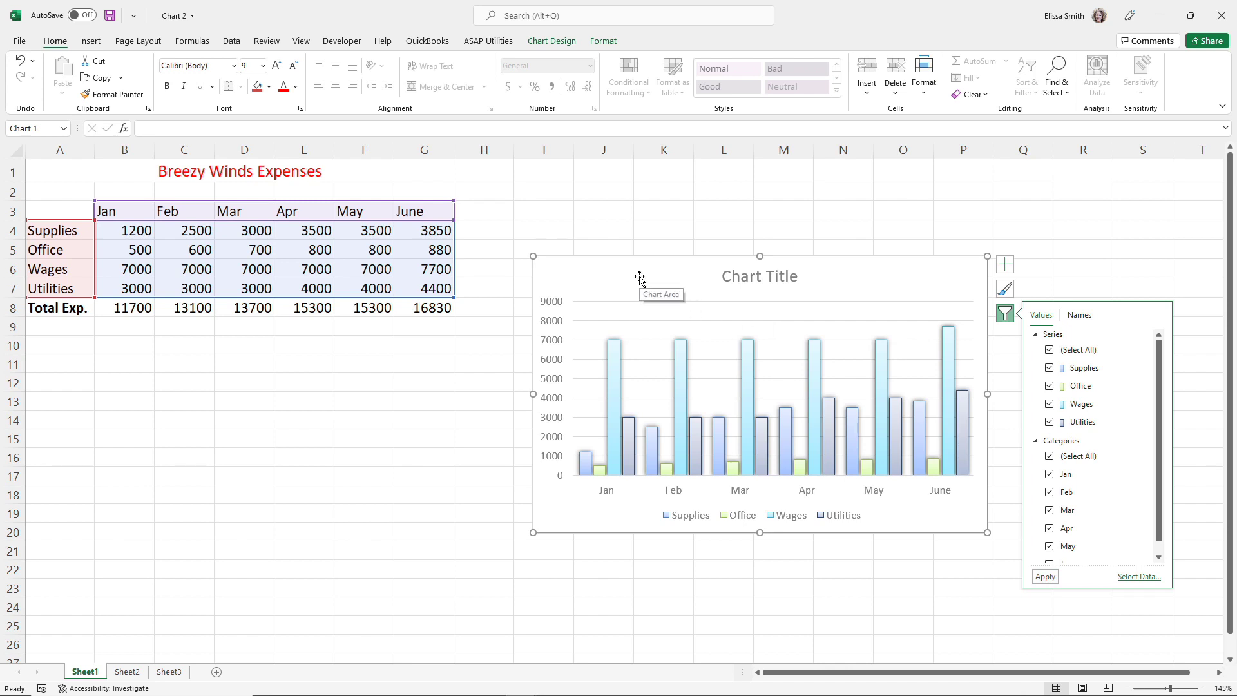
Step: Apply the chart style with solid gradient columns and a bold dark blue title to the expenses chart
{"action": "left_click", "coordinate": [547, 41]}
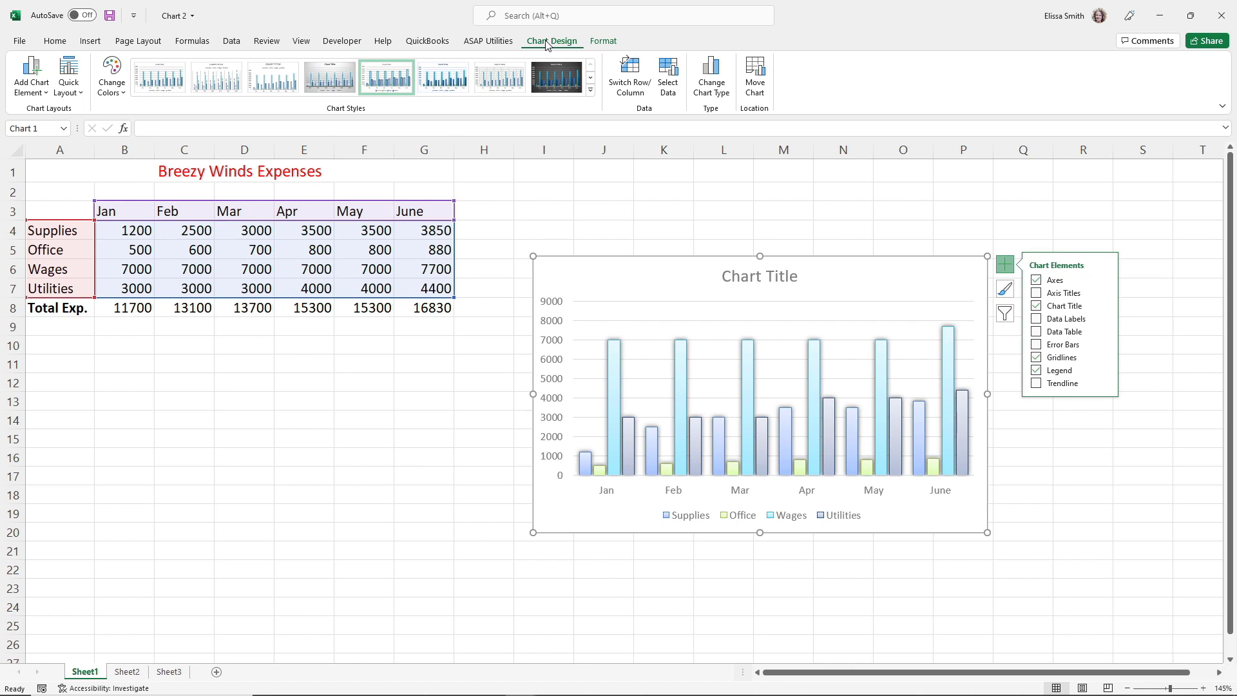
{"action": "left_click", "coordinate": [445, 93]}
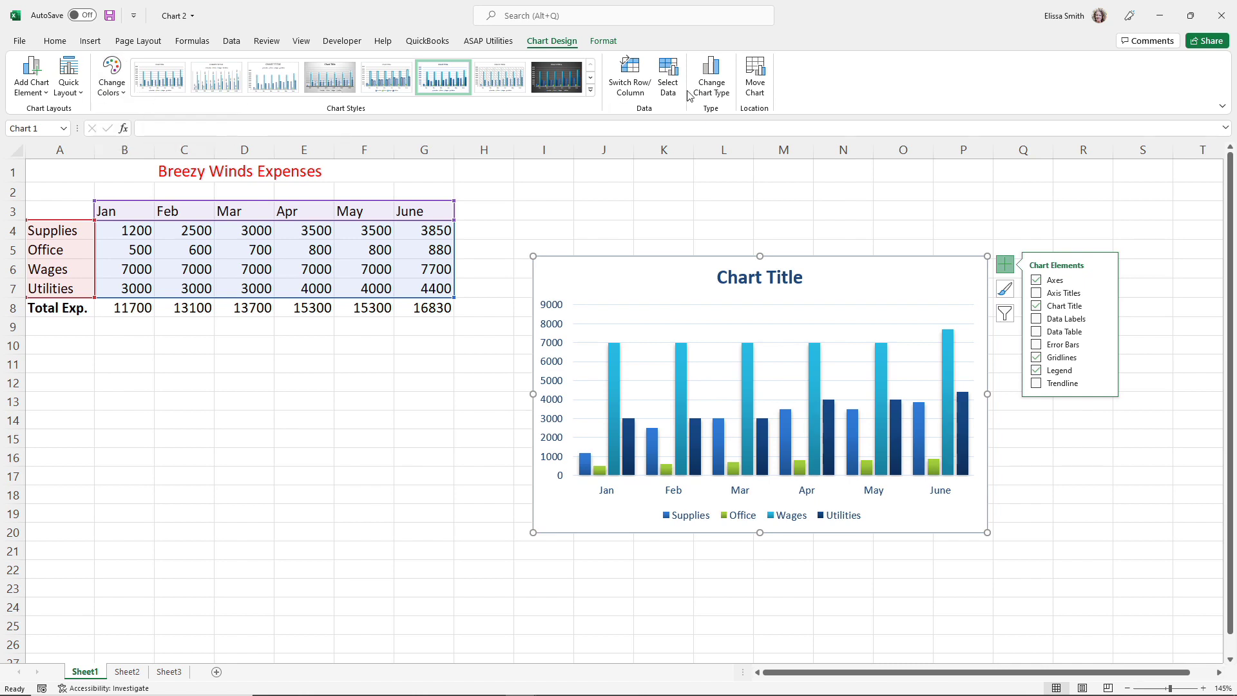
{"action": "key", "text": "ctrl"}
{"action": "key", "text": "ctrl"}
{"action": "key", "text": "ctrl"}
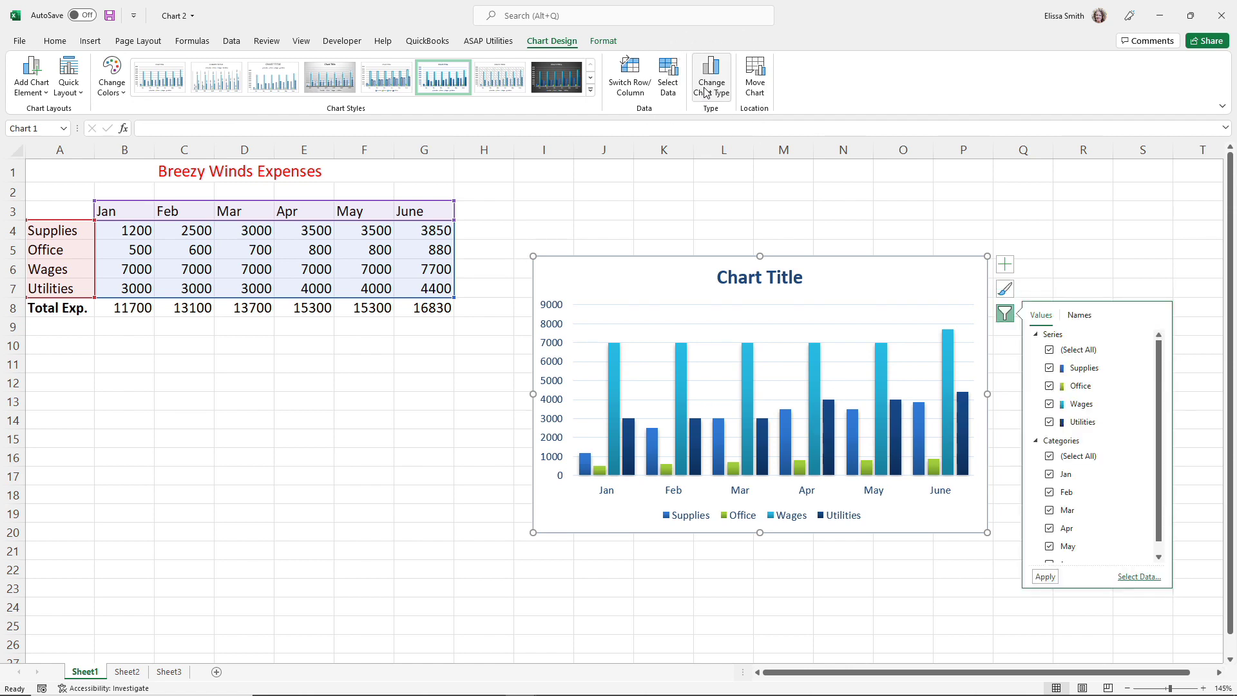
Step: Change the expenses chart to a Clustered Bar chart with the expense categories along the vertical axis
{"action": "left_click", "coordinate": [706, 92]}
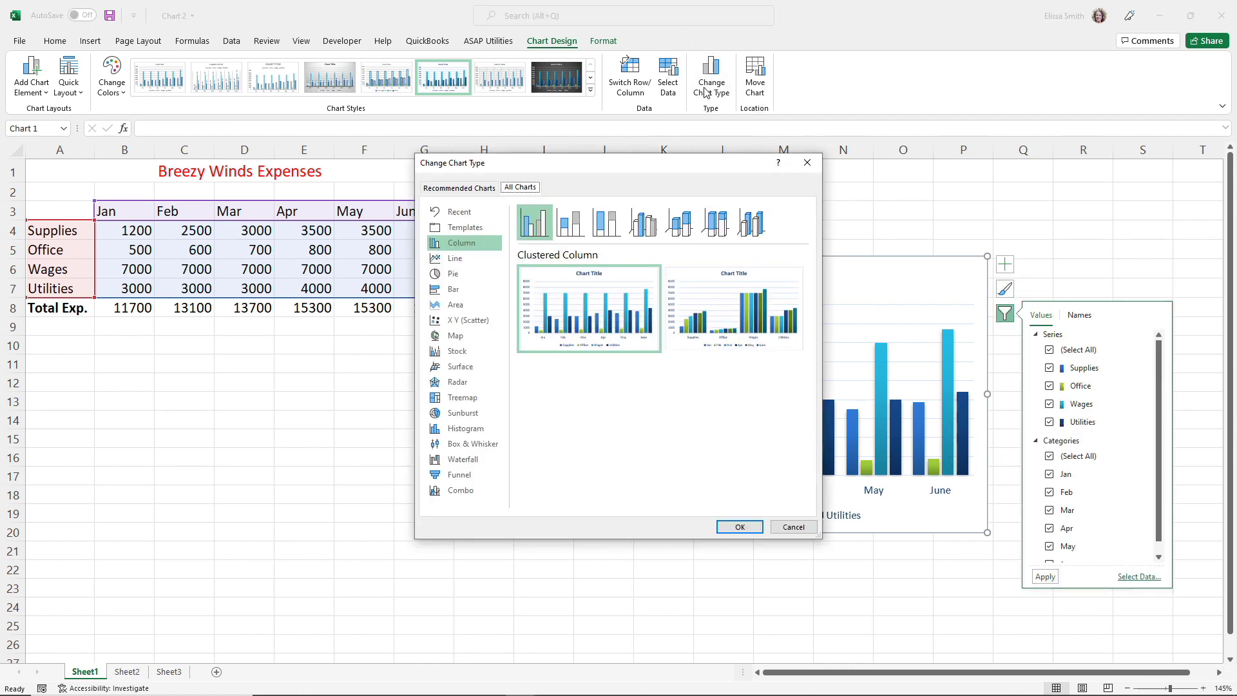
{"action": "left_click", "coordinate": [449, 290]}
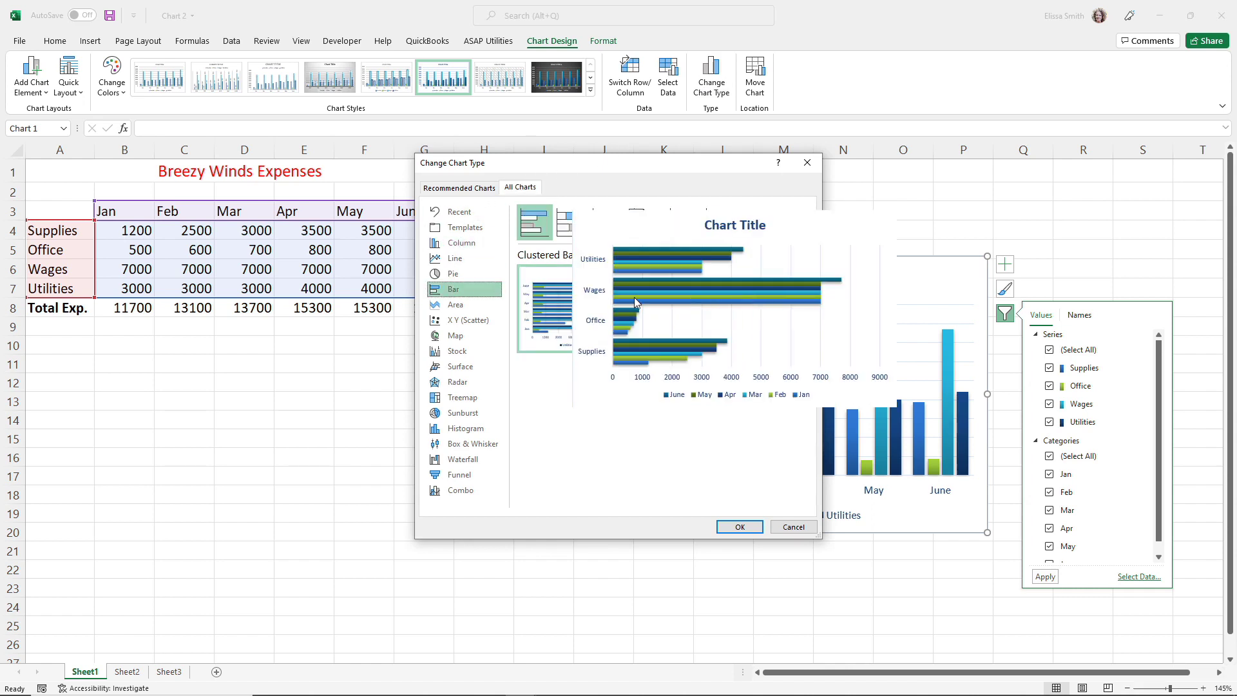
{"action": "mouse_move", "coordinate": [754, 305]}
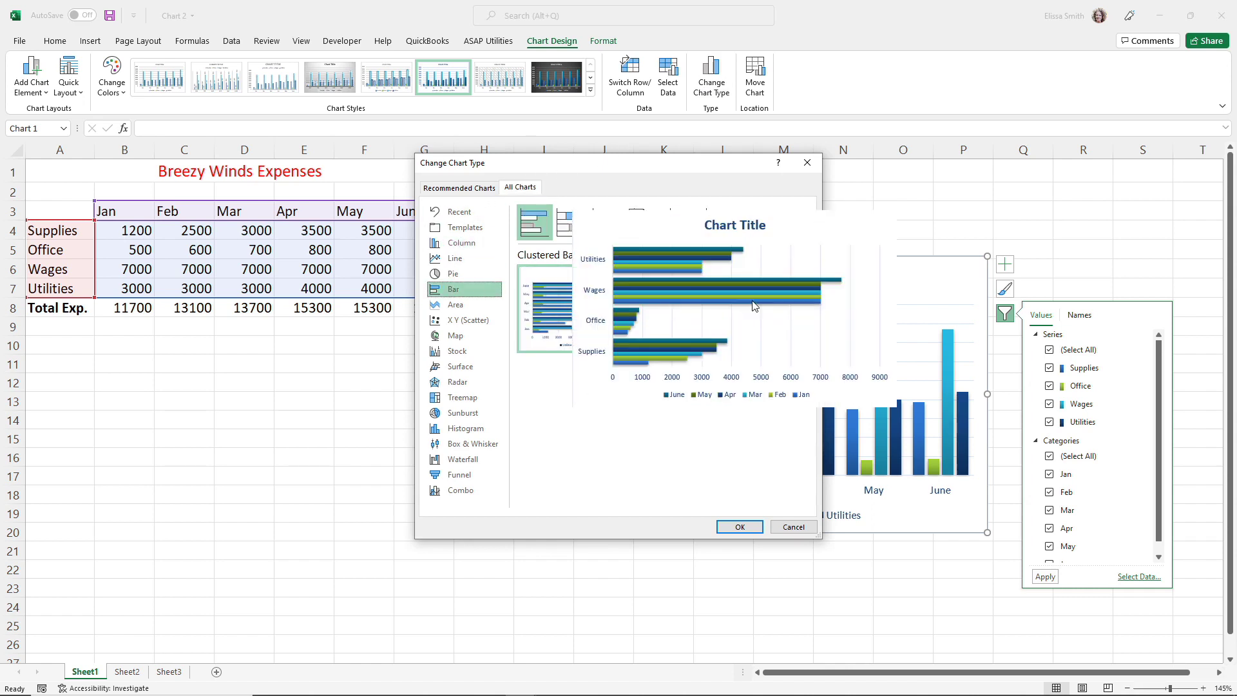
{"action": "left_click", "coordinate": [743, 528]}
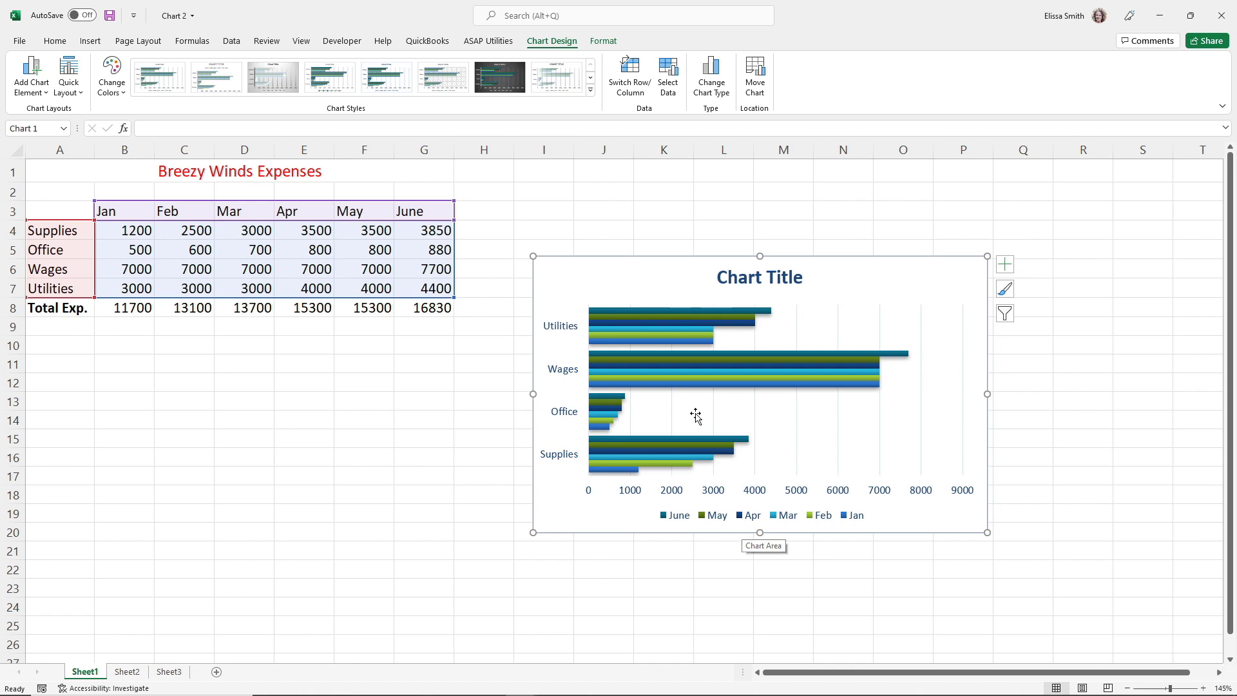
Step: Move the bar chart to a new sheet named Chart1
{"action": "right_click", "coordinate": [604, 275]}
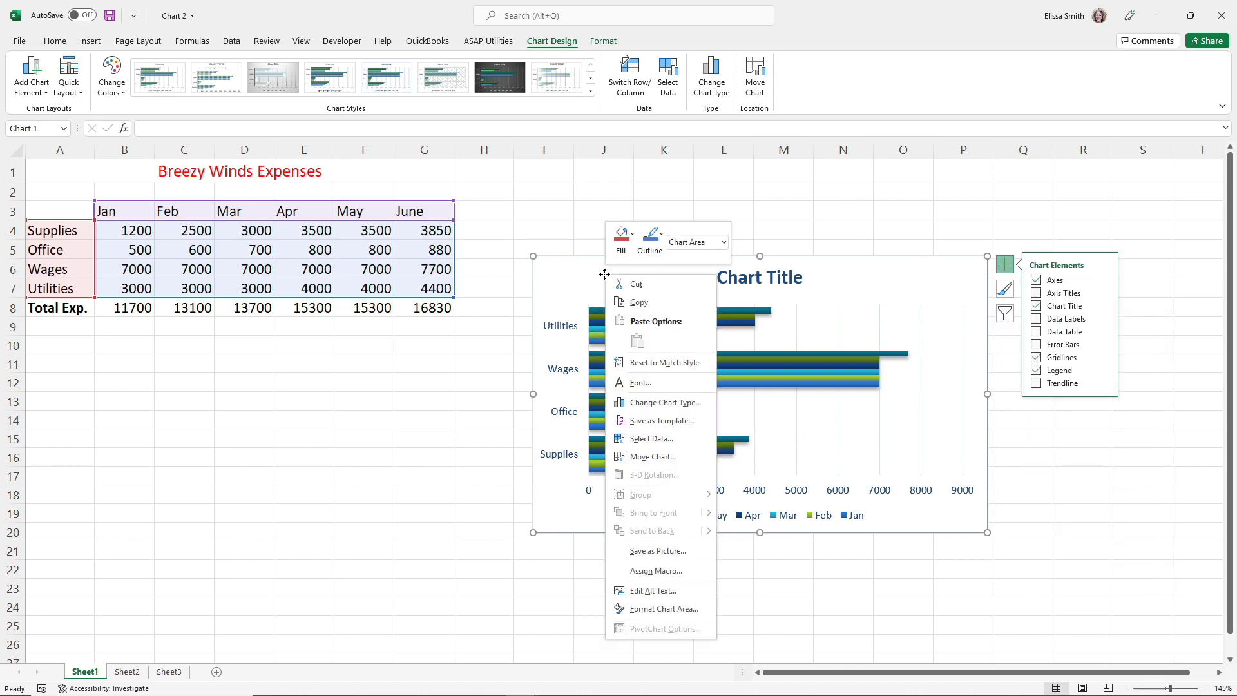
{"action": "left_click", "coordinate": [653, 457]}
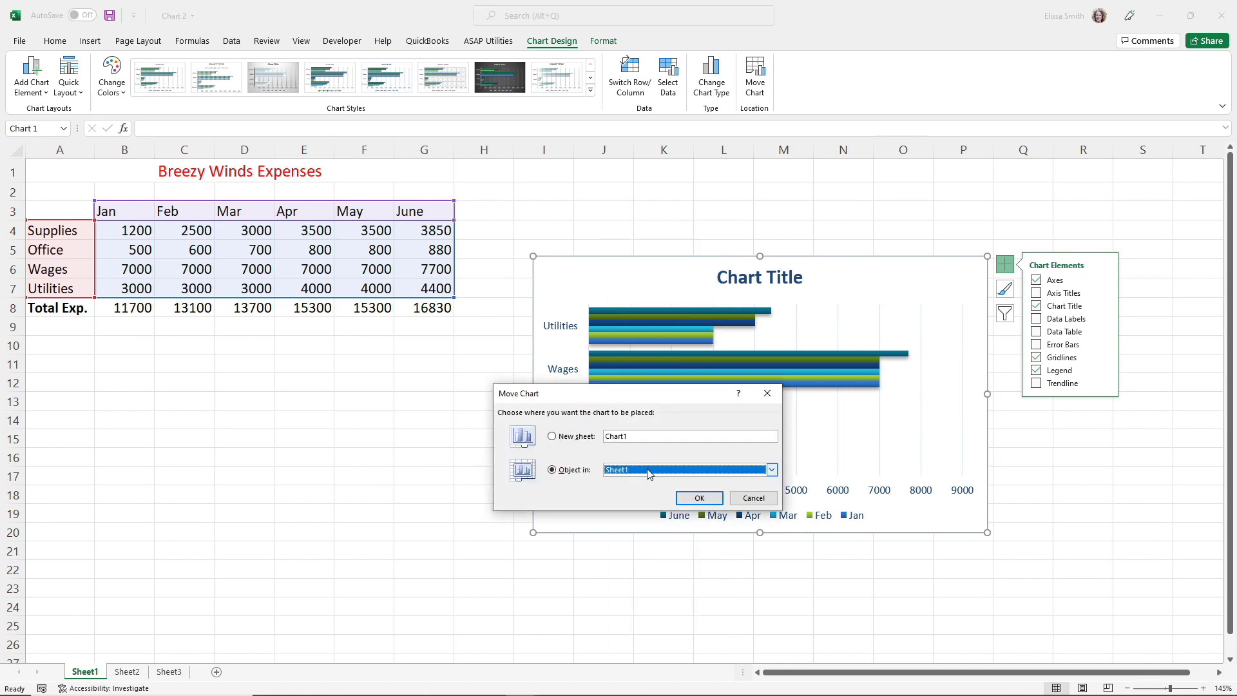
{"action": "left_click", "coordinate": [555, 437]}
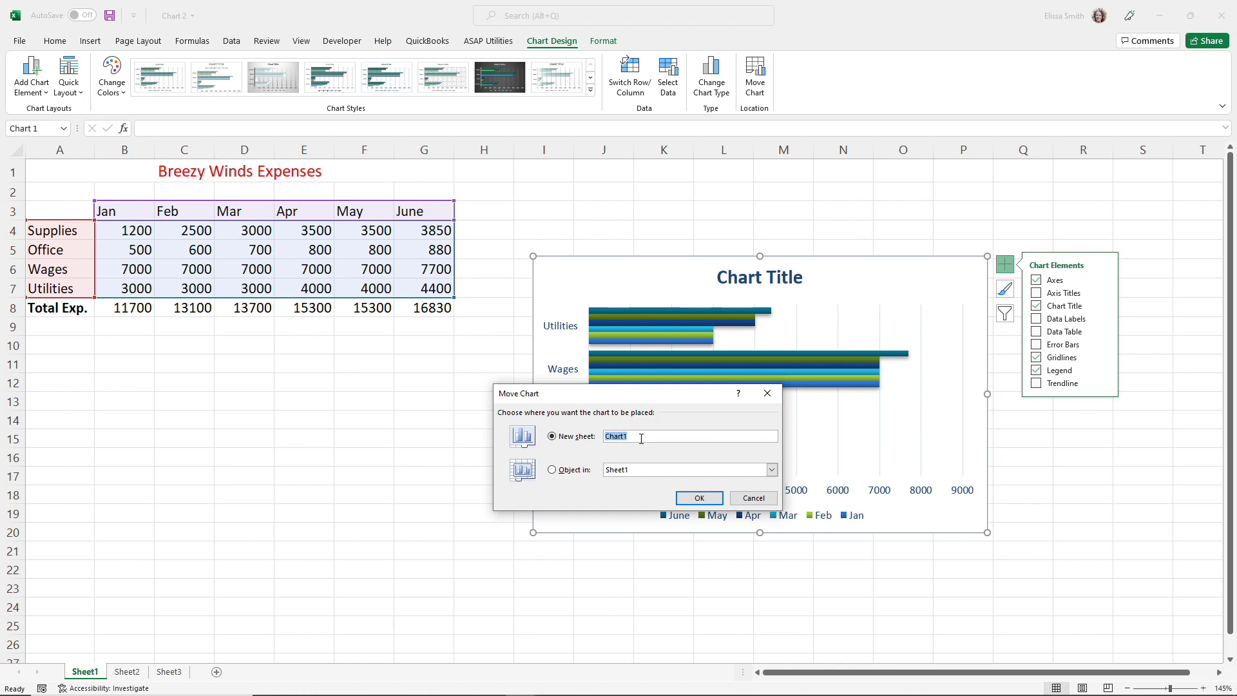
{"action": "left_click", "coordinate": [689, 500]}
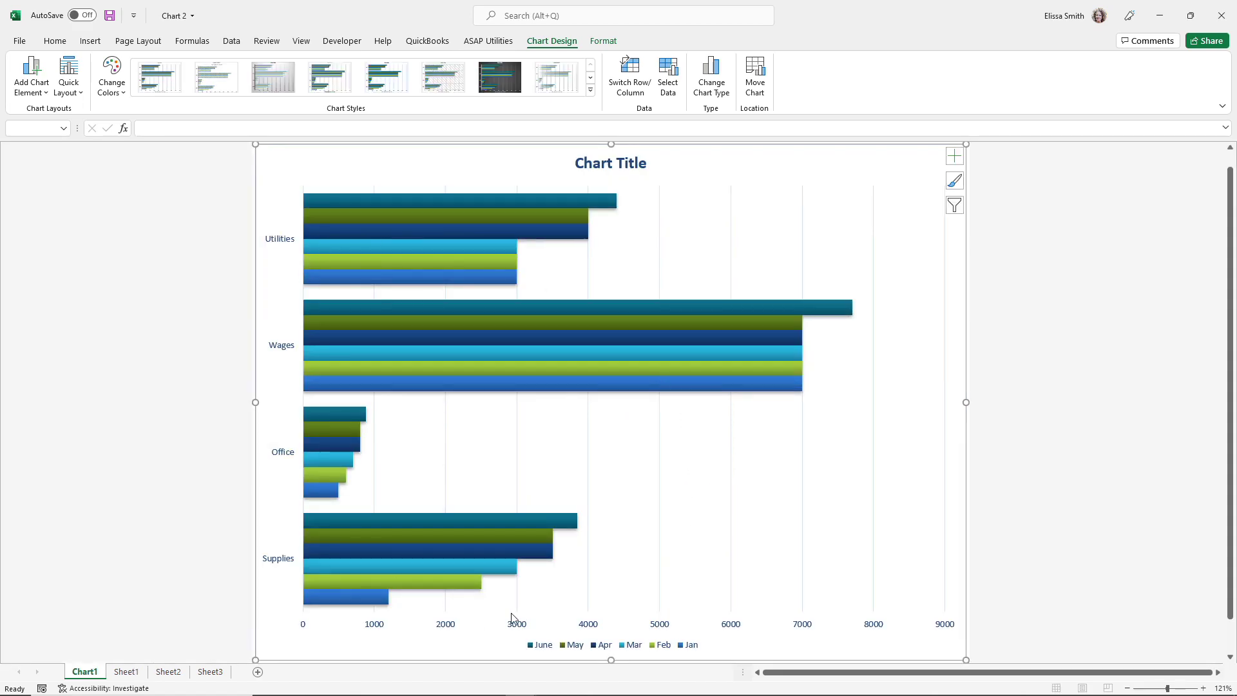
Step: On Sheet1, set the January wages in cell B6 to 8000
{"action": "left_click", "coordinate": [127, 674]}
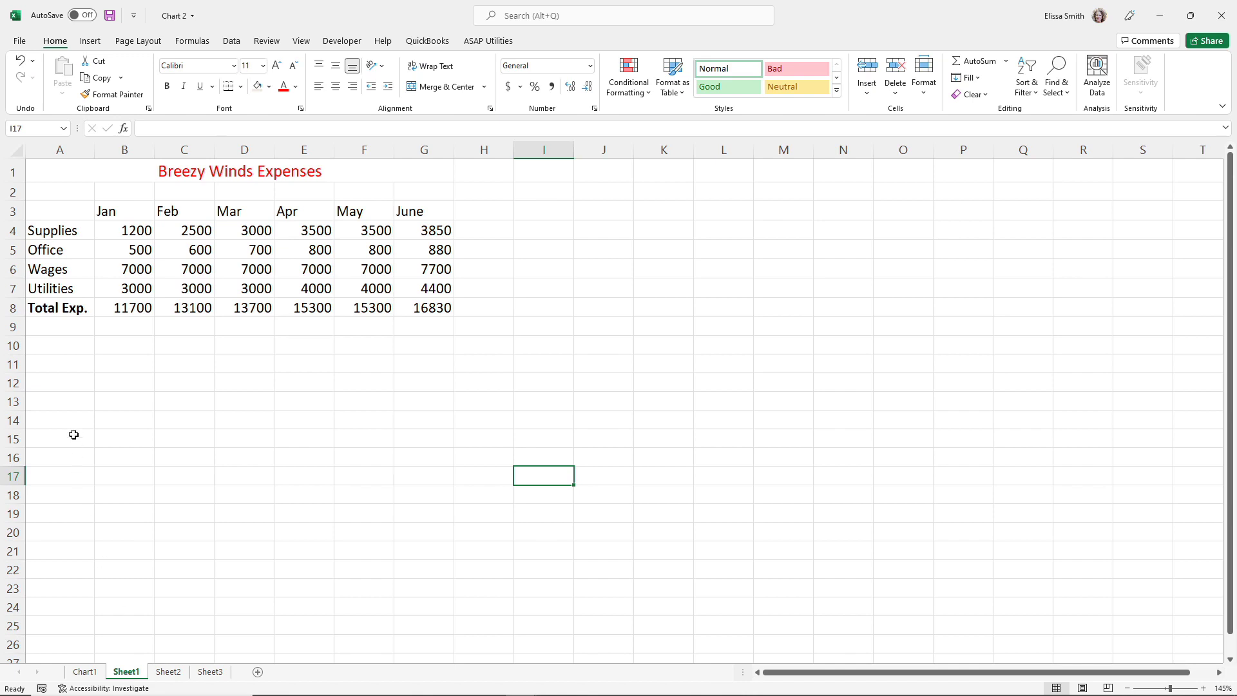
{"action": "left_click", "coordinate": [129, 266]}
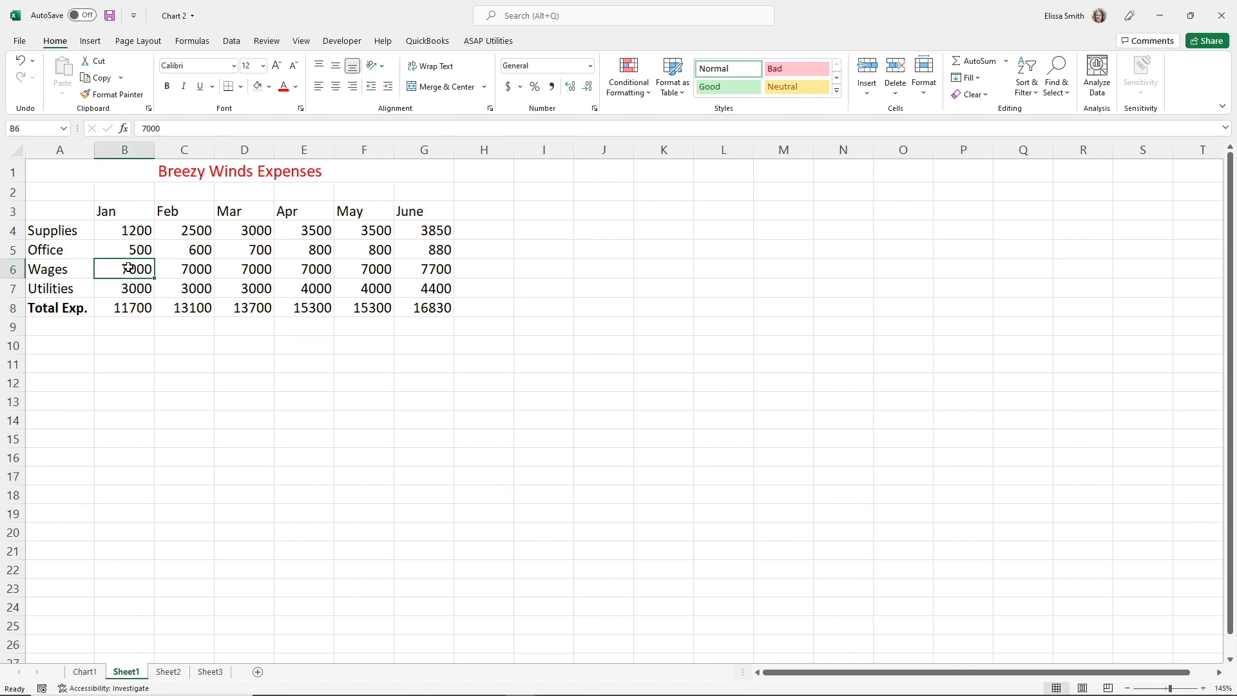
{"action": "type", "text": "80090"}
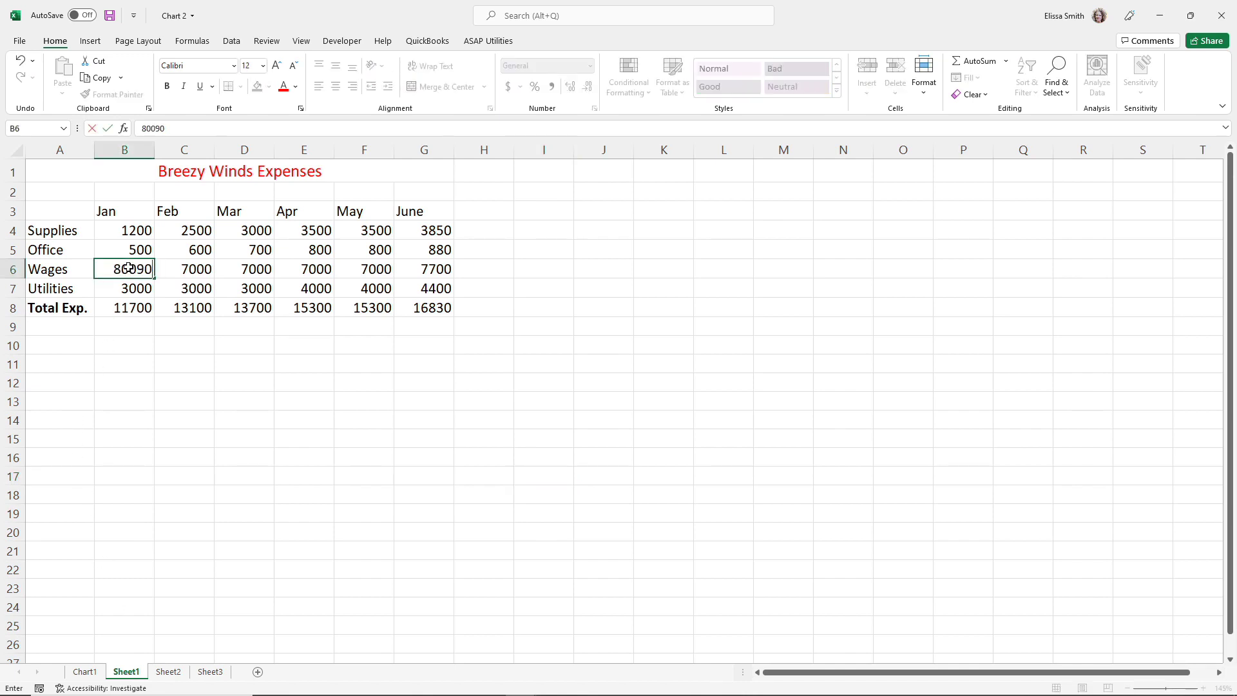
{"action": "key", "text": "BackSpace"}
{"action": "key", "text": "BackSpace"}
{"action": "type", "text": "0"}
Step: Set the February wages in cell C6 to 9000 and return to the Chart1 sheet
{"action": "left_click", "coordinate": [180, 264]}
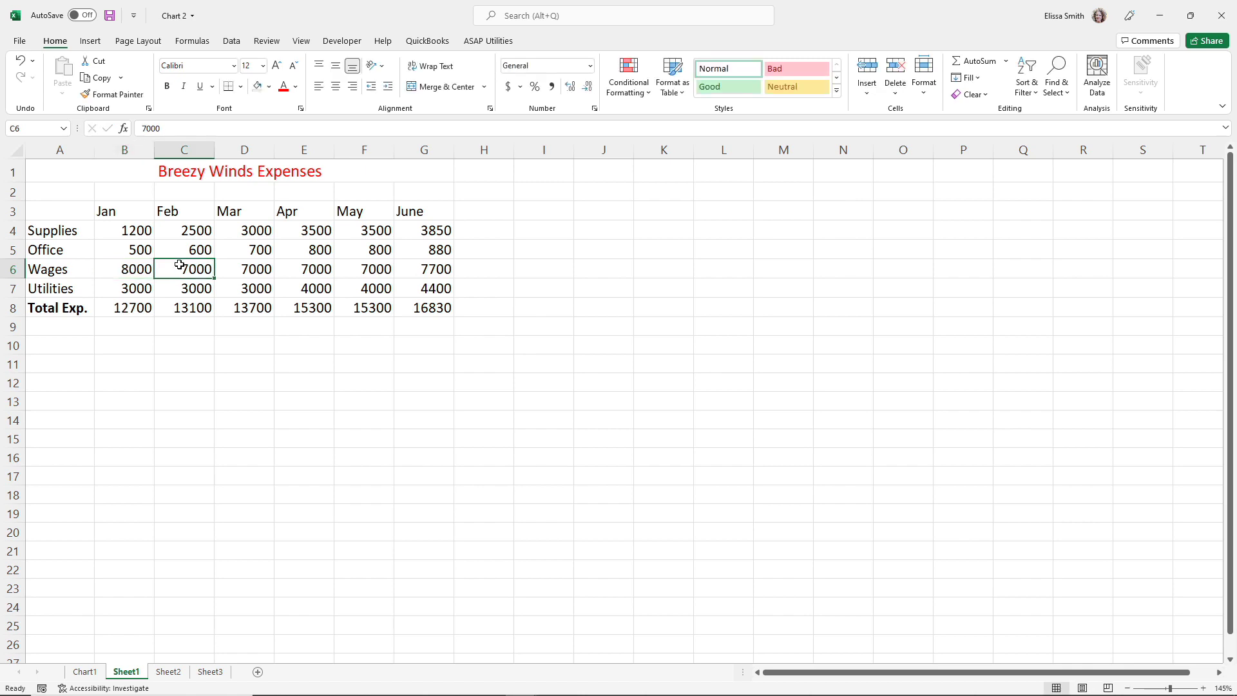
{"action": "type", "text": "9000"}
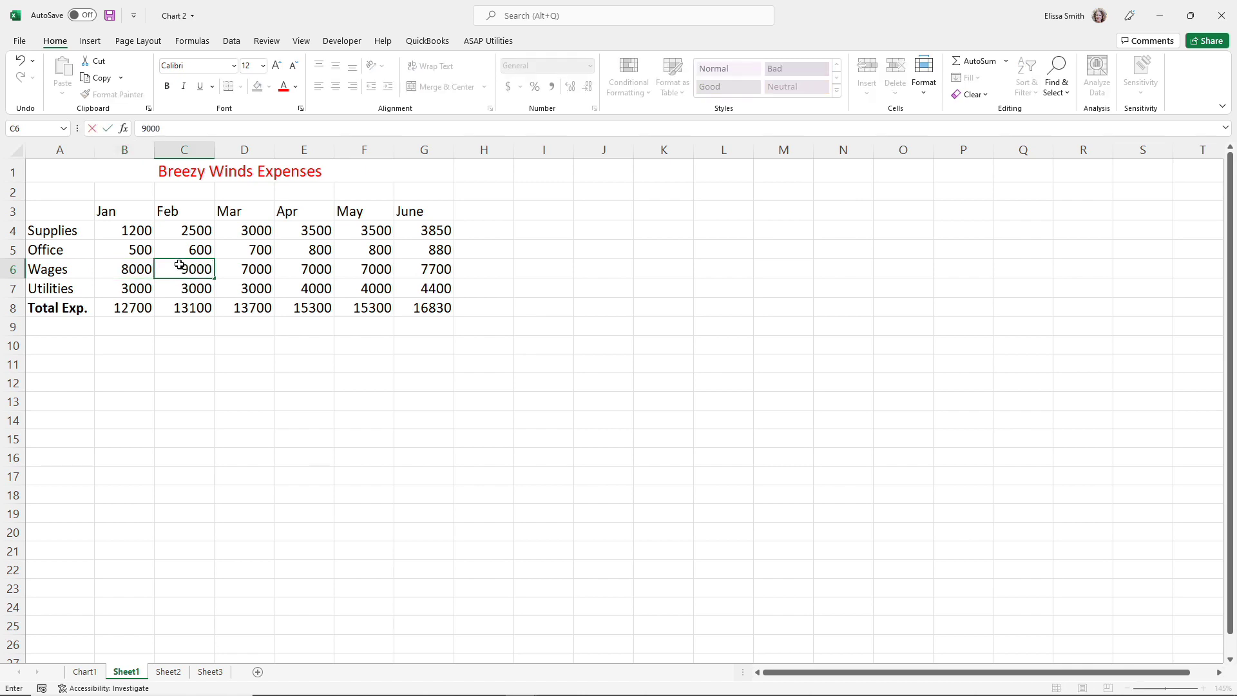
{"action": "key", "text": "Return"}
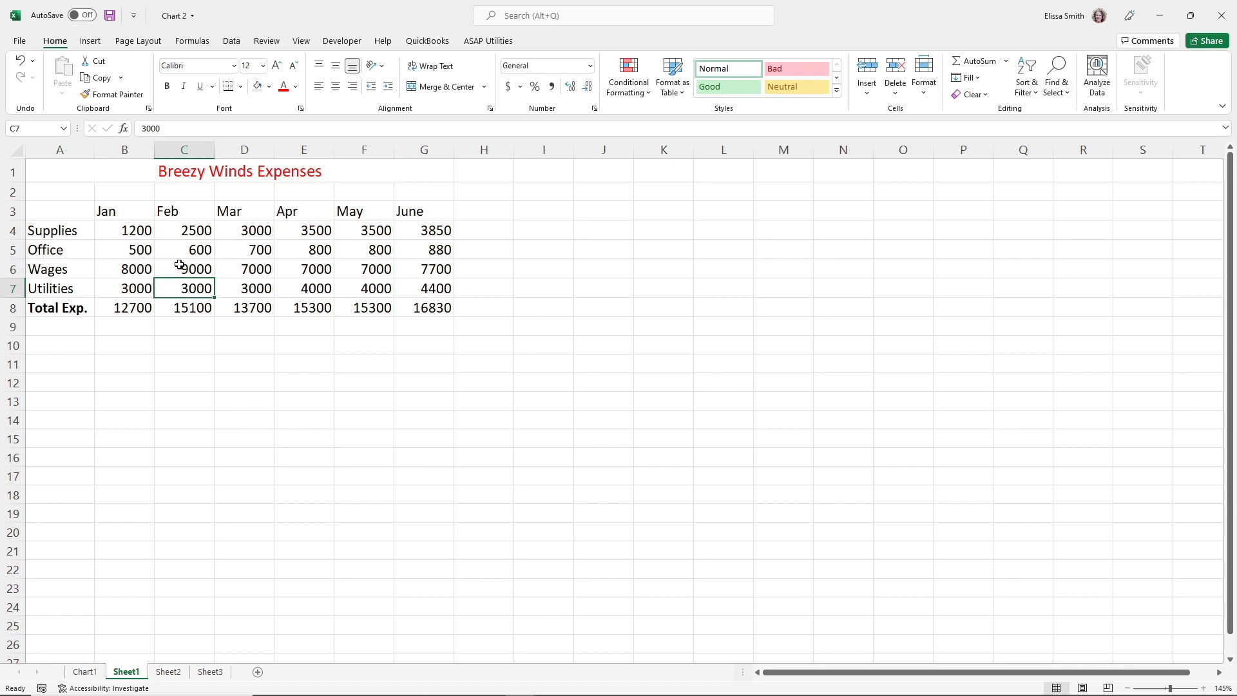
{"action": "left_click", "coordinate": [84, 673]}
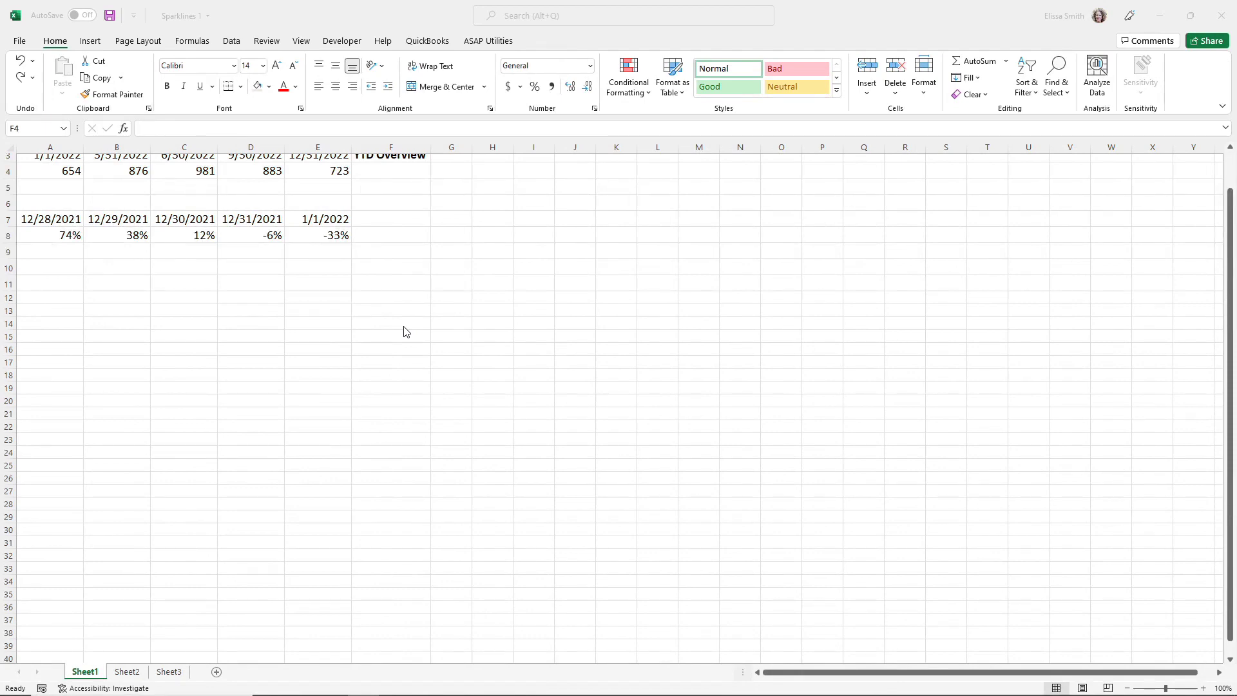
Step: In the Sparklines 1 workbook, insert a line sparkline in cell F4 from the data range A4:E4
{"action": "scroll", "coordinate": [406, 332], "scroll_direction": "up", "scroll_amount": 1}
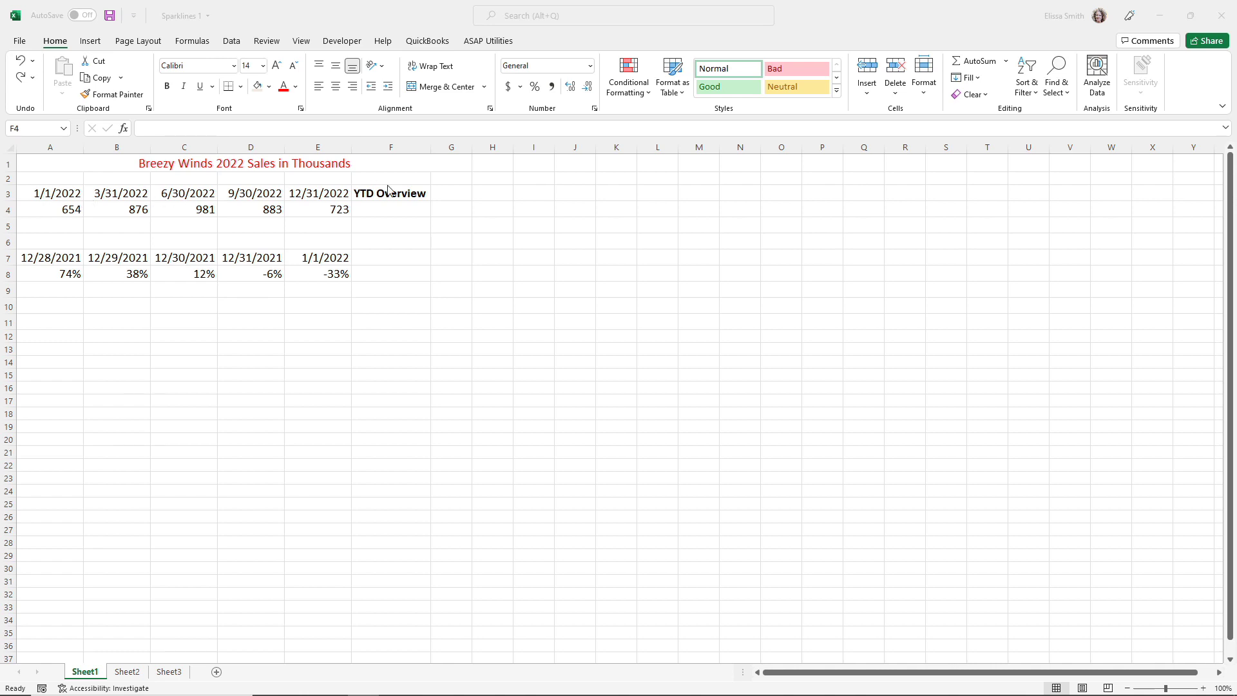
{"action": "left_click", "coordinate": [359, 210]}
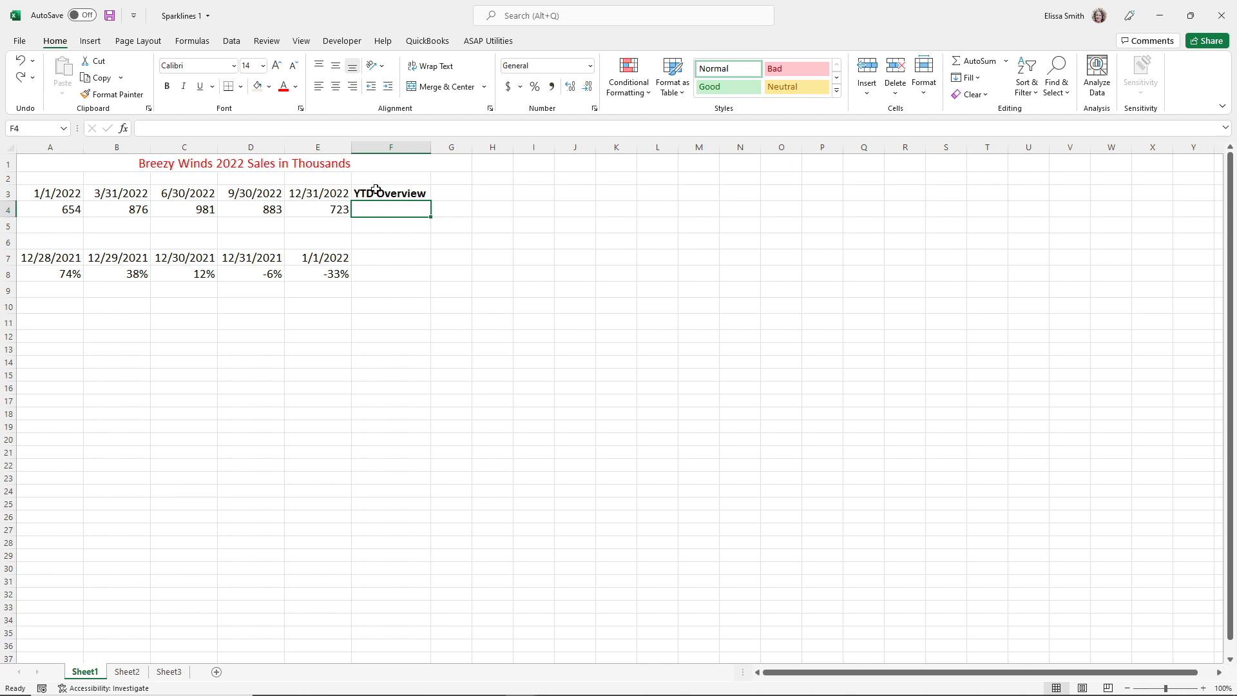
{"action": "left_click", "coordinate": [94, 42]}
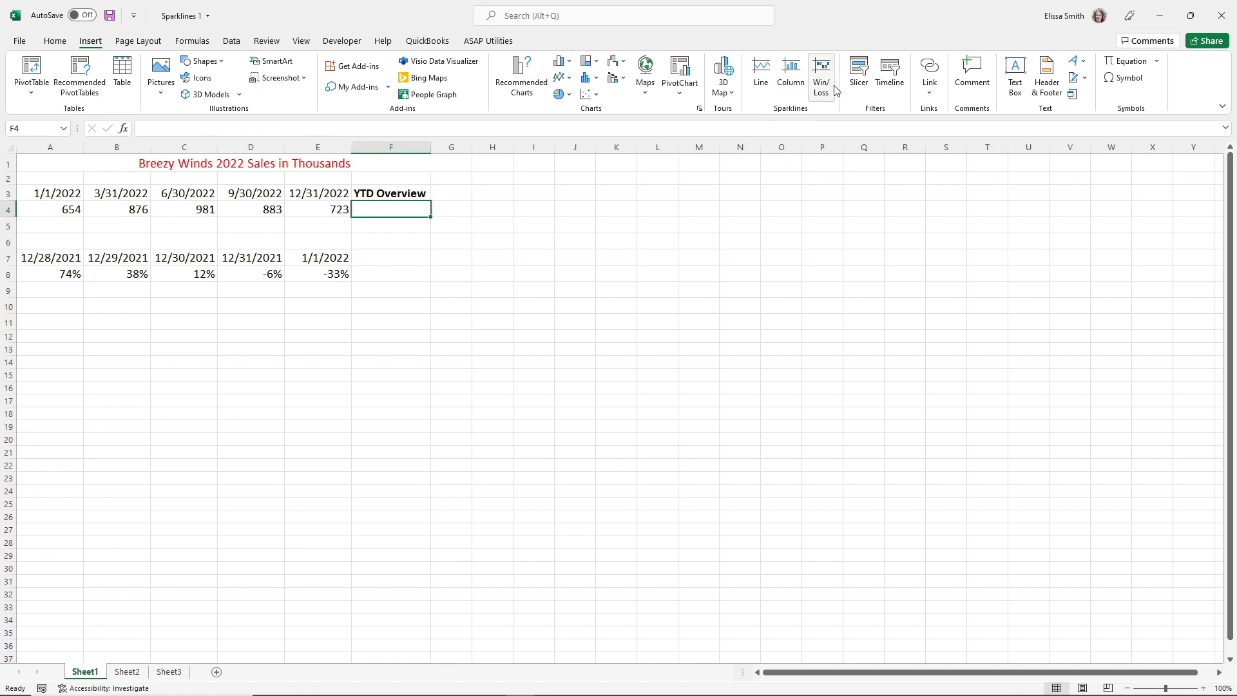
{"action": "left_click", "coordinate": [756, 86]}
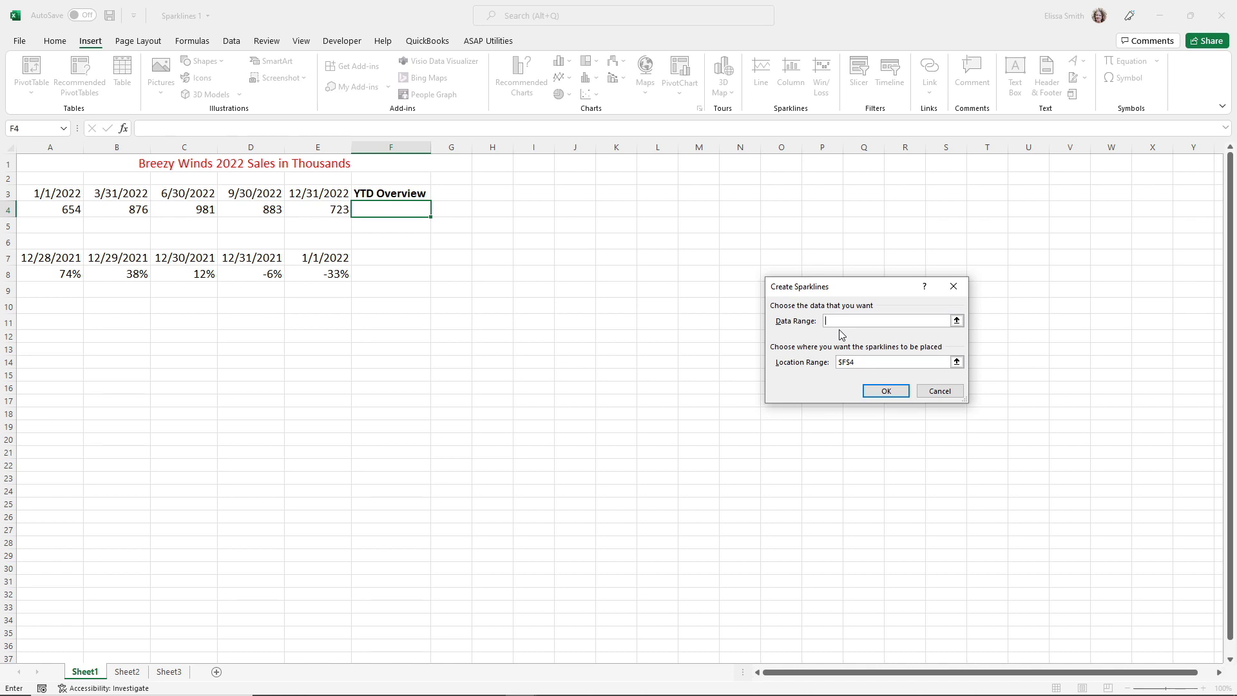
{"action": "left_click_drag", "start_coordinate": [50, 210], "coordinate": [309, 210]}
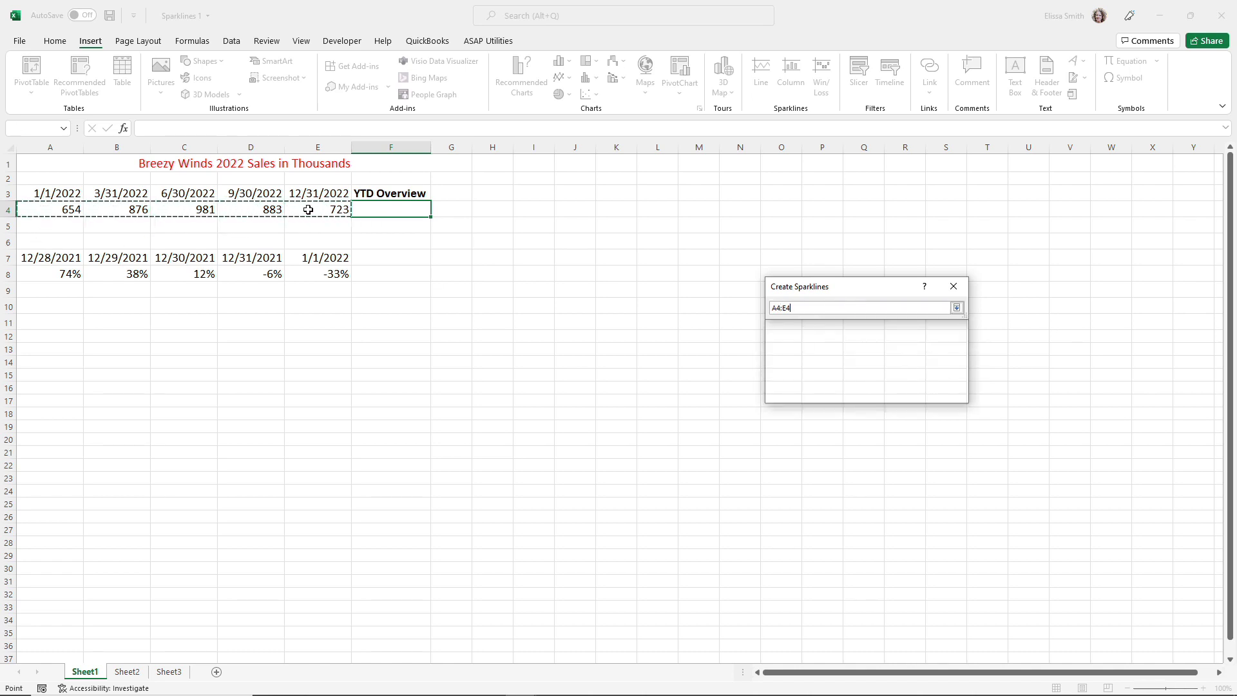
{"action": "left_click", "coordinate": [886, 391]}
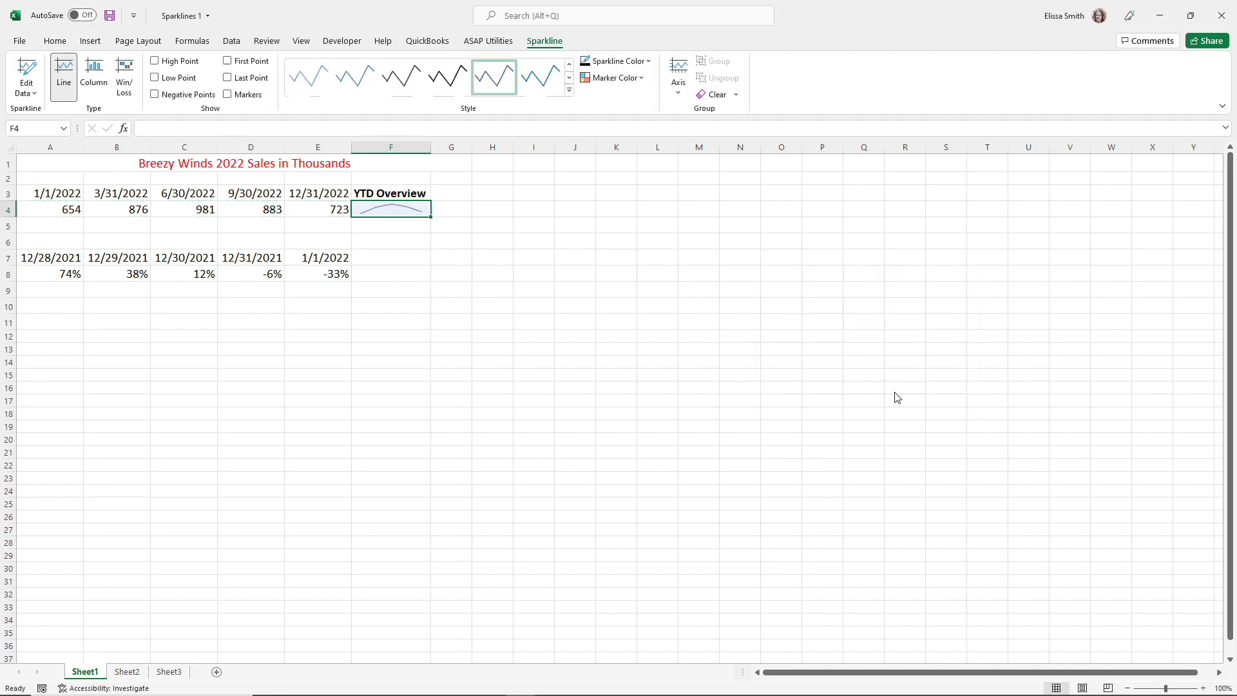
{"action": "left_click", "coordinate": [502, 255]}
Step: Apply a light aqua style from the full sparkline style gallery to the YTD Overview sparkline in F4
{"action": "scroll", "coordinate": [503, 255], "scroll_direction": "up", "scroll_amount": 2}
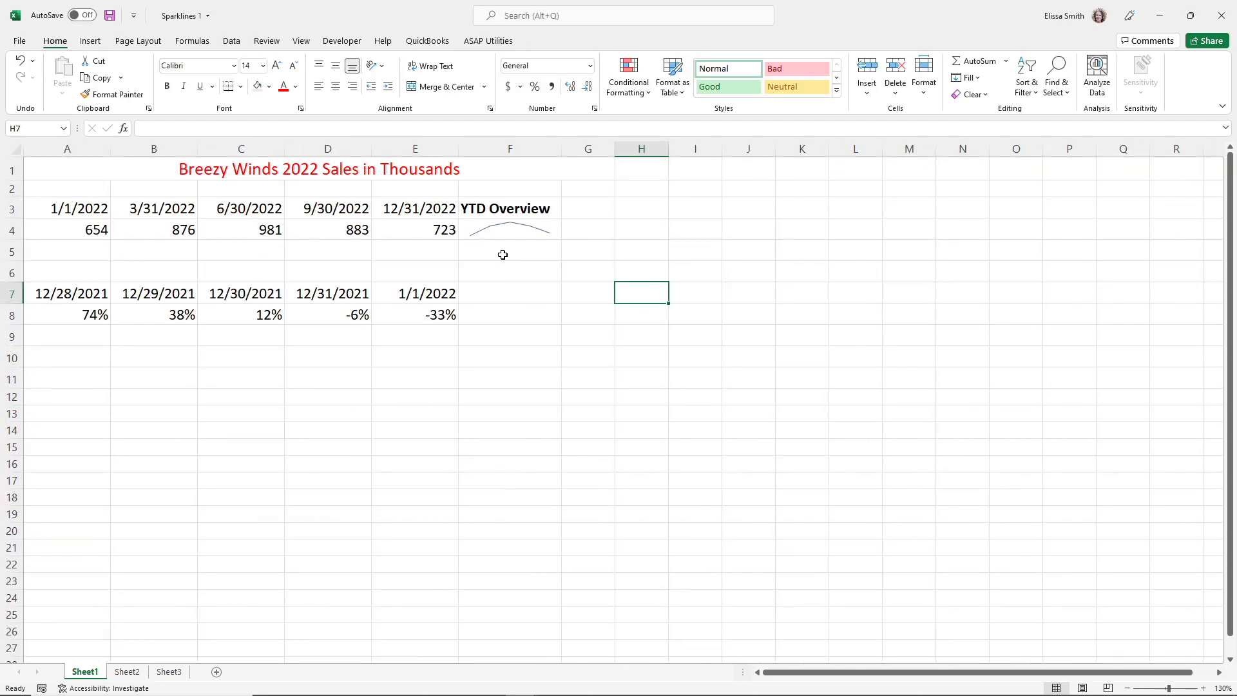
{"action": "left_click", "coordinate": [547, 238]}
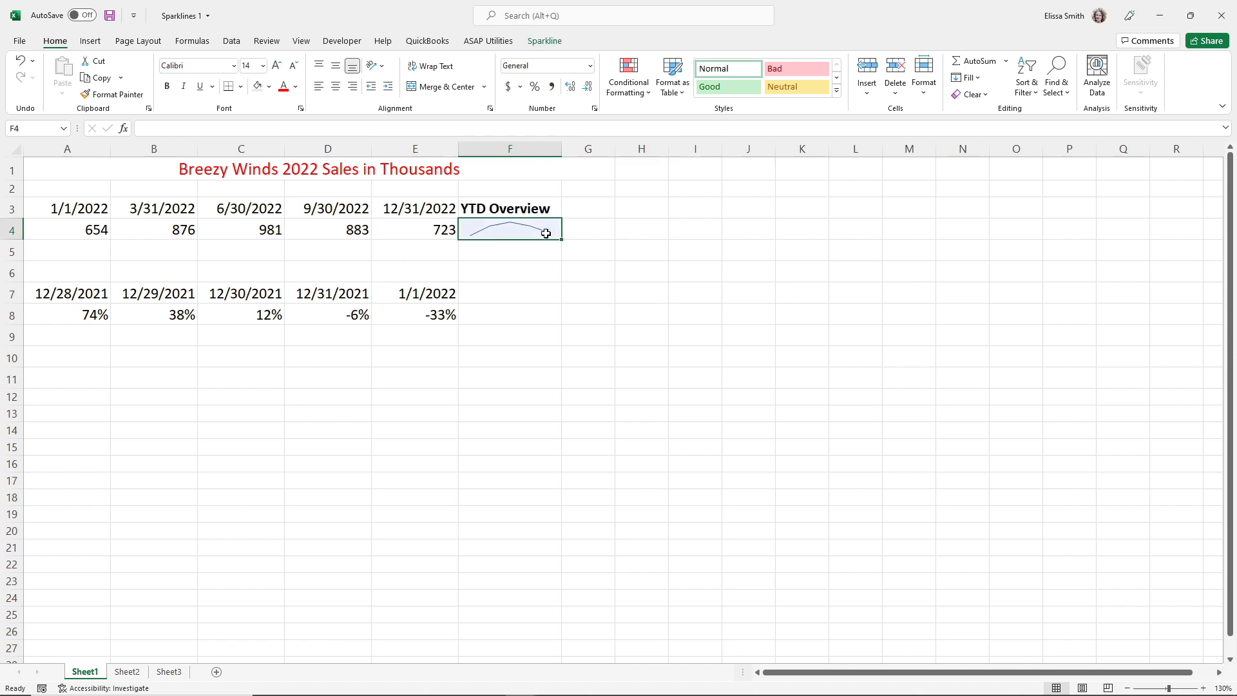
{"action": "left_click", "coordinate": [542, 45]}
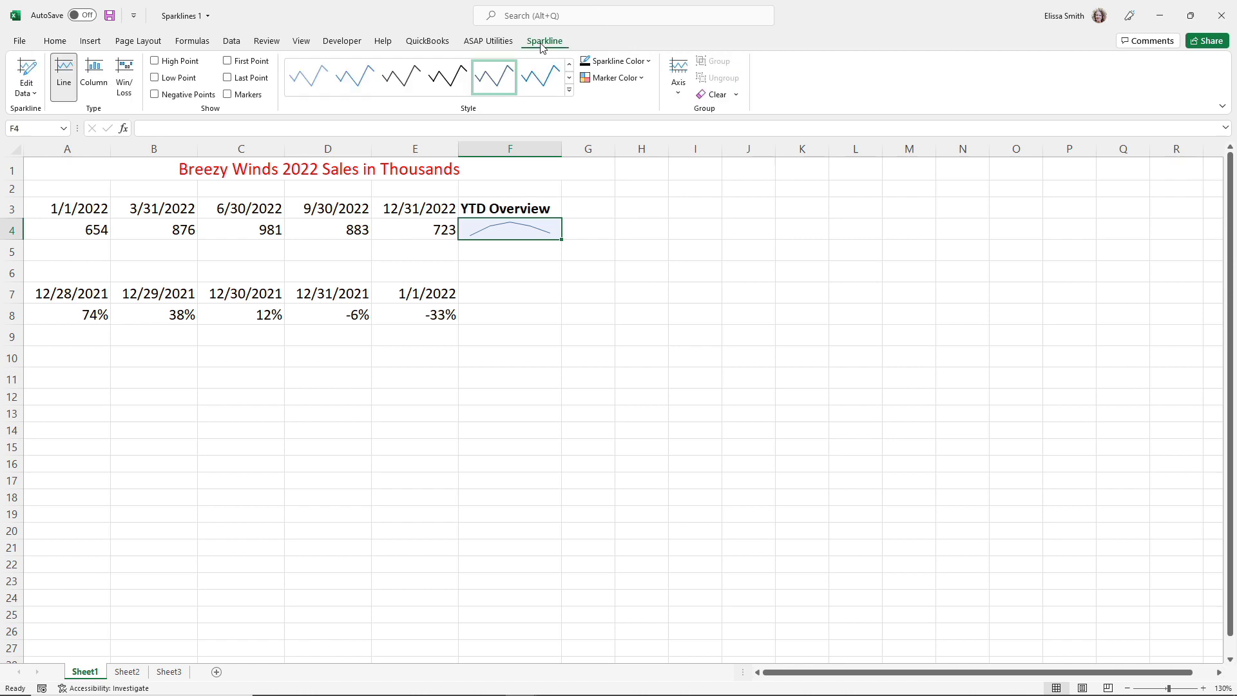
{"action": "left_click", "coordinate": [543, 82]}
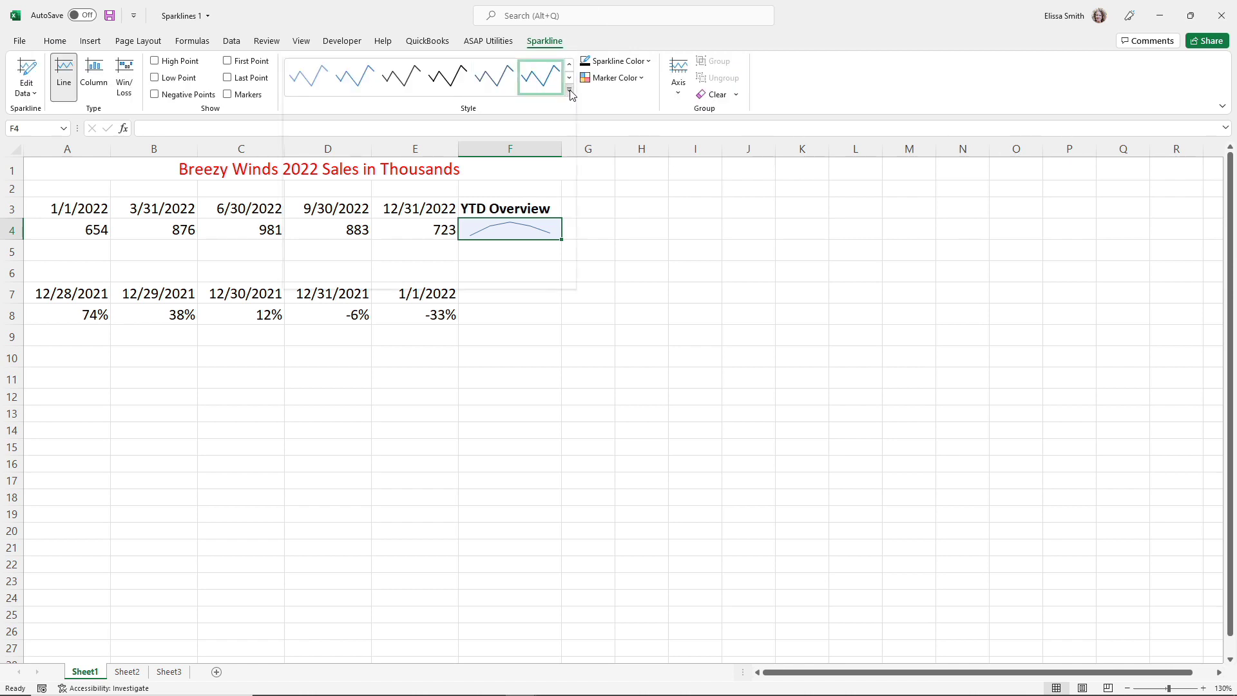
{"action": "left_click", "coordinate": [570, 90]}
{"action": "left_click", "coordinate": [504, 200]}
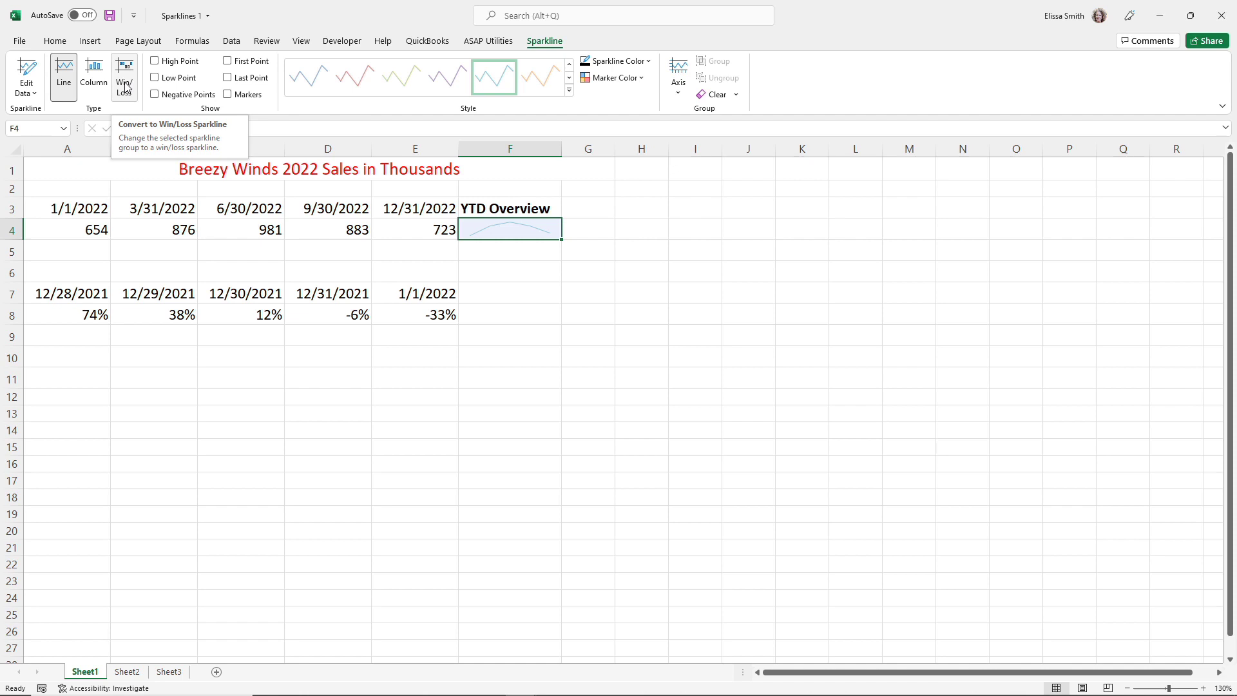
Step: Convert the sparkline in F4 to the Column type and mark its high and low points
{"action": "left_click", "coordinate": [94, 76]}
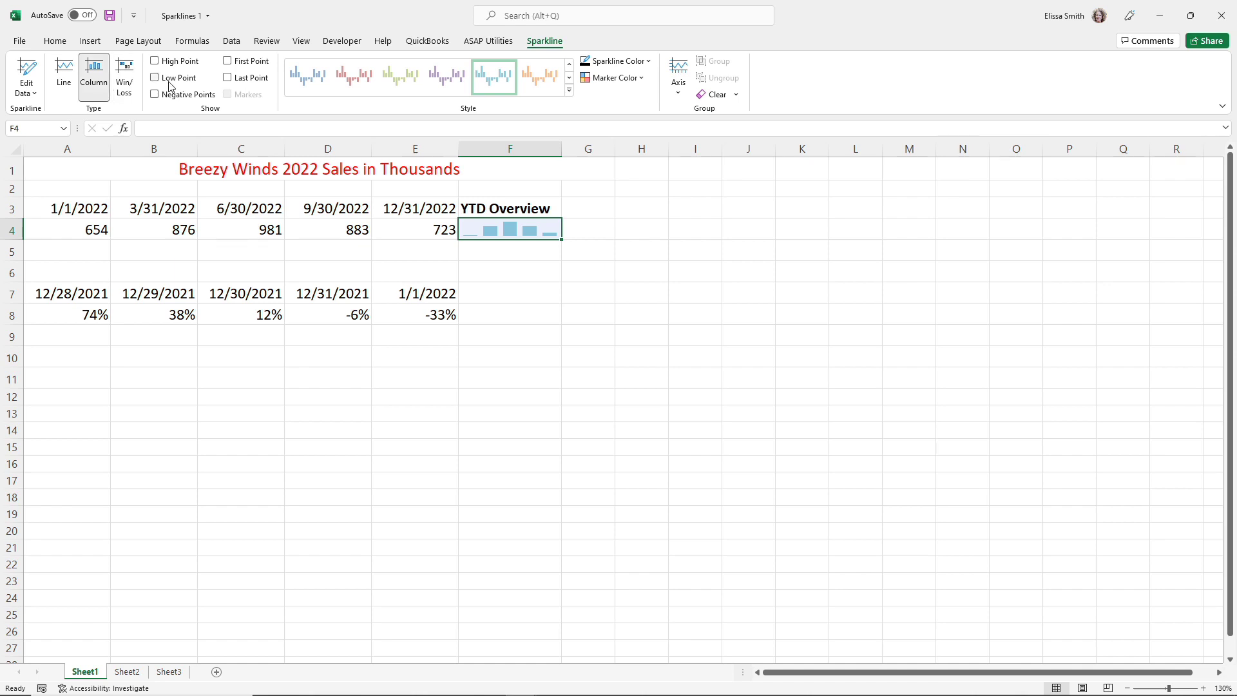
{"action": "left_click", "coordinate": [155, 62]}
{"action": "left_click", "coordinate": [155, 77]}
Step: Color the sparkline's columns a medium blue from the theme colors and its high point standard red
{"action": "left_click", "coordinate": [601, 62]}
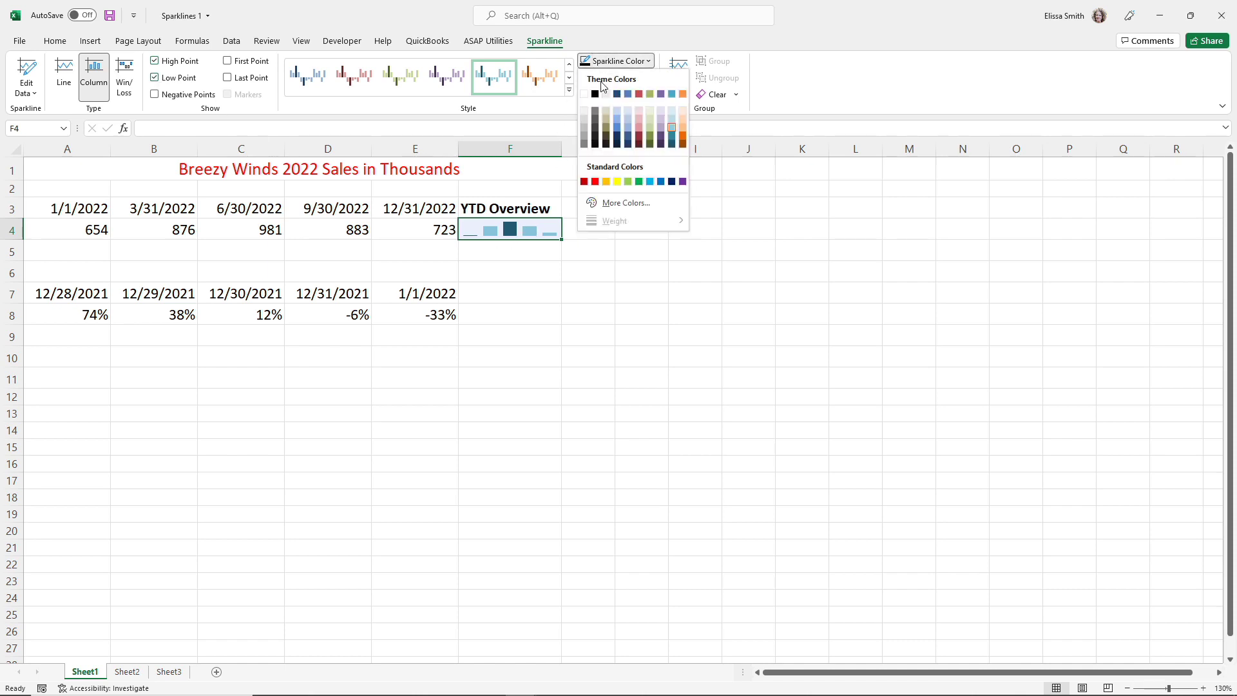
{"action": "left_click", "coordinate": [618, 129]}
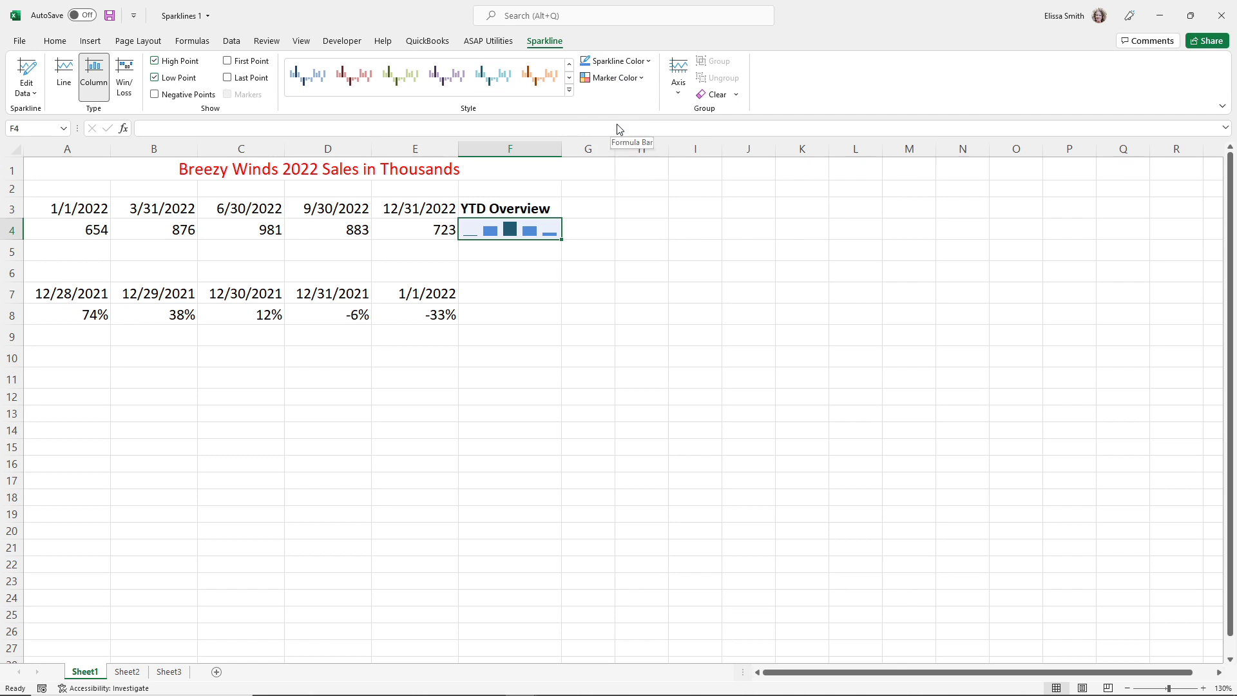
{"action": "left_click", "coordinate": [622, 84]}
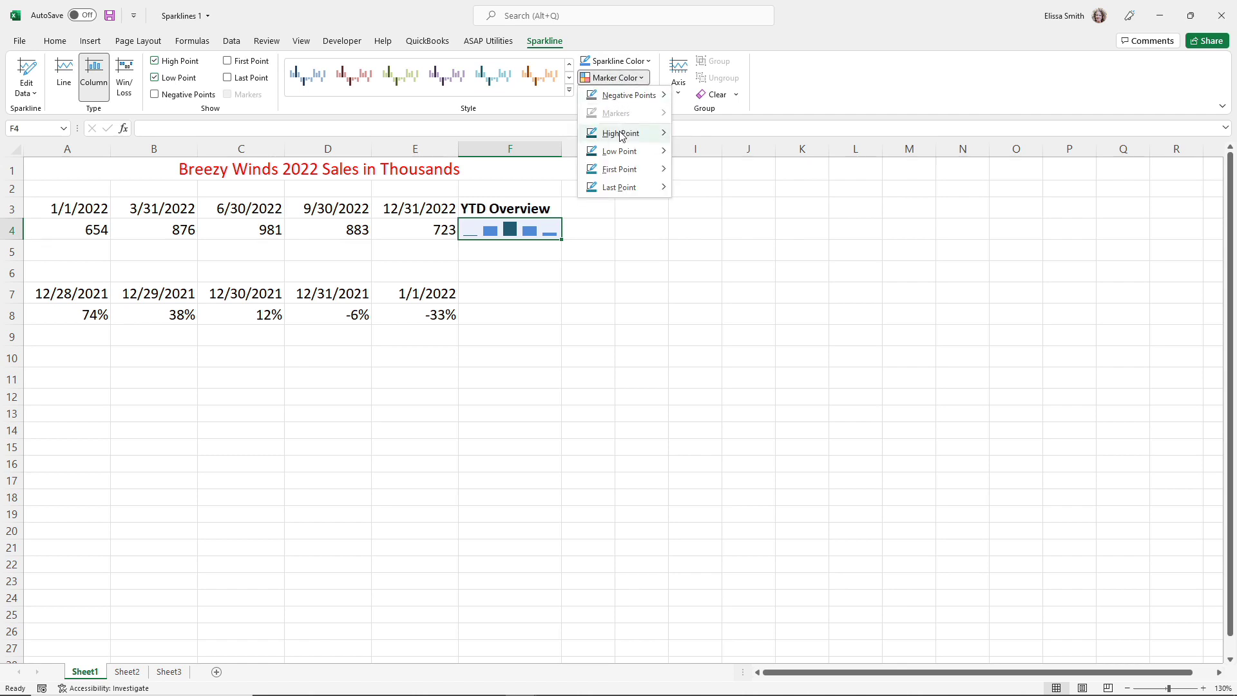
{"action": "mouse_move", "coordinate": [622, 133]}
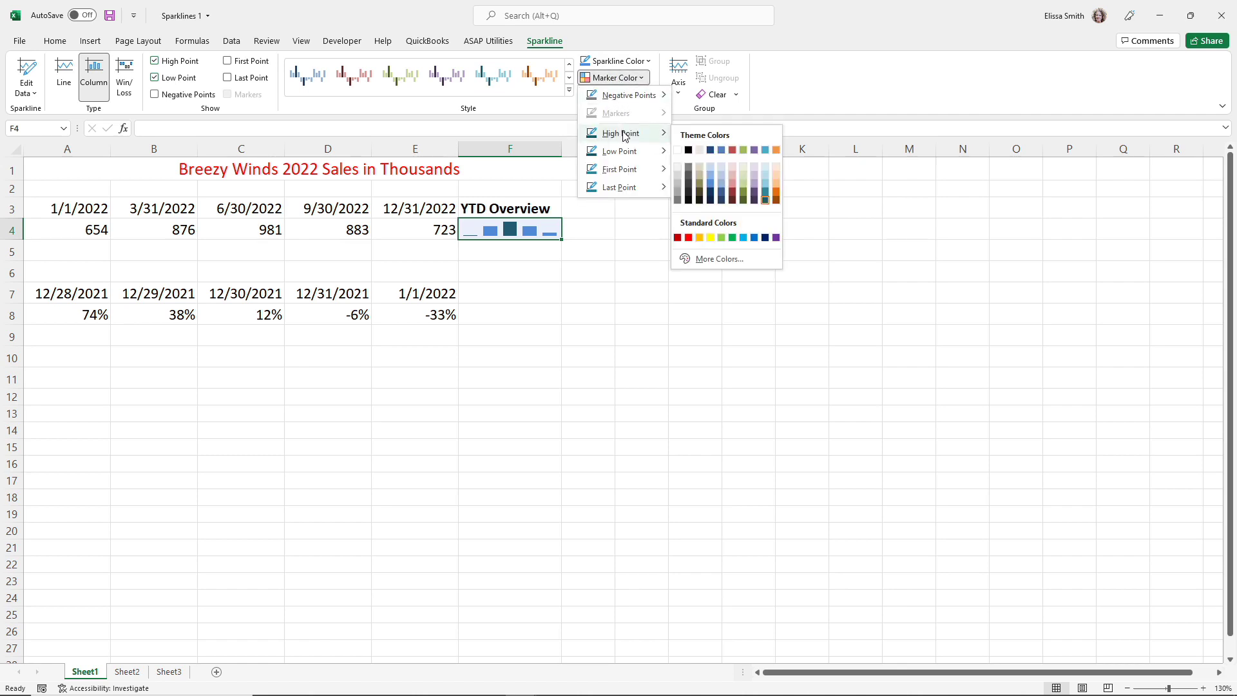
{"action": "left_click", "coordinate": [688, 237]}
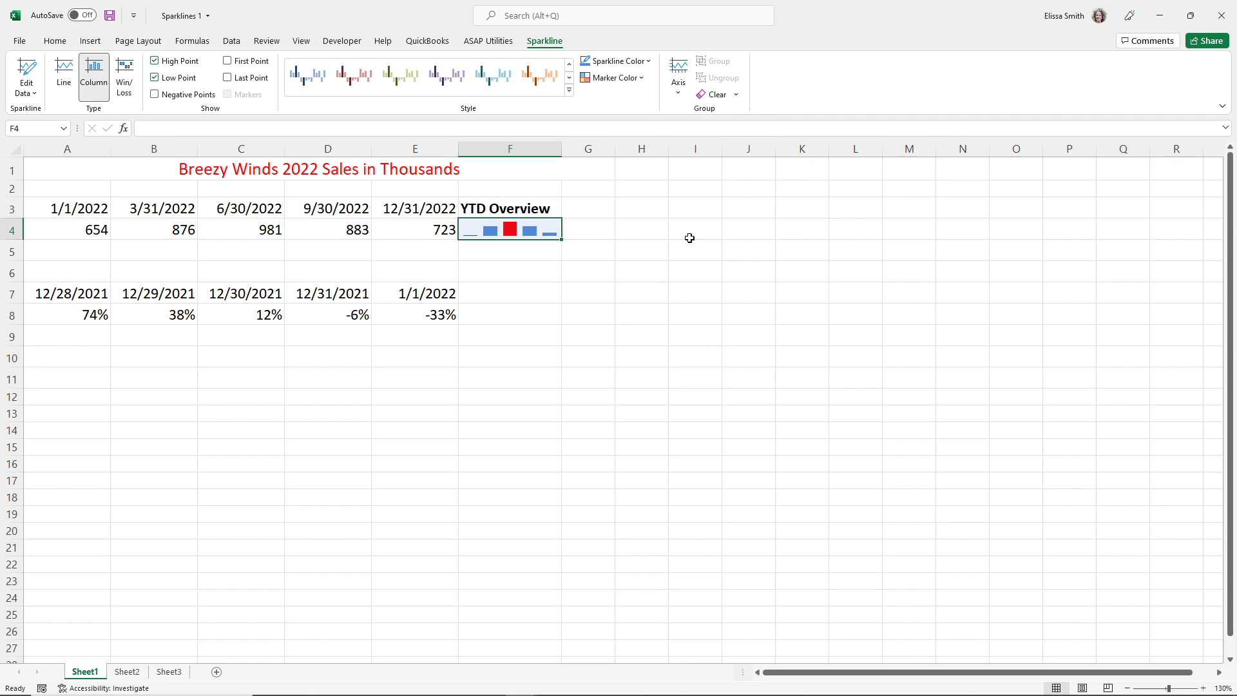
Step: Try to remove the YTD Overview sparkline from cell F4 by clearing the cell's contents
{"action": "left_click", "coordinate": [488, 363]}
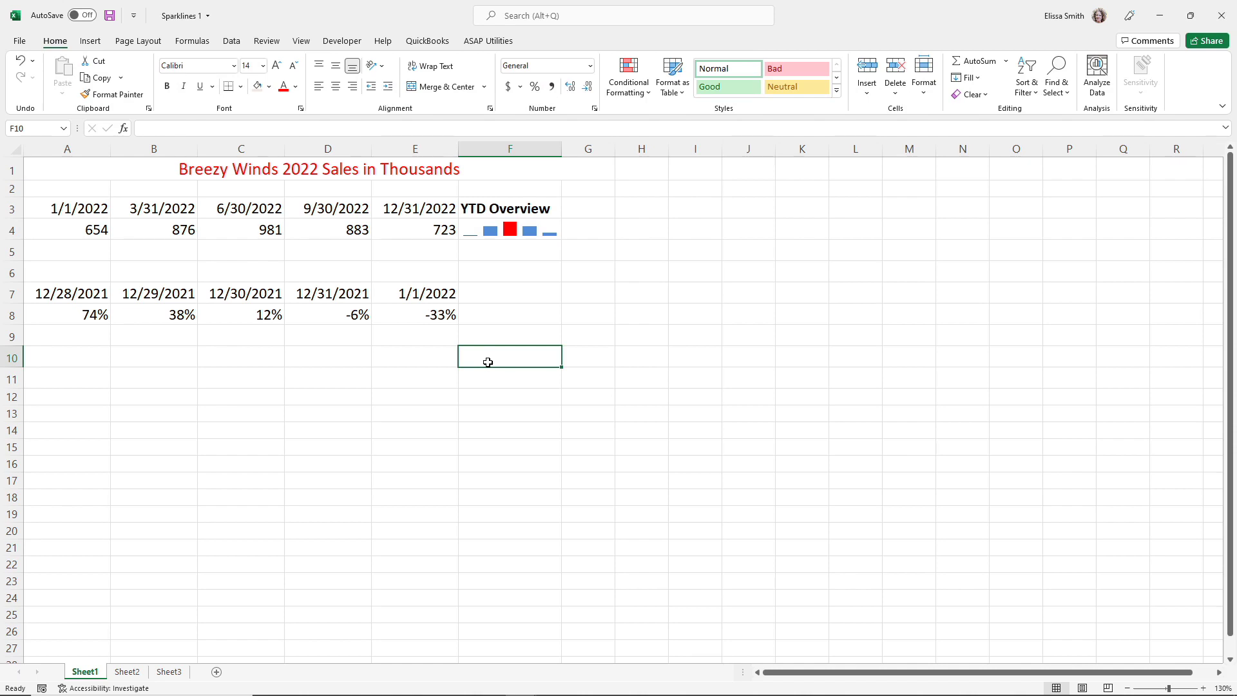
{"action": "left_click", "coordinate": [488, 234]}
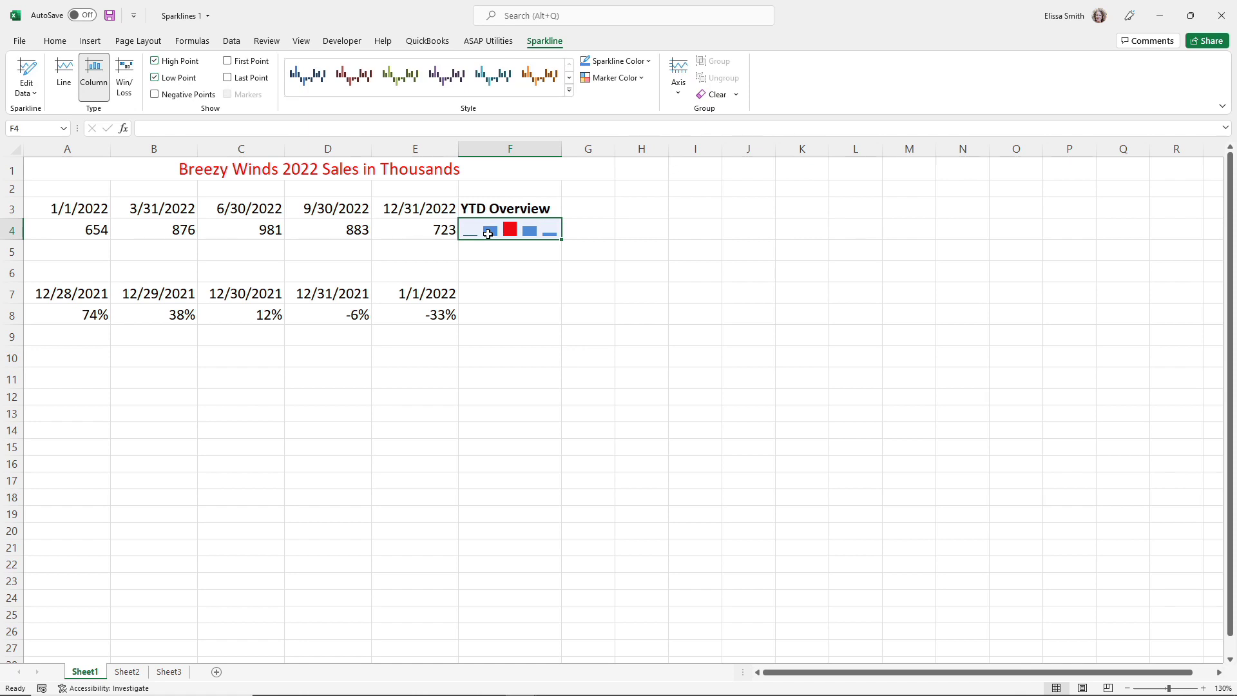
{"action": "right_click", "coordinate": [488, 233]}
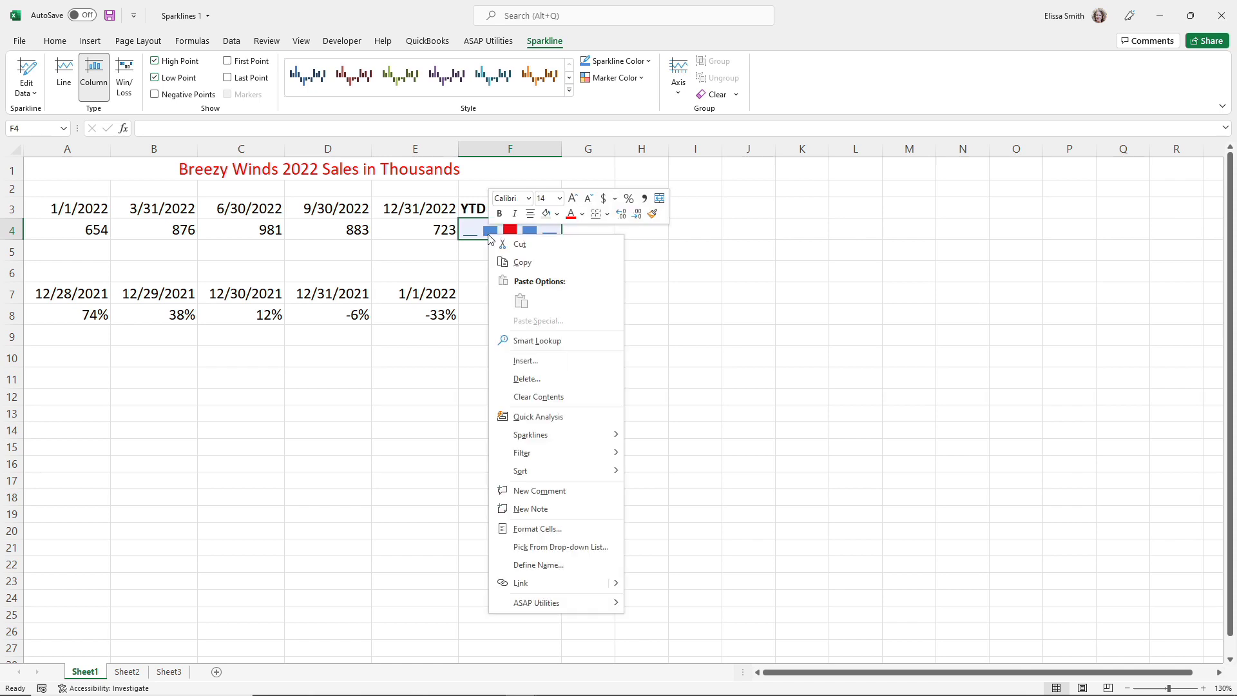
{"action": "left_click", "coordinate": [565, 399]}
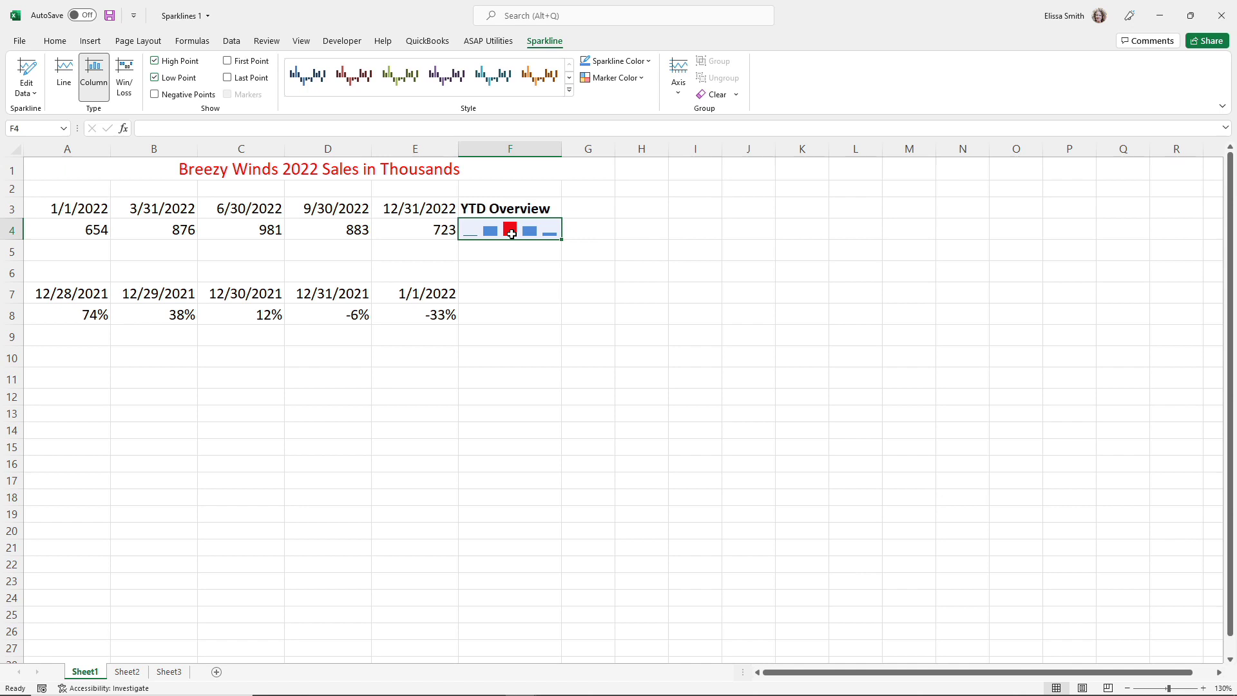
Step: Clear the selected sparkline from cell F4 with the sparkline clearing command
{"action": "left_click", "coordinate": [546, 44]}
{"action": "left_click", "coordinate": [737, 97]}
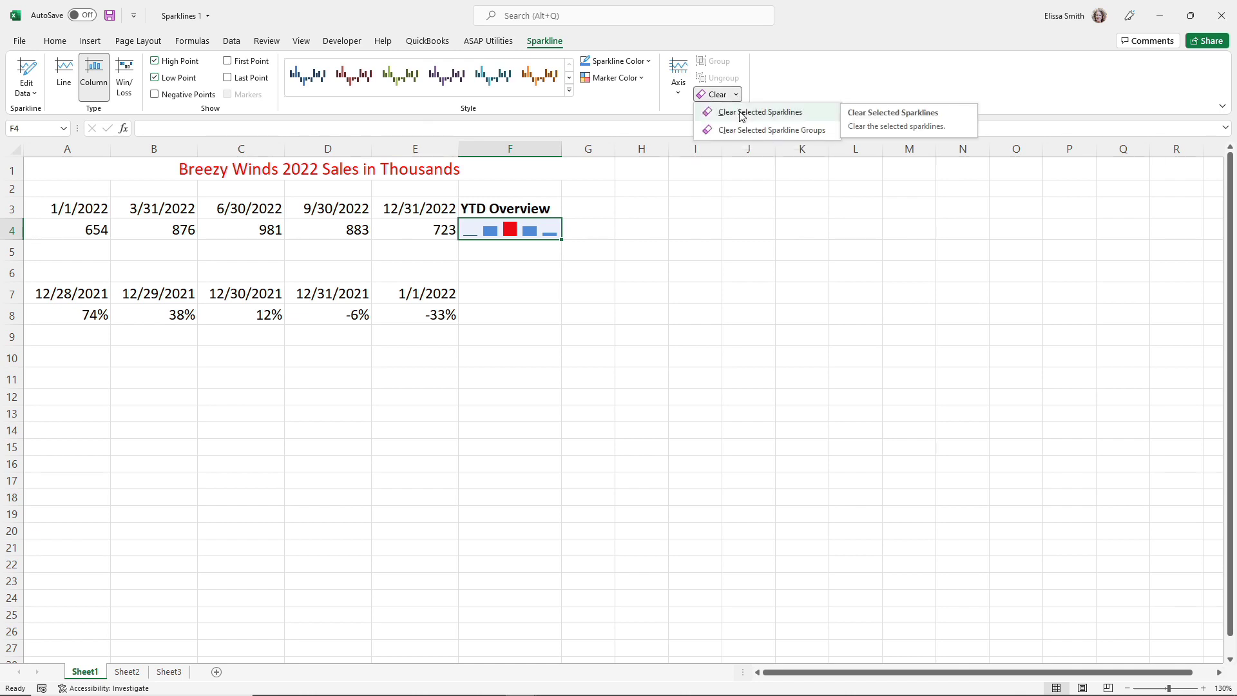
{"action": "left_click", "coordinate": [742, 114]}
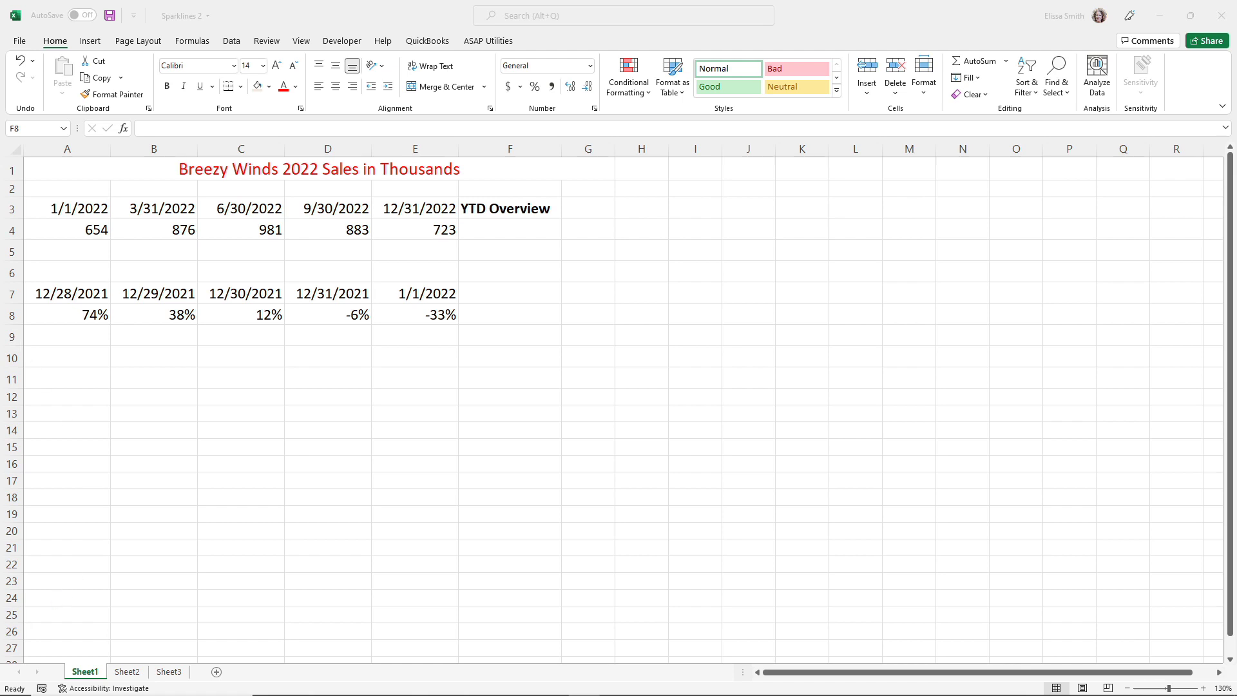
Step: In the Sparklines 2 workbook, insert a Win/Loss sparkline in cell F8 from the data range A8:E8
{"action": "left_click", "coordinate": [63, 314]}
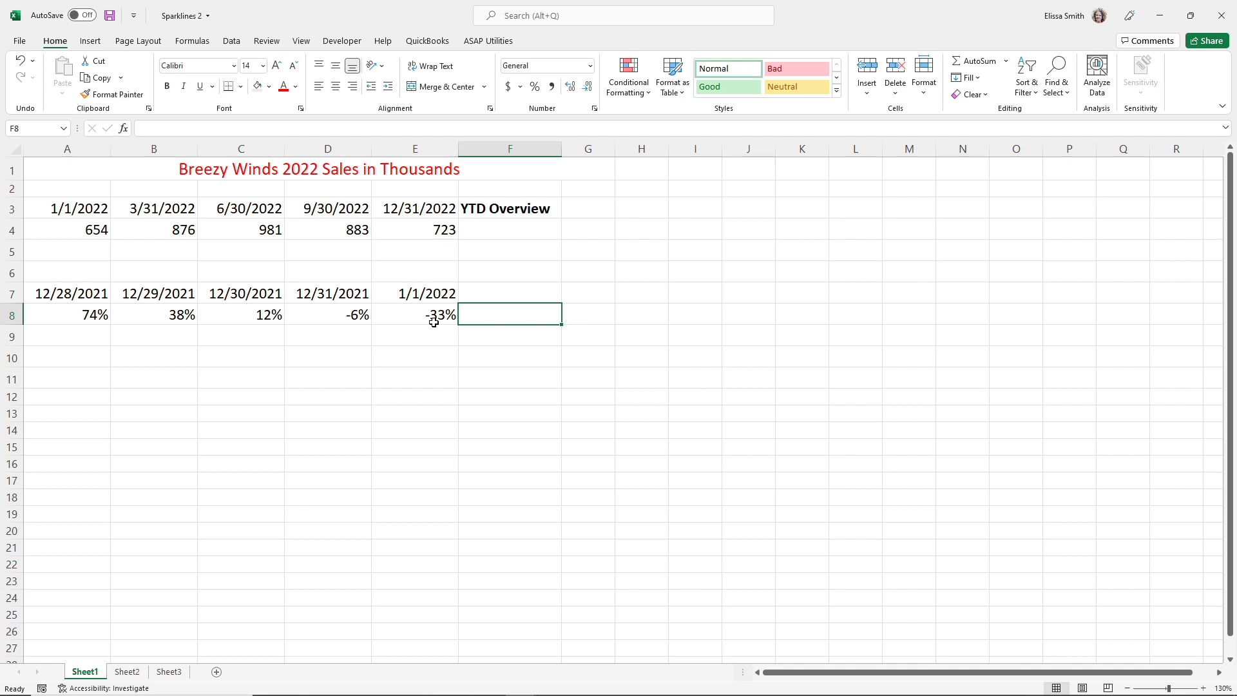
{"action": "left_click", "coordinate": [527, 317]}
{"action": "left_click", "coordinate": [92, 43]}
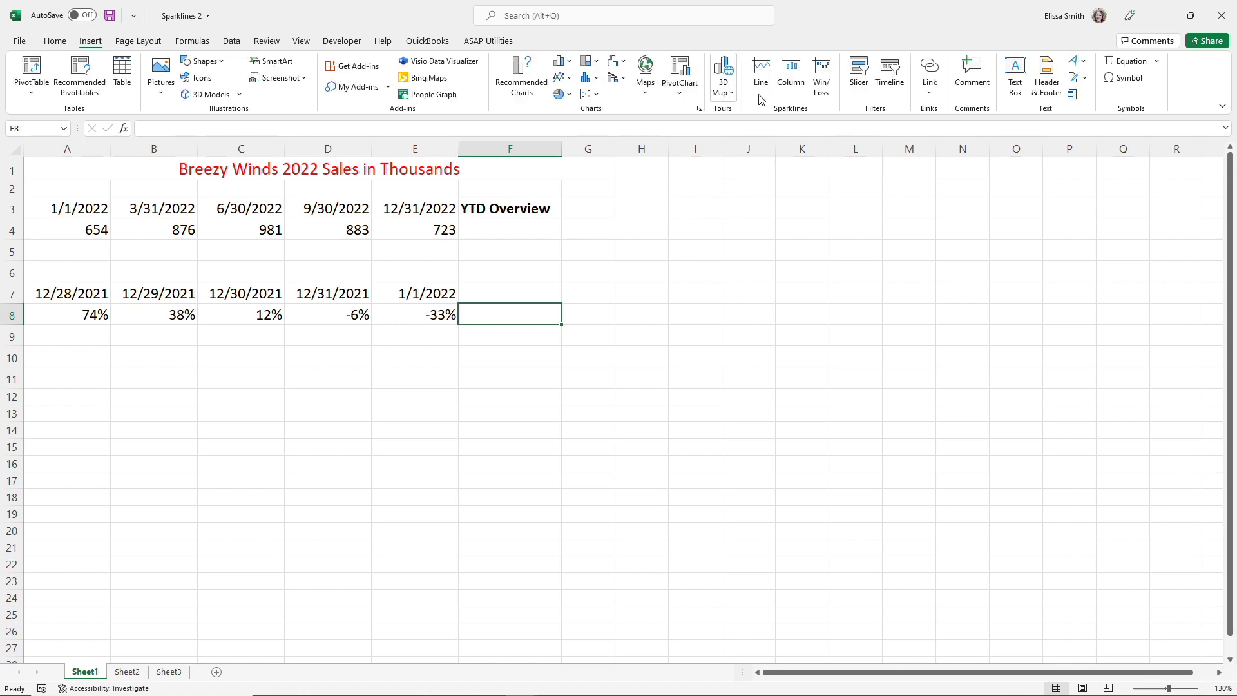
{"action": "left_click", "coordinate": [824, 89]}
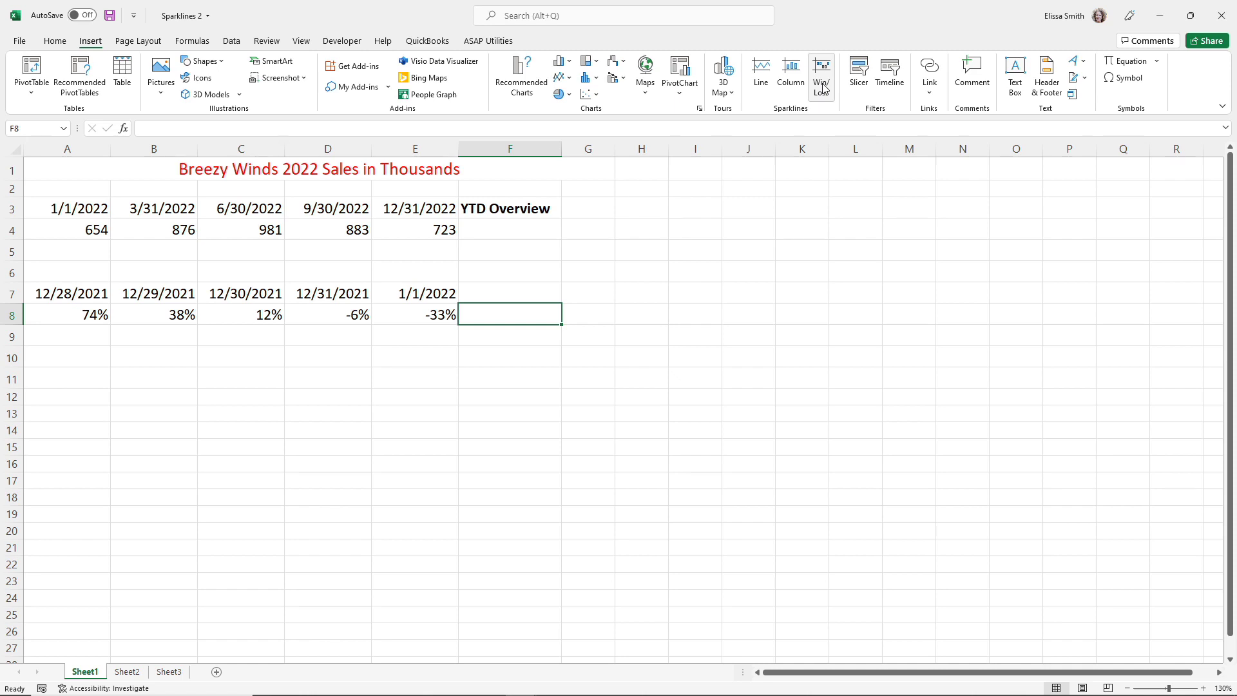
{"action": "left_click", "coordinate": [823, 88]}
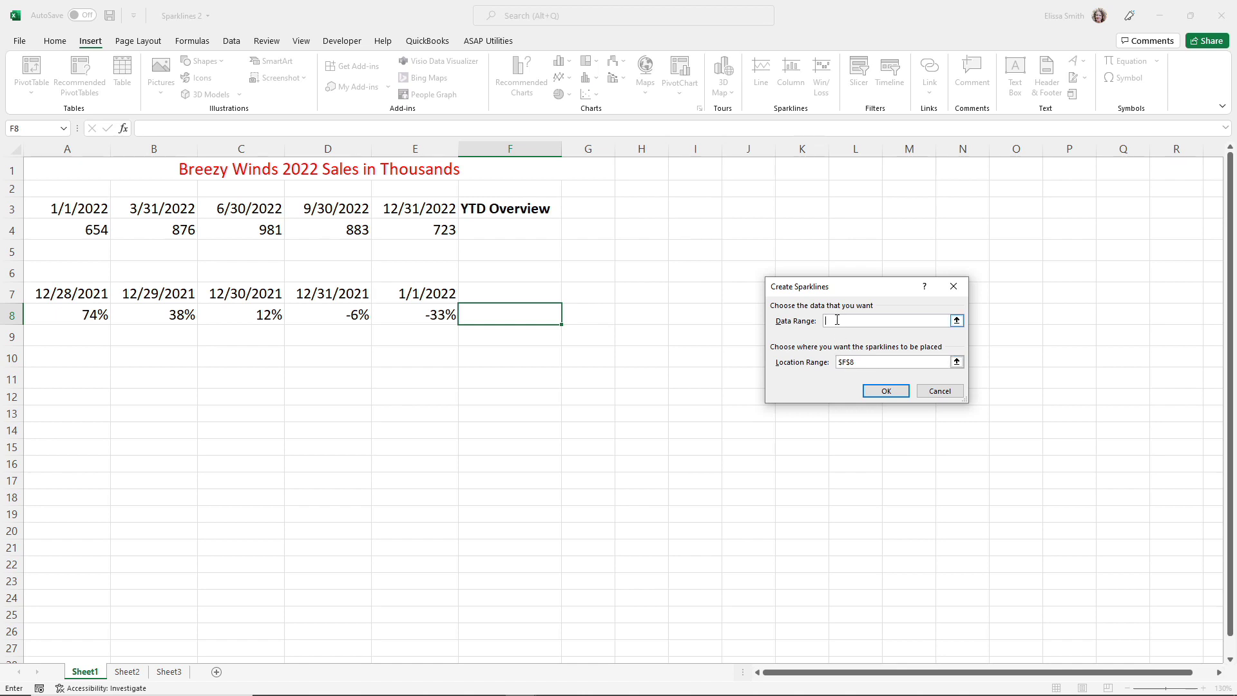
{"action": "left_click_drag", "start_coordinate": [41, 316], "coordinate": [410, 322]}
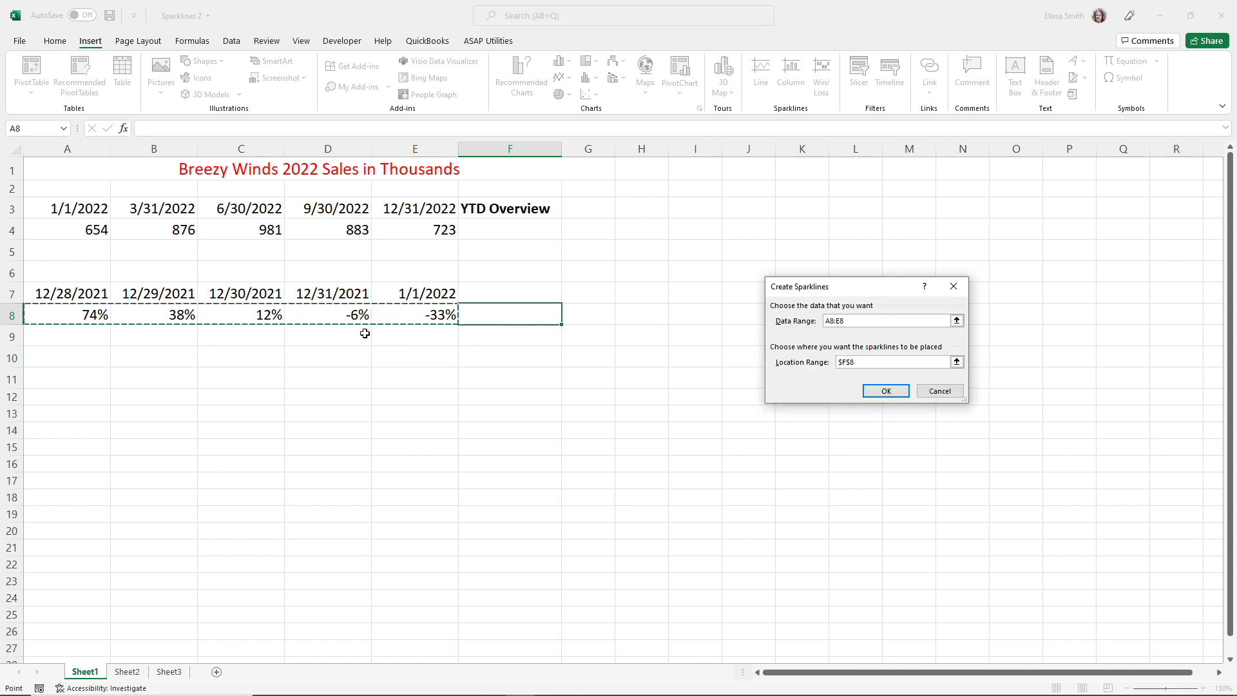
{"action": "left_click", "coordinate": [886, 391]}
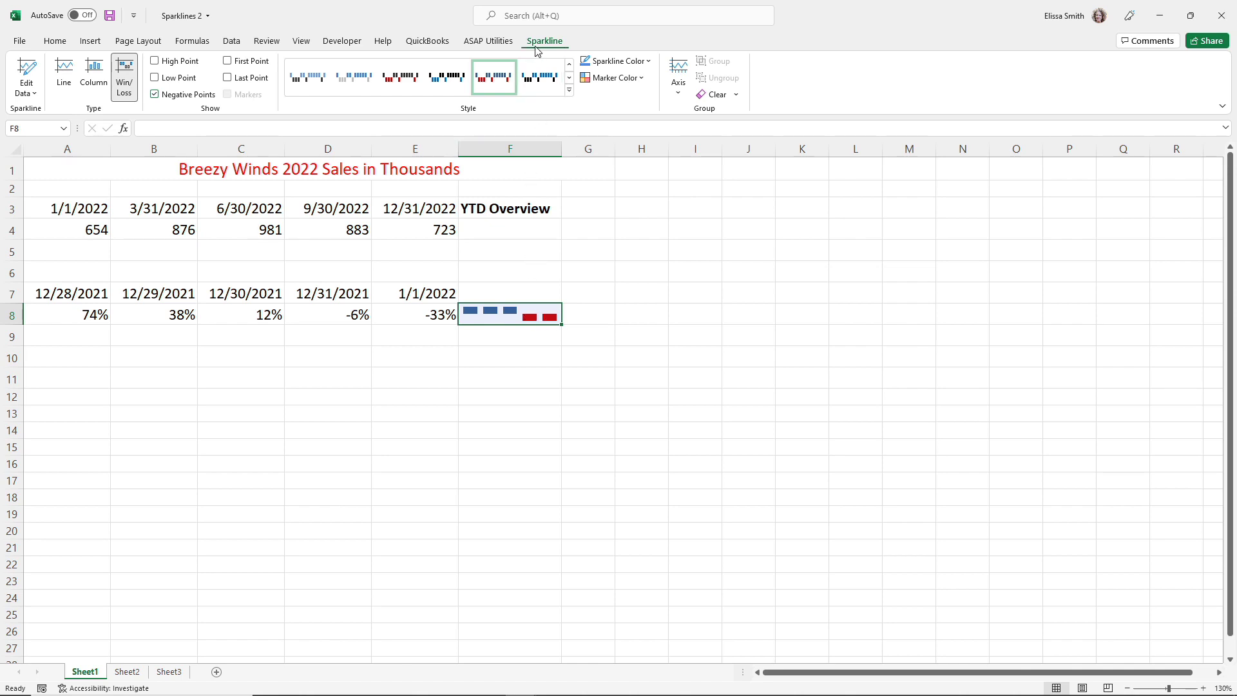
Step: Apply the first light blue style to the sparkline in F8, keep the Win/Loss type, and color its low point standard red
{"action": "left_click", "coordinate": [302, 87]}
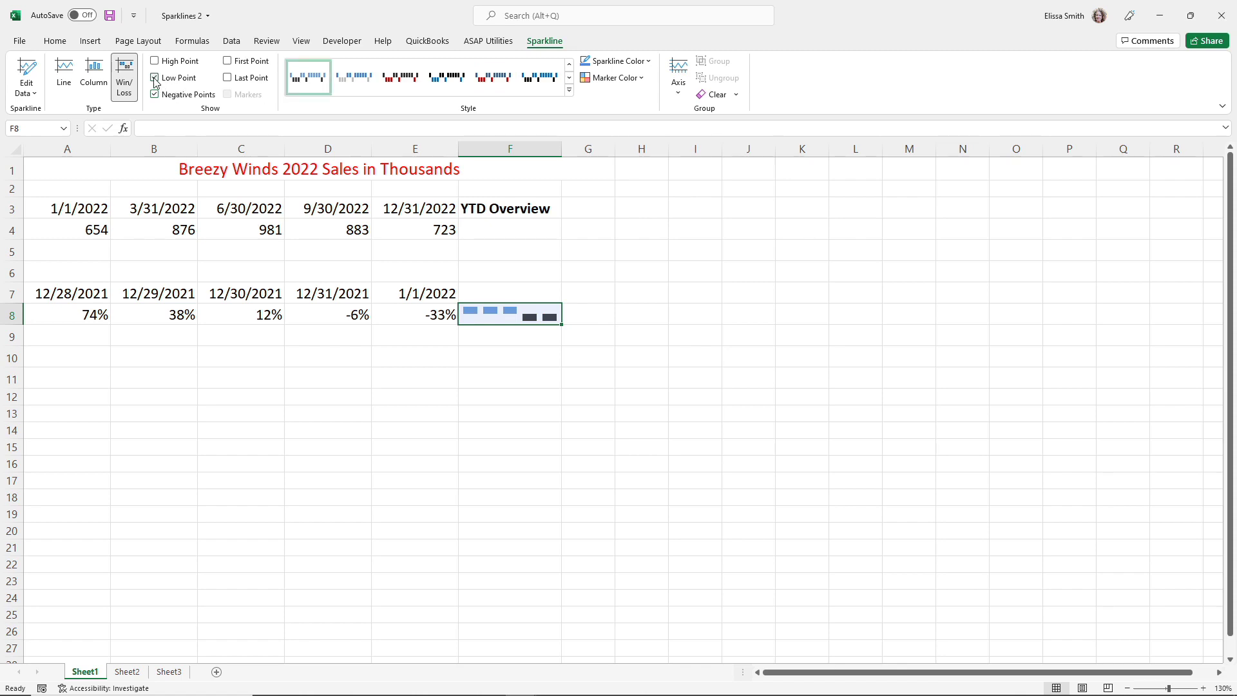
{"action": "left_click", "coordinate": [96, 74]}
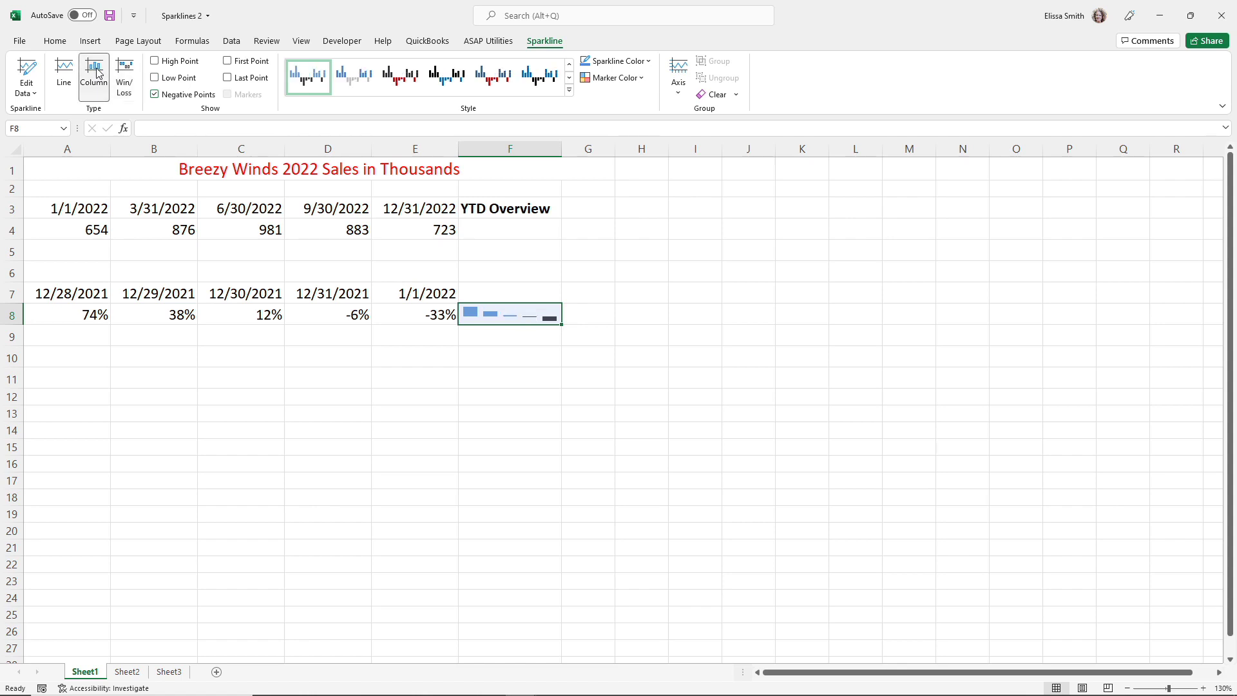
{"action": "left_click", "coordinate": [125, 76]}
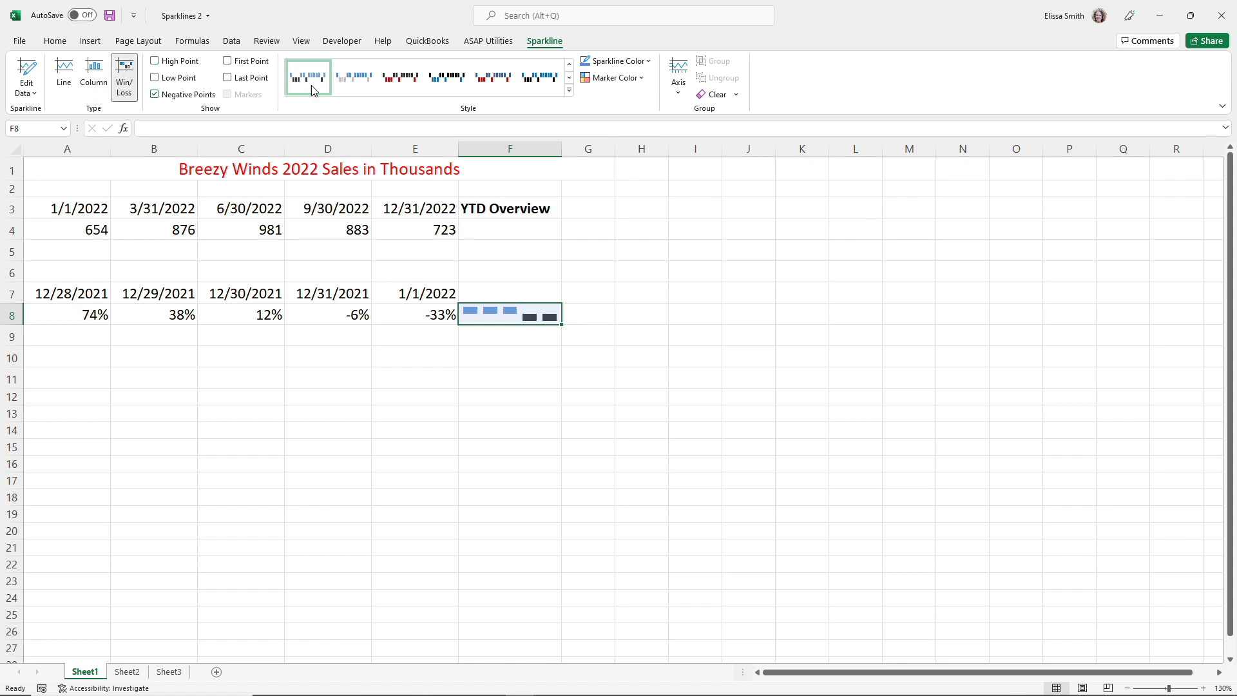
{"action": "left_click", "coordinate": [609, 78]}
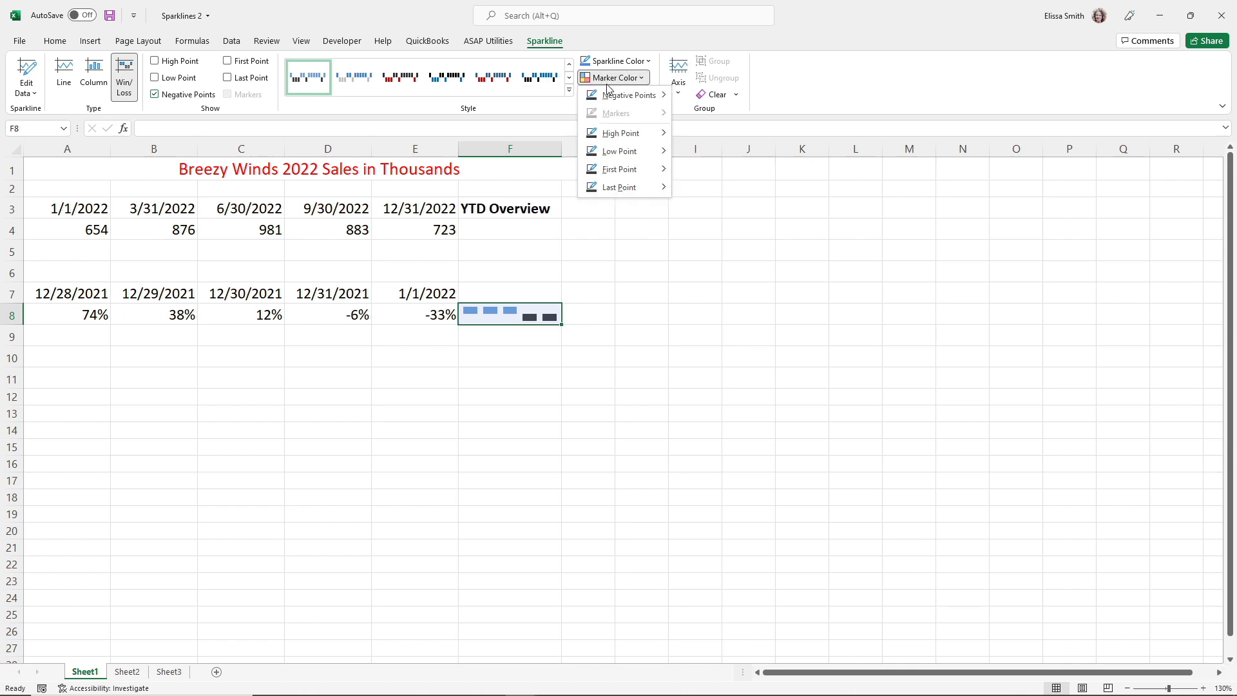
{"action": "mouse_move", "coordinate": [649, 155]}
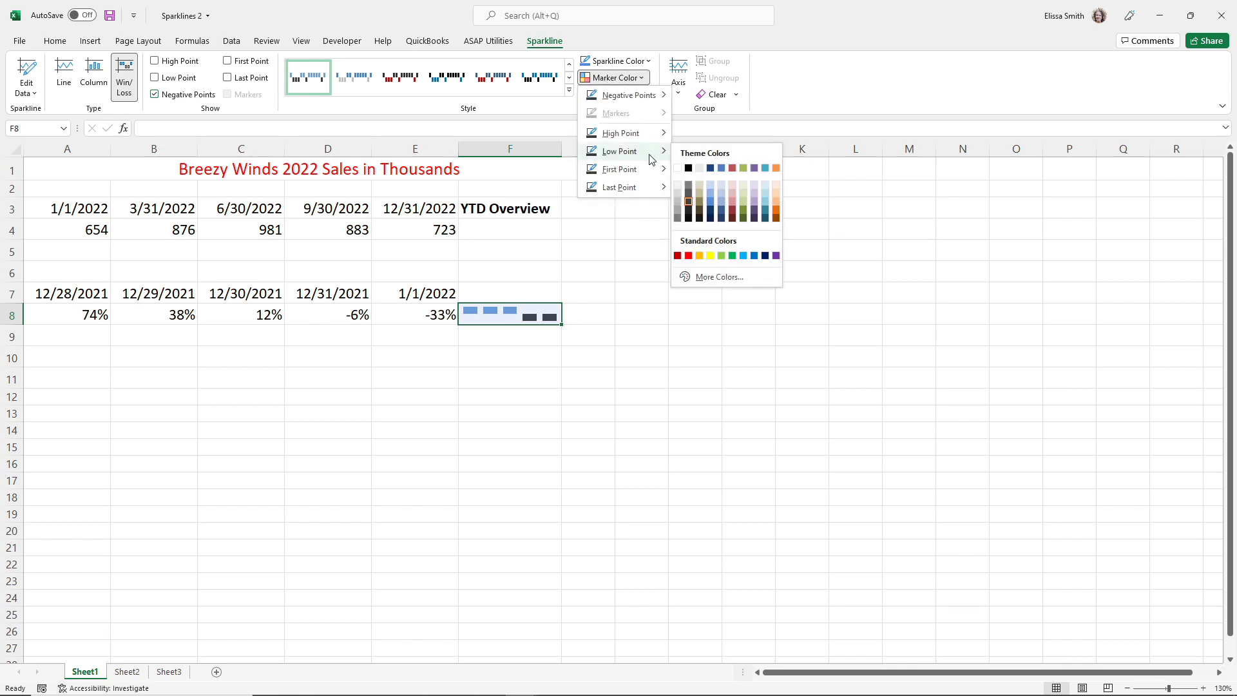
{"action": "left_click", "coordinate": [689, 256]}
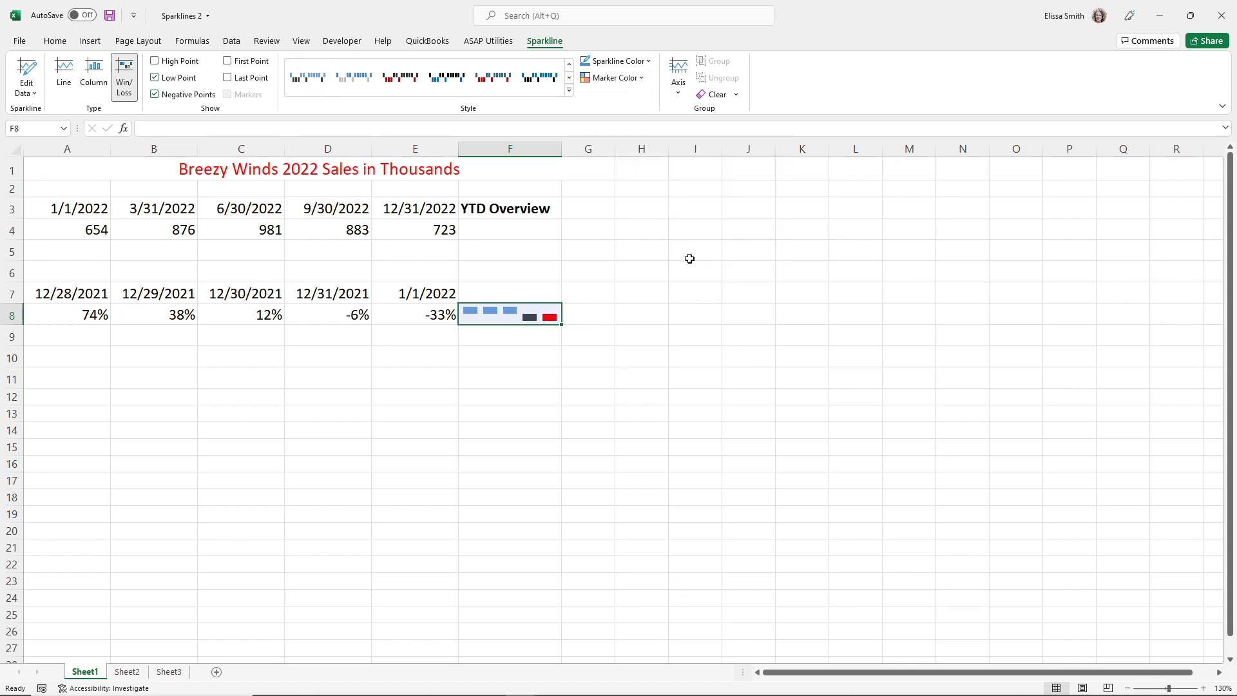
Step: Clear the Win/Loss sparkline from cell F8
{"action": "left_click", "coordinate": [594, 78]}
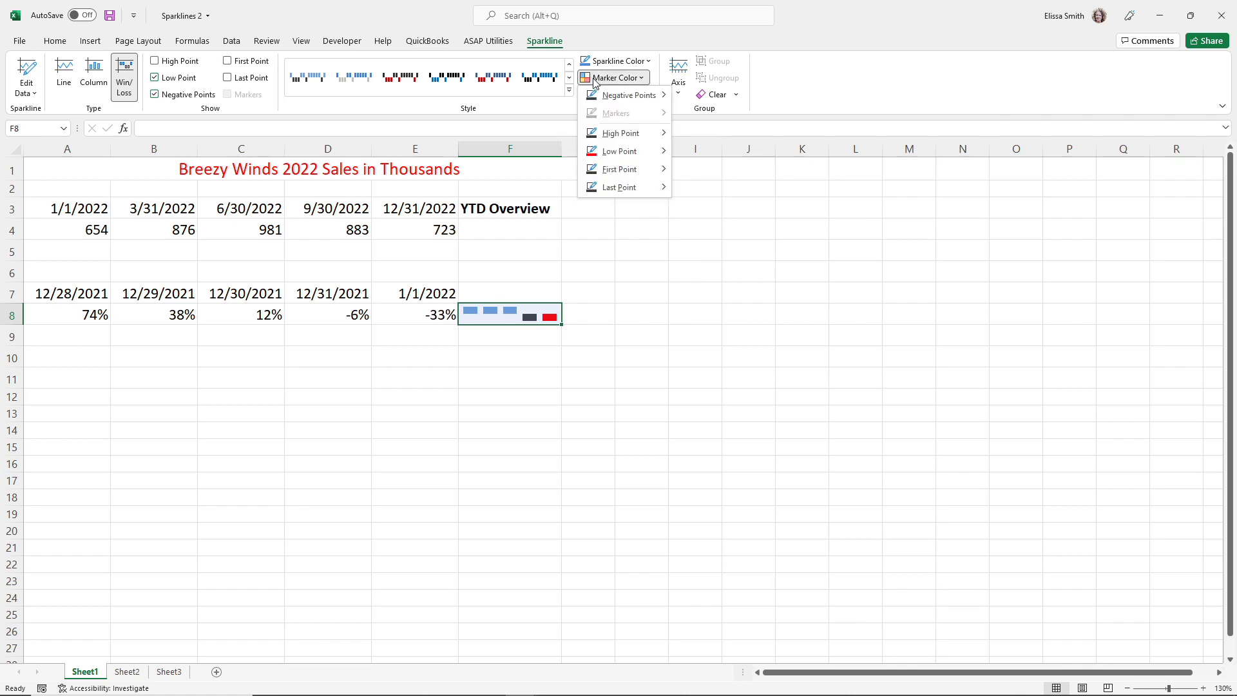
{"action": "left_click", "coordinate": [702, 359]}
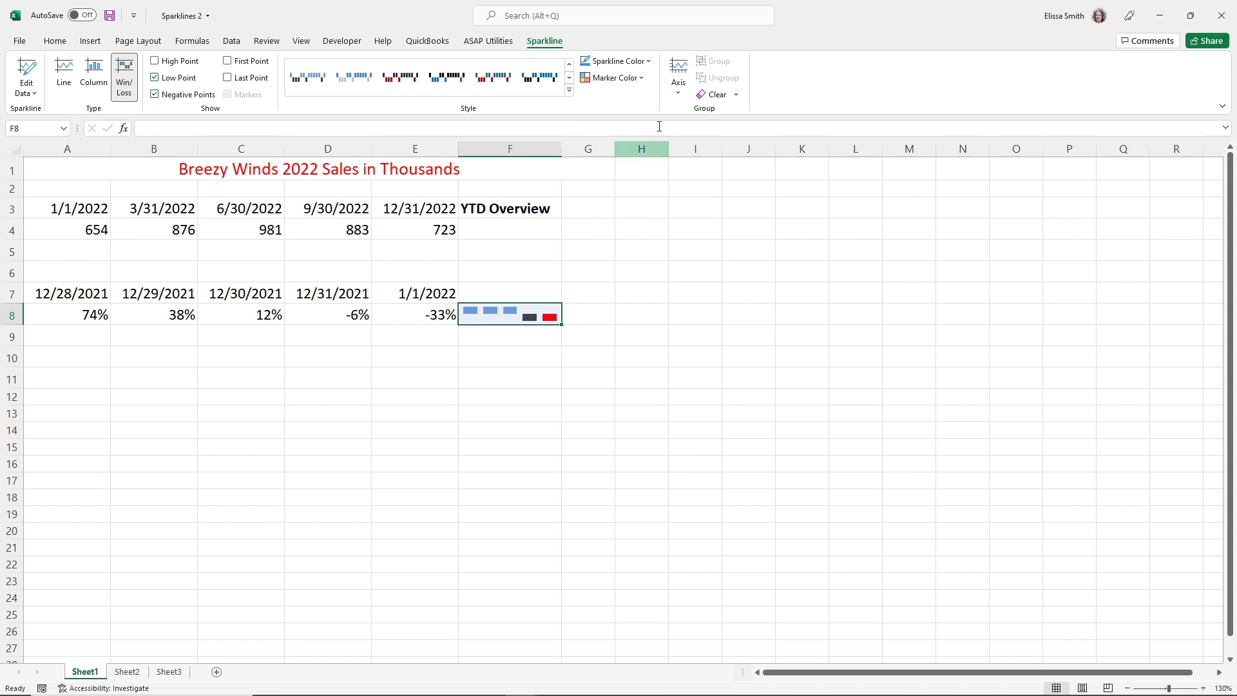
{"action": "left_click", "coordinate": [714, 96]}
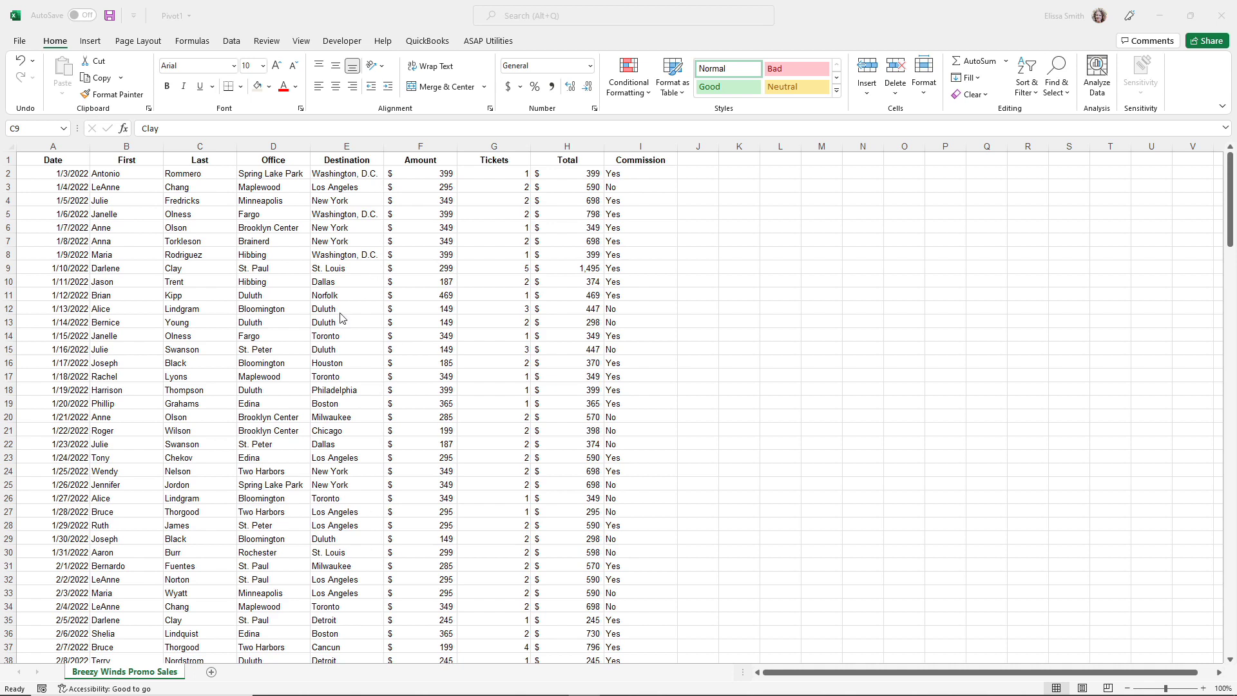
Step: In the Pivot1 workbook, review the promo sales layout by highlighting the header row, the Date column and the Office column
{"action": "left_click", "coordinate": [303, 329]}
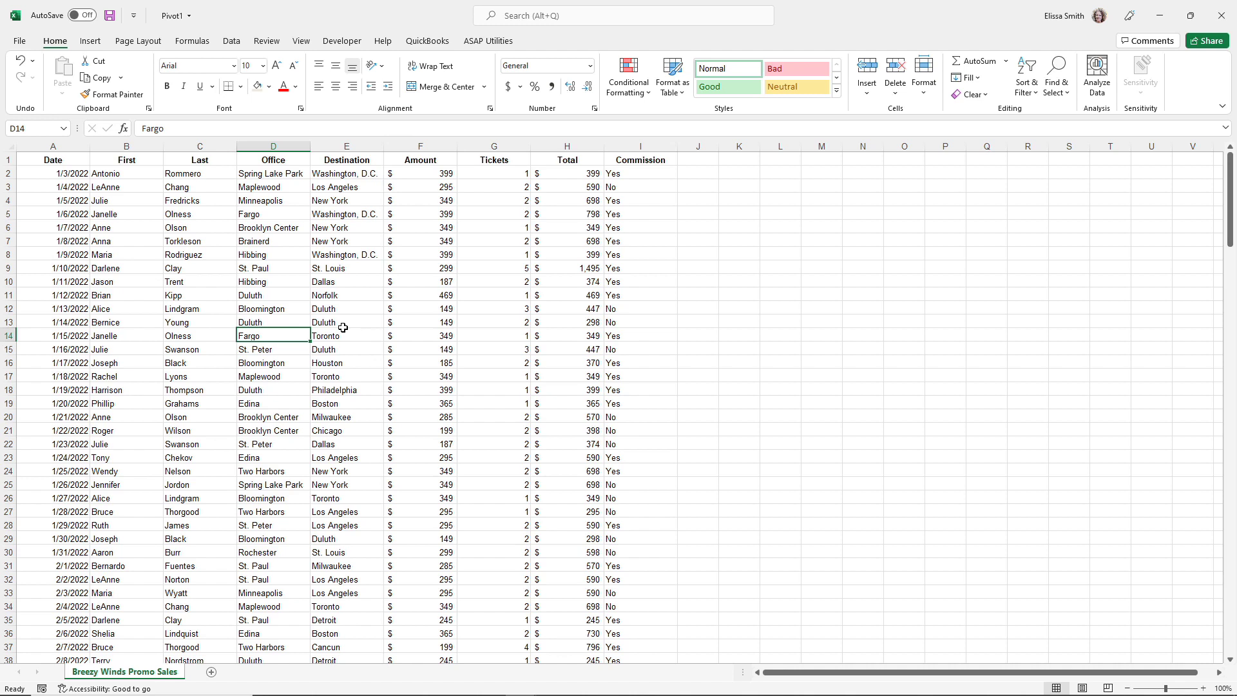
{"action": "left_click", "coordinate": [10, 160]}
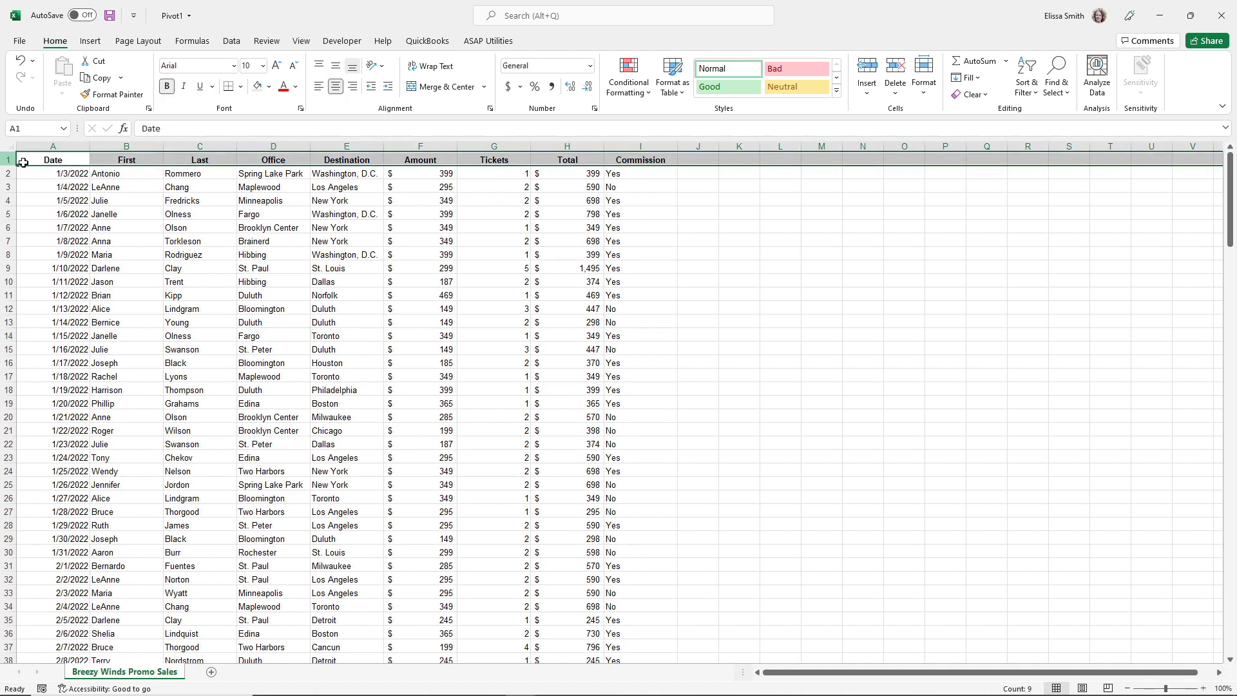
{"action": "left_click", "coordinate": [55, 145]}
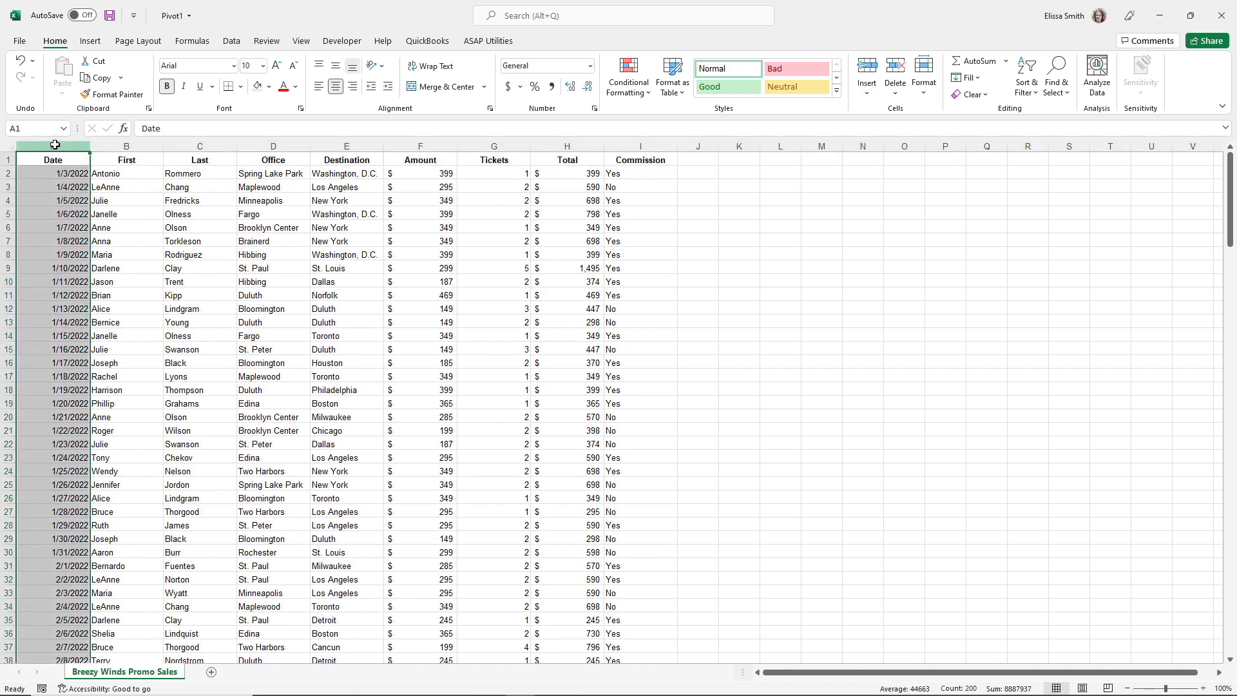
{"action": "left_click", "coordinate": [264, 146]}
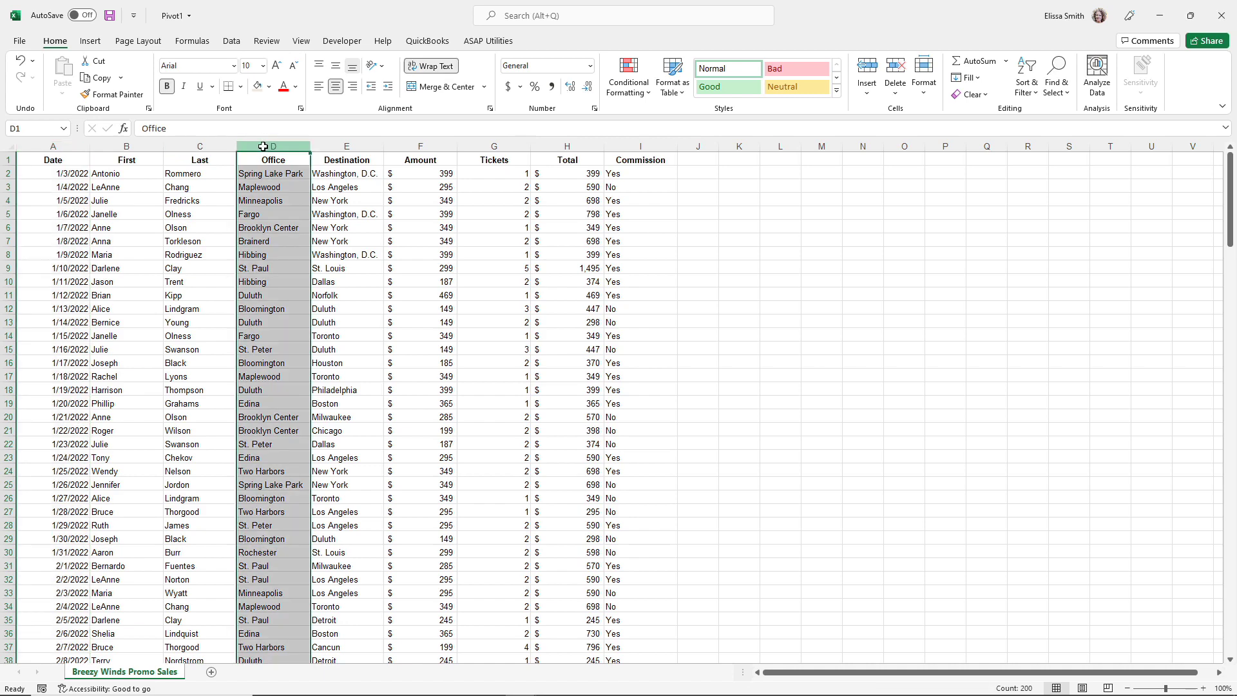
{"action": "left_click", "coordinate": [179, 376]}
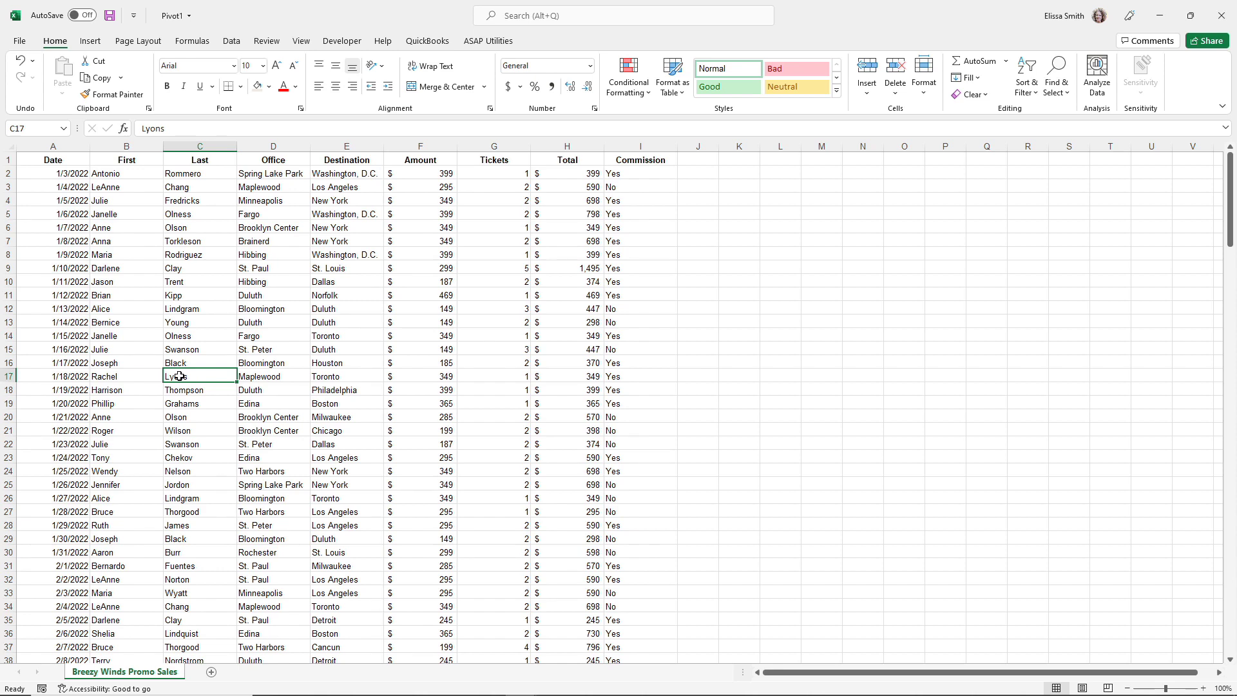
Step: Clear the contents of row 20 in the promo sales list and undo the deletion
{"action": "left_click", "coordinate": [3, 416]}
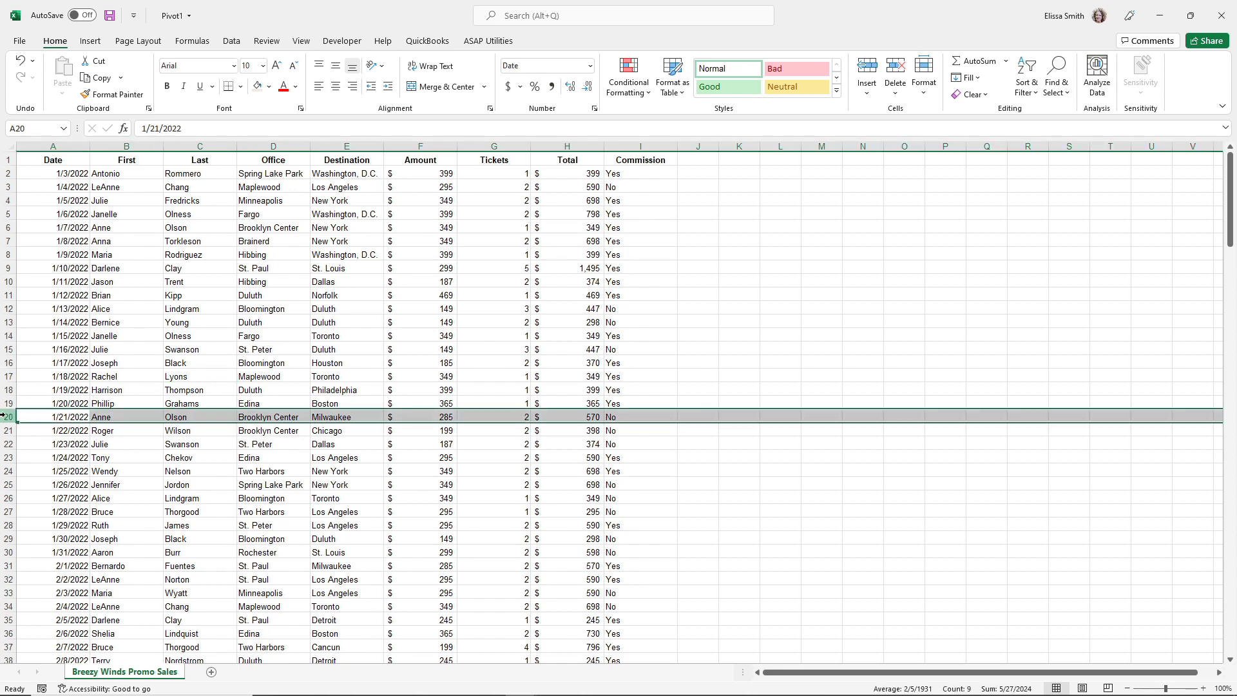
{"action": "key", "text": "Delete"}
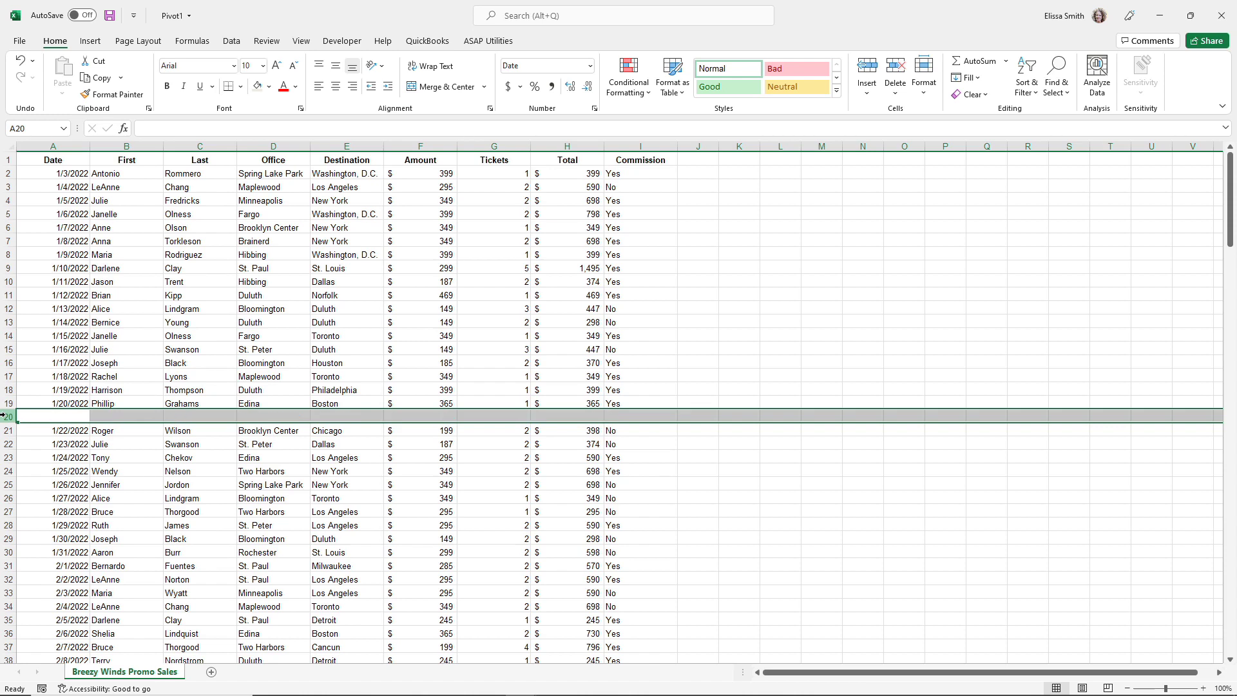
{"action": "key", "text": "ctrl+z"}
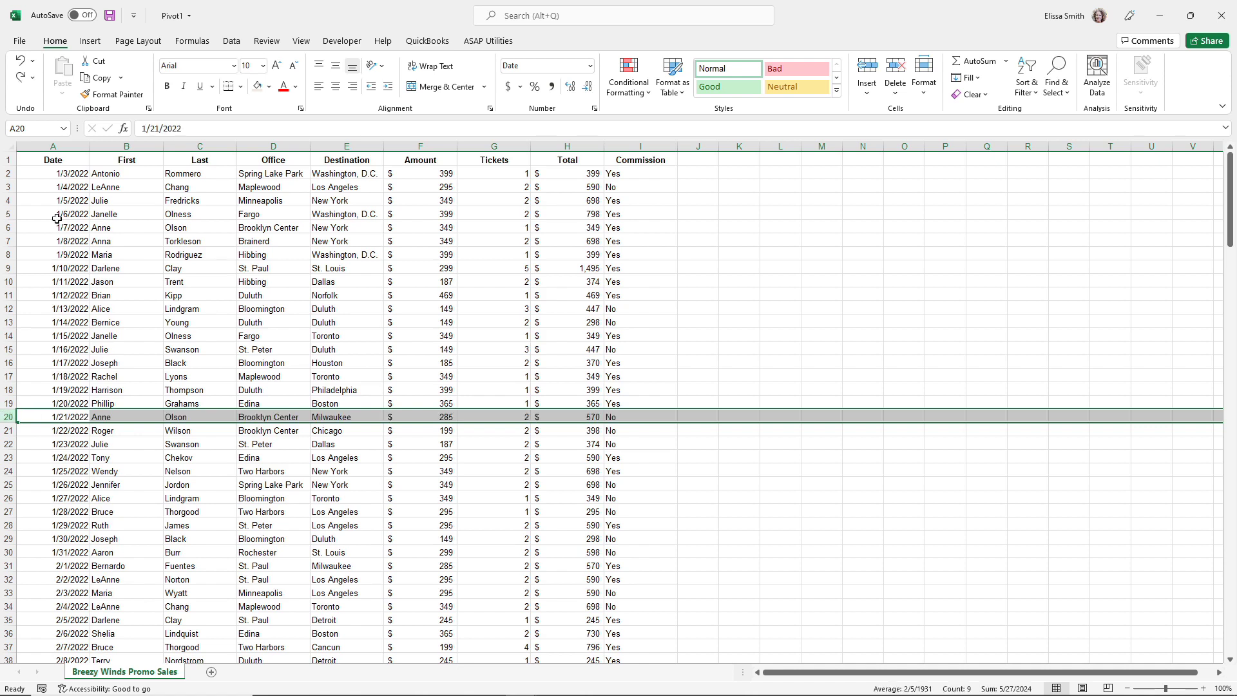
Step: Check the header row, a cell within the sales data and an empty cell outside the list
{"action": "left_click", "coordinate": [8, 160]}
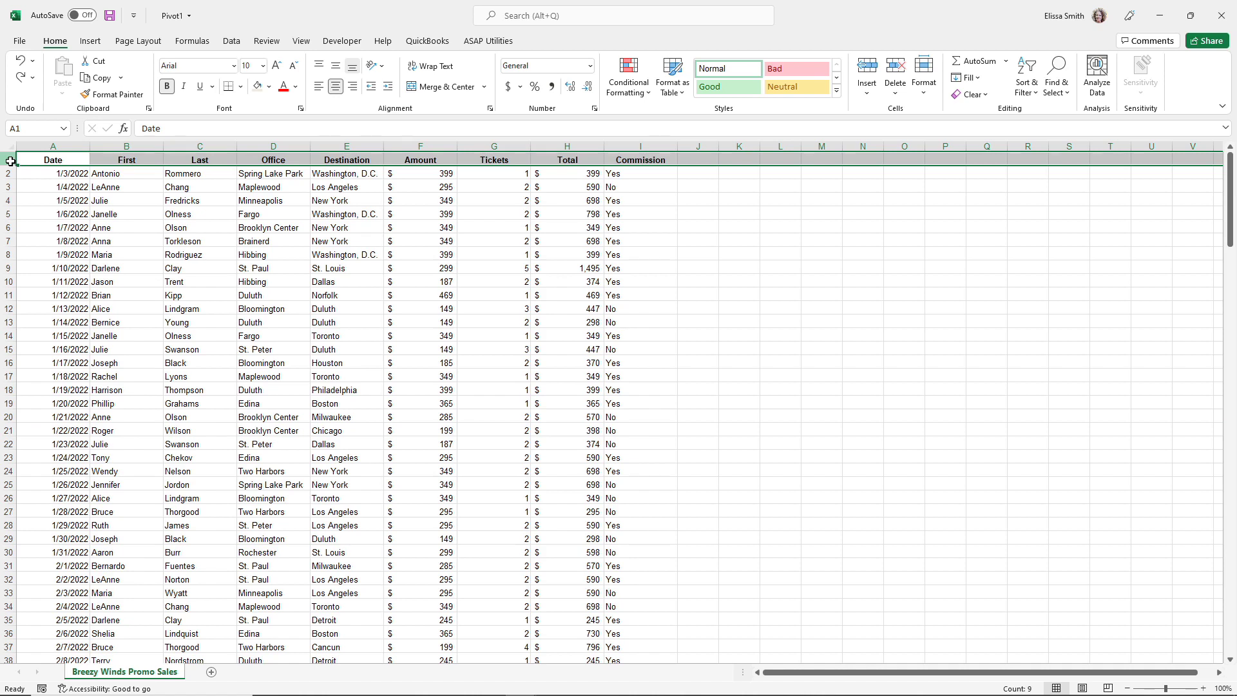
{"action": "left_click", "coordinate": [189, 253]}
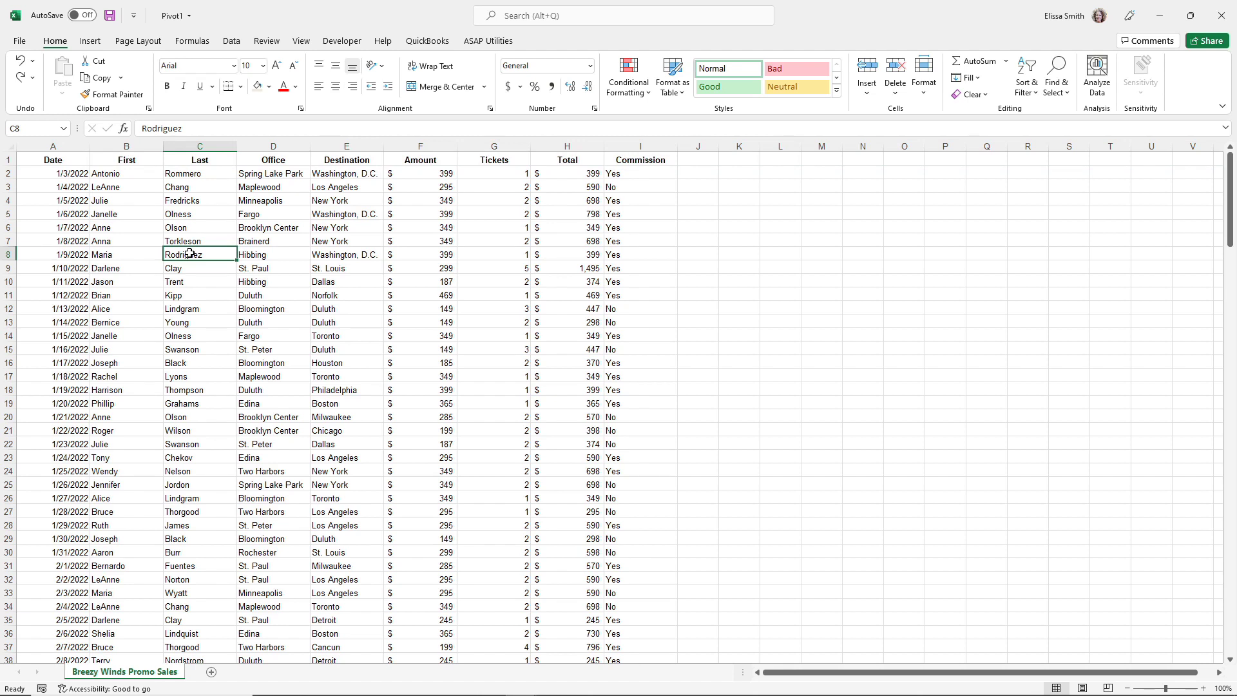
{"action": "left_click", "coordinate": [844, 240]}
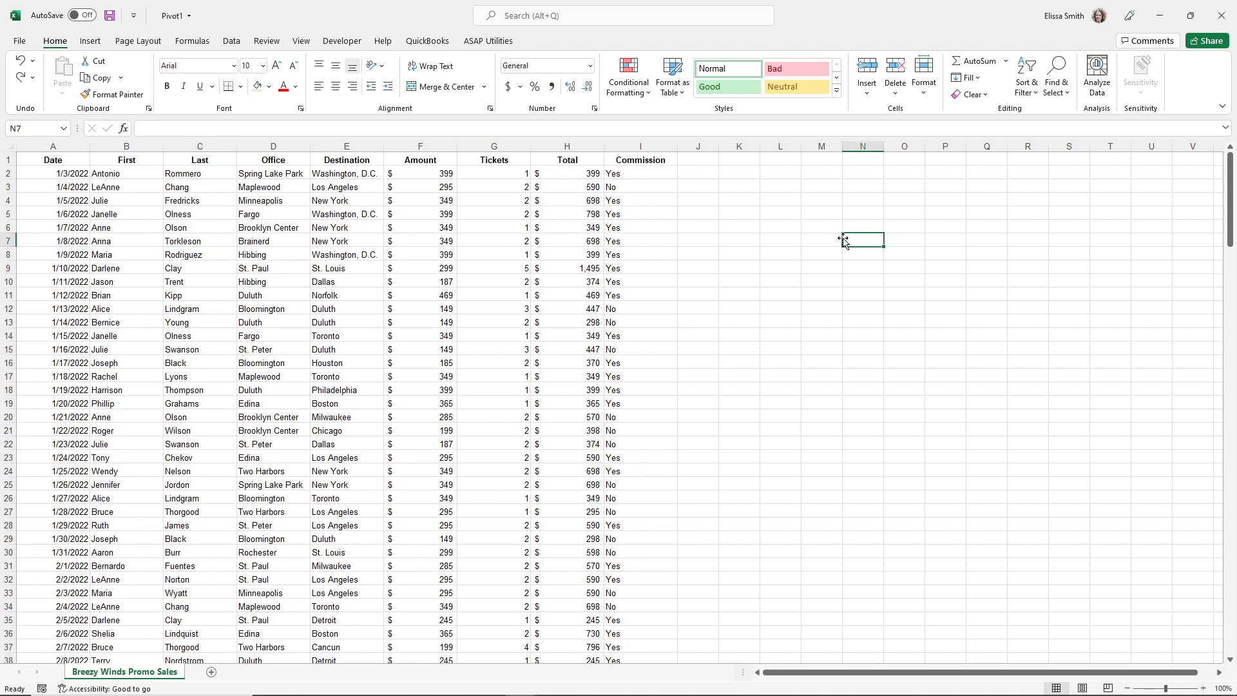
Step: Insert the recommended PivotTable "Sum of Amount by Office (+) and Commission" from the promo sales list
{"action": "left_click", "coordinate": [232, 317]}
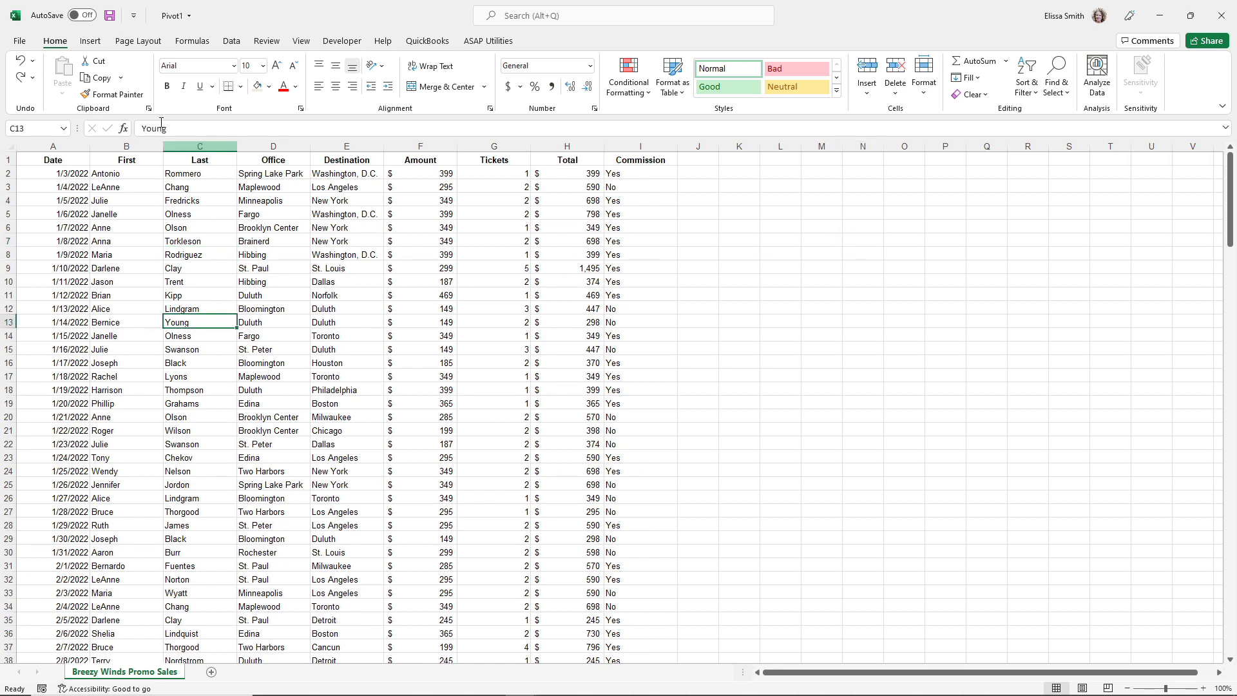
{"action": "left_click", "coordinate": [100, 47]}
{"action": "left_click", "coordinate": [100, 47]}
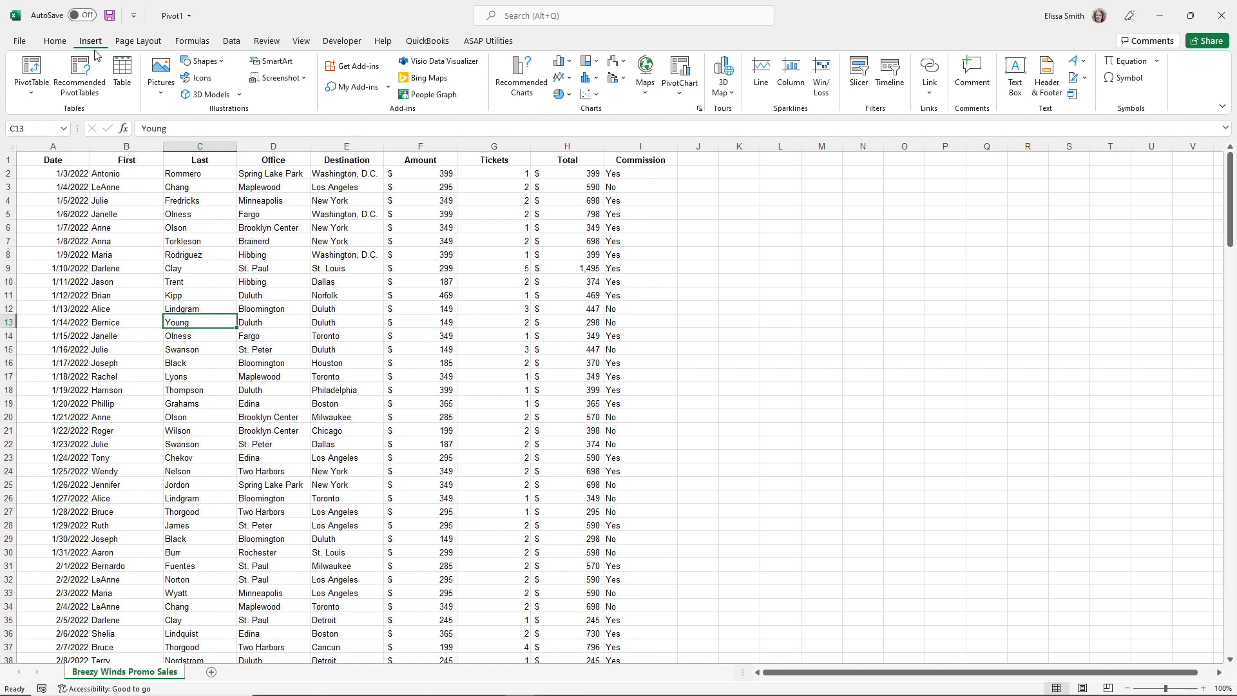
{"action": "left_click", "coordinate": [79, 76]}
{"action": "key", "text": "ctrl"}
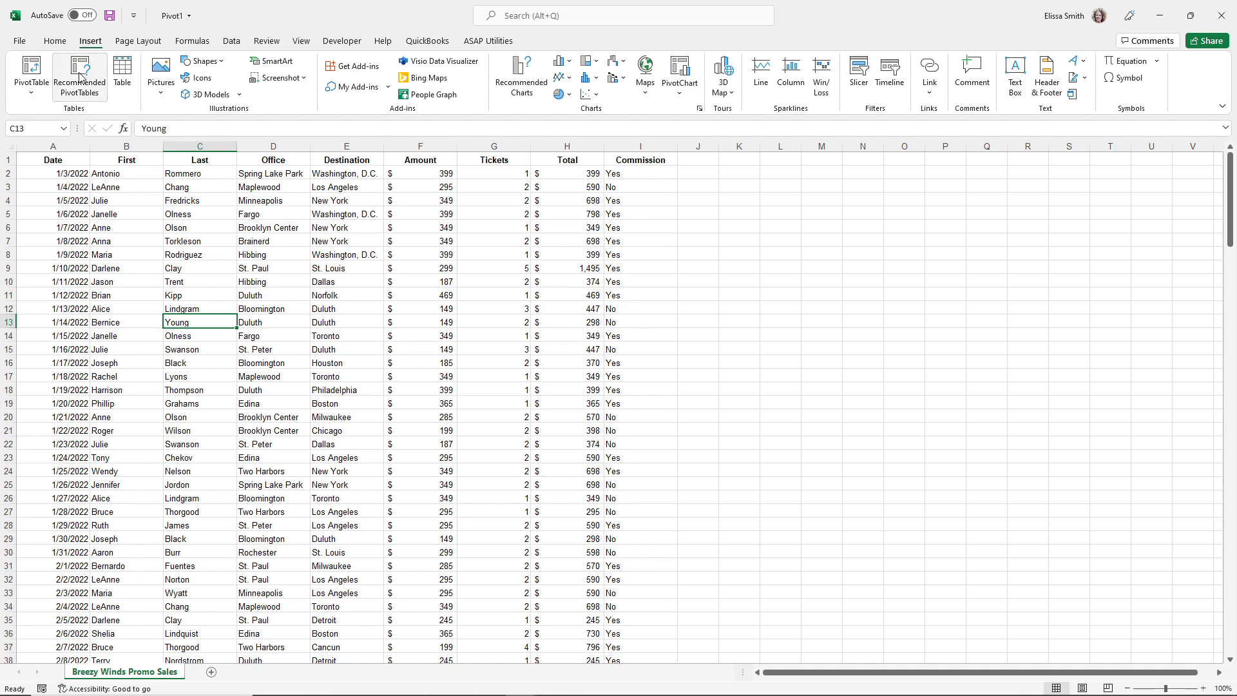
{"action": "key", "text": "ctrl"}
{"action": "left_click", "coordinate": [79, 76]}
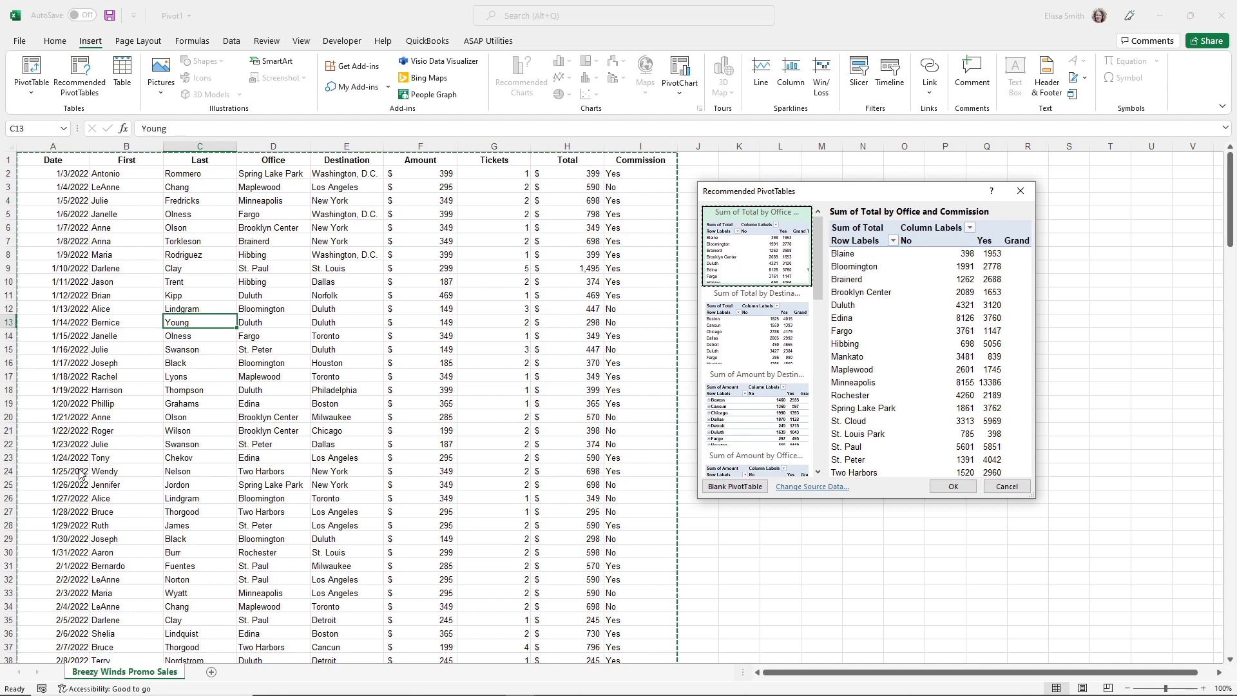
{"action": "left_click_drag", "start_coordinate": [722, 192], "coordinate": [444, 163]}
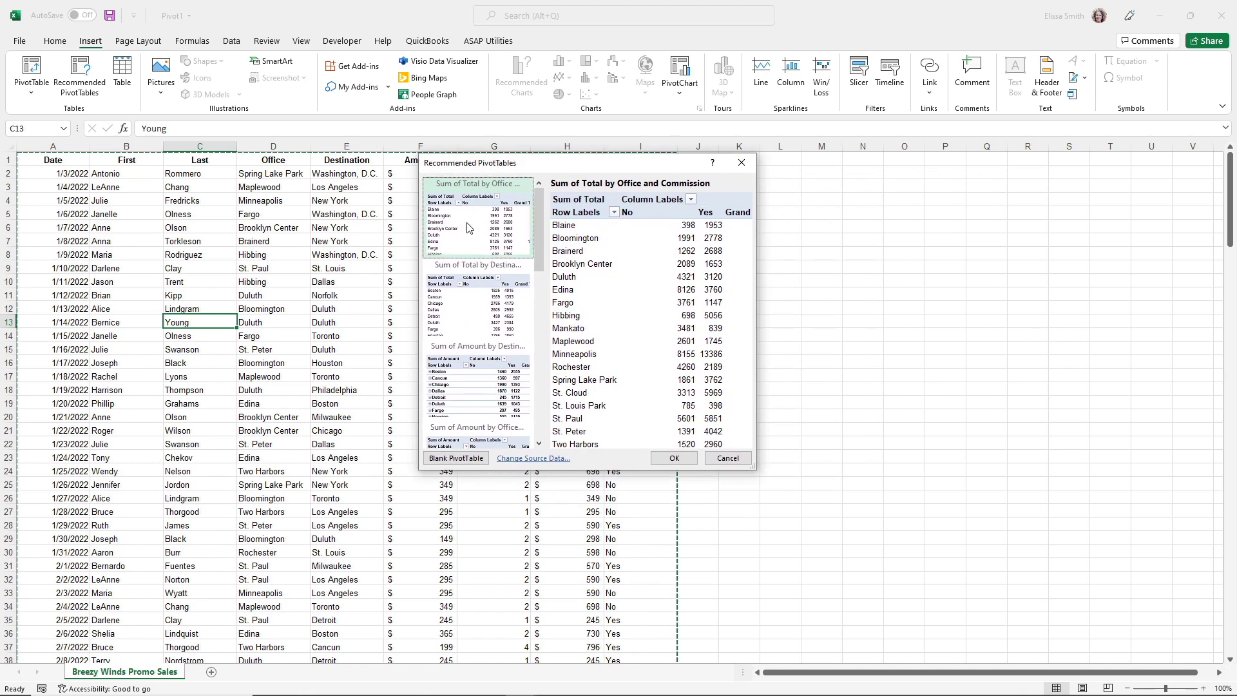
{"action": "left_click", "coordinate": [468, 316]}
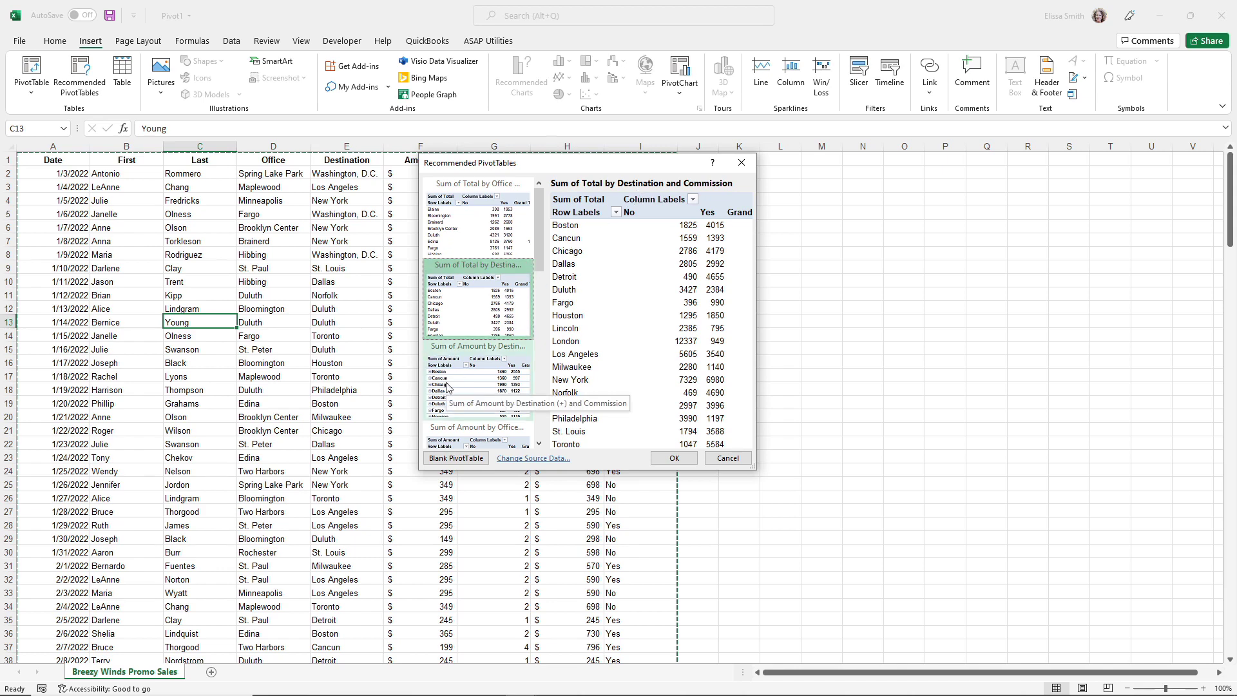
{"action": "left_click", "coordinate": [439, 437]}
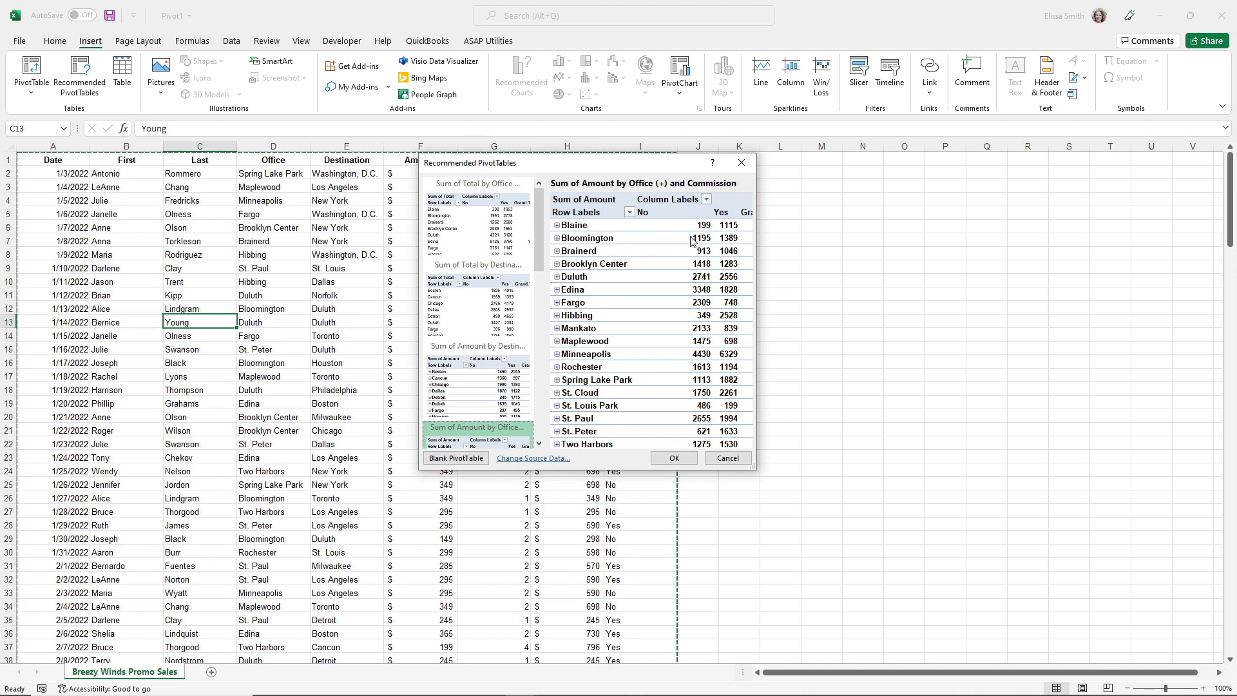
{"action": "left_click", "coordinate": [669, 458]}
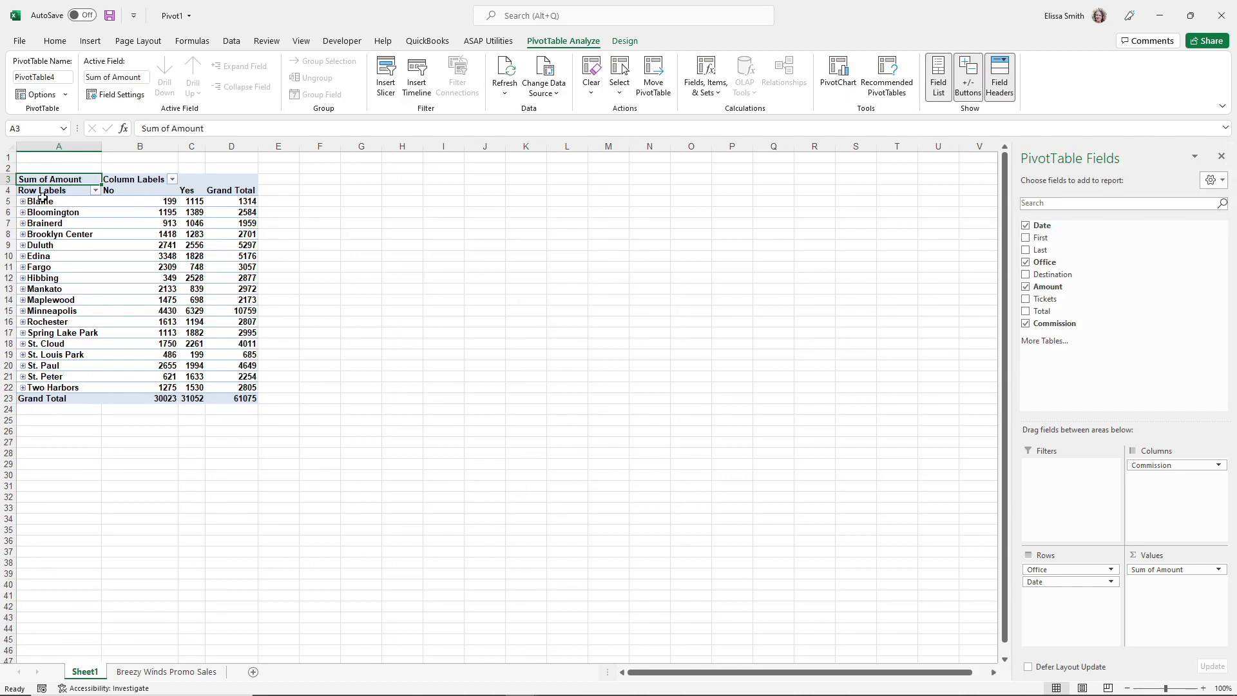
Step: Review the new PivotTable's offices and amounts against the source list on the Breezy Winds Promo Sales sheet
{"action": "mouse_move", "coordinate": [137, 366]}
{"action": "mouse_move", "coordinate": [74, 268]}
{"action": "mouse_move", "coordinate": [227, 227]}
{"action": "left_click", "coordinate": [168, 672]}
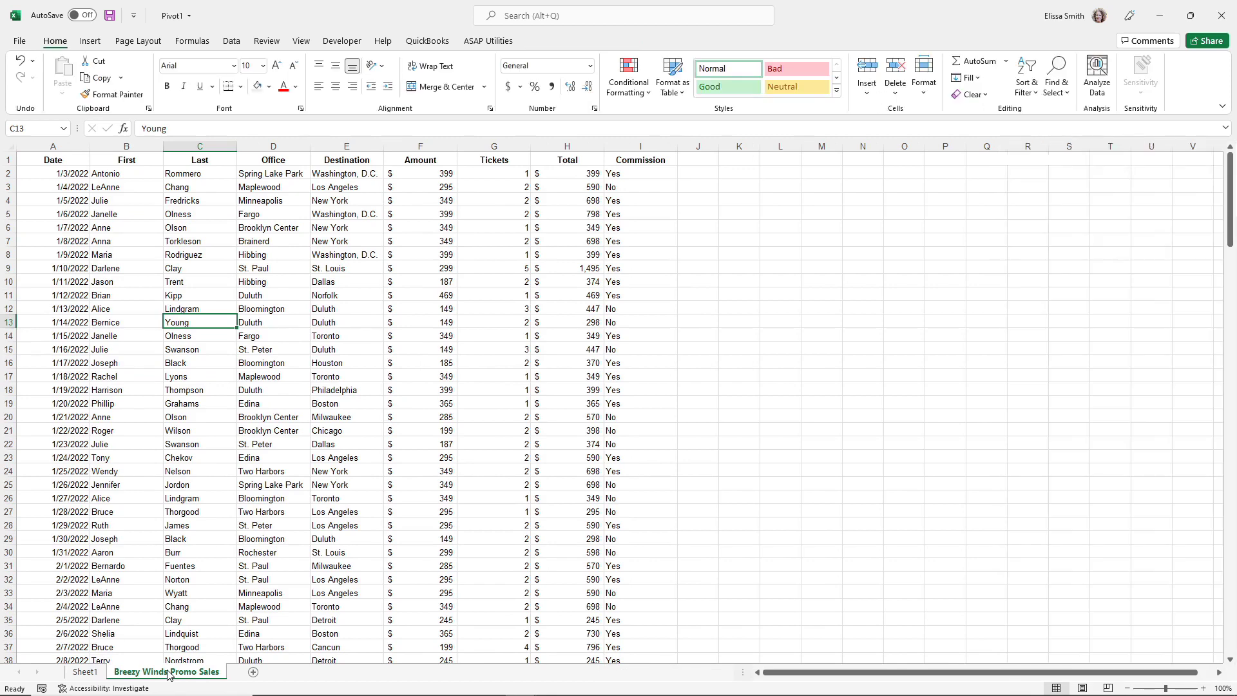
{"action": "left_click", "coordinate": [84, 673]}
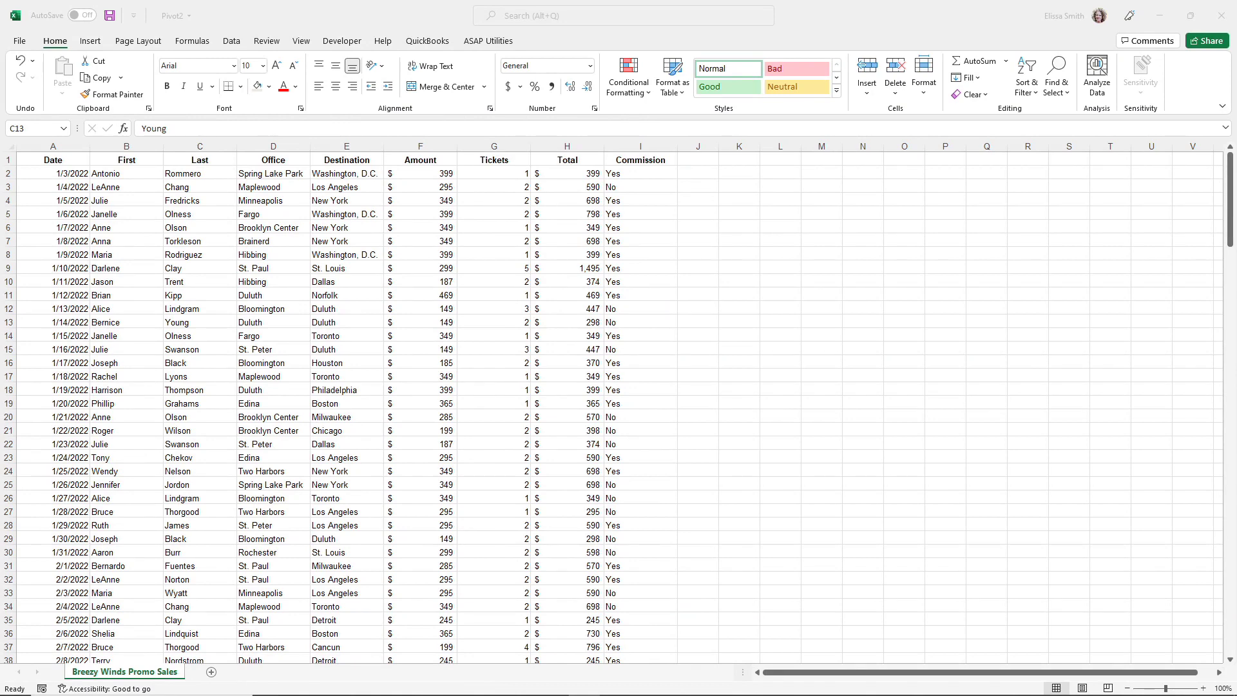
Step: In the Pivot2 workbook, create a blank PivotTable on a new worksheet from promo sales range A1:I200
{"action": "left_click", "coordinate": [156, 337]}
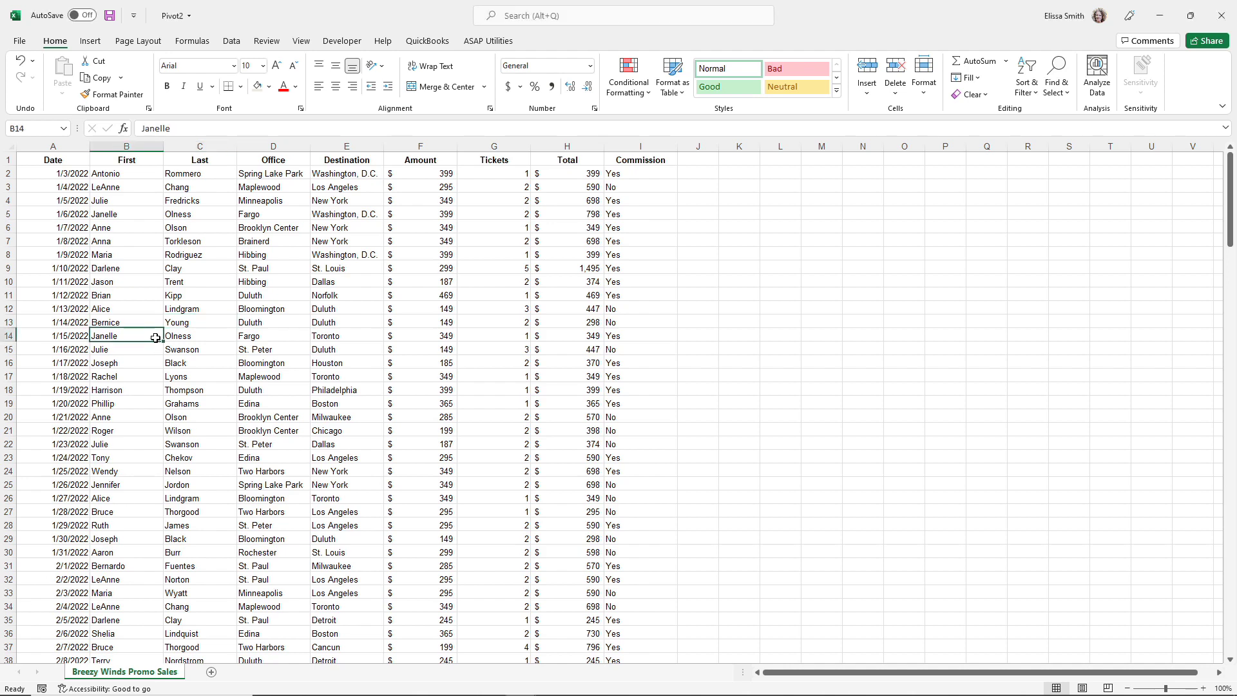
{"action": "left_click", "coordinate": [5, 160]}
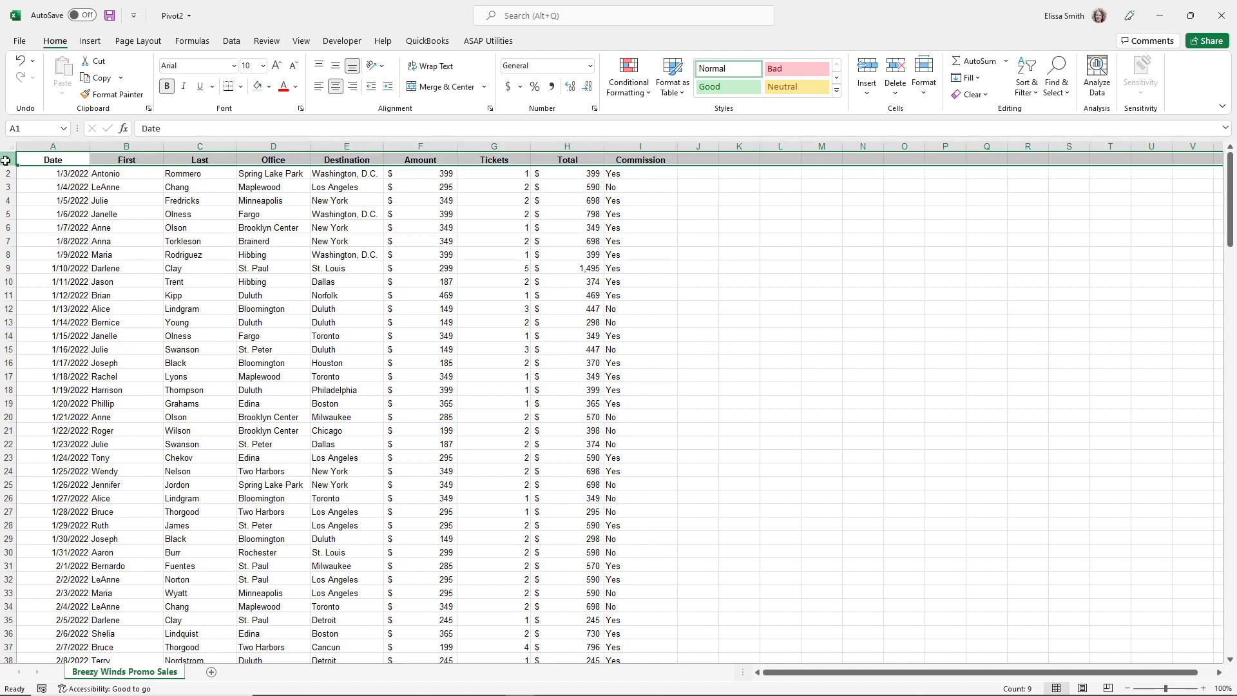
{"action": "left_click", "coordinate": [106, 377]}
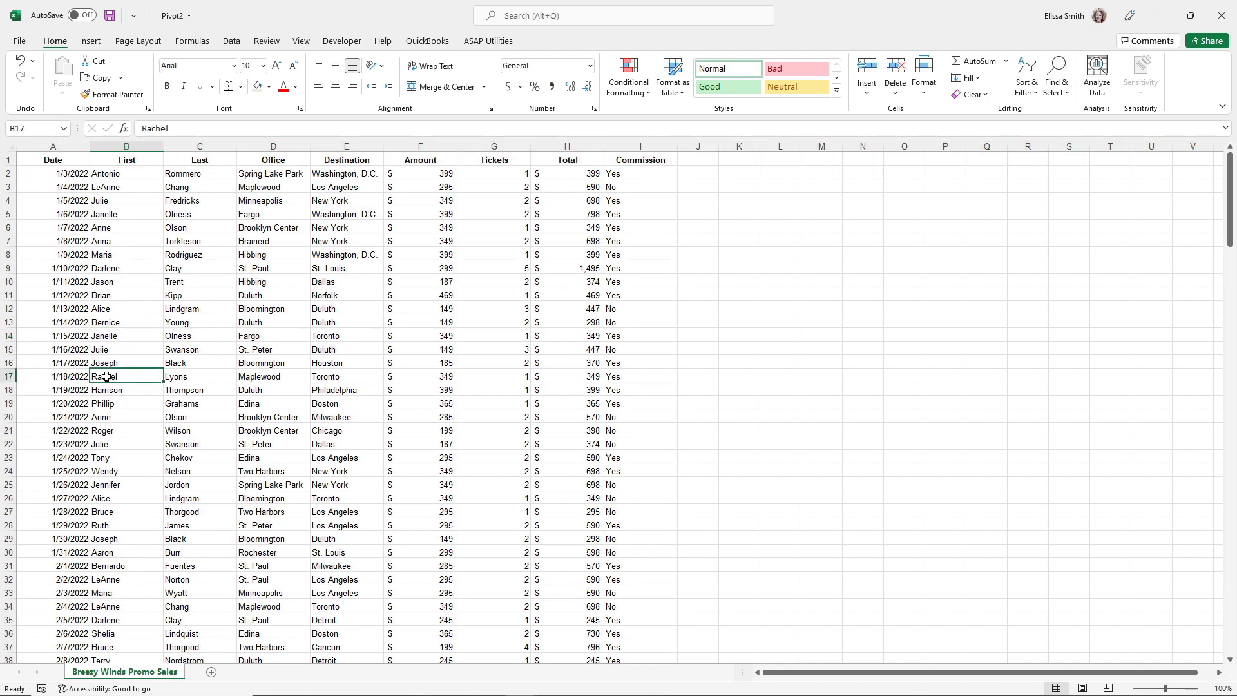
{"action": "left_click", "coordinate": [88, 44]}
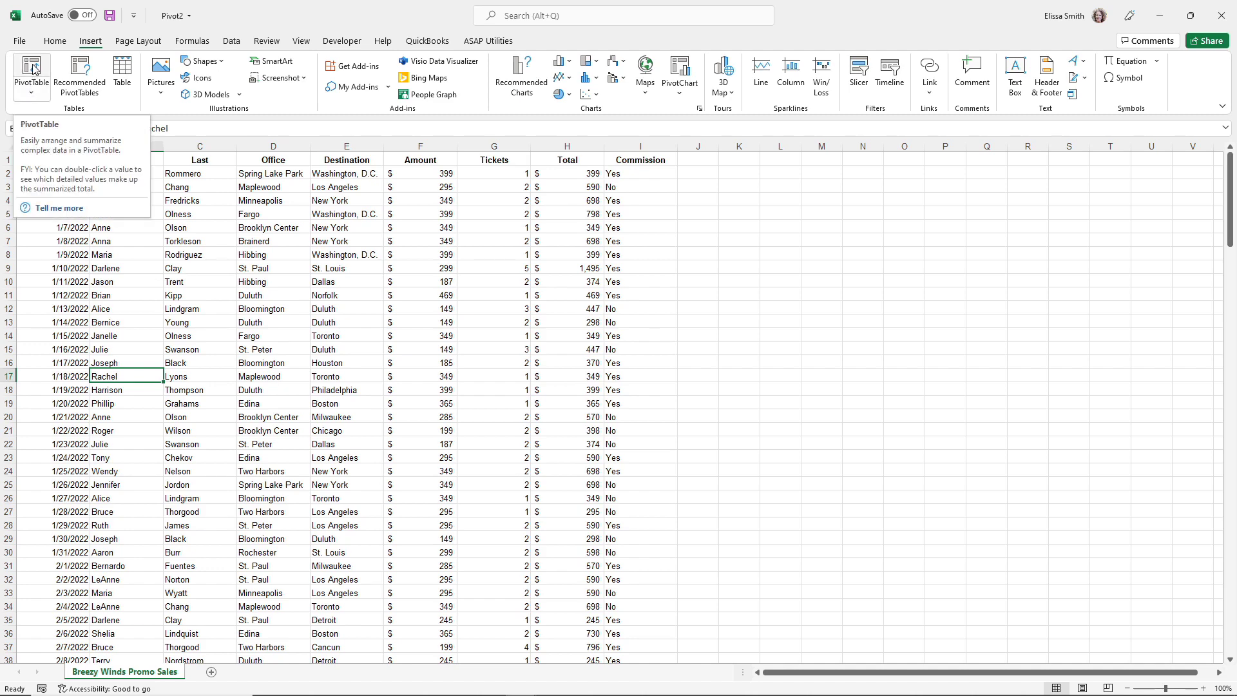
{"action": "left_click", "coordinate": [38, 96]}
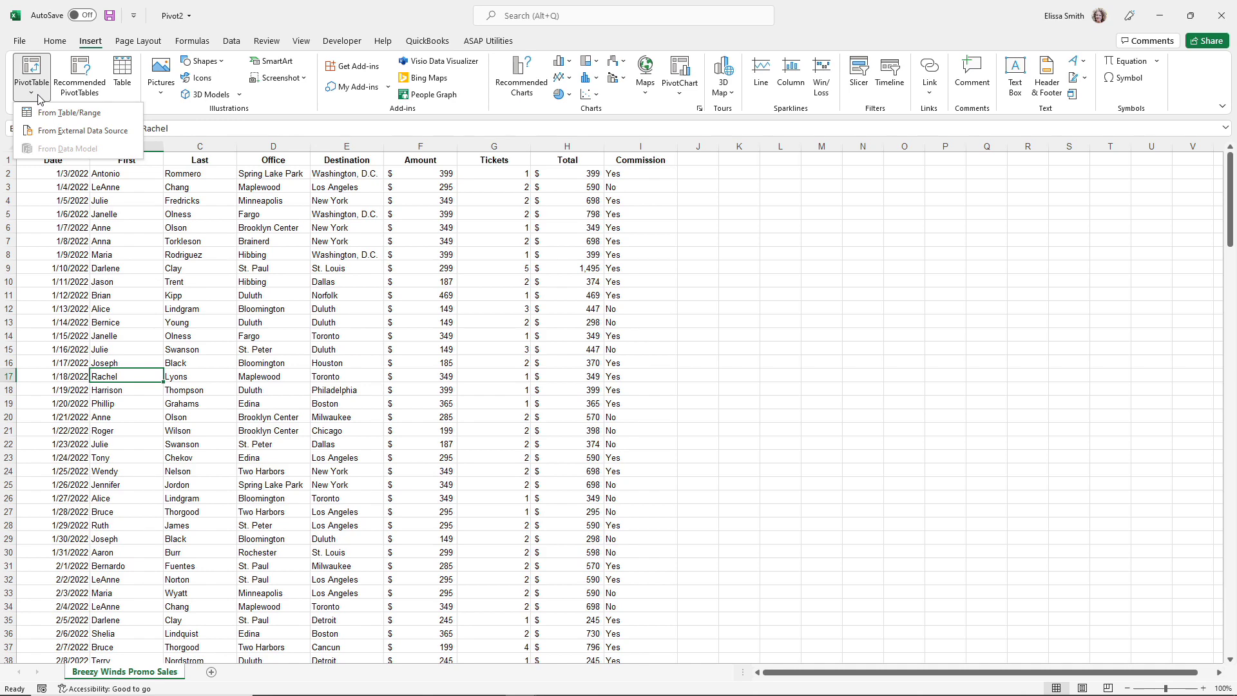
{"action": "left_click", "coordinate": [39, 65]}
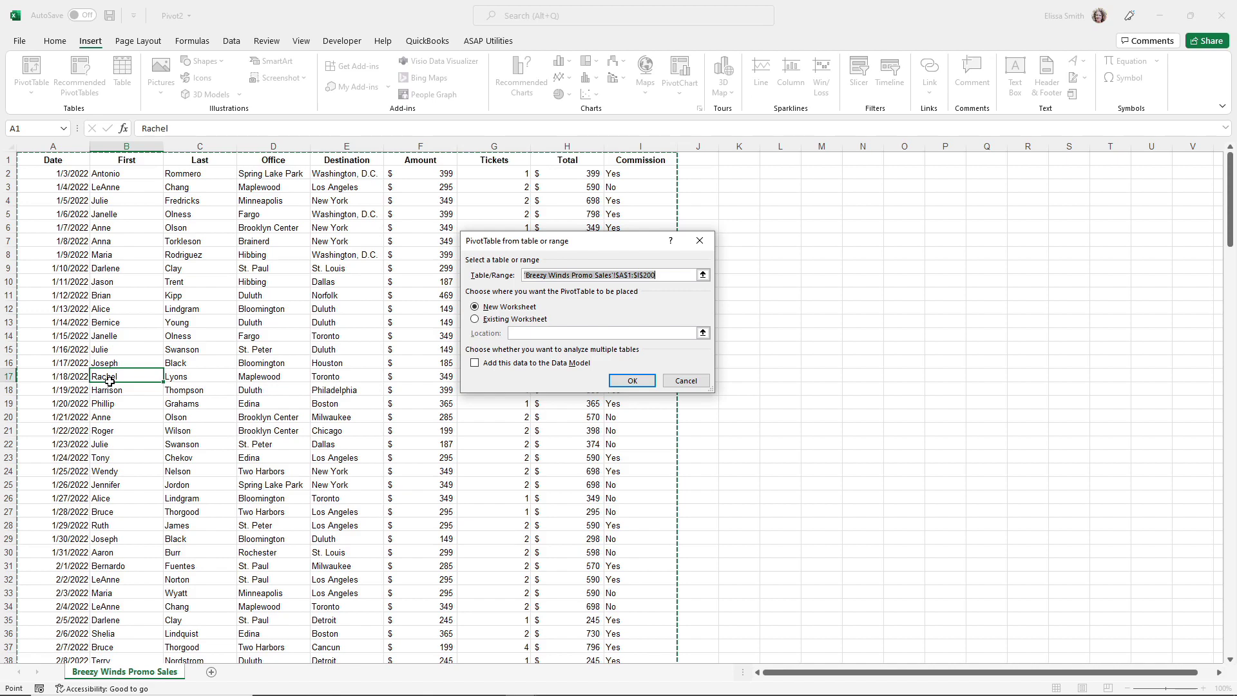
{"action": "scroll", "coordinate": [109, 381], "scroll_direction": "down", "scroll_amount": 20}
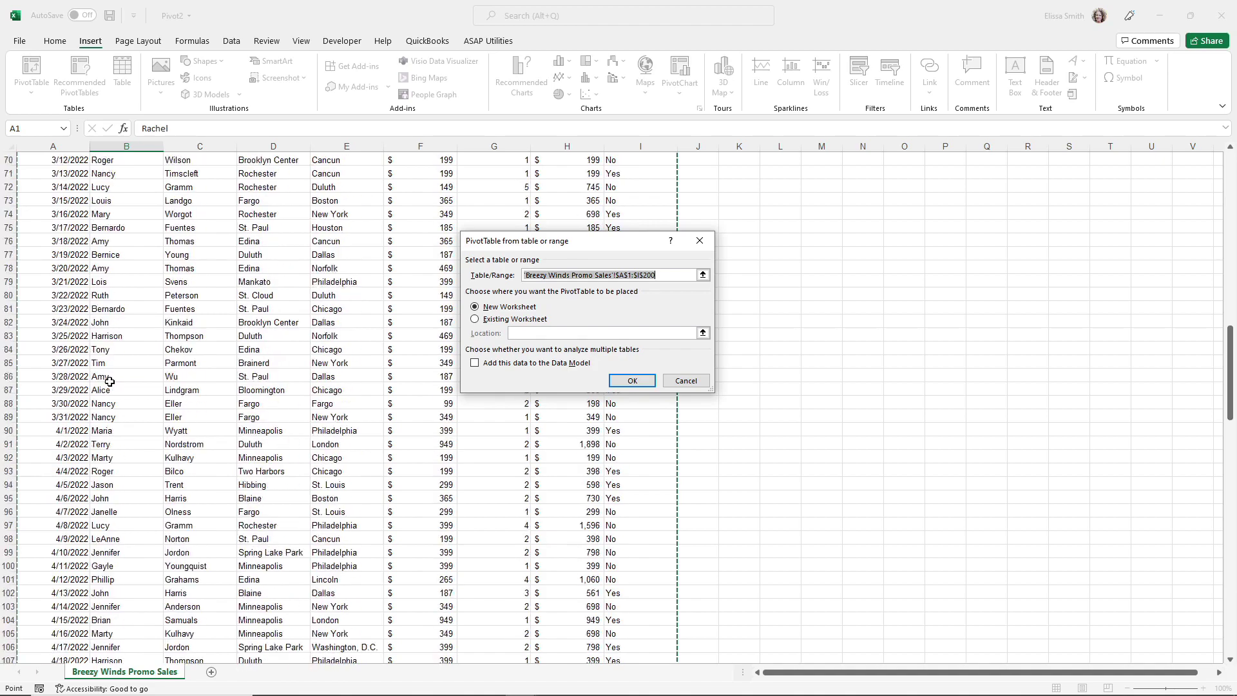
{"action": "scroll", "coordinate": [110, 382], "scroll_direction": "down", "scroll_amount": 15}
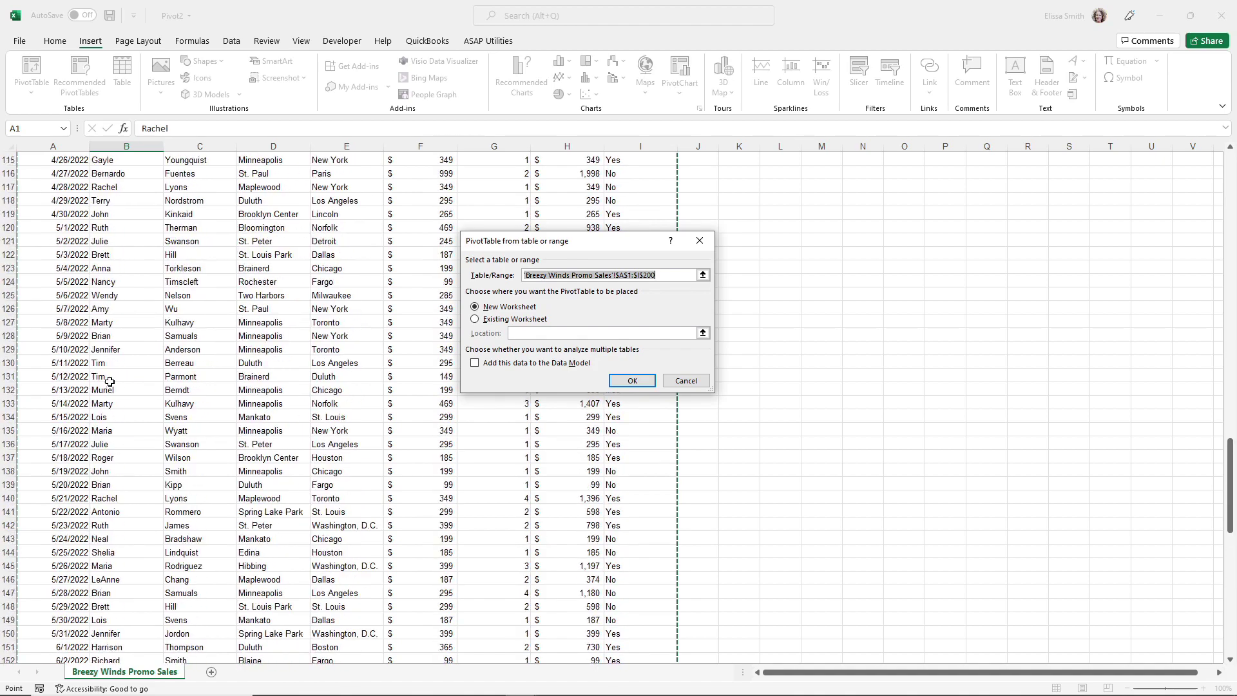
{"action": "scroll", "coordinate": [110, 381], "scroll_direction": "up", "scroll_amount": 20}
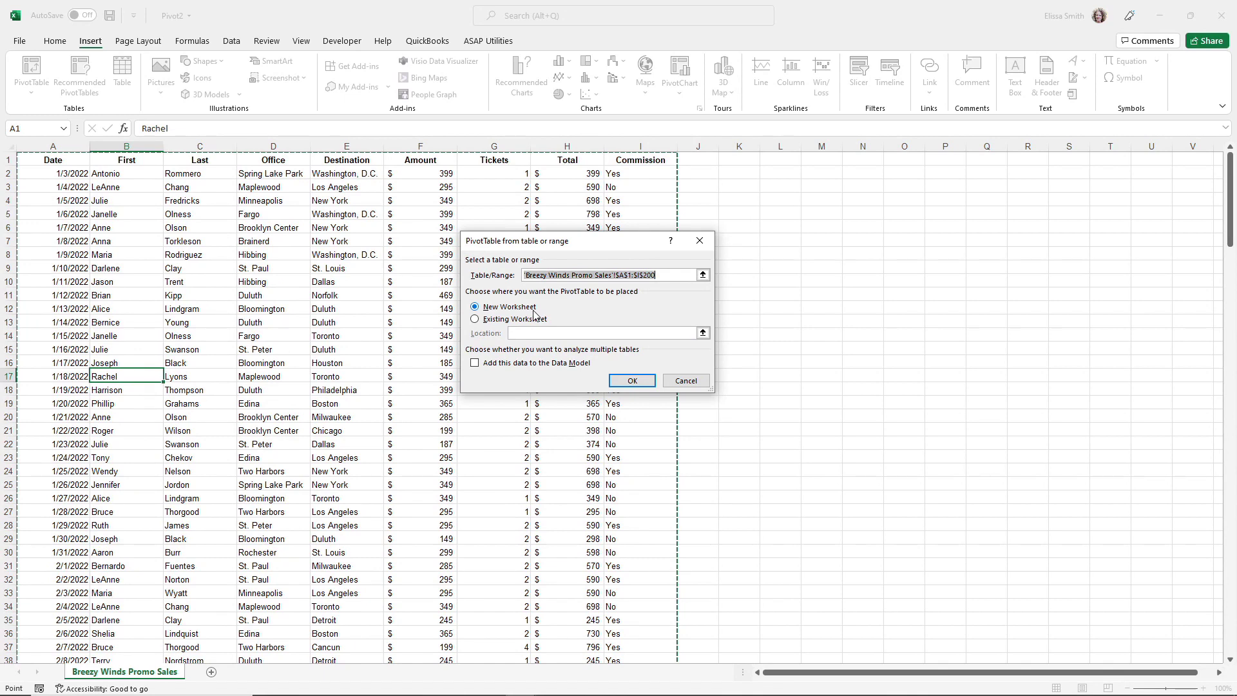
{"action": "key", "text": "ctrl"}
{"action": "key", "text": "ctrl"}
{"action": "left_click", "coordinate": [632, 380]}
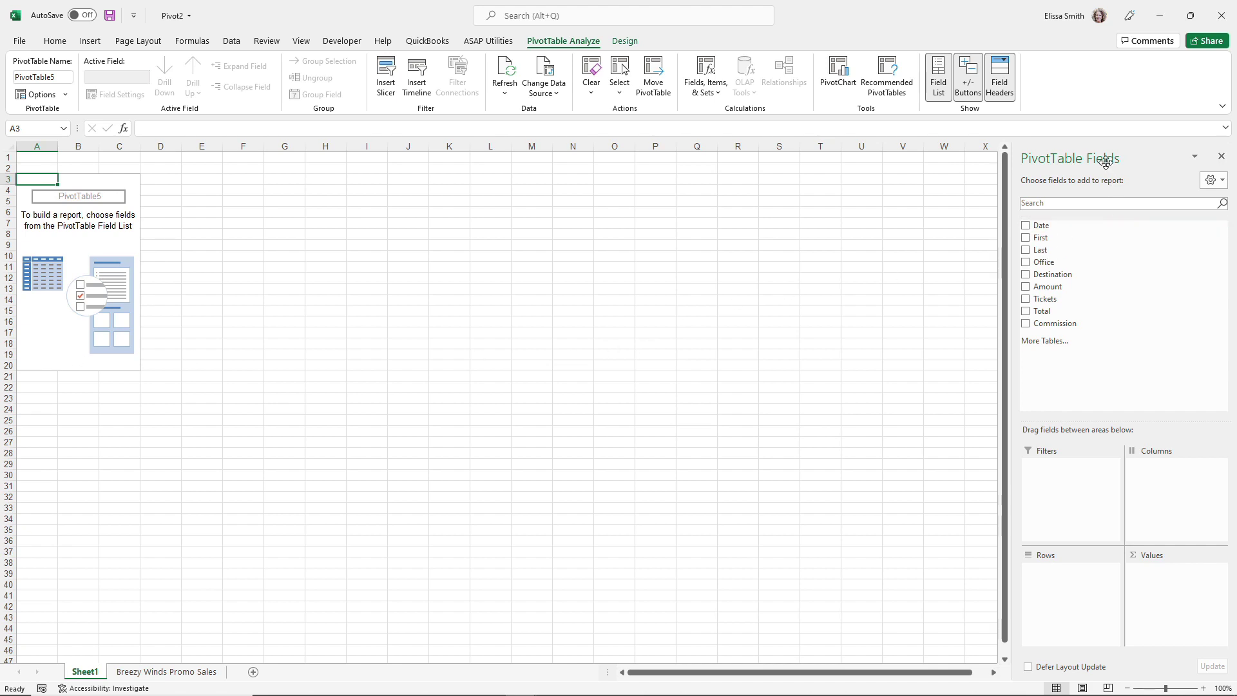
Step: Add the Office field to the PivotTable's rows
{"action": "left_click", "coordinate": [1066, 484]}
{"action": "left_click", "coordinate": [1196, 477]}
{"action": "left_click", "coordinate": [1054, 580]}
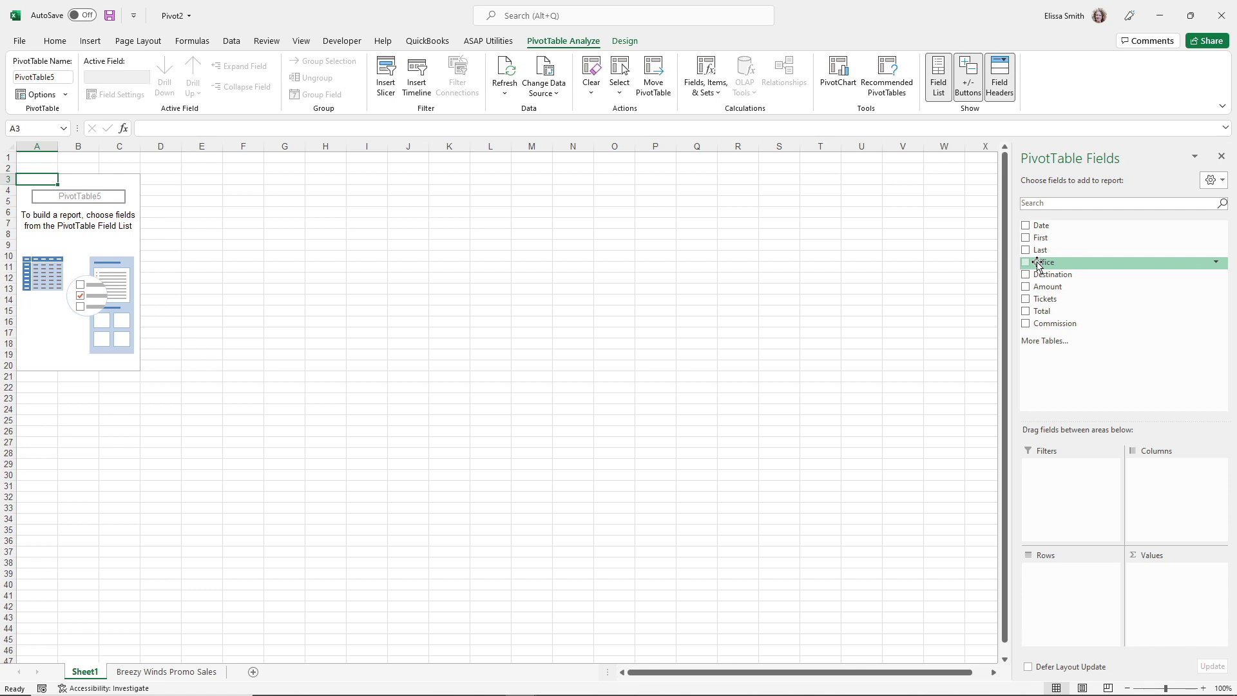
{"action": "left_click_drag", "start_coordinate": [1038, 265], "coordinate": [1061, 594]}
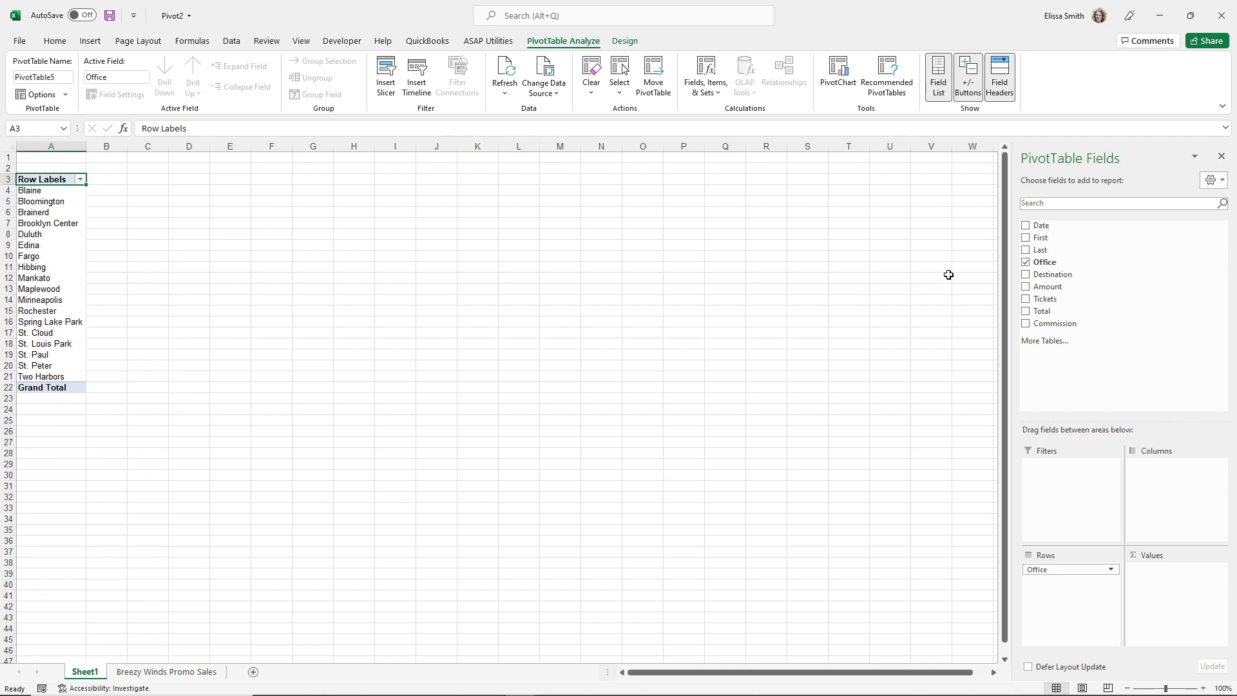
Step: Try the Date field in the PivotTable's columns, and remove both Date and Months from the layout
{"action": "left_click_drag", "start_coordinate": [1036, 225], "coordinate": [1171, 478]}
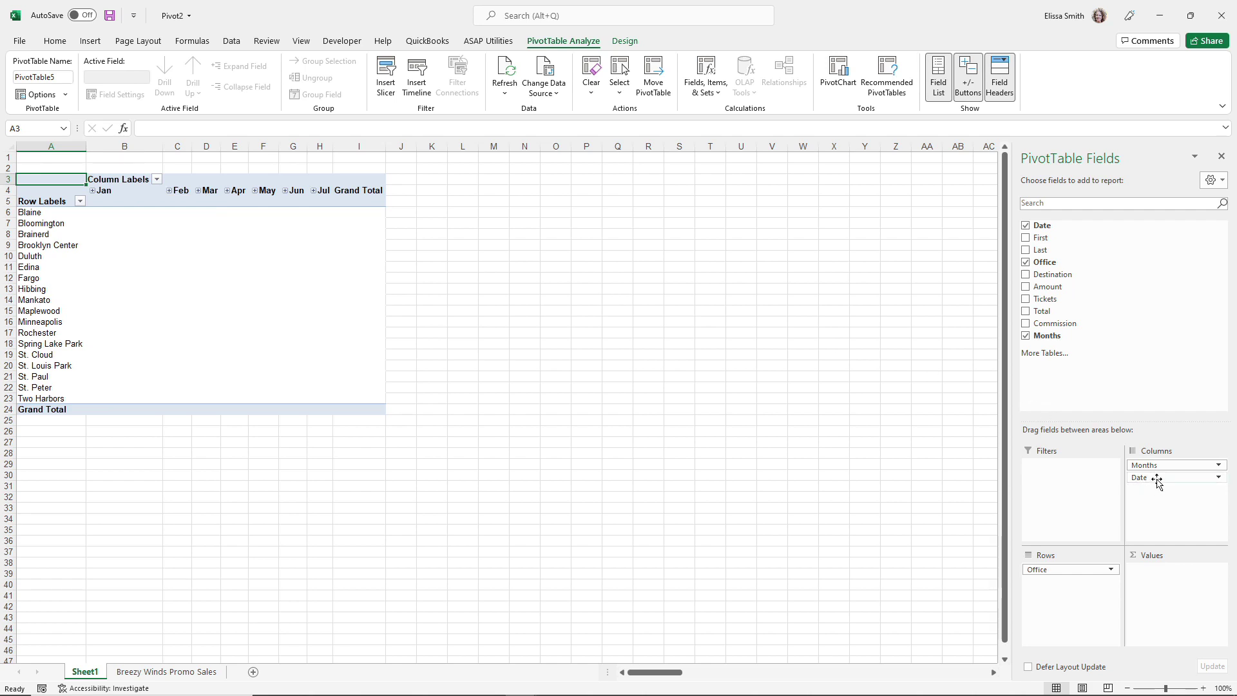
{"action": "left_click_drag", "start_coordinate": [1158, 480], "coordinate": [926, 470]}
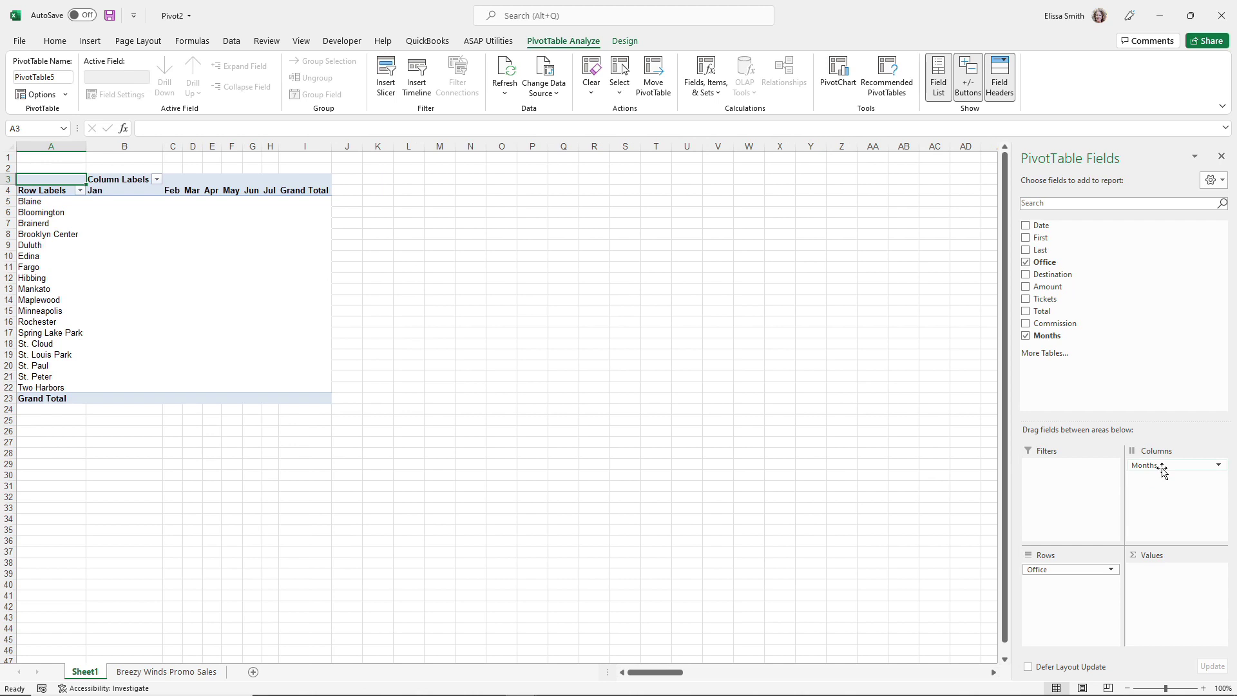
{"action": "left_click_drag", "start_coordinate": [1164, 472], "coordinate": [810, 478]}
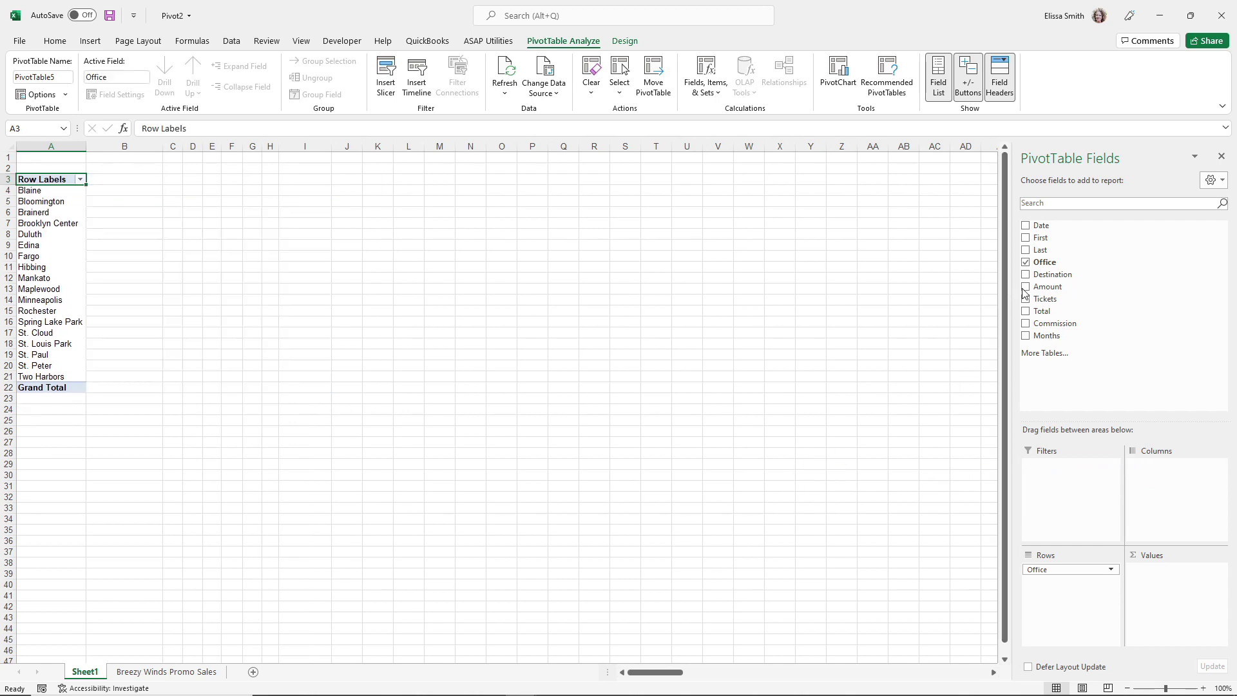
Step: Add the Destination field to the PivotTable's columns and summarize the Tickets field as its values
{"action": "left_click_drag", "start_coordinate": [1041, 274], "coordinate": [1155, 481]}
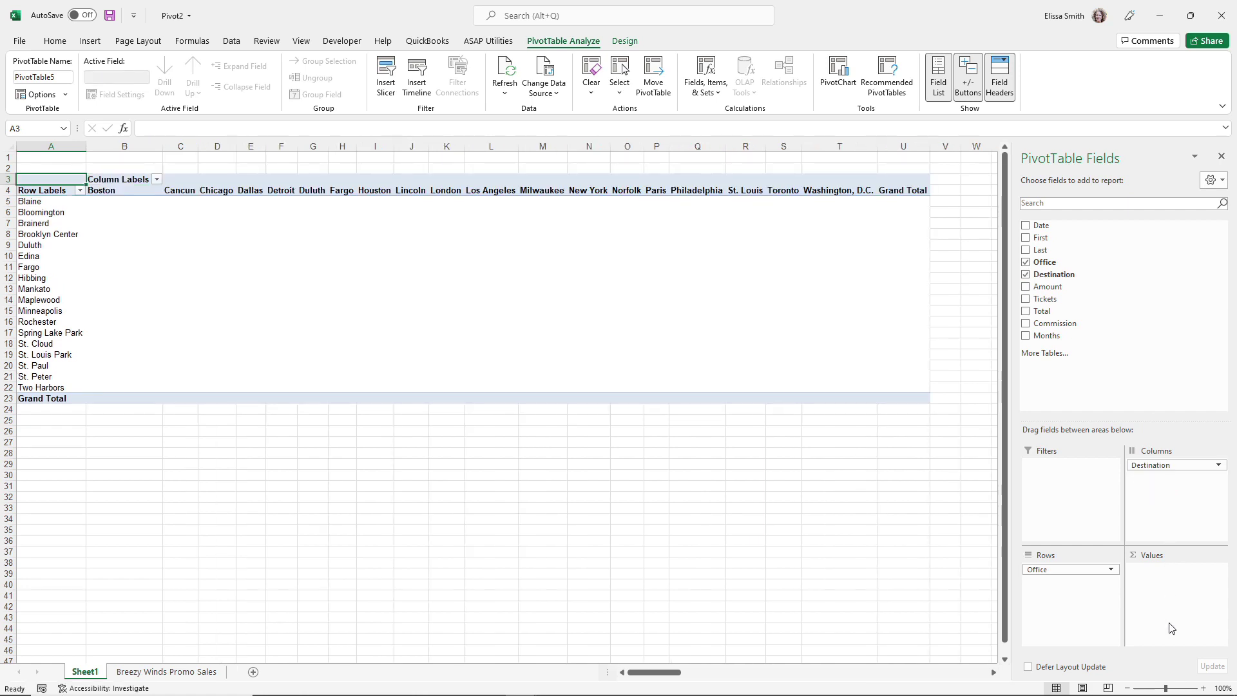
{"action": "key", "text": "ctrl"}
{"action": "key", "text": "ctrl"}
{"action": "key", "text": "ctrl"}
{"action": "key", "text": "ctrl"}
{"action": "key", "text": "ctrl"}
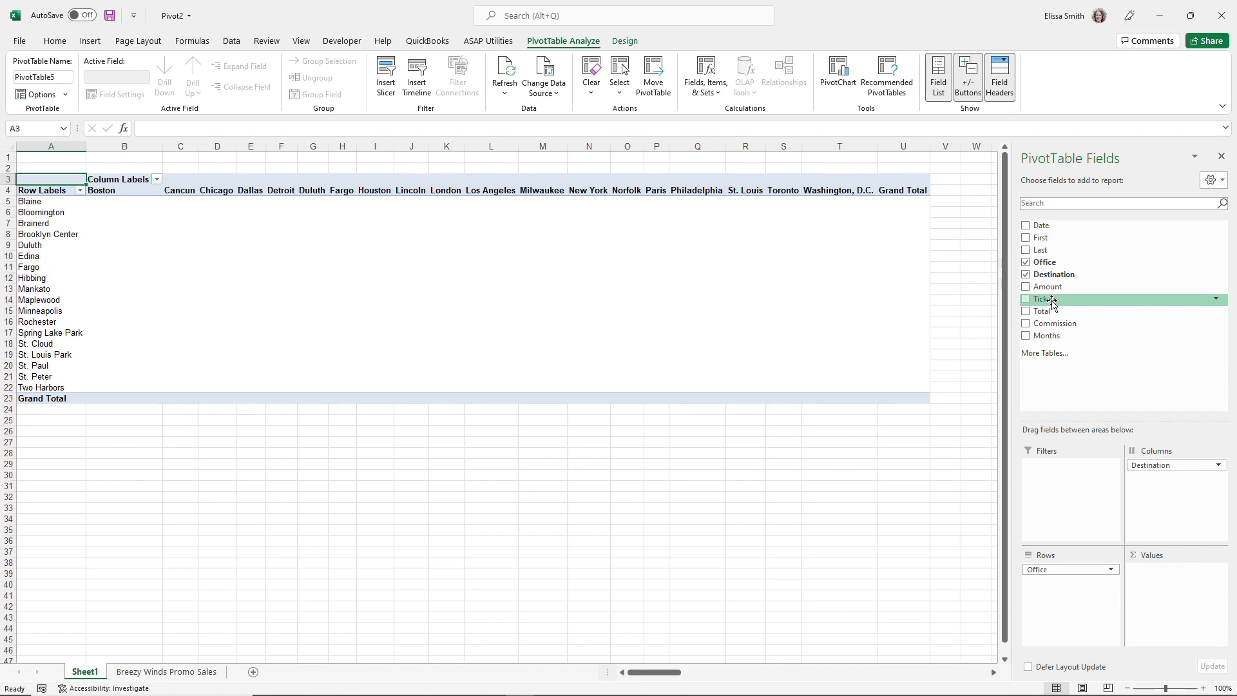
{"action": "left_click_drag", "start_coordinate": [1053, 303], "coordinate": [1164, 597]}
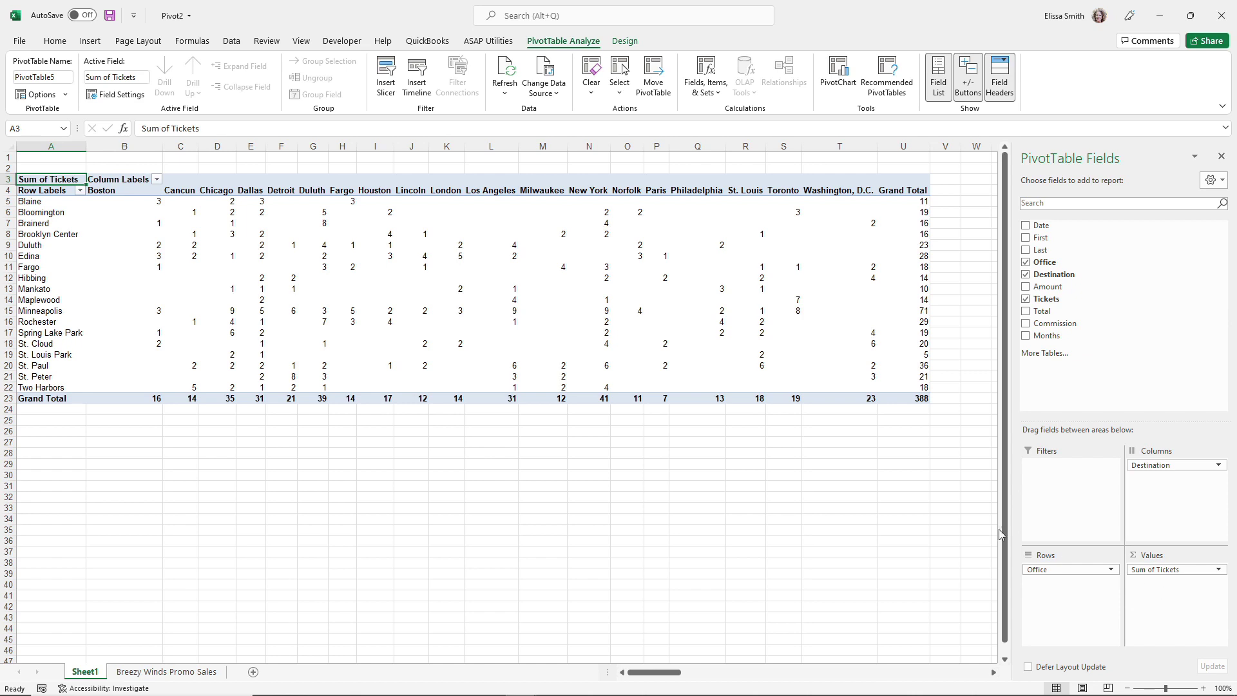
Step: Examine the ticket sums by office and destination, including the Hibbing label, Fargo–Cancun, Rochester–Cancun and Blaine–Boston cells
{"action": "left_click", "coordinate": [31, 279]}
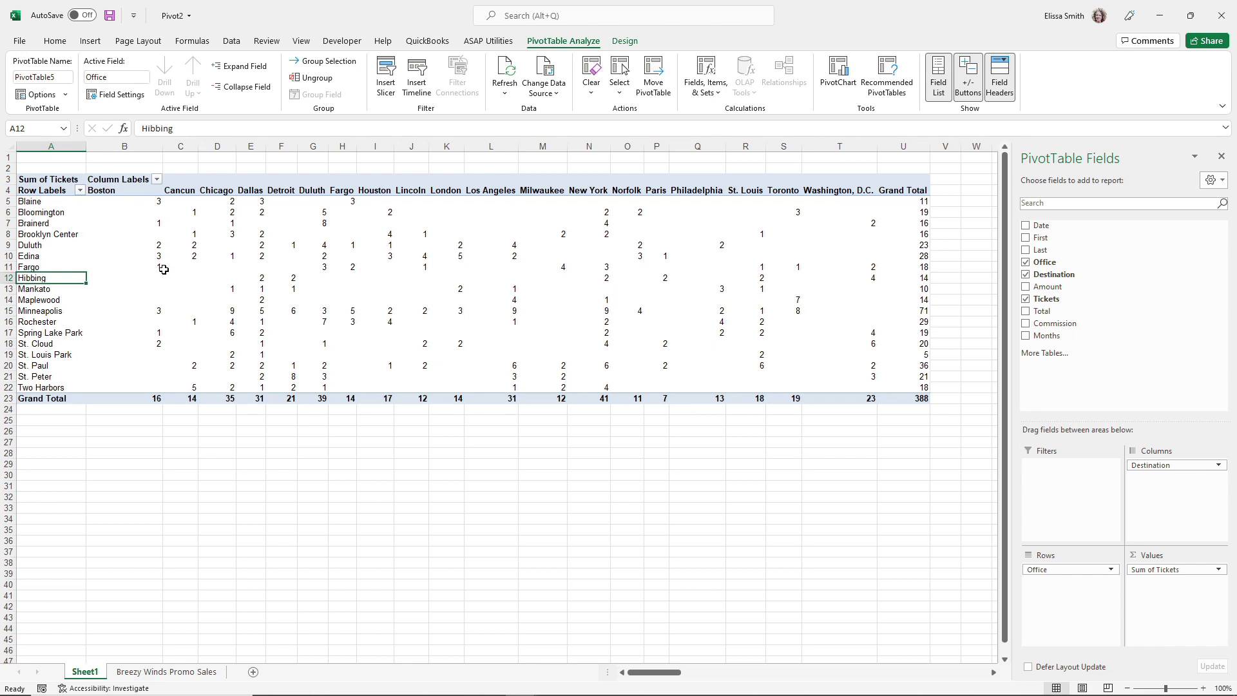
{"action": "mouse_move", "coordinate": [164, 269]}
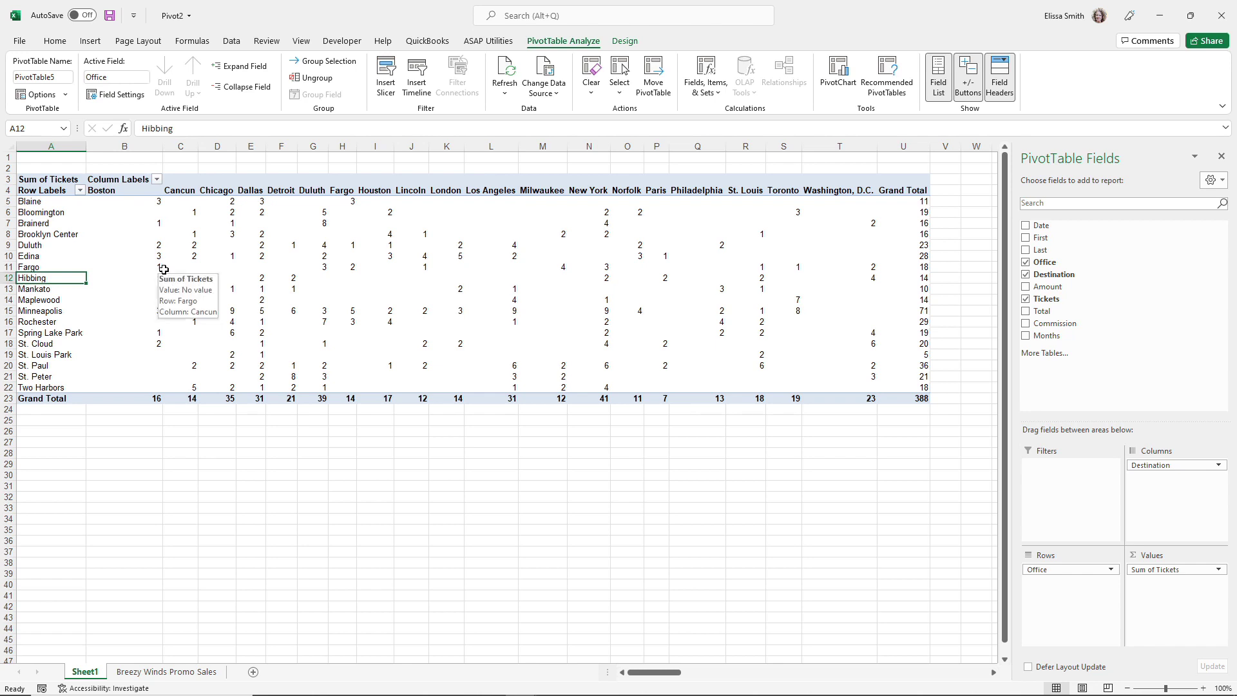
{"action": "left_click", "coordinate": [163, 270]}
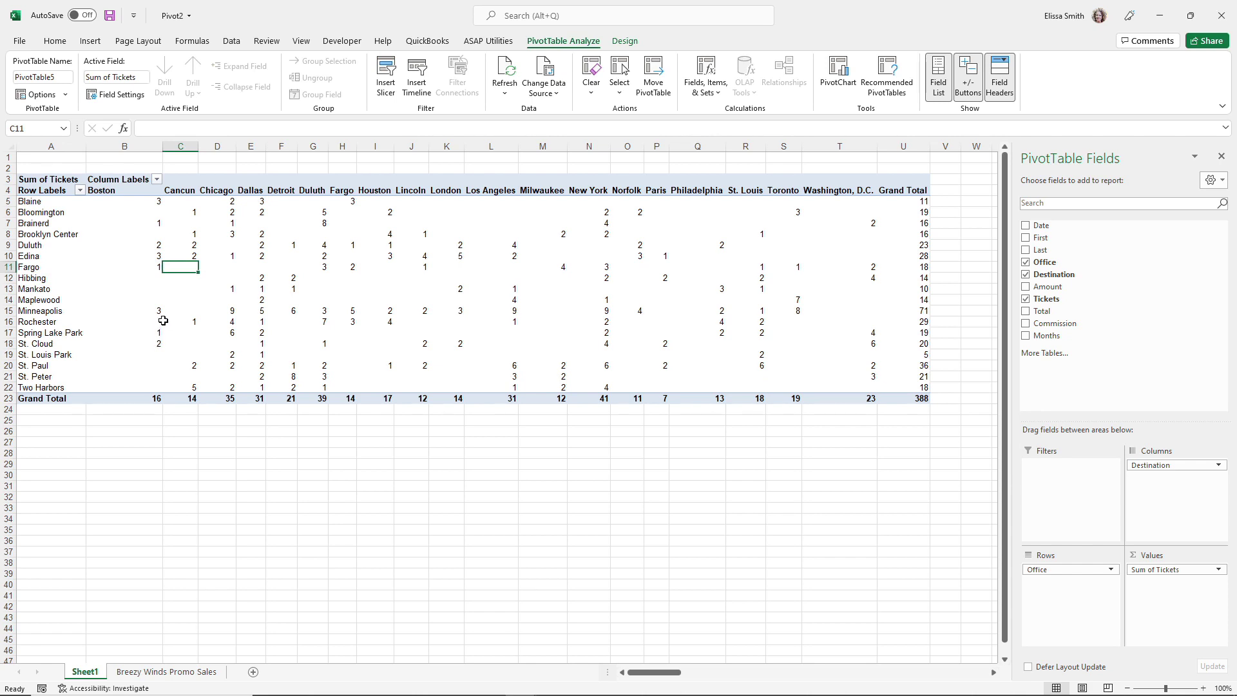
{"action": "mouse_move", "coordinate": [164, 321]}
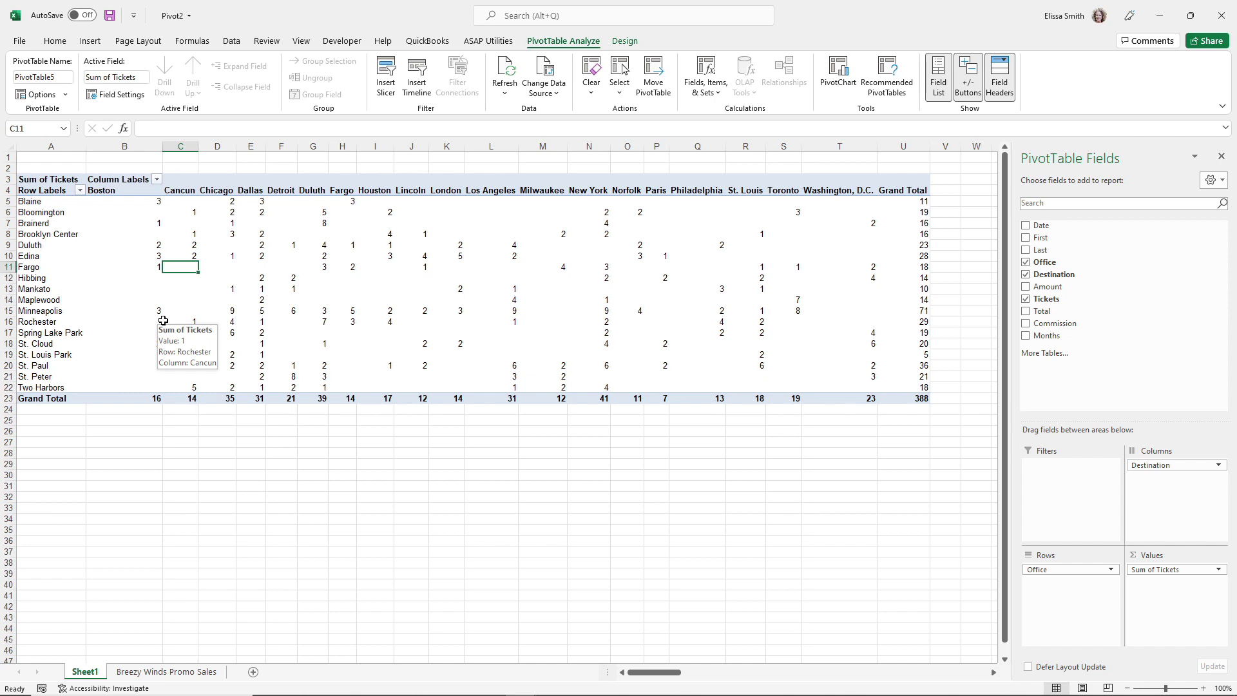
{"action": "left_click", "coordinate": [162, 203]}
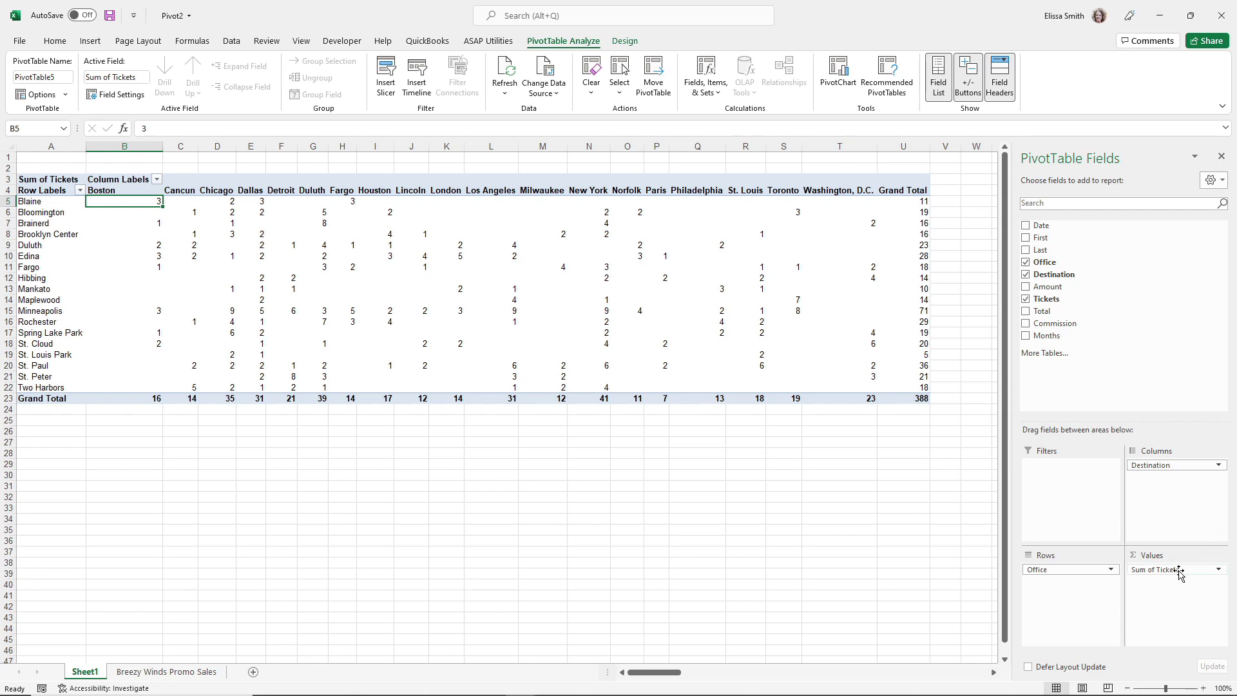
{"action": "key", "text": "ctrl"}
{"action": "key", "text": "ctrl"}
{"action": "key", "text": "ctrl"}
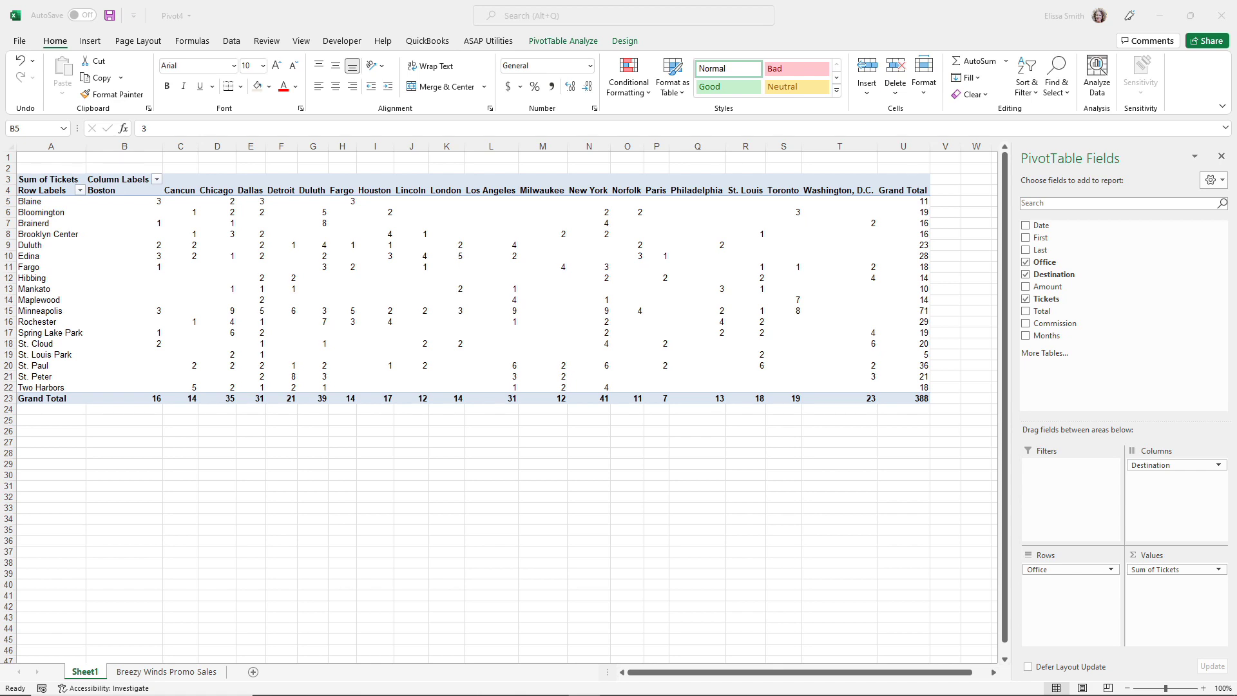
Step: Replace the Tickets field in the PivotTable's values with the Total field
{"action": "left_click", "coordinate": [294, 342]}
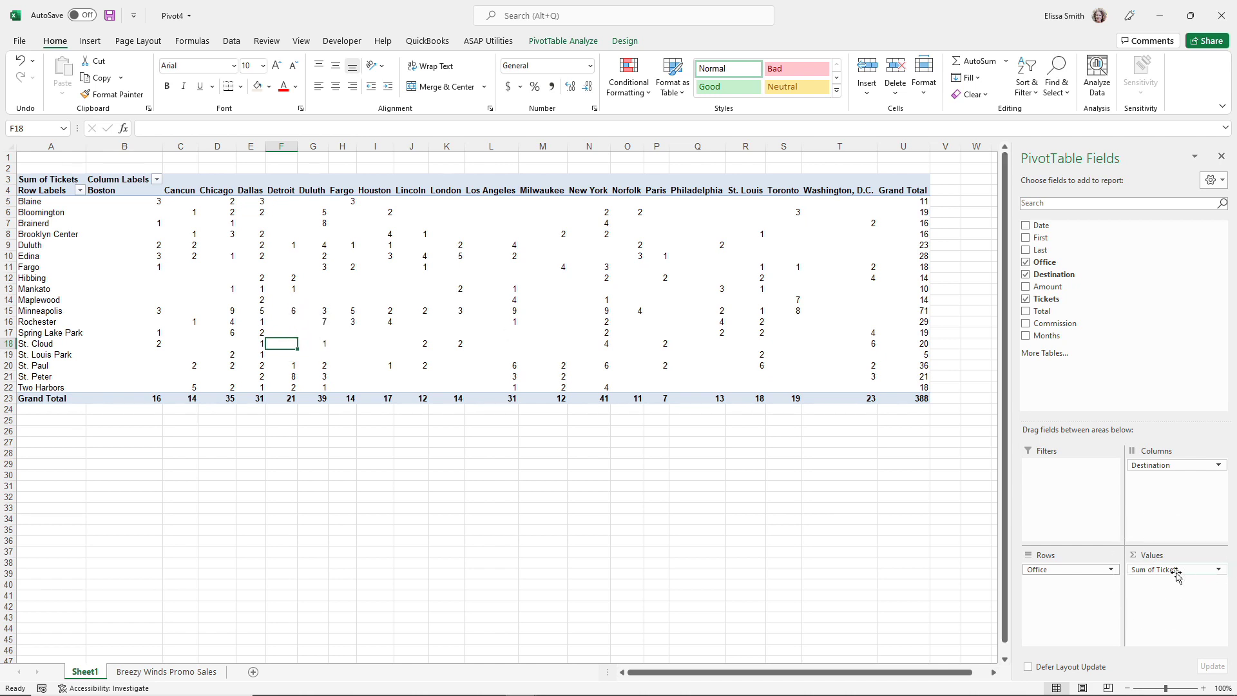
{"action": "left_click_drag", "start_coordinate": [1176, 575], "coordinate": [841, 590]}
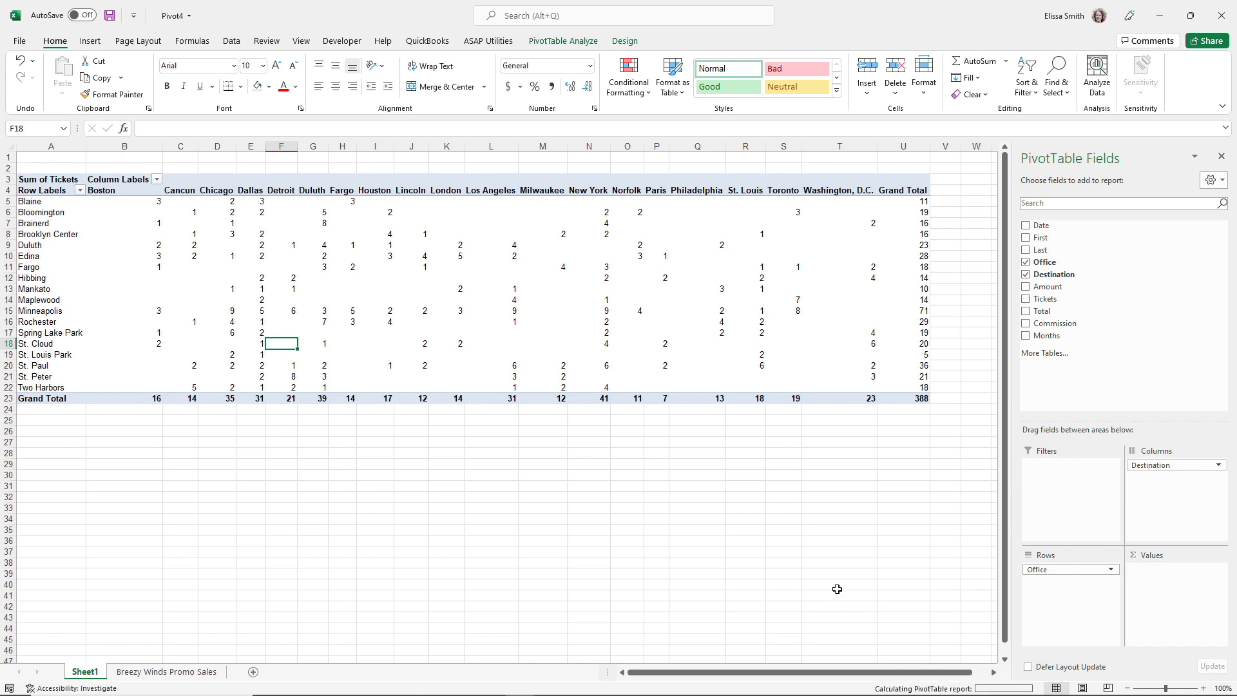
{"action": "left_click_drag", "start_coordinate": [1037, 312], "coordinate": [1154, 587]}
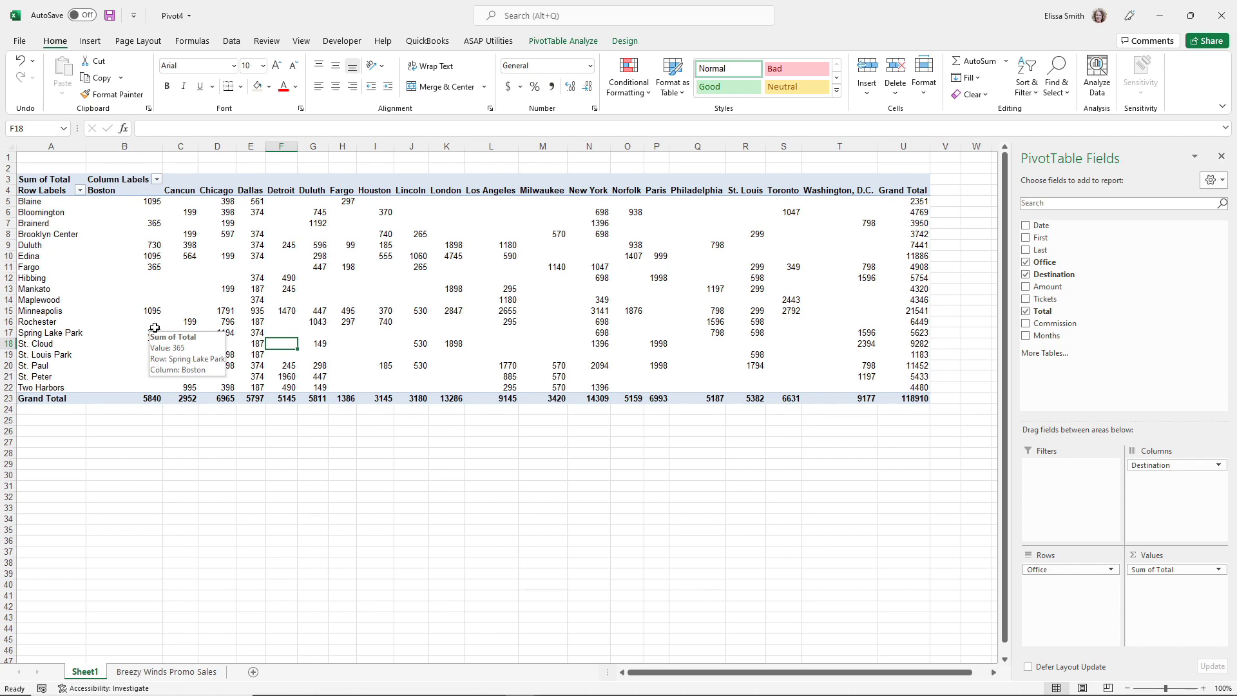
Step: Open the value field settings for Sum of Total and choose Average as the summary calculation
{"action": "left_click", "coordinate": [1223, 570]}
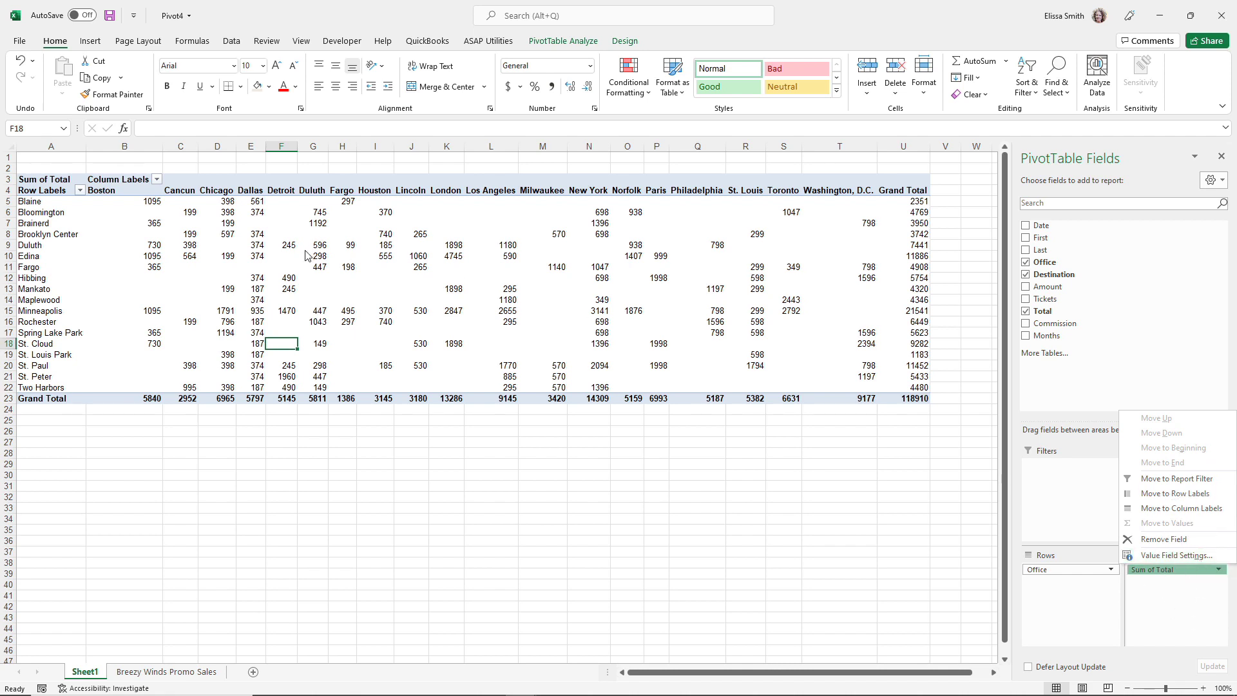
{"action": "left_click", "coordinate": [300, 273]}
{"action": "right_click", "coordinate": [300, 272]}
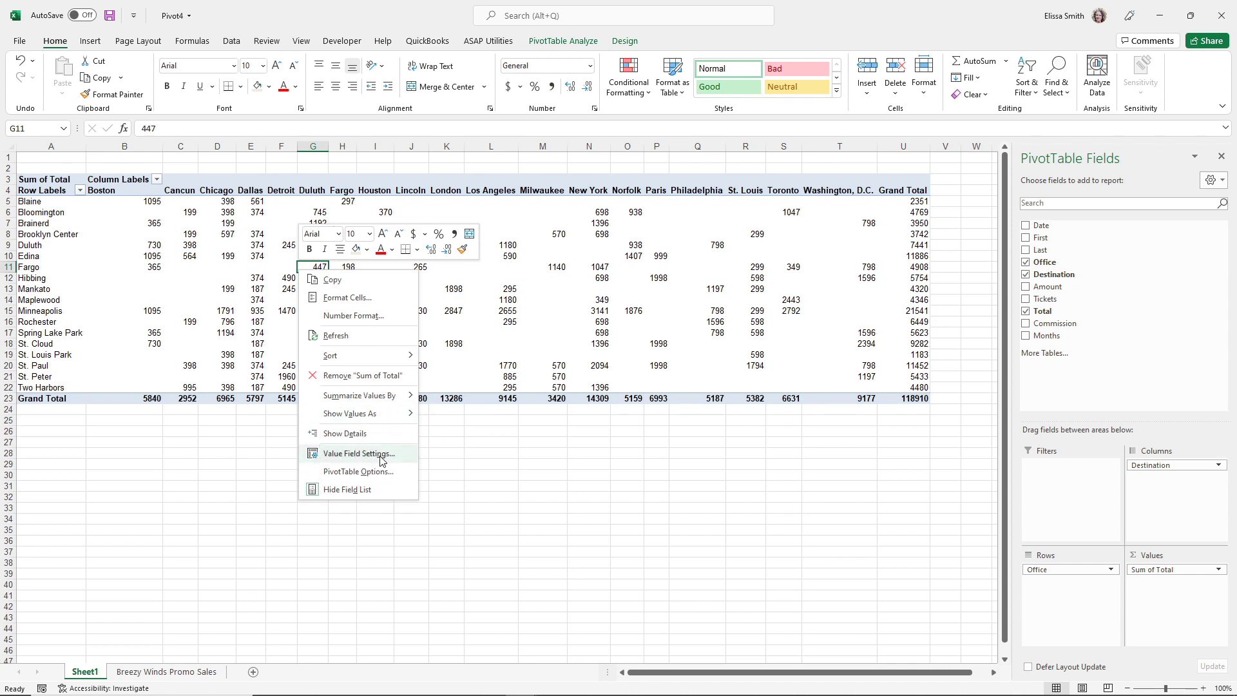
{"action": "left_click", "coordinate": [358, 453]}
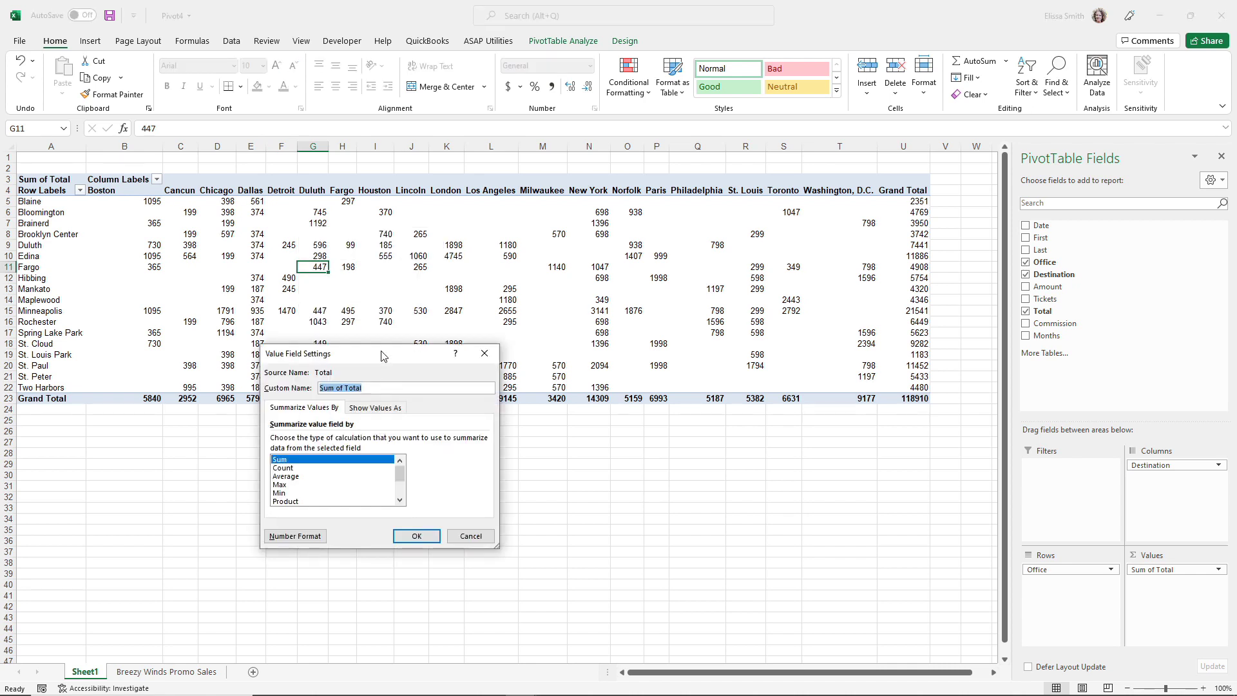
{"action": "left_click_drag", "start_coordinate": [384, 354], "coordinate": [525, 119]}
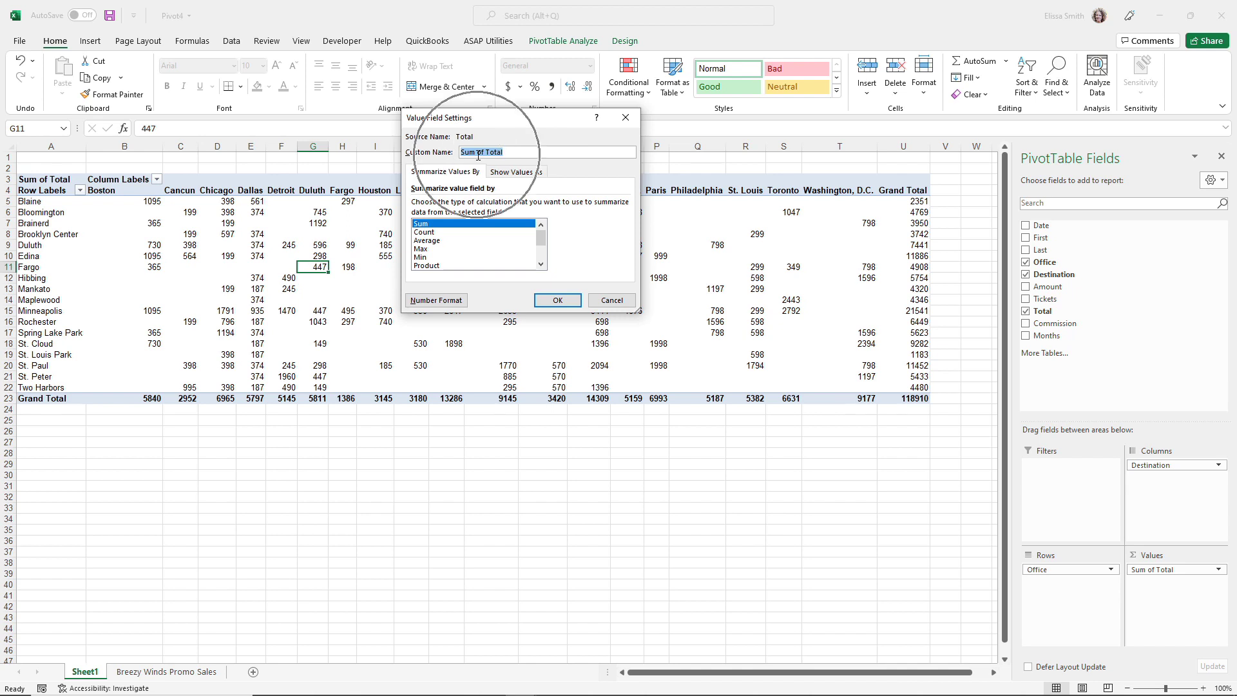
{"action": "left_click", "coordinate": [435, 243]}
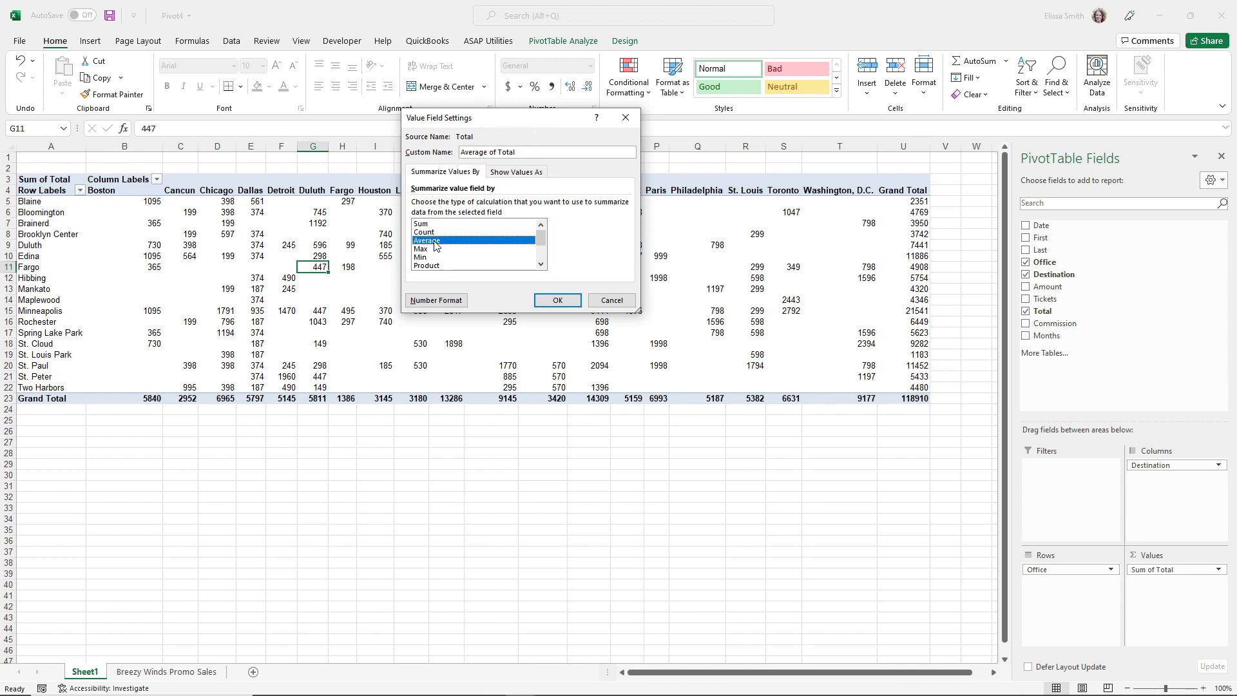
Step: Give the averaged Total values the Currency number format with 2 decimal places and the $ symbol, and apply the field settings
{"action": "left_click", "coordinate": [434, 307]}
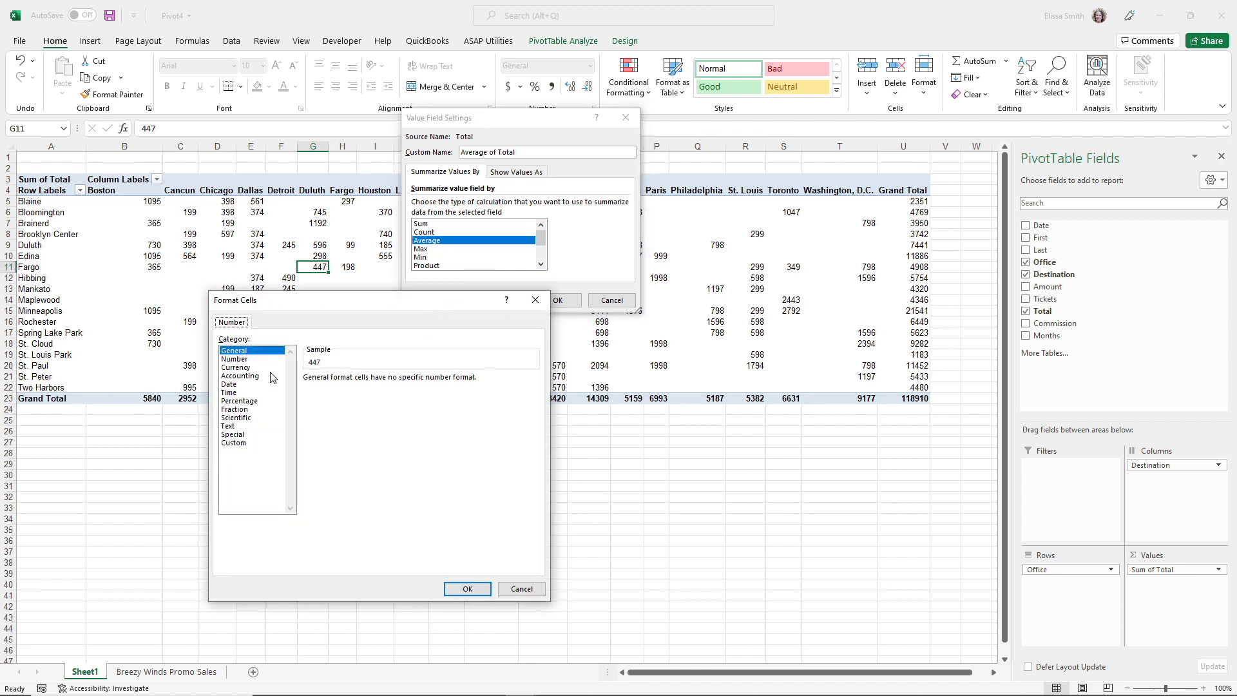
{"action": "left_click", "coordinate": [237, 367]}
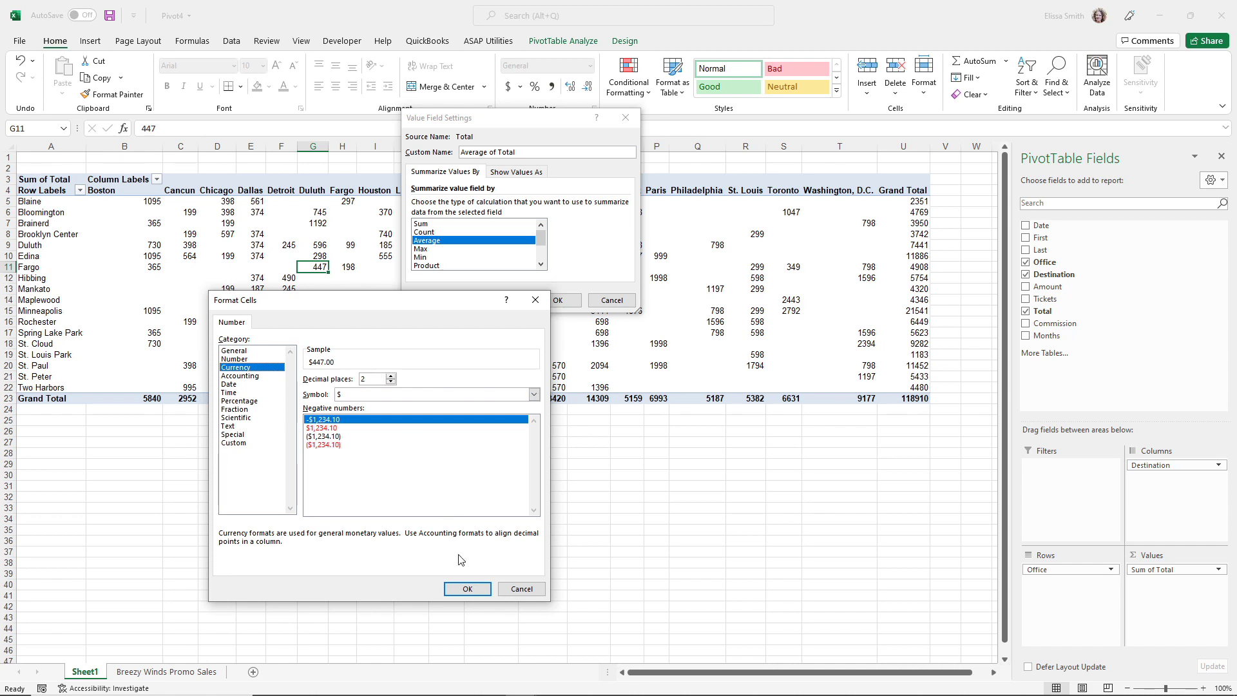
{"action": "left_click", "coordinate": [459, 589]}
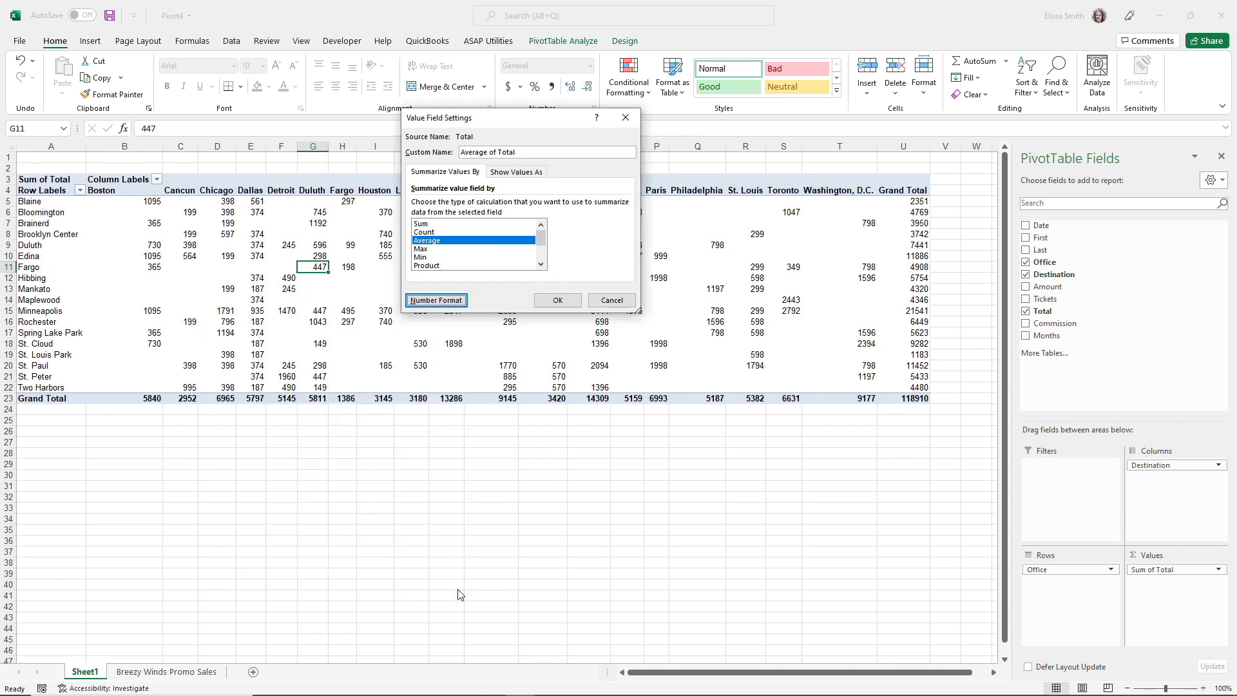
{"action": "left_click", "coordinate": [563, 308]}
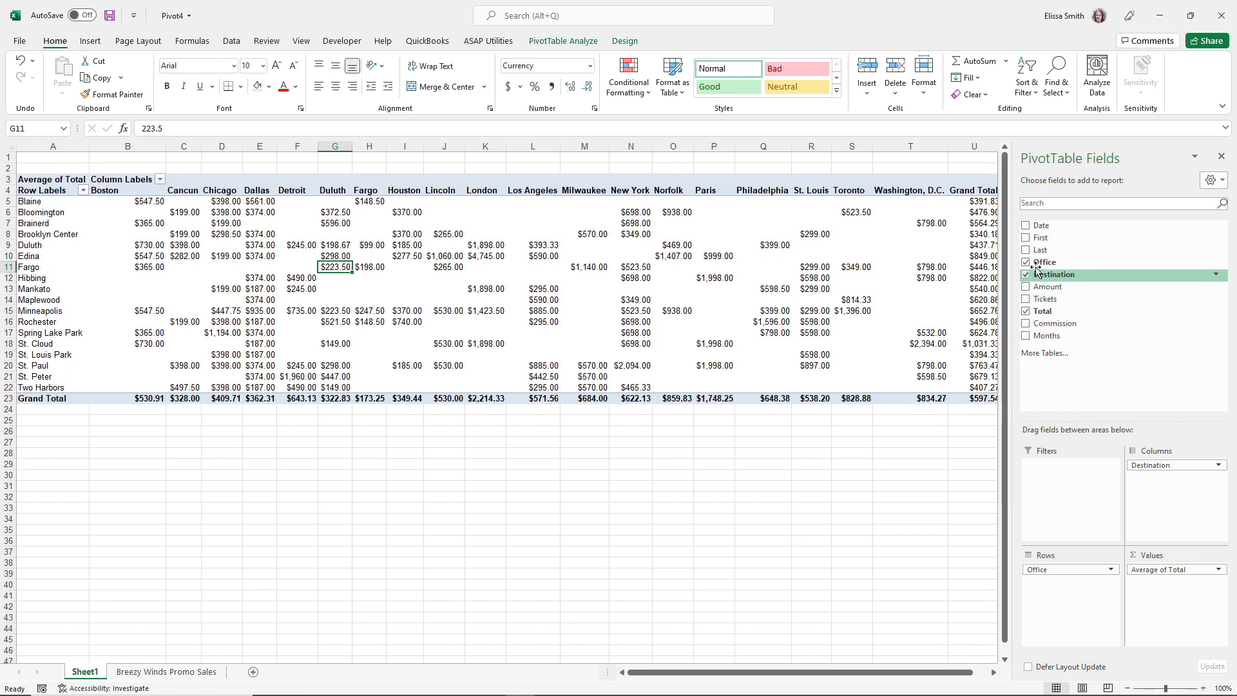
Step: Remove the Office field from the PivotTable's rows and move the Destination field from columns to rows
{"action": "left_click_drag", "start_coordinate": [1051, 569], "coordinate": [807, 583]}
{"action": "left_click_drag", "start_coordinate": [1048, 276], "coordinate": [1073, 585]}
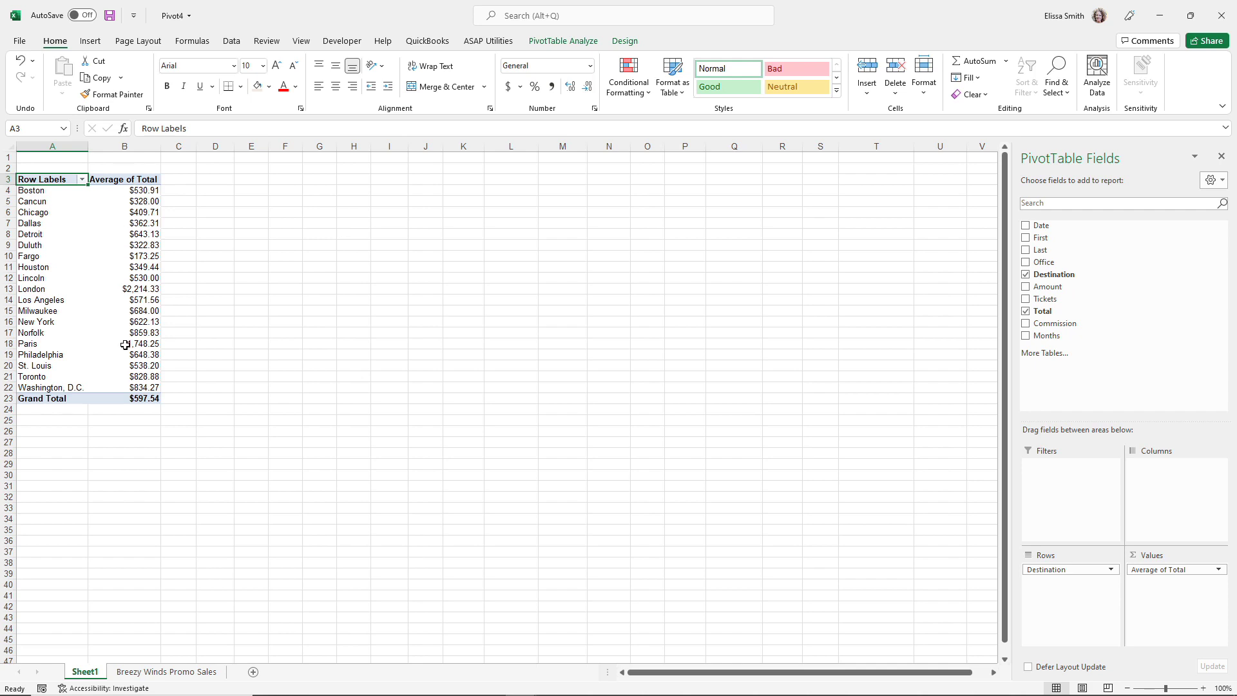
{"action": "mouse_move", "coordinate": [128, 371]}
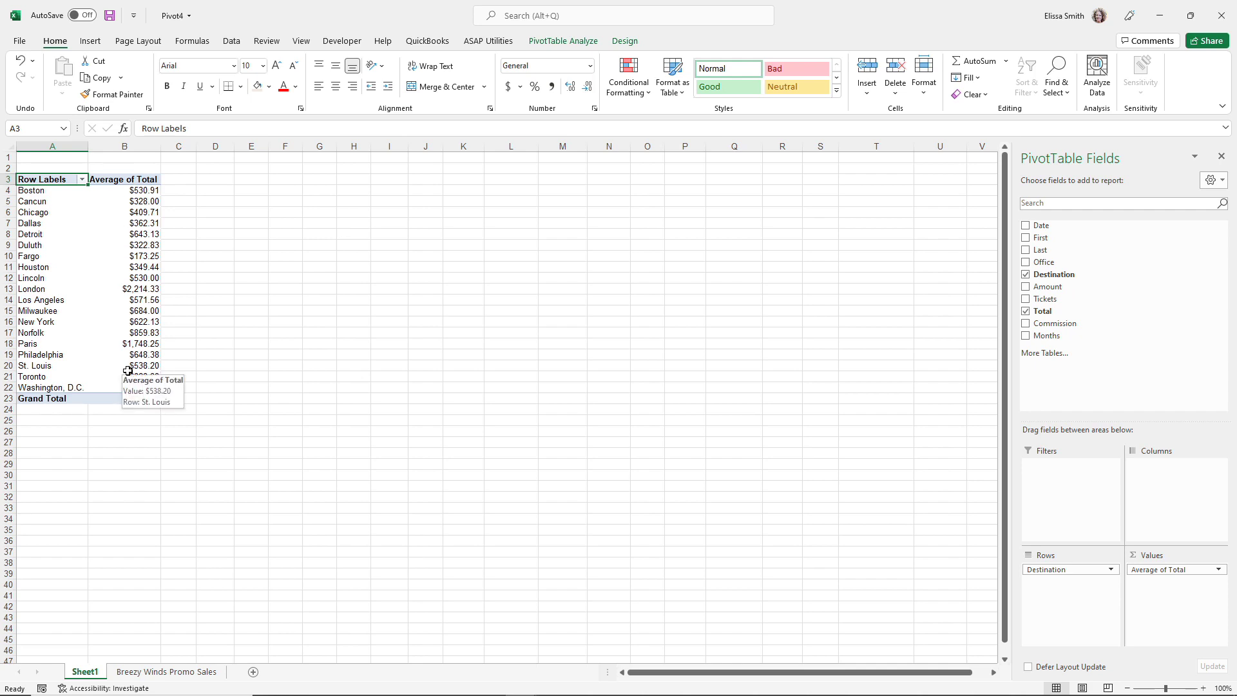
{"action": "mouse_move", "coordinate": [141, 259]}
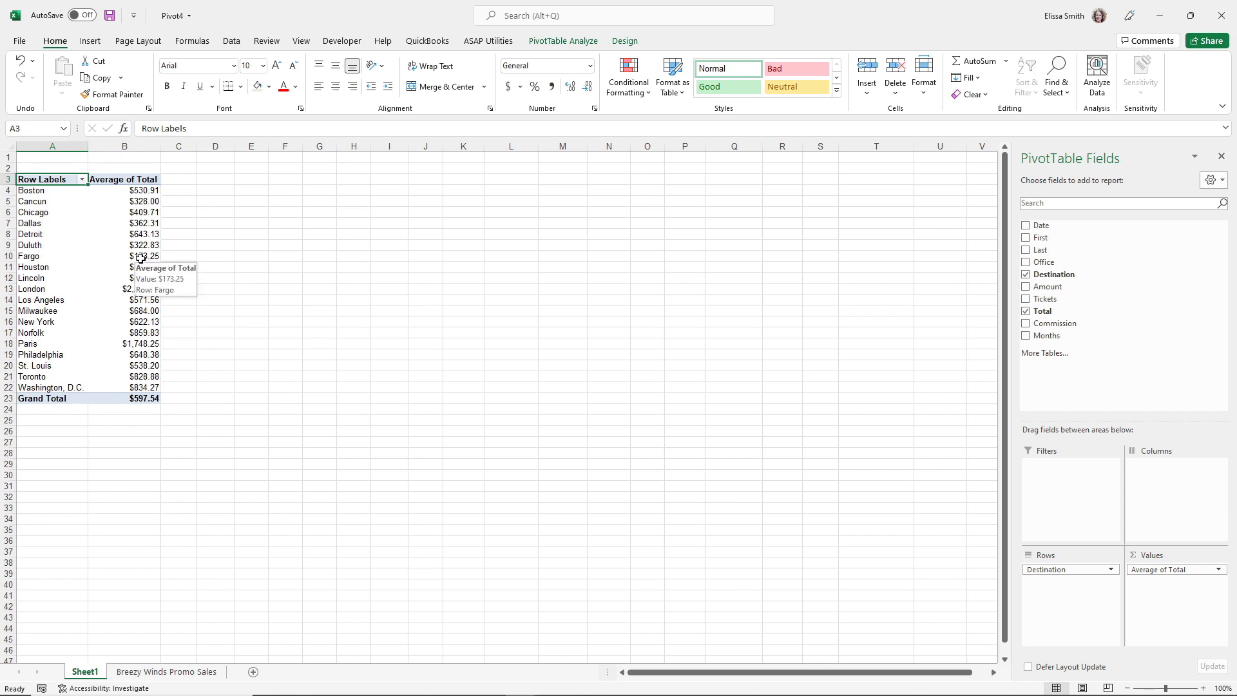
Step: Apply the purple style from the first row of the Medium PivotTable styles, with banded rows and banded columns
{"action": "left_click", "coordinate": [101, 259]}
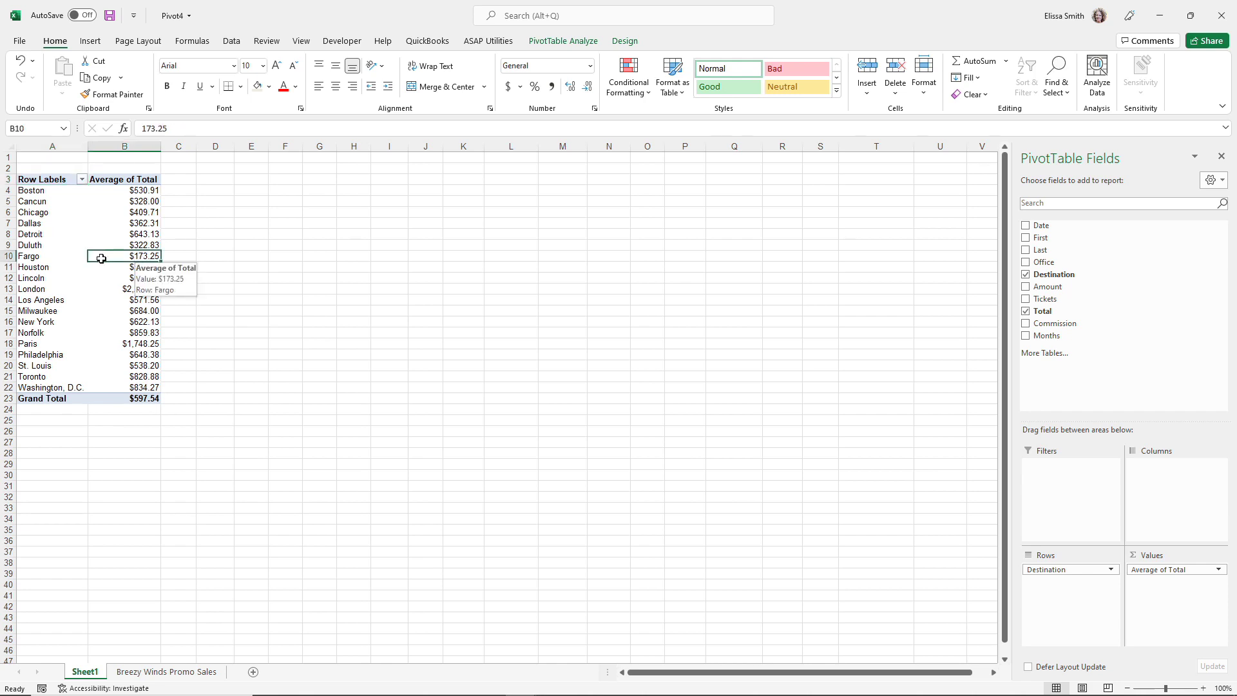
{"action": "left_click", "coordinate": [625, 41]}
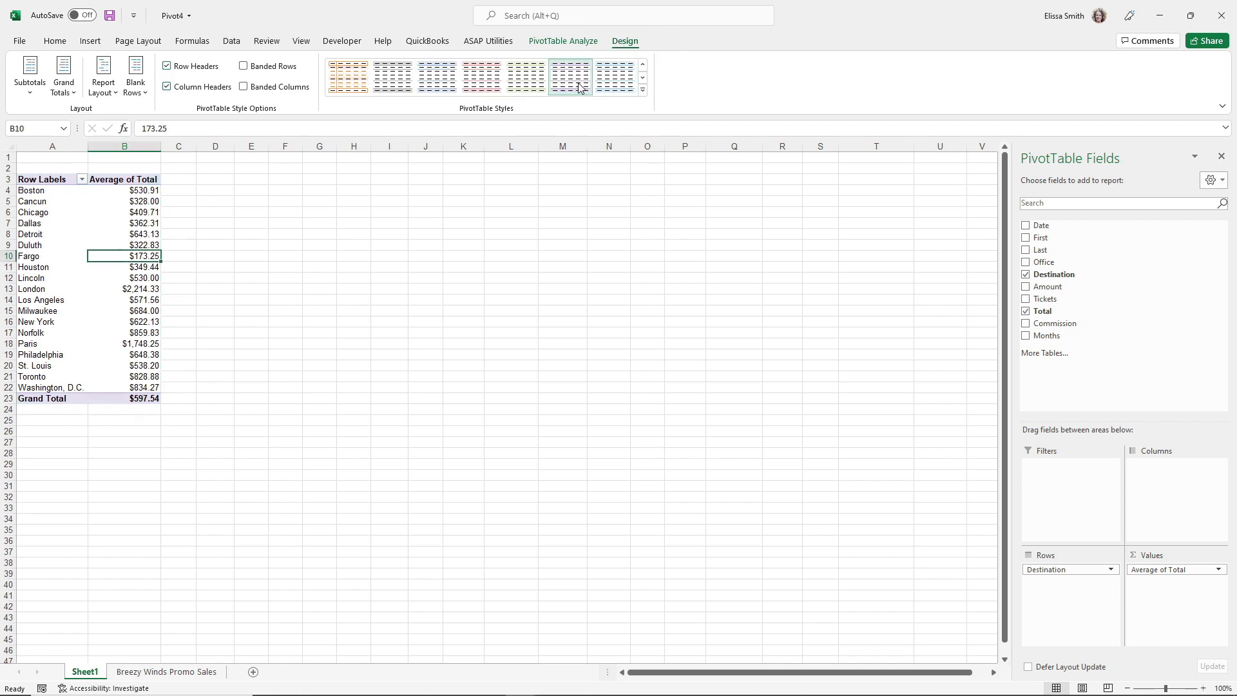
{"action": "left_click", "coordinate": [643, 90]}
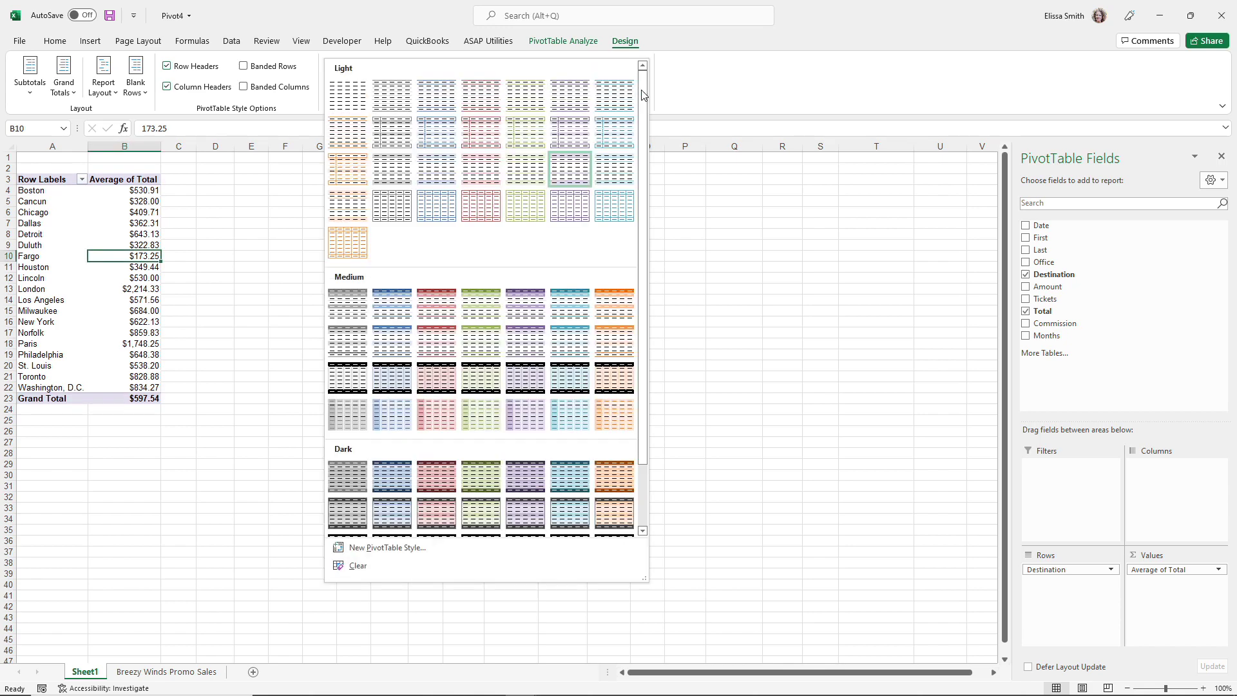
{"action": "left_click", "coordinate": [525, 303]}
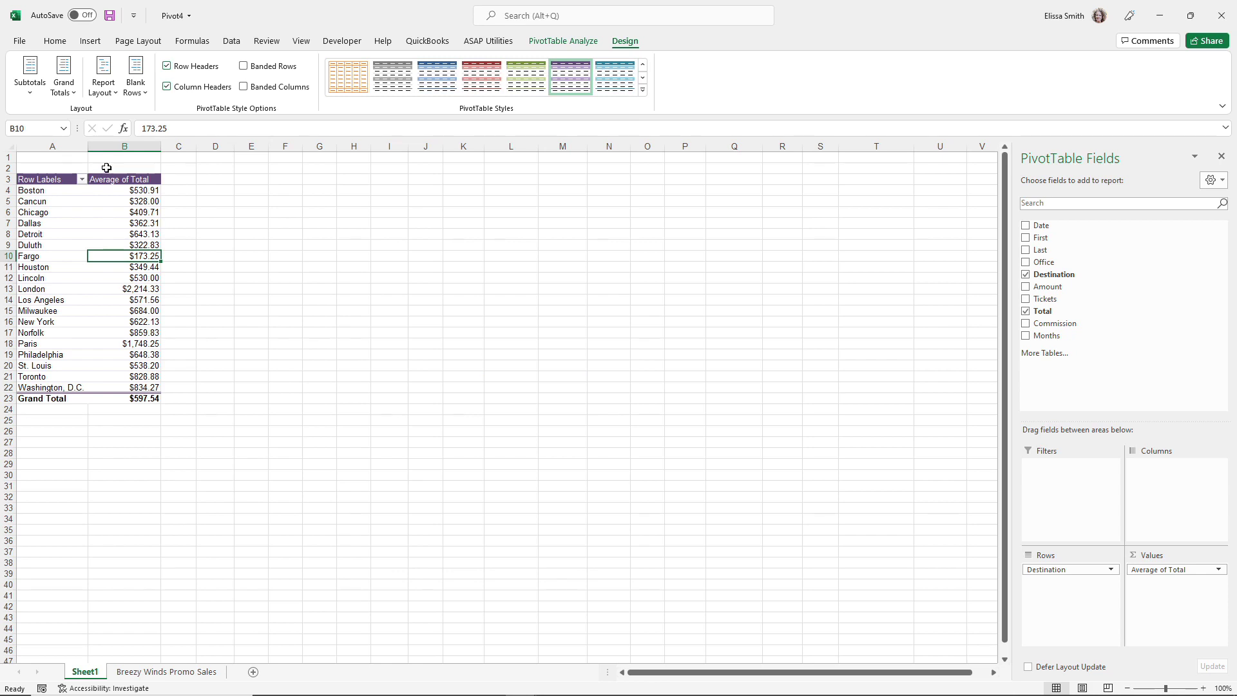
{"action": "left_click", "coordinate": [244, 67]}
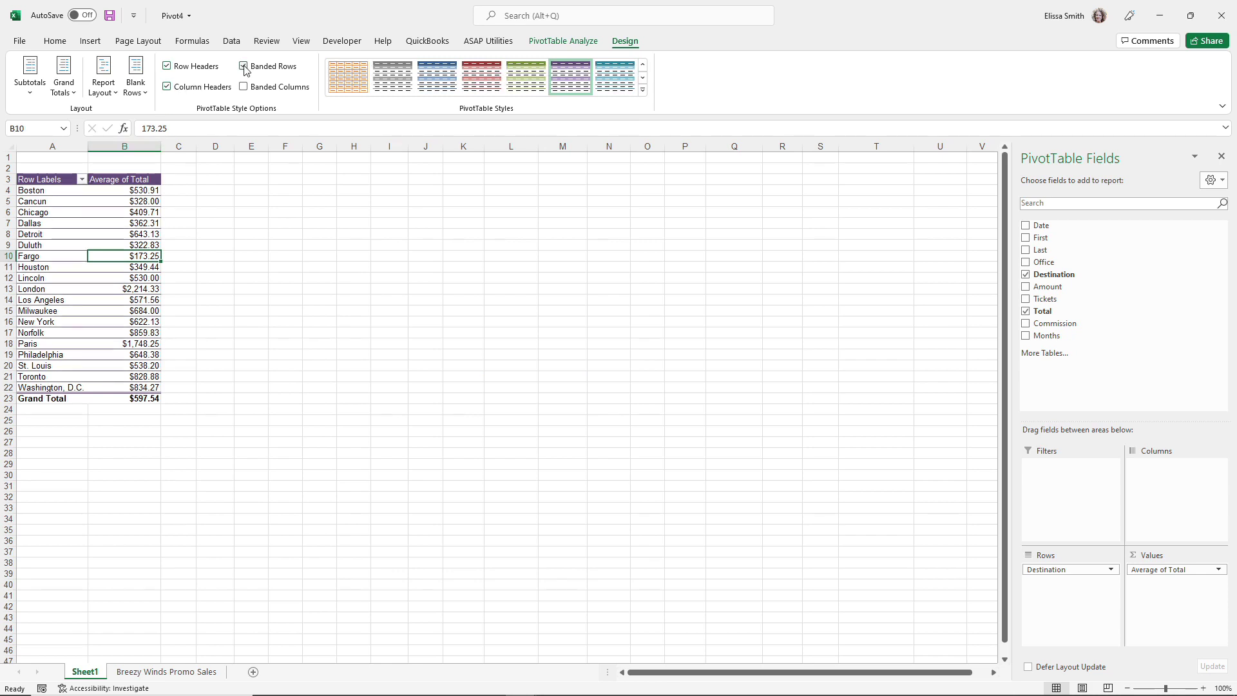
{"action": "left_click", "coordinate": [243, 92]}
Step: Try turning the PivotTable's grand totals off for rows and columns, and turn them back on for both
{"action": "left_click", "coordinate": [55, 96]}
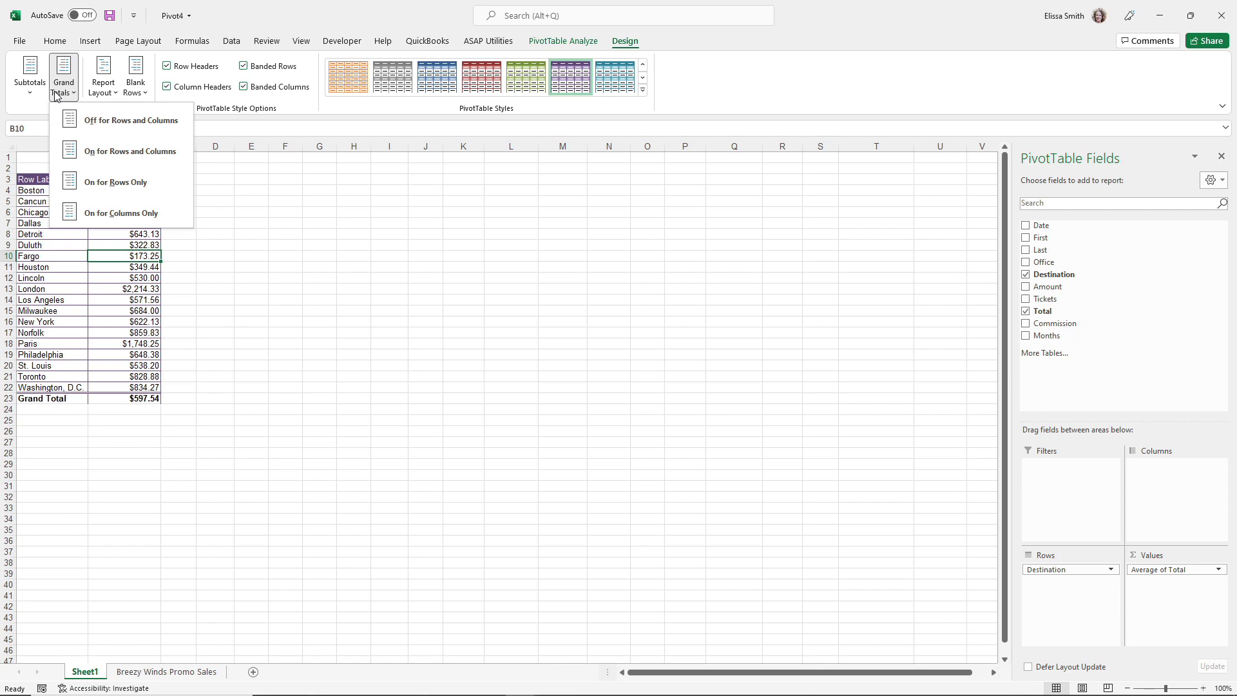
{"action": "left_click", "coordinate": [107, 125]}
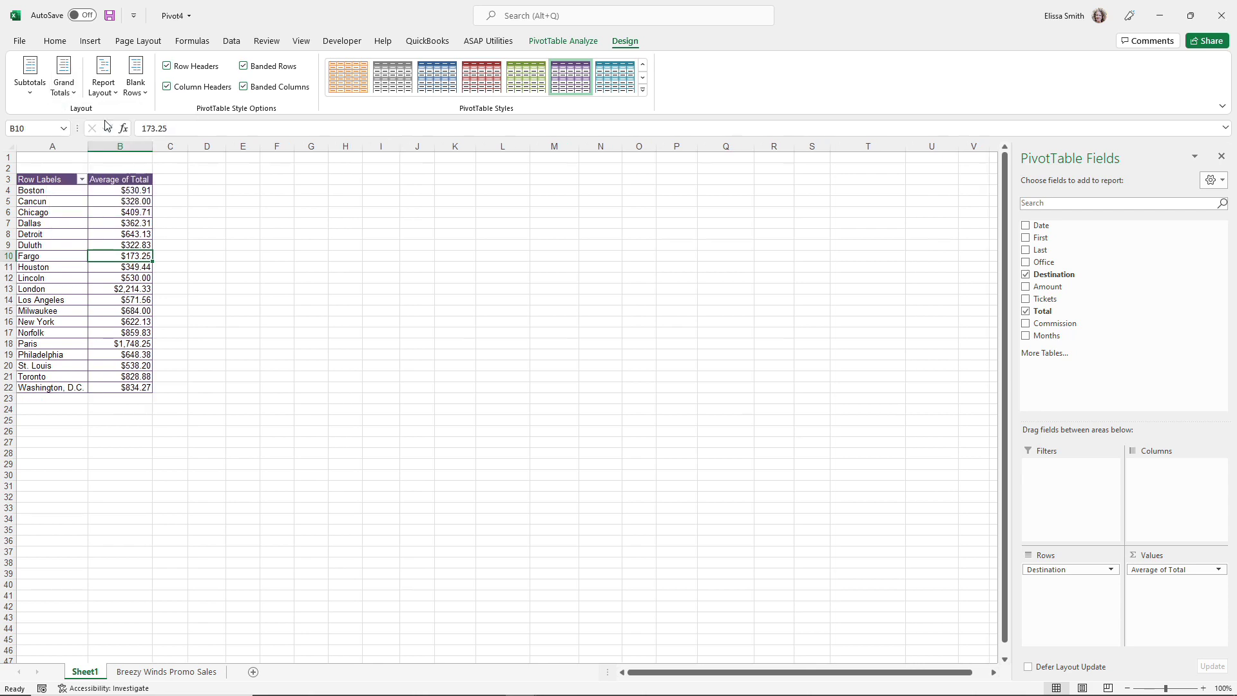
{"action": "left_click", "coordinate": [62, 91]}
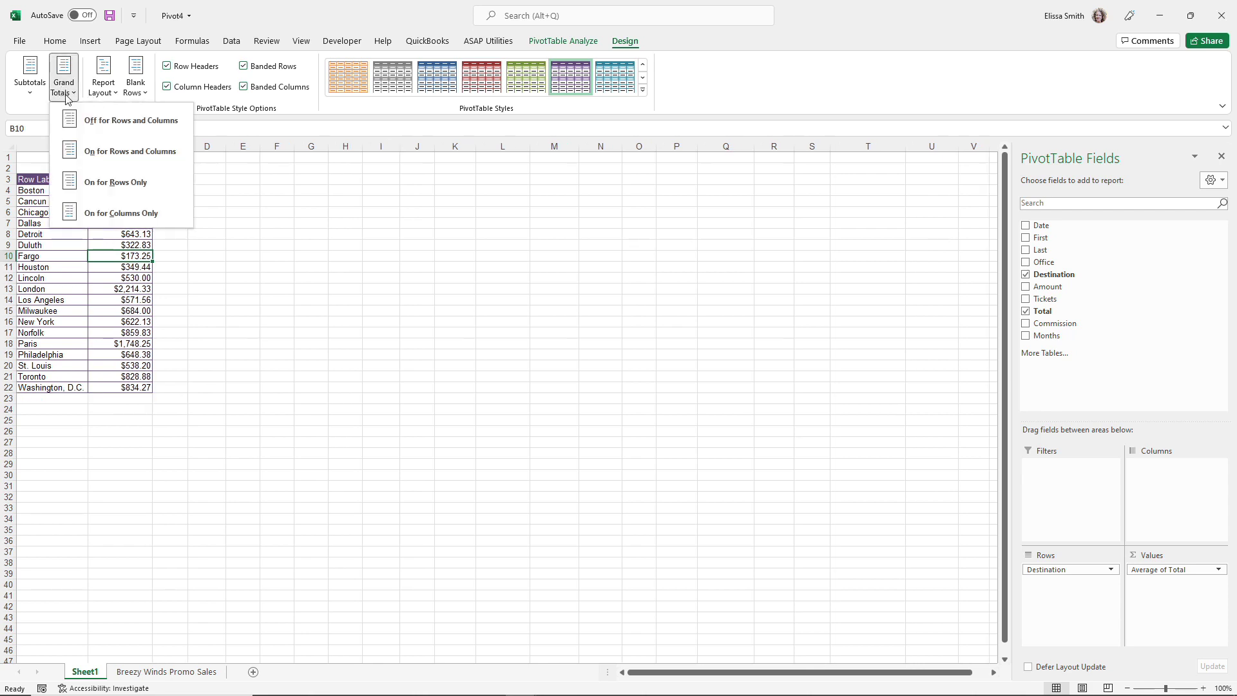
{"action": "left_click", "coordinate": [107, 153]}
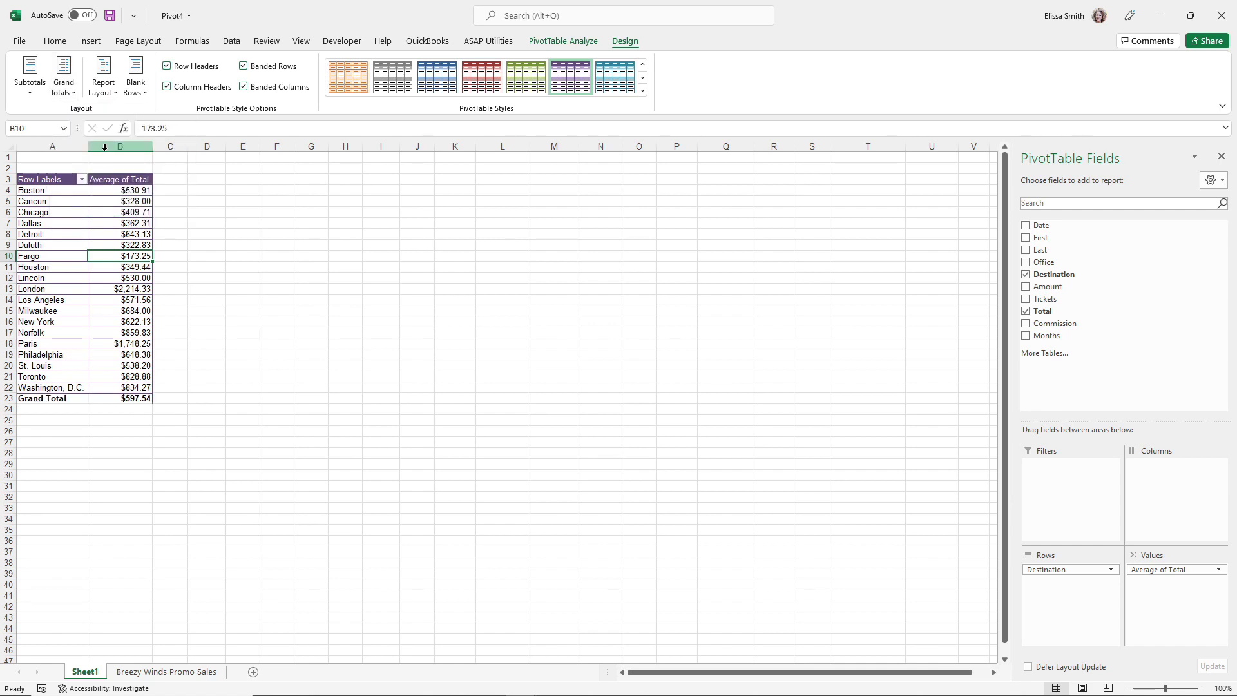
{"action": "left_click", "coordinate": [107, 266]}
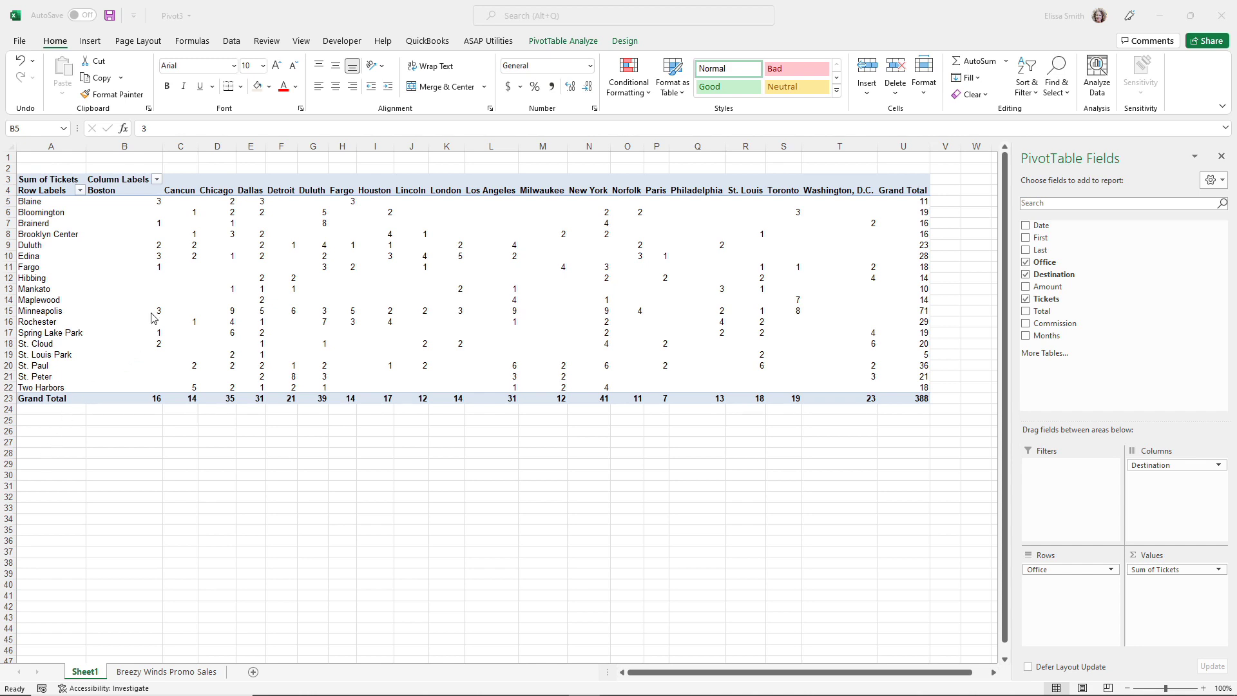
Step: Compare selecting cells inside and outside the tickets PivotTable on Sheet1, and view the PivotTable analysis commands
{"action": "left_click", "coordinate": [160, 269]}
{"action": "left_click", "coordinate": [160, 269]}
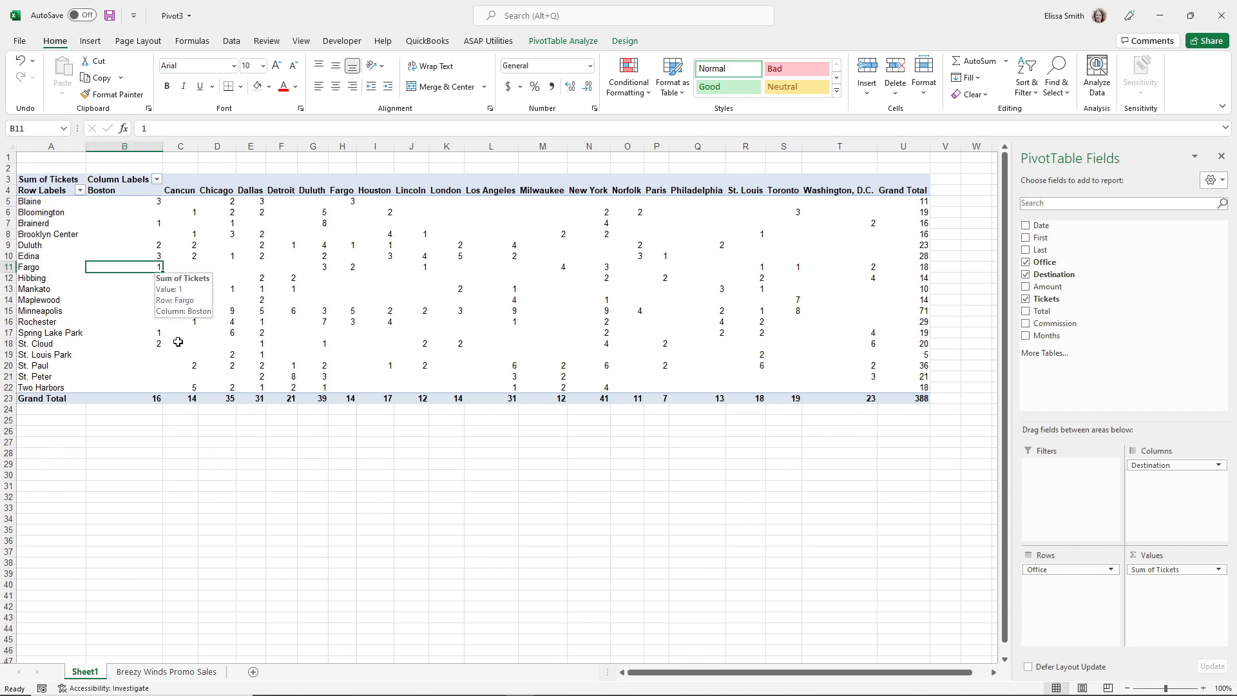
{"action": "left_click", "coordinate": [88, 674]}
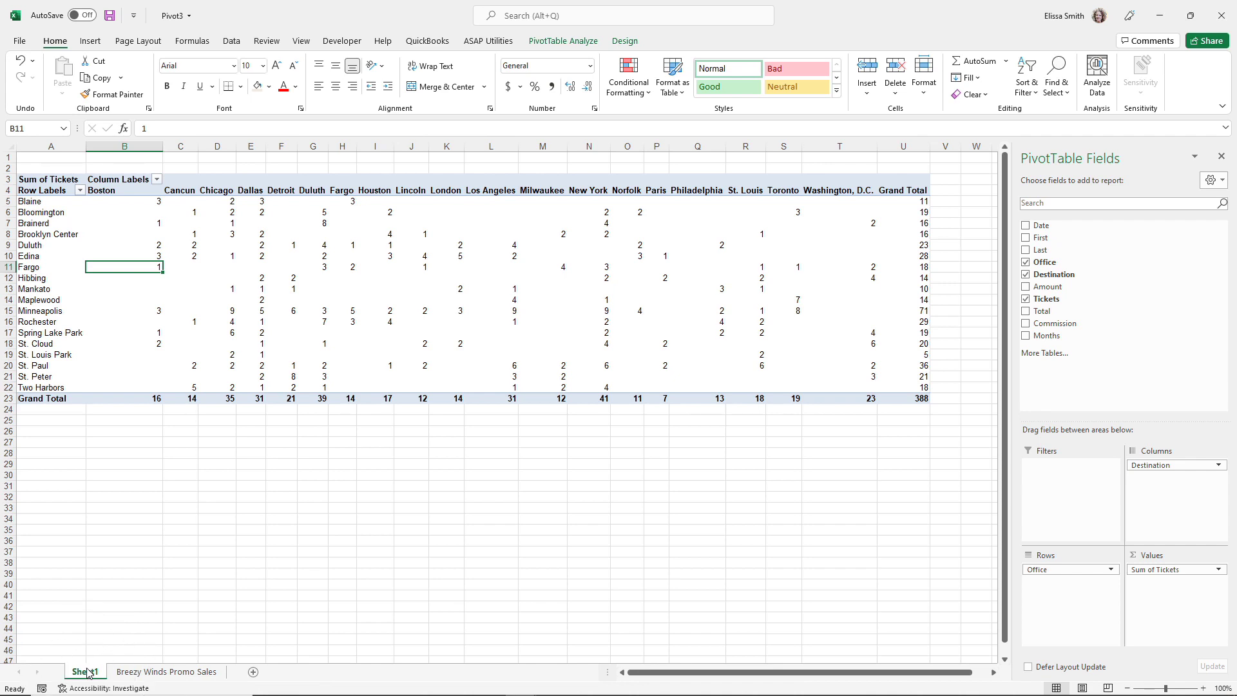
{"action": "left_click", "coordinate": [150, 528]}
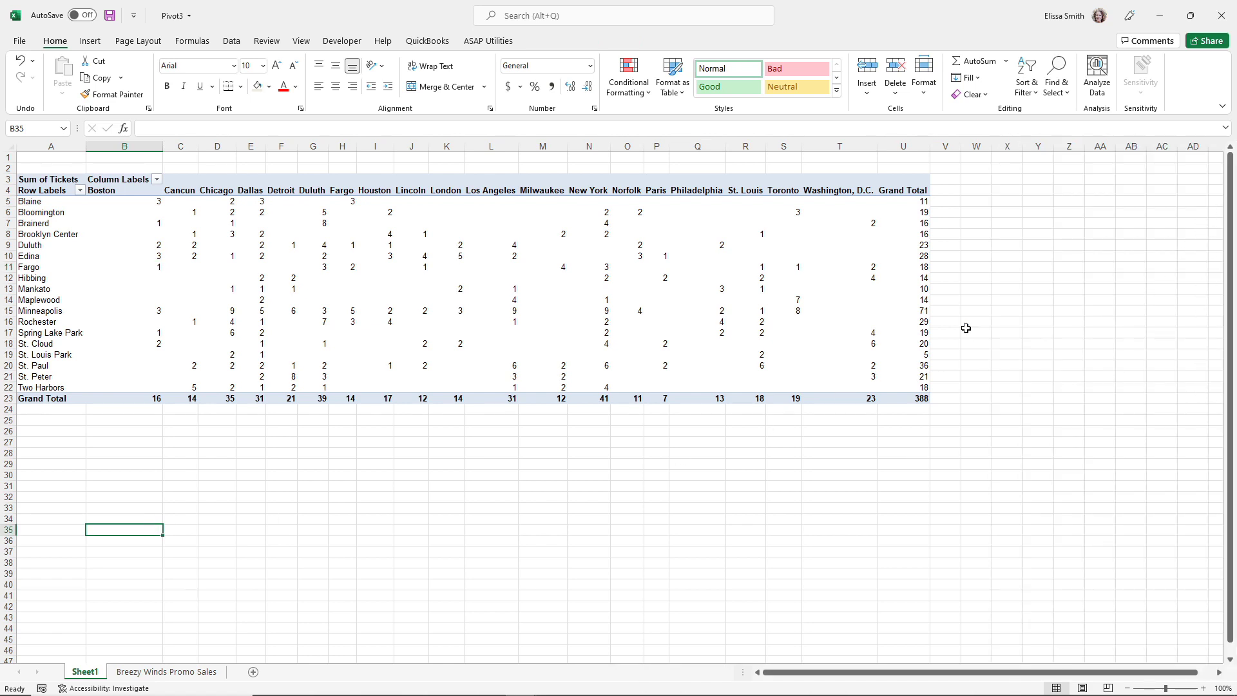
{"action": "left_click", "coordinate": [124, 285]}
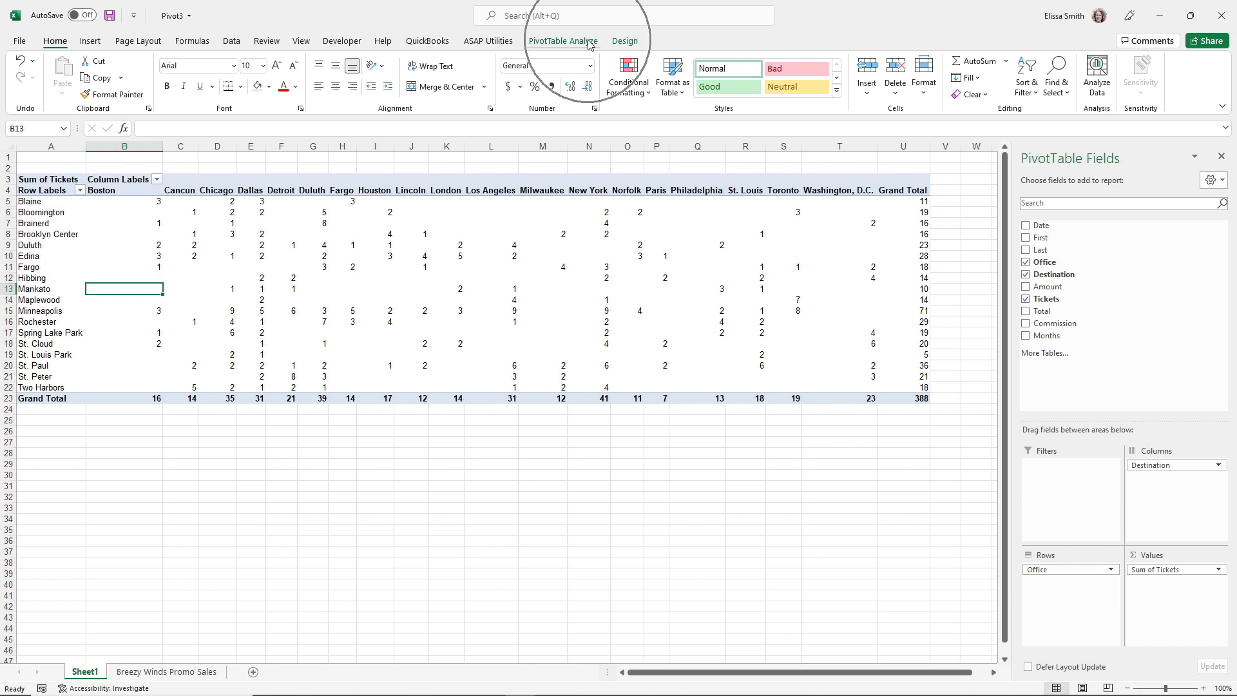
{"action": "left_click", "coordinate": [562, 42]}
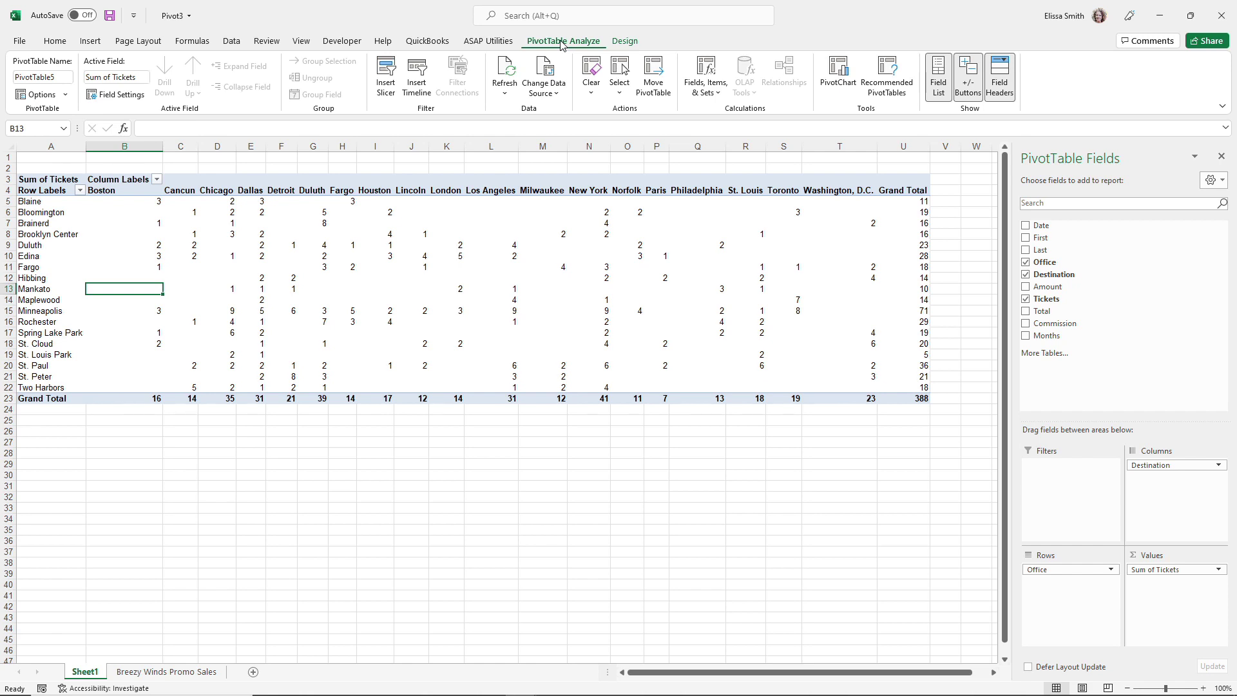
Step: Sort the PivotTable's office row labels Z to A and filter them to the offices matching "st."
{"action": "left_click", "coordinate": [80, 191]}
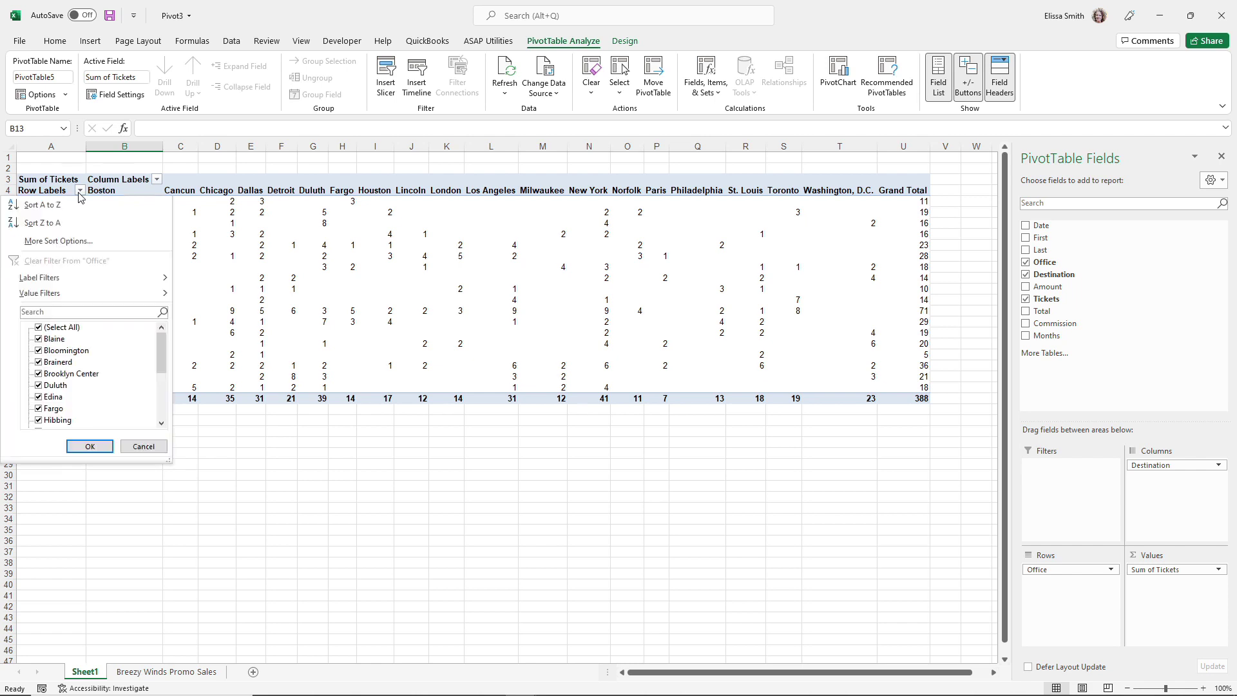
{"action": "left_click", "coordinate": [59, 226]}
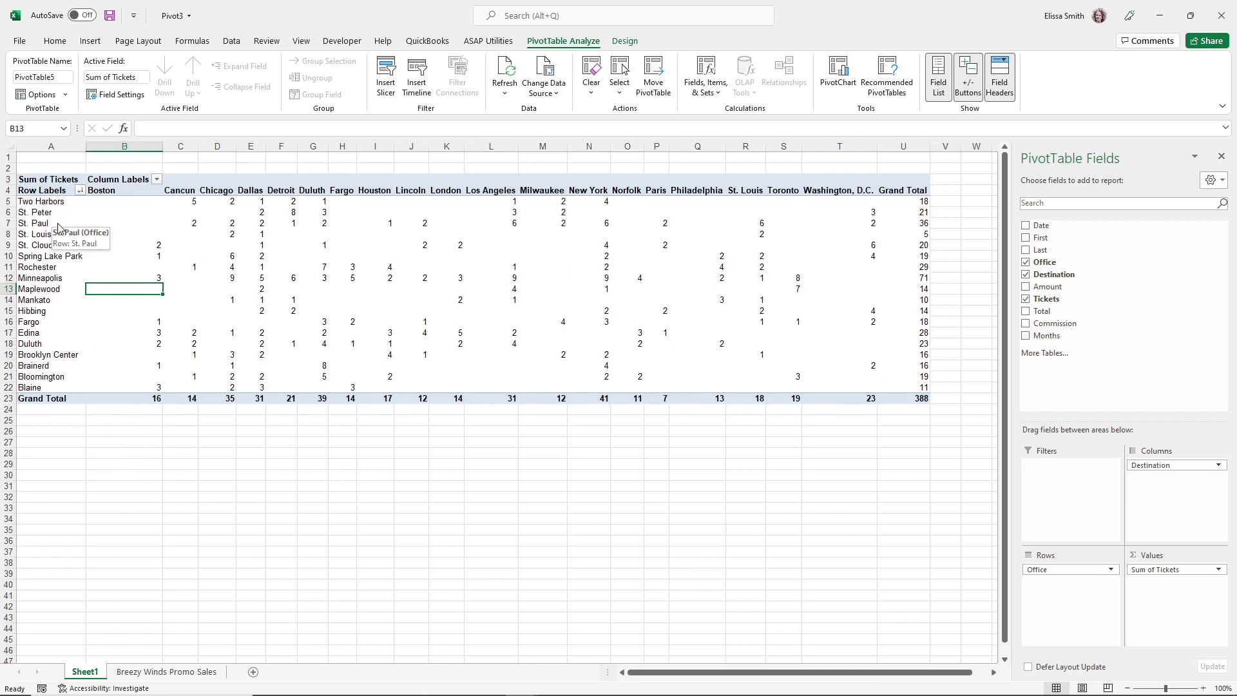
{"action": "left_click", "coordinate": [80, 190]}
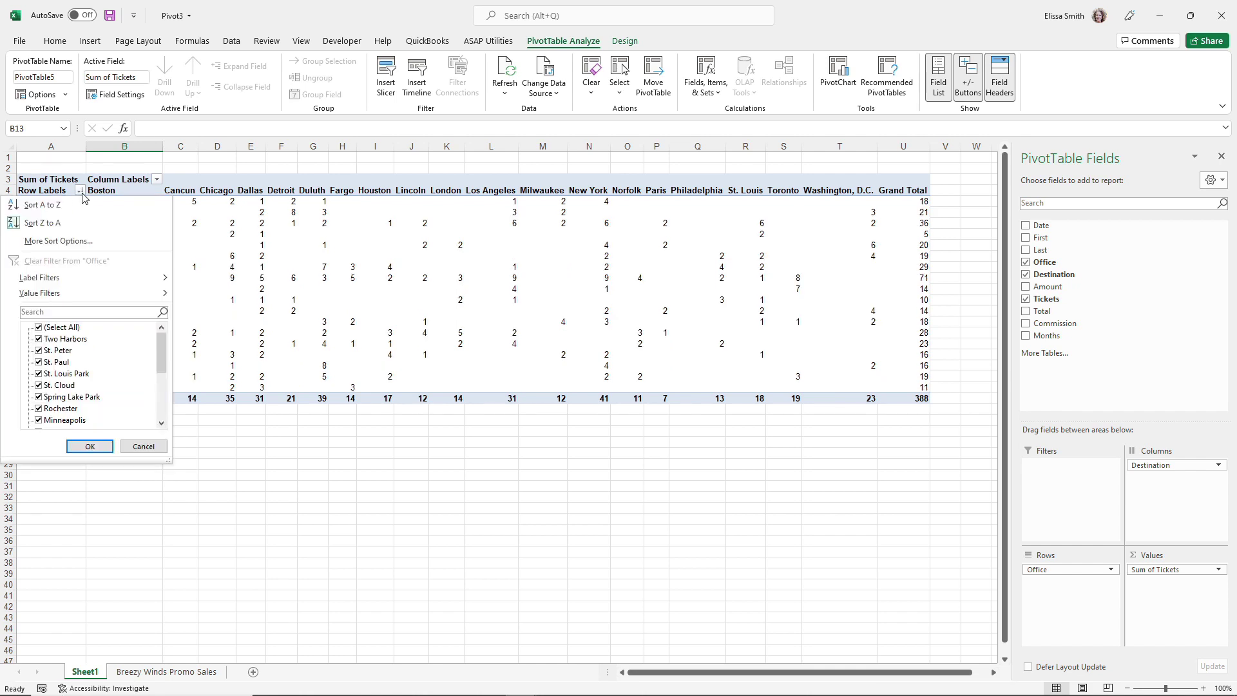
{"action": "left_click", "coordinate": [42, 314]}
{"action": "type", "text": "st."}
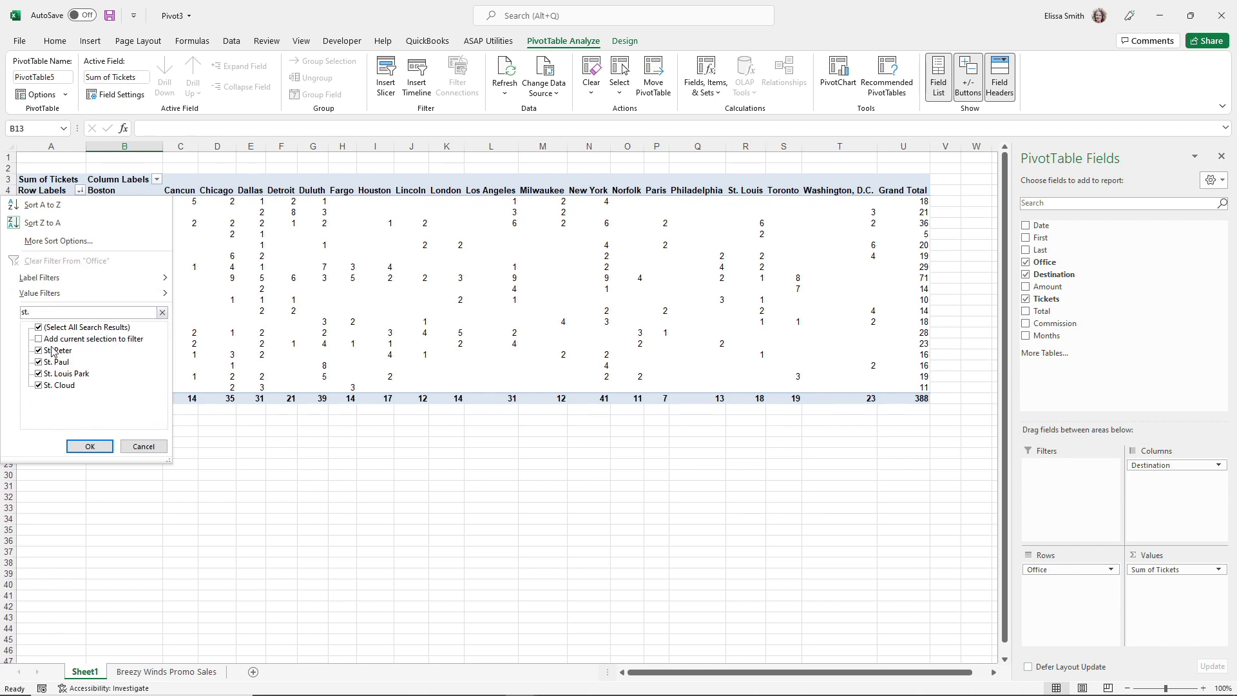
{"action": "left_click", "coordinate": [78, 448]}
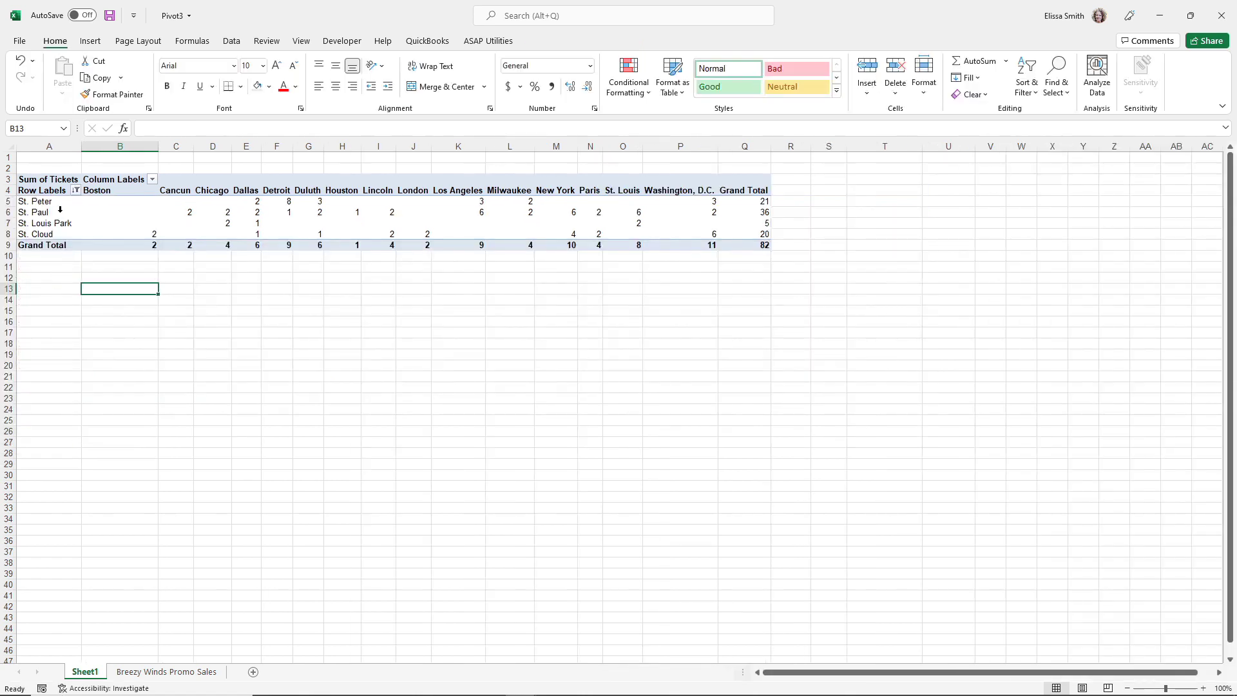
Step: Clear the office filter from the PivotTable's row labels
{"action": "left_click", "coordinate": [77, 191]}
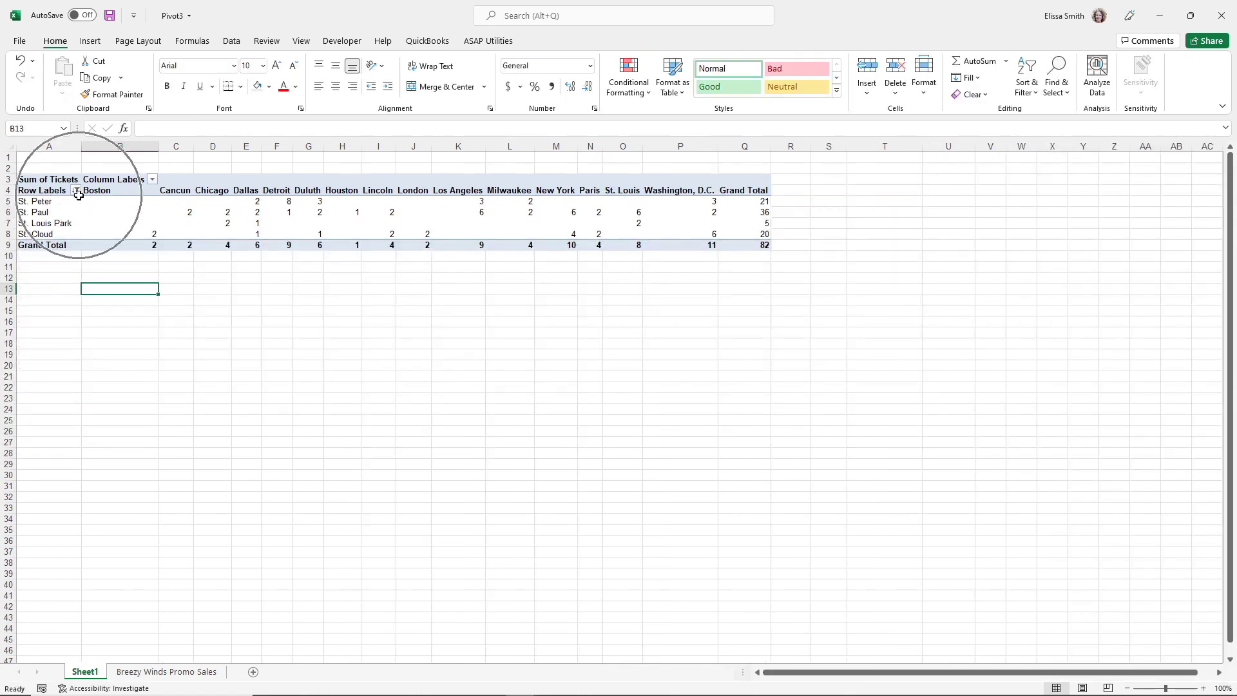
{"action": "key", "text": "ctrl"}
{"action": "key", "text": "ctrl"}
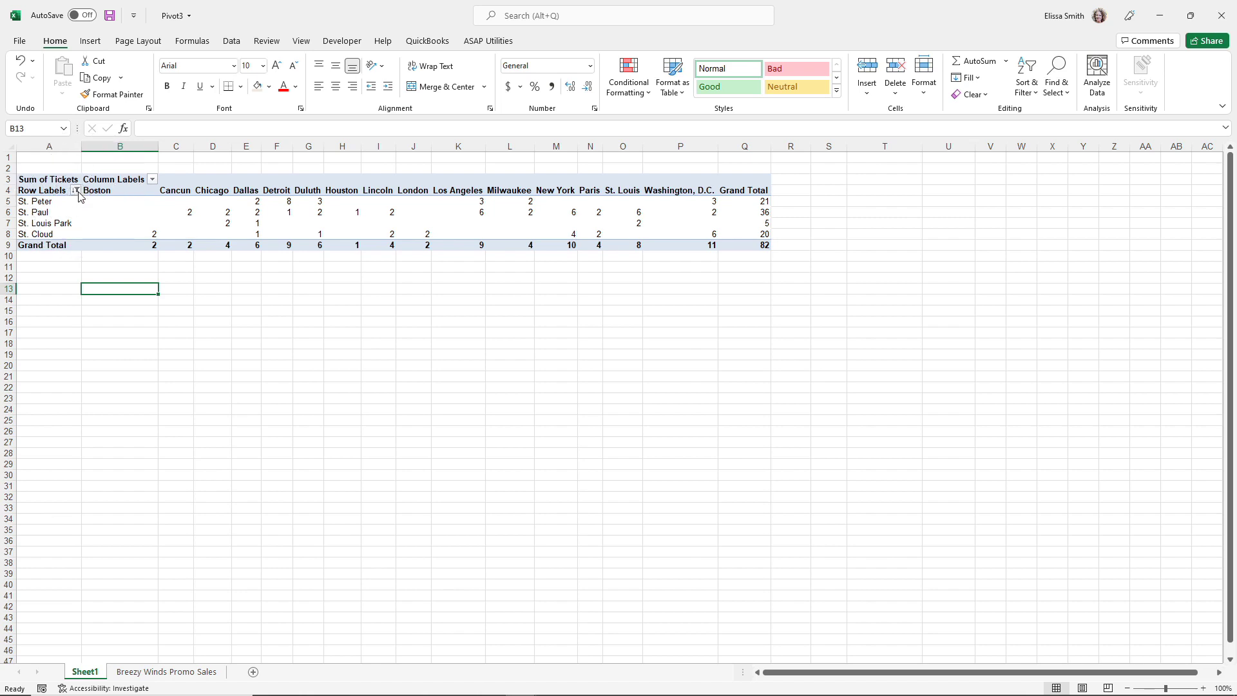
{"action": "left_click", "coordinate": [76, 191]}
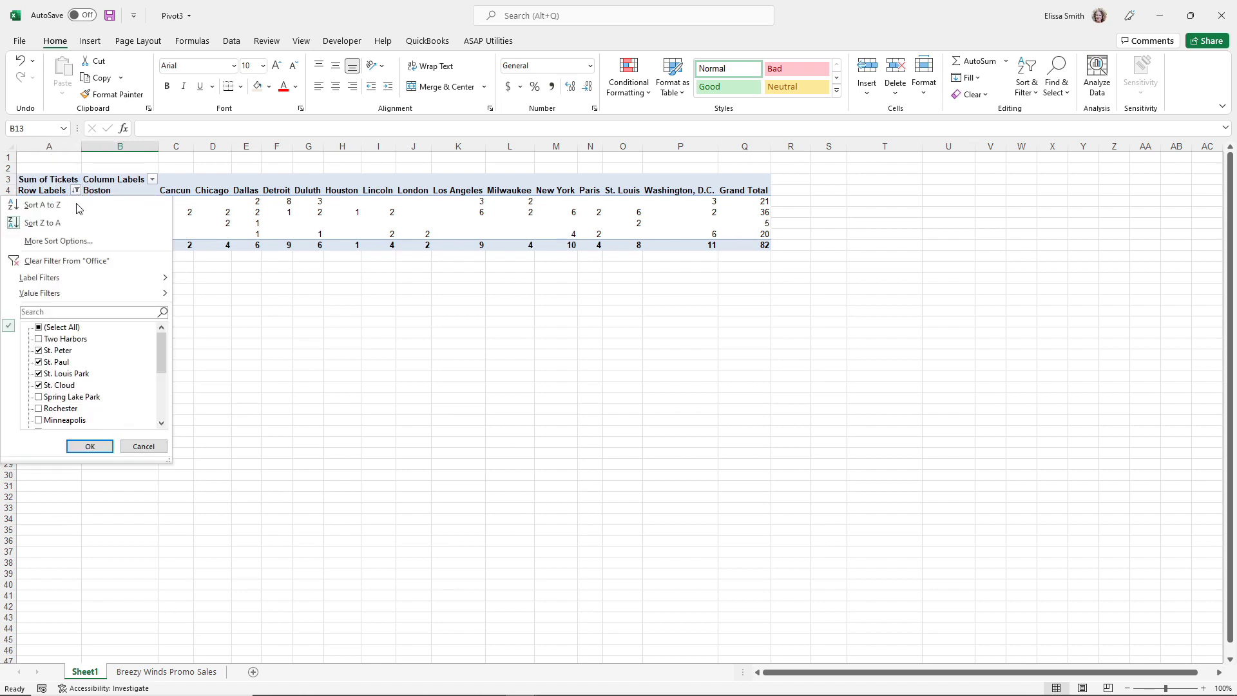
{"action": "left_click", "coordinate": [64, 261]}
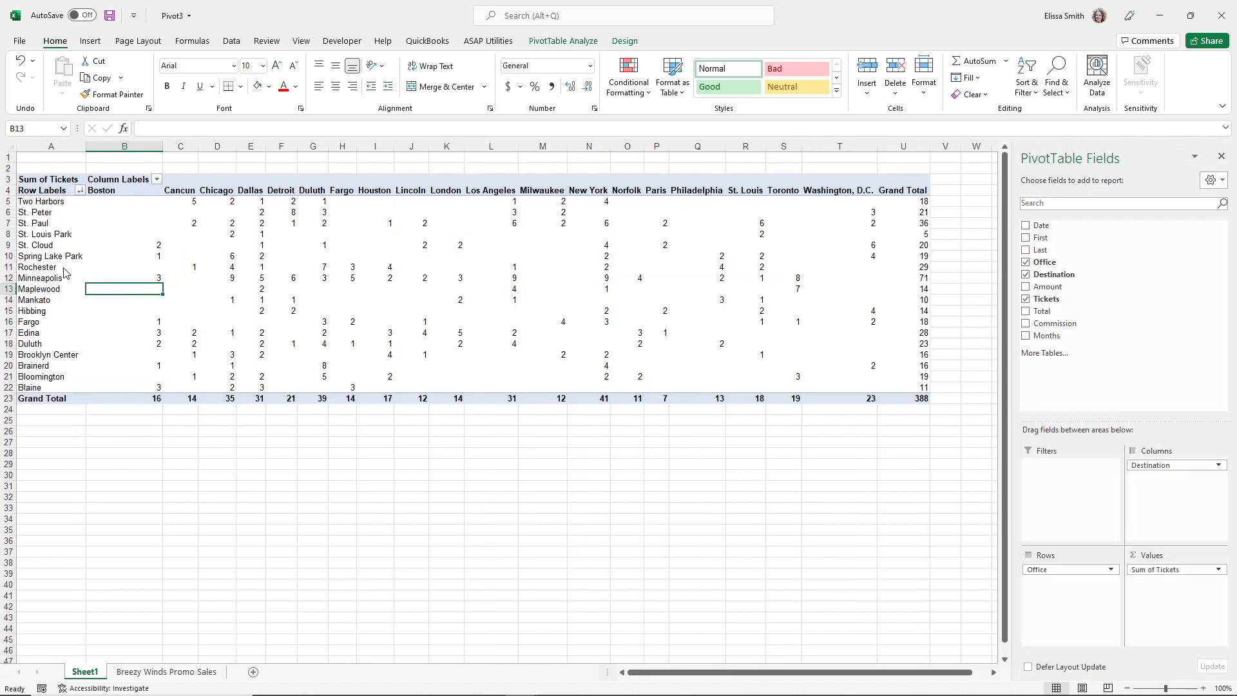
Step: Filter the PivotTable's destination column labels to Boston, Cancun and Chicago only
{"action": "left_click", "coordinate": [157, 181]}
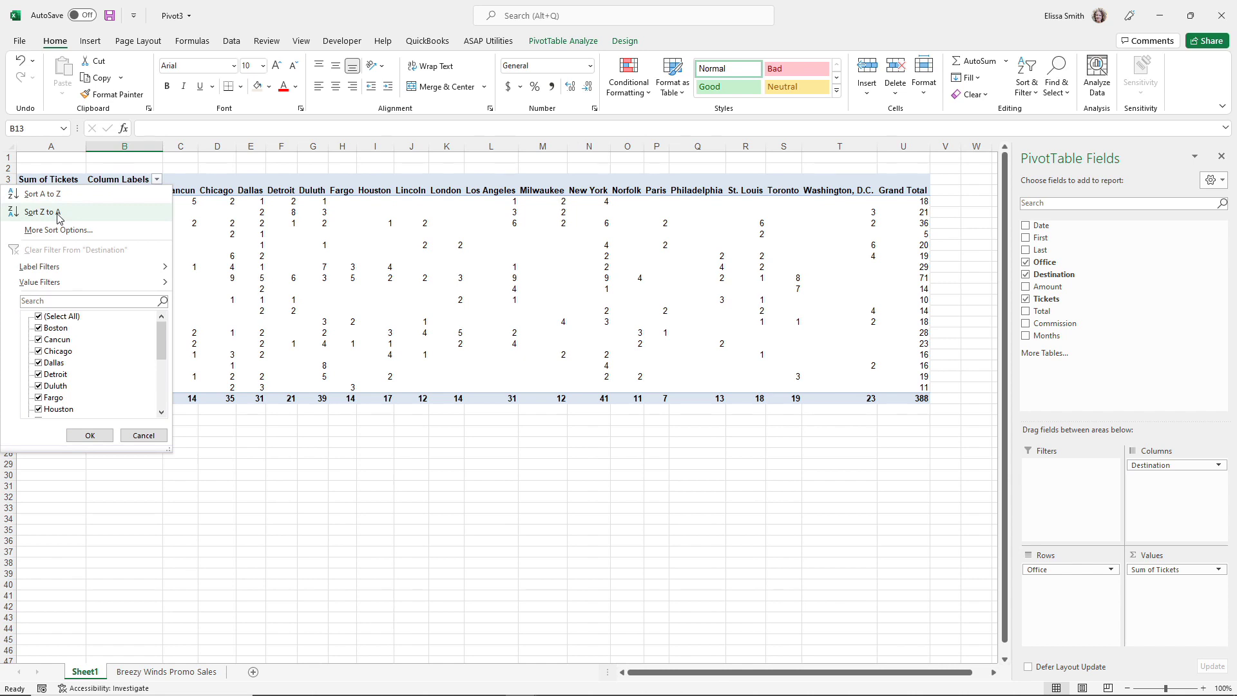
{"action": "left_click", "coordinate": [38, 317]}
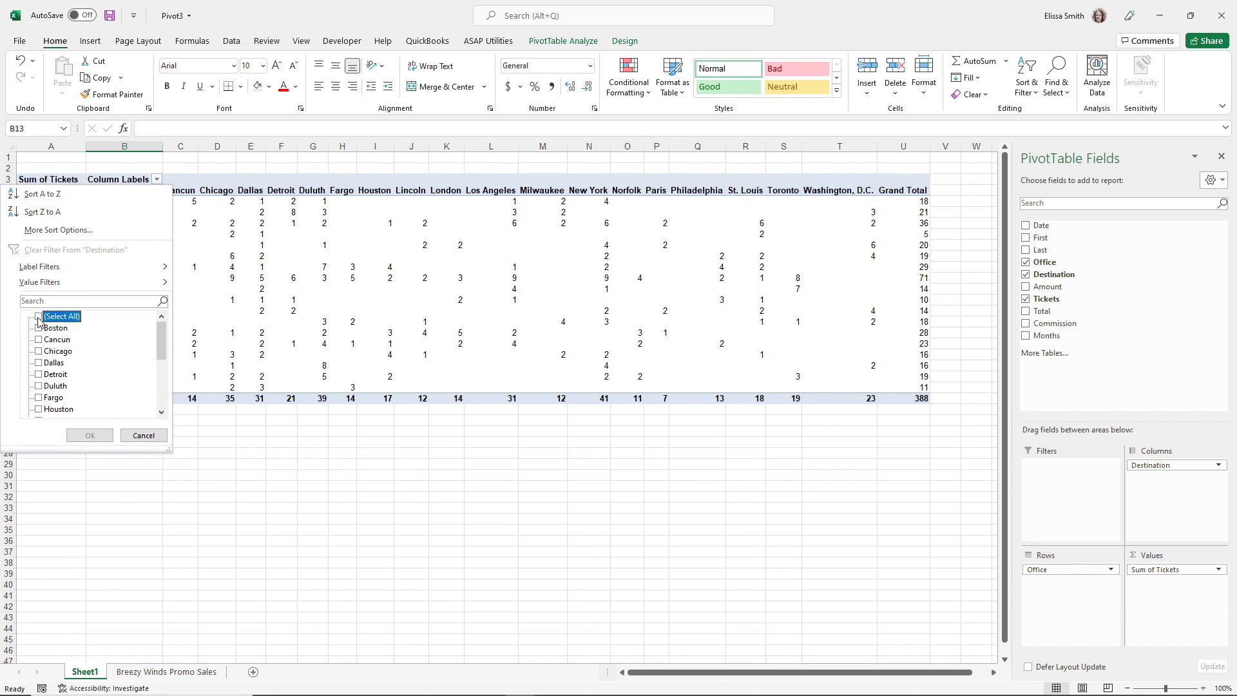
{"action": "left_click", "coordinate": [38, 328]}
{"action": "left_click", "coordinate": [38, 340]}
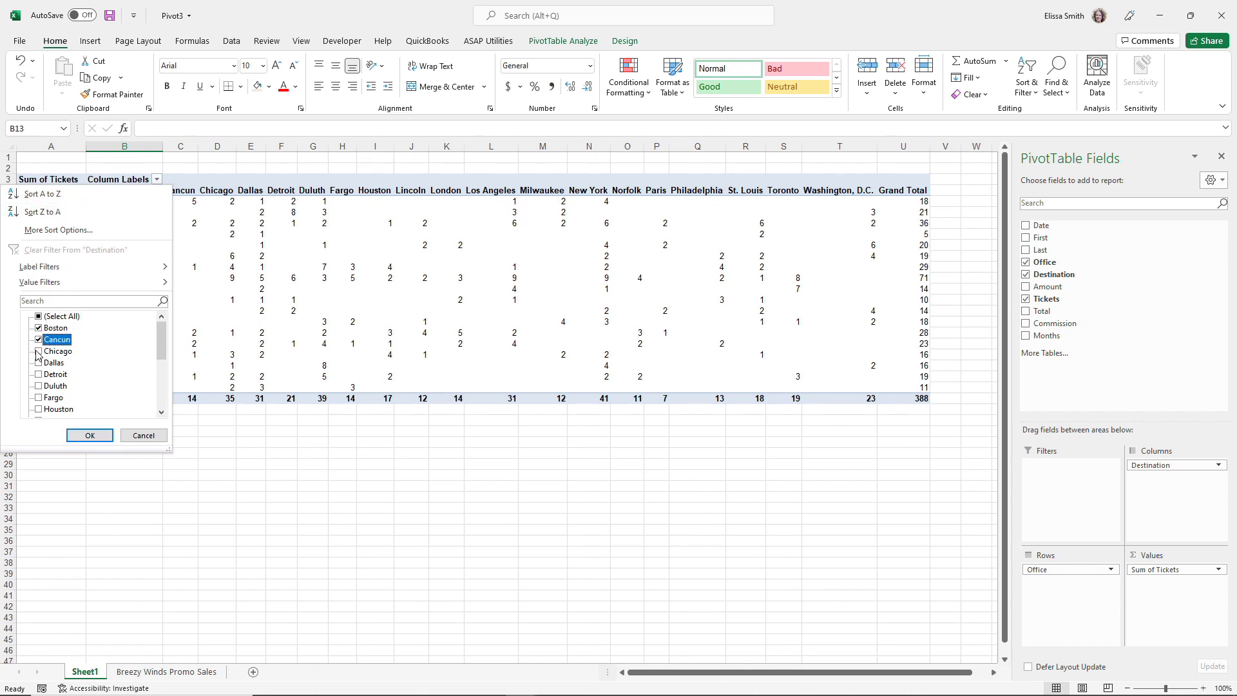
{"action": "left_click", "coordinate": [38, 352]}
{"action": "left_click", "coordinate": [90, 435]}
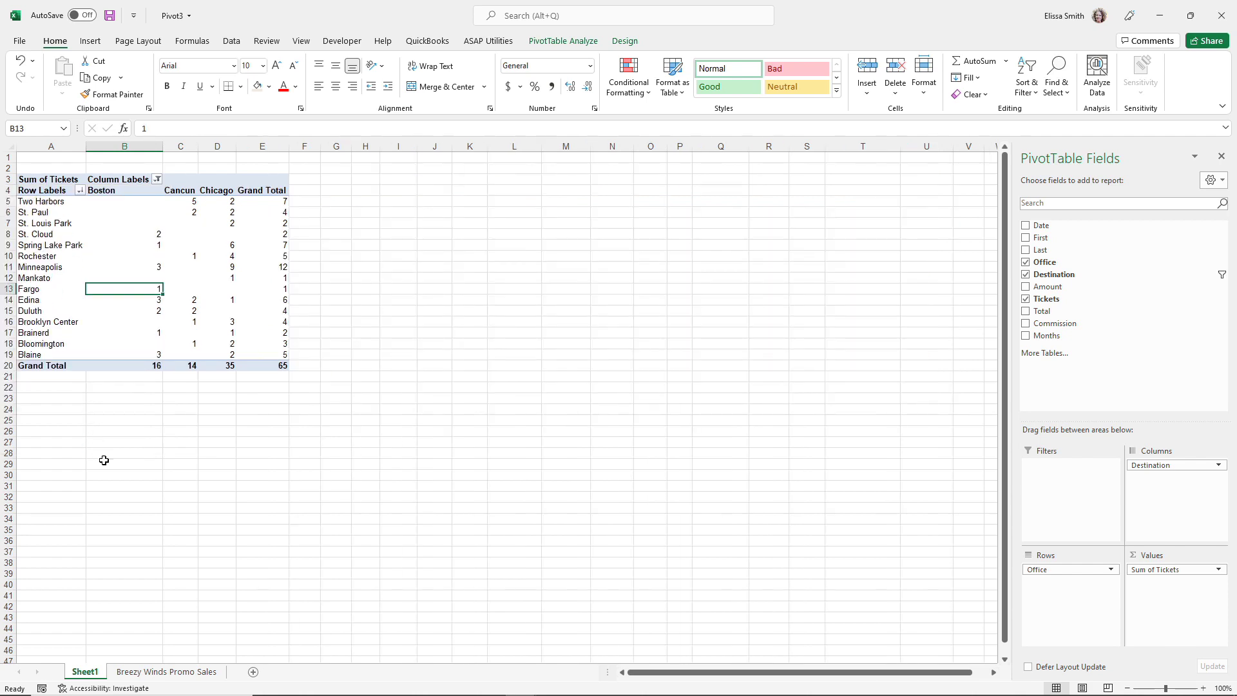
Step: Look at the source data on the Breezy Winds Promo Sales sheet, and clear the Destination filter from the Sheet1 PivotTable
{"action": "left_click", "coordinate": [170, 673]}
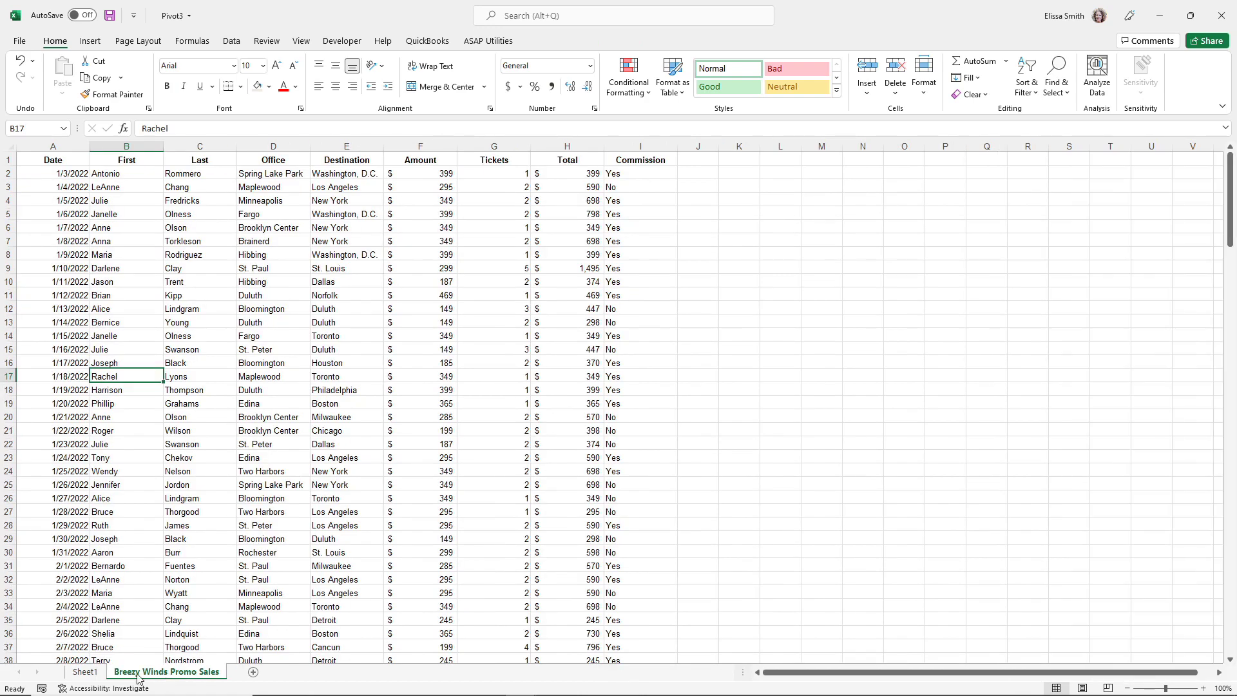
{"action": "left_click", "coordinate": [88, 673]}
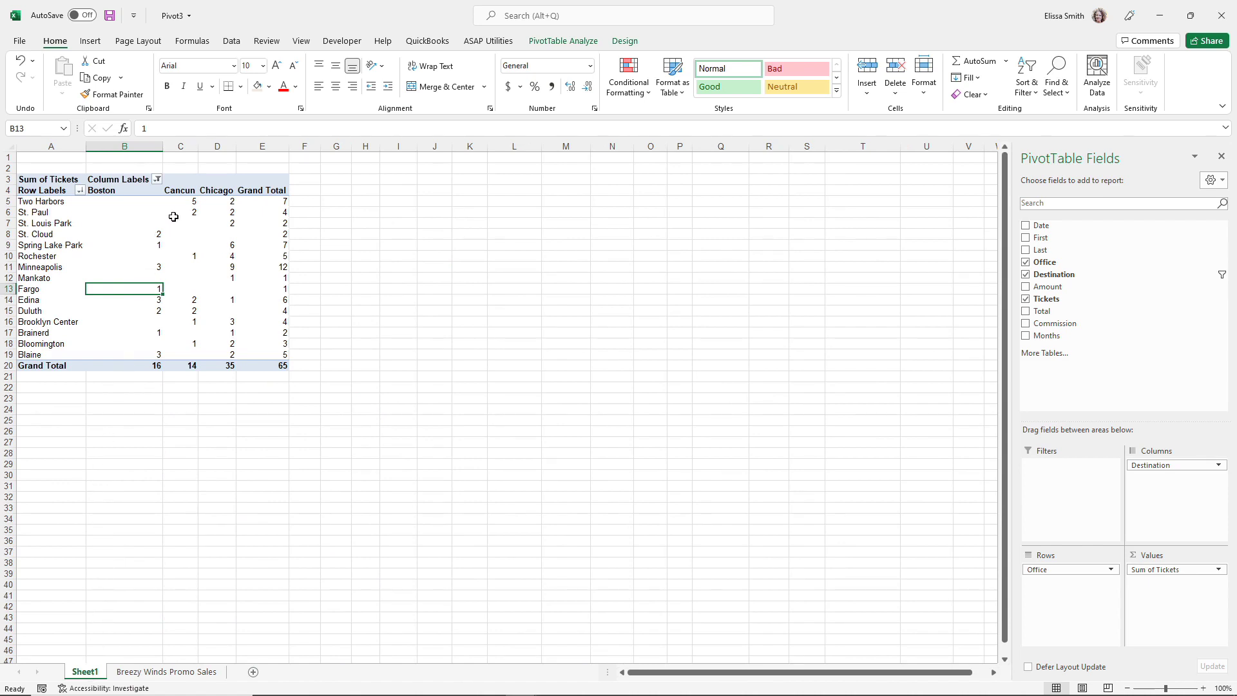
{"action": "left_click", "coordinate": [157, 179]}
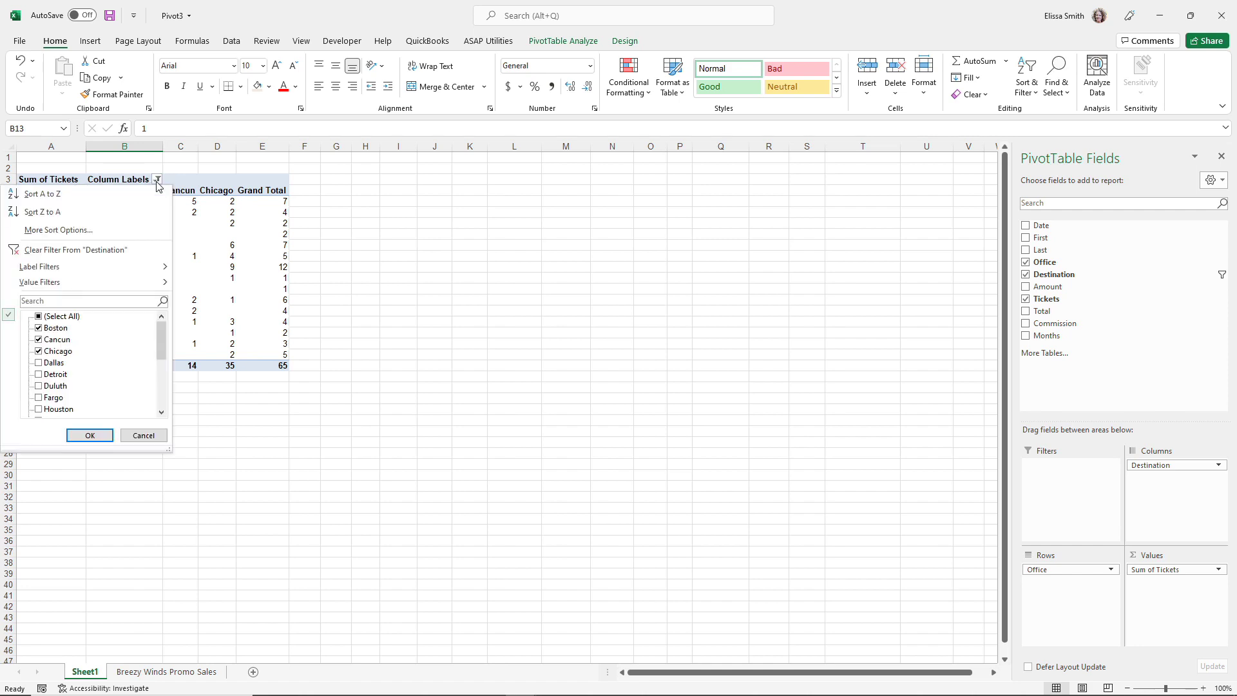
{"action": "left_click", "coordinate": [76, 255]}
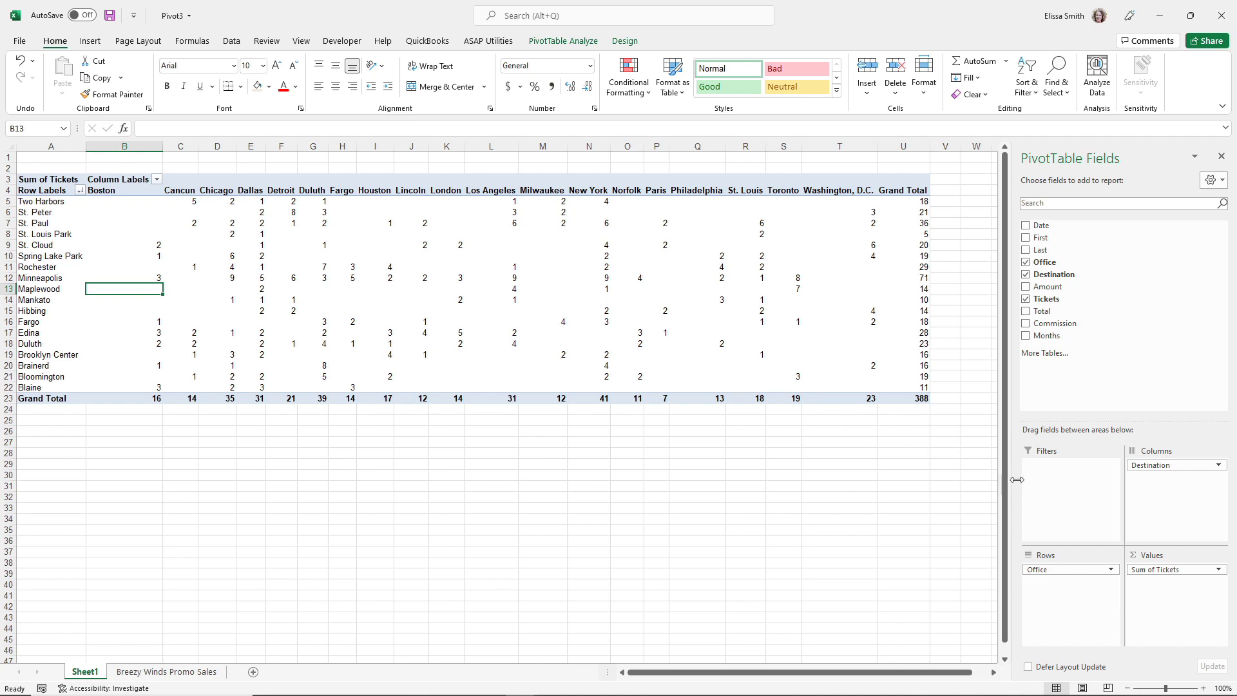
Step: Add the Date field to the tickets PivotTable as a report filter
{"action": "key", "text": "ctrl"}
{"action": "key", "text": "ctrl"}
{"action": "key", "text": "ctrl"}
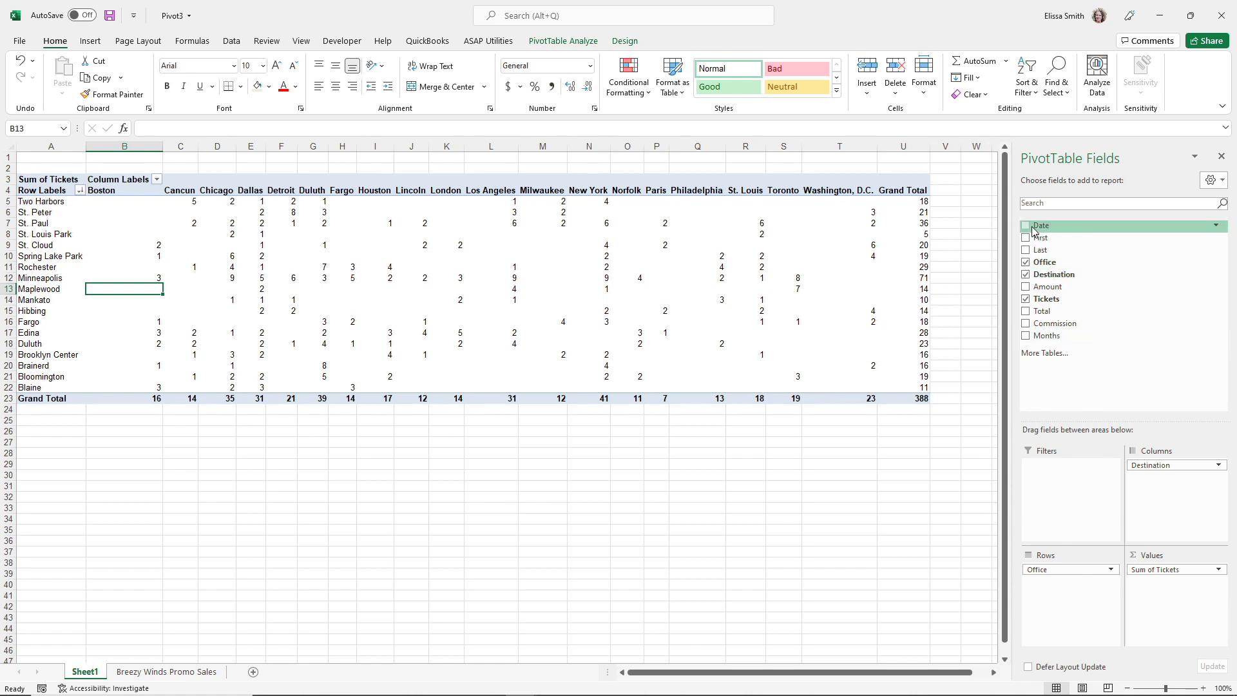
{"action": "left_click_drag", "start_coordinate": [1033, 230], "coordinate": [1054, 480]}
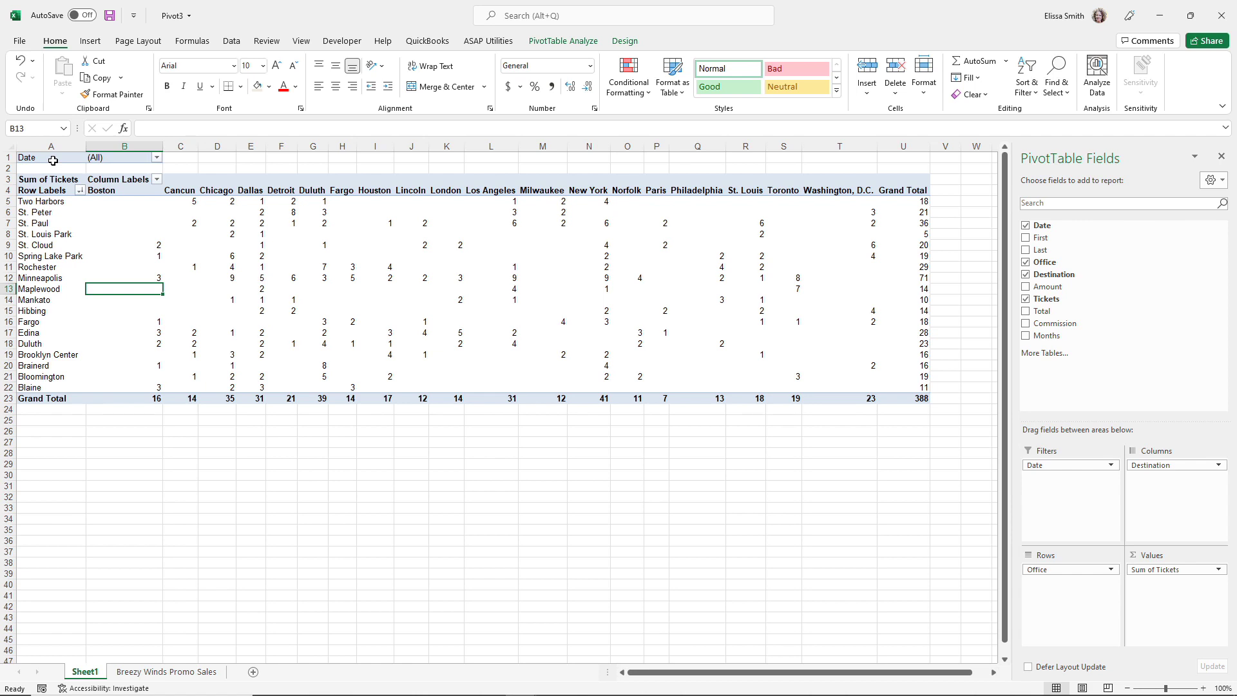
Step: Filter the PivotTable report to the single date 3-Jan
{"action": "left_click", "coordinate": [156, 158]}
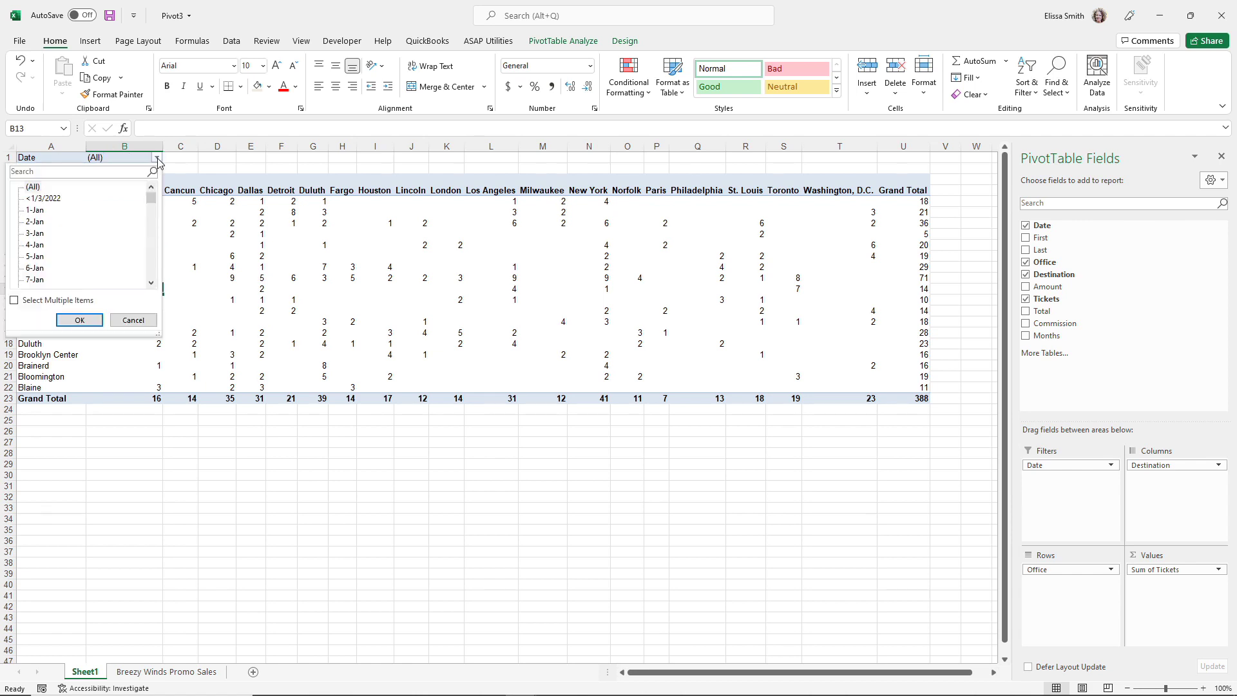
{"action": "left_click", "coordinate": [35, 234]}
{"action": "left_click", "coordinate": [80, 320]}
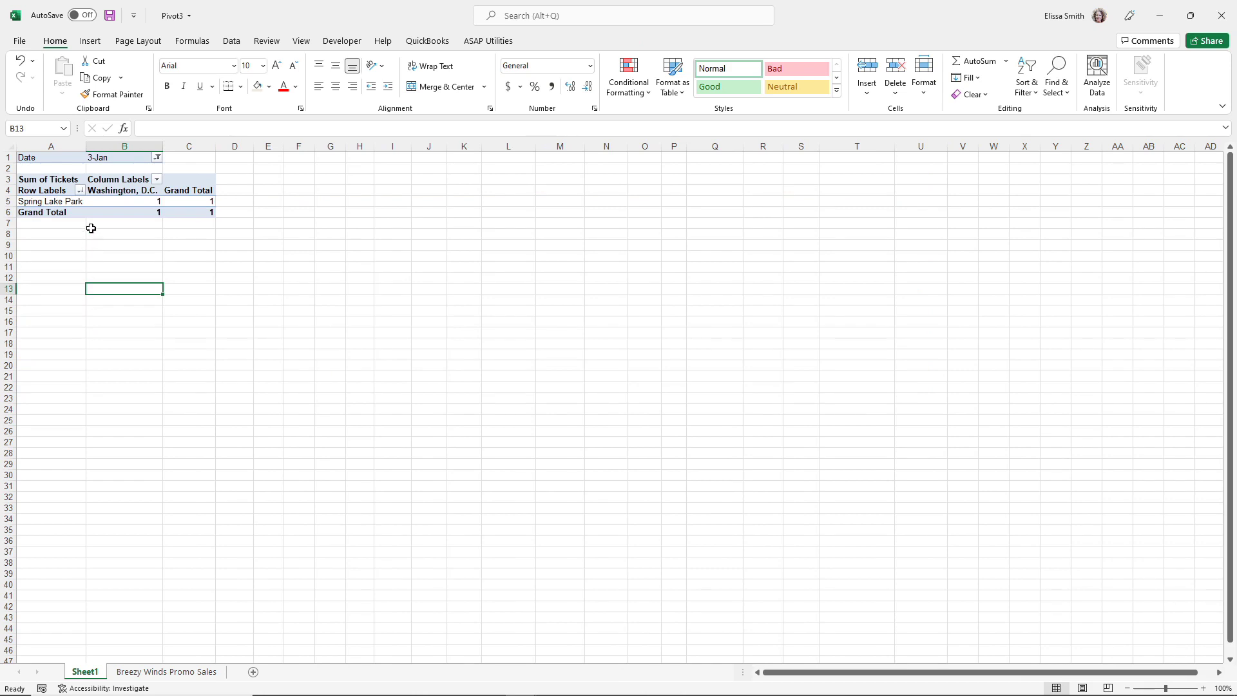
Step: Allow multiple items in the Date report filter and include 1-Jan, 2-Jan, 4-Jan and 5-Jan along with 3-Jan
{"action": "left_click", "coordinate": [158, 159]}
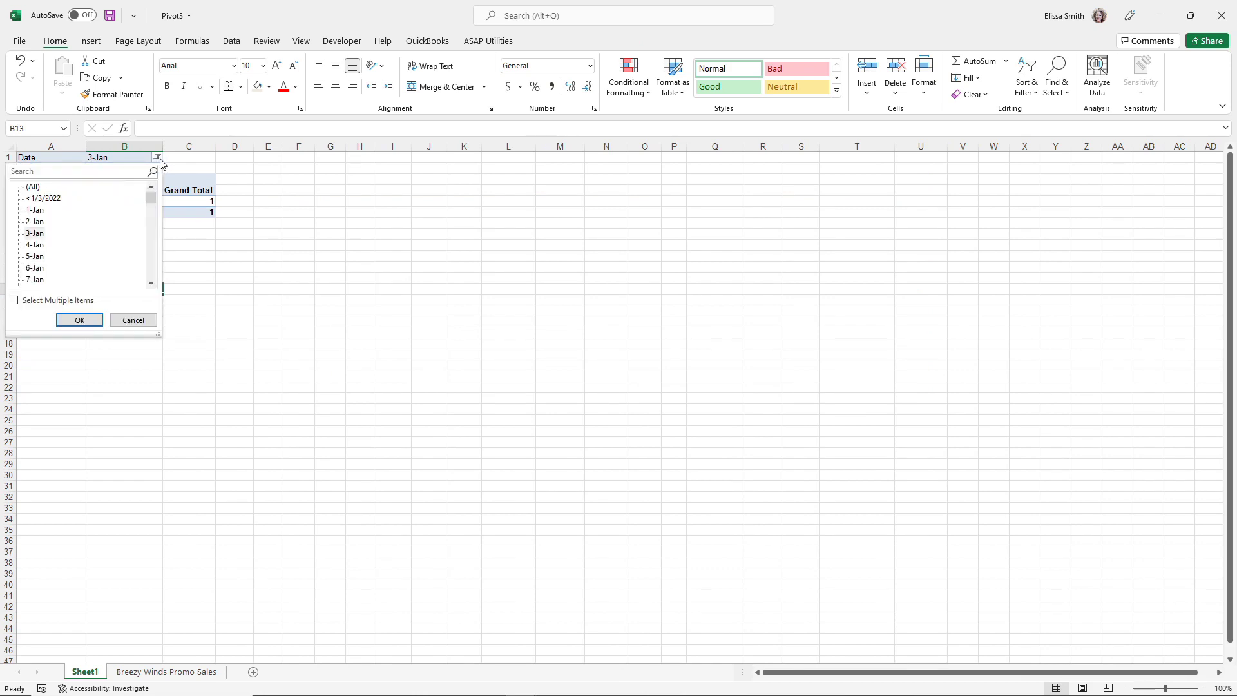
{"action": "left_click", "coordinate": [14, 300]}
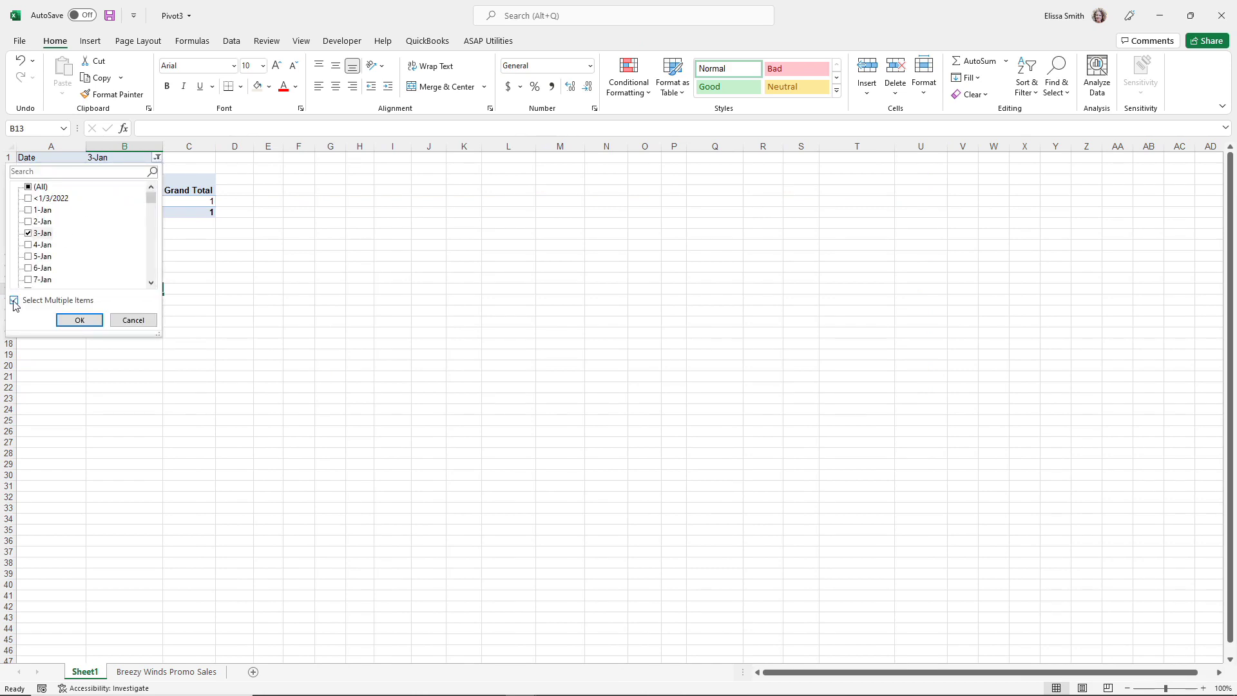
{"action": "left_click", "coordinate": [29, 222]}
{"action": "left_click", "coordinate": [28, 210]}
{"action": "left_click", "coordinate": [29, 245]}
{"action": "left_click", "coordinate": [28, 256]}
{"action": "left_click", "coordinate": [76, 320]}
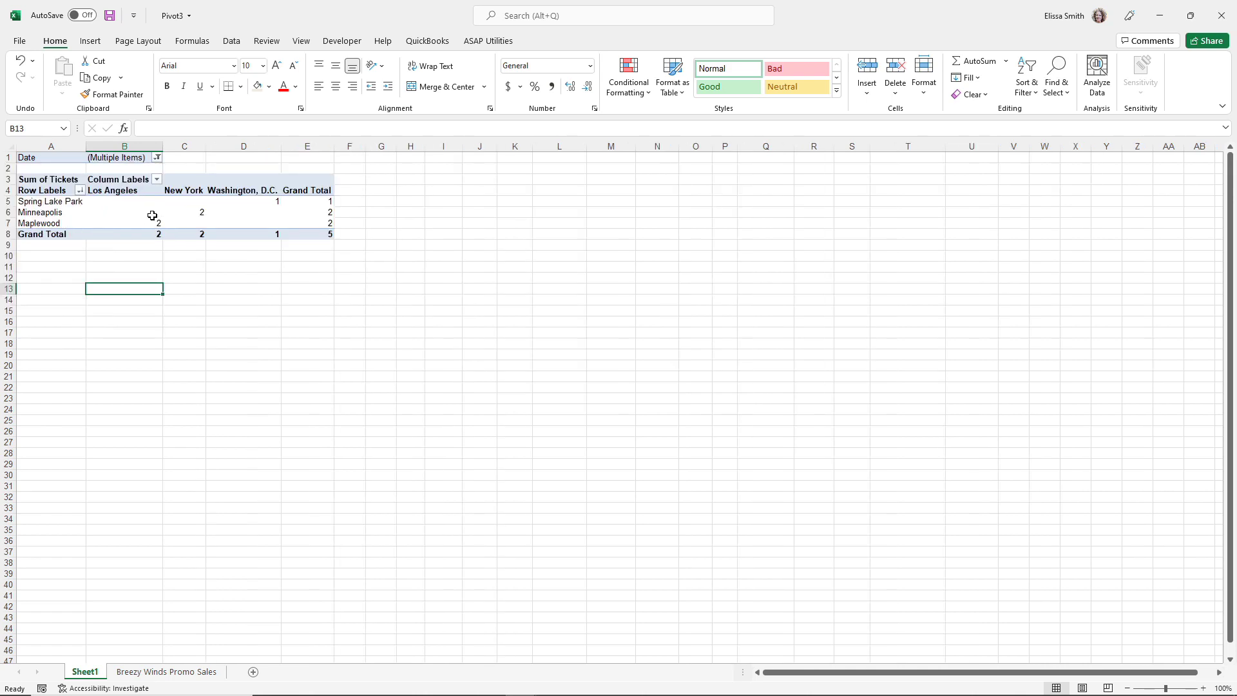
Step: Turn off multiple item selection in the Date report filter and show all dates
{"action": "left_click", "coordinate": [157, 158]}
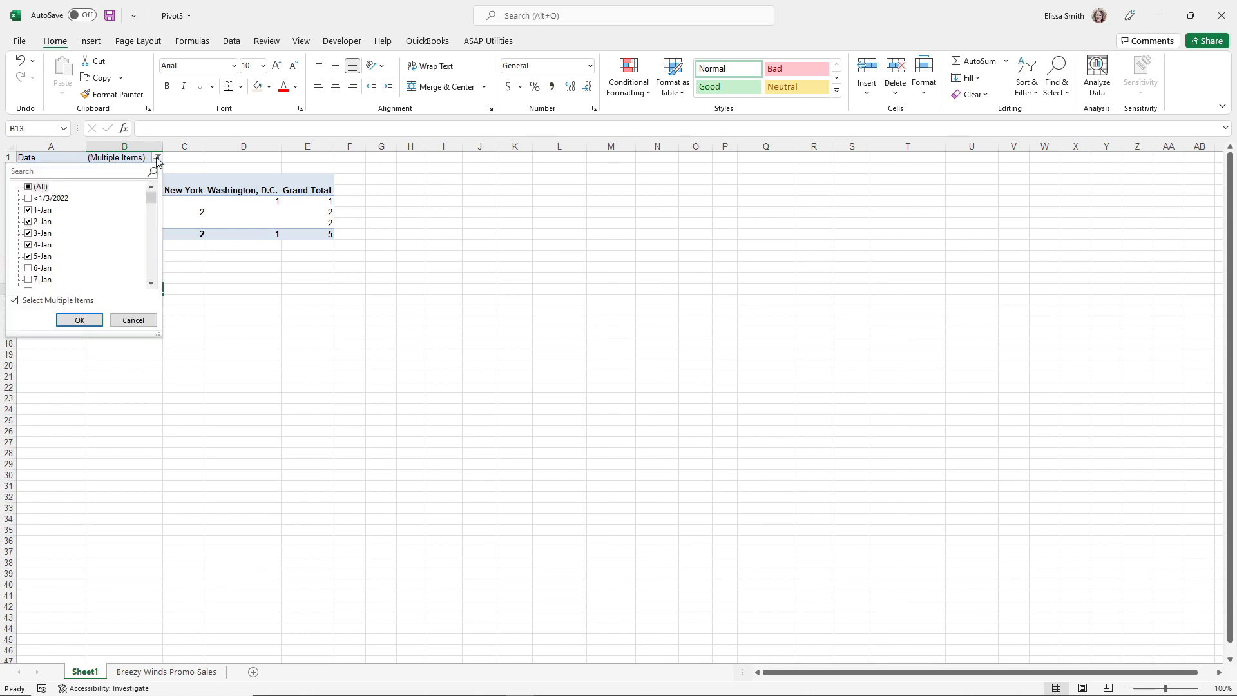
{"action": "left_click", "coordinate": [14, 301]}
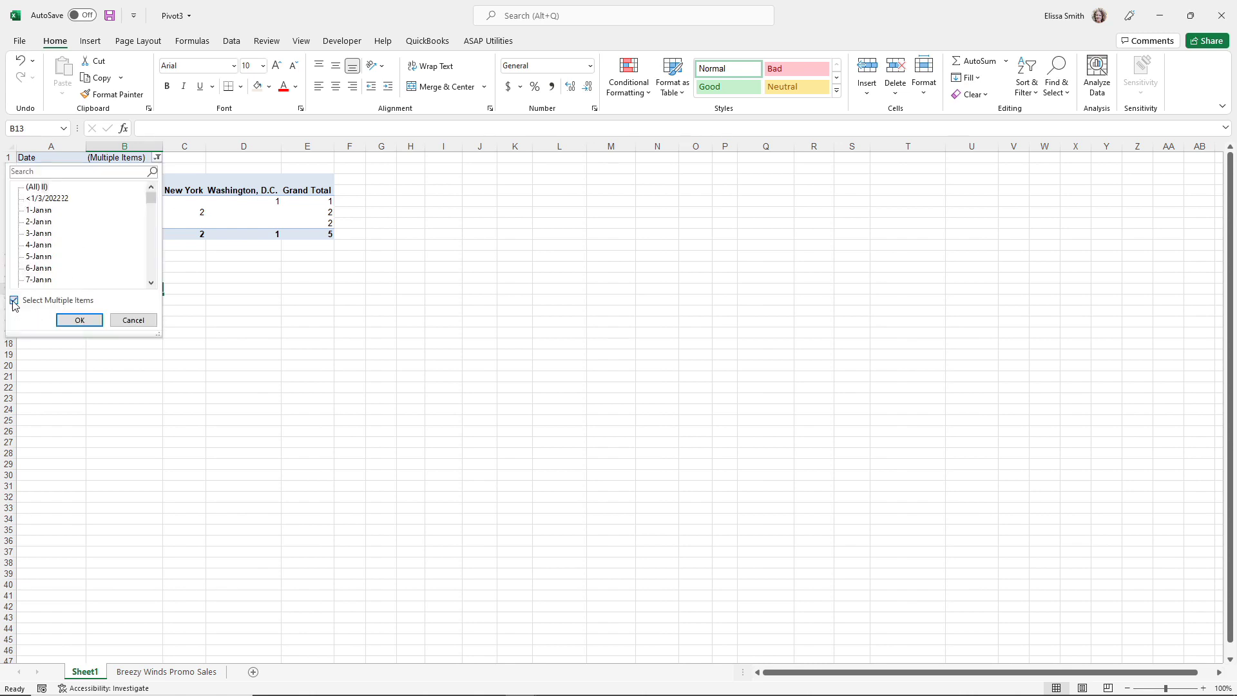
{"action": "left_click", "coordinate": [78, 321]}
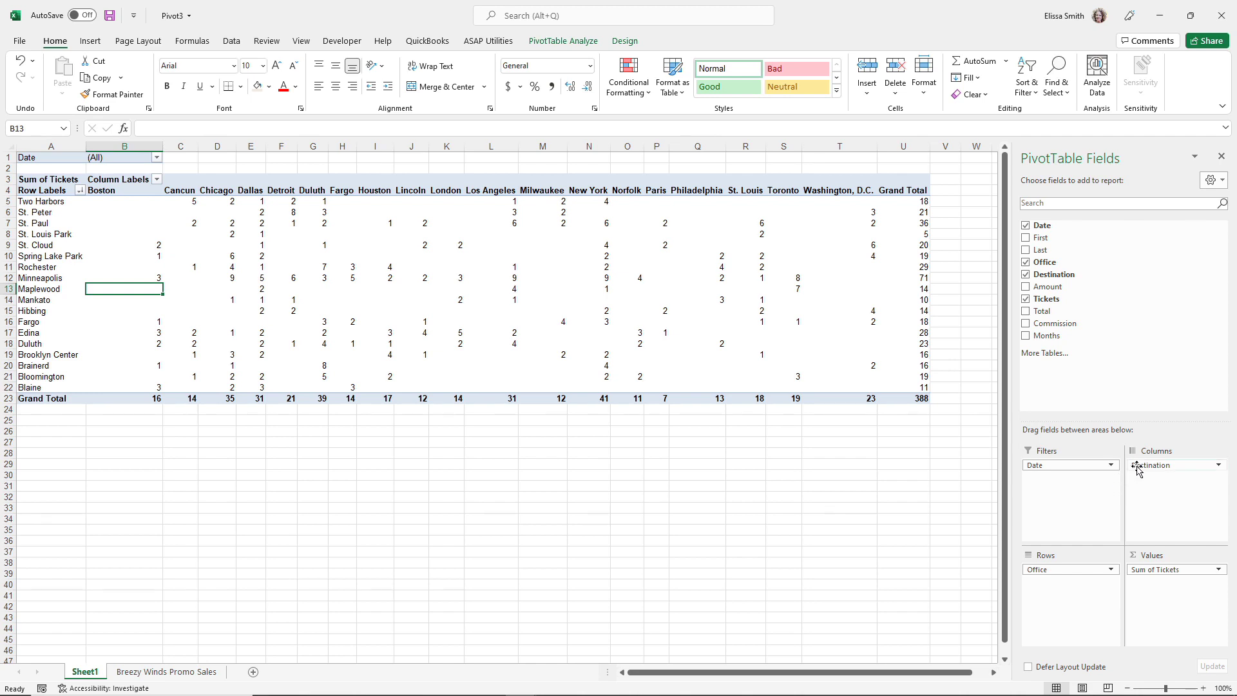
Step: Move the Destination field from the columns to the rows beneath Office, and collapse and re-expand the Two Harbors group
{"action": "left_click_drag", "start_coordinate": [1139, 471], "coordinate": [1064, 590]}
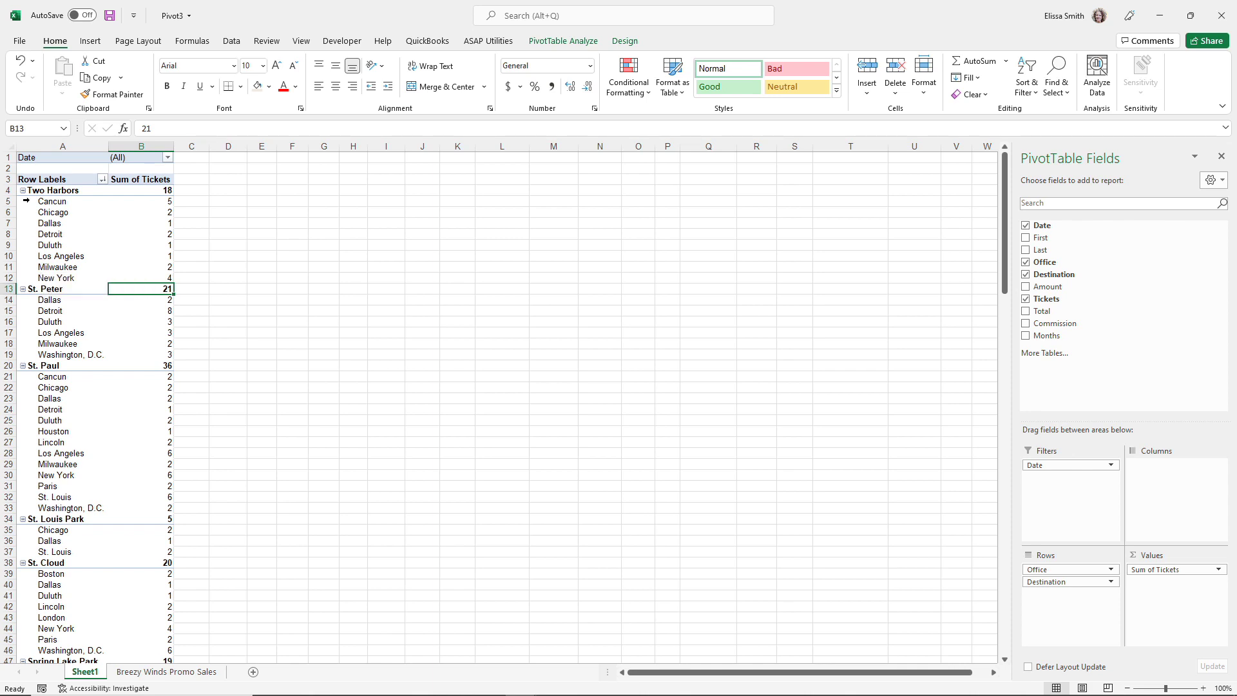
{"action": "left_click", "coordinate": [22, 194]}
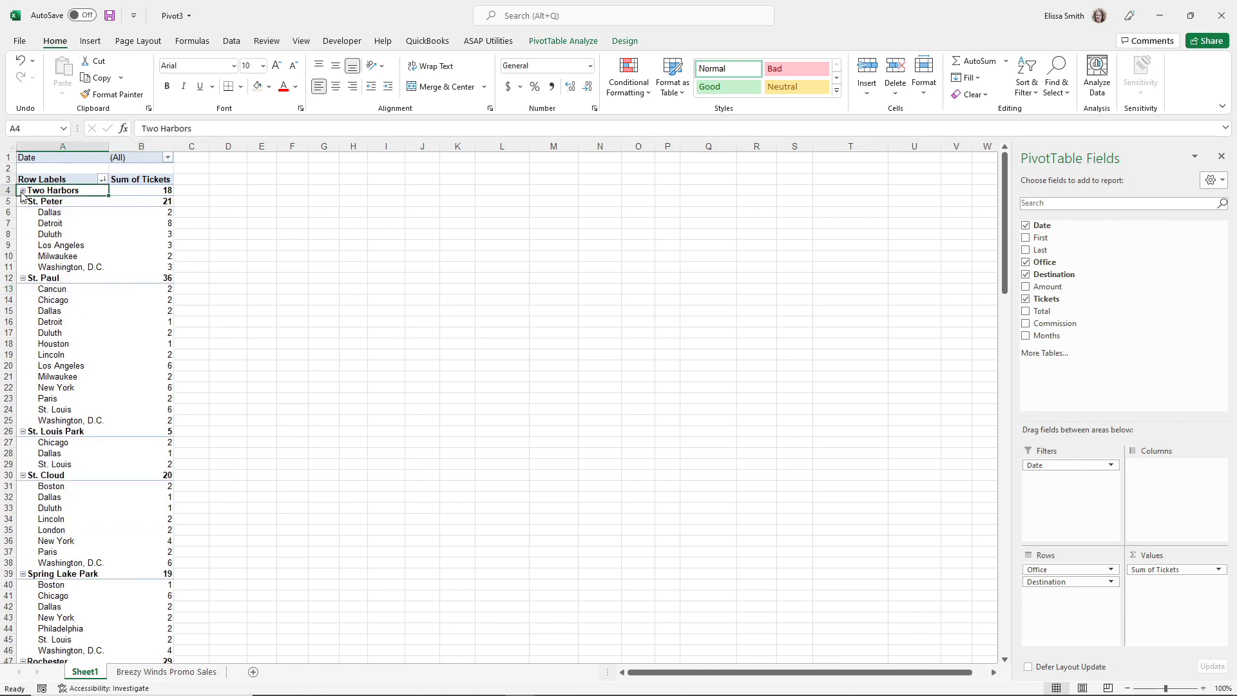
{"action": "left_click", "coordinate": [22, 191]}
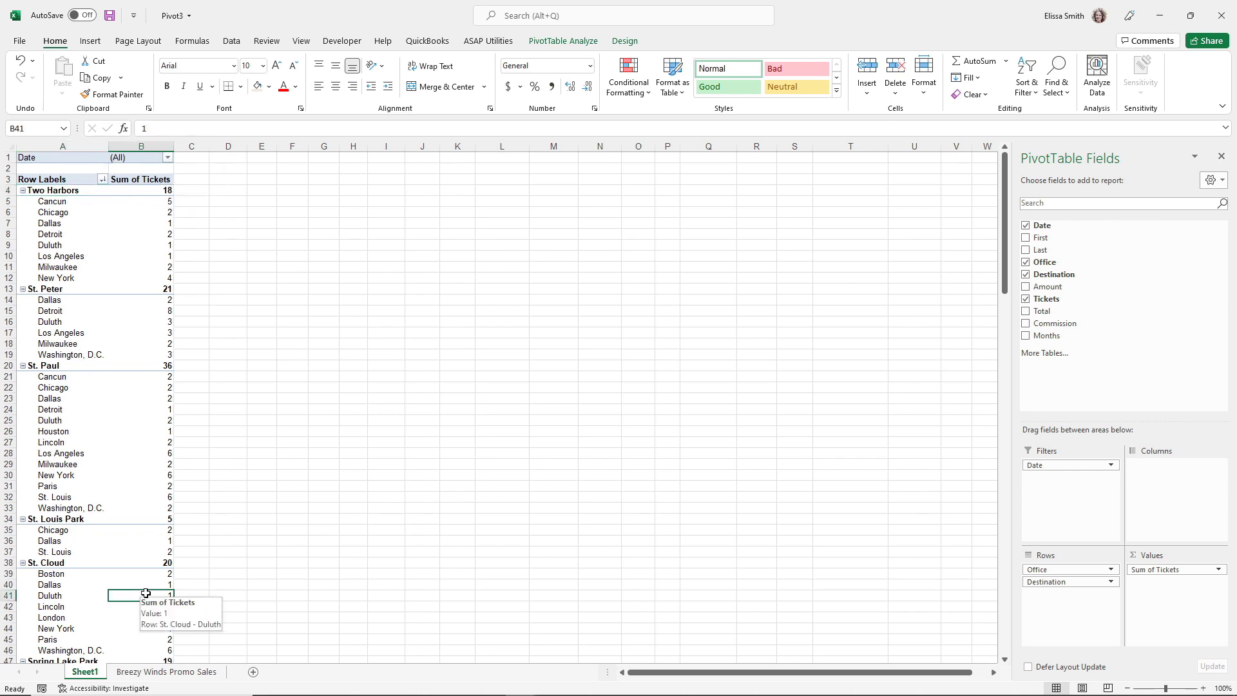
{"action": "key", "text": "ctrl+End"}
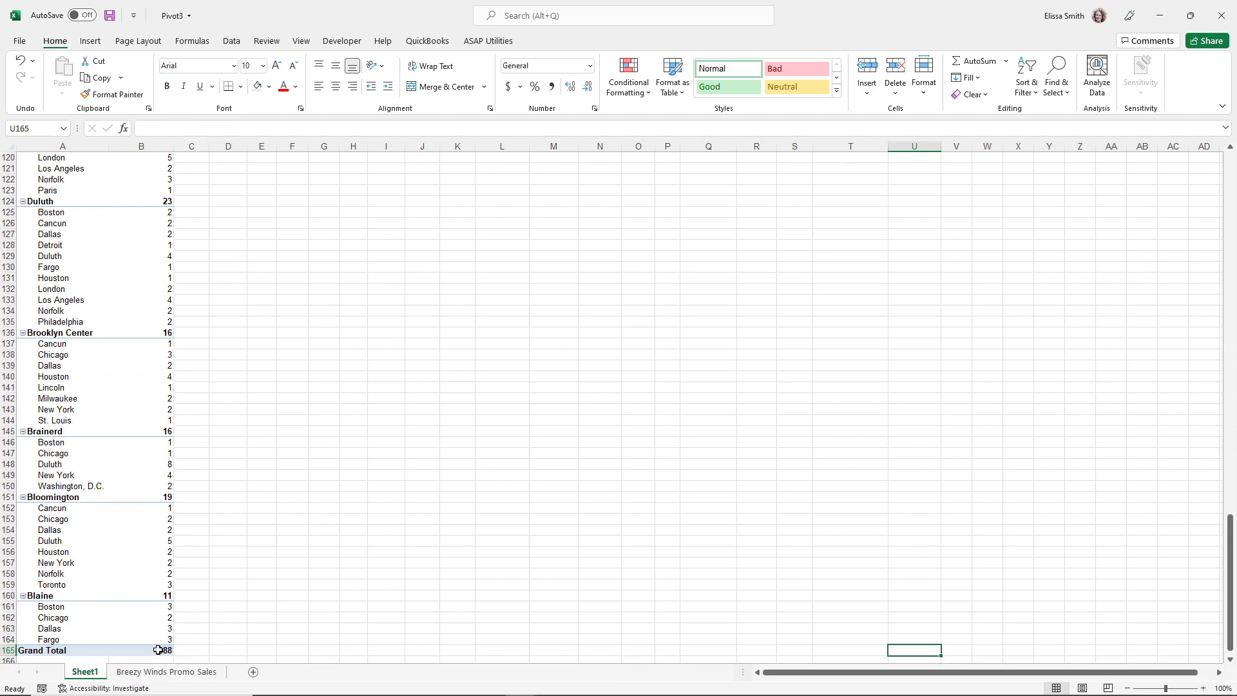
{"action": "scroll", "coordinate": [97, 514], "scroll_direction": "up", "scroll_amount": 20}
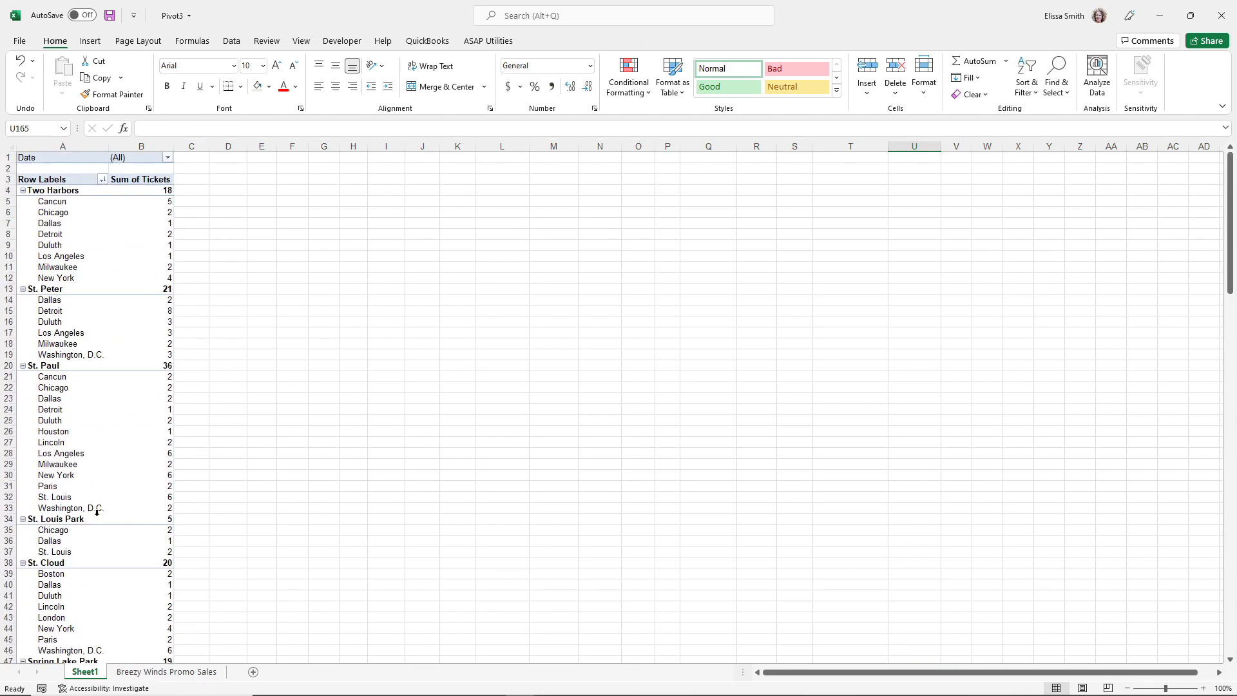
Step: Remove Sum of Tickets from the PivotTable's values and add the Amount field in its place
{"action": "left_click", "coordinate": [113, 442]}
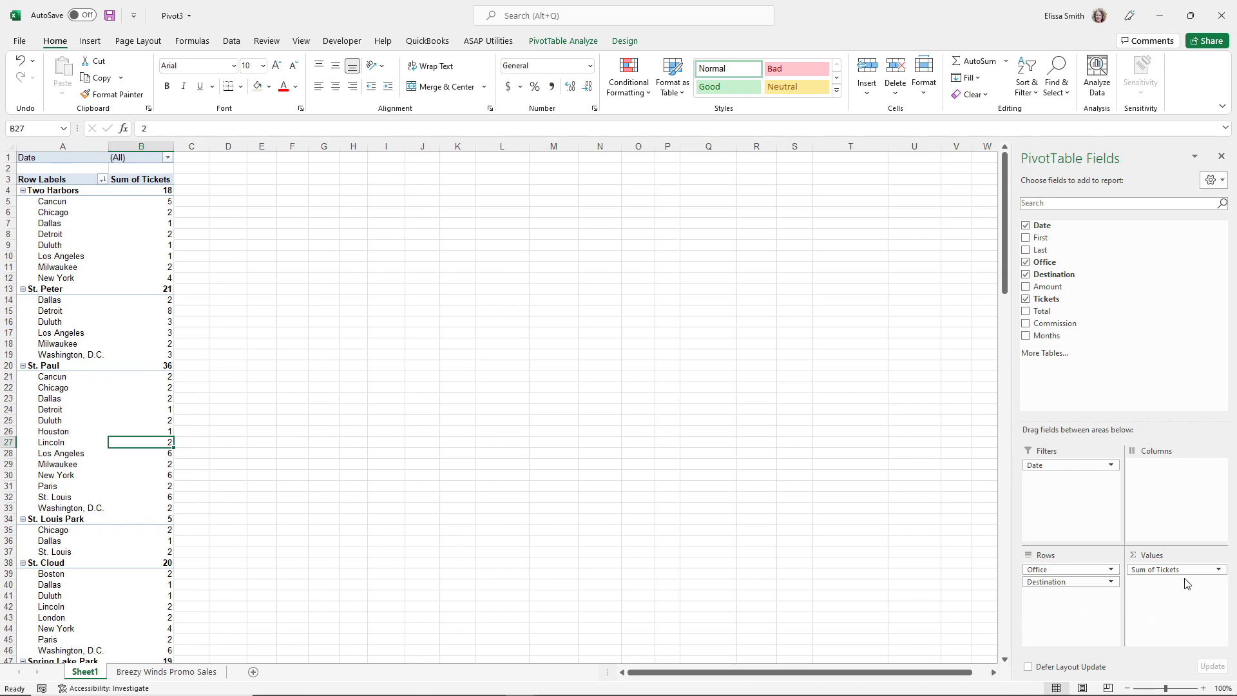
{"action": "key", "text": "ctrl"}
{"action": "key", "text": "ctrl"}
{"action": "left_click_drag", "start_coordinate": [1182, 573], "coordinate": [731, 514]}
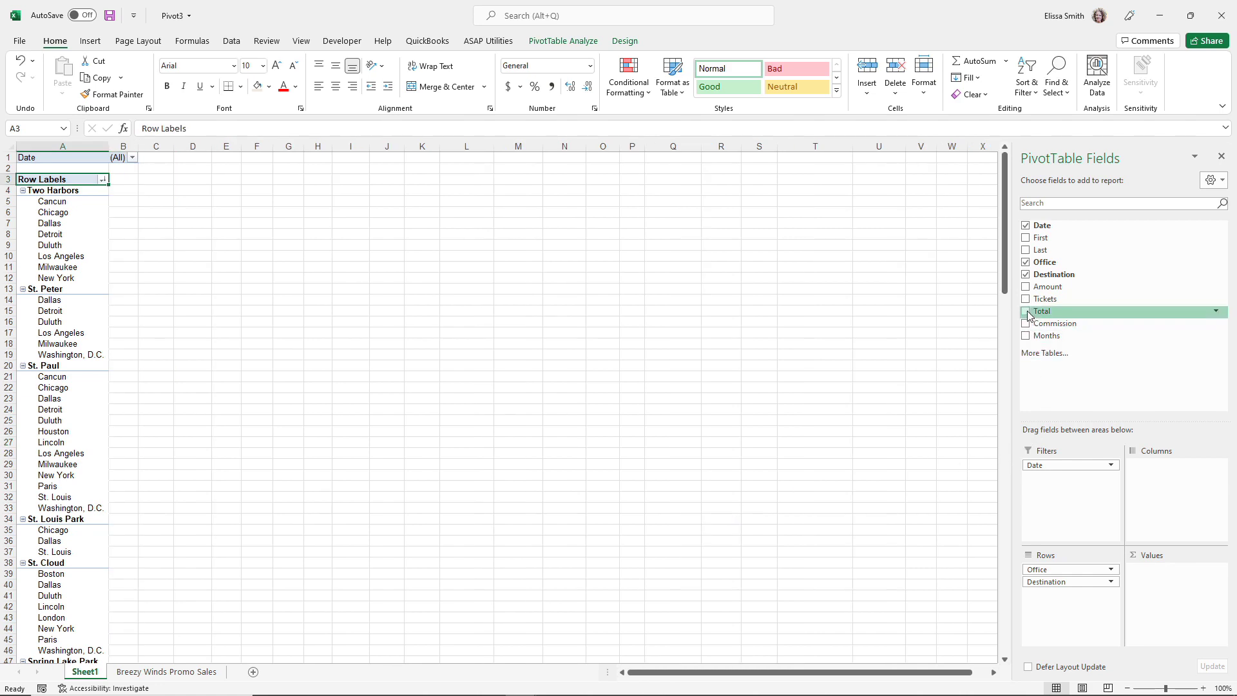
{"action": "left_click_drag", "start_coordinate": [1047, 287], "coordinate": [1179, 594]}
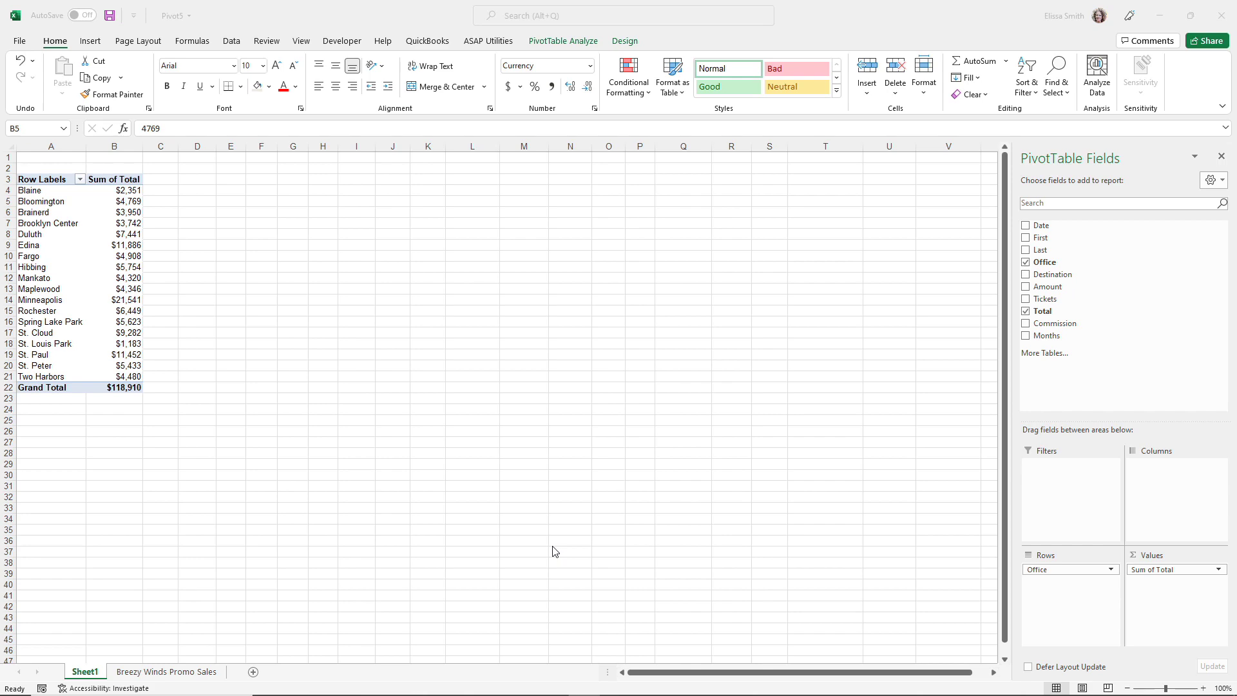
Step: Add the Date field to the columns of the Pivot5 office totals PivotTable, and remove the Months field to list individual dates
{"action": "scroll", "coordinate": [470, 484], "scroll_direction": "up", "scroll_amount": 2}
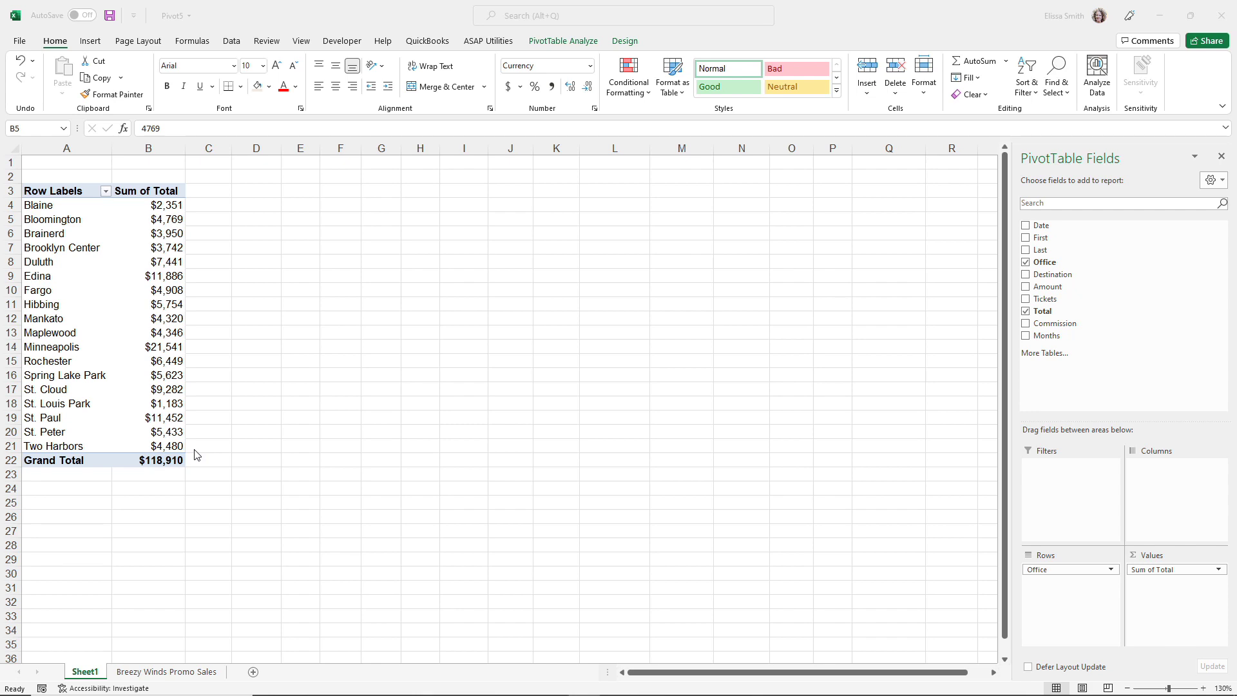
{"action": "left_click", "coordinate": [1037, 231]}
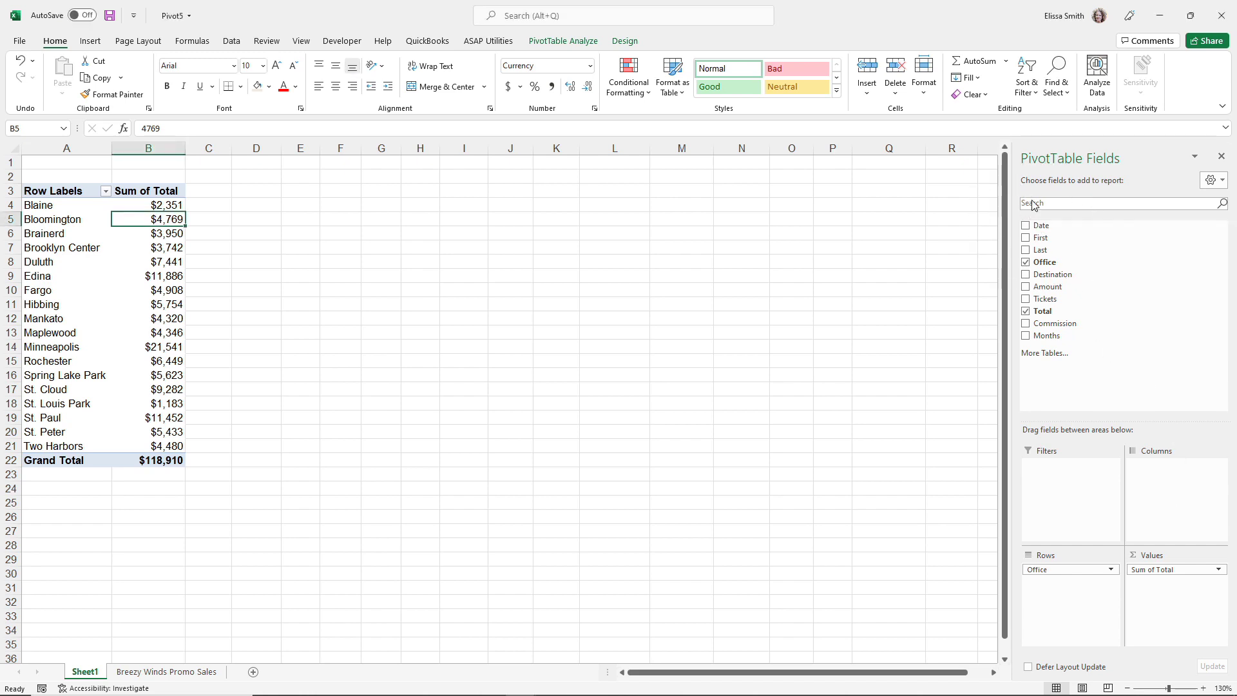
{"action": "left_click_drag", "start_coordinate": [1045, 226], "coordinate": [1170, 473]}
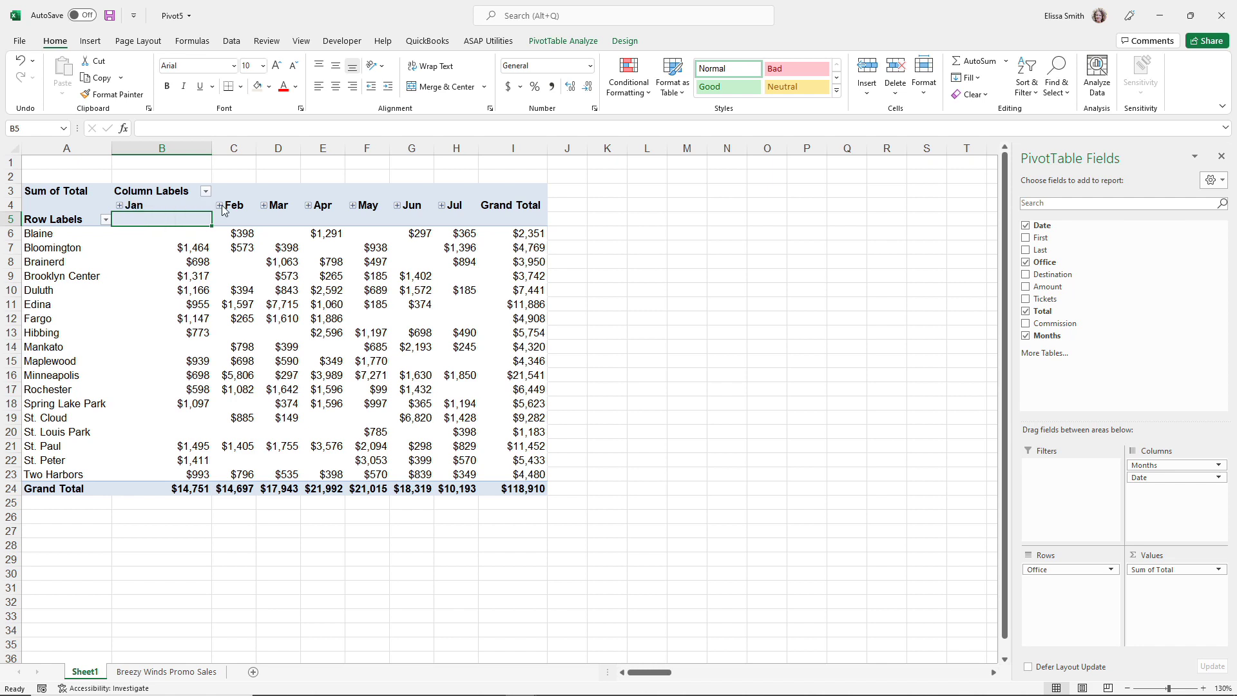
{"action": "left_click", "coordinate": [130, 206]}
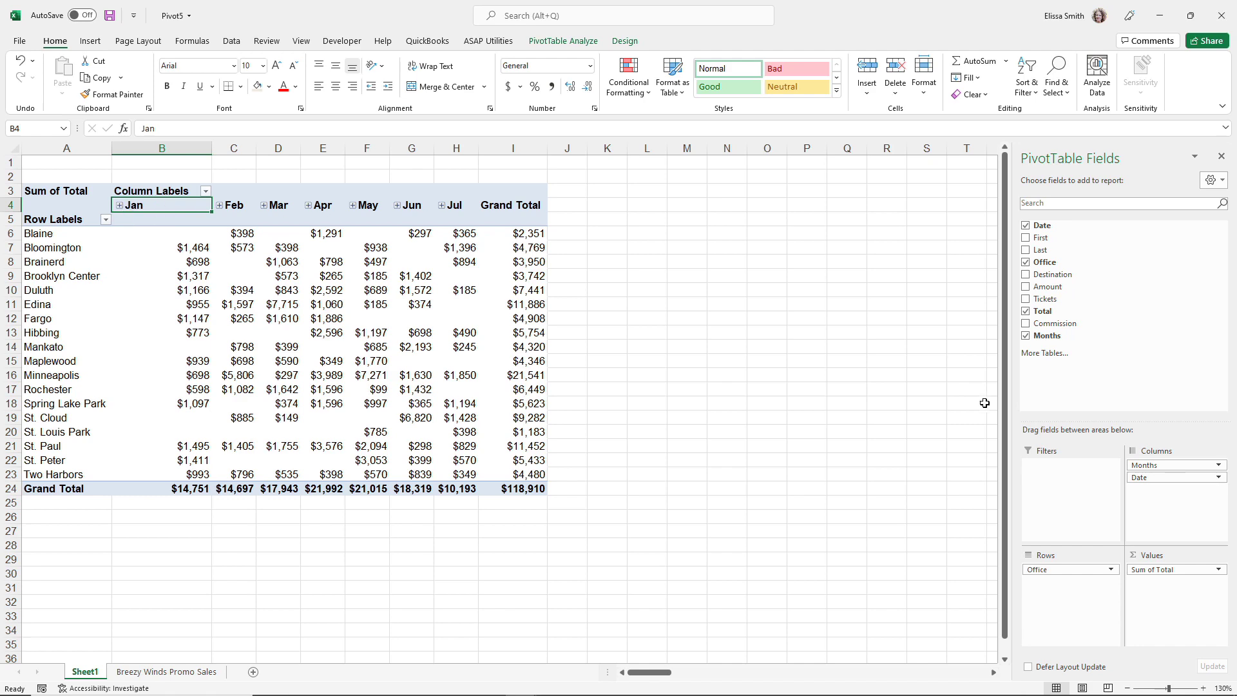
{"action": "left_click_drag", "start_coordinate": [1140, 466], "coordinate": [852, 474]}
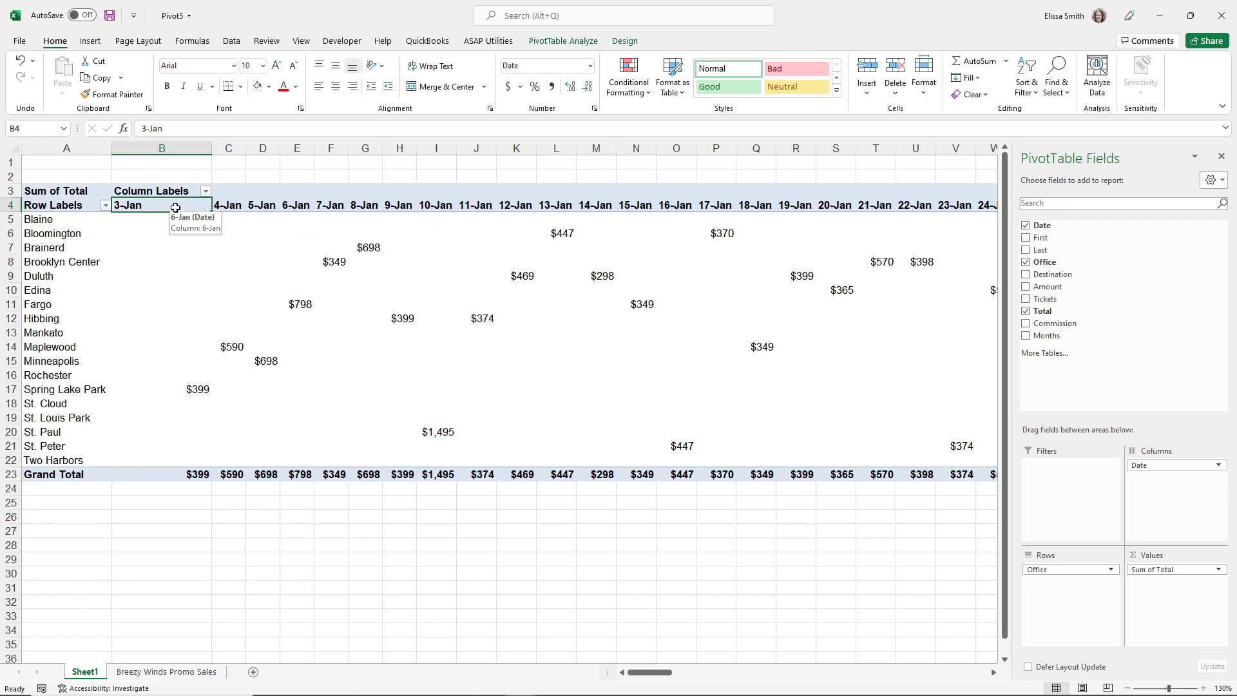
Step: Group the PivotTable's Date column field by days, months and quarters
{"action": "left_click", "coordinate": [546, 41]}
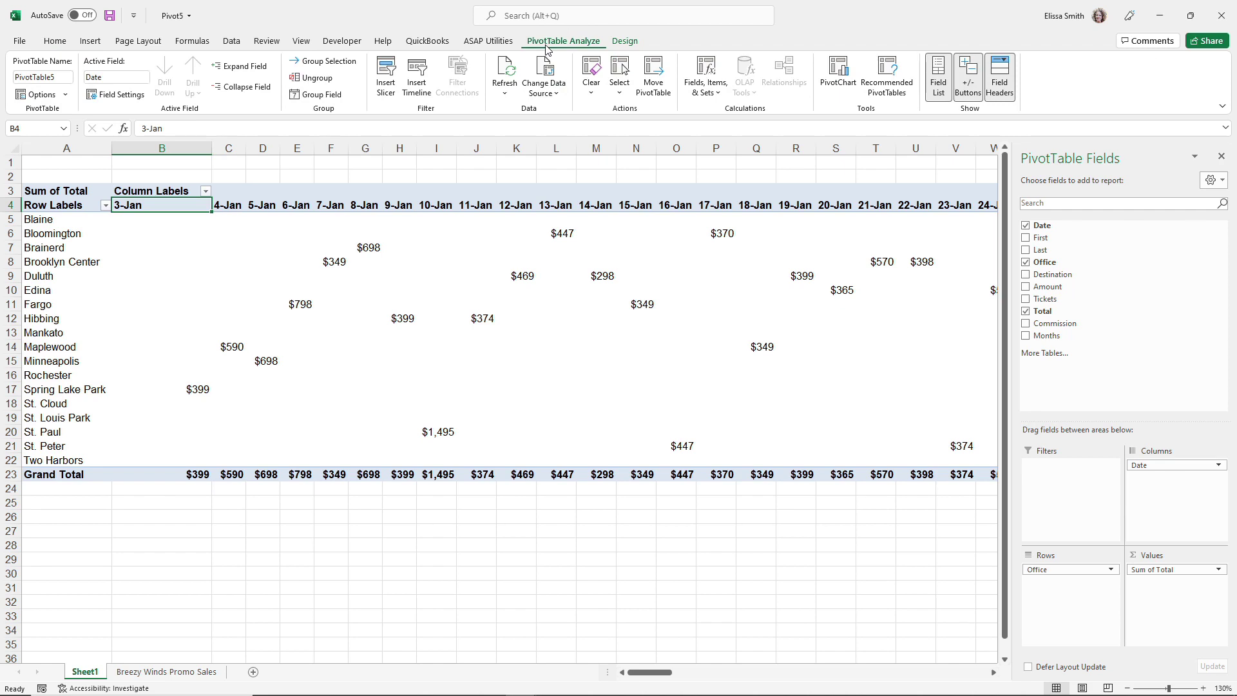
{"action": "left_click", "coordinate": [306, 98]}
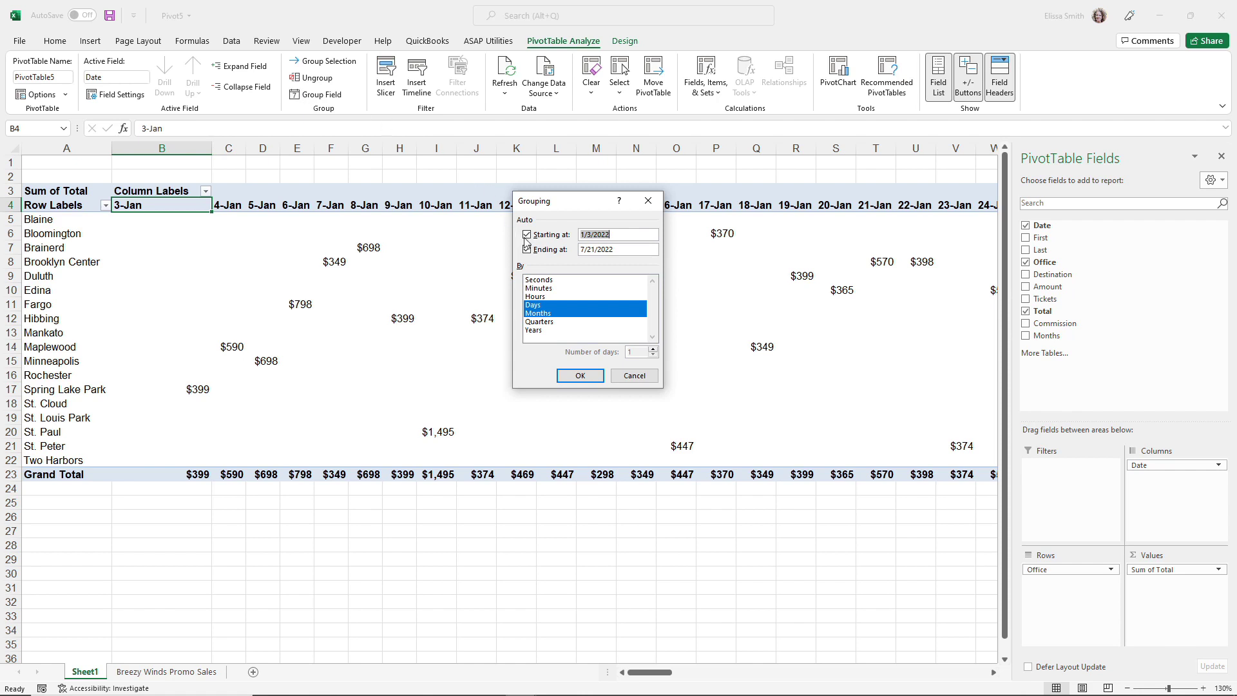
{"action": "left_click", "coordinate": [542, 314]}
{"action": "left_click", "coordinate": [542, 314]}
{"action": "left_click", "coordinate": [542, 323]}
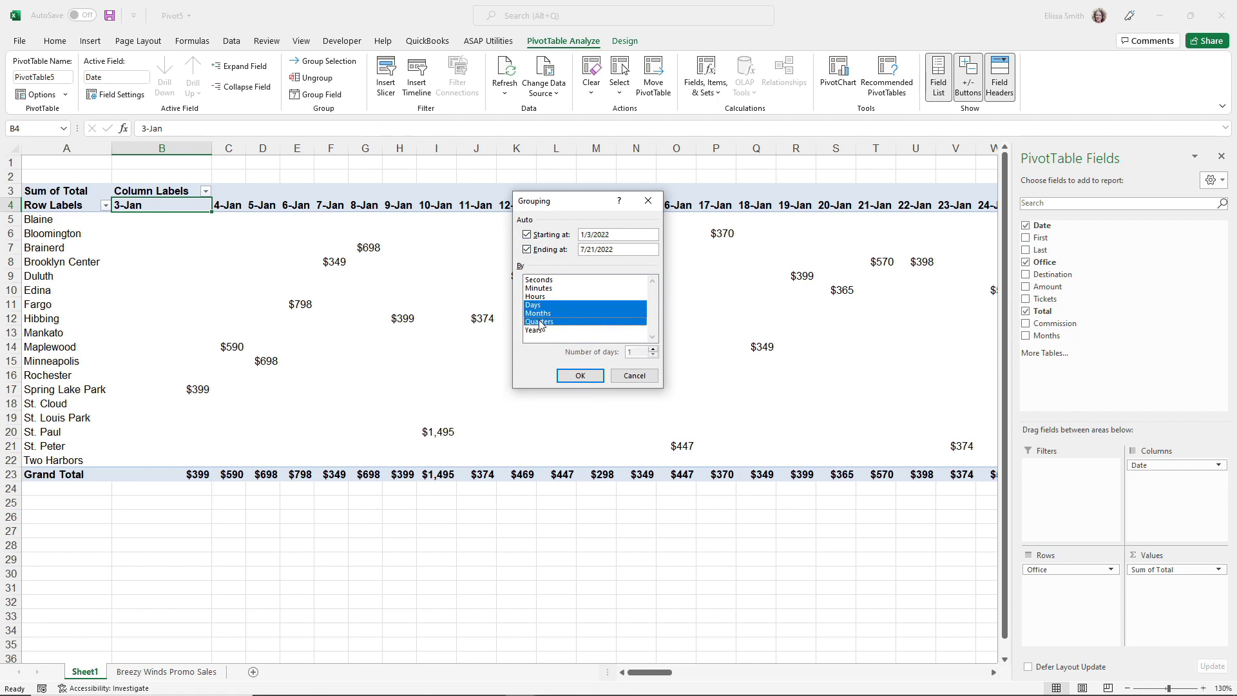
{"action": "left_click", "coordinate": [570, 380]}
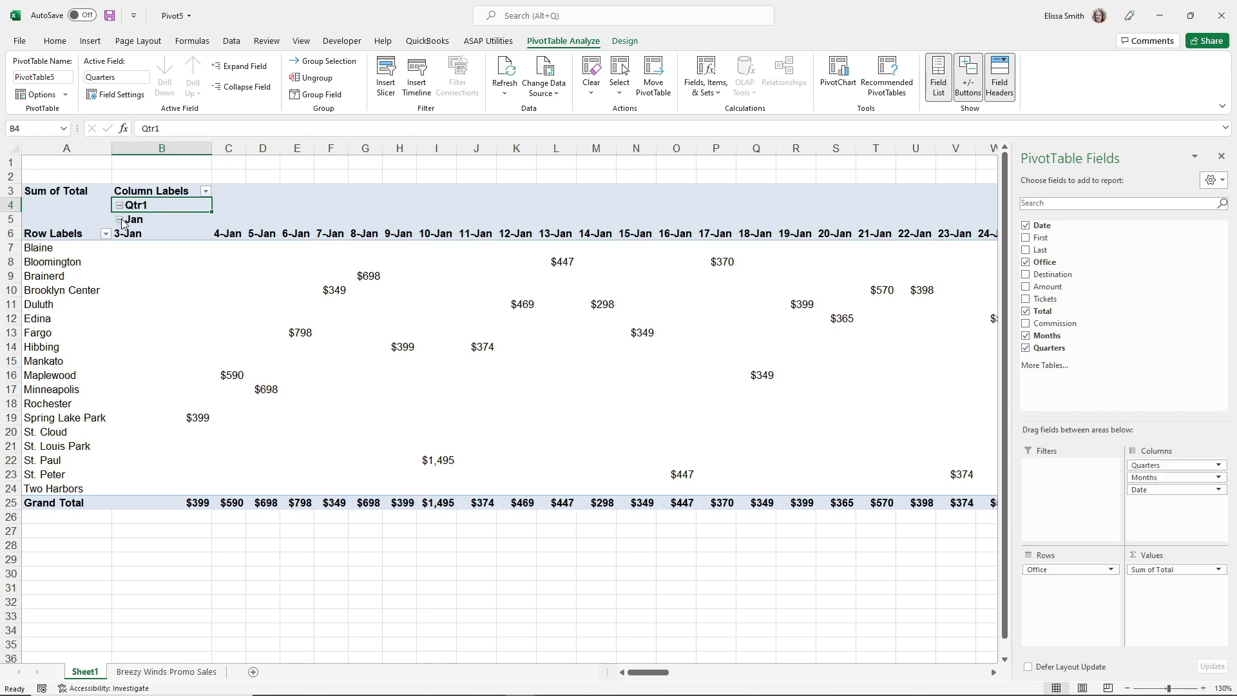
Step: Collapse each month from Jan through Jul in the PivotTable columns to hide the individual dates
{"action": "key", "text": "ctrl"}
{"action": "left_click", "coordinate": [122, 221]}
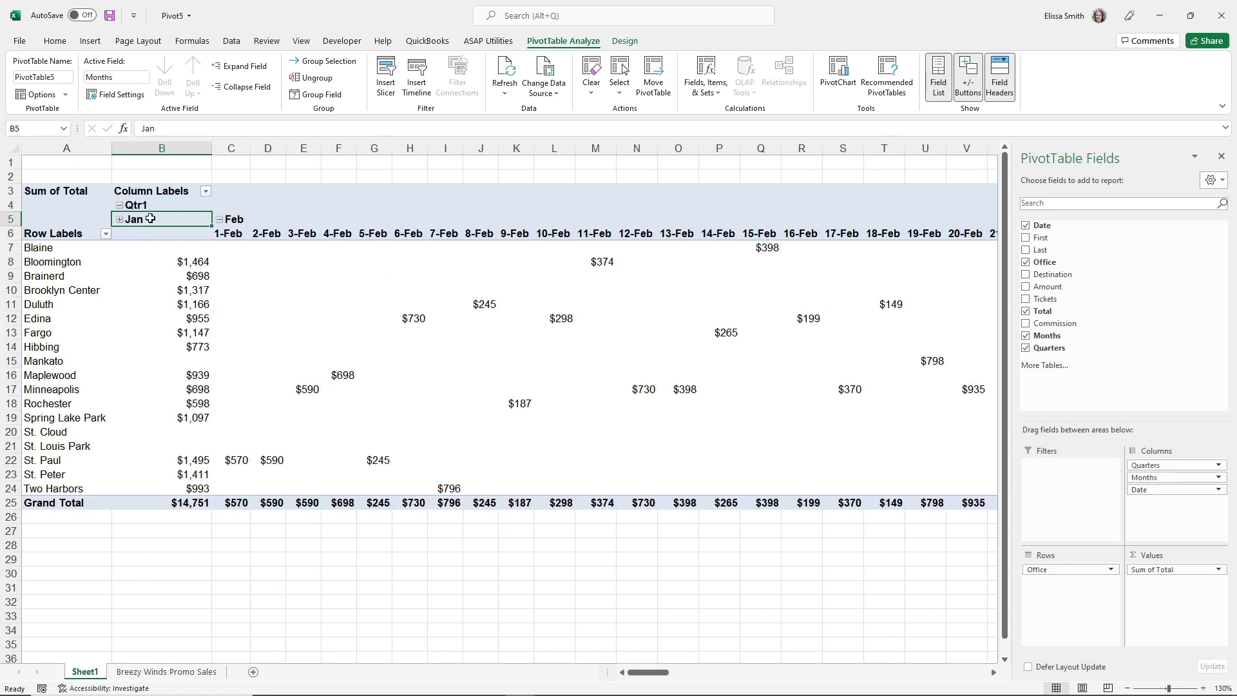
{"action": "left_click", "coordinate": [221, 221]}
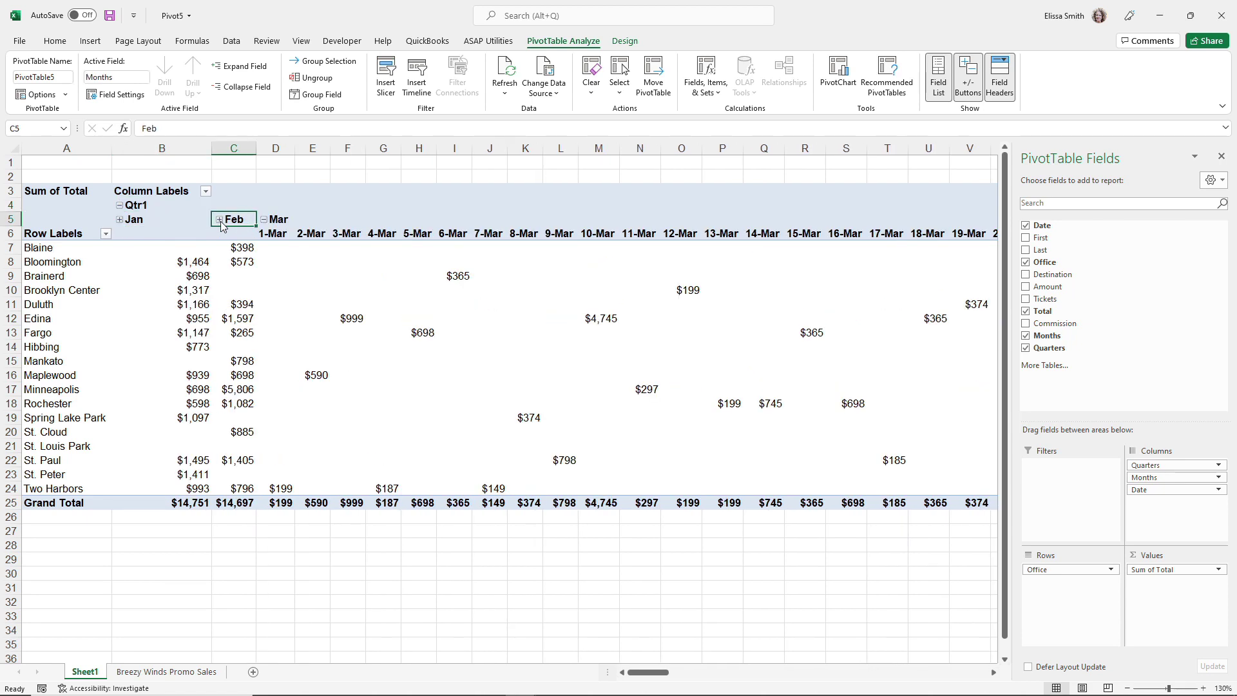
{"action": "left_click", "coordinate": [263, 221]}
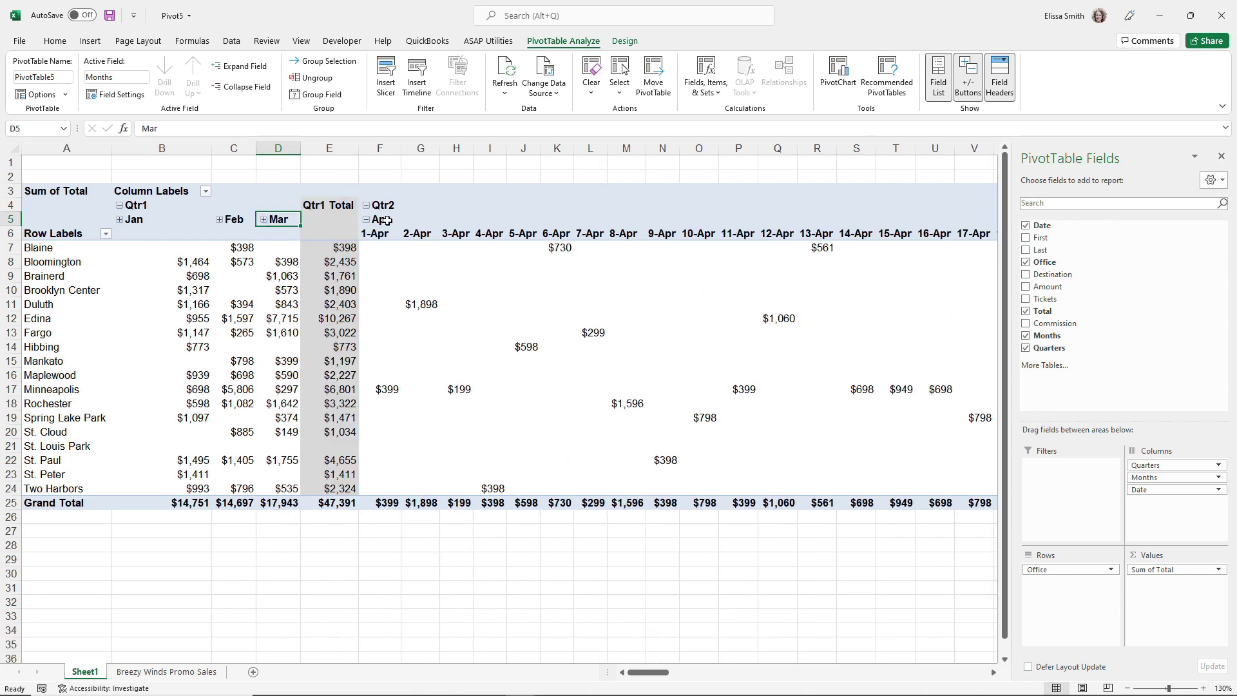
{"action": "left_click", "coordinate": [367, 221]}
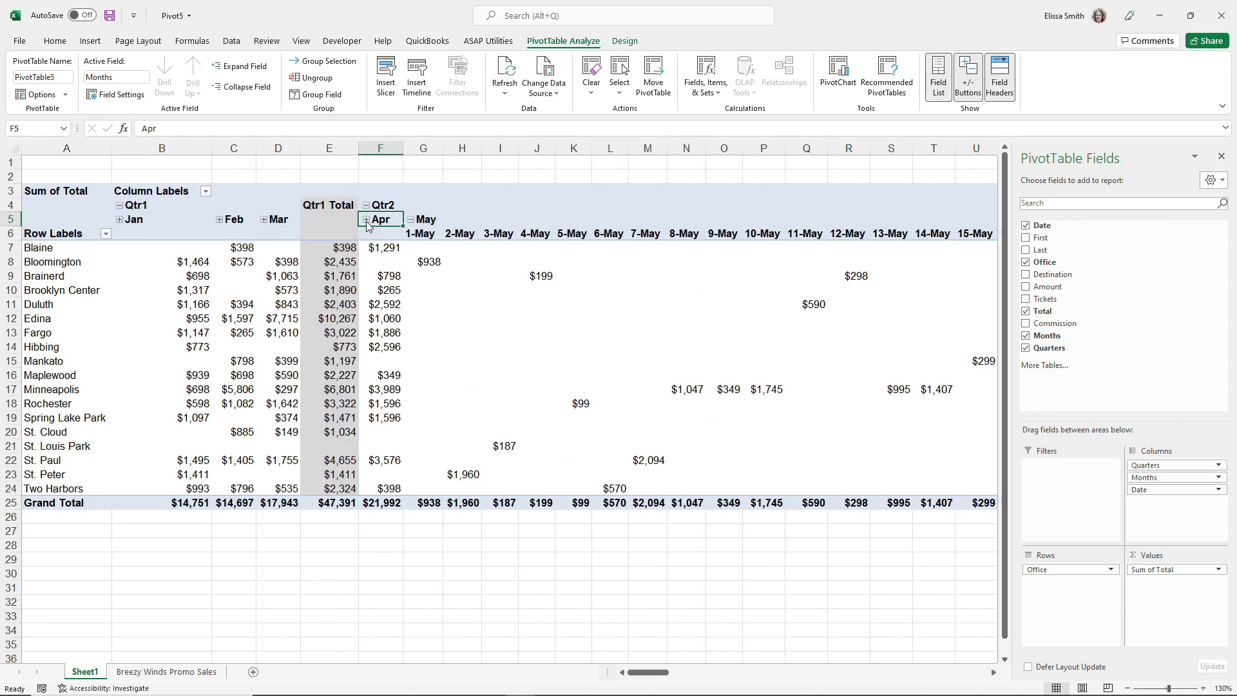
{"action": "left_click", "coordinate": [410, 220]}
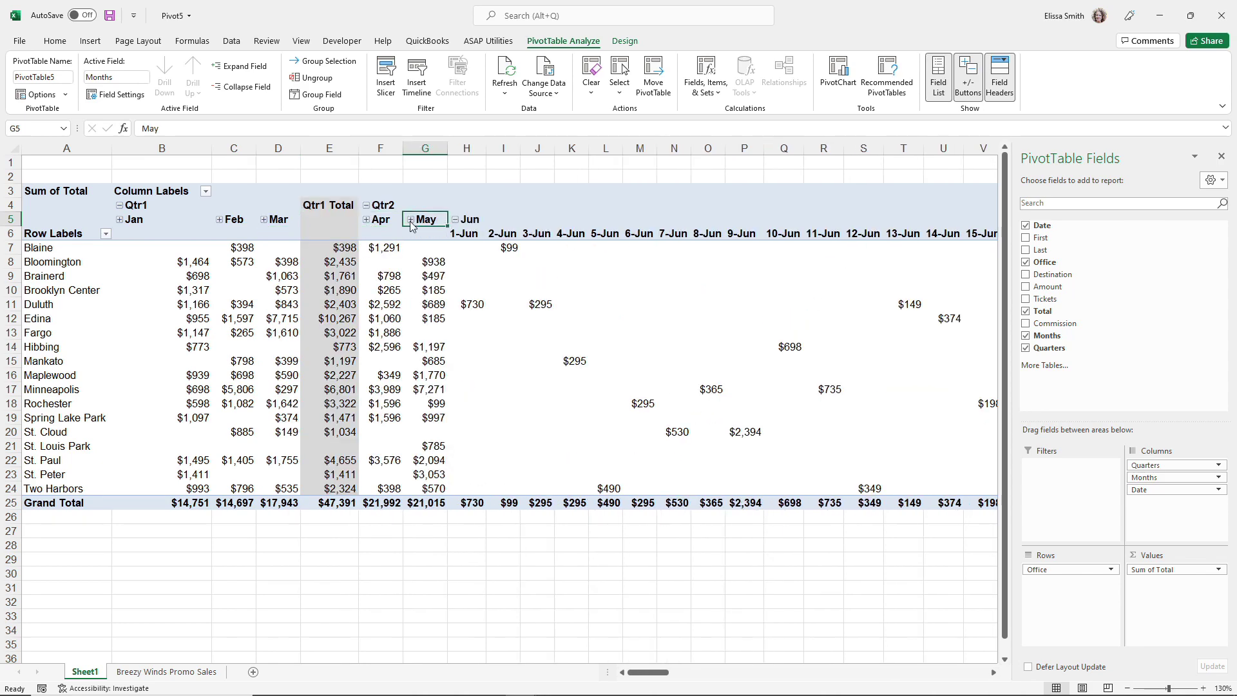
{"action": "left_click", "coordinate": [456, 220]}
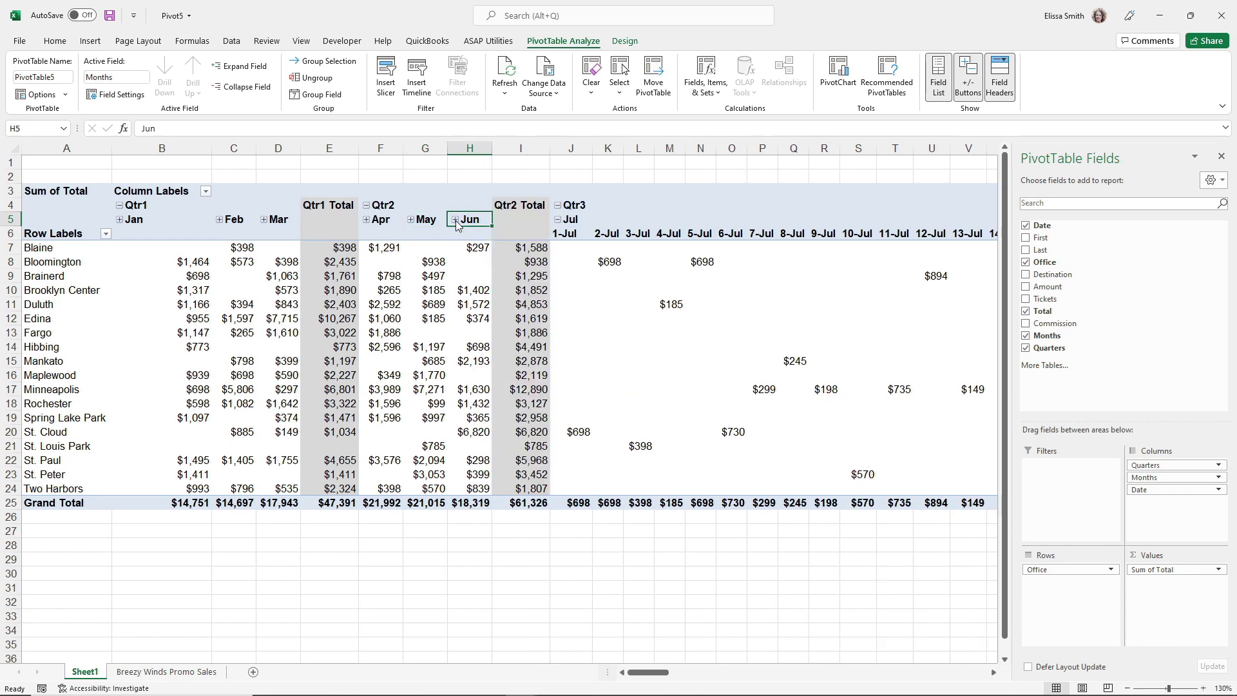
{"action": "left_click", "coordinate": [559, 220]}
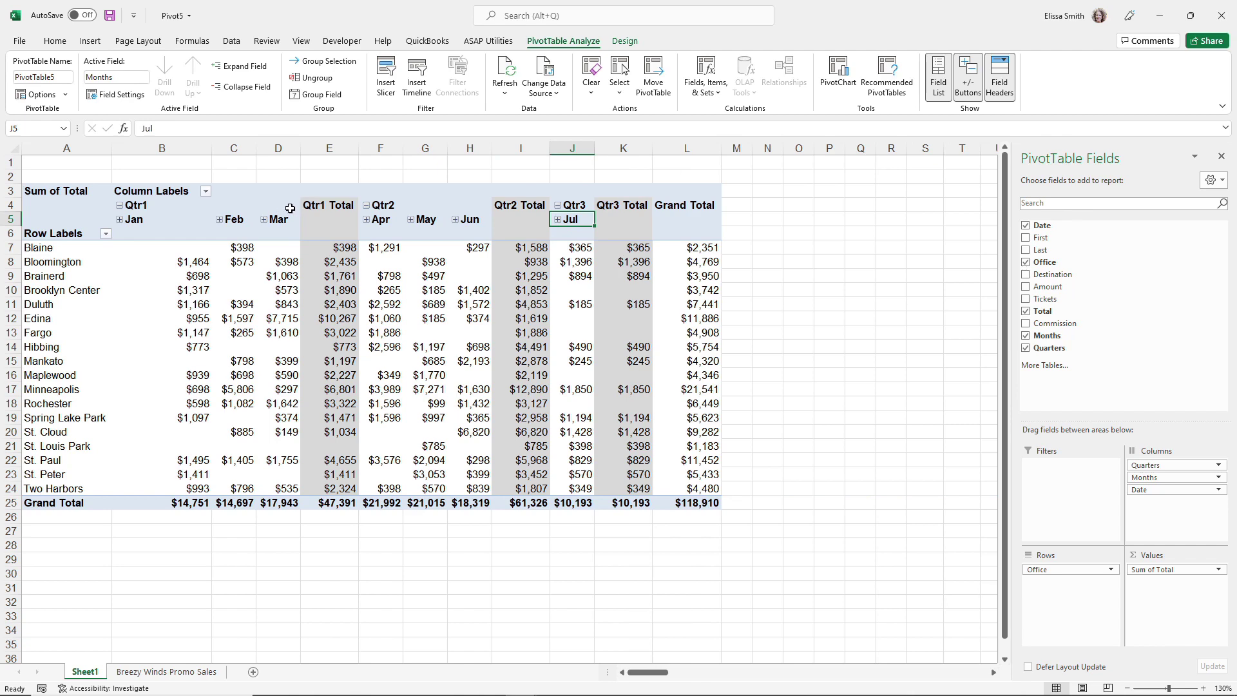
Step: Collapse Qtr1, Qtr2 and Qtr3 in the PivotTable columns to show only the quarterly amounts for each office
{"action": "left_click", "coordinate": [120, 205]}
{"action": "left_click", "coordinate": [219, 206]}
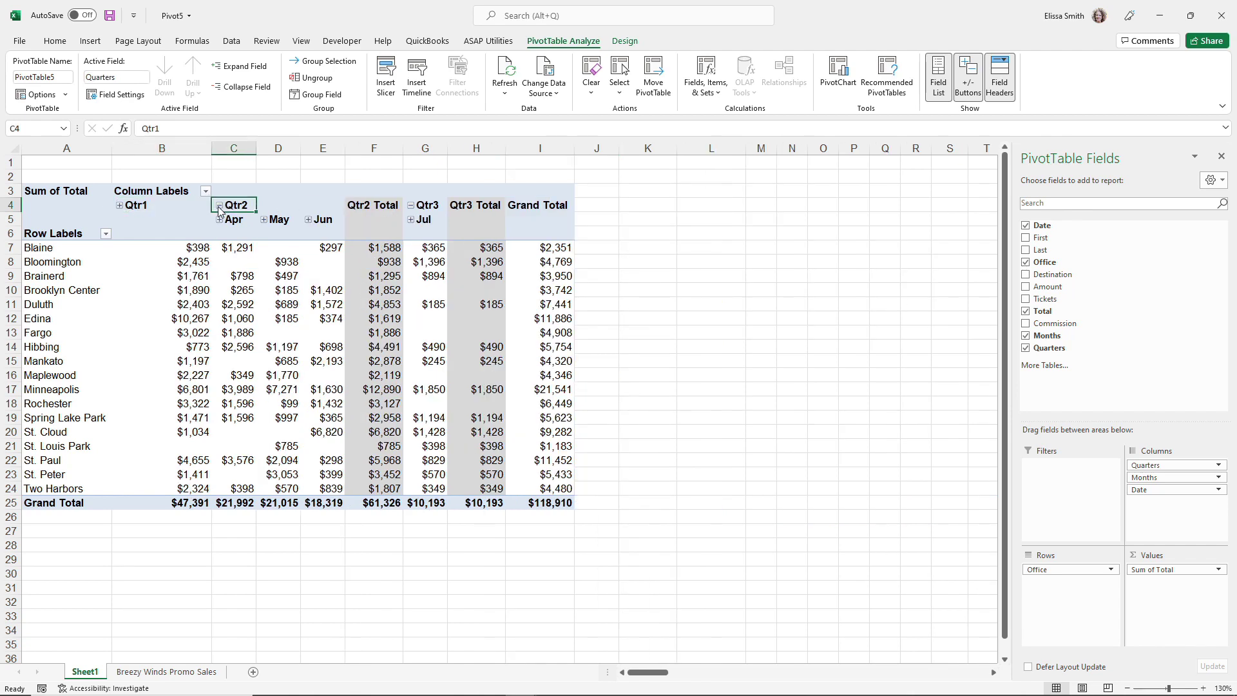
{"action": "left_click", "coordinate": [264, 205]}
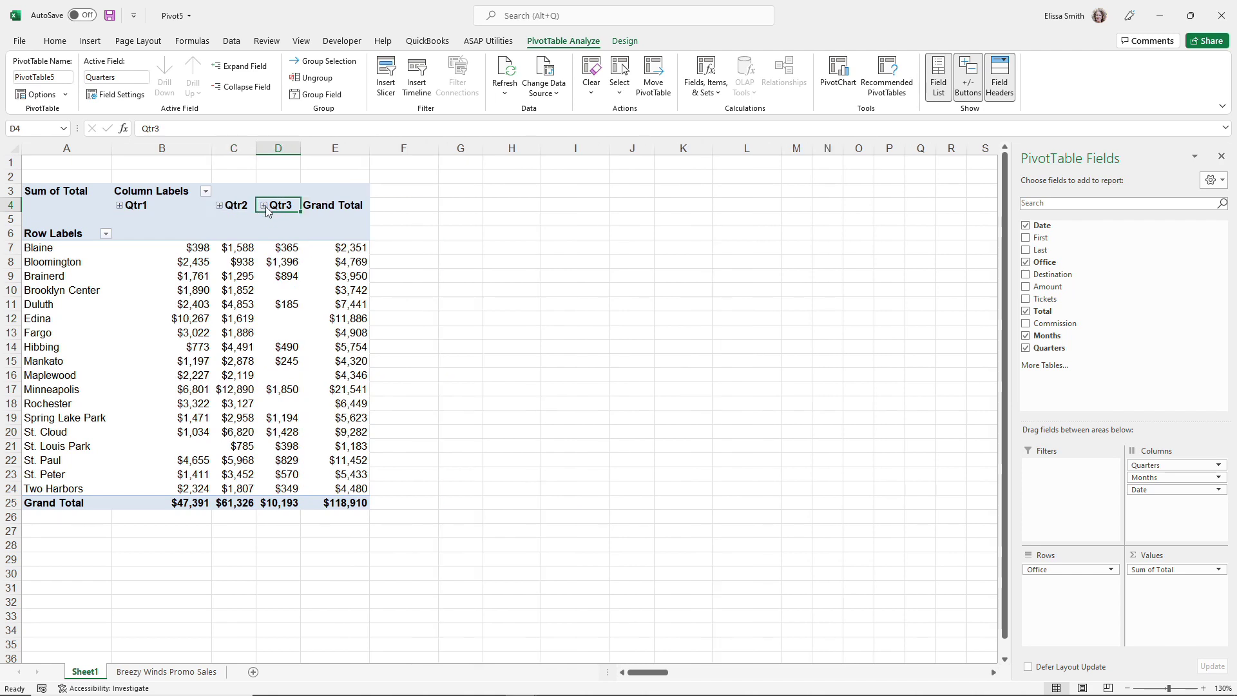
Step: Ungroup the quarter columns so the PivotTable lists individual dates
{"action": "left_click", "coordinate": [135, 205]}
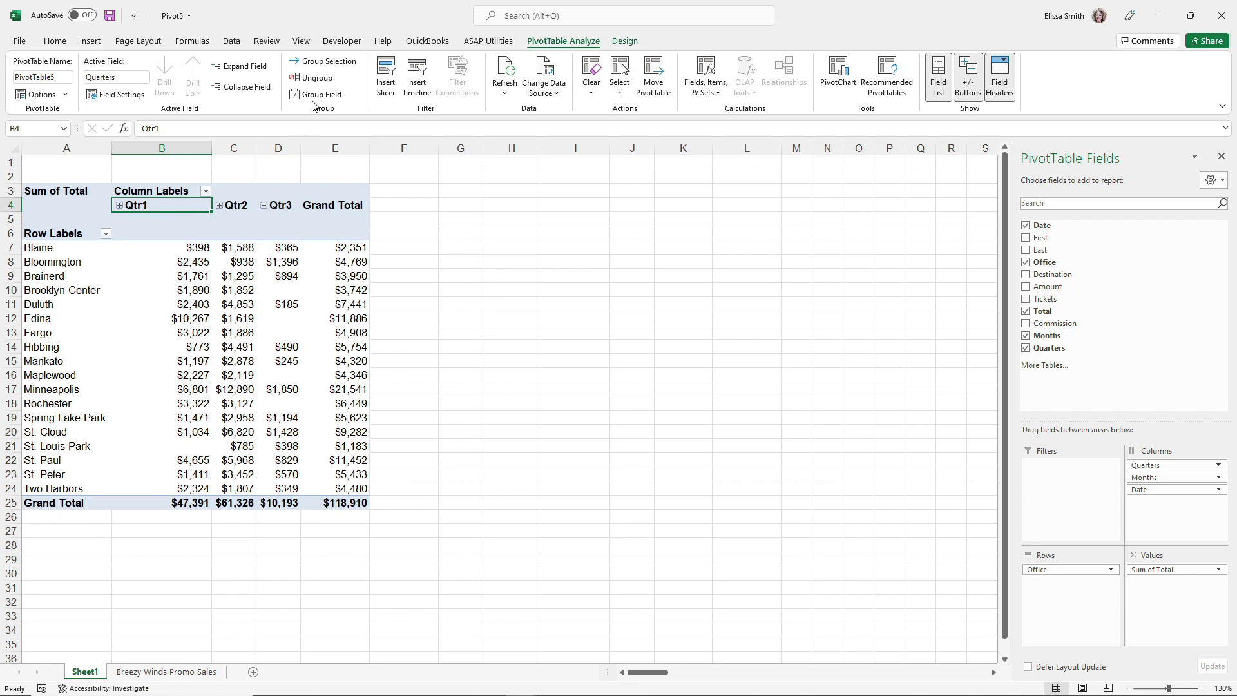
{"action": "left_click", "coordinate": [314, 78]}
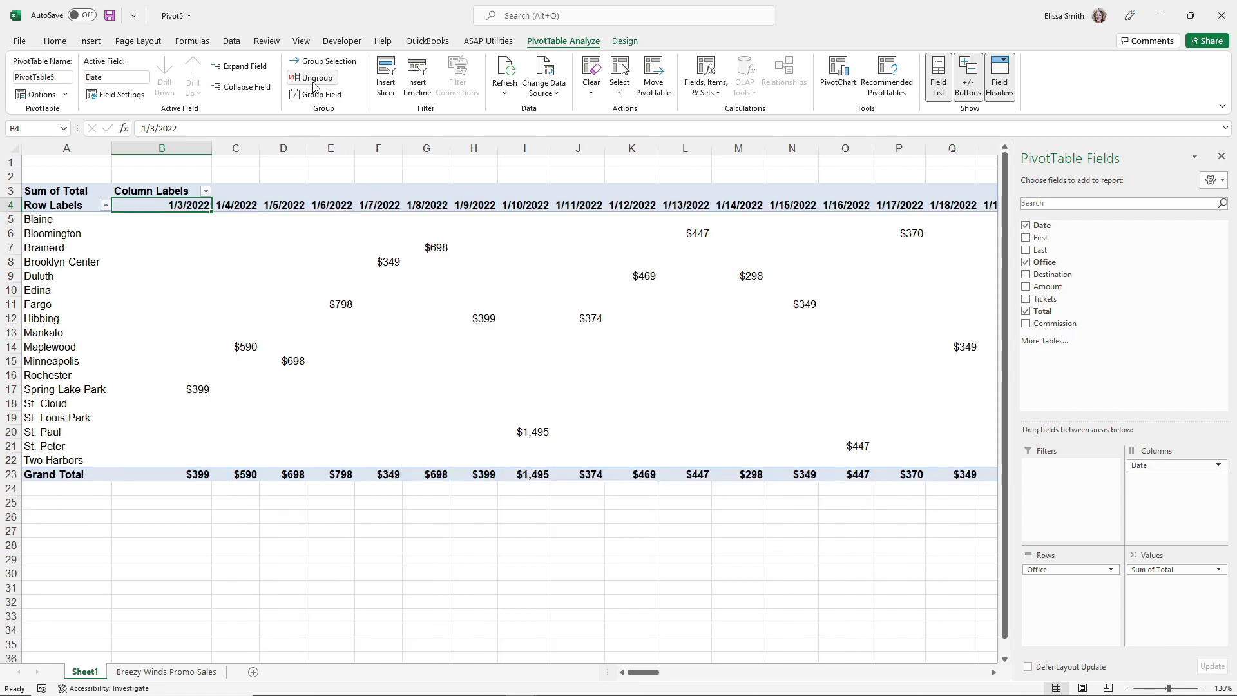
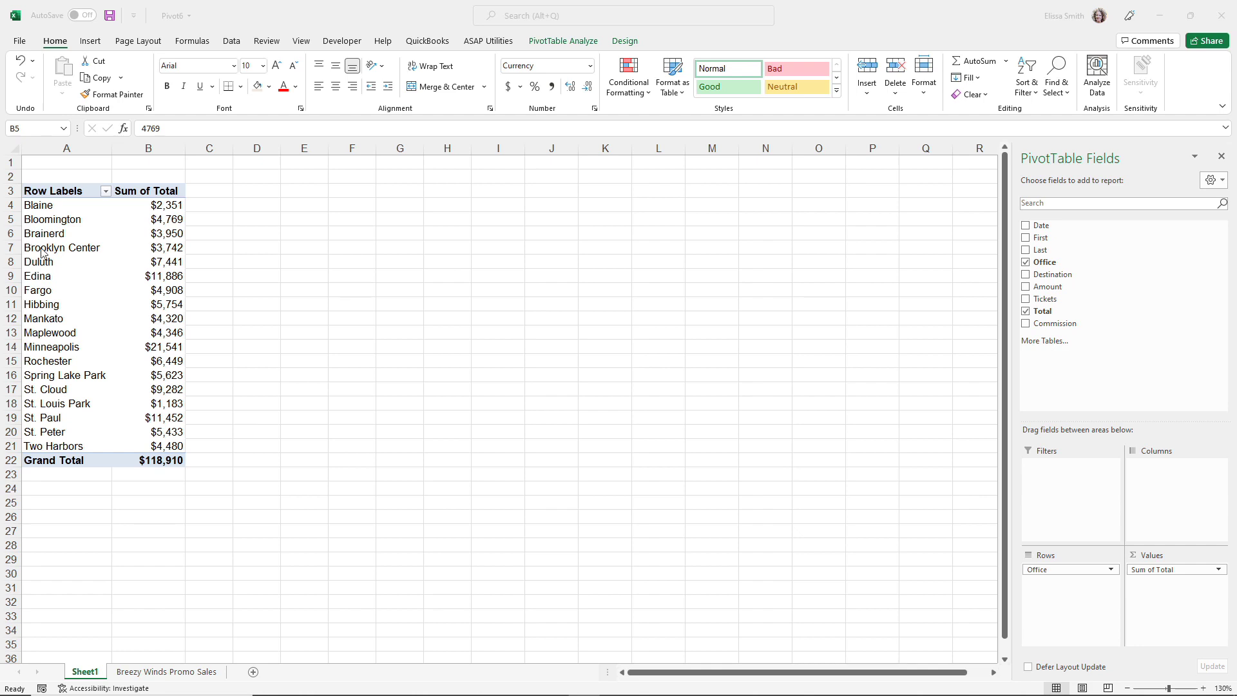
Step: Insert slicers for the Date and Destination fields of the Pivot6 office totals PivotTable
{"action": "left_click", "coordinate": [51, 277]}
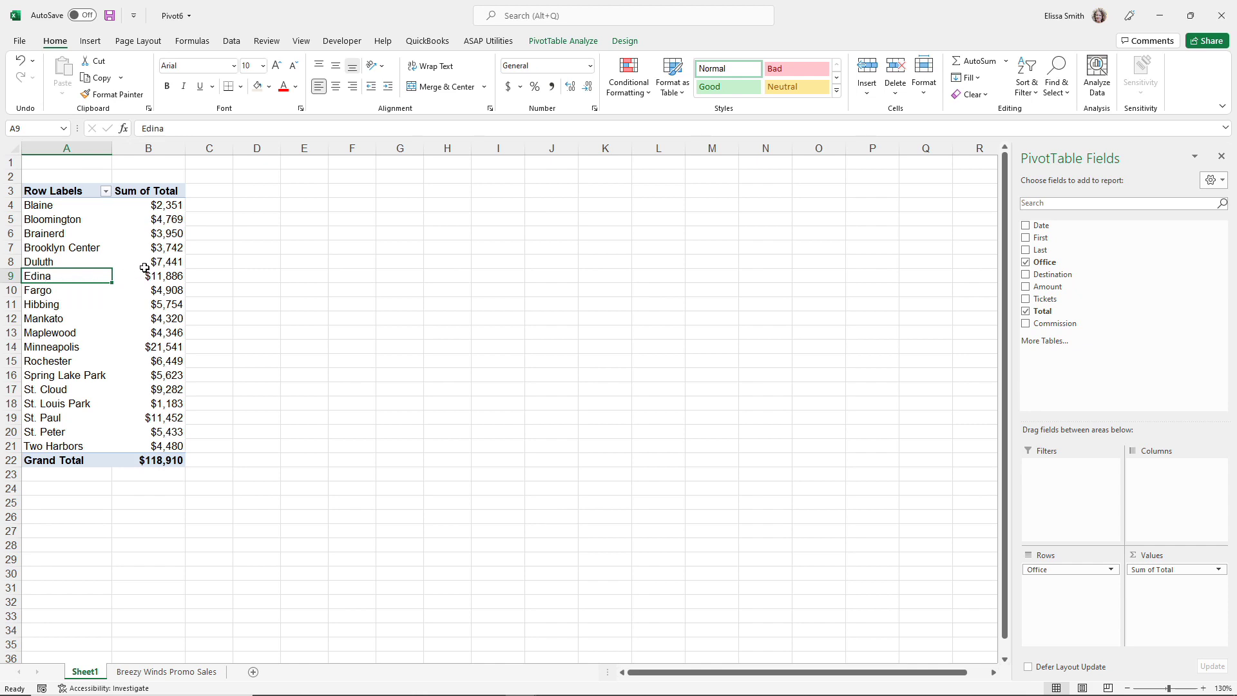
{"action": "left_click", "coordinate": [552, 42]}
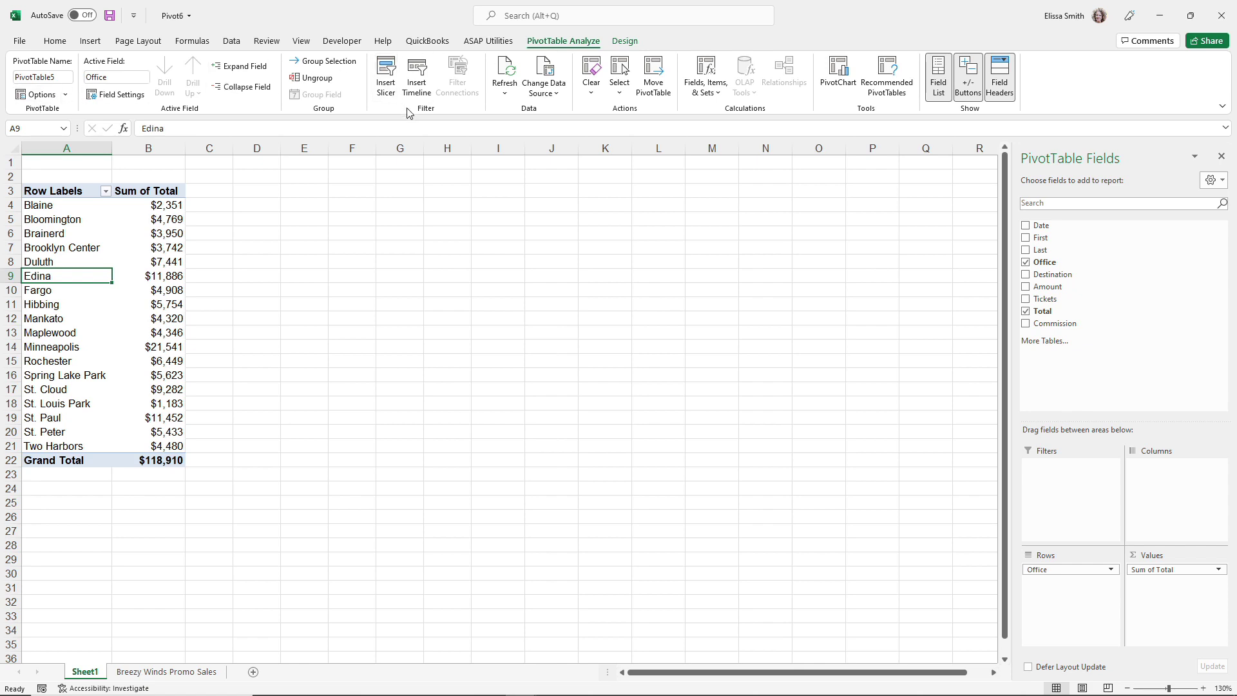
{"action": "key", "text": "ctrl"}
{"action": "key", "text": "ctrl"}
{"action": "key", "text": "ctrl"}
{"action": "left_click", "coordinate": [385, 91]}
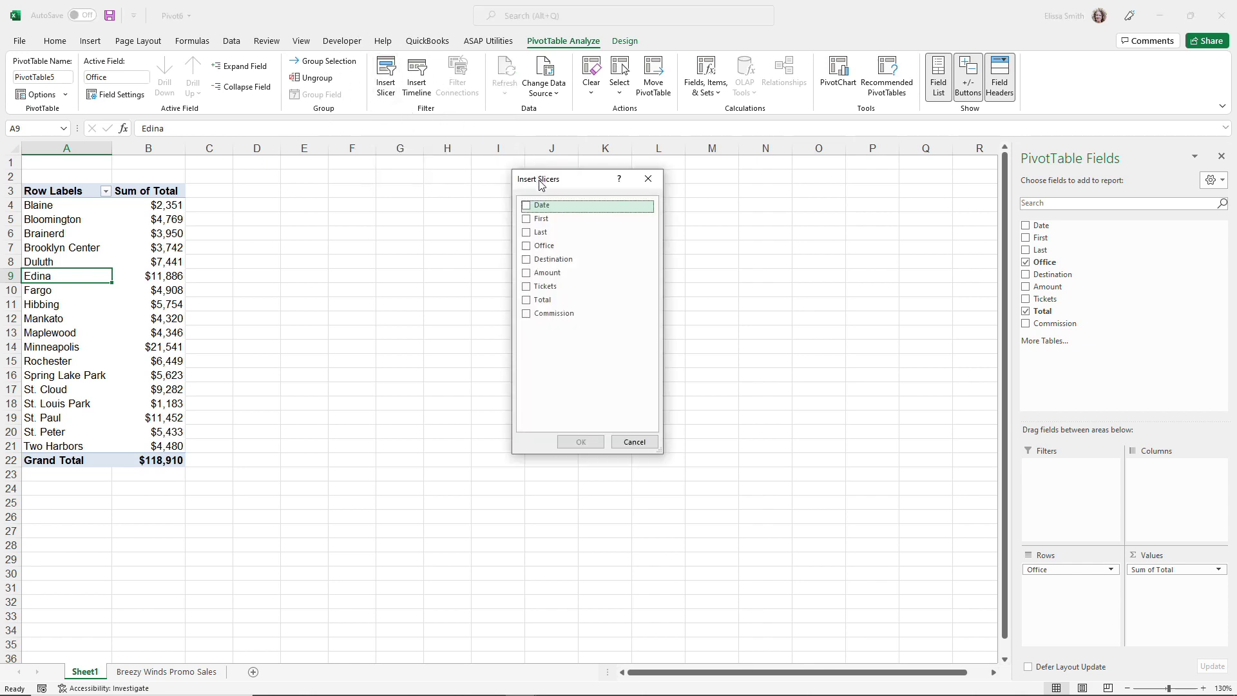
{"action": "key", "text": "ctrl"}
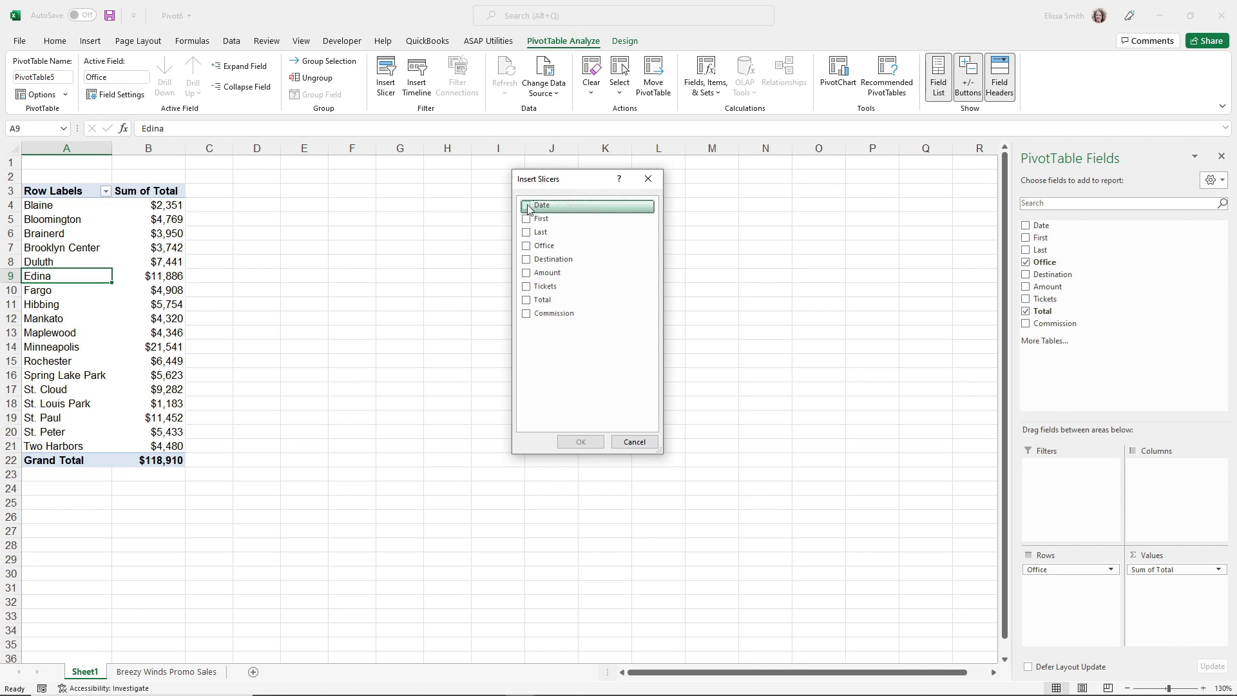
{"action": "left_click", "coordinate": [529, 210]}
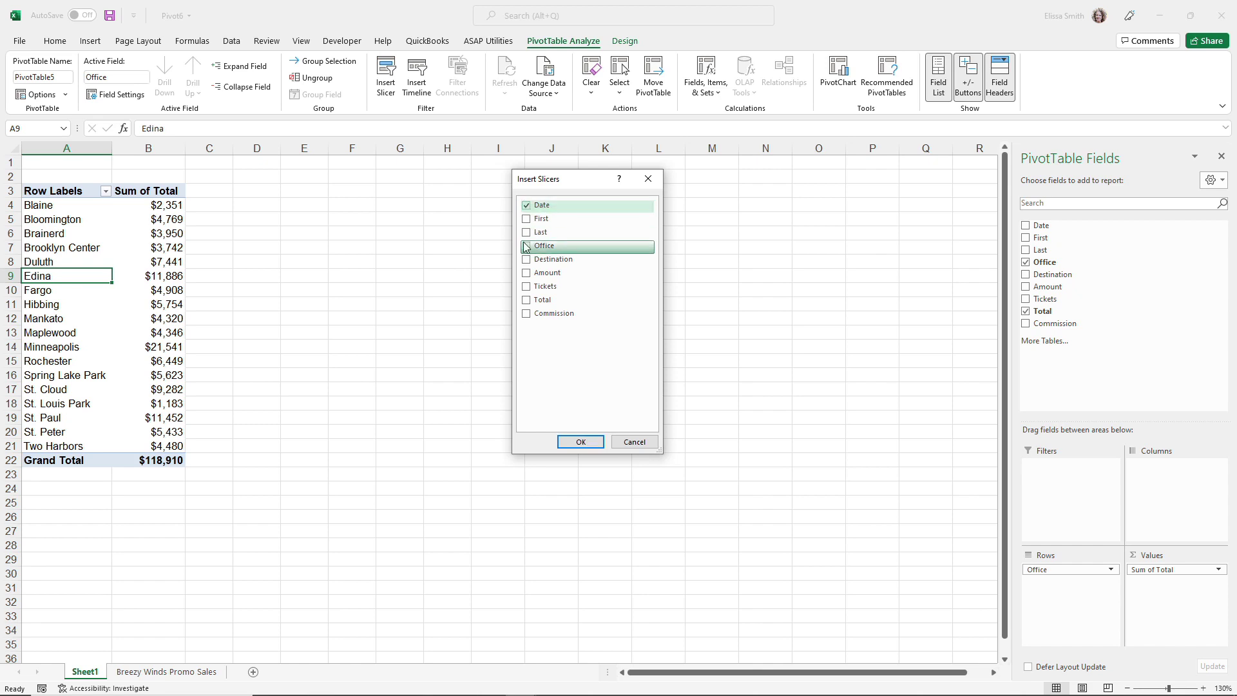
{"action": "left_click", "coordinate": [527, 262]}
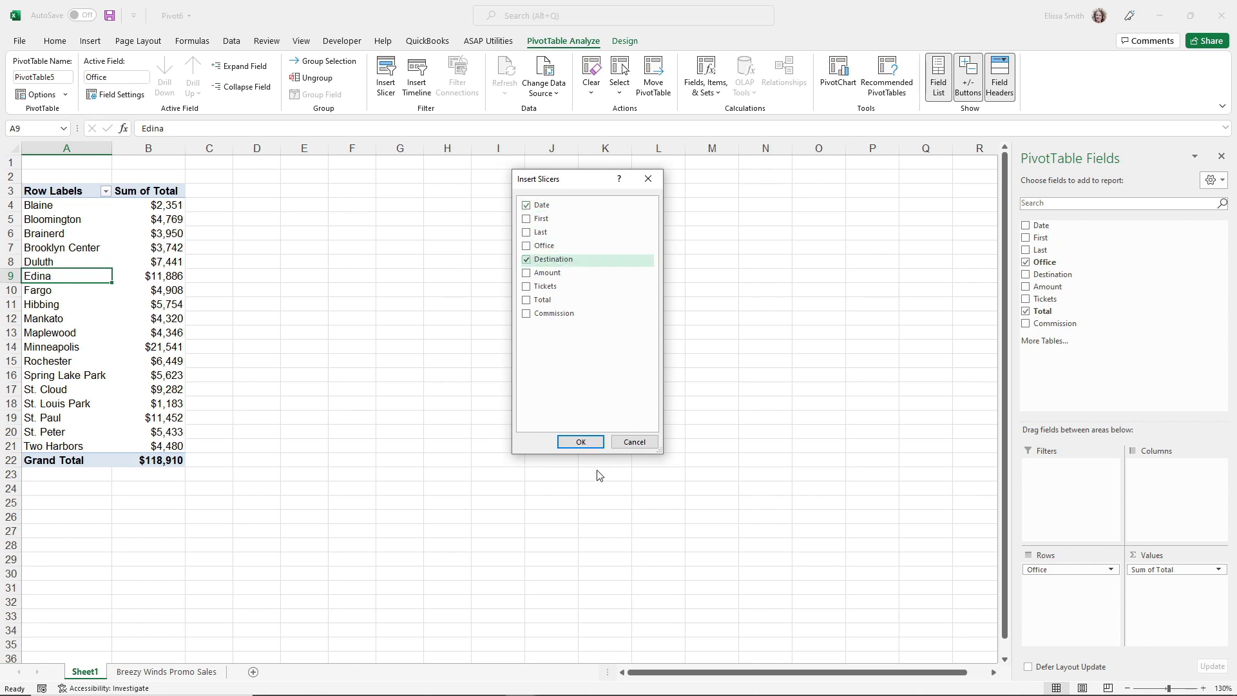
{"action": "left_click", "coordinate": [593, 448]}
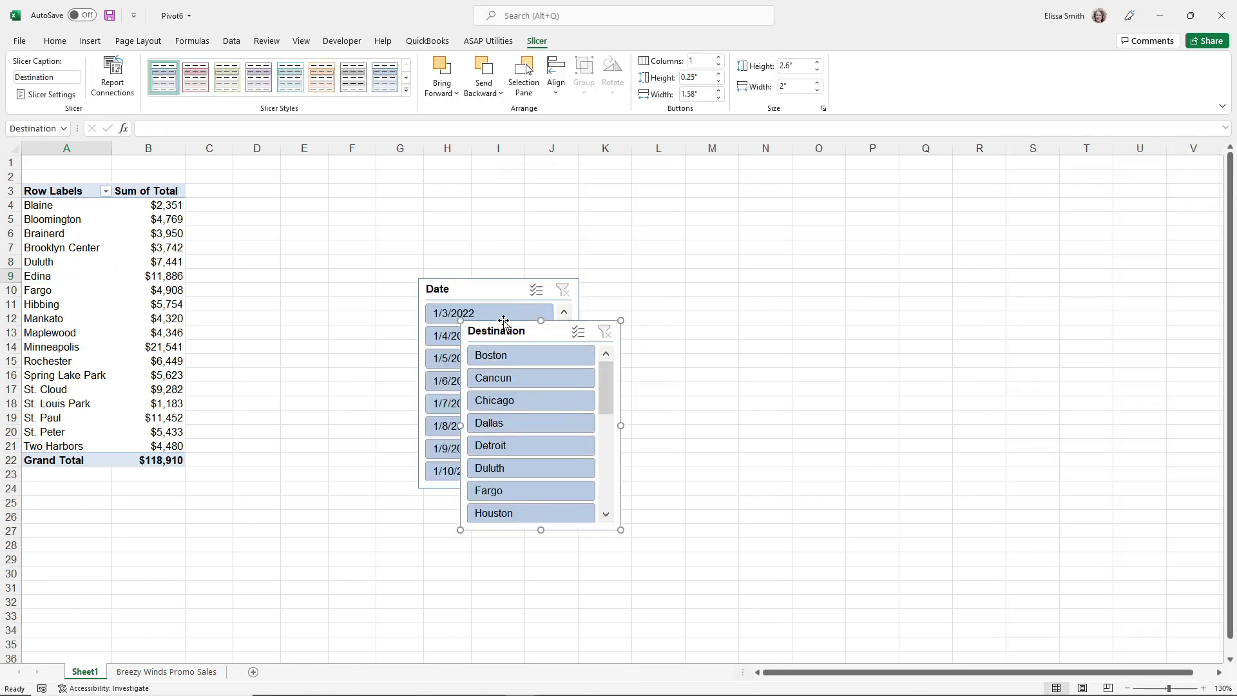
Step: Place the Date and Destination slicers side by side beside the PivotTable and enlarge them to about 3.67" by 2.07" and 3.69" by 2.33"
{"action": "left_click_drag", "start_coordinate": [504, 322], "coordinate": [709, 162]}
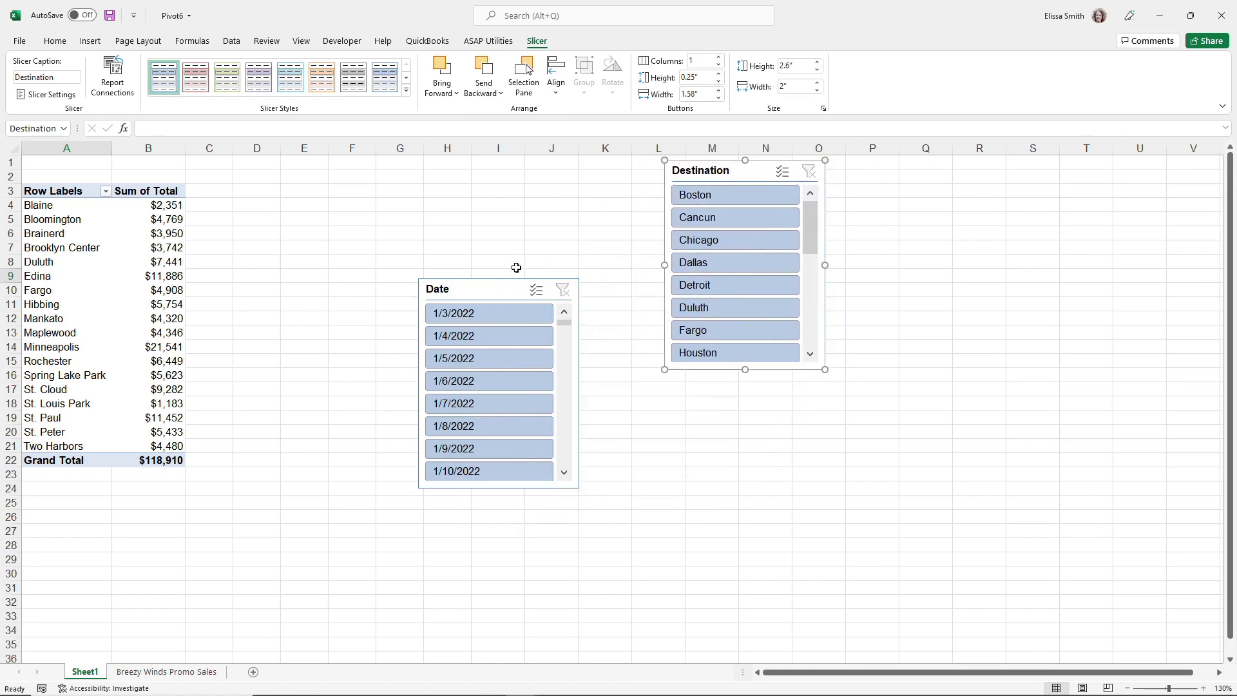
{"action": "left_click_drag", "start_coordinate": [487, 282], "coordinate": [431, 177]}
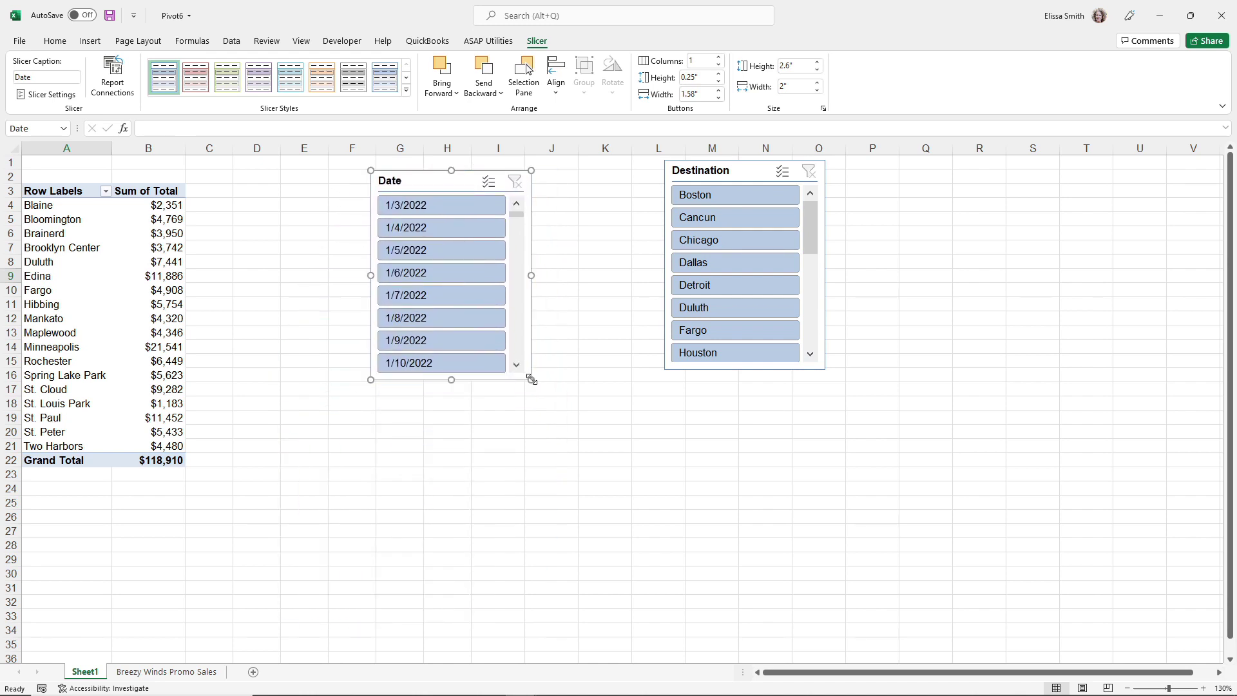
{"action": "left_click_drag", "start_coordinate": [531, 380], "coordinate": [535, 470]}
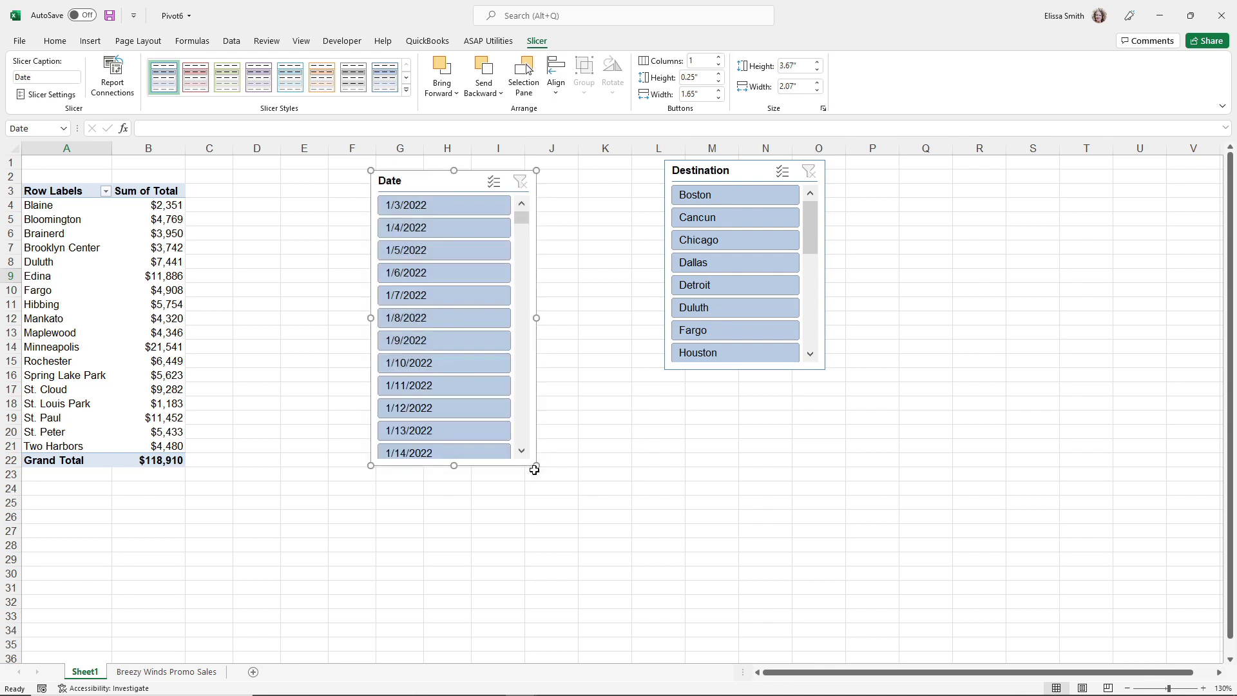
{"action": "left_click", "coordinate": [667, 371]}
{"action": "left_click_drag", "start_coordinate": [666, 370], "coordinate": [637, 456]}
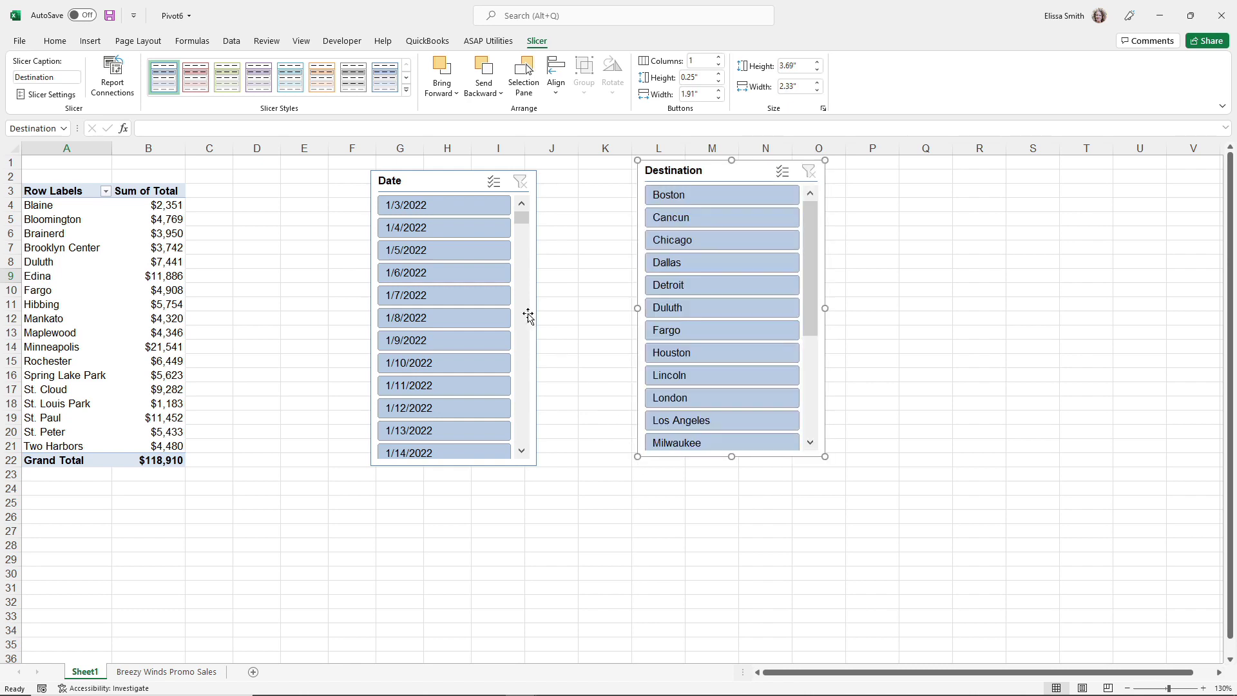
Step: Filter the PivotTable by slicer to 1/6/2022 and to the range 1/3/2022 through 1/5/2022, clearing the date filter after each
{"action": "left_click", "coordinate": [454, 272]}
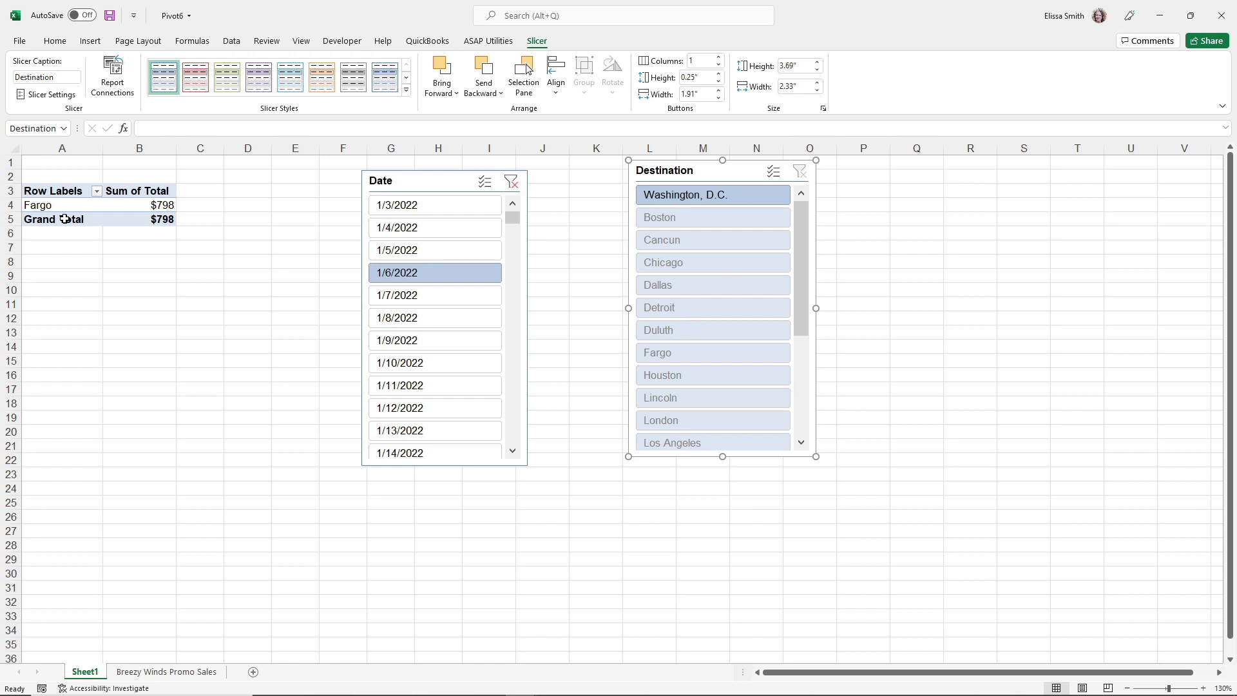
{"action": "left_click", "coordinate": [513, 186]}
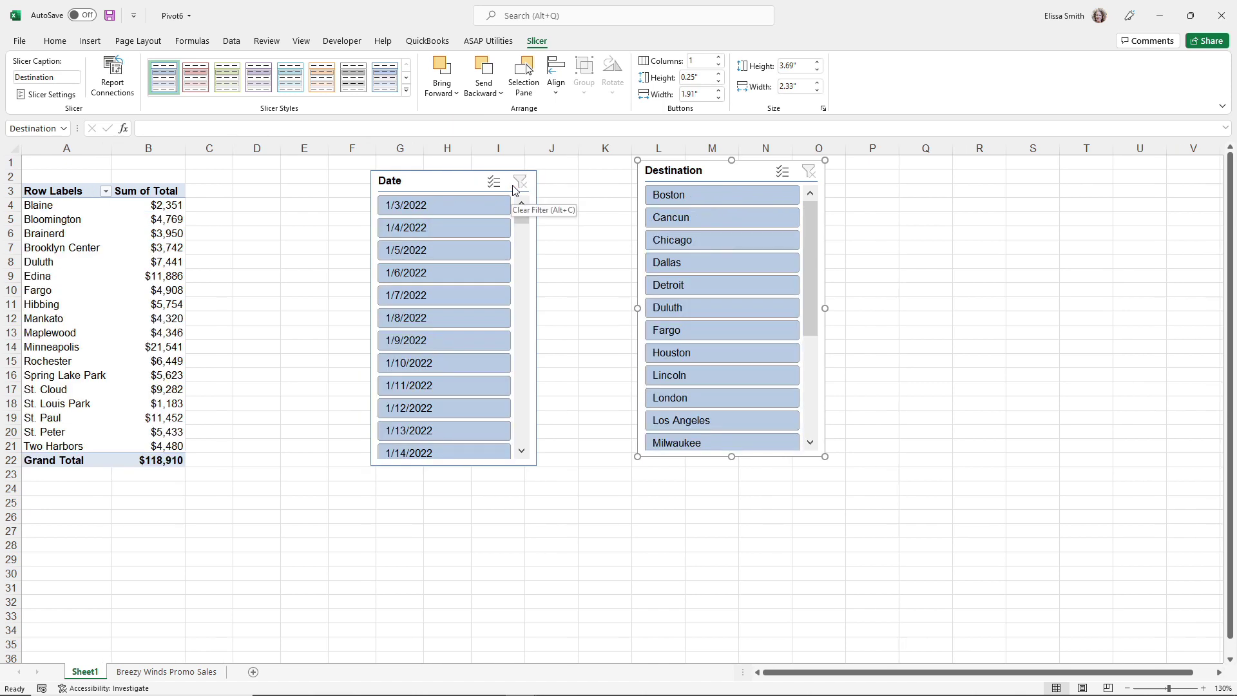
{"action": "left_click", "coordinate": [451, 206]}
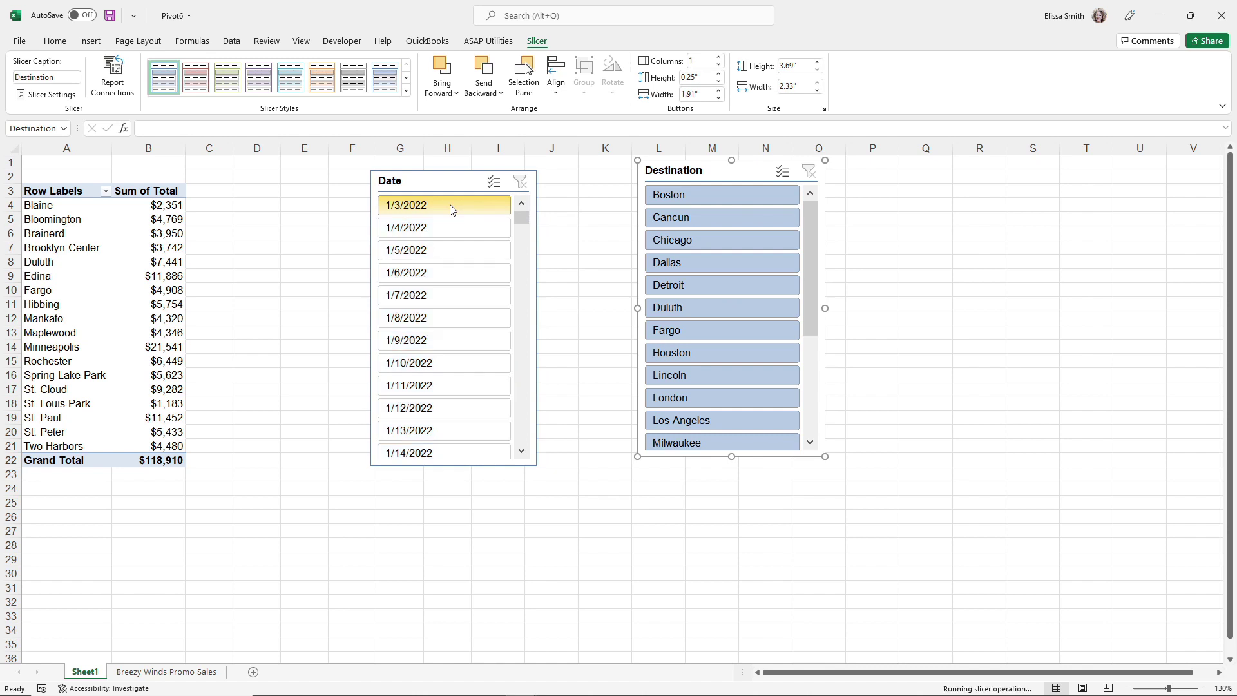
{"action": "left_click", "coordinate": [436, 250], "text": "shift"}
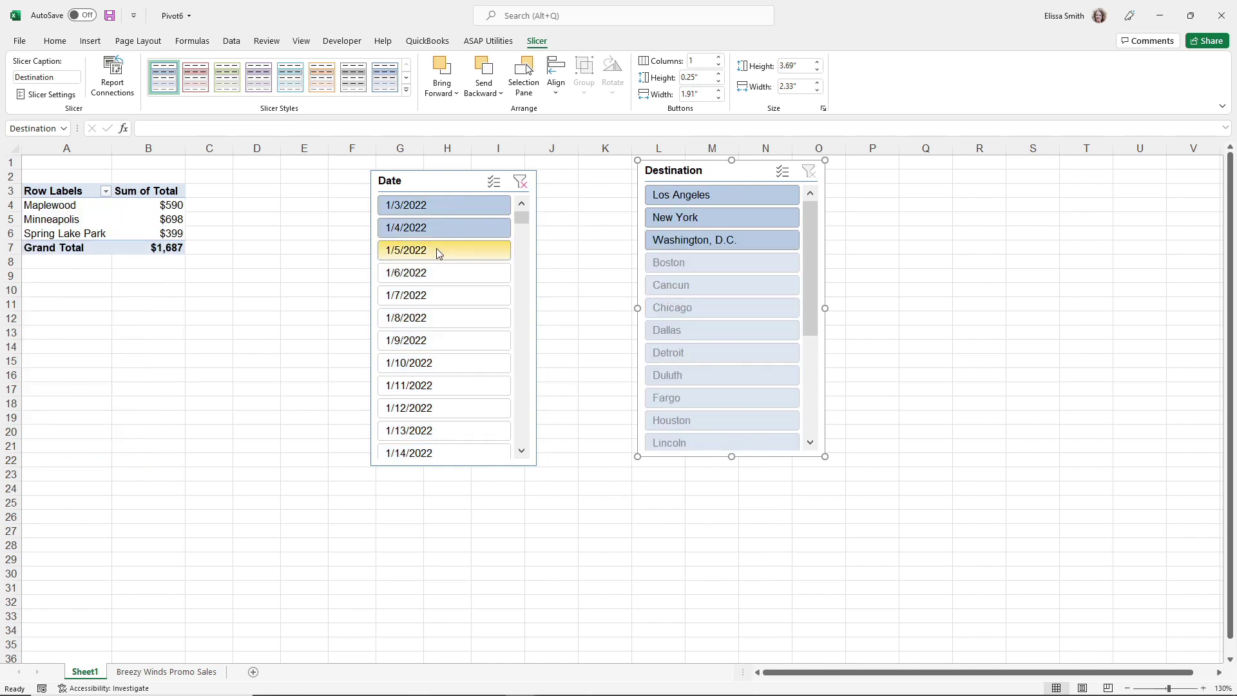
{"action": "left_click", "coordinate": [522, 183]}
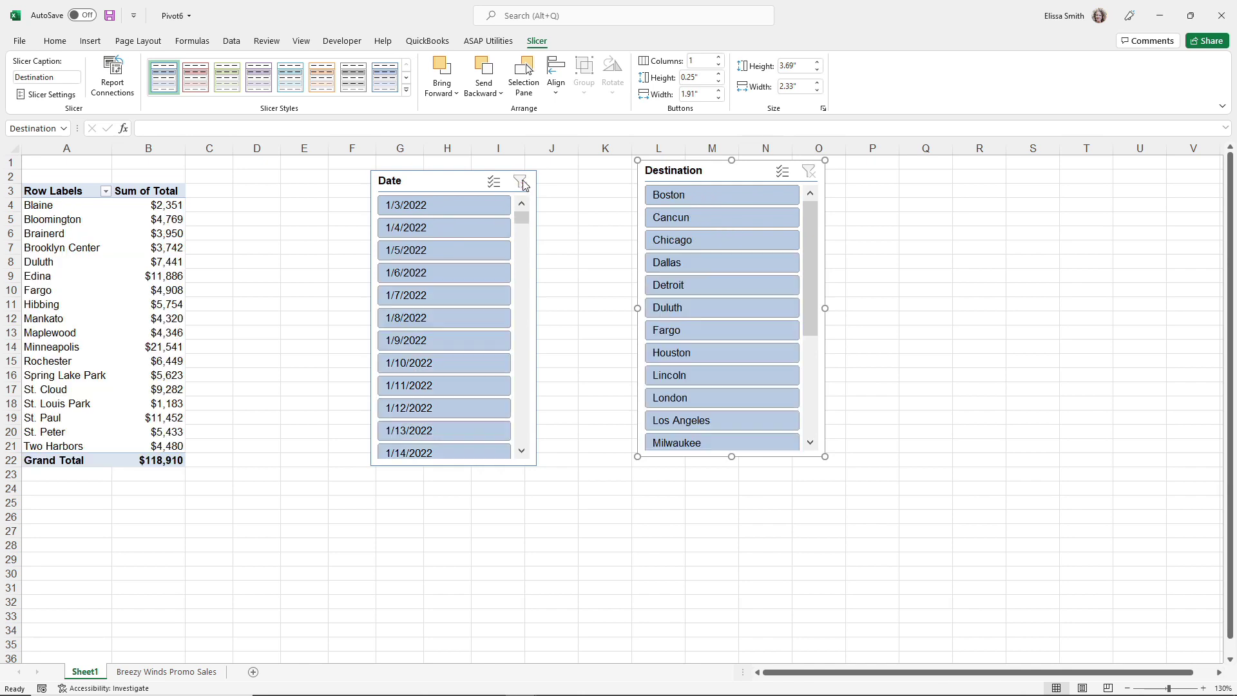
Step: Filter the PivotTable to the destinations Boston, Dallas and Duluth with the Destination slicer
{"action": "left_click", "coordinate": [701, 199]}
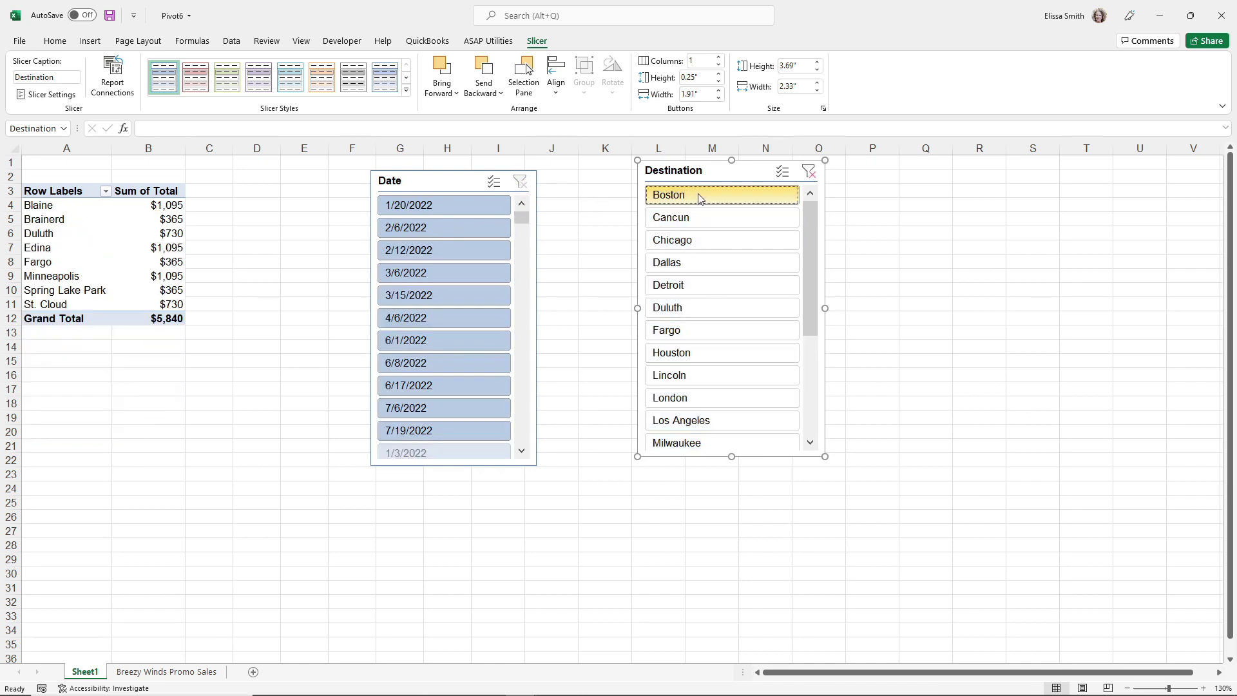
{"action": "left_click", "coordinate": [696, 261], "text": "ctrl"}
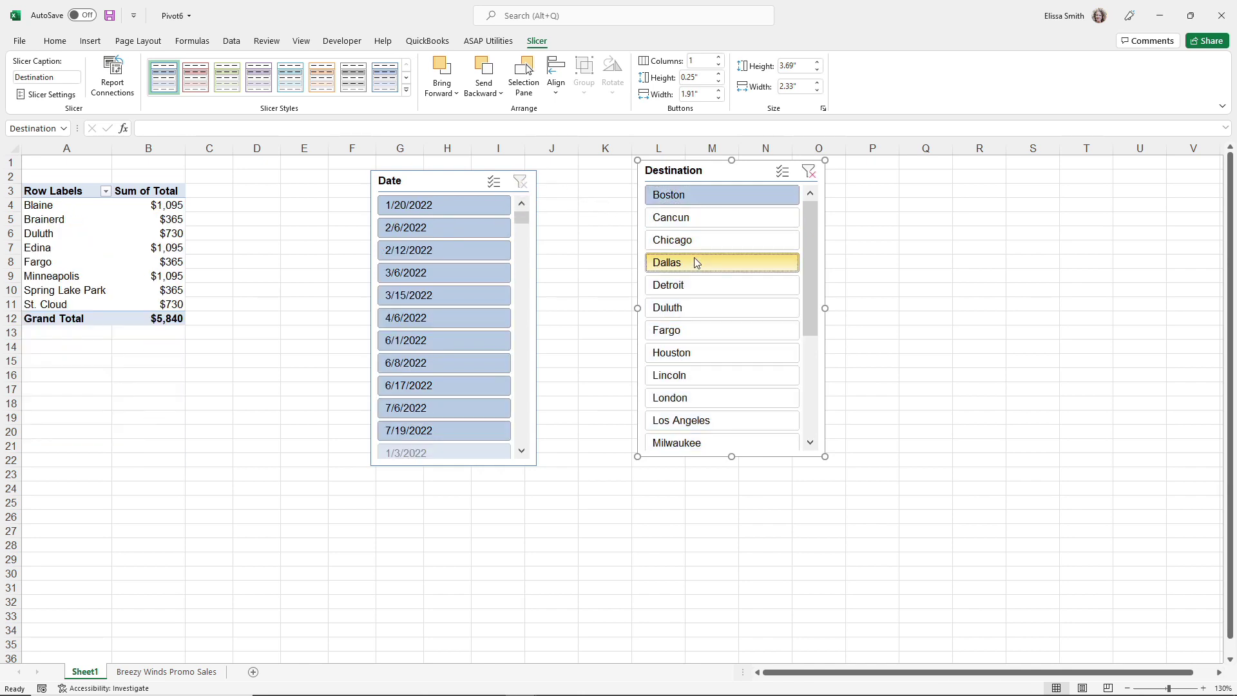
{"action": "left_click", "coordinate": [667, 311], "text": "ctrl"}
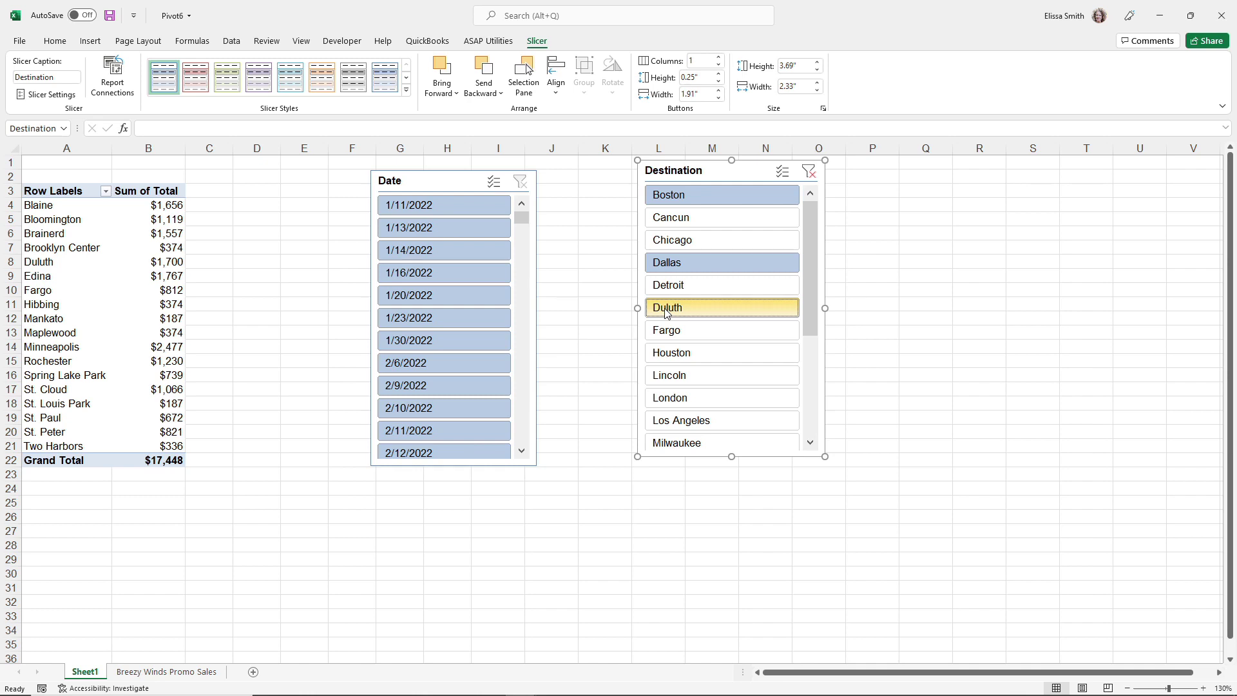
Step: Clear the Destination slicer's filter and delete the slicer
{"action": "left_click", "coordinate": [810, 181]}
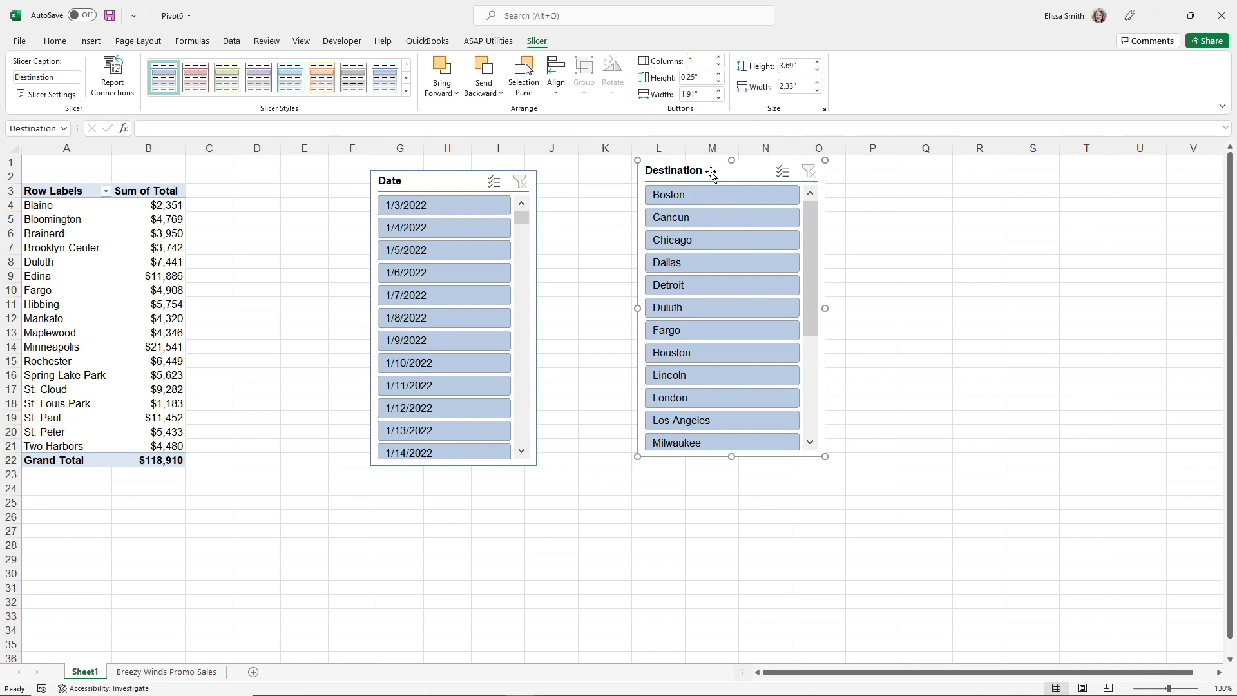
{"action": "key", "text": "Delete"}
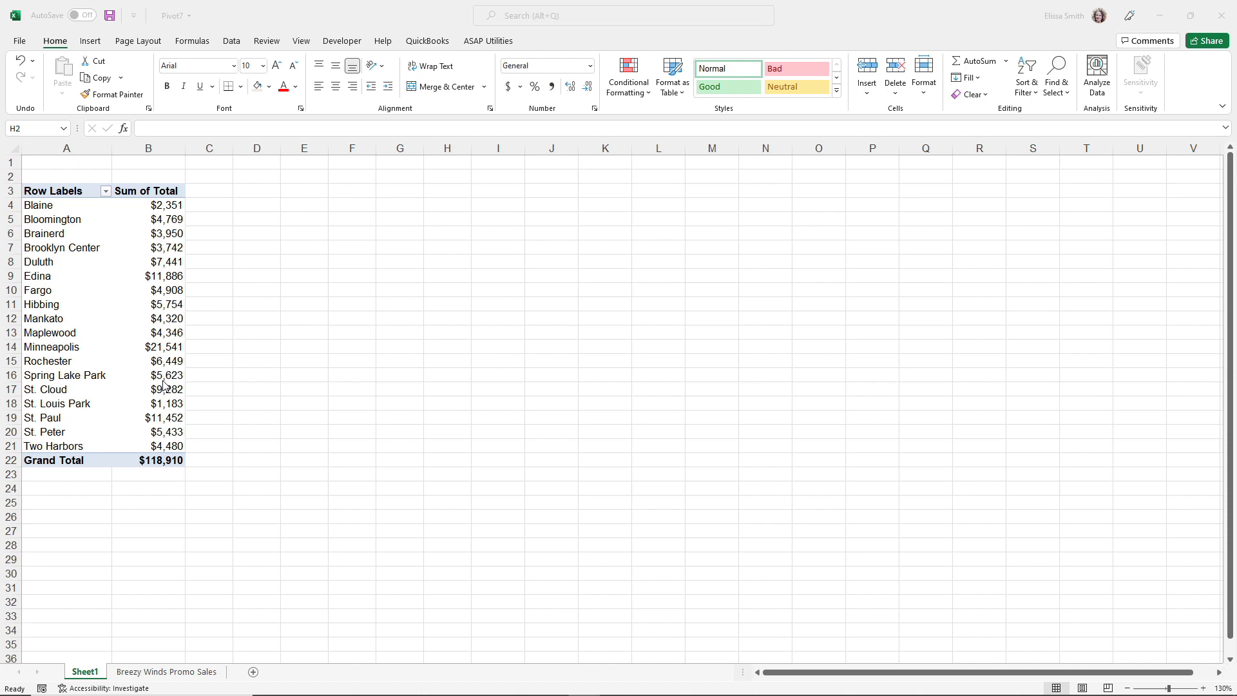
{"action": "left_click", "coordinate": [61, 343]}
{"action": "double_click", "coordinate": [61, 343]}
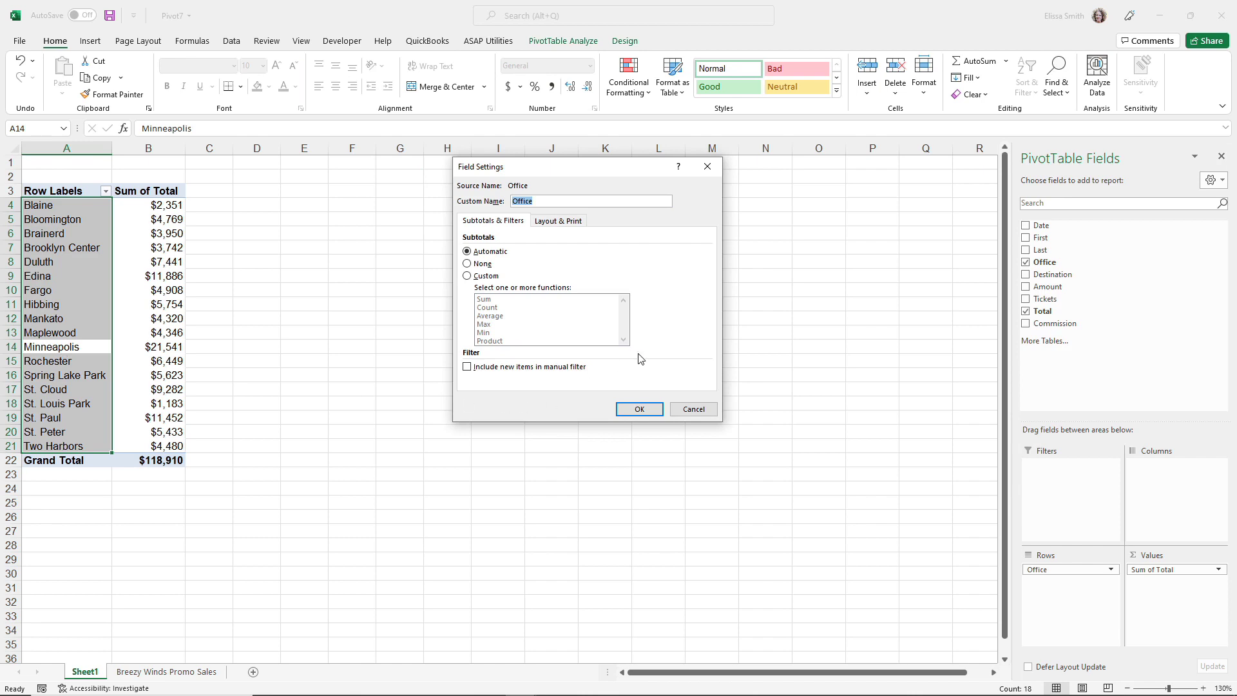
{"action": "left_click", "coordinate": [693, 410]}
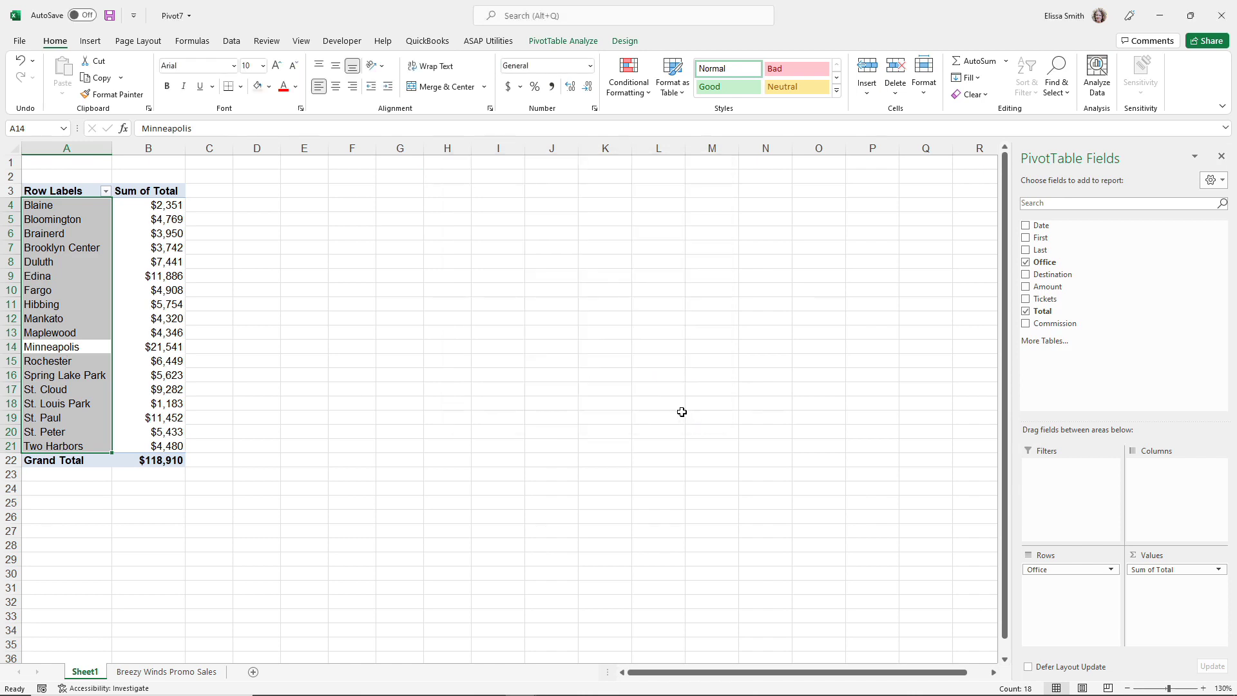
{"action": "left_click", "coordinate": [84, 385]}
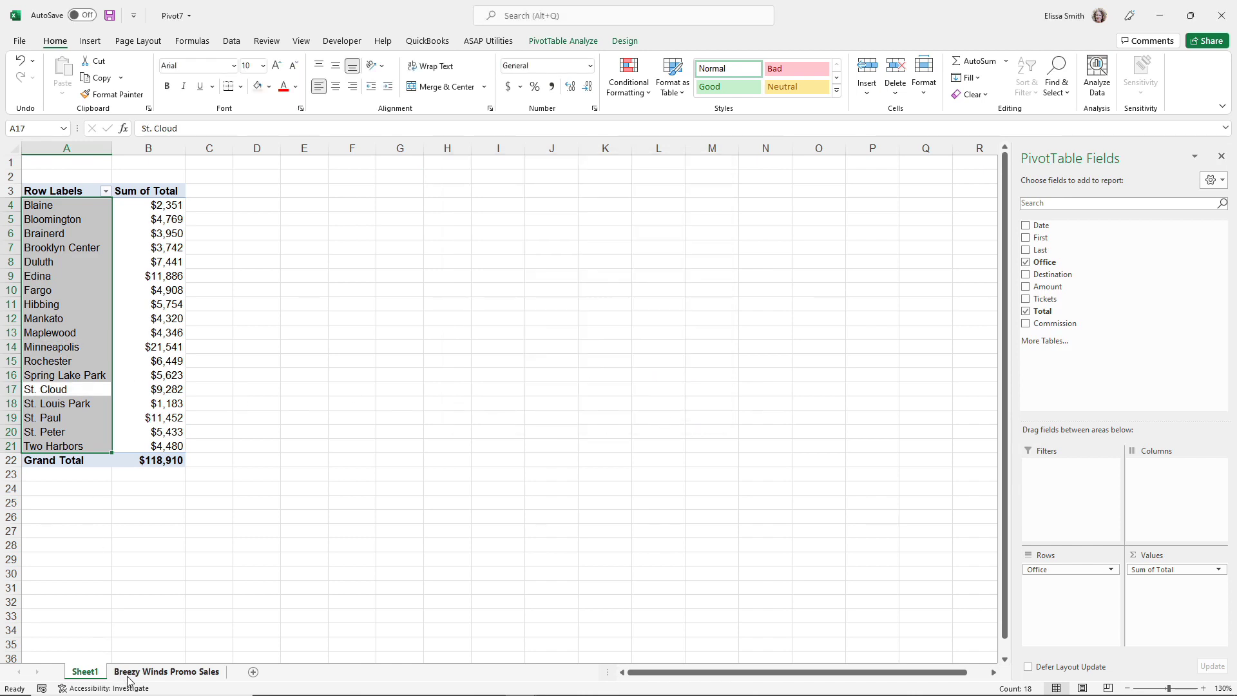
{"action": "key", "text": "ctrl"}
{"action": "key", "text": "ctrl"}
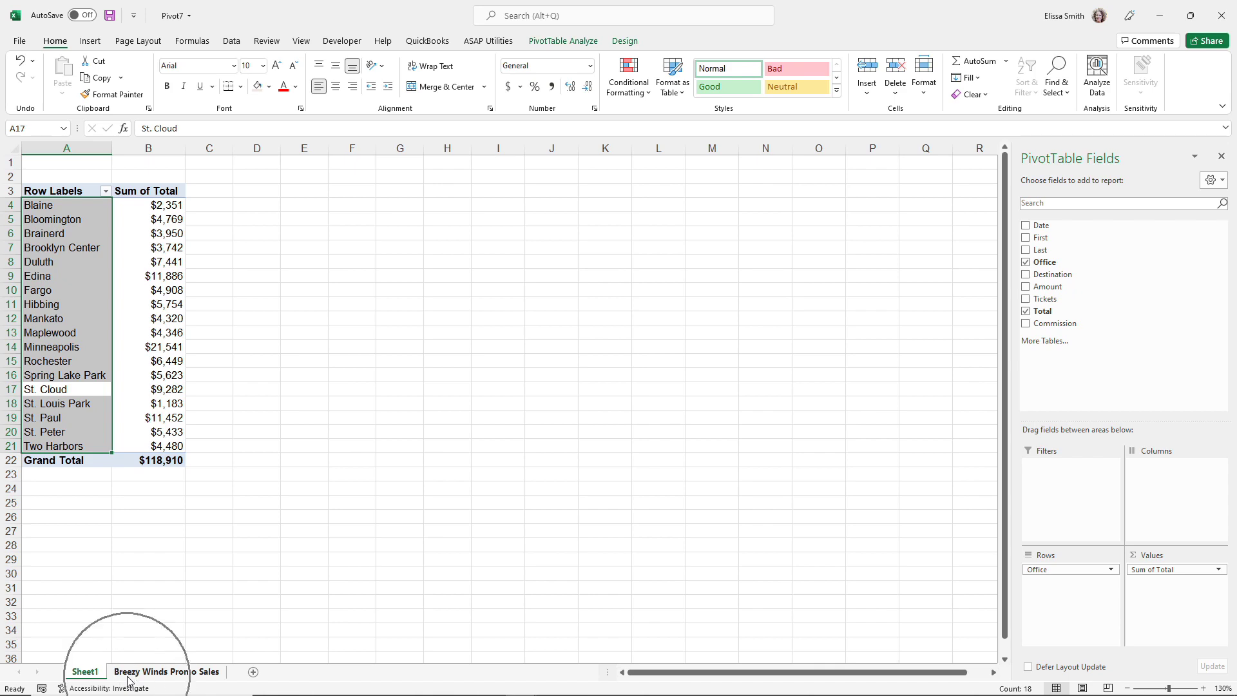
{"action": "key", "text": "ctrl"}
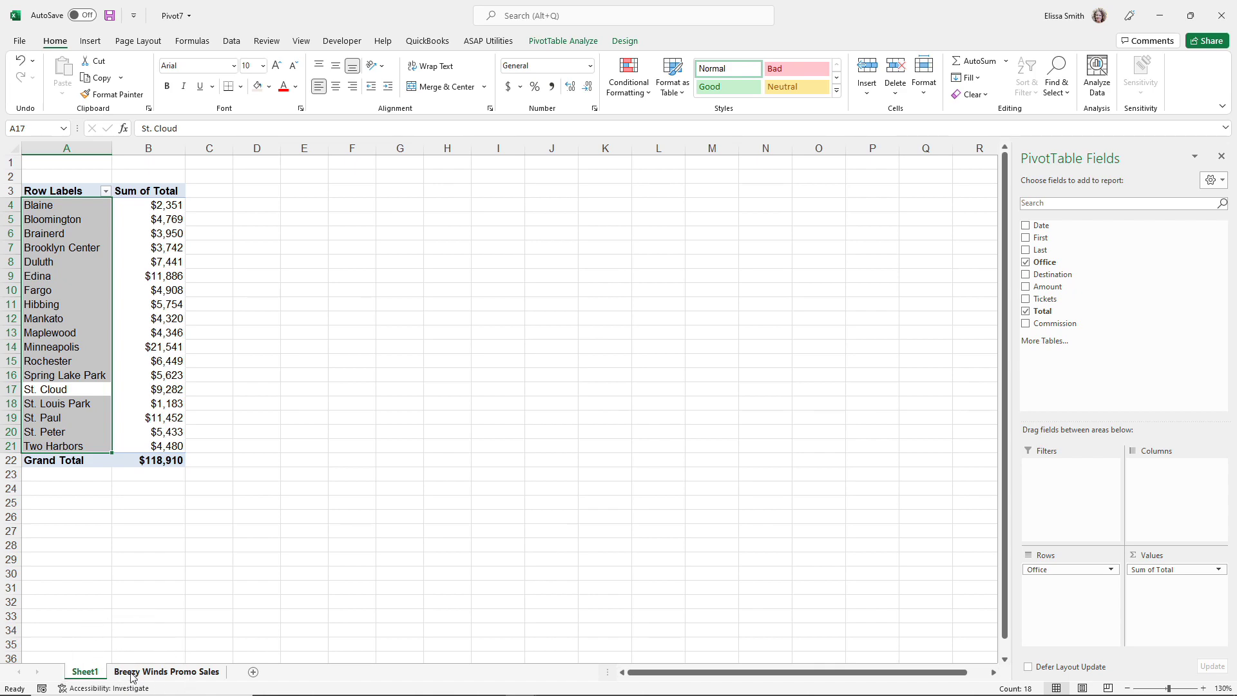
Step: On the Breezy Winds Promo Sales sheet, set the date in A31 to 2/2/2022 and fill the date series down to A40
{"action": "left_click", "coordinate": [130, 672]}
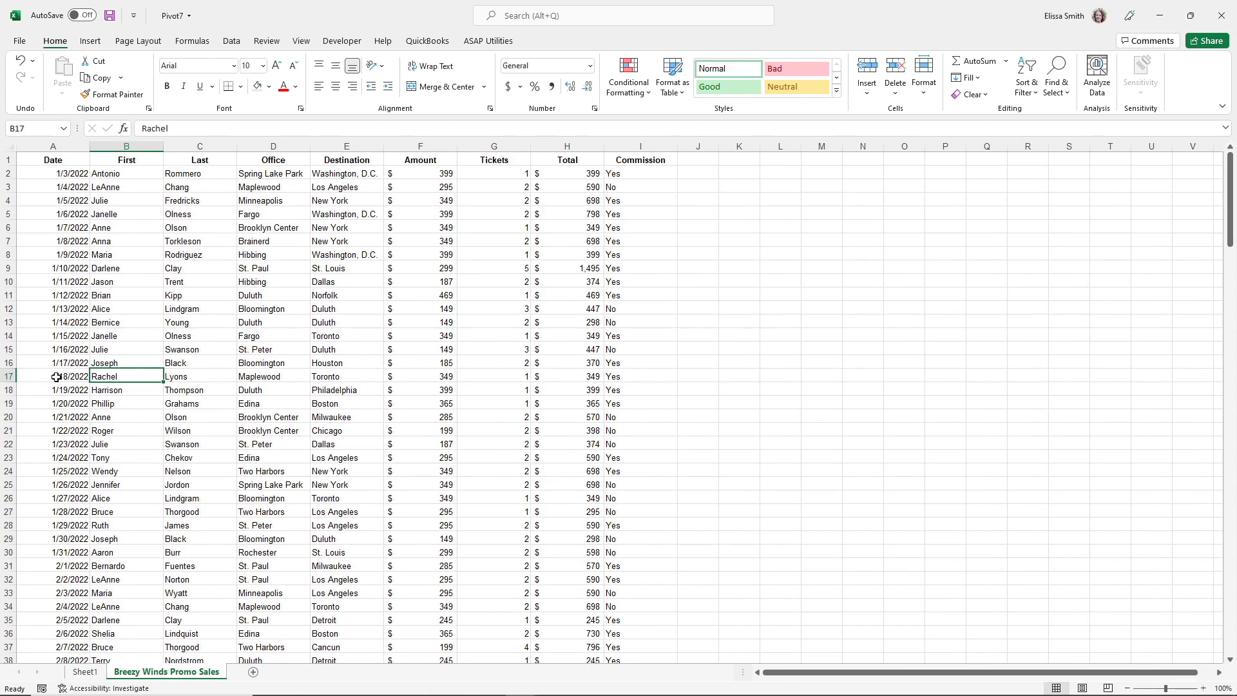
{"action": "left_click", "coordinate": [56, 566]}
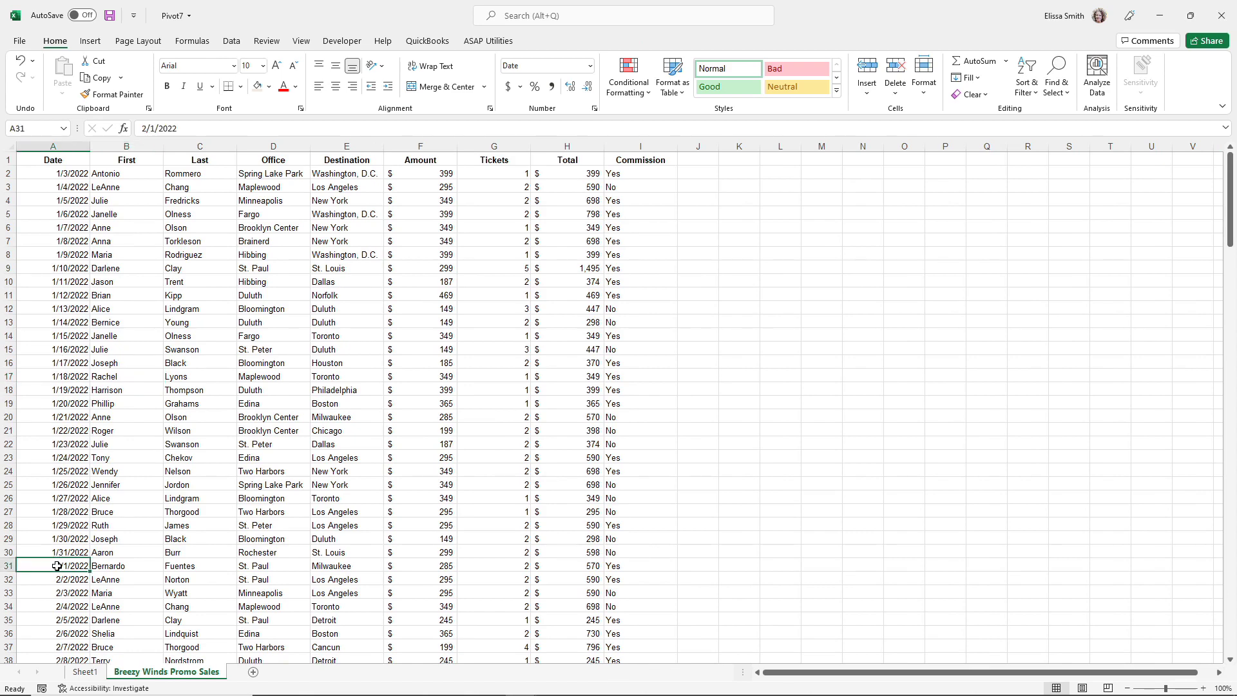
{"action": "type", "text": "2/2"}
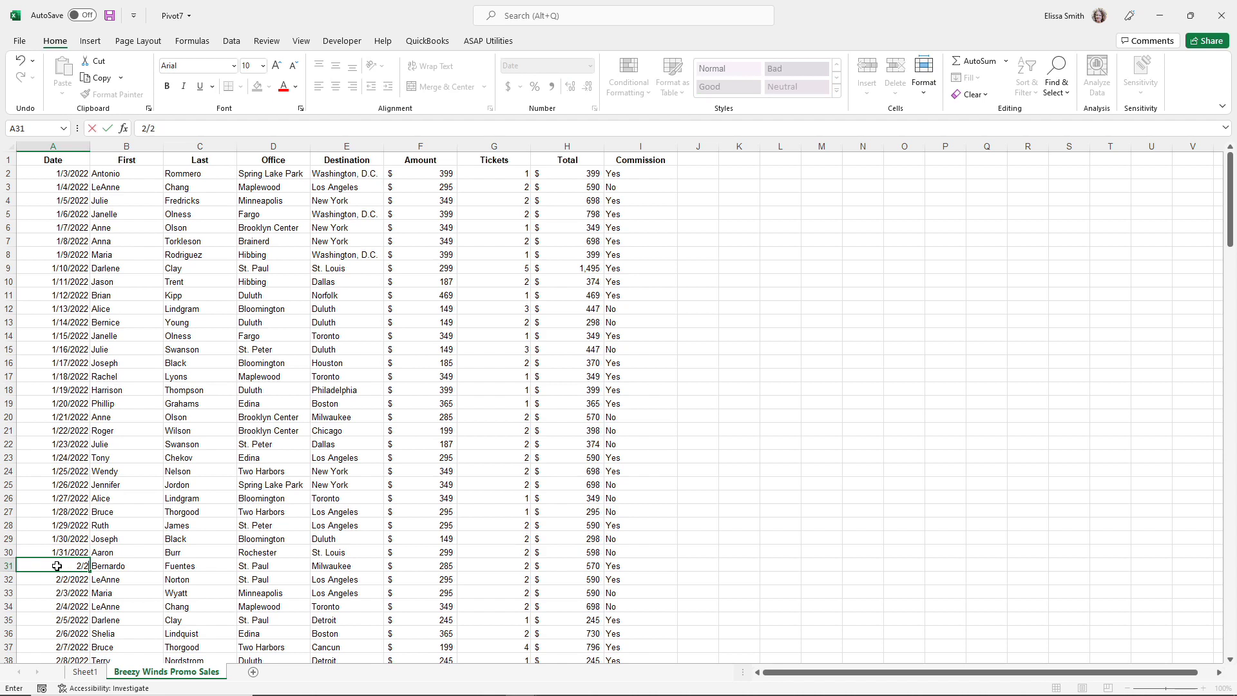
{"action": "type", "text": "/2022"}
{"action": "key", "text": "ctrl+Return"}
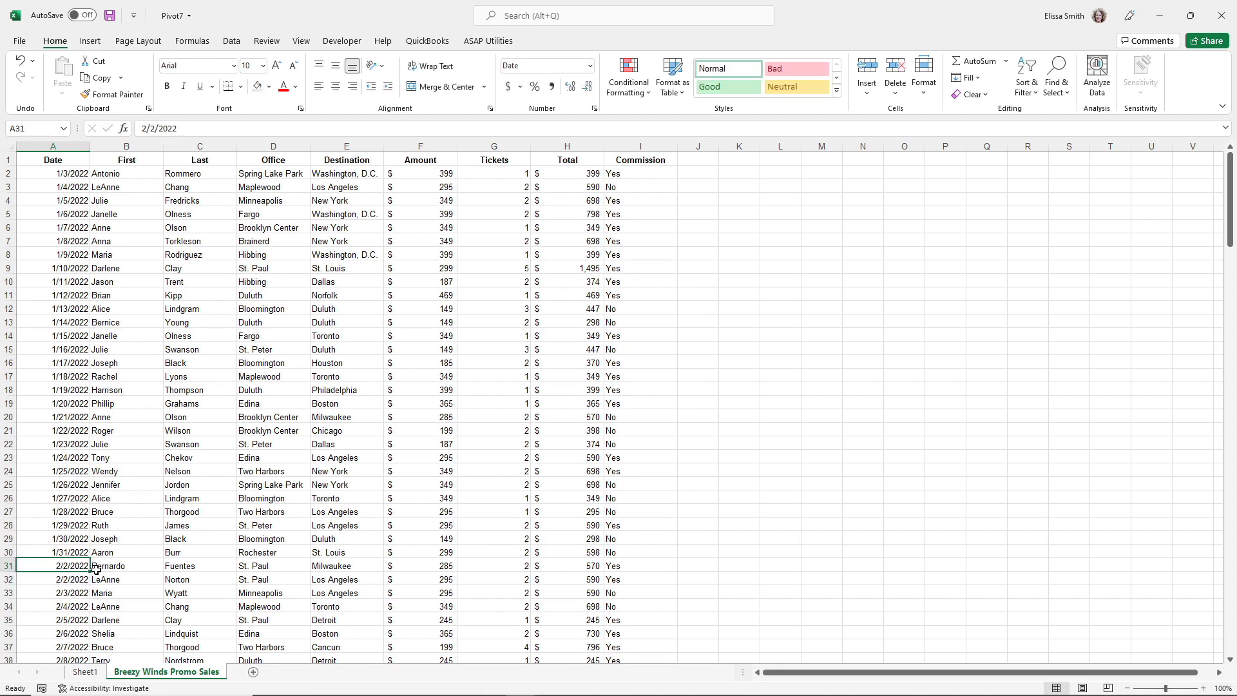
{"action": "left_click_drag", "start_coordinate": [89, 572], "coordinate": [75, 649]}
{"action": "left_click", "coordinate": [67, 605]}
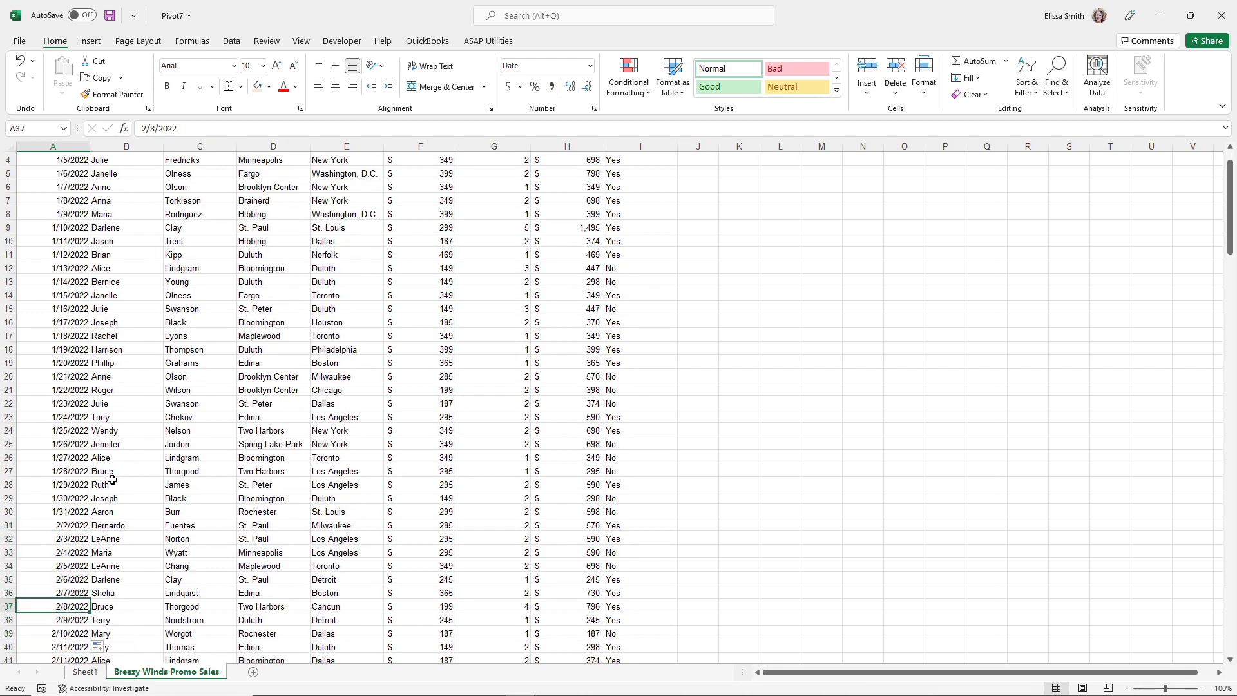
Step: Refresh the office totals PivotTable on Sheet1 to pick up the edited source data
{"action": "left_click", "coordinate": [85, 672]}
{"action": "left_click", "coordinate": [66, 318]}
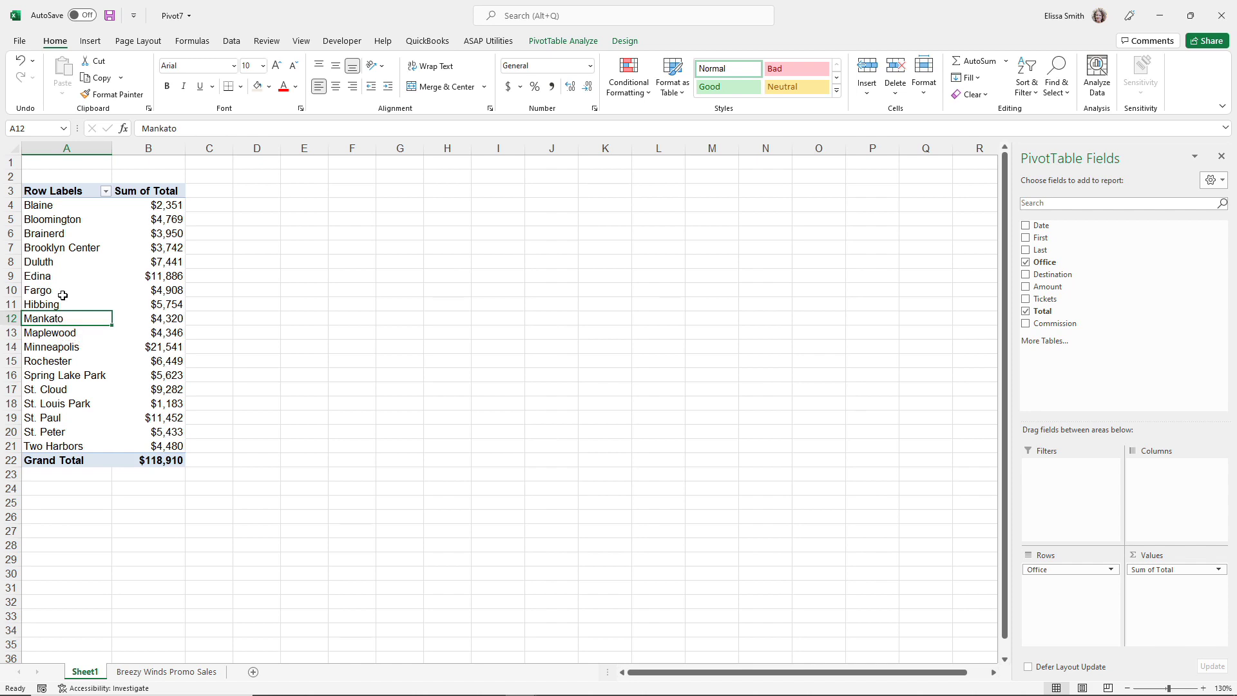
{"action": "right_click", "coordinate": [63, 290]}
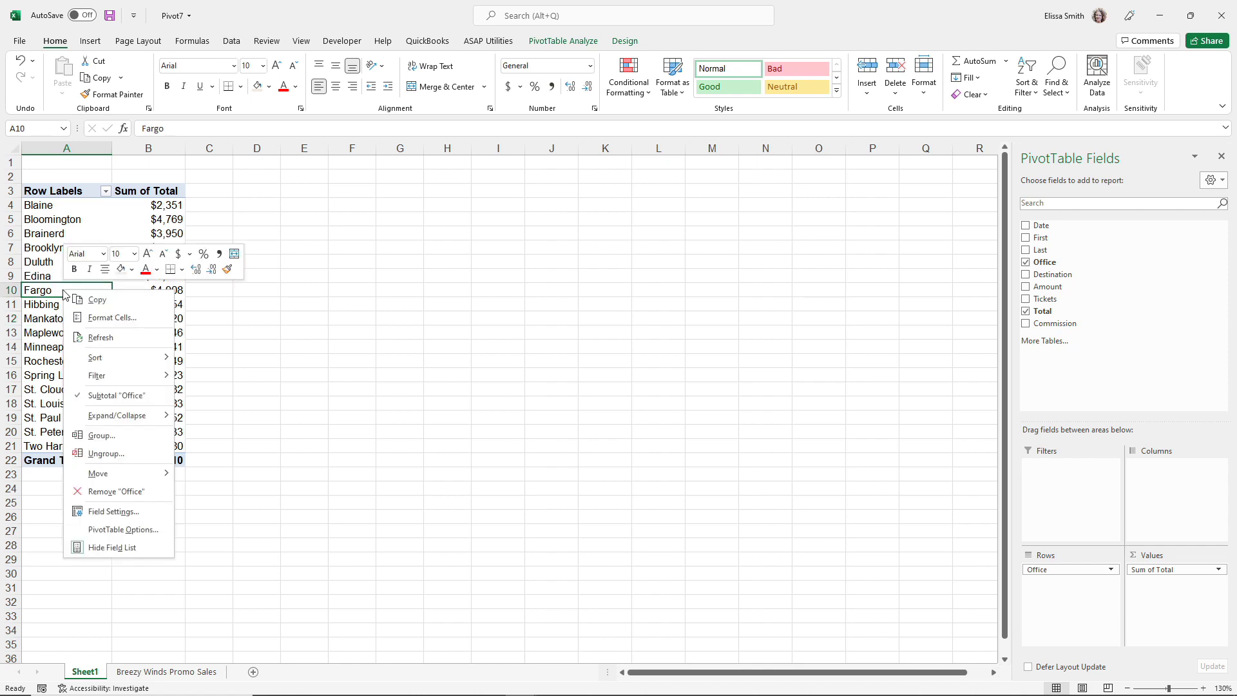
{"action": "left_click", "coordinate": [80, 344]}
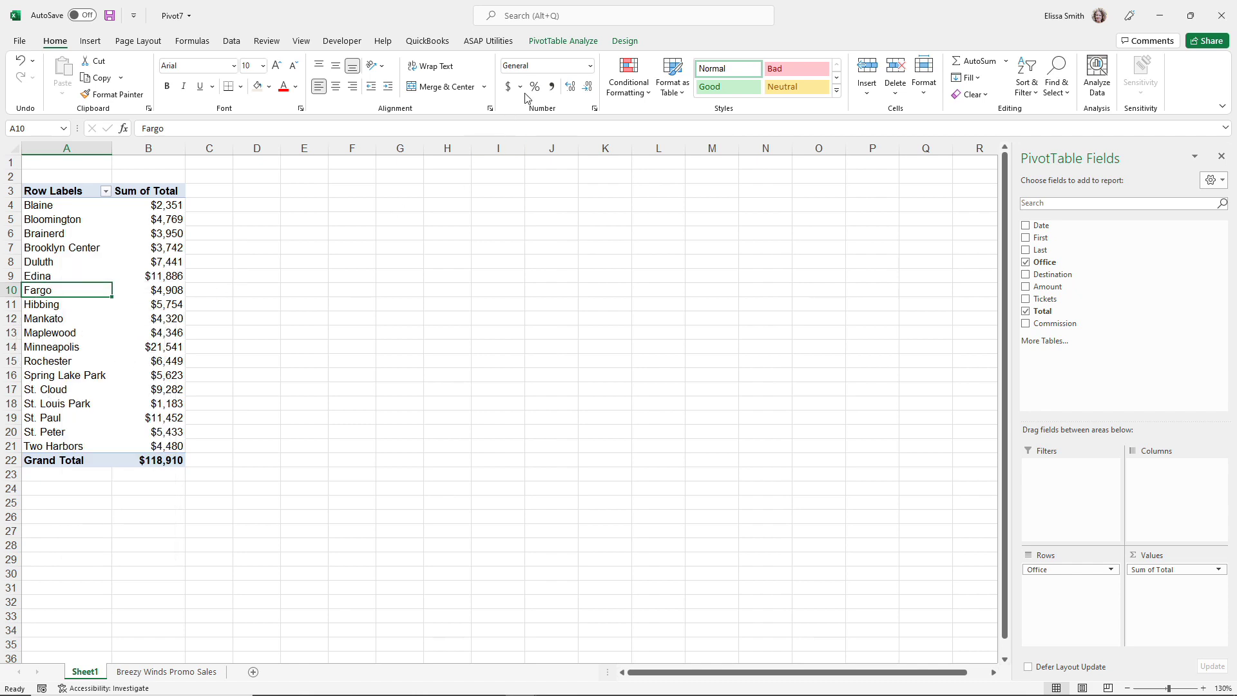
{"action": "left_click", "coordinate": [558, 43]}
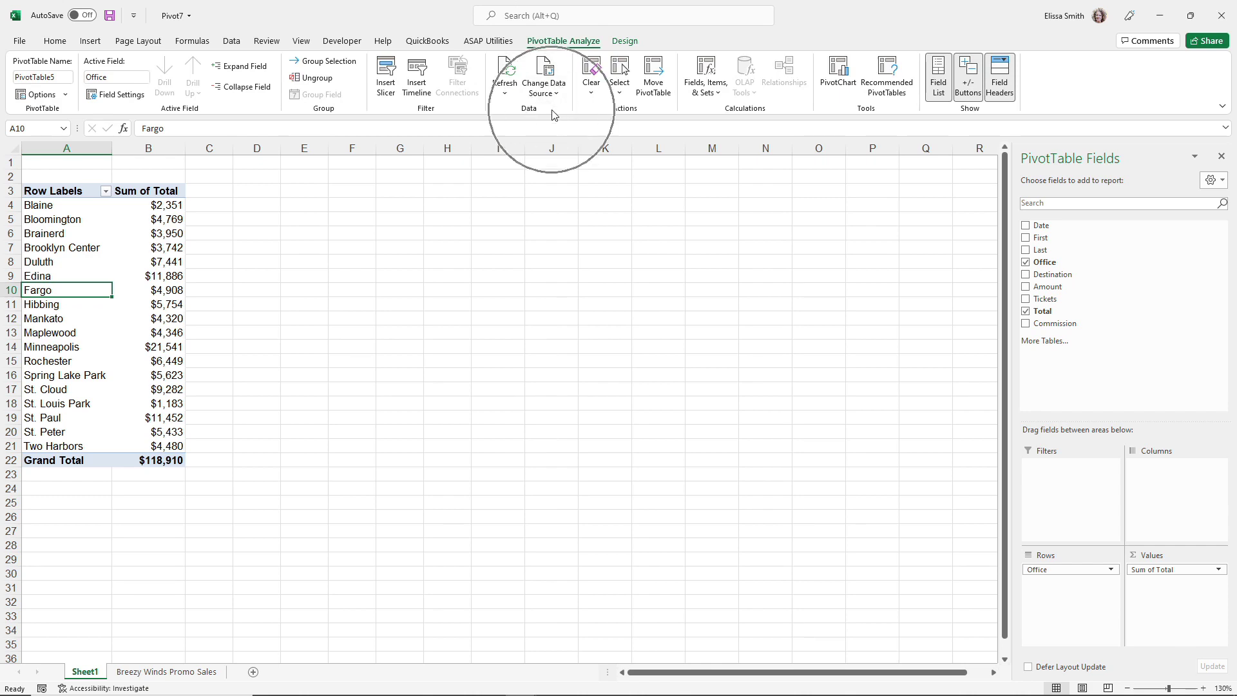
{"action": "left_click", "coordinate": [508, 72]}
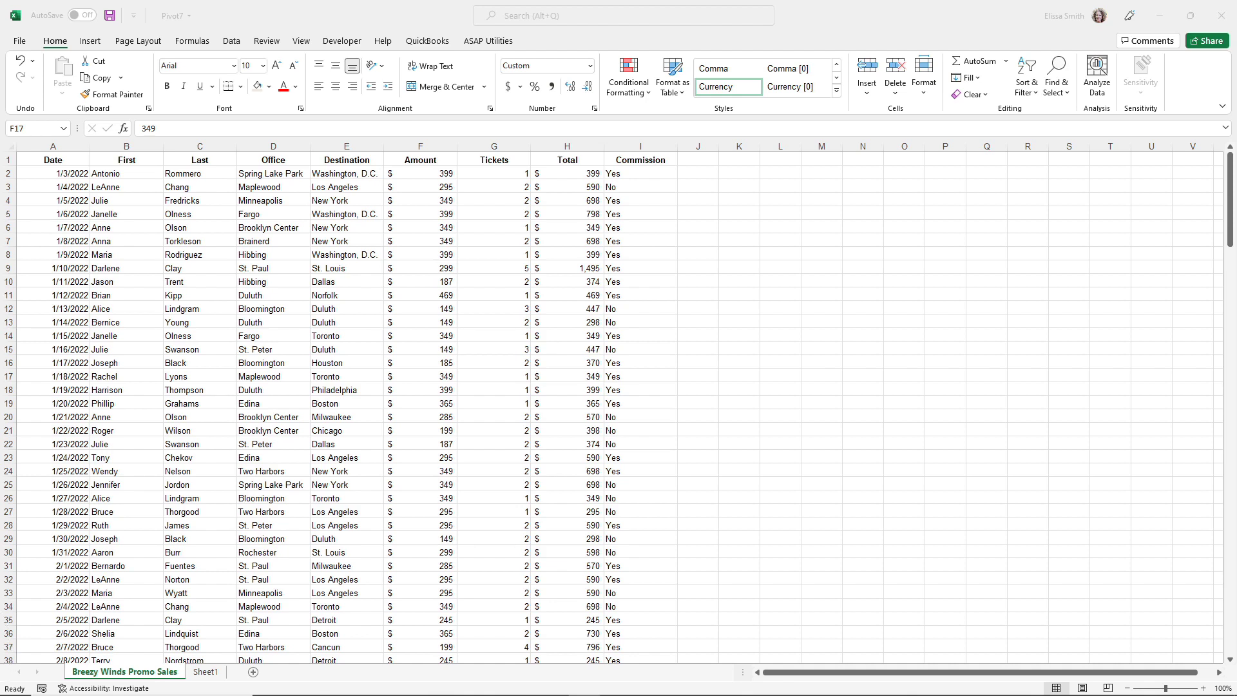
Step: Insert a PivotChart on a new worksheet from the Breezy Winds Promo Sales range A1:I200
{"action": "left_click", "coordinate": [186, 433]}
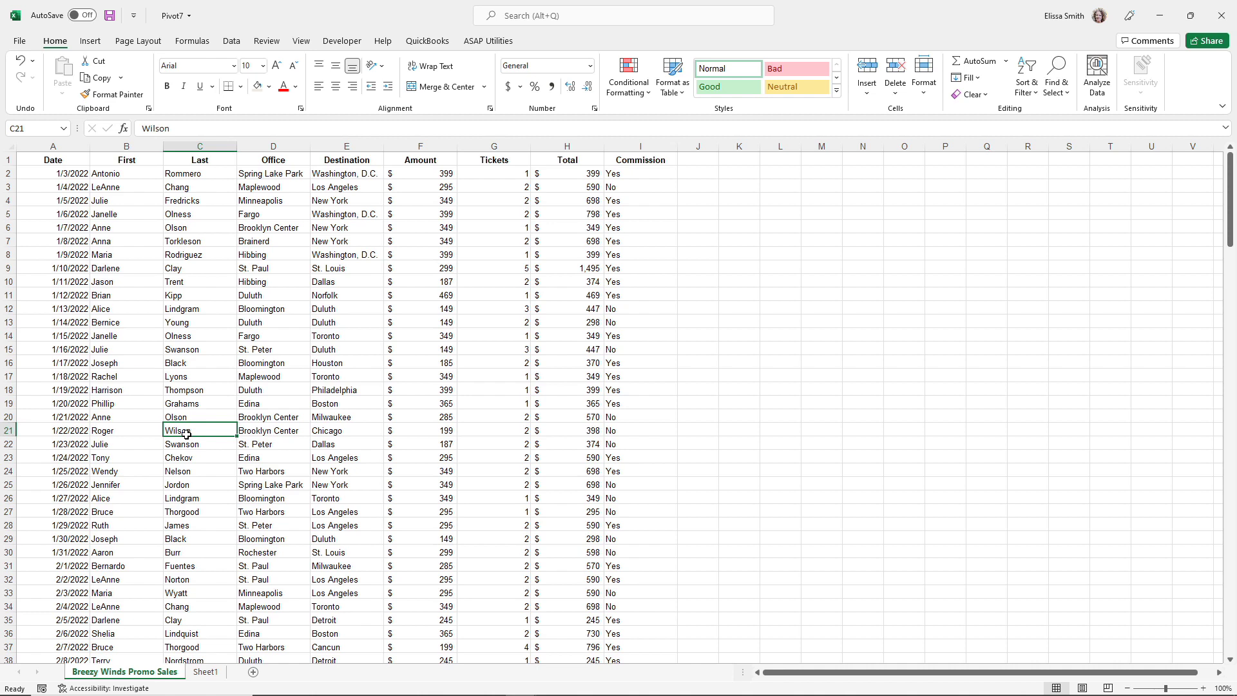
{"action": "left_click", "coordinate": [196, 299]}
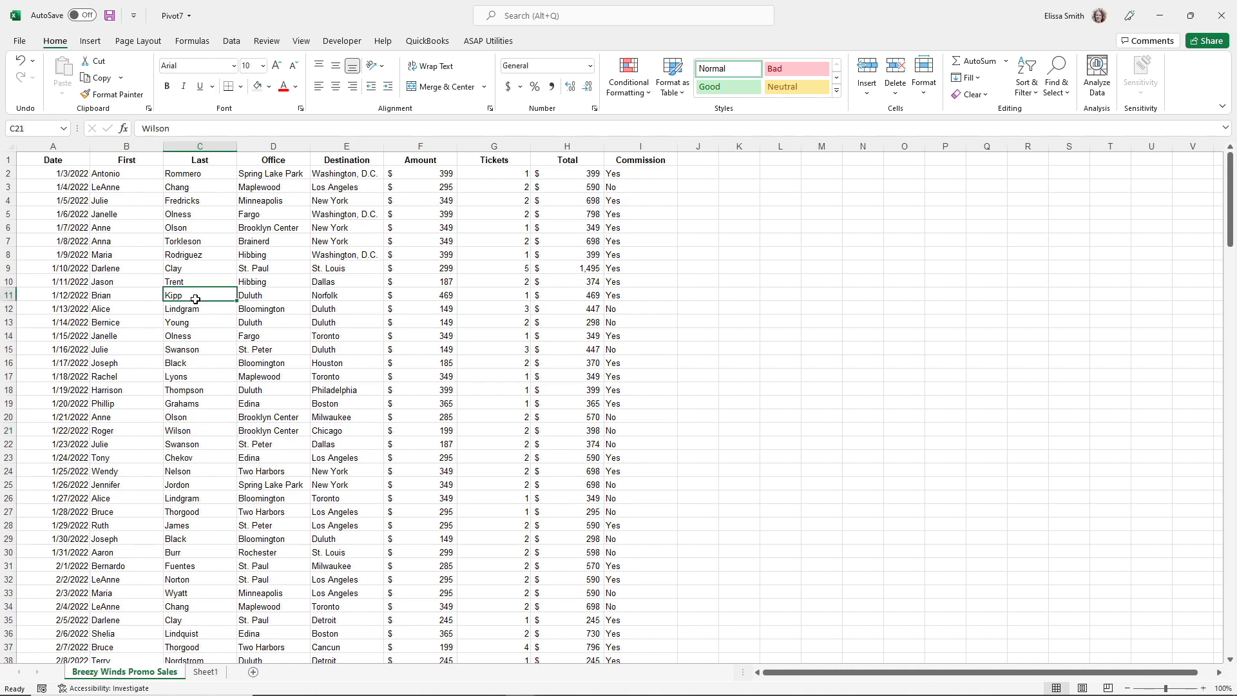
{"action": "left_click", "coordinate": [89, 48]}
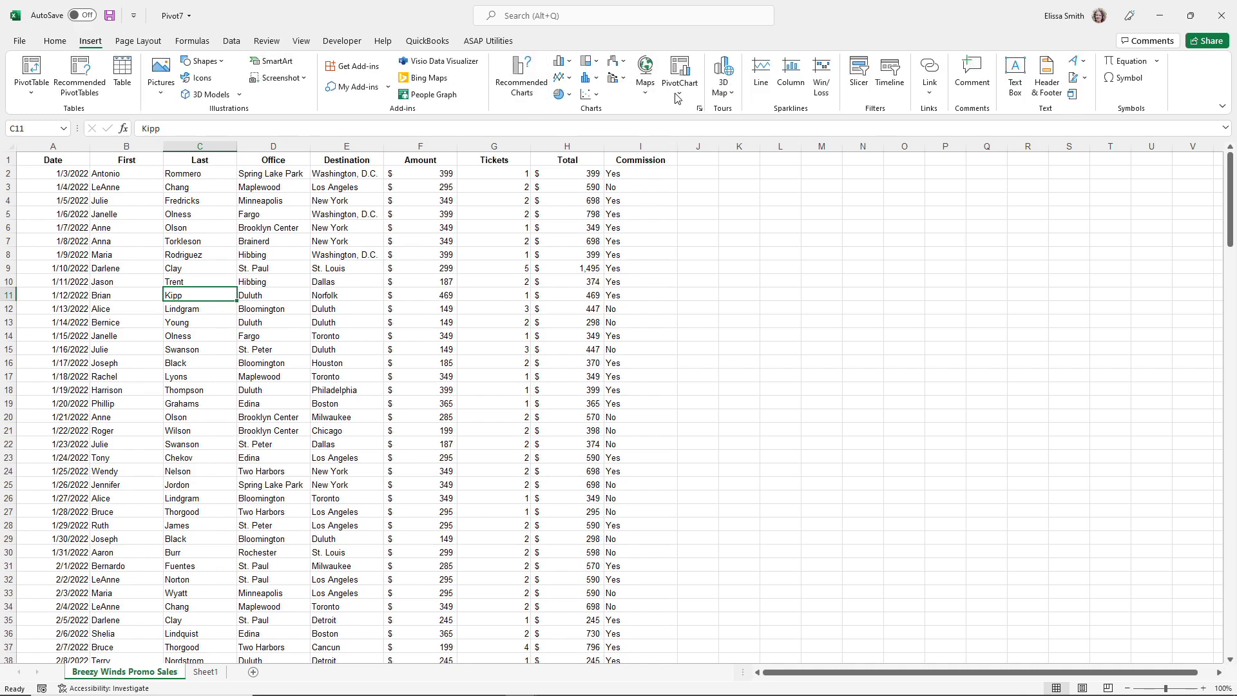
{"action": "left_click", "coordinate": [695, 96]}
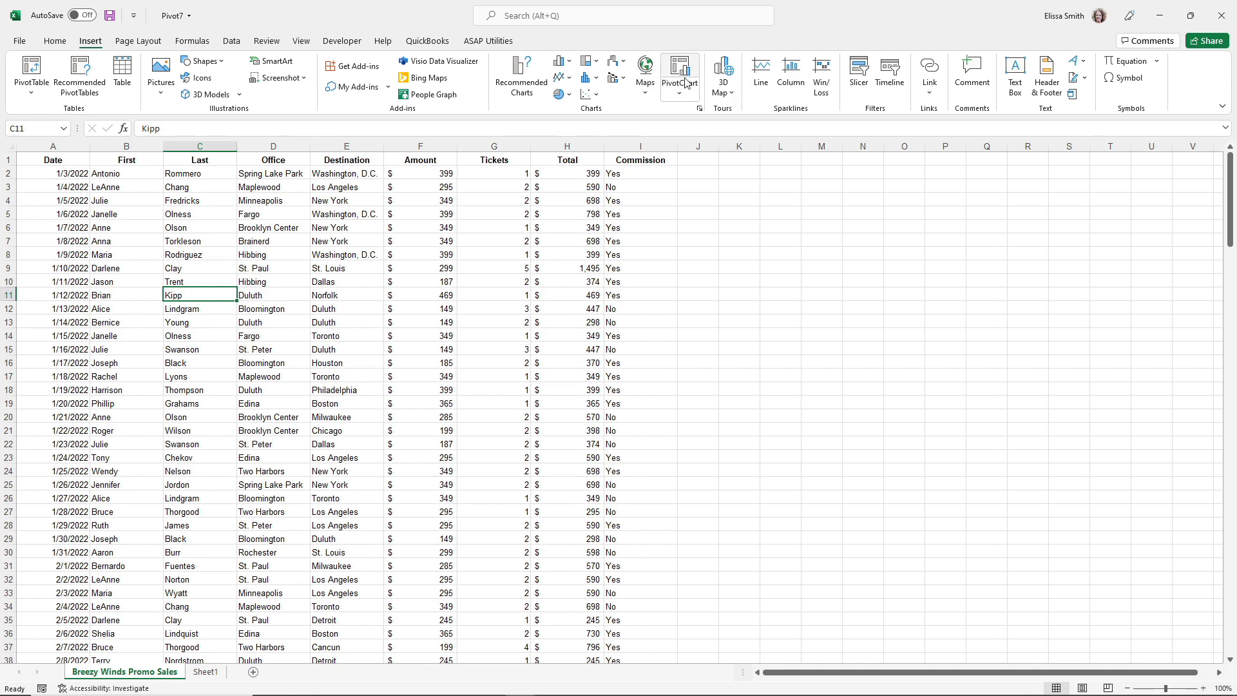
{"action": "left_click", "coordinate": [691, 92]}
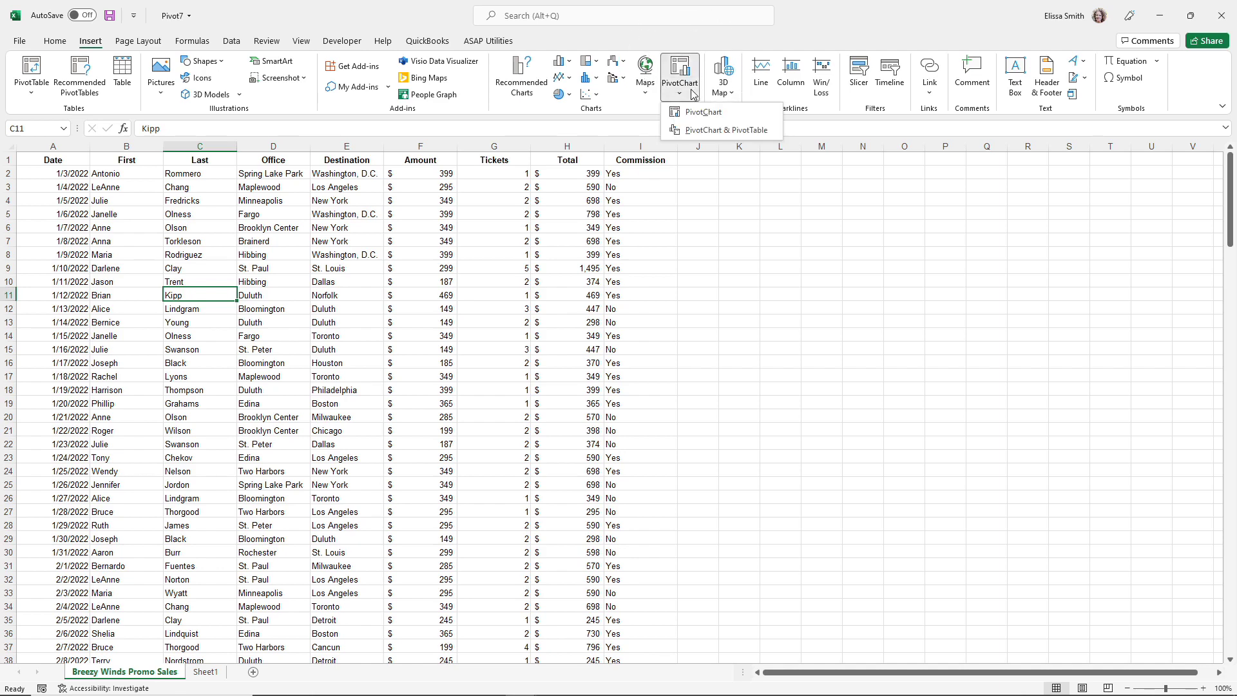
{"action": "left_click", "coordinate": [684, 75]}
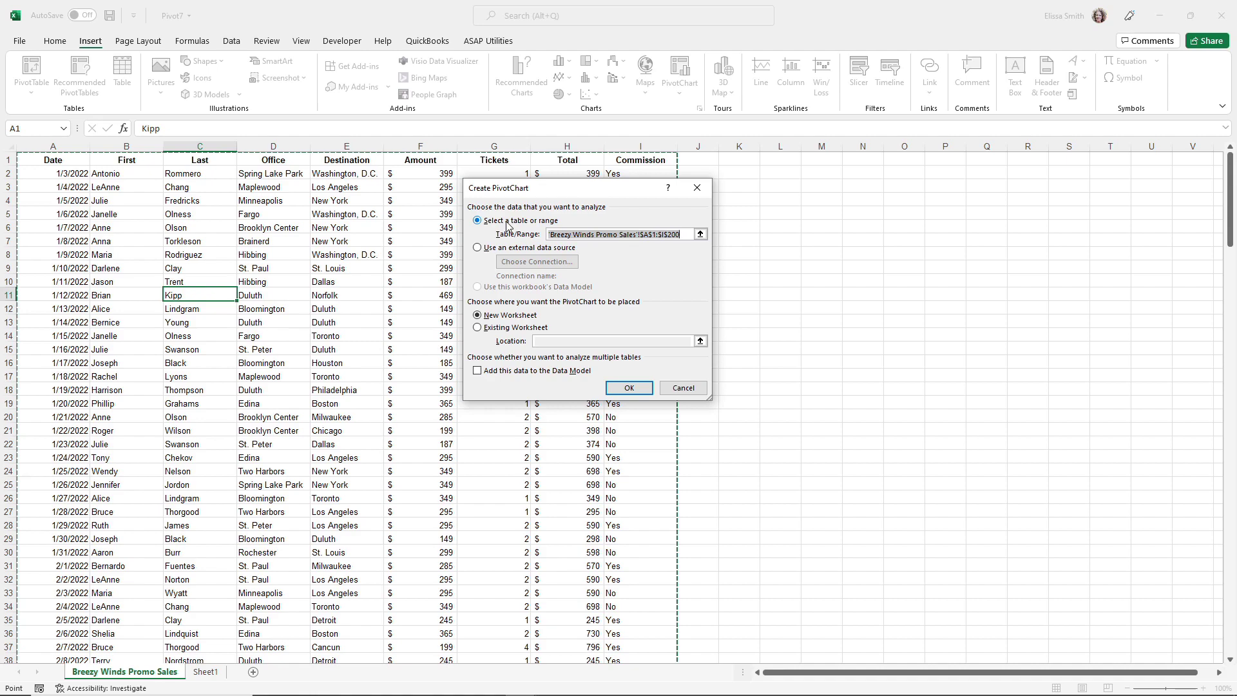
{"action": "scroll", "coordinate": [358, 374], "scroll_direction": "down", "scroll_amount": 9}
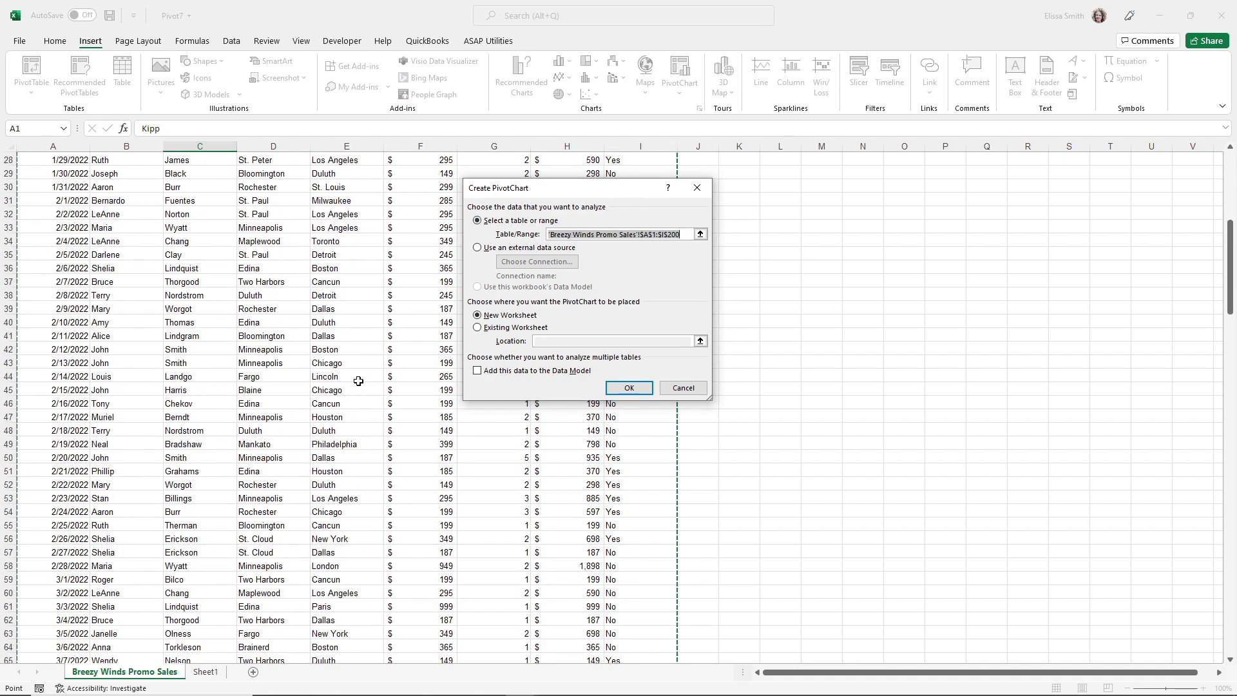
{"action": "scroll", "coordinate": [358, 381], "scroll_direction": "up", "scroll_amount": 9}
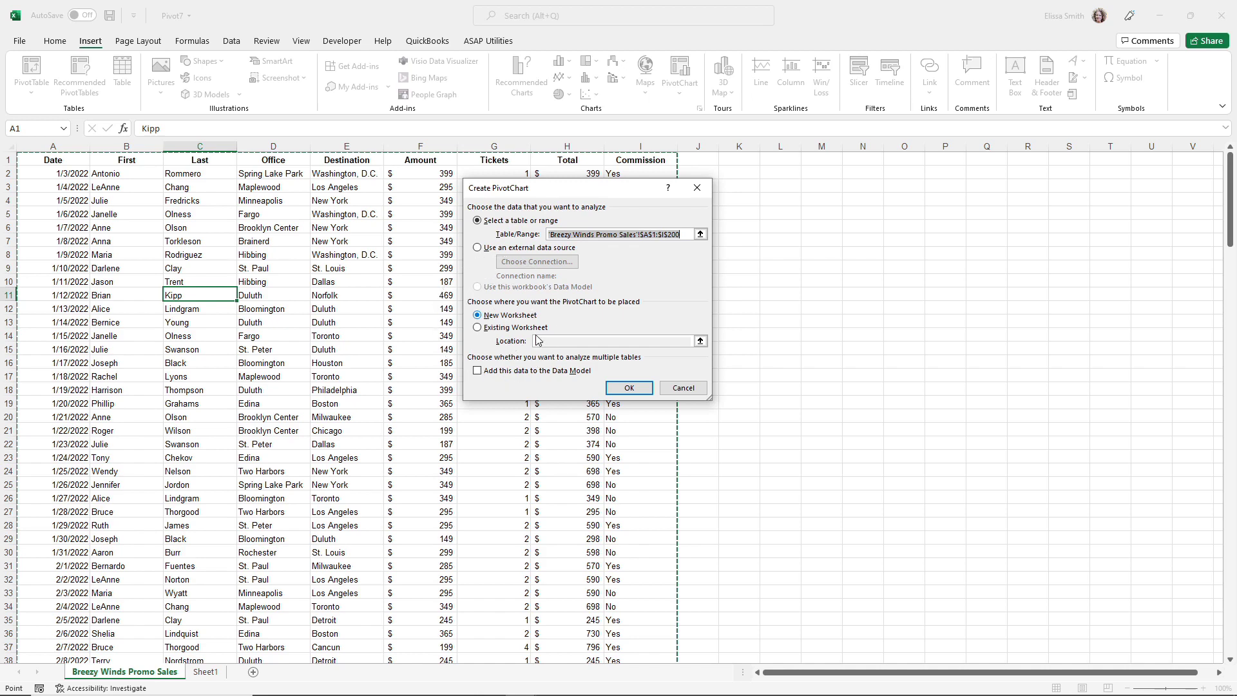
{"action": "left_click", "coordinate": [647, 393]}
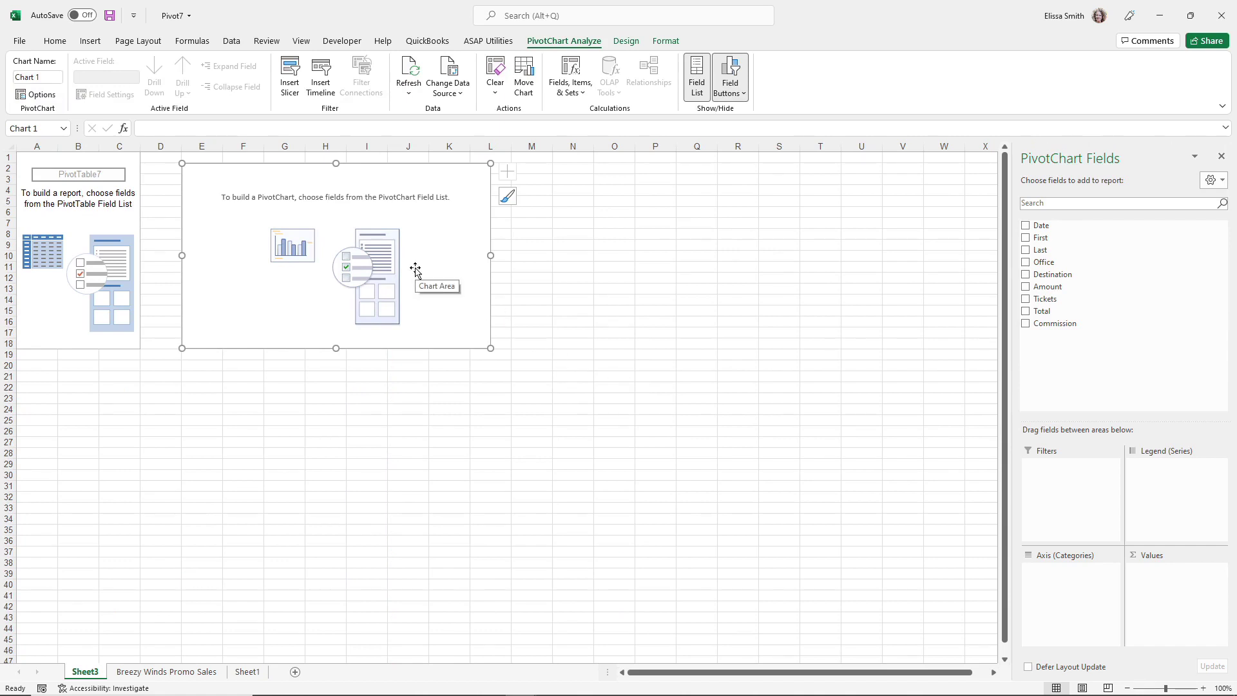
Step: Set Destination as the PivotChart's axis categories and Total as its values, and move and enlarge the chart beside the PivotTable
{"action": "key", "text": "ctrl"}
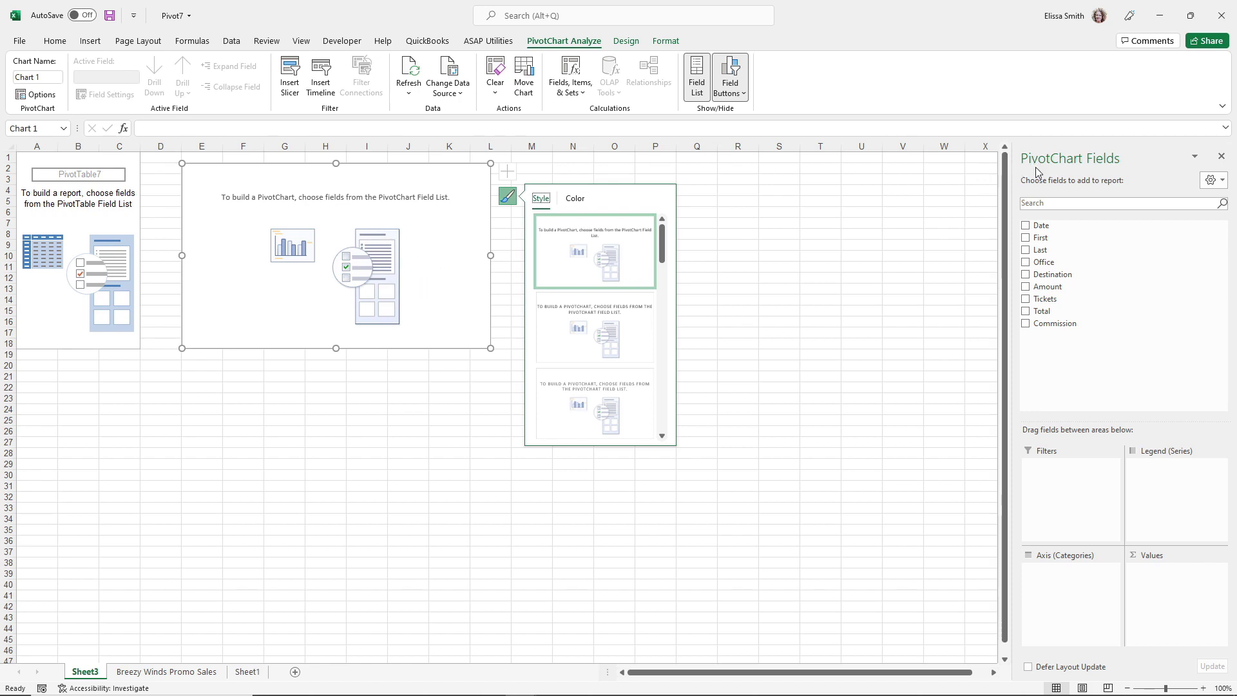
{"action": "key", "text": "ctrl"}
{"action": "key", "text": "ctrl"}
{"action": "left_click_drag", "start_coordinate": [1062, 279], "coordinate": [1055, 582]}
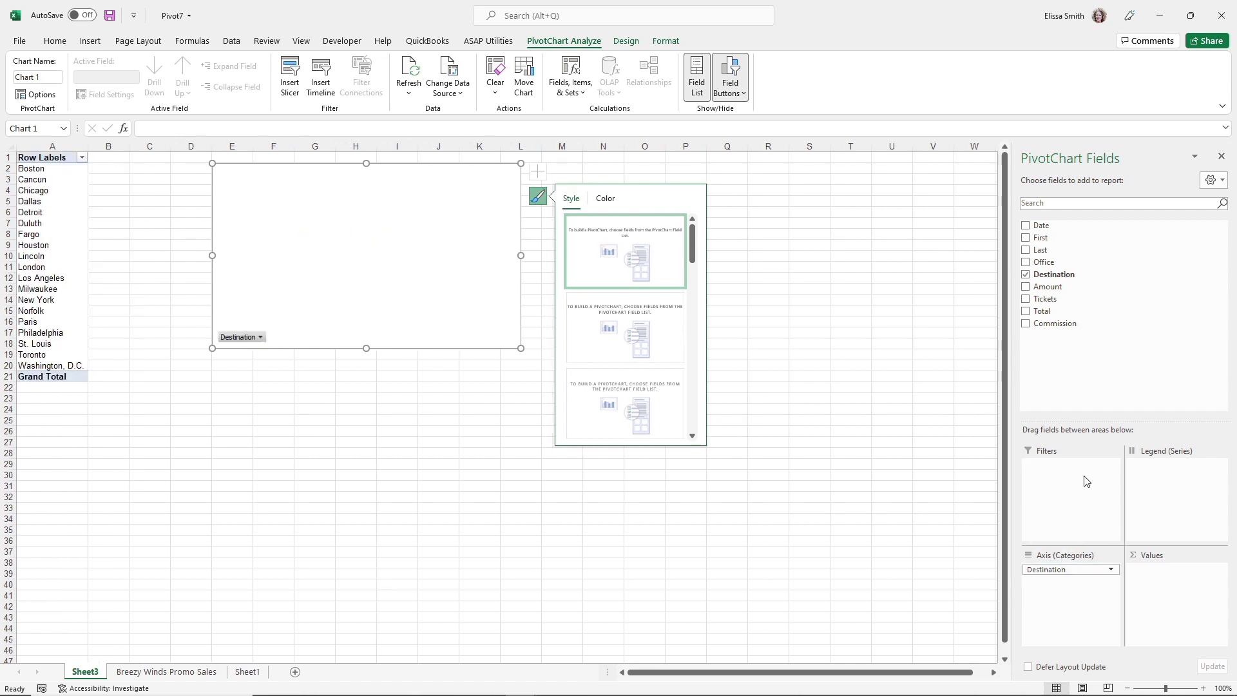
{"action": "left_click_drag", "start_coordinate": [1046, 308], "coordinate": [1165, 596]}
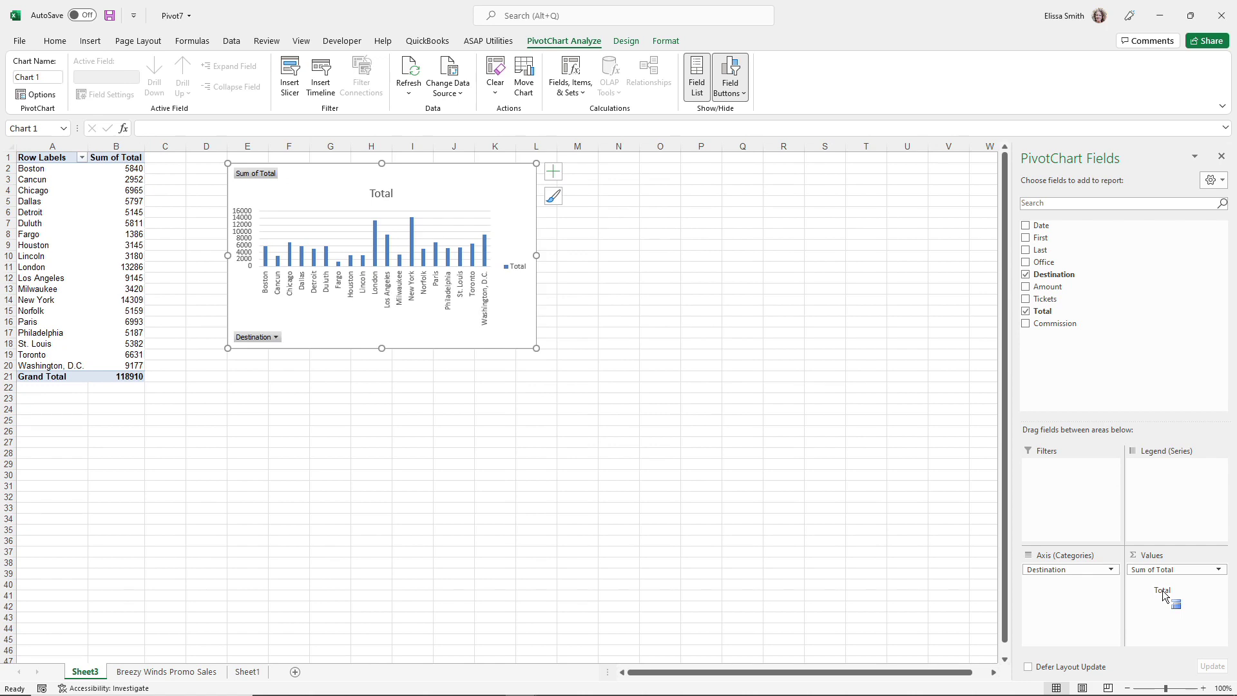
{"action": "left_click_drag", "start_coordinate": [1164, 596], "coordinate": [1162, 592]}
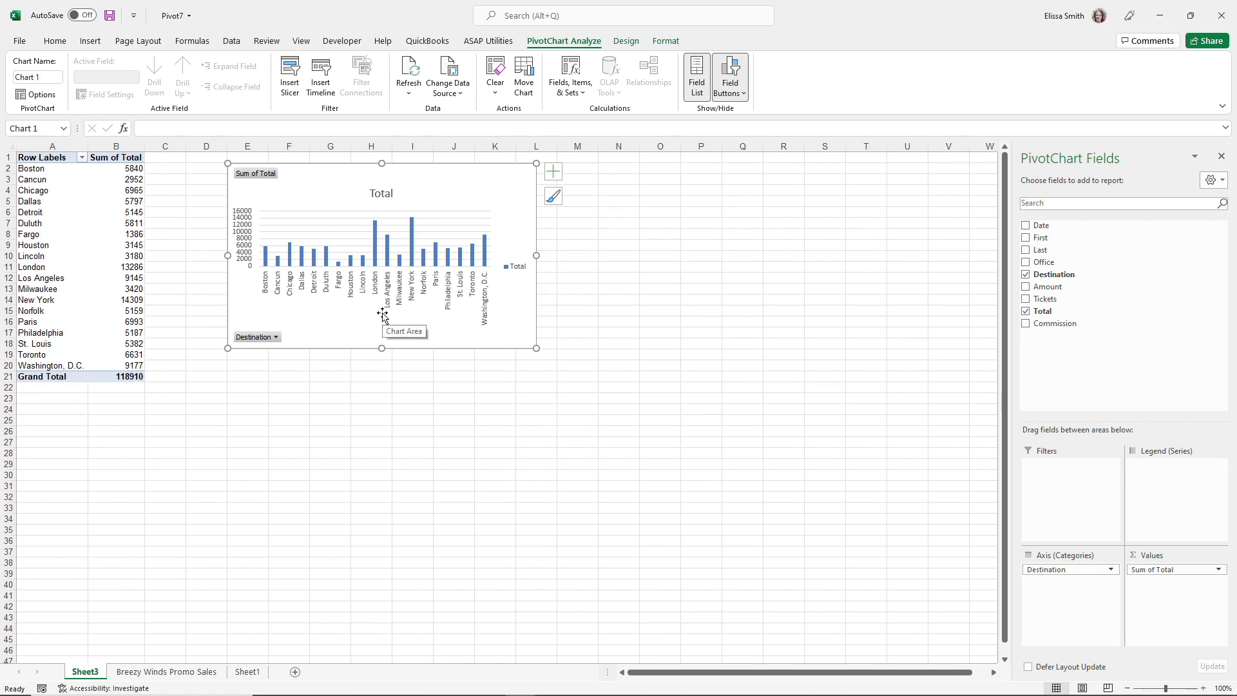
{"action": "left_click_drag", "start_coordinate": [340, 178], "coordinate": [545, 203]}
{"action": "left_click_drag", "start_coordinate": [432, 372], "coordinate": [287, 431]}
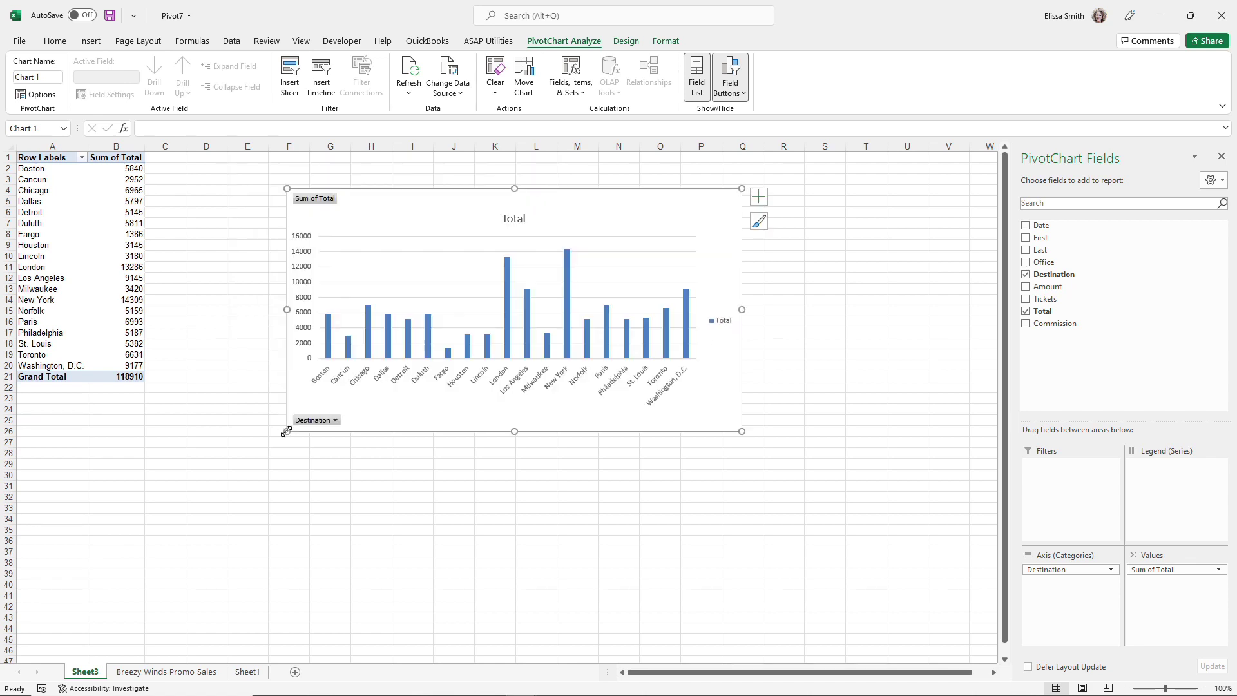
Step: Filter the PivotChart's Destination field to show only Boston, Cancun and Chicago
{"action": "left_click", "coordinate": [334, 424]}
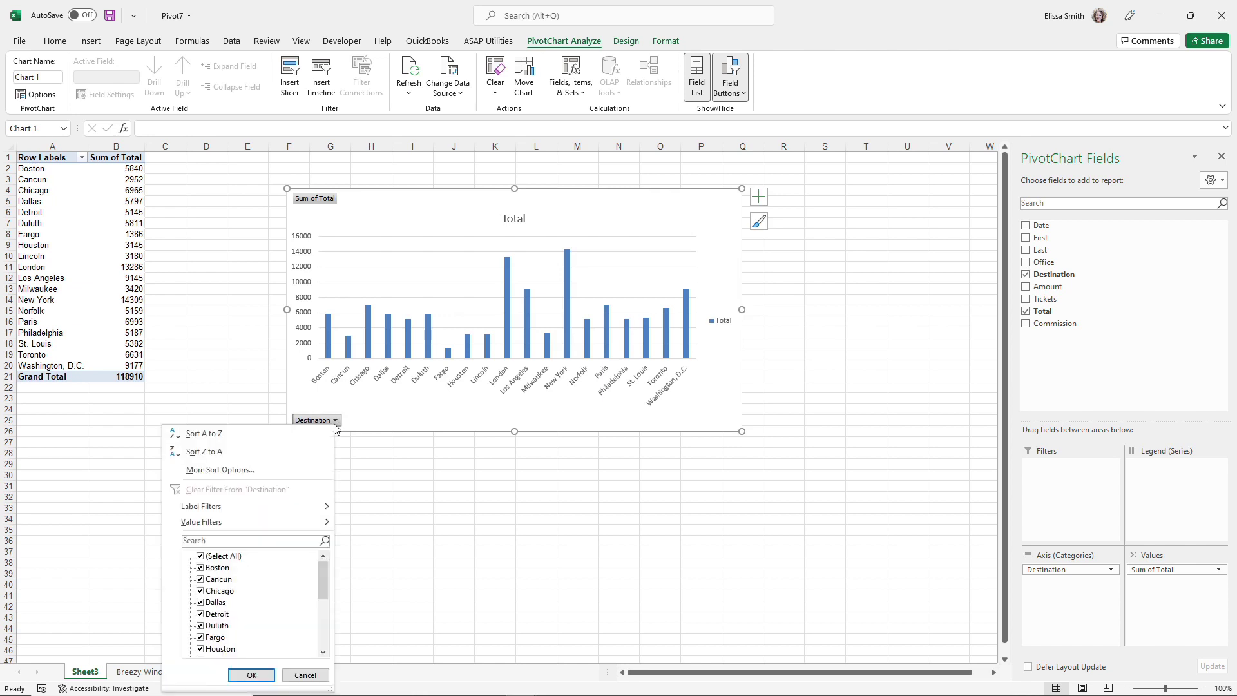
{"action": "left_click", "coordinate": [199, 557]}
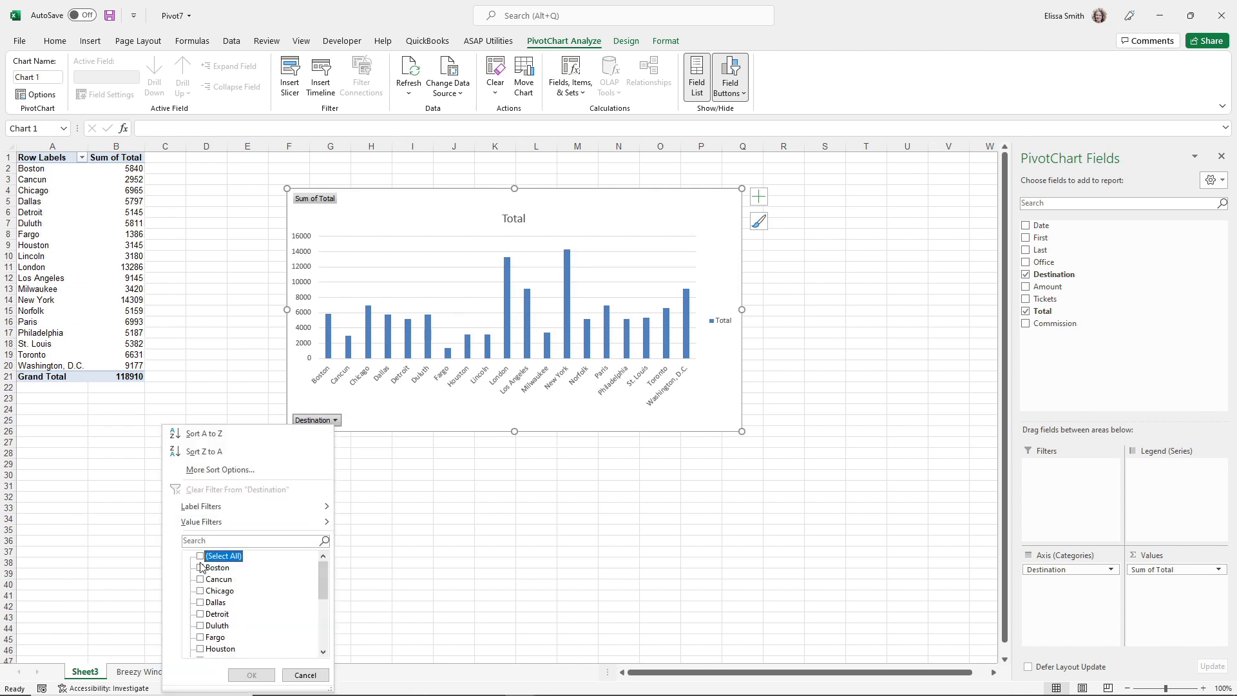
{"action": "left_click", "coordinate": [200, 567]}
{"action": "left_click", "coordinate": [200, 579]}
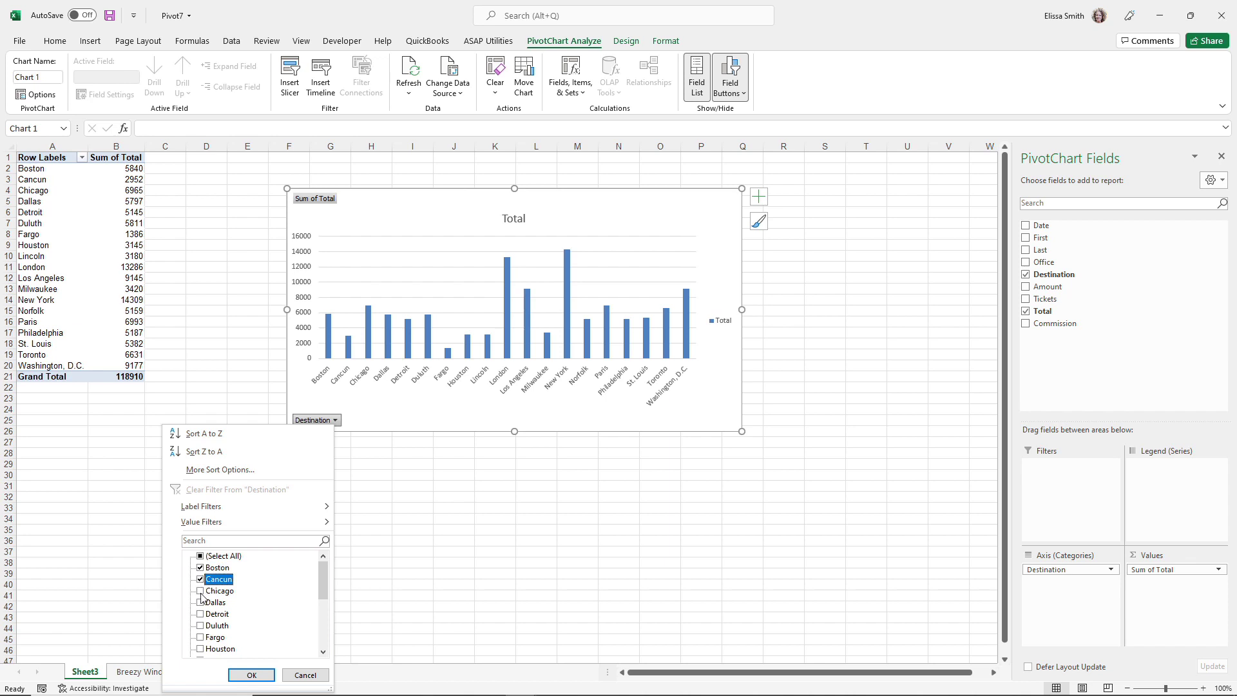
{"action": "left_click", "coordinate": [200, 591]}
{"action": "left_click", "coordinate": [245, 676]}
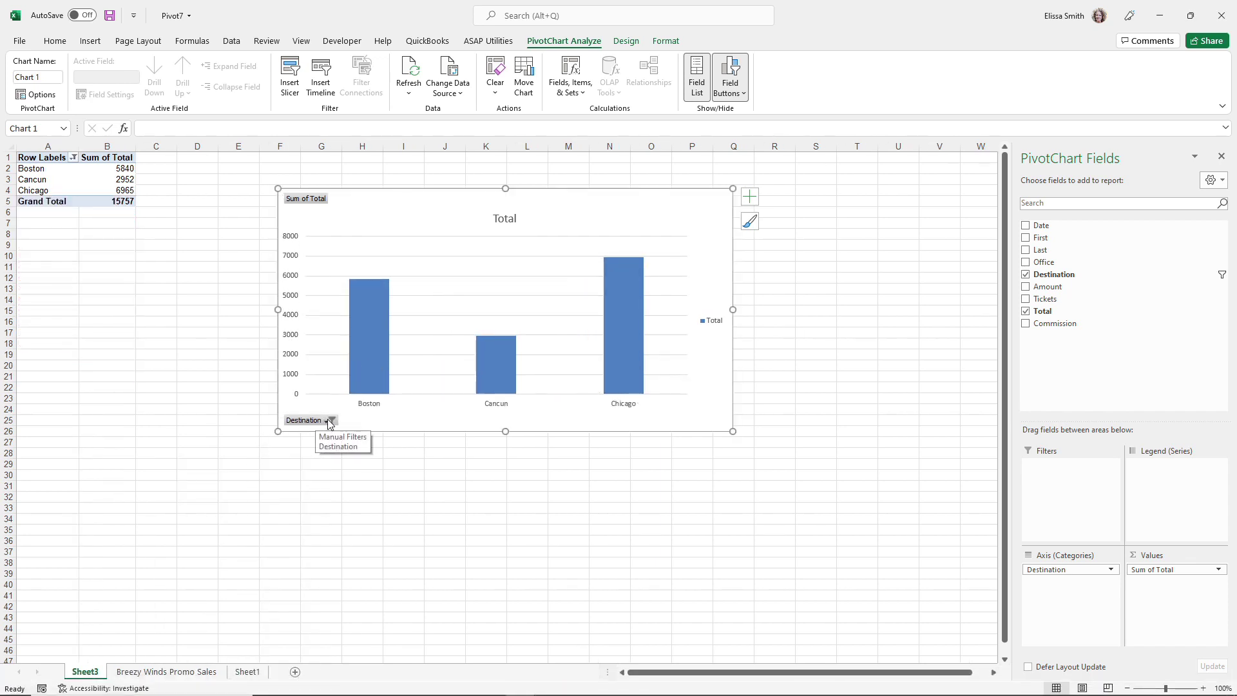
Step: Clear the PivotChart's Destination filter and replace Destination with Office as its axis categories
{"action": "key", "text": "ctrl"}
{"action": "key", "text": "ctrl"}
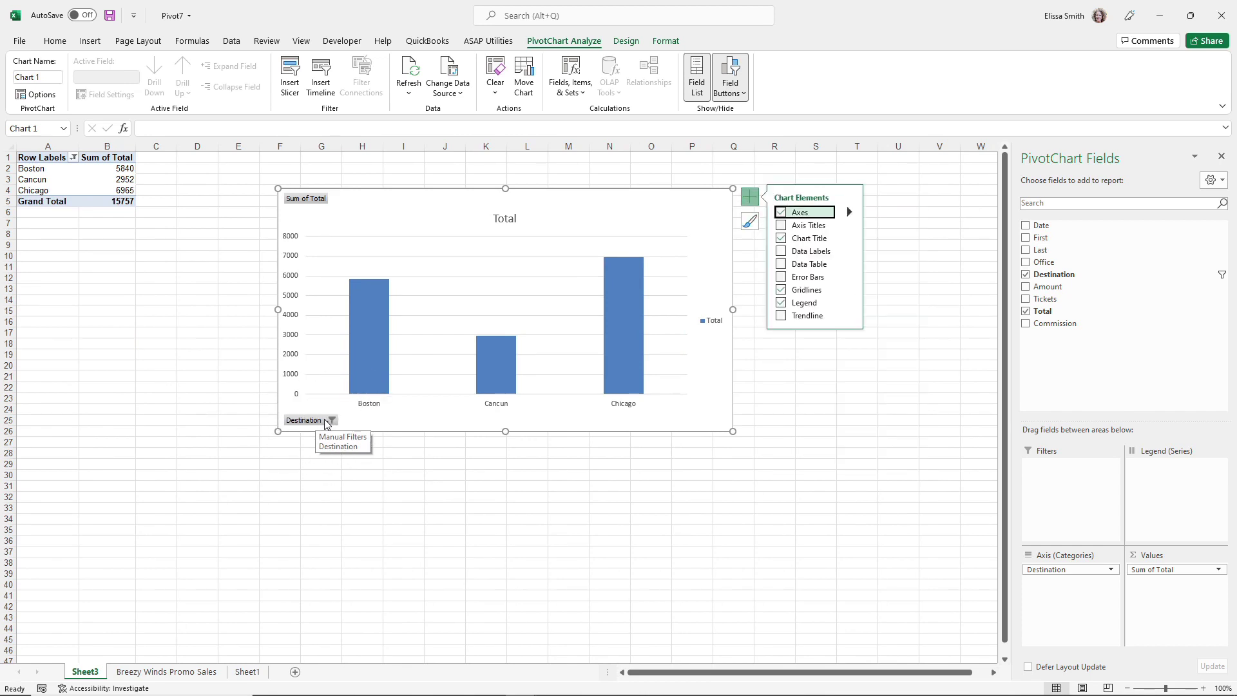
{"action": "left_click", "coordinate": [330, 421]}
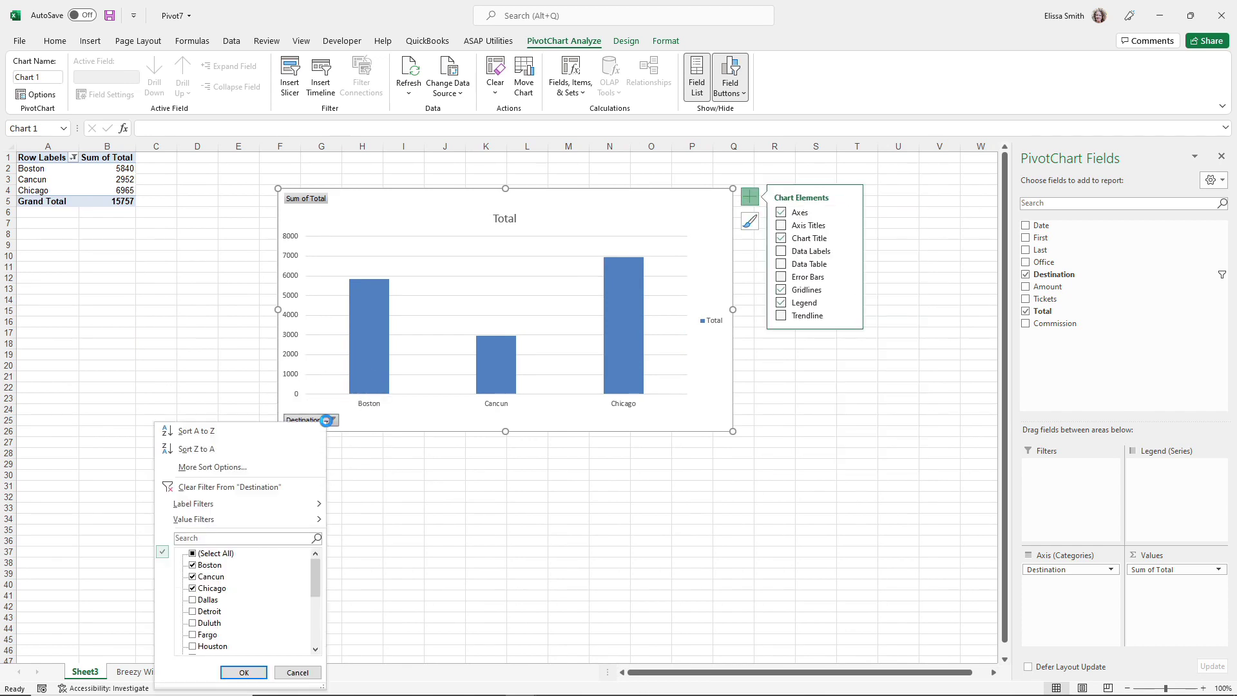
{"action": "left_click", "coordinate": [231, 488]}
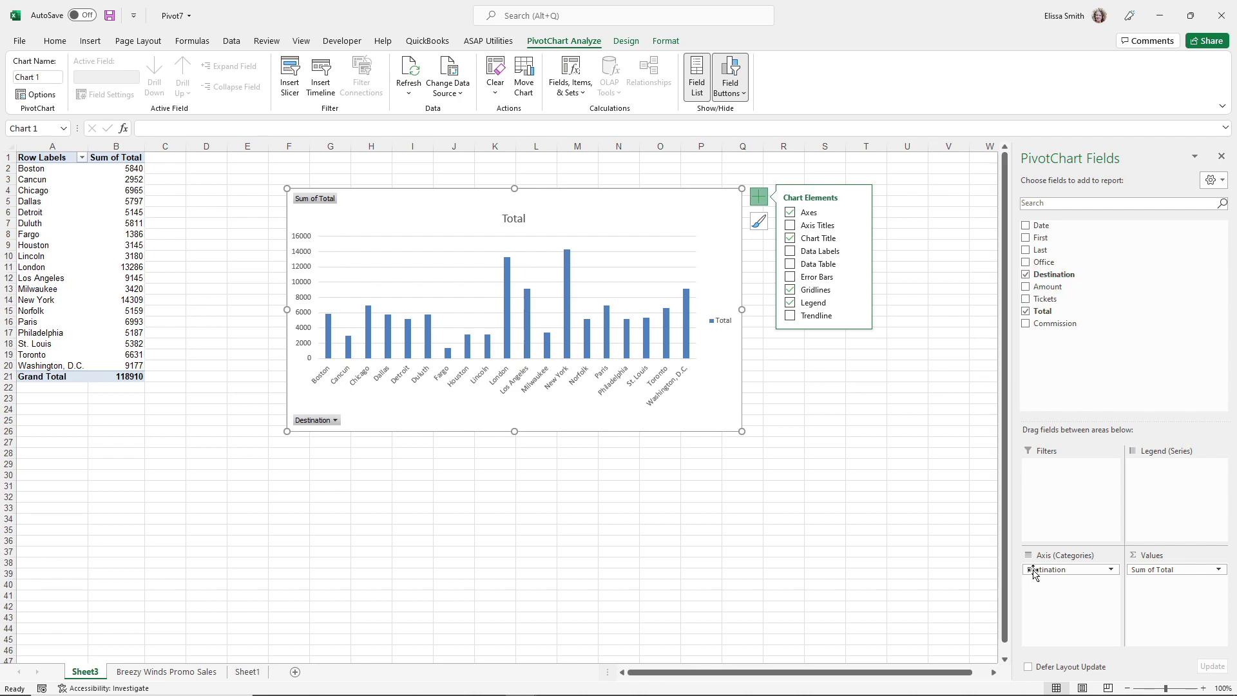
{"action": "left_click_drag", "start_coordinate": [1033, 571], "coordinate": [795, 522]}
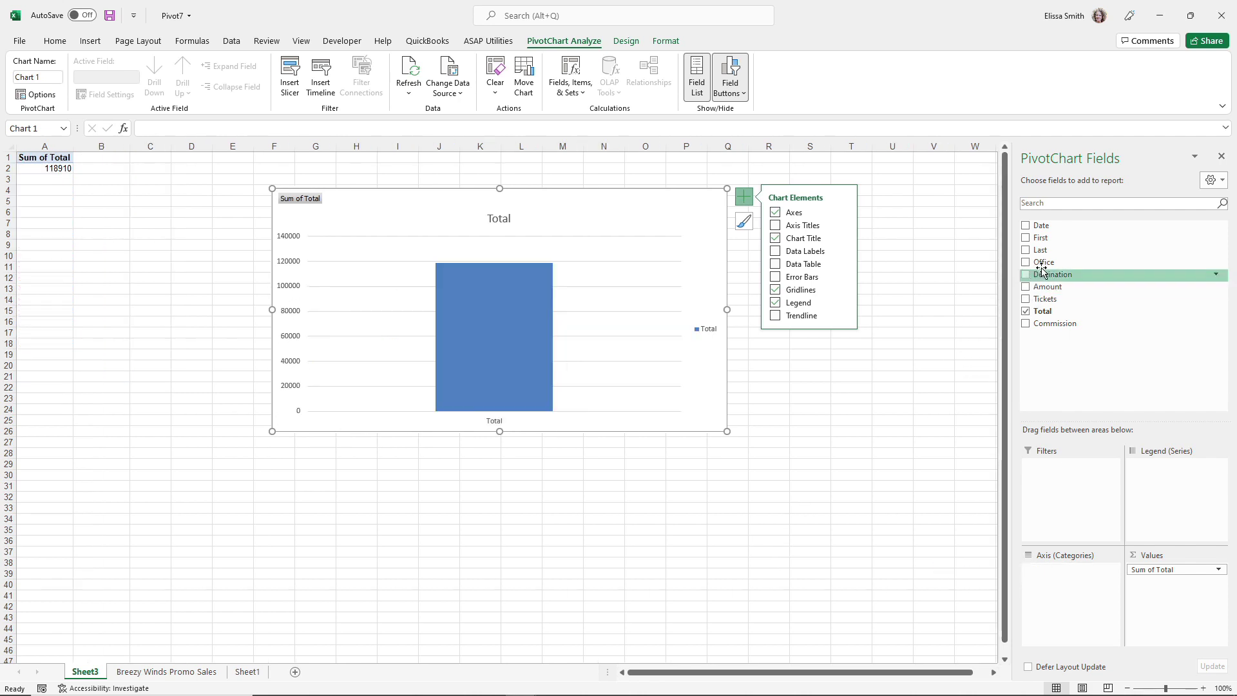
{"action": "left_click_drag", "start_coordinate": [1042, 263], "coordinate": [1065, 590]}
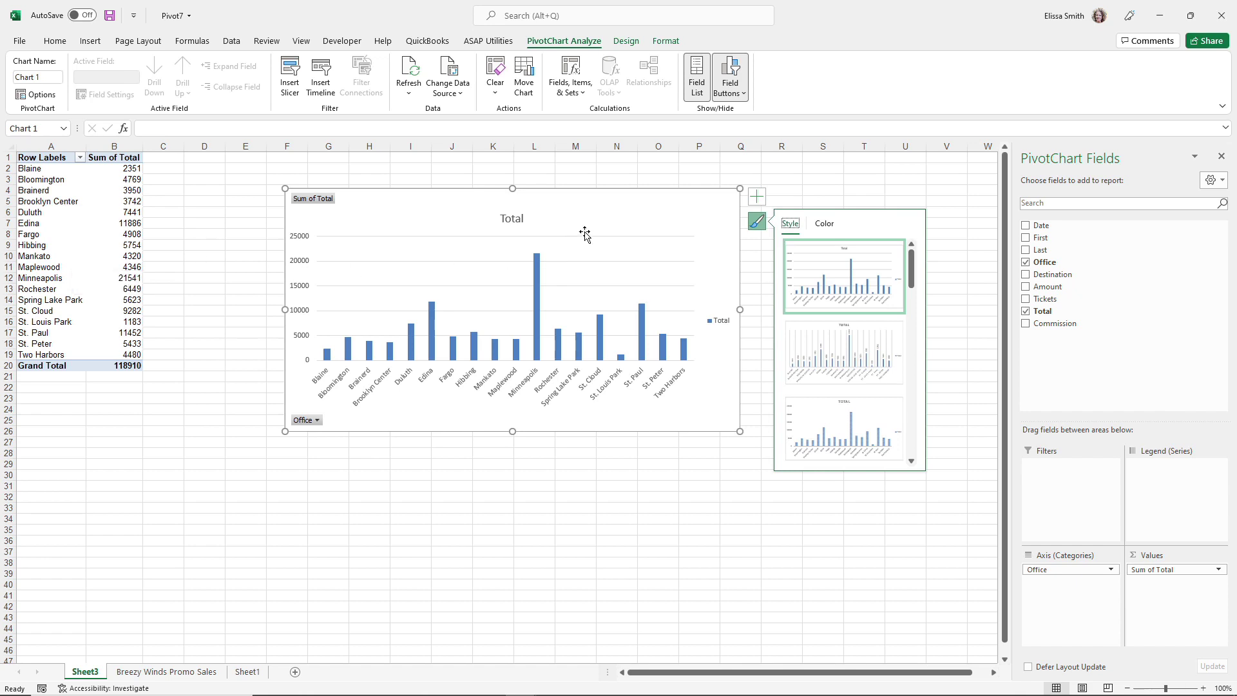
Step: Add data labels and primary minor vertical gridlines to the PivotChart
{"action": "left_click", "coordinate": [757, 197]}
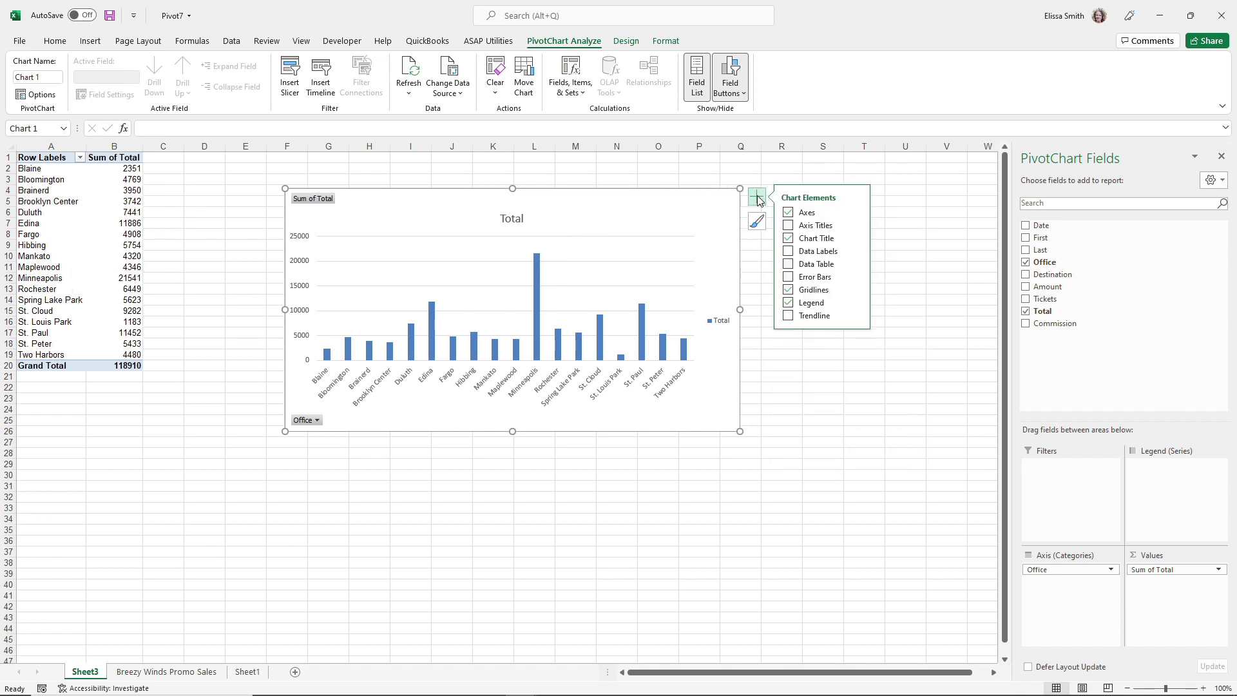
{"action": "left_click", "coordinate": [810, 252]}
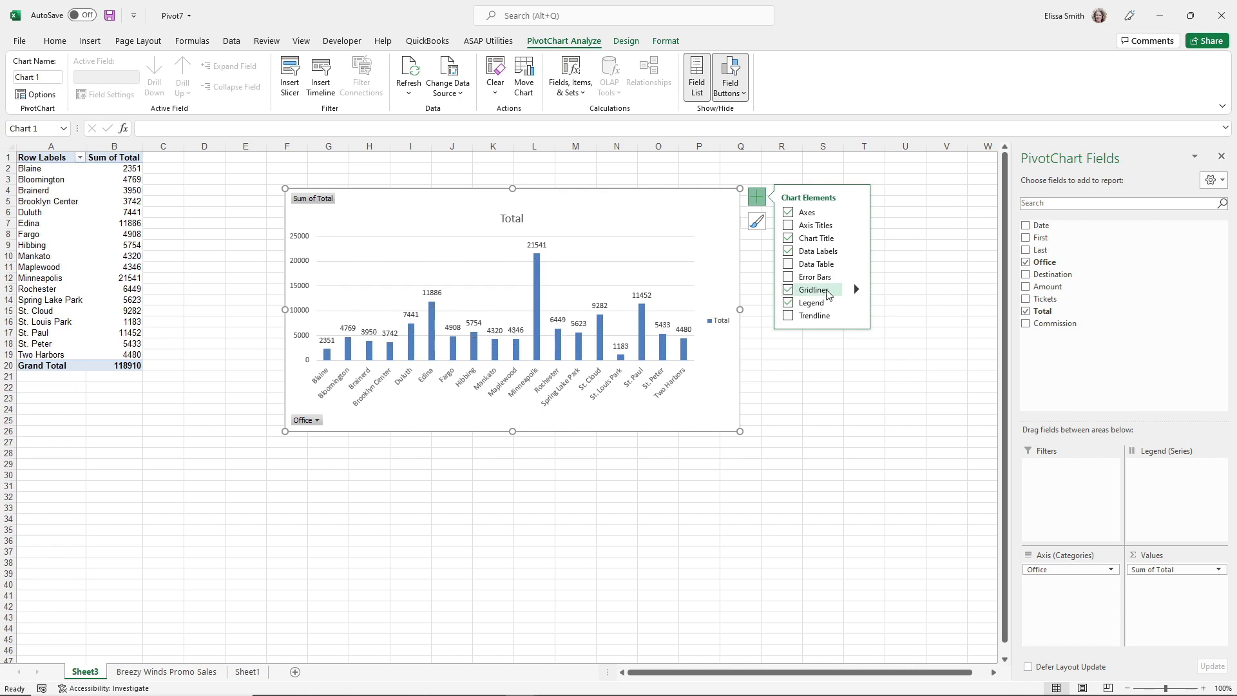
{"action": "mouse_move", "coordinate": [857, 292]}
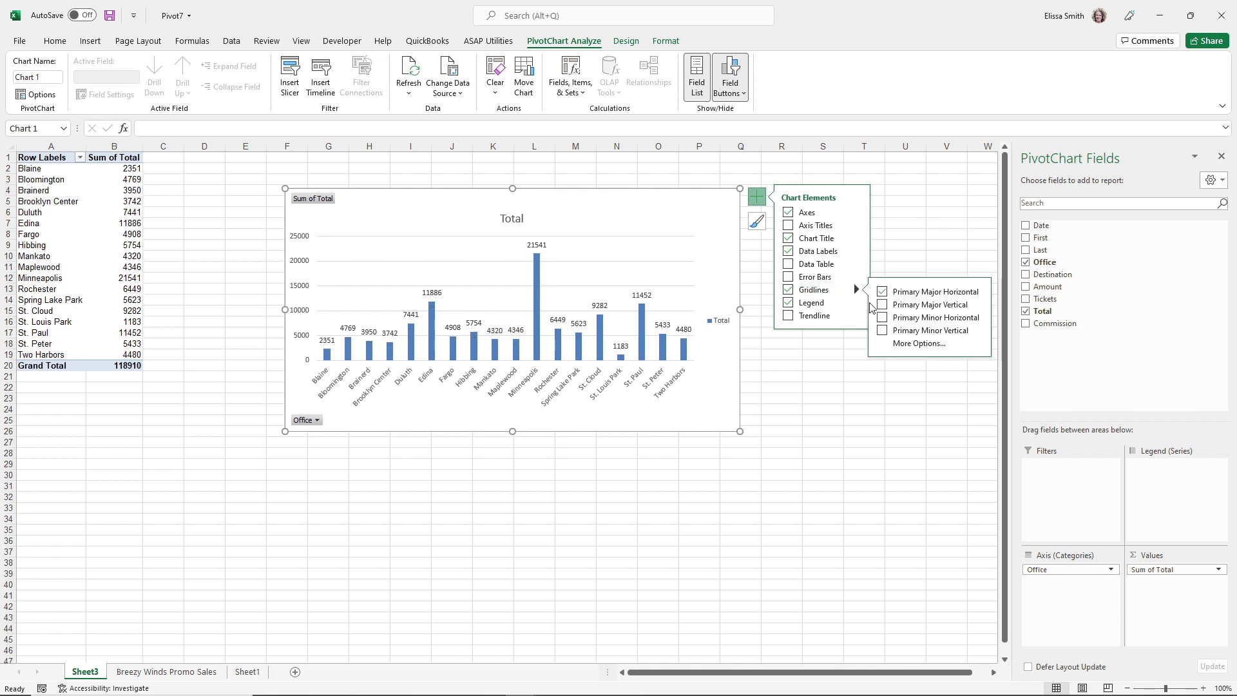
{"action": "left_click", "coordinate": [884, 331]}
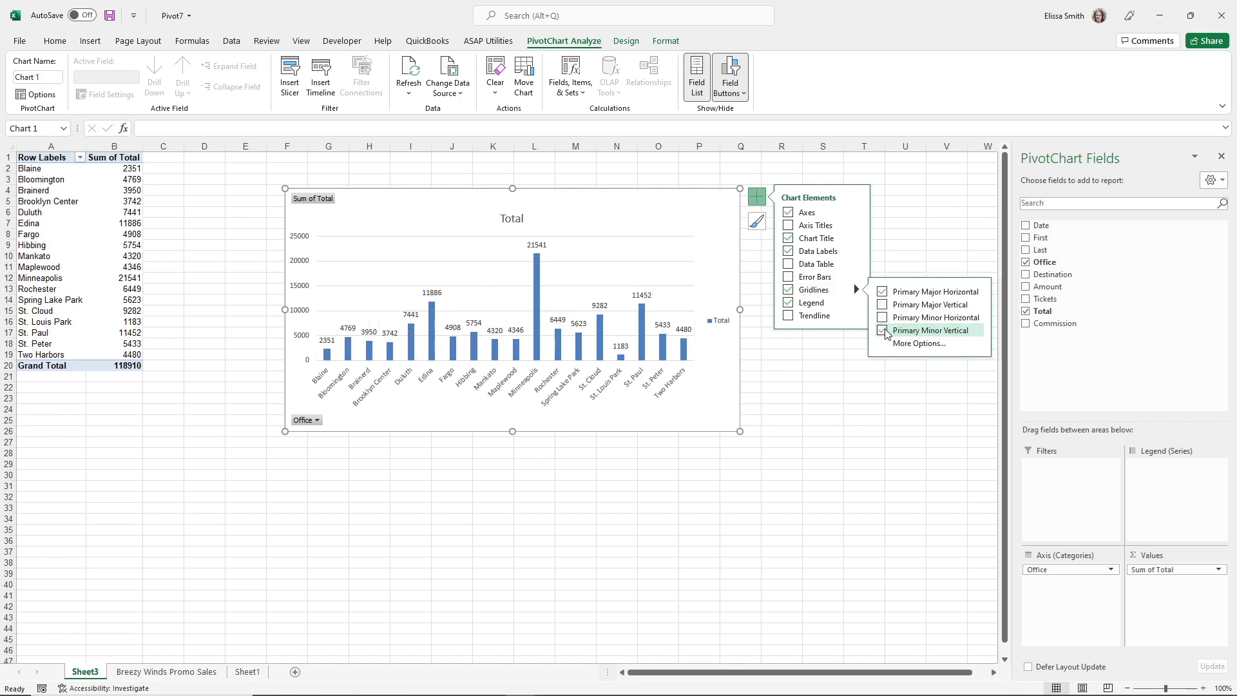
{"action": "left_click", "coordinate": [850, 395]}
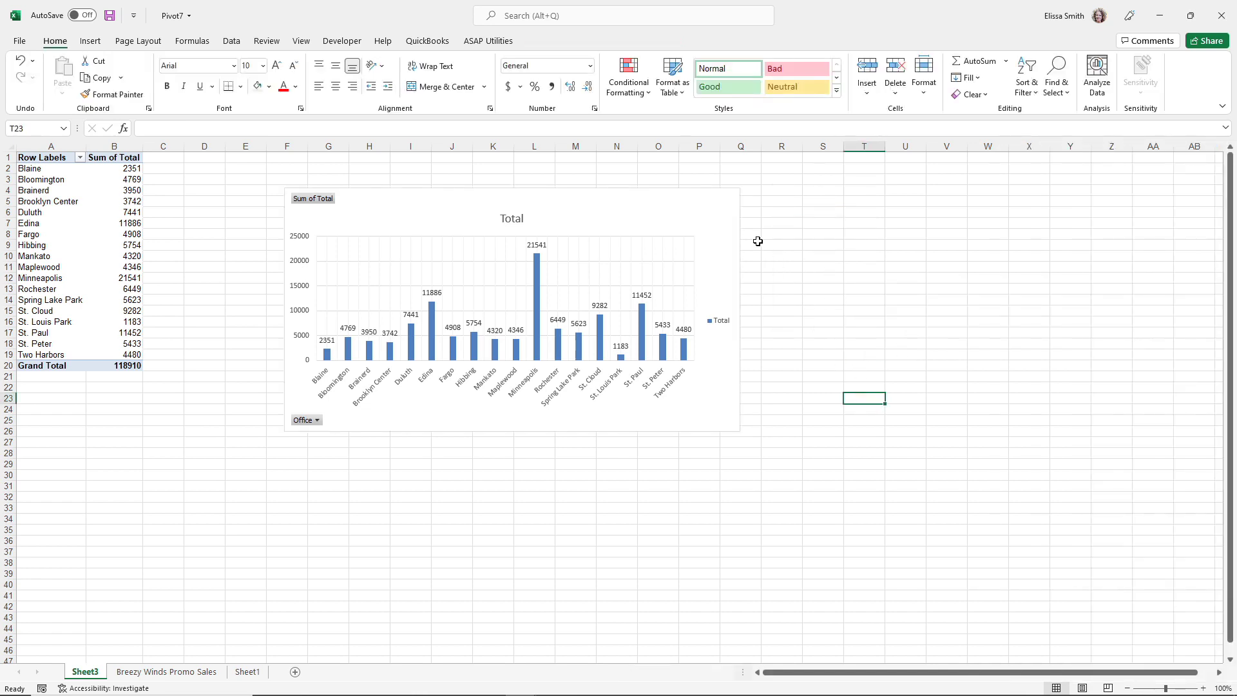
Step: Apply the second chart style and the fourth Colorful palette, starting with orange, to the PivotChart
{"action": "left_click", "coordinate": [725, 218]}
{"action": "key", "text": "ctrl"}
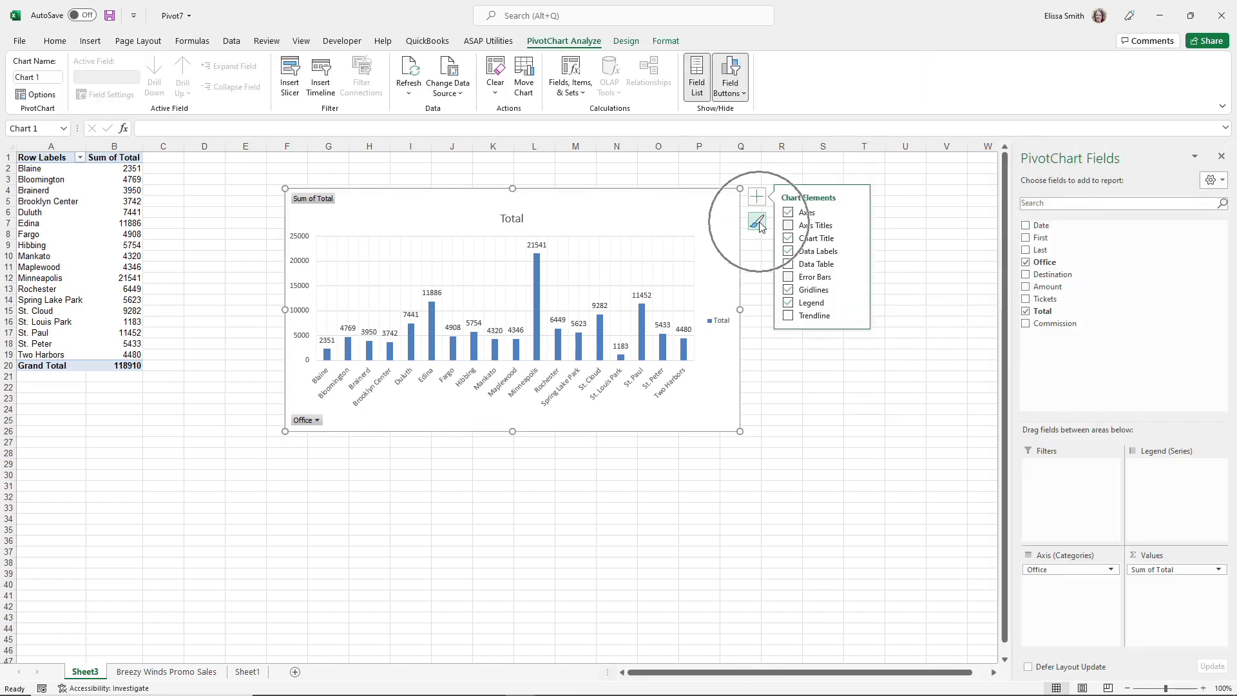
{"action": "left_click", "coordinate": [759, 224]}
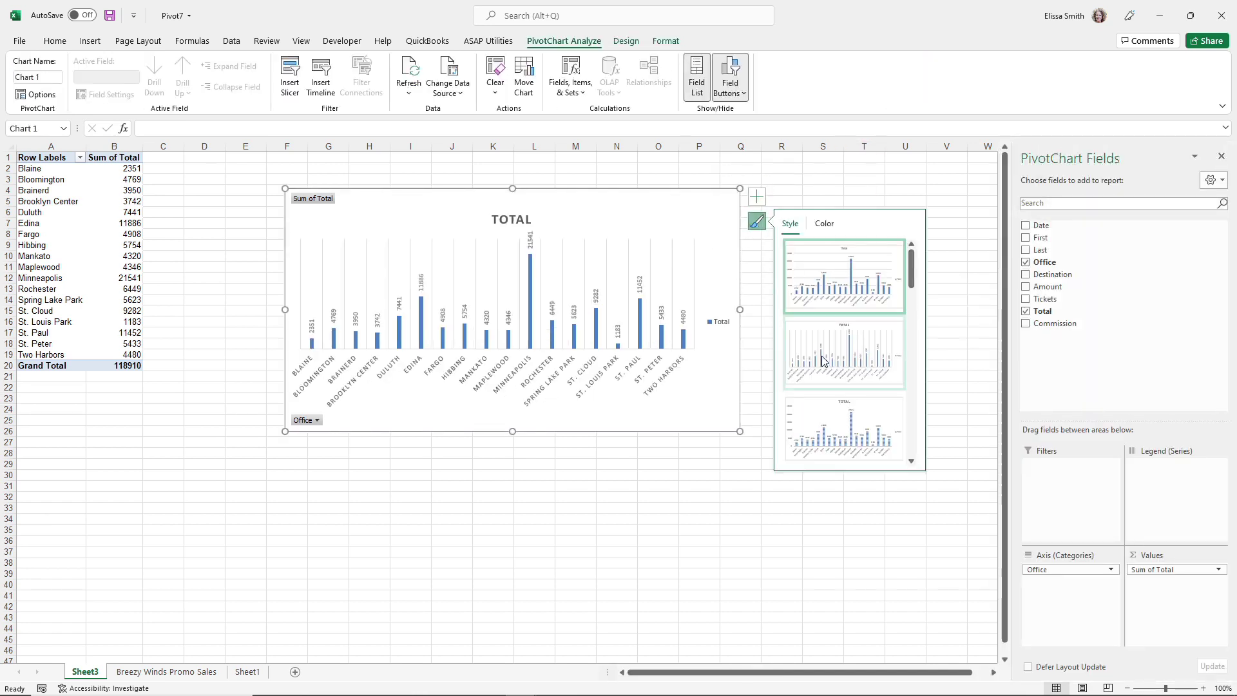
{"action": "left_click", "coordinate": [822, 354]}
{"action": "left_click", "coordinate": [824, 224]}
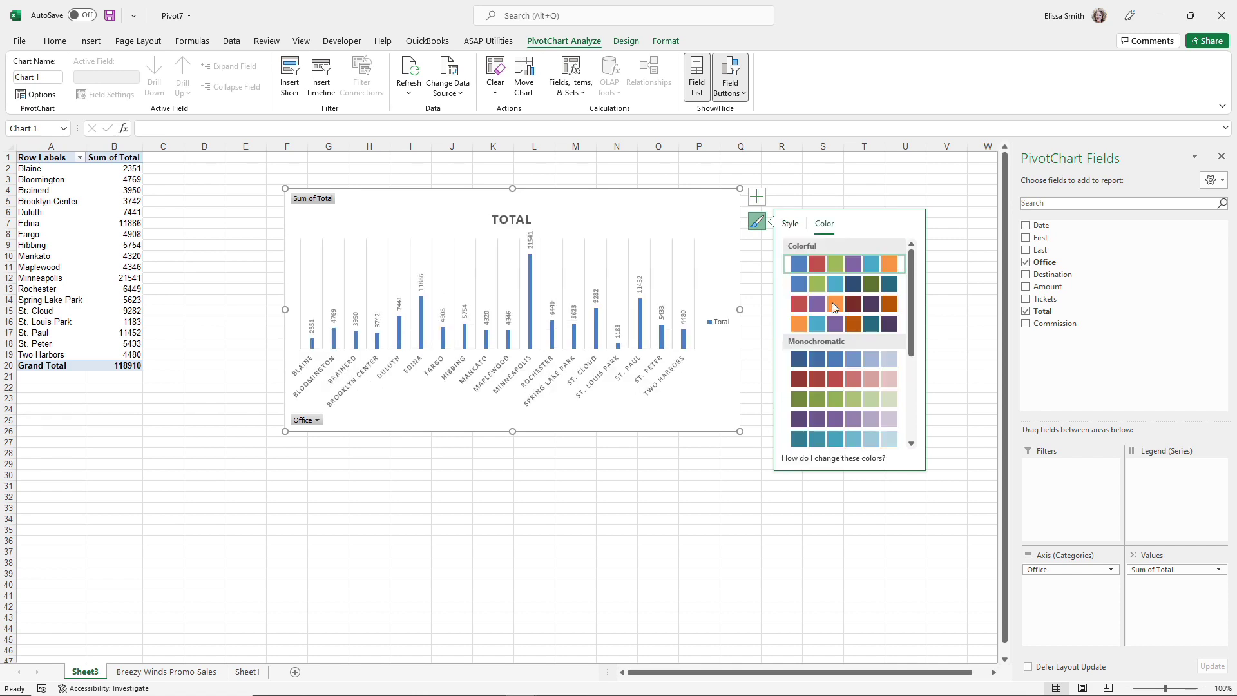
{"action": "left_click", "coordinate": [832, 326]}
{"action": "left_click", "coordinate": [620, 548]}
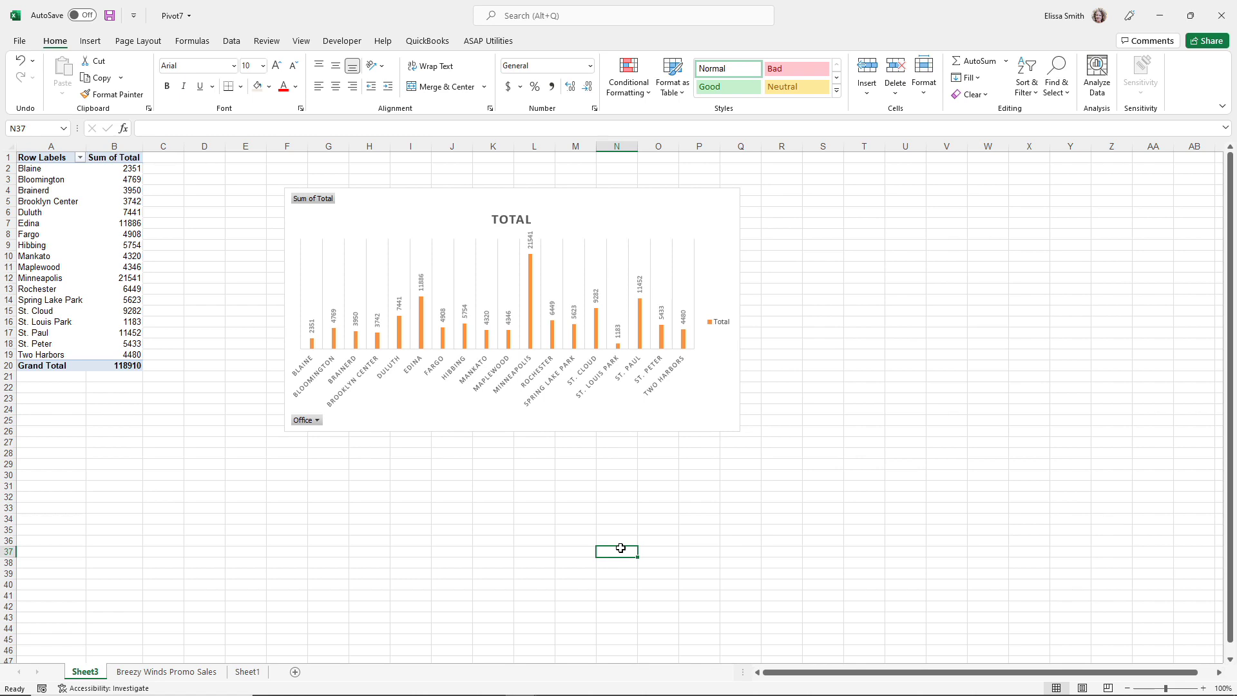
Step: Shrink the orange column PivotChart and move it to about L2:T17
{"action": "left_click", "coordinate": [409, 221]}
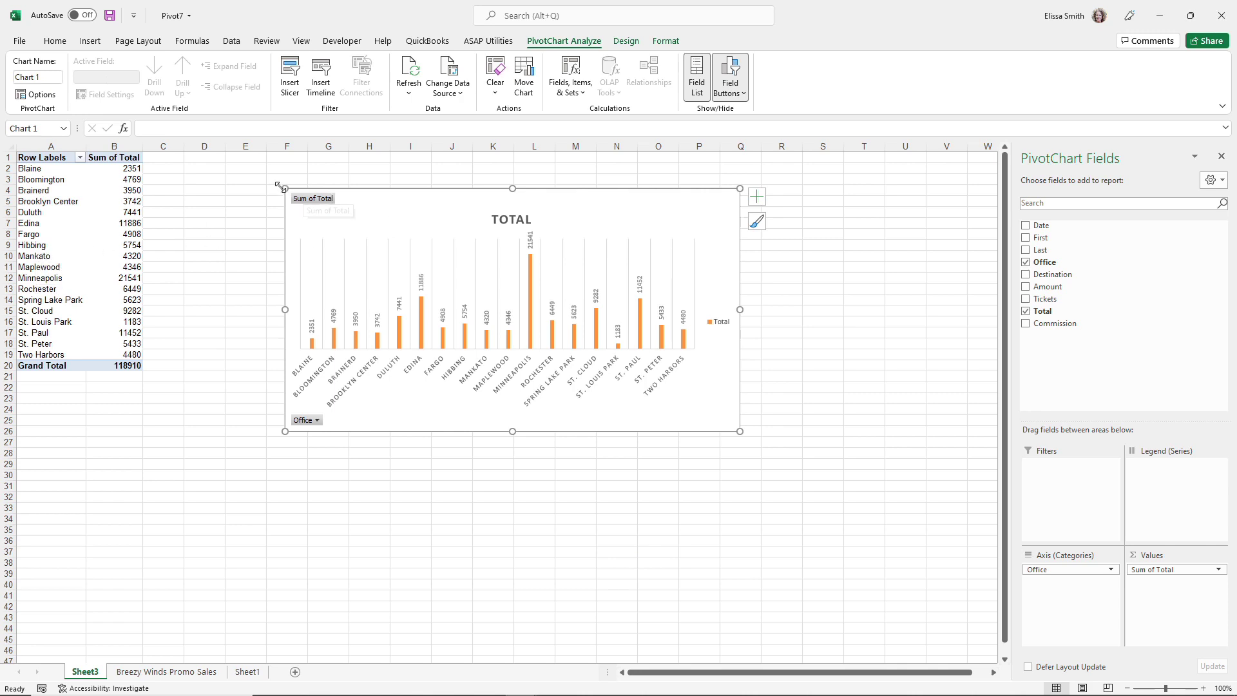
{"action": "left_click_drag", "start_coordinate": [285, 188], "coordinate": [392, 255]}
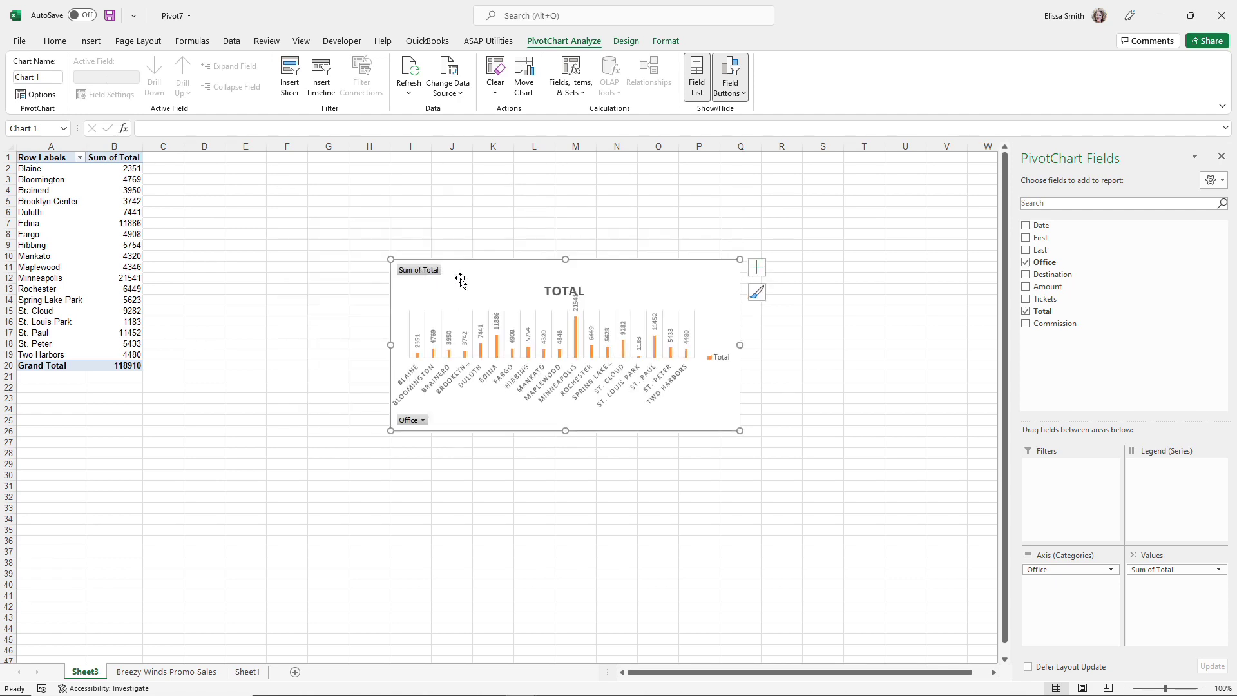
{"action": "left_click_drag", "start_coordinate": [473, 271], "coordinate": [607, 184]}
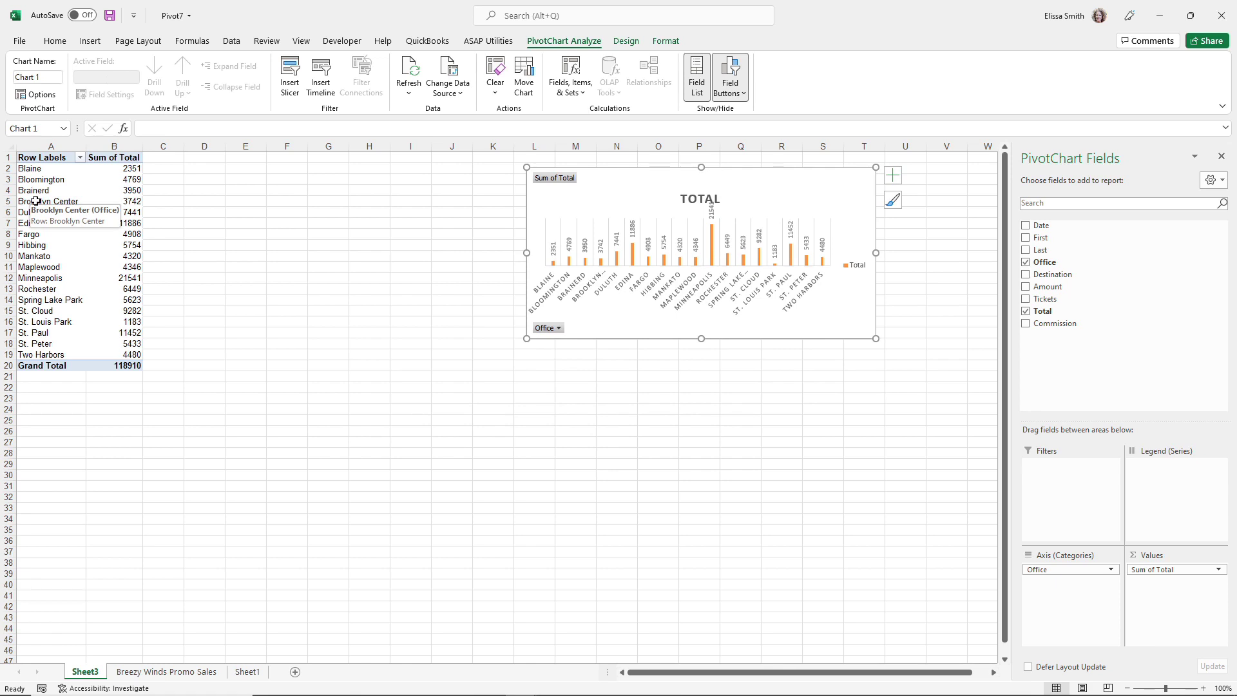
Step: Insert a Clustered Bar PivotChart from the existing PivotTable and place it at about D1:K18
{"action": "left_click", "coordinate": [36, 201]}
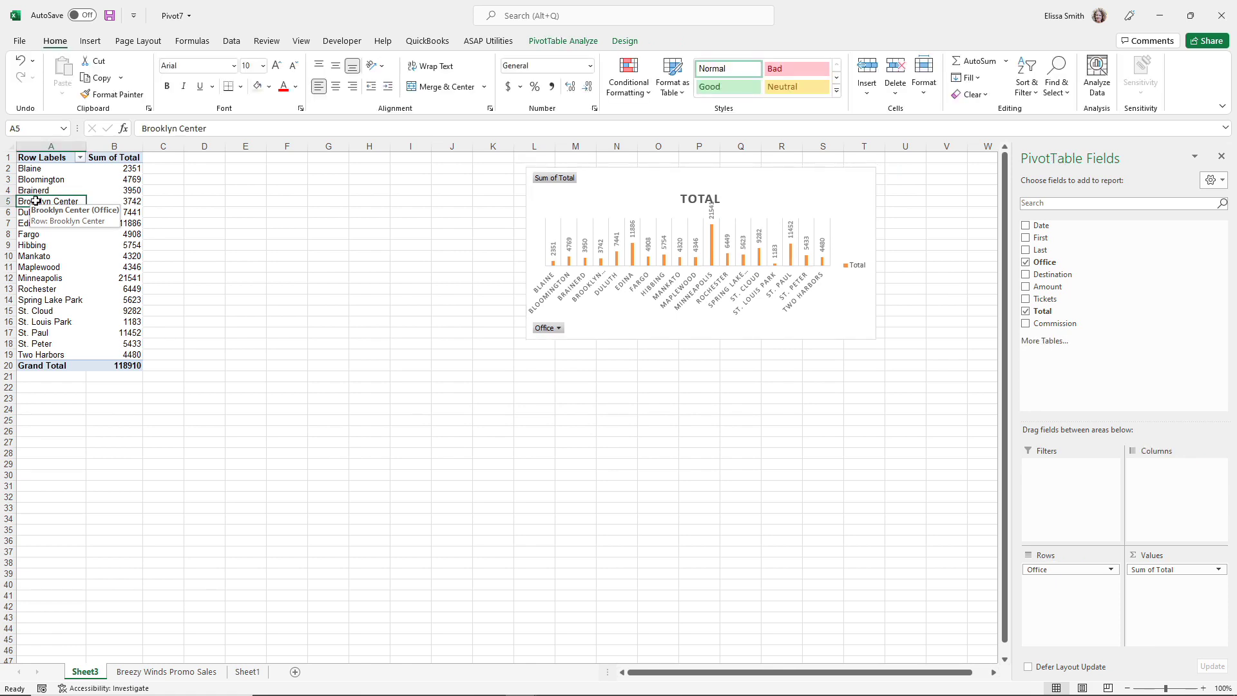
{"action": "left_click", "coordinate": [547, 41]}
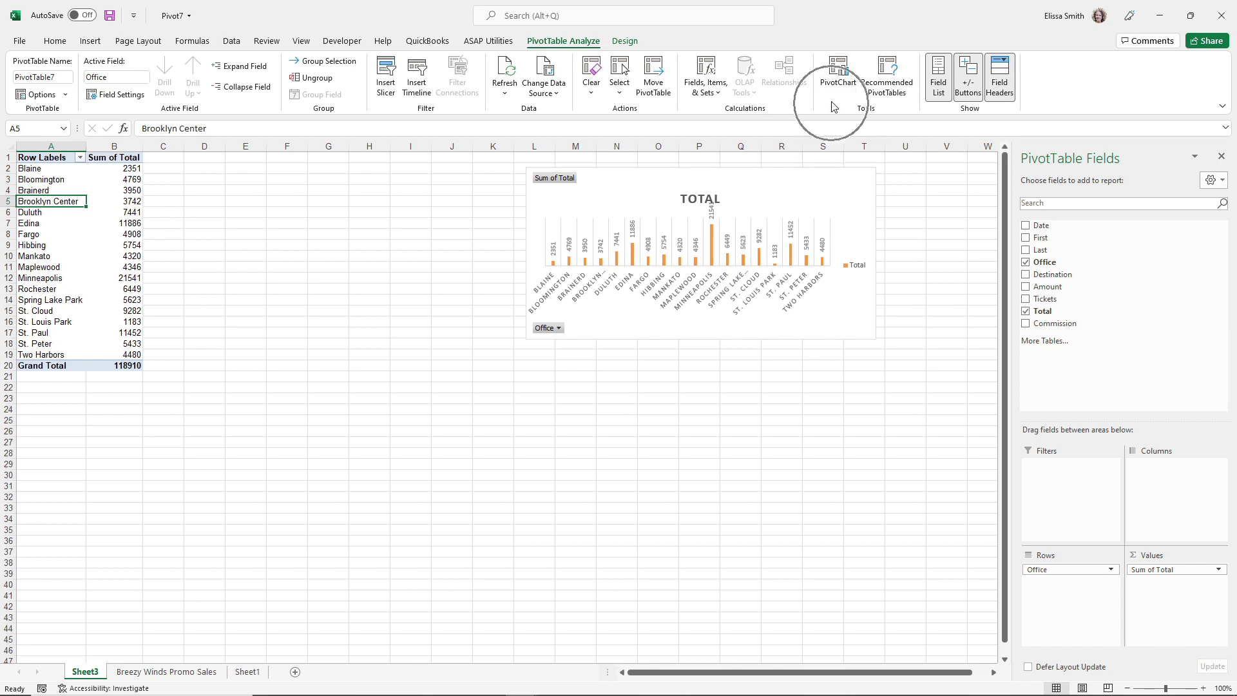
{"action": "left_click", "coordinate": [831, 74]}
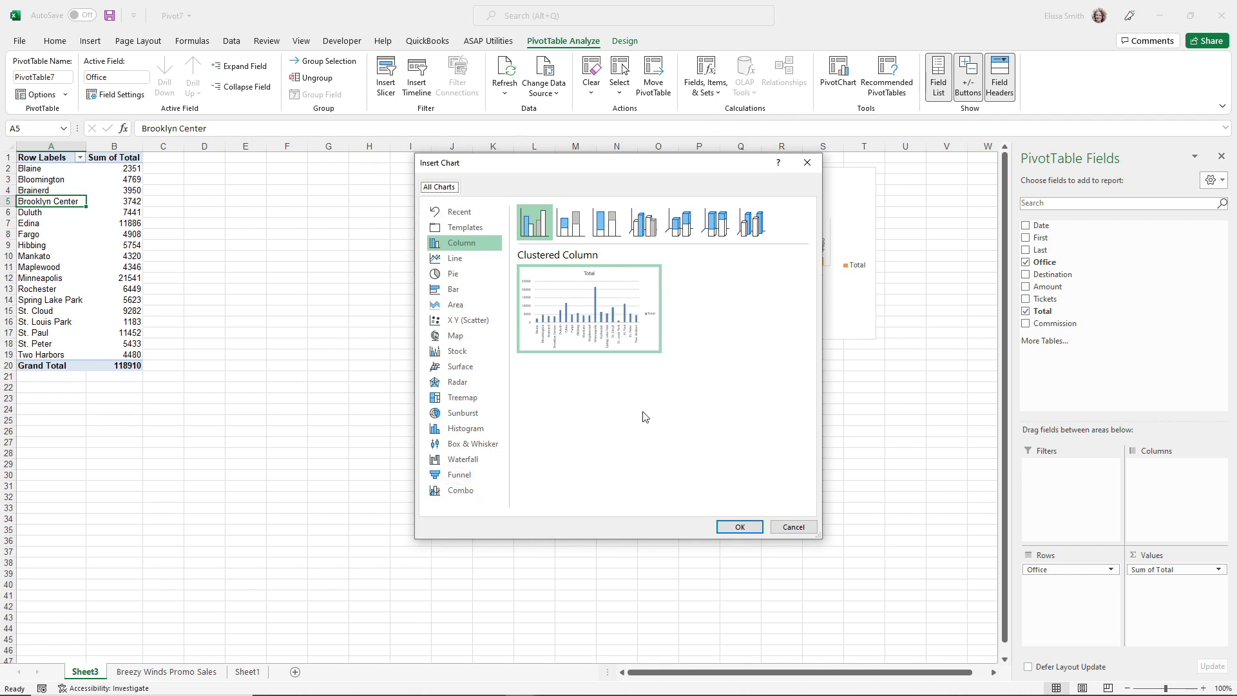
{"action": "left_click", "coordinate": [449, 296]}
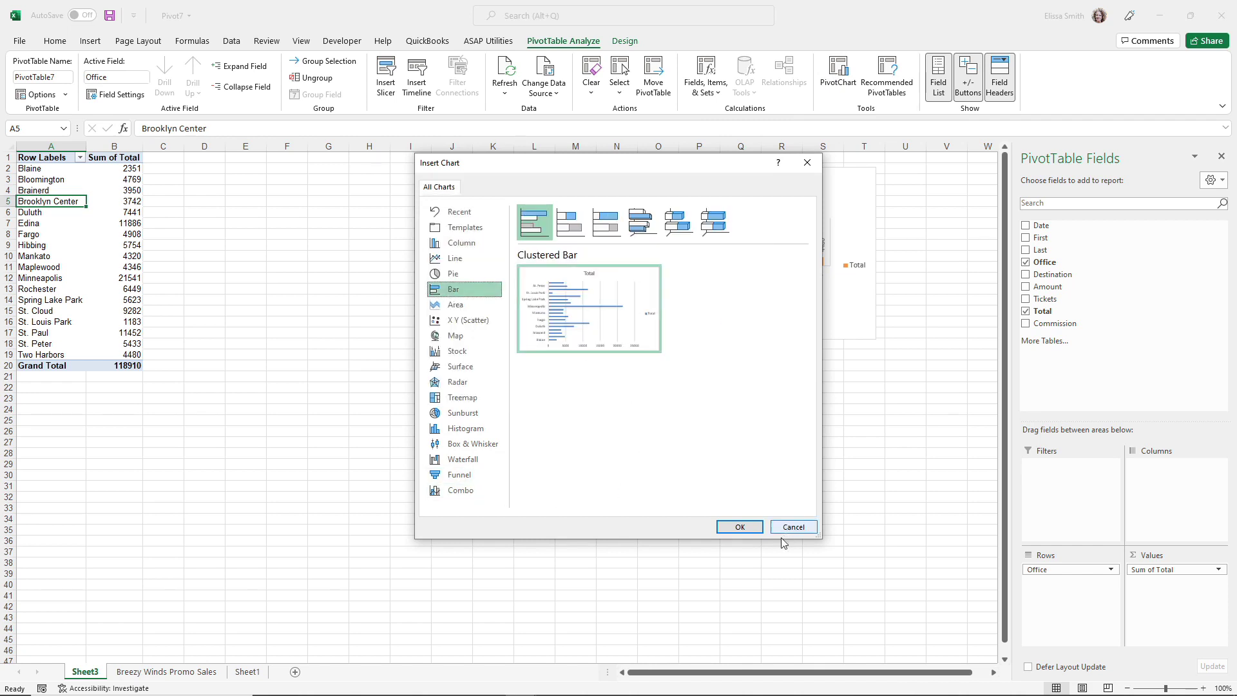
{"action": "left_click", "coordinate": [744, 533]}
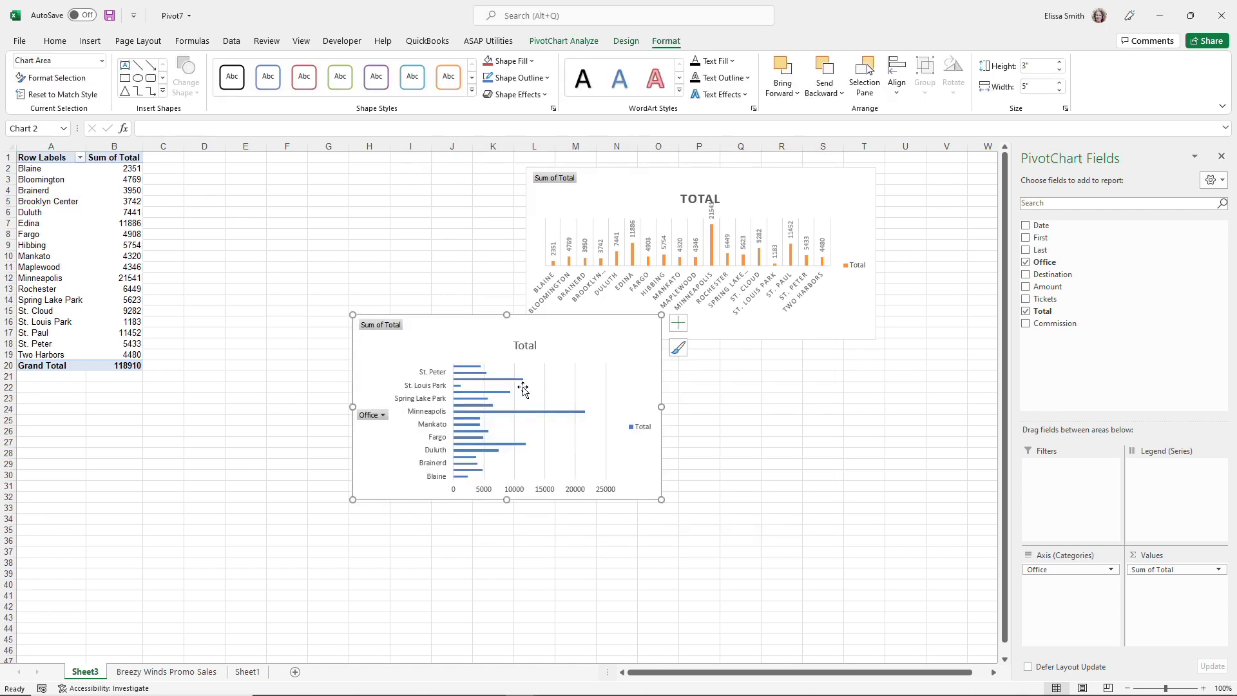
{"action": "left_click_drag", "start_coordinate": [465, 348], "coordinate": [300, 193]}
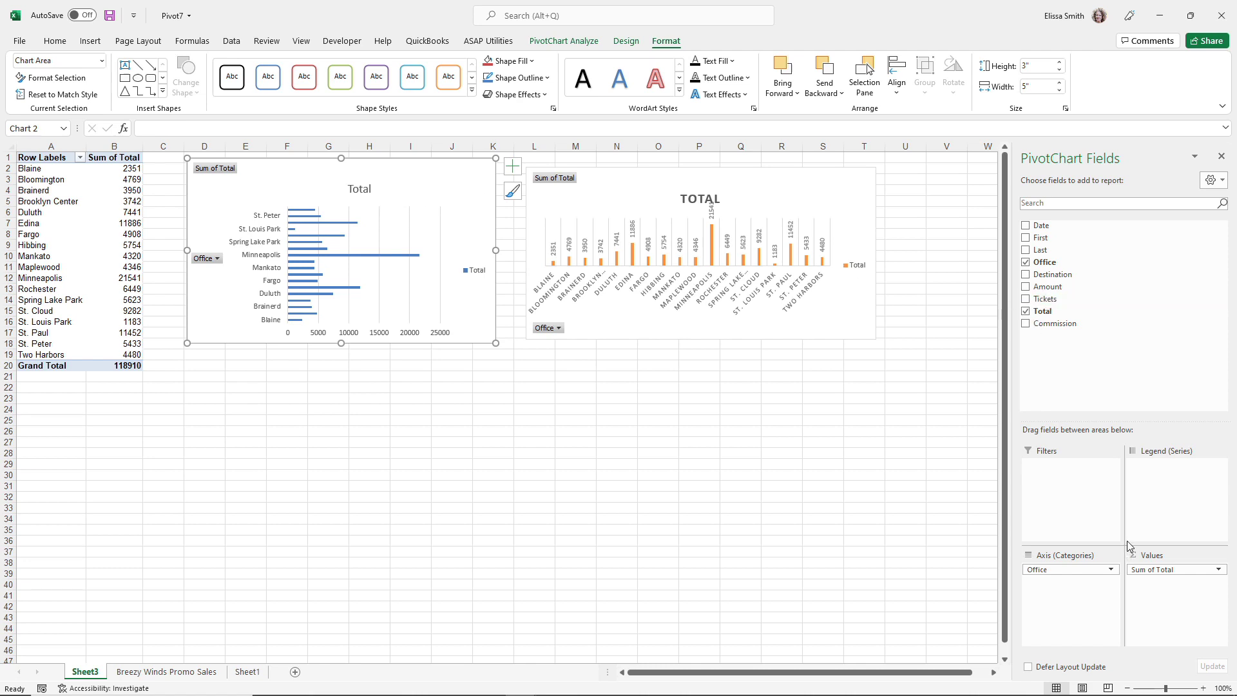
Step: Replace Total with Tickets as the values field of the PivotTable and its charts
{"action": "left_click", "coordinate": [1026, 299]}
{"action": "left_click", "coordinate": [1026, 312]}
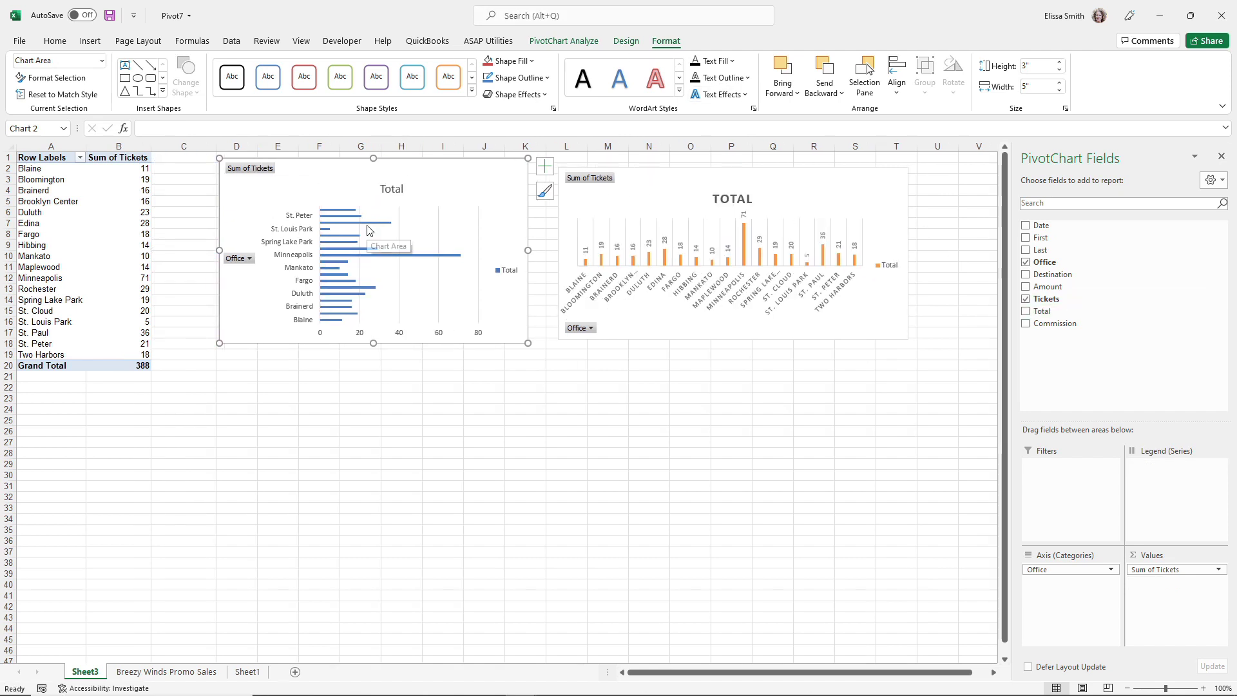
{"action": "key", "text": "ctrl"}
{"action": "key", "text": "ctrl"}
{"action": "key", "text": "ctrl"}
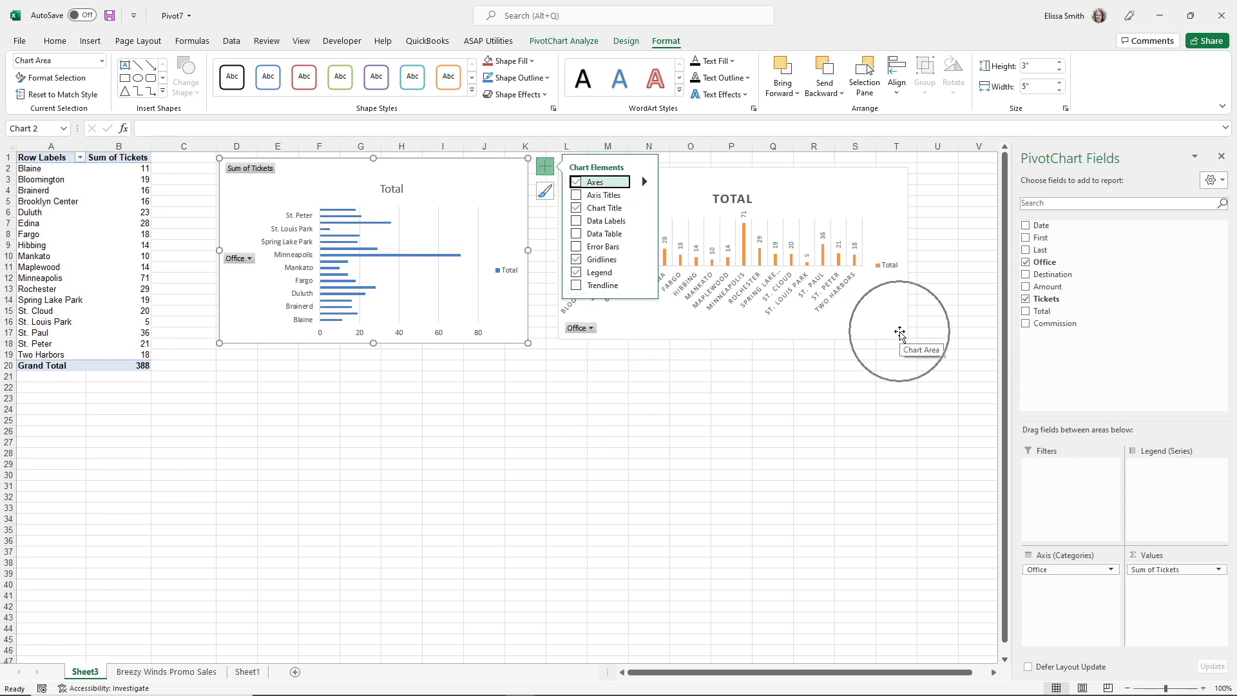
{"action": "left_click", "coordinate": [813, 387]}
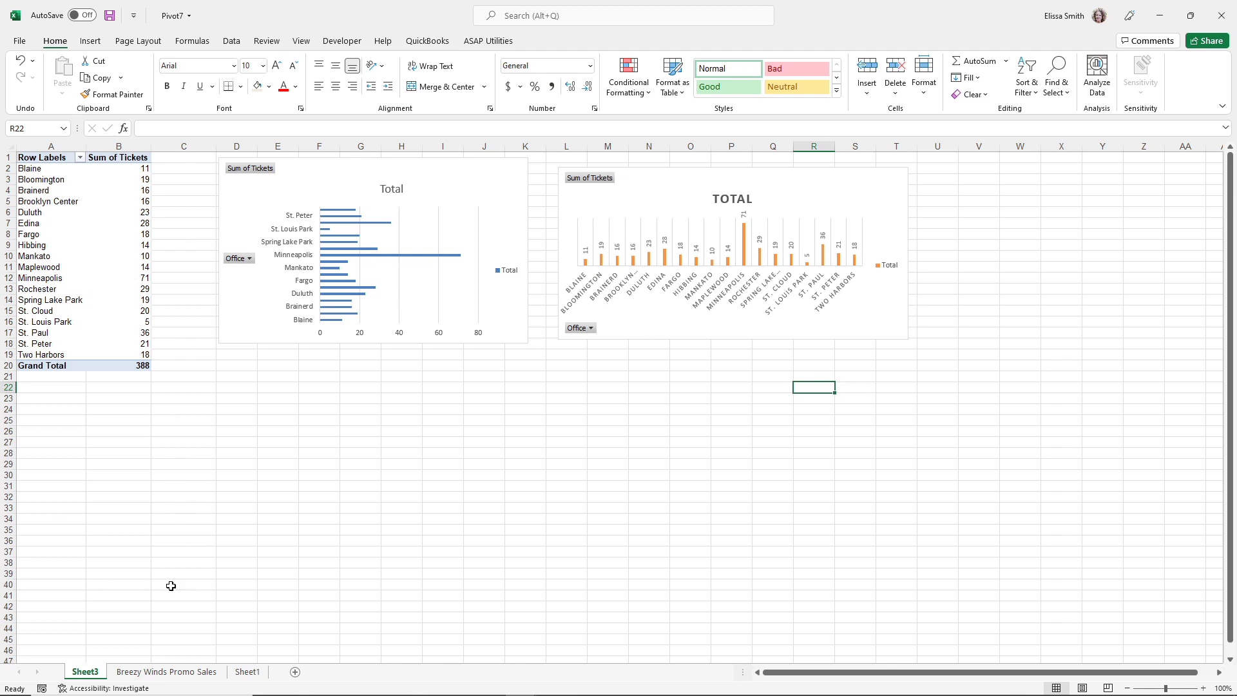
Step: Refresh the data of the clustered bar PivotChart on Sheet3
{"action": "left_click", "coordinate": [161, 679]}
{"action": "right_click", "coordinate": [299, 193]}
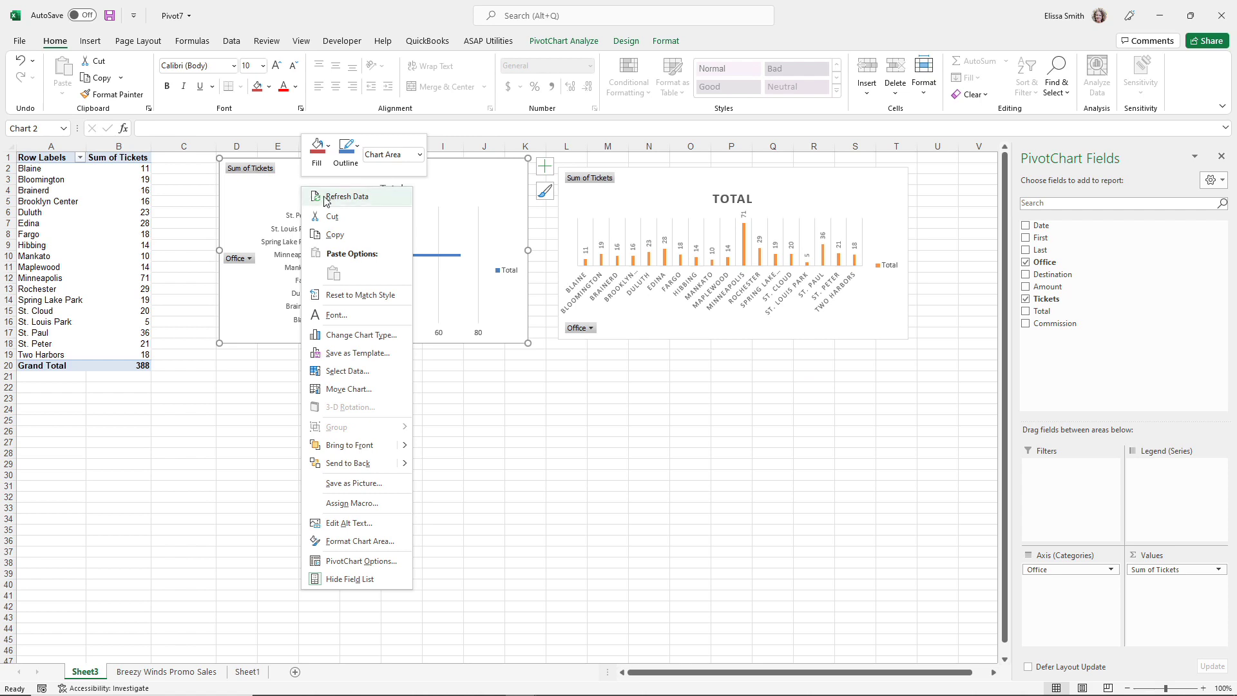
{"action": "left_click", "coordinate": [325, 198]}
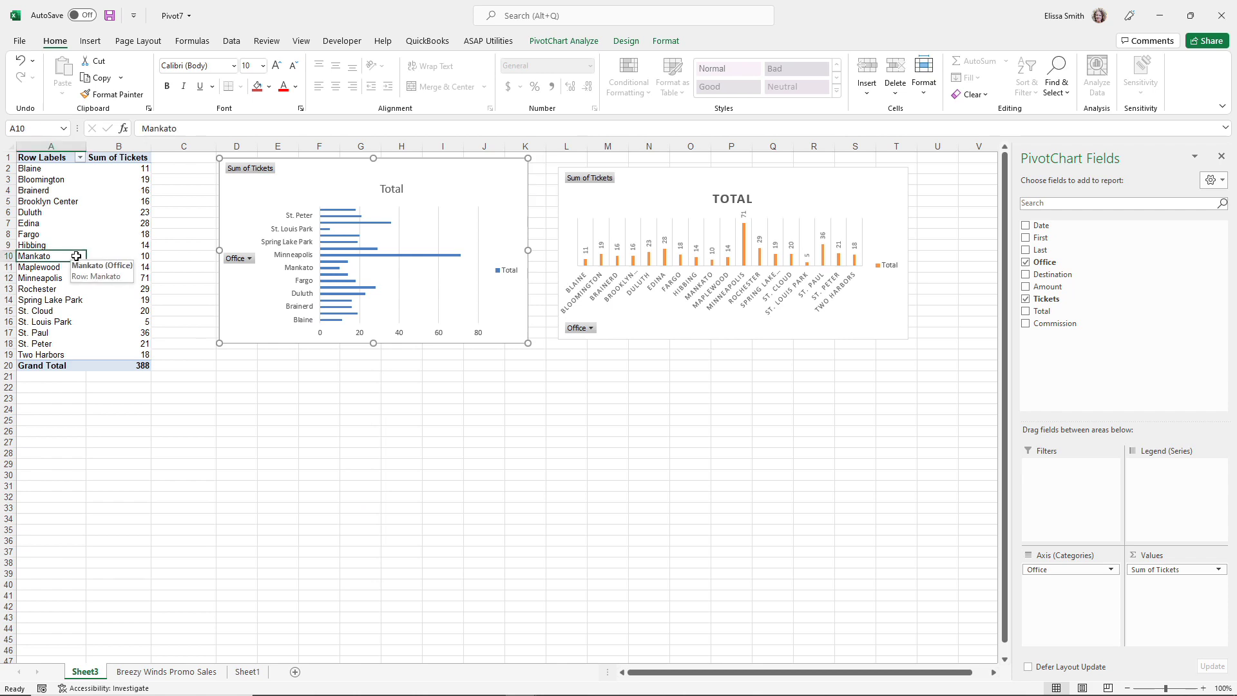
Step: Delete the clustered bar PivotChart beside the PivotTable
{"action": "left_click", "coordinate": [76, 256]}
{"action": "left_click", "coordinate": [240, 287]}
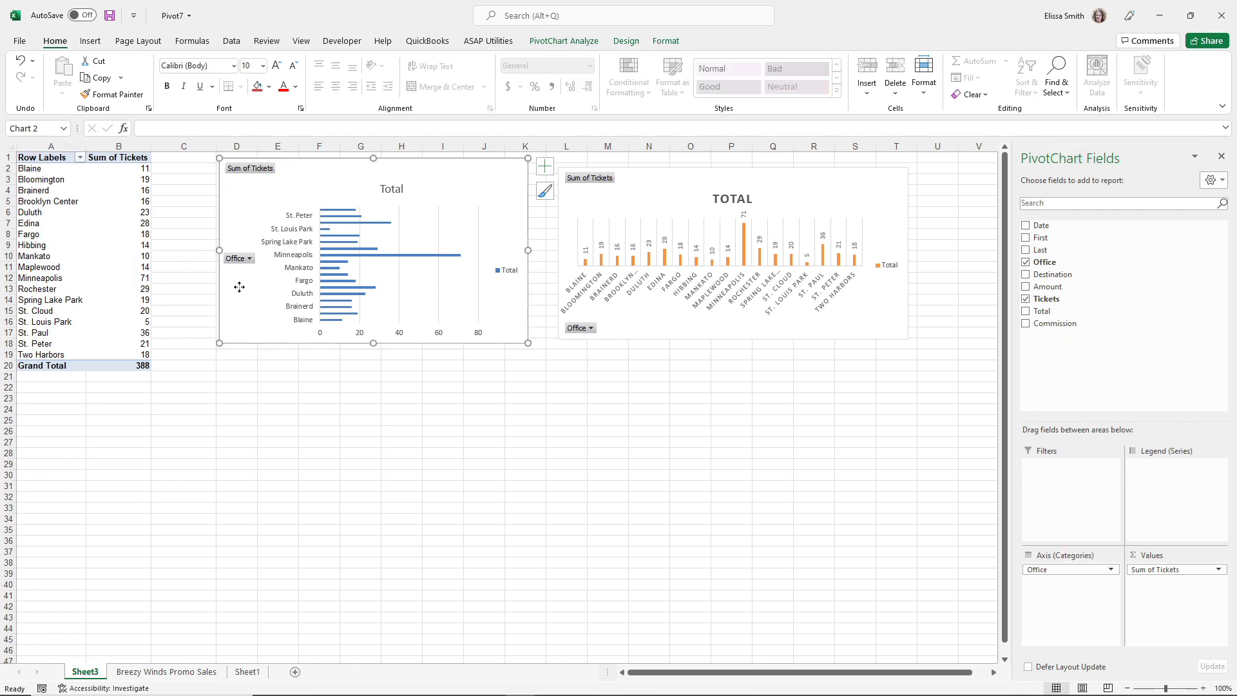
{"action": "key", "text": "Delete"}
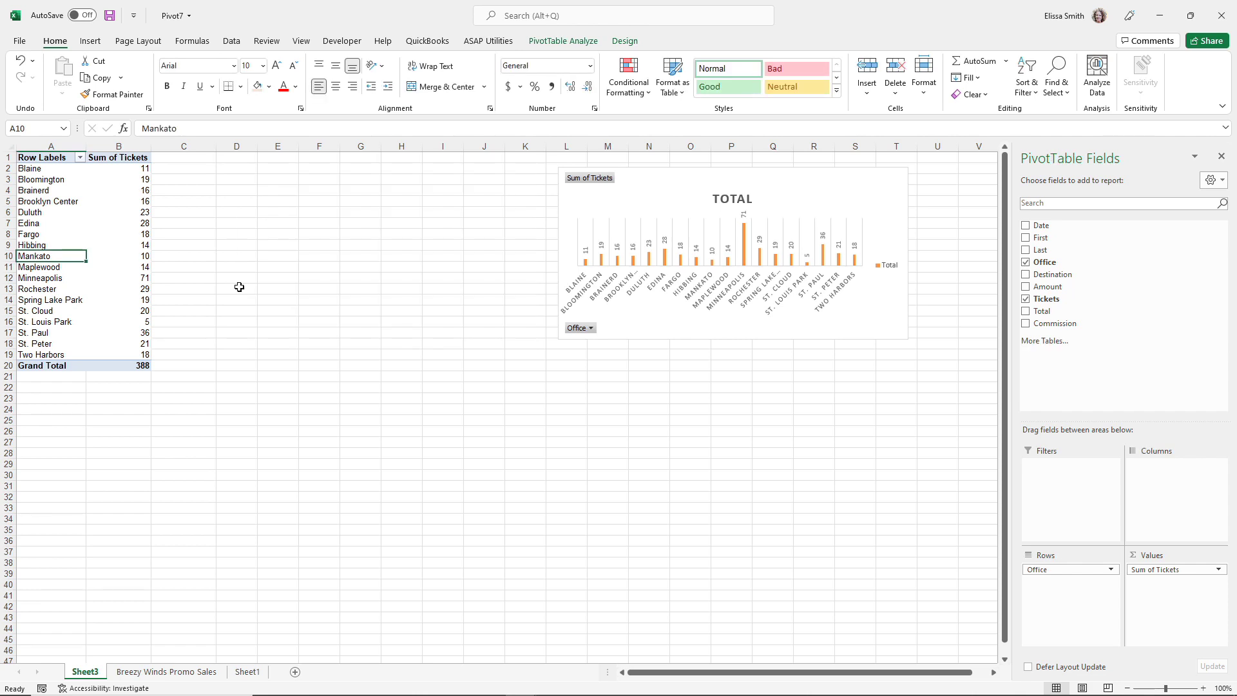
Step: Enlarge the remaining orange column PivotChart to cover about G2:T22
{"action": "left_click", "coordinate": [573, 199]}
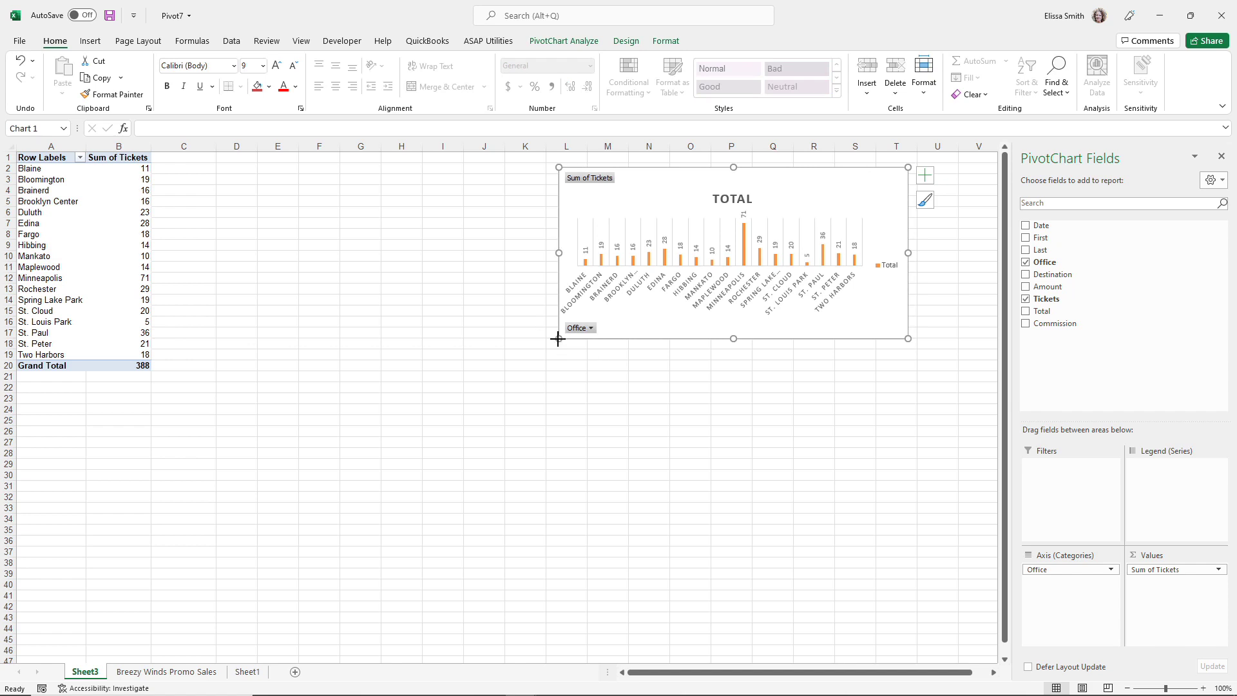
{"action": "left_click_drag", "start_coordinate": [559, 339], "coordinate": [370, 386]}
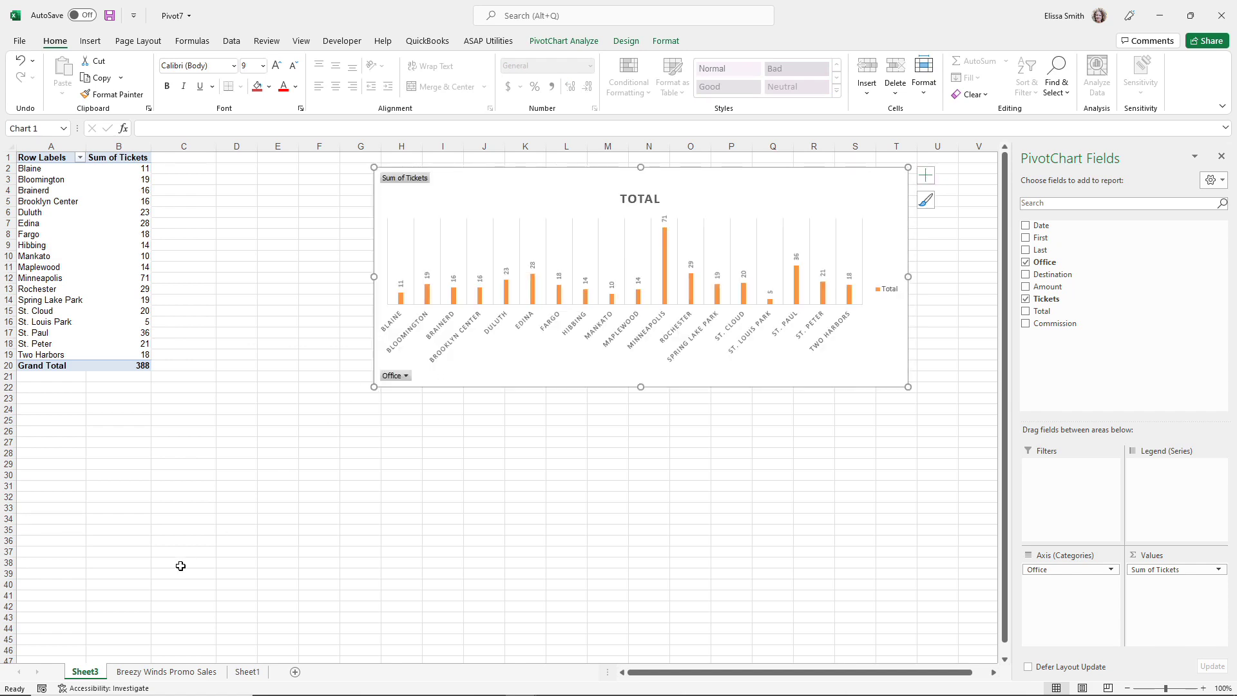
{"action": "left_click", "coordinate": [257, 292]}
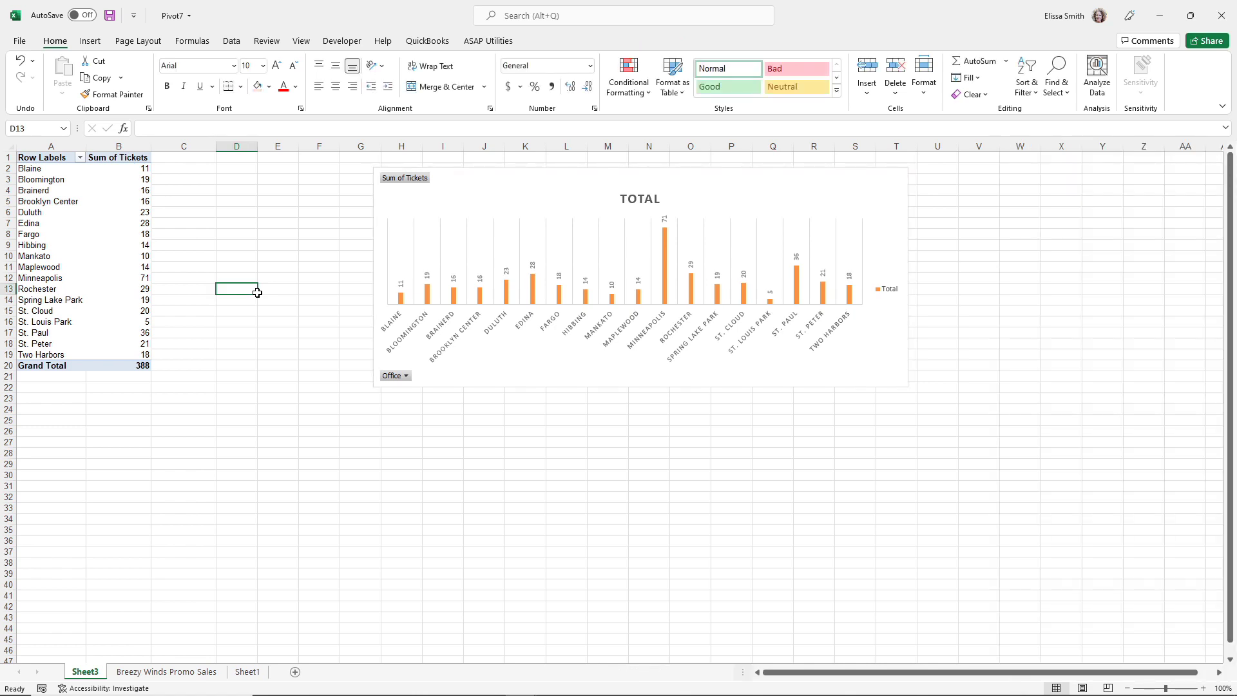